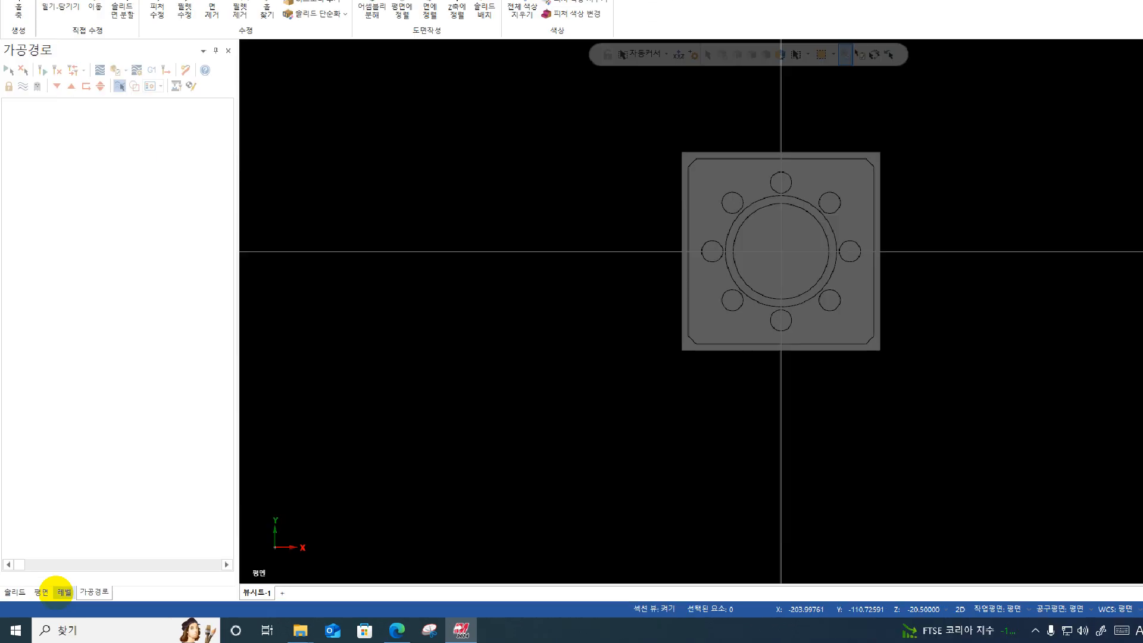
Step: Make level 1 active and hide level 11 so only the green wireframe shows
{"action": "left_click", "coordinate": [52, 588]}
{"action": "mouse_move", "coordinate": [41, 576]}
{"action": "left_mouse_down"}
{"action": "mouse_move", "coordinate": [104, 586]}
{"action": "mouse_move", "coordinate": [22, 580]}
{"action": "left_mouse_up"}
{"action": "key", "text": "Escape"}
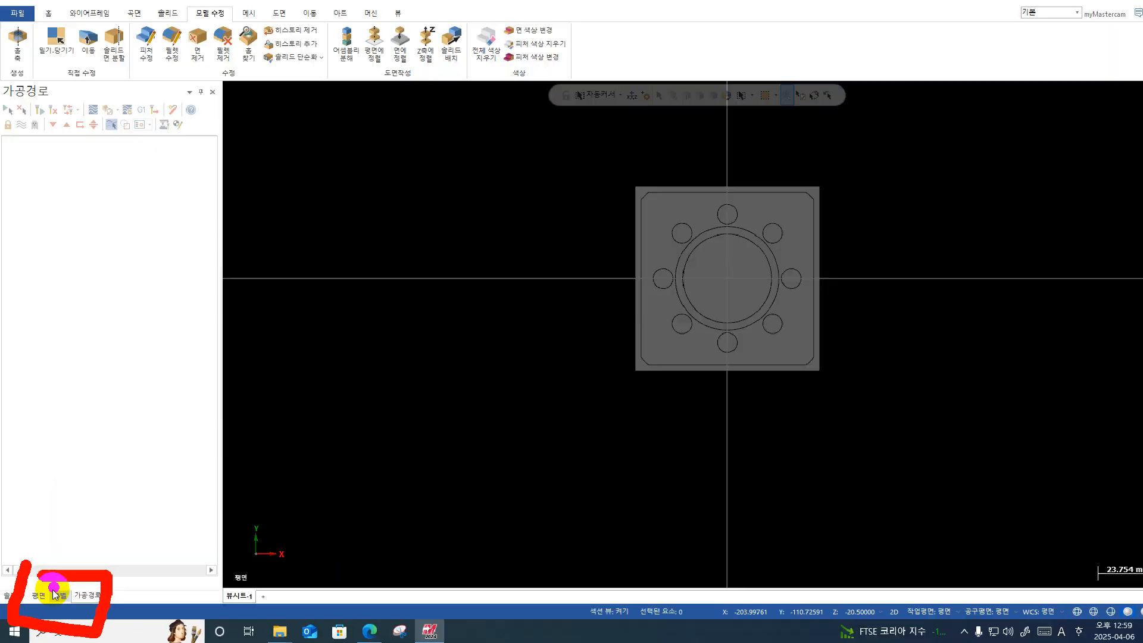
{"action": "left_click", "coordinate": [117, 549]}
{"action": "left_click", "coordinate": [21, 152]}
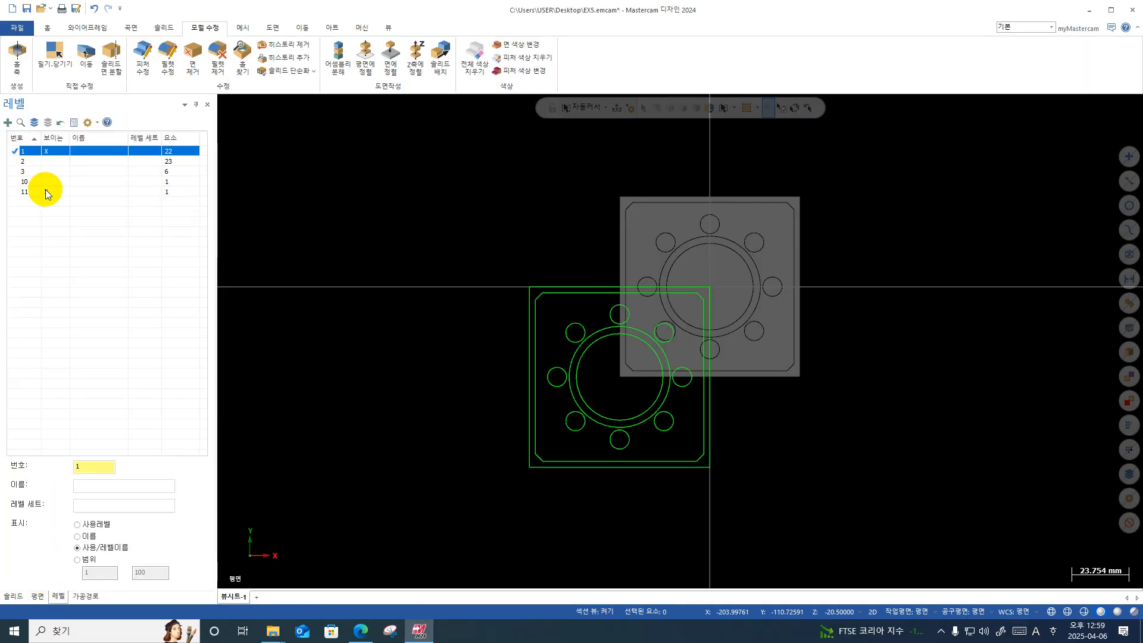
{"action": "left_click", "coordinate": [46, 191]}
{"action": "left_click", "coordinate": [14, 154]}
{"action": "key", "text": "F1"}
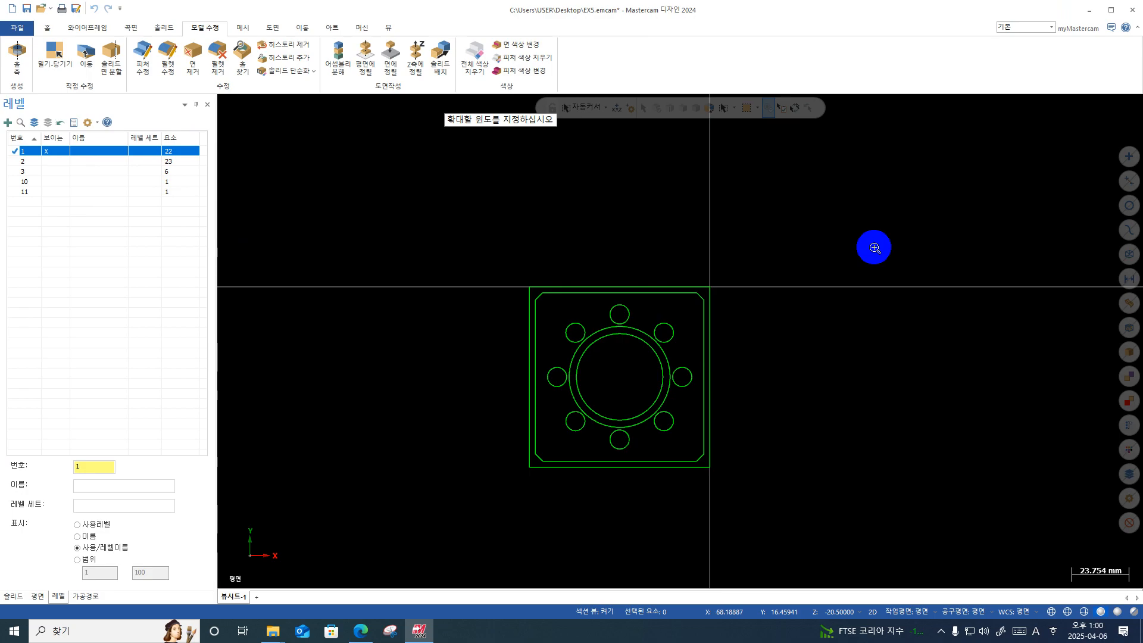
{"action": "left_click", "coordinate": [864, 257]}
{"action": "left_click", "coordinate": [489, 534]}
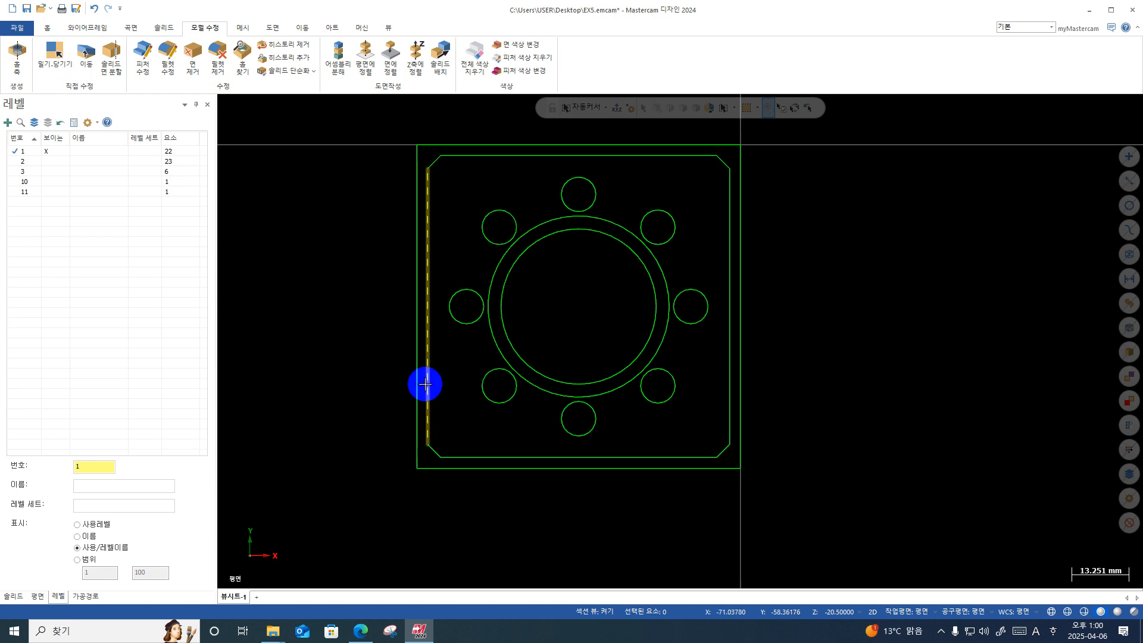
Step: Add a milling machine group using the FANUC_IN.mcam-mmd definition and display the toolpath manager
{"action": "left_click", "coordinate": [361, 27]}
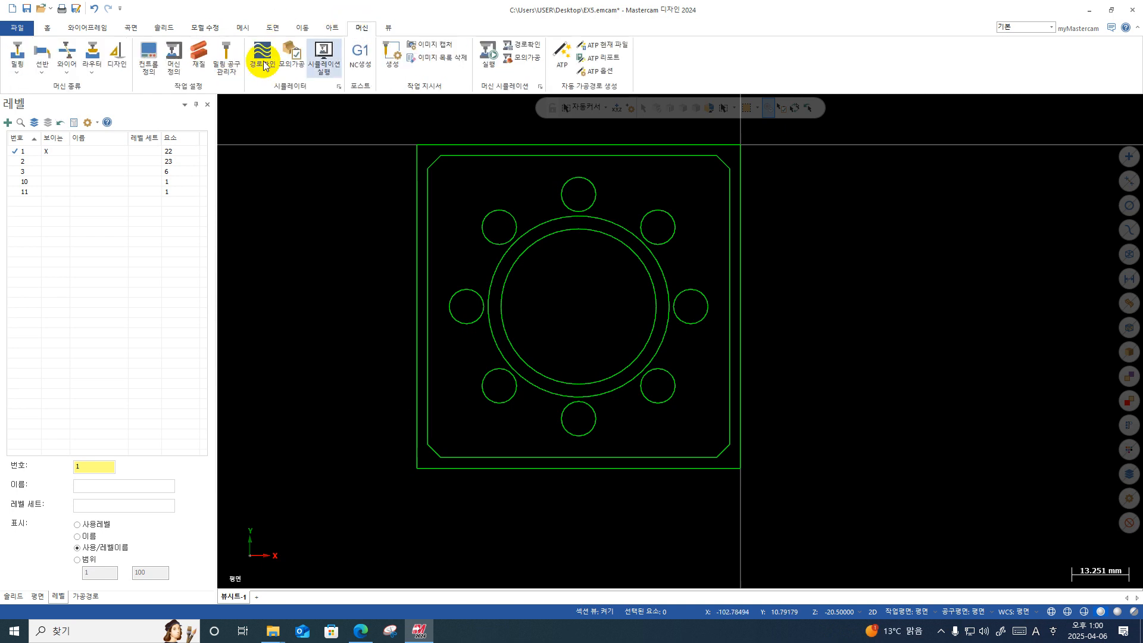
{"action": "left_click", "coordinate": [16, 73]}
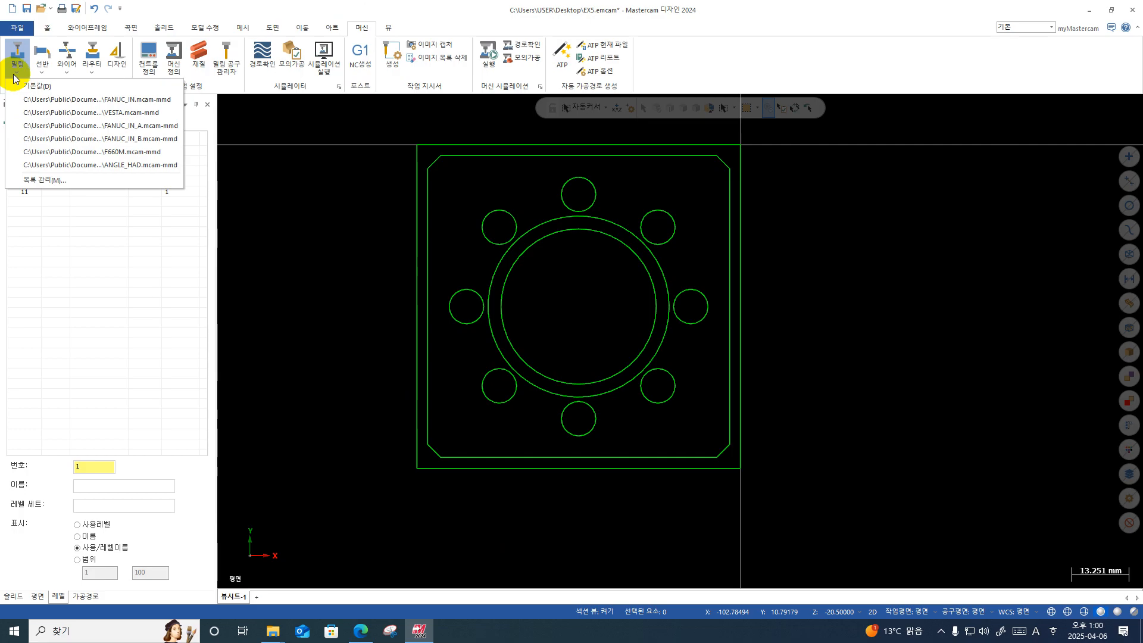
{"action": "left_click", "coordinate": [80, 101]}
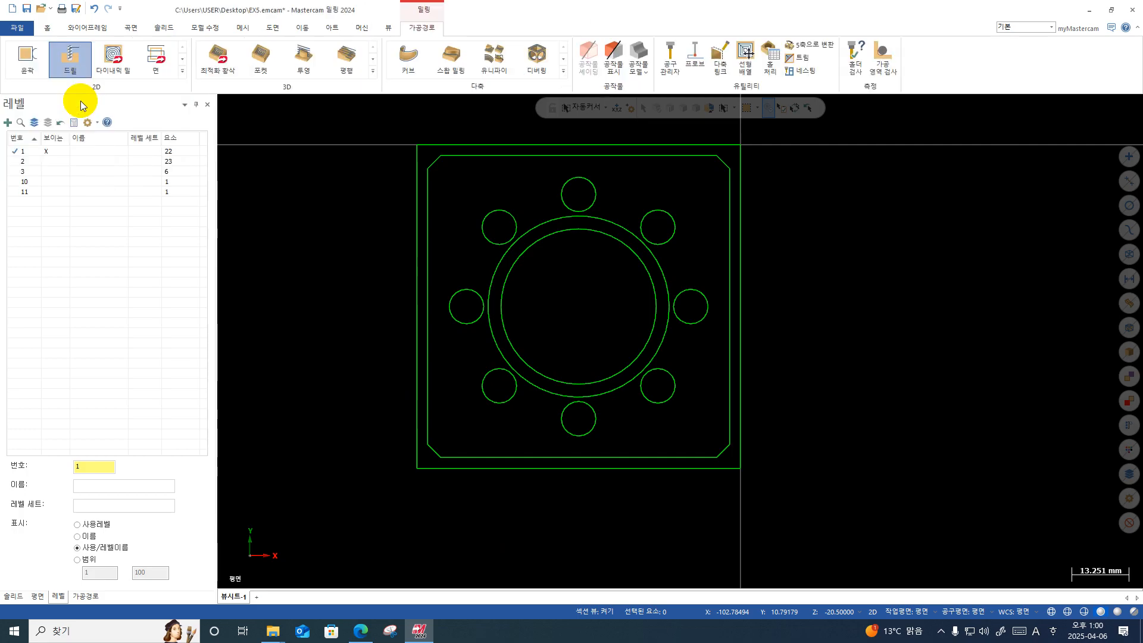
{"action": "left_click", "coordinate": [86, 596]}
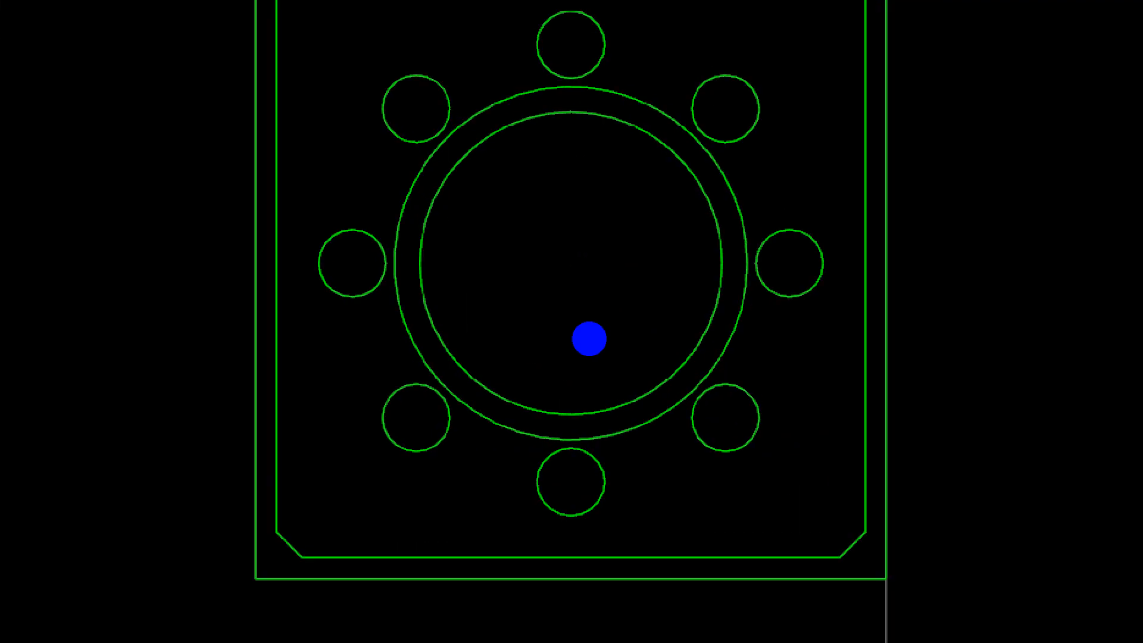
{"action": "left_click", "coordinate": [665, 360]}
{"action": "left_click_drag", "start_coordinate": [1091, 302], "coordinate": [709, 355]}
{"action": "left_click_drag", "start_coordinate": [798, 238], "coordinate": [999, 497]}
{"action": "key", "text": "Escape"}
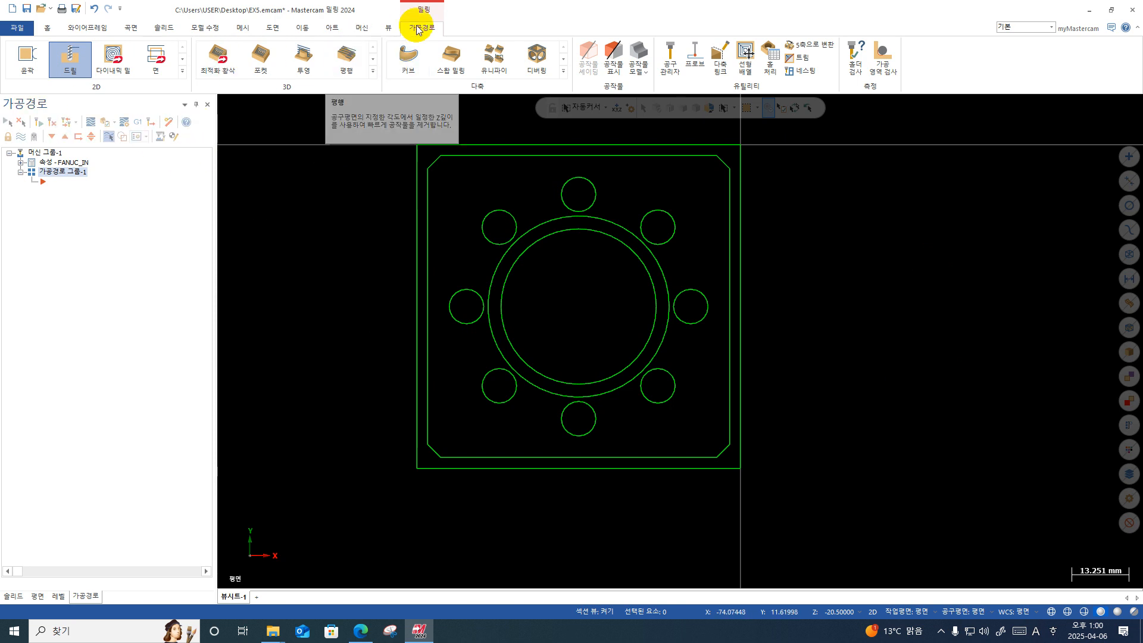
Step: Create a 2D Face (면) toolpath with the outer square of the wireframe as its chain
{"action": "left_click", "coordinate": [182, 70]}
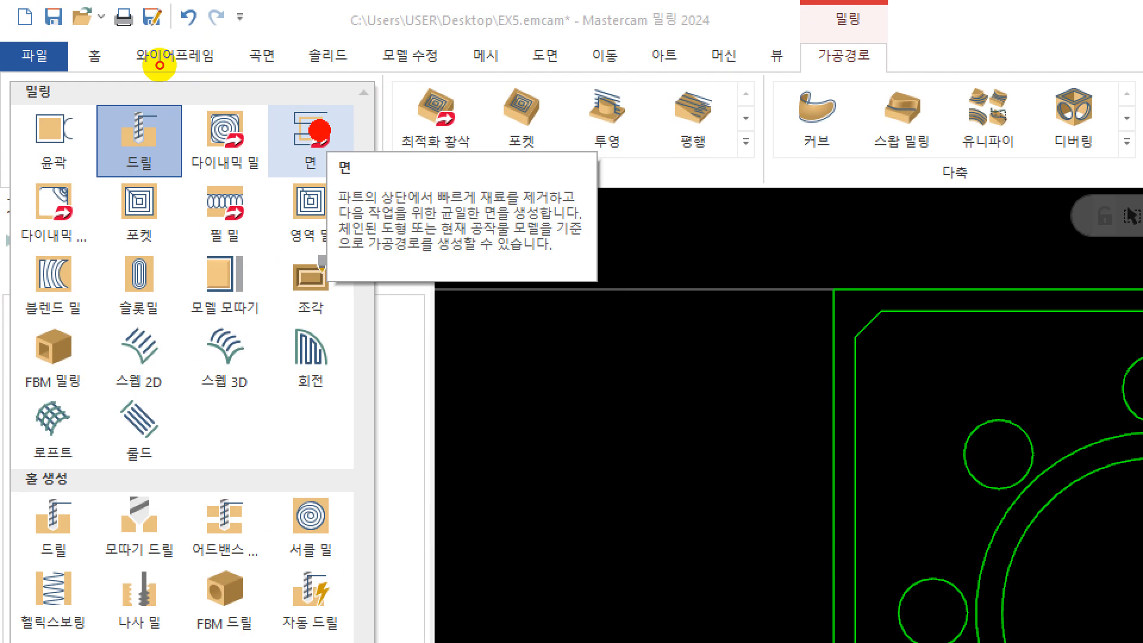
{"action": "left_click", "coordinate": [316, 132]}
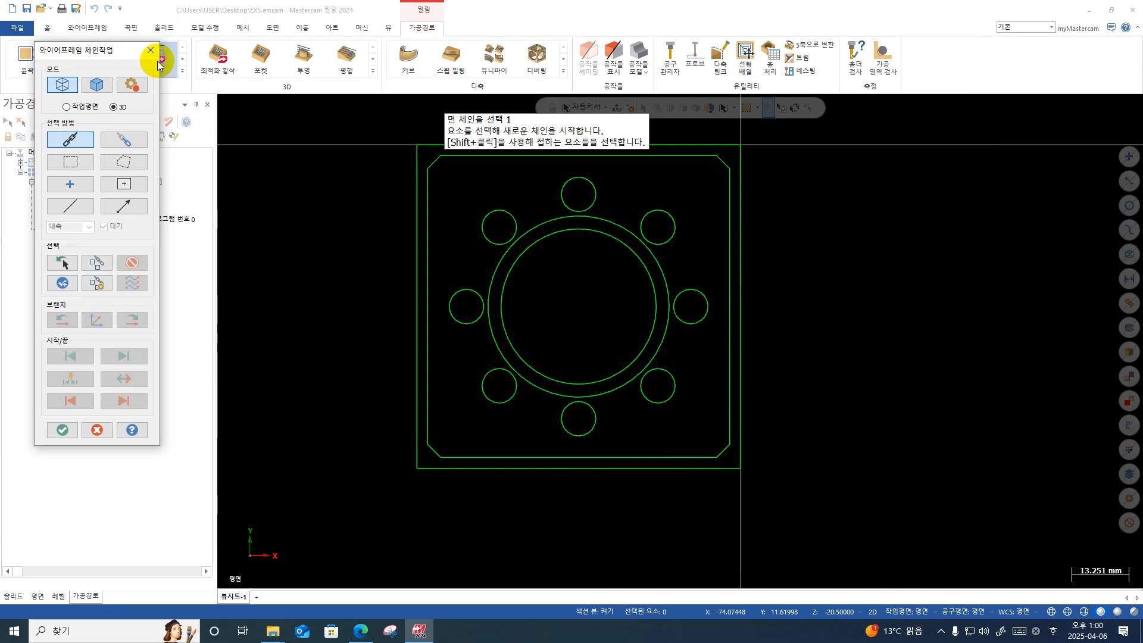
{"action": "scroll", "coordinate": [423, 308], "scroll_direction": "down", "scroll_amount": 1}
{"action": "scroll", "coordinate": [475, 286], "scroll_direction": "down", "scroll_amount": 1}
{"action": "left_click", "coordinate": [476, 286]}
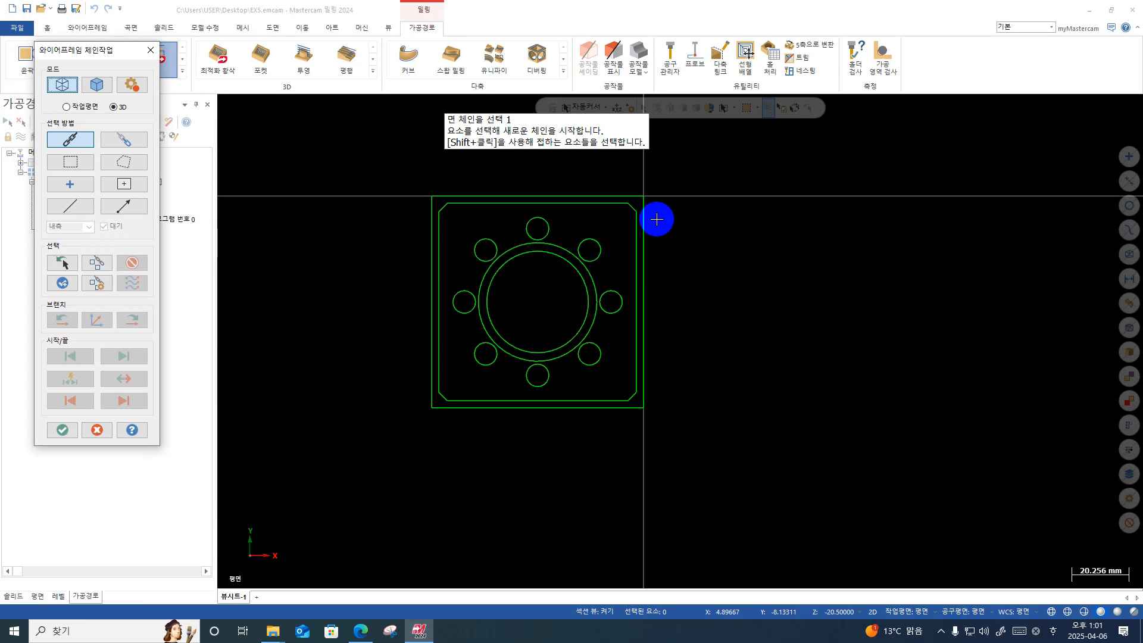
{"action": "left_click", "coordinate": [380, 373]}
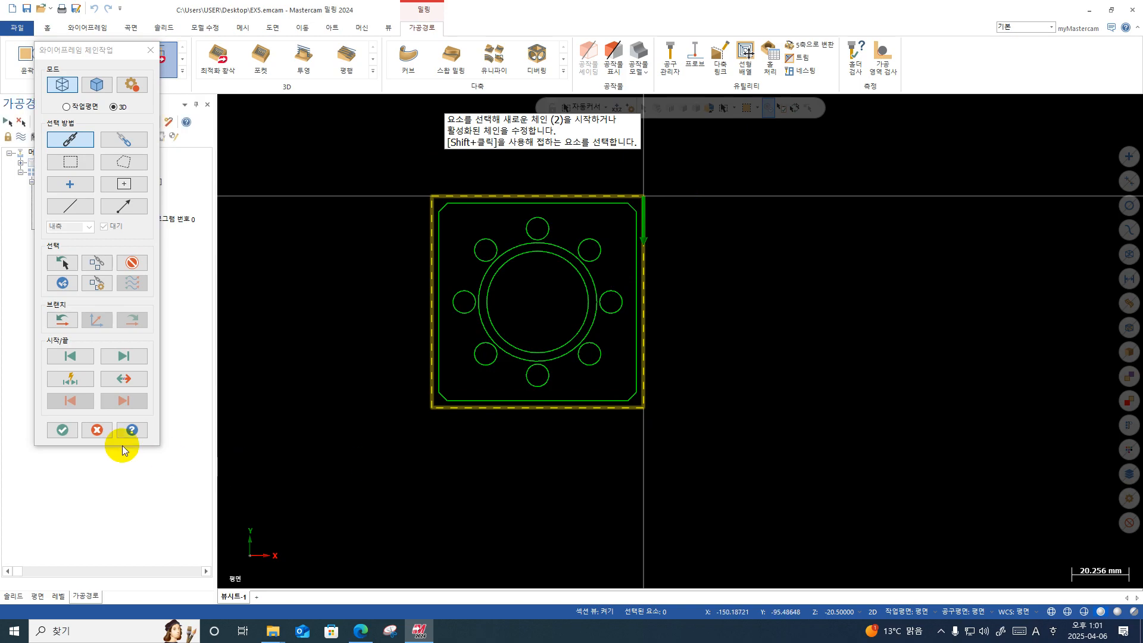
{"action": "left_click", "coordinate": [62, 430]}
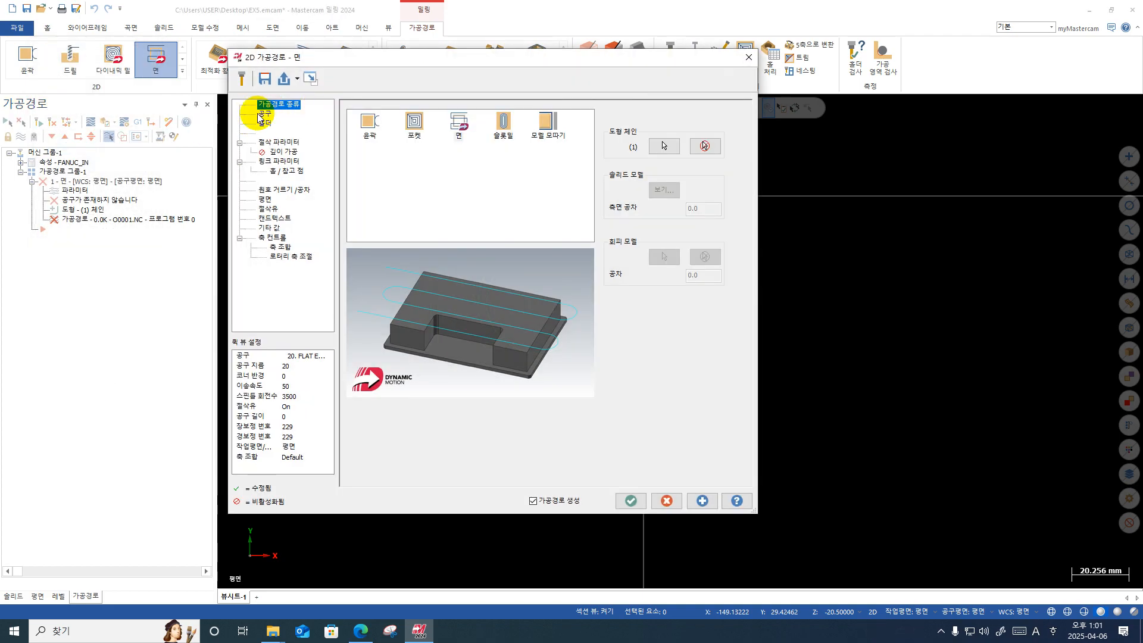
Step: Start a new tool definition for the facing toolpath with the face mill (페이스 밀) type
{"action": "left_click", "coordinate": [260, 116]}
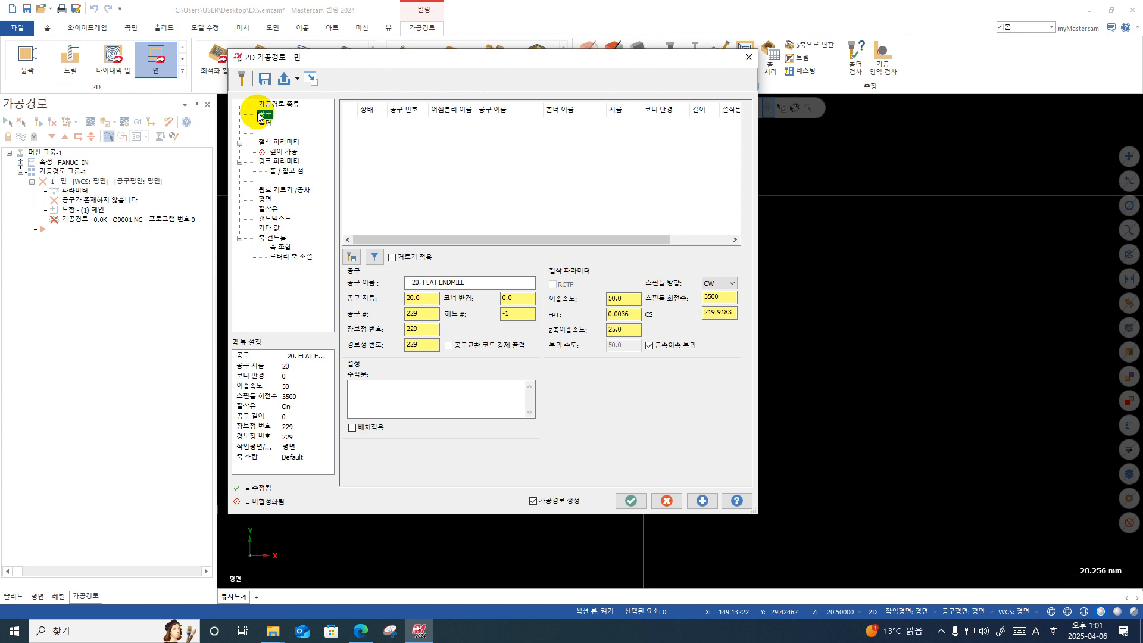
{"action": "right_click", "coordinate": [398, 134]}
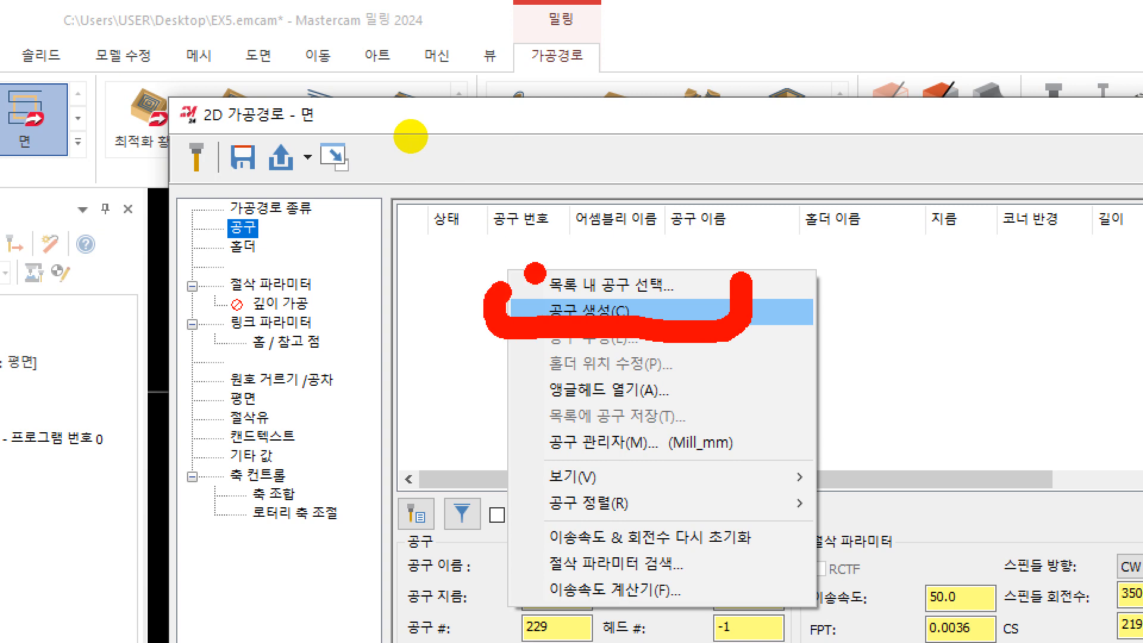
{"action": "left_click", "coordinate": [571, 310]}
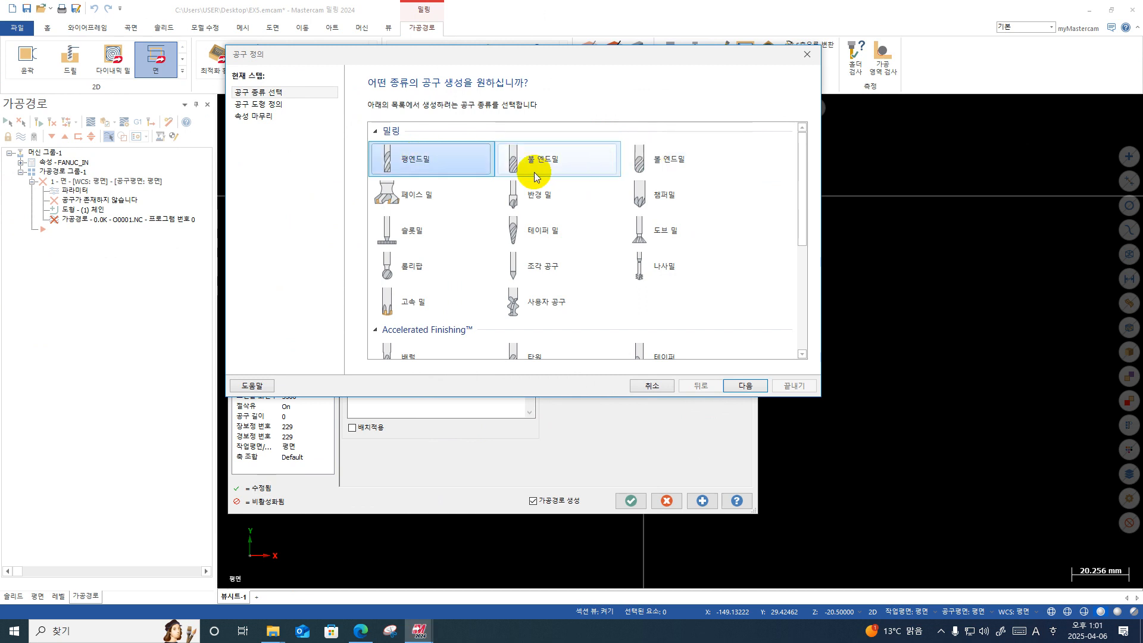
{"action": "left_click", "coordinate": [426, 200]}
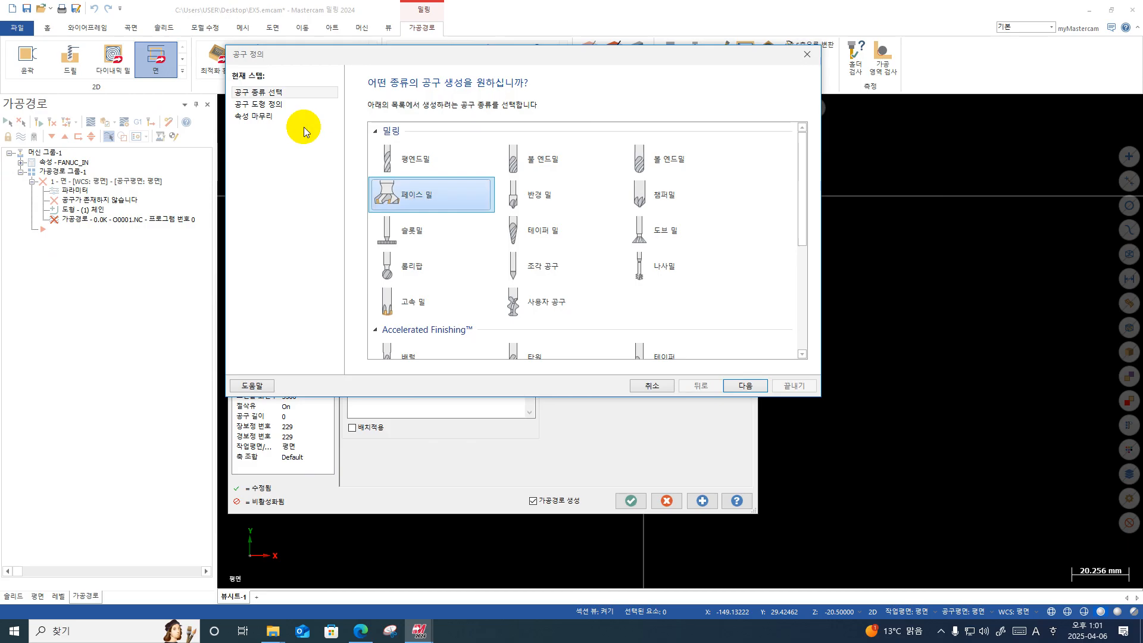
Step: Set the face mill's cutting diameter and second diameter to 33 and its chamfer angle to 0
{"action": "left_click", "coordinate": [275, 107]}
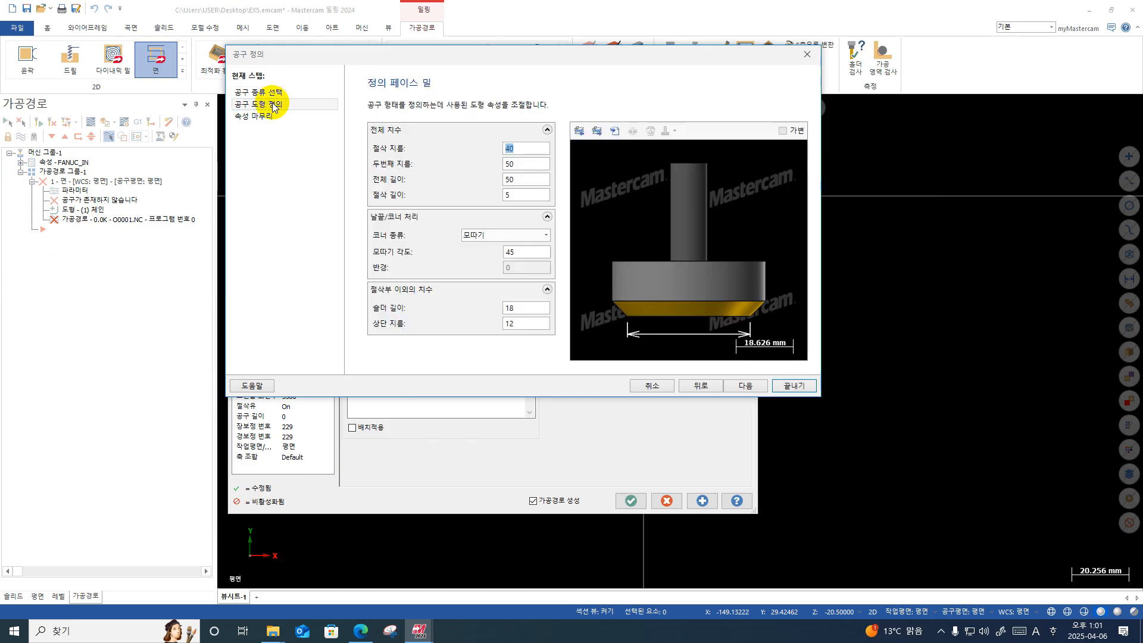
{"action": "type", "text": "33"}
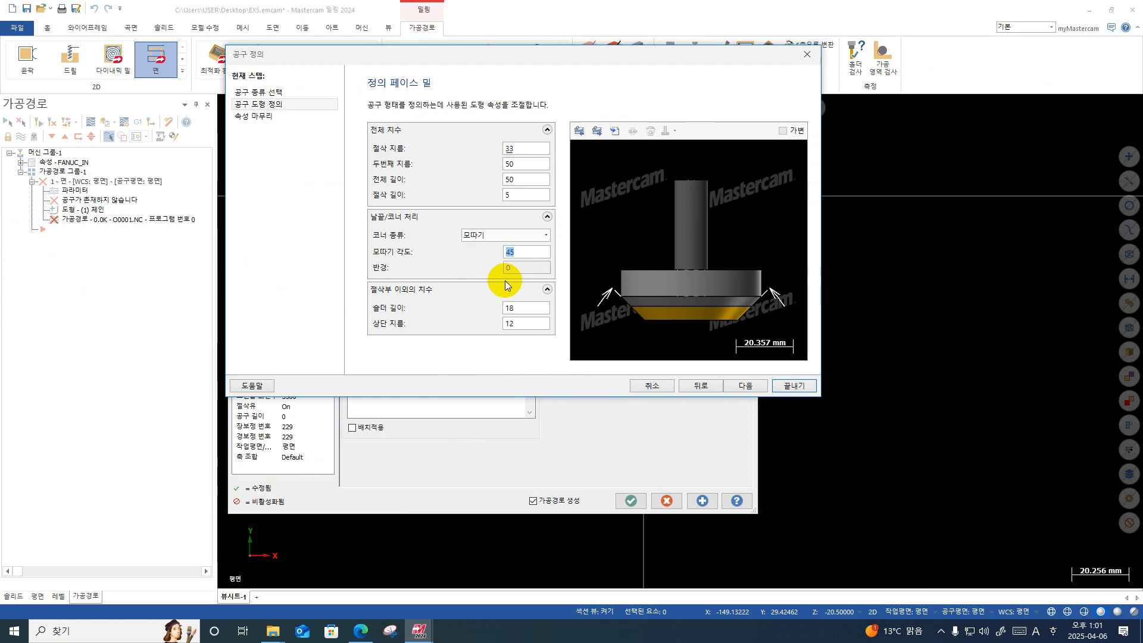
{"action": "left_click", "coordinate": [529, 310]}
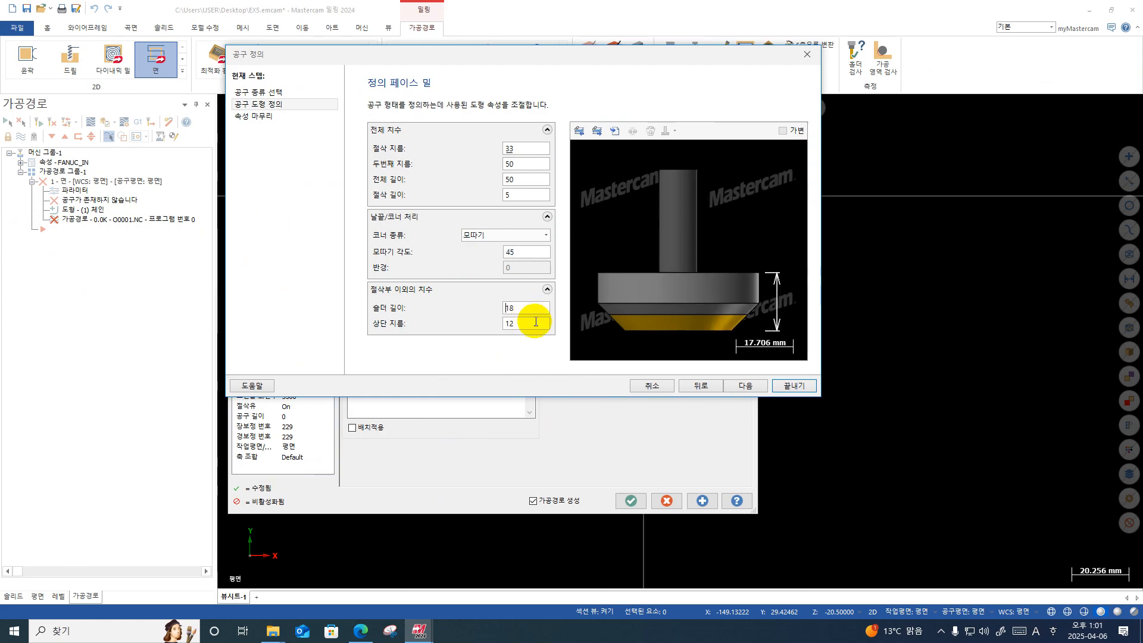
{"action": "left_click", "coordinate": [525, 163]}
{"action": "type", "text": "33"}
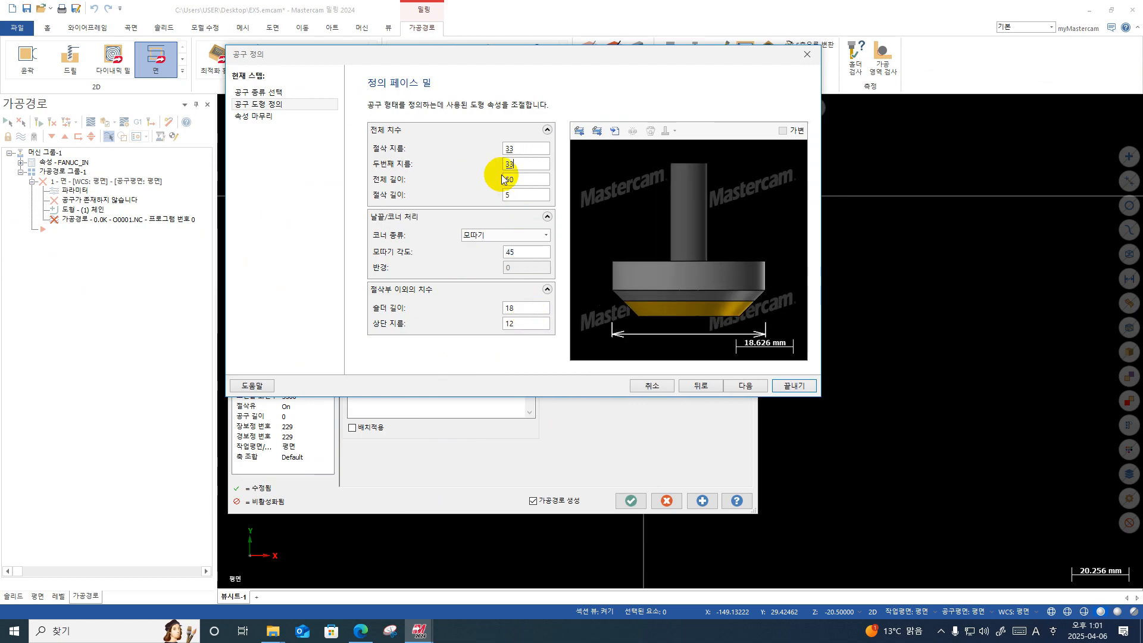
{"action": "double_click", "coordinate": [524, 258]}
{"action": "type", "text": "0"}
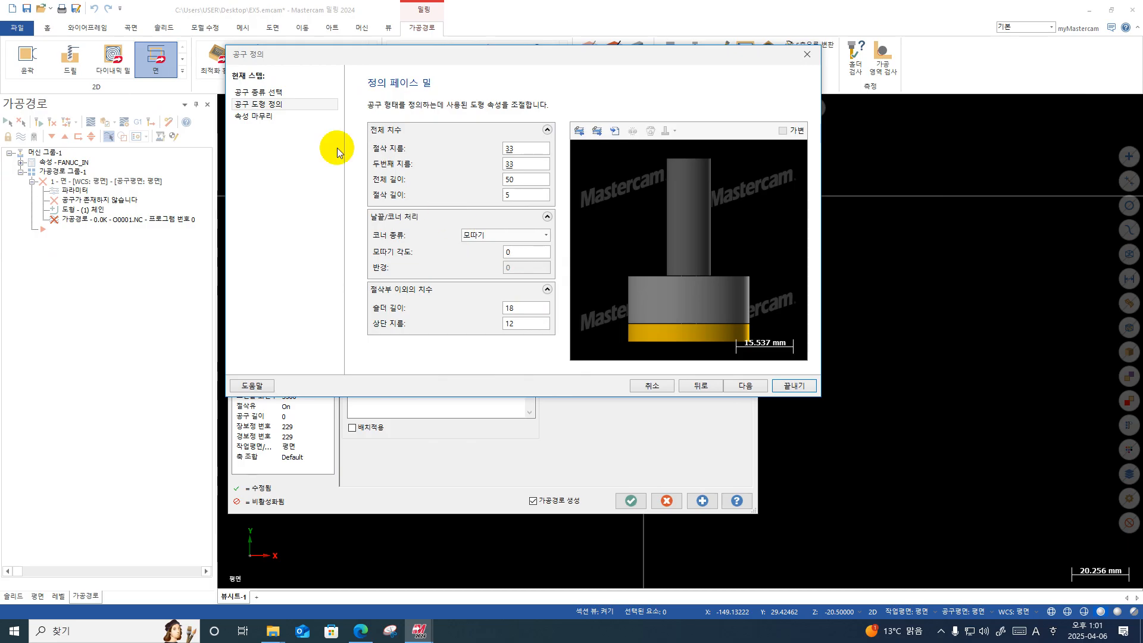
Step: Set the face mill's feed rate to 6000, Z-axis feed rate to 2000 and spindle speed to 5000
{"action": "left_click", "coordinate": [277, 117]}
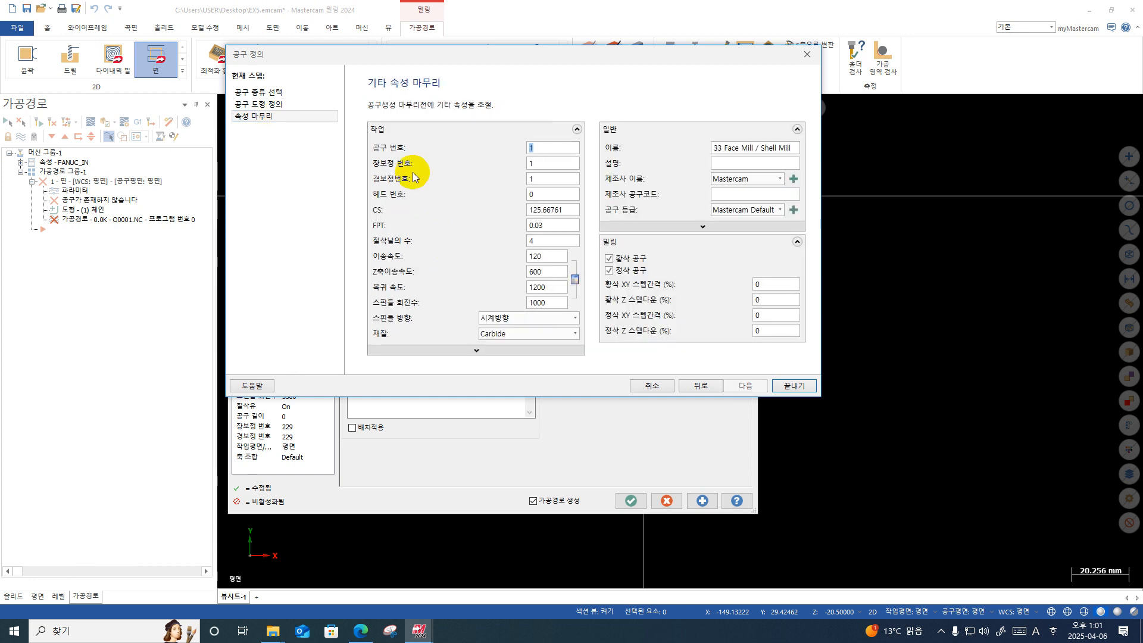
{"action": "double_click", "coordinate": [556, 257]}
{"action": "type", "text": "6000"}
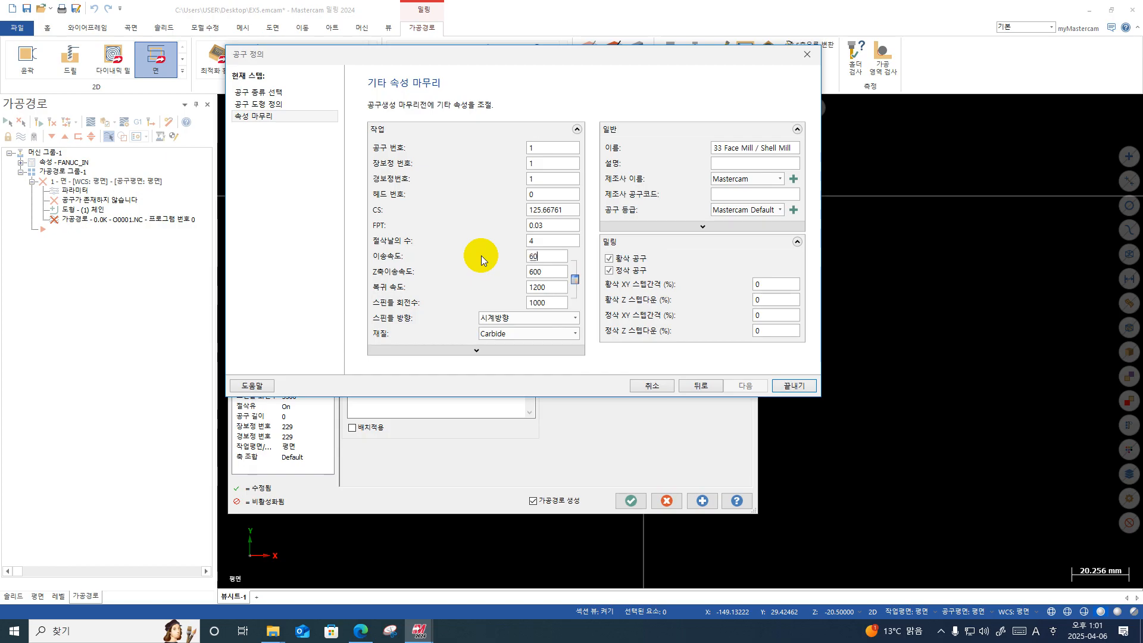
{"action": "double_click", "coordinate": [551, 271]}
{"action": "type", "text": "2000"}
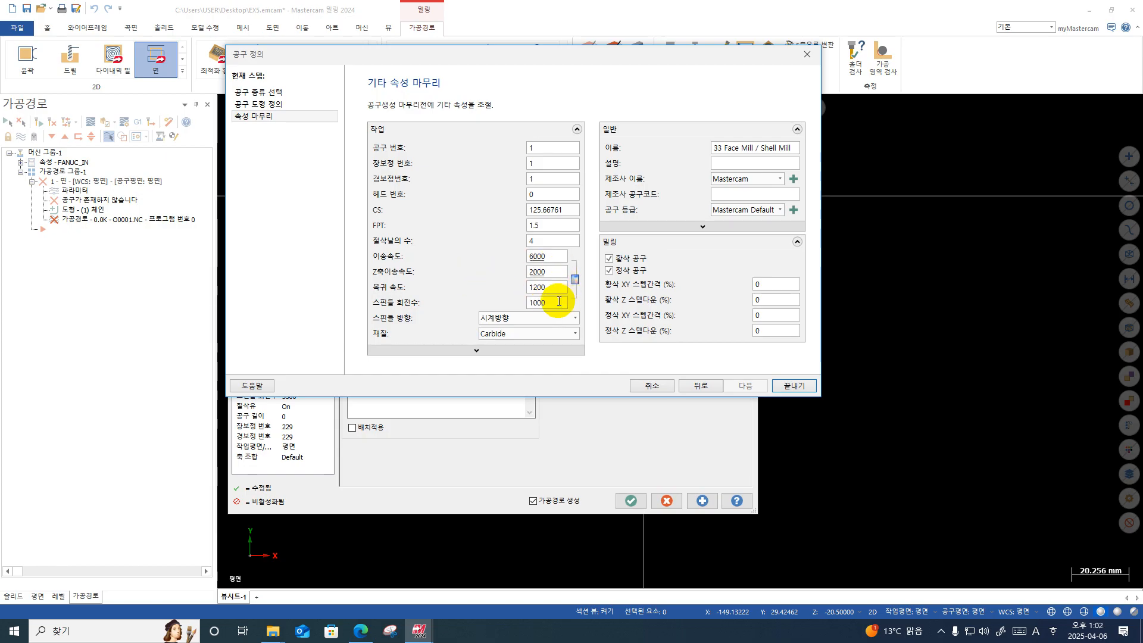
{"action": "double_click", "coordinate": [559, 302]}
{"action": "type", "text": "5000"}
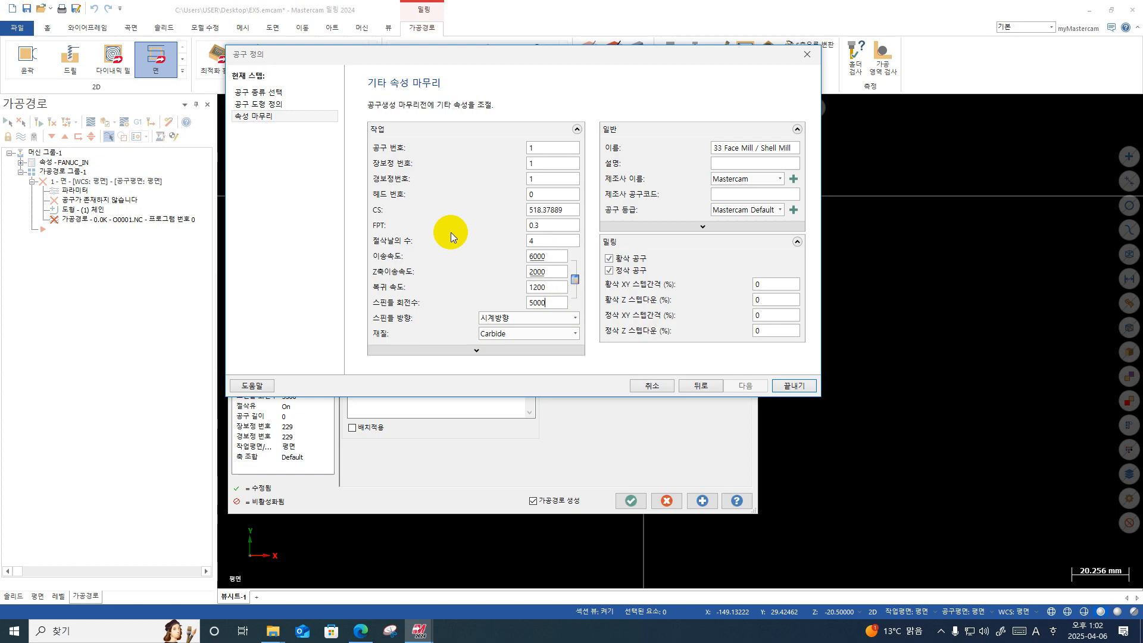
Step: Try to give the face mill a corner radius (코너 반경) of 0.3 with a chamfer angle of 0
{"action": "left_click", "coordinate": [272, 104]}
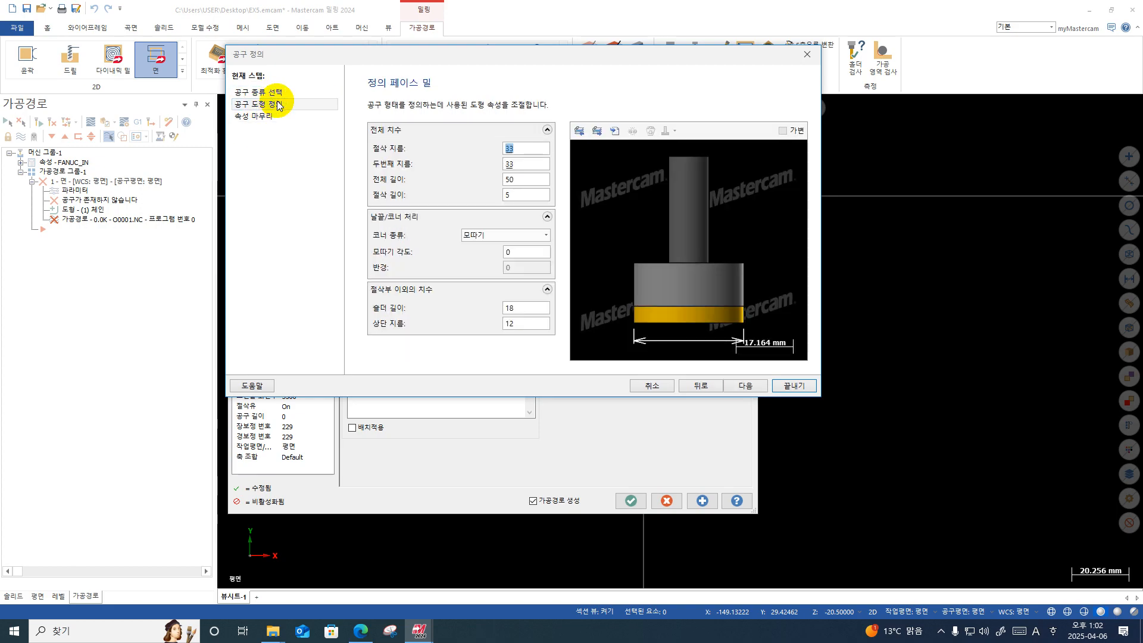
{"action": "left_click", "coordinate": [545, 235]}
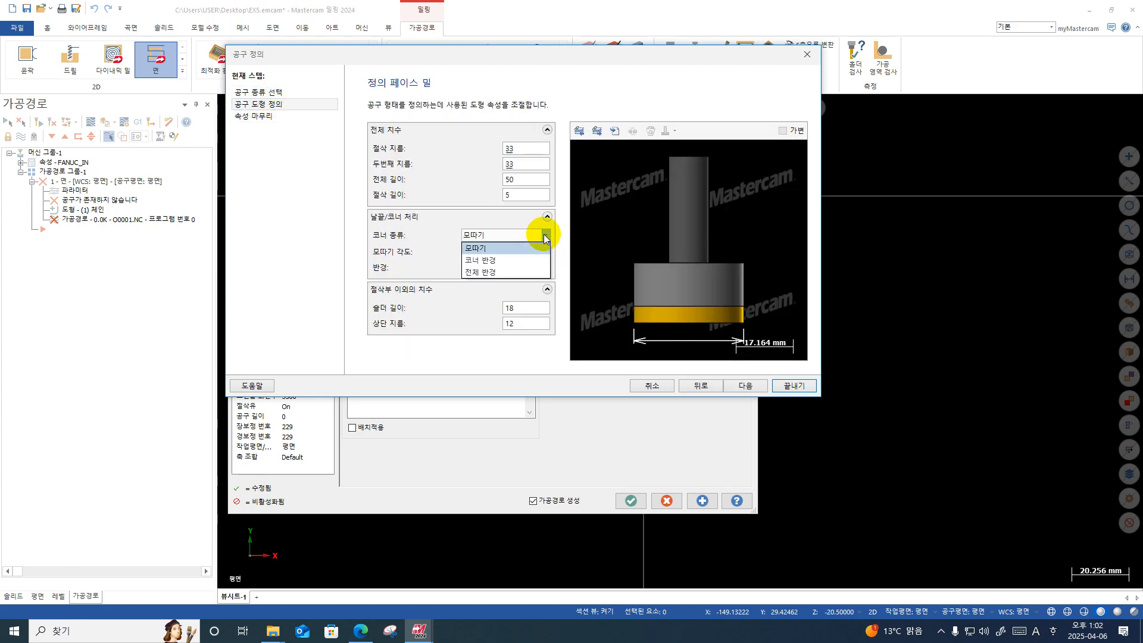
{"action": "left_click", "coordinate": [515, 260]}
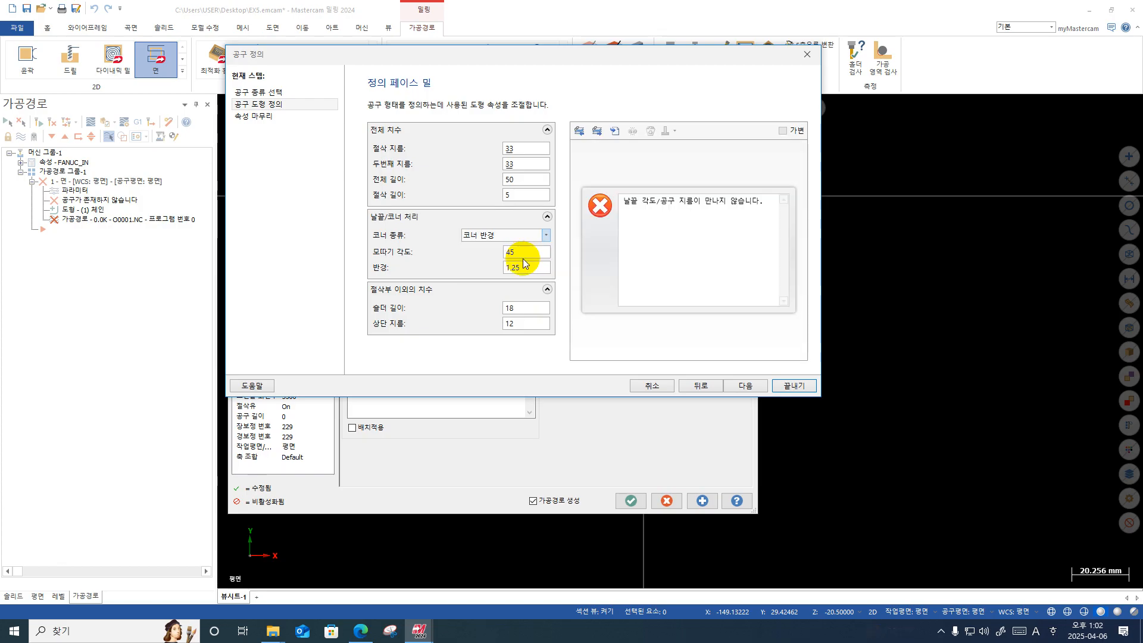
{"action": "left_click", "coordinate": [483, 259]}
{"action": "key", "text": "Tab"}
{"action": "type", "text": "0.3"}
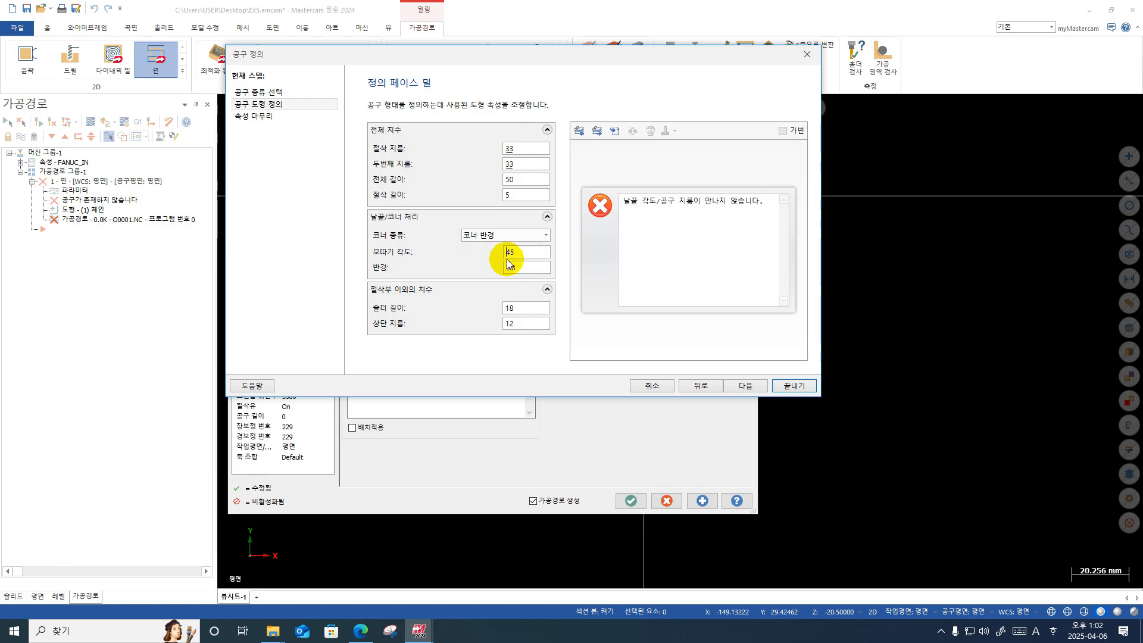
{"action": "left_click_drag", "start_coordinate": [515, 253], "coordinate": [473, 258]}
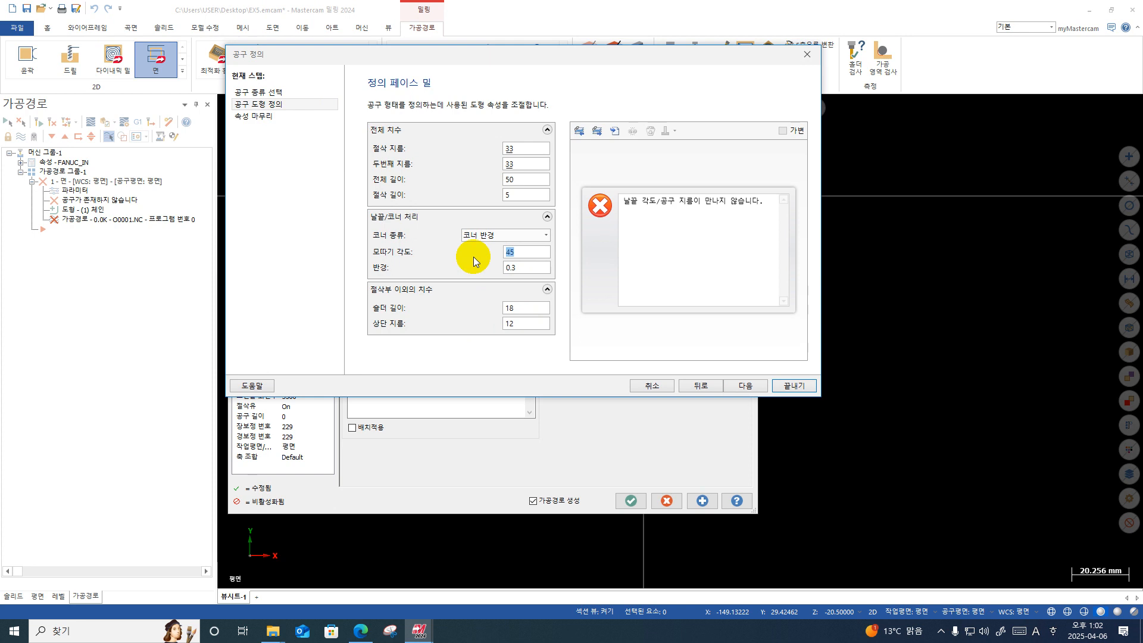
{"action": "type", "text": "0"}
Step: Change the face mill's corner type to full radius (전체 반경) and set the radius to 0.3
{"action": "left_click", "coordinate": [534, 238]}
{"action": "left_click", "coordinate": [519, 261]}
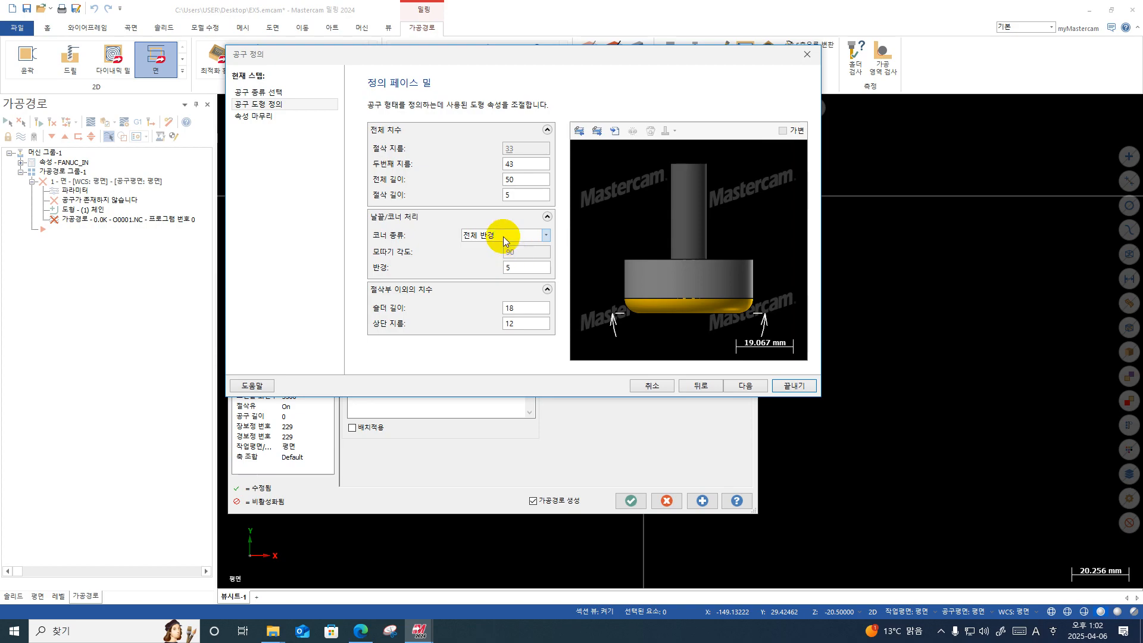
{"action": "left_click", "coordinate": [507, 269]}
{"action": "left_click_drag", "start_coordinate": [513, 269], "coordinate": [485, 271]}
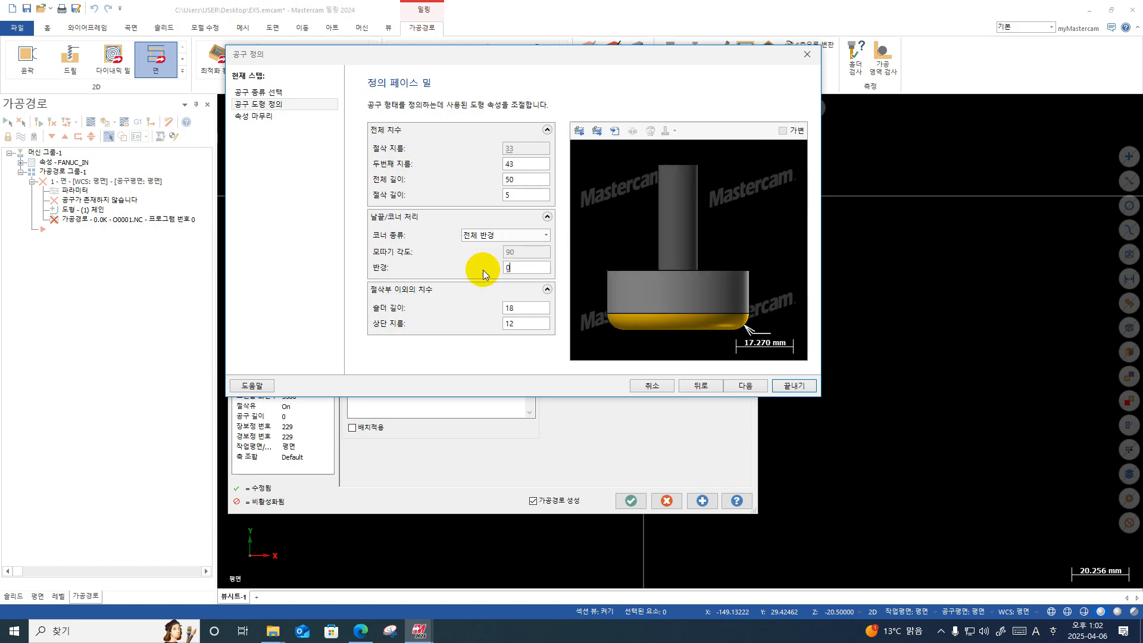
{"action": "type", "text": "0"}
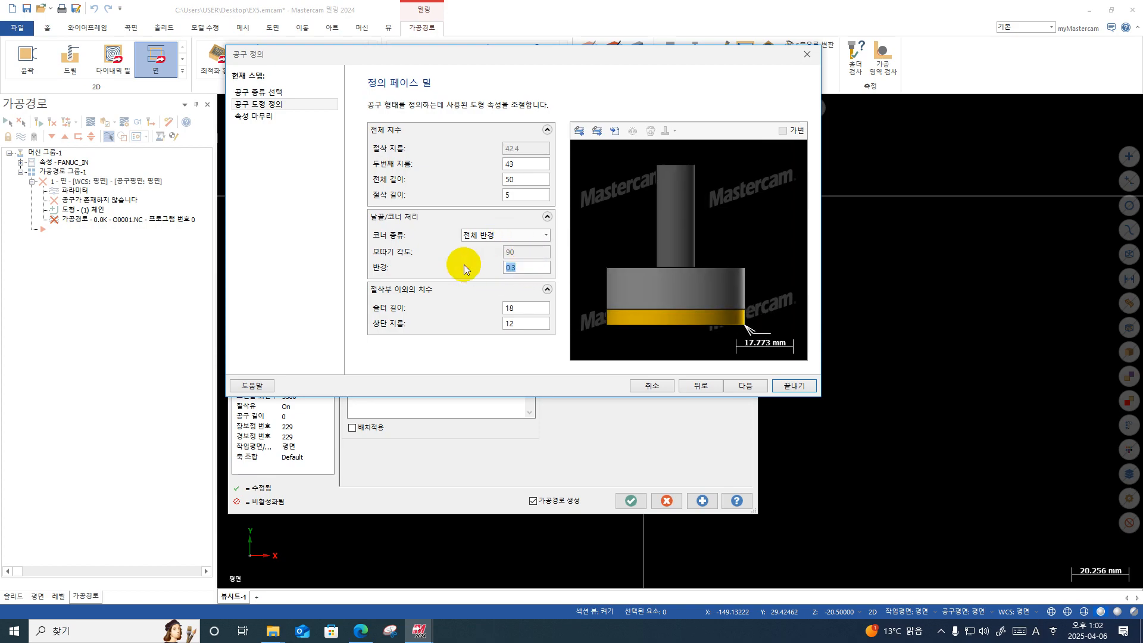
Step: Set the face mill's corner radius to 0.4, top diameter (상단 지름) to 32 and second diameter (두번째 지름) to 33
{"action": "type", "text": ".4"}
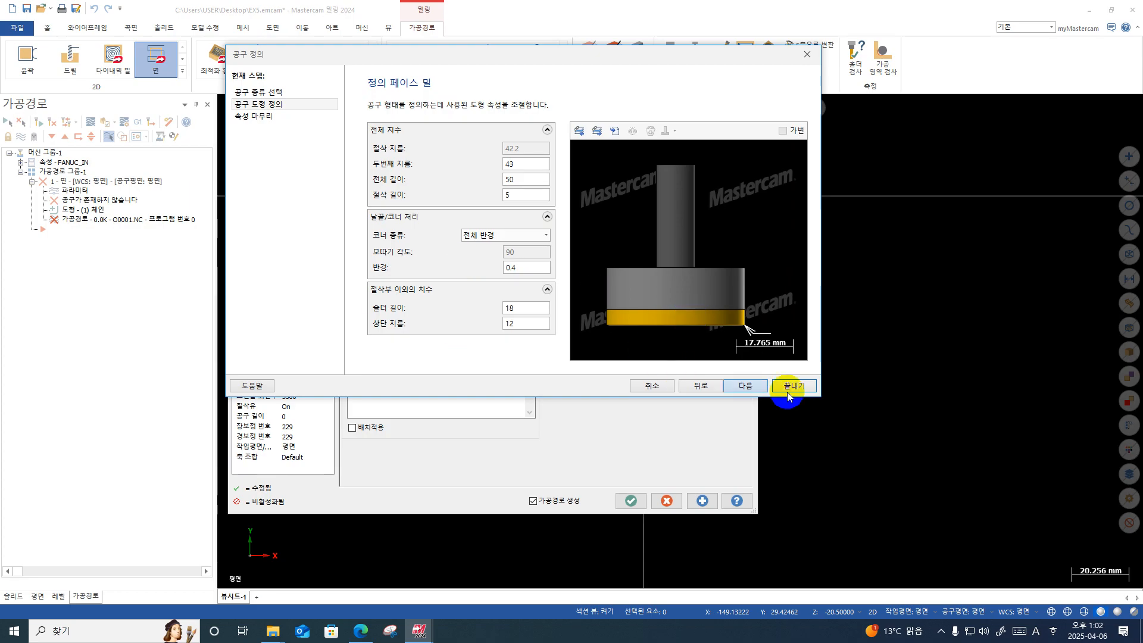
{"action": "left_click", "coordinate": [522, 325]}
{"action": "type", "text": "32"}
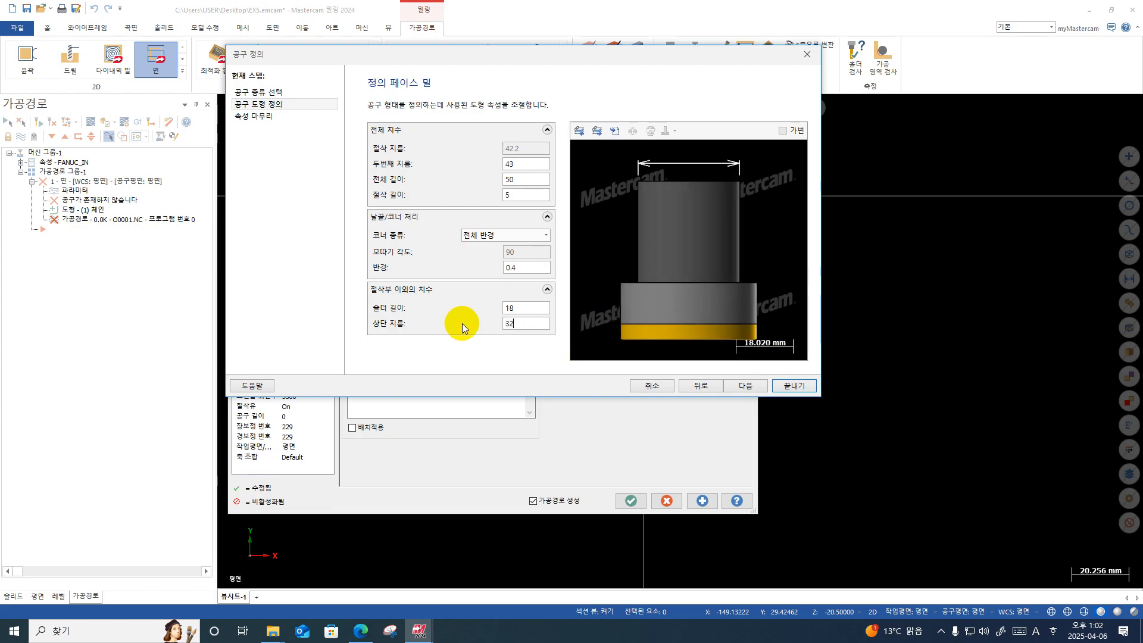
{"action": "left_click", "coordinate": [513, 164]}
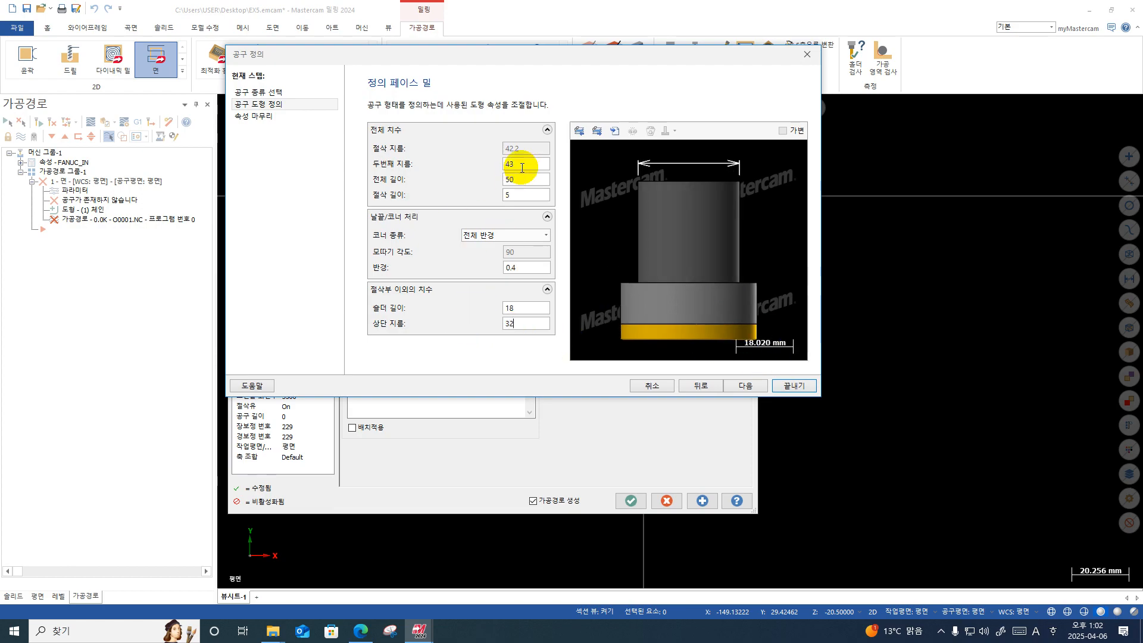
{"action": "type", "text": "33"}
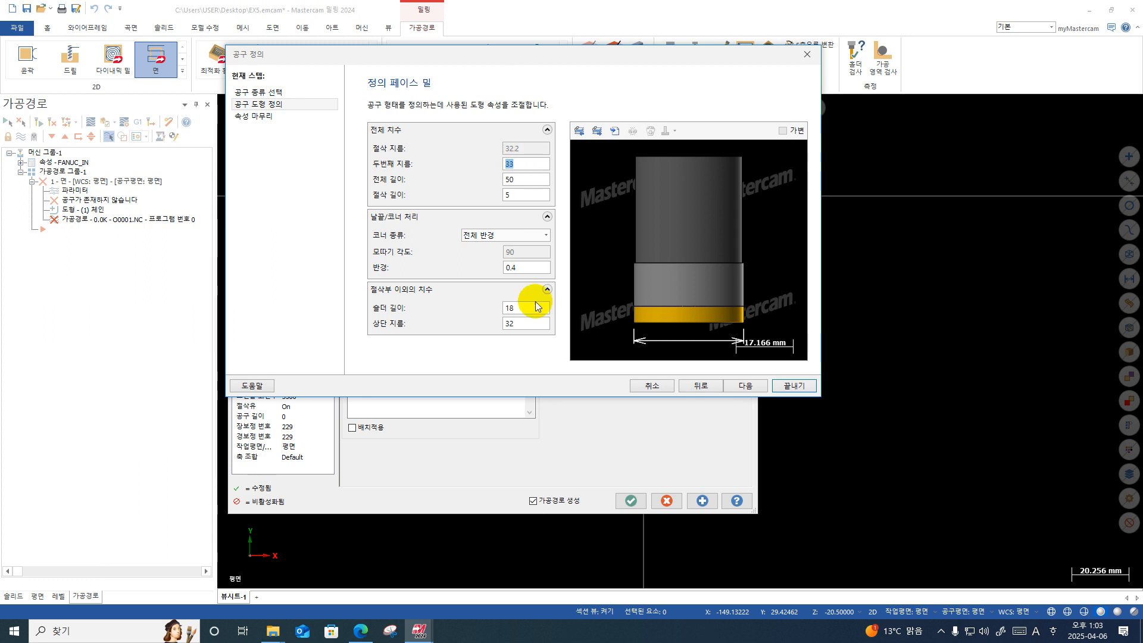
Step: Set the face mill's cutting length (절삭 길이) to 20 and finish the tool definition
{"action": "left_click", "coordinate": [523, 312]}
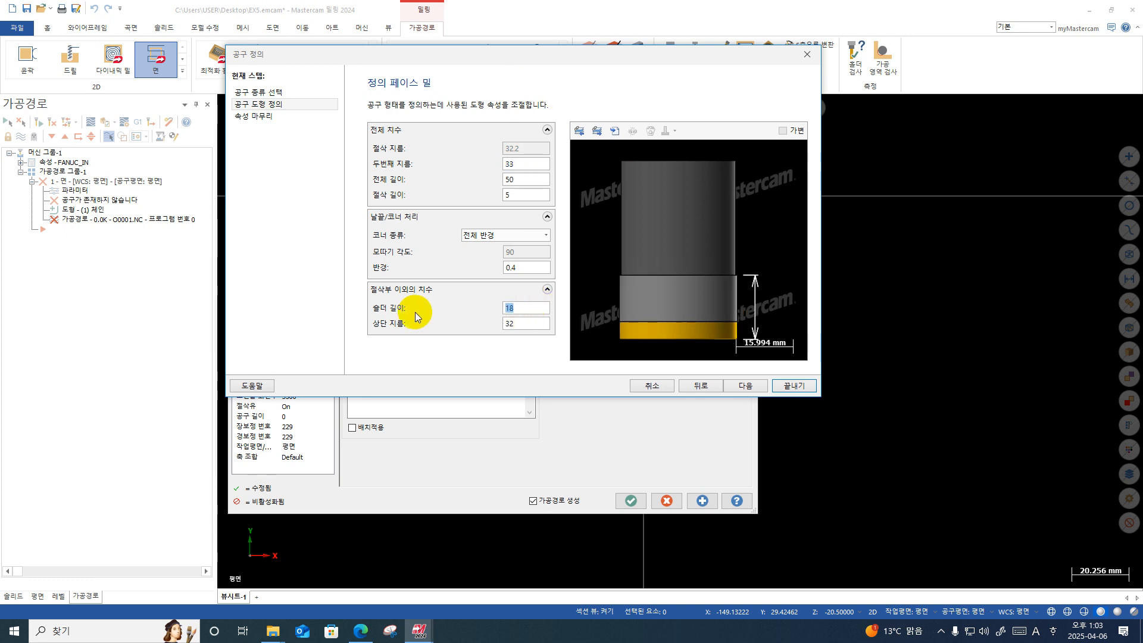
{"action": "left_click", "coordinate": [548, 191]}
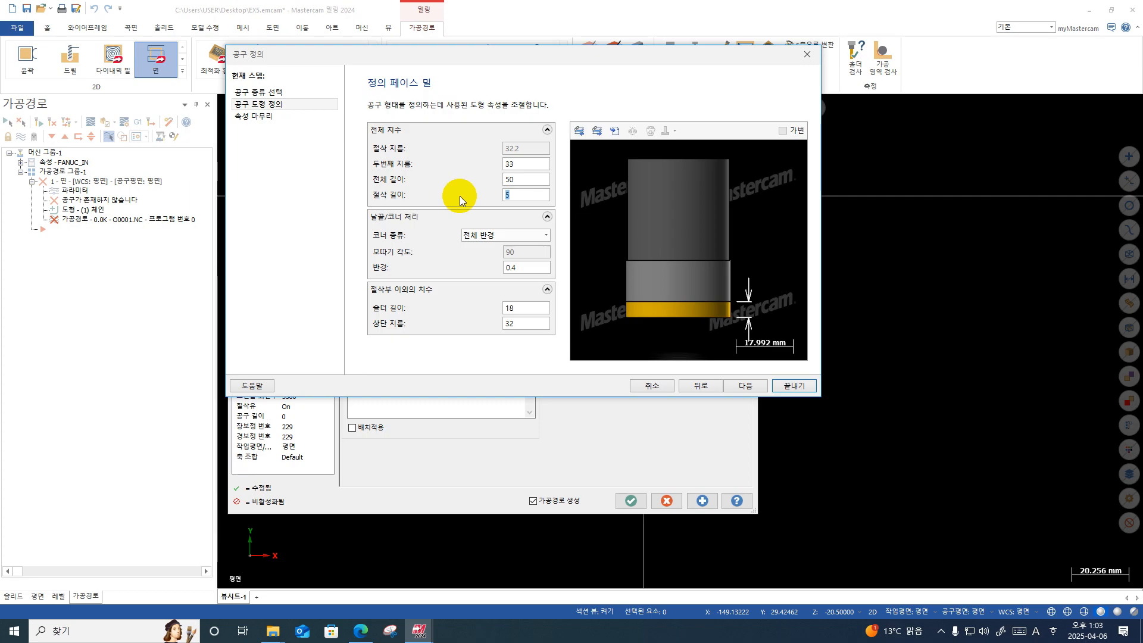
{"action": "type", "text": "20"}
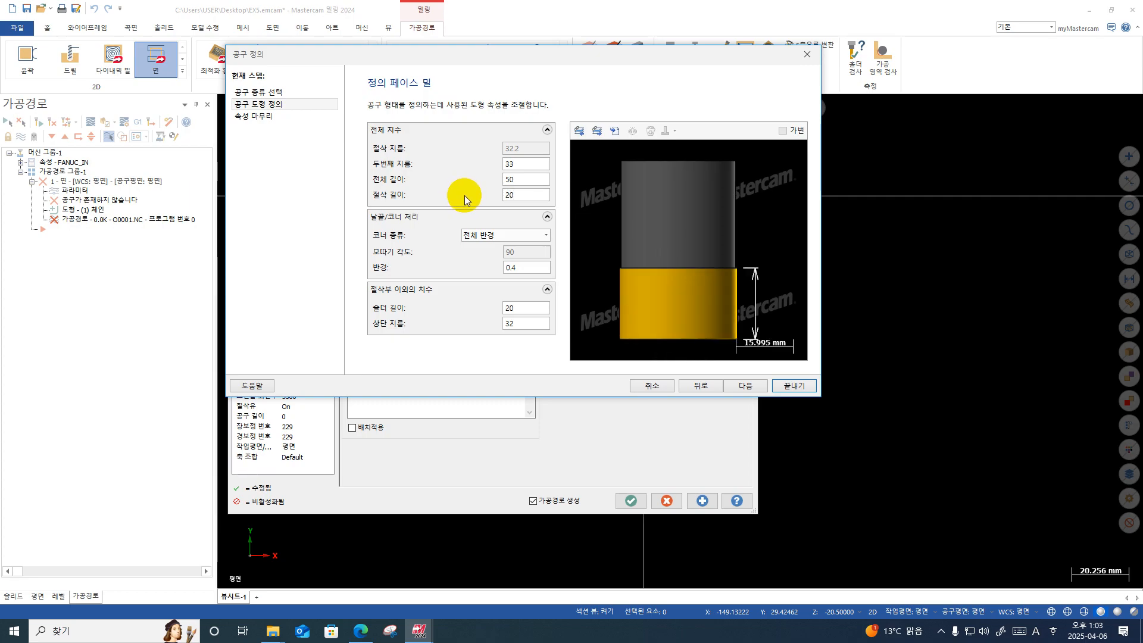
{"action": "left_click", "coordinate": [794, 386]}
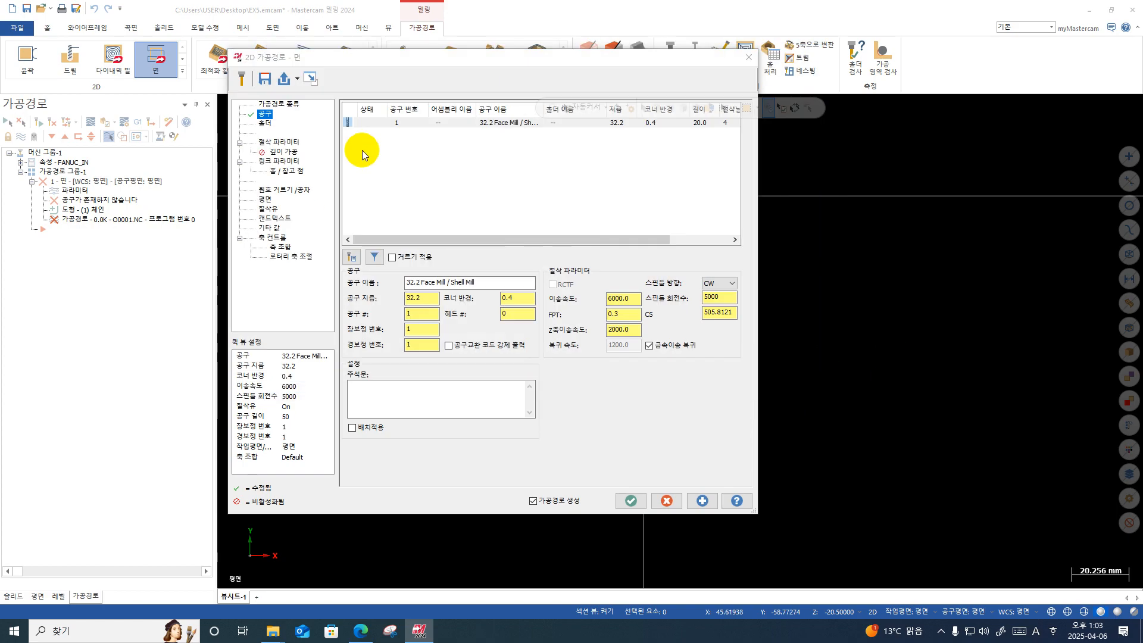
Step: Set the facing operation's floor stock allowance (바닥면의 가공여유) to 0.1 in the cut parameters
{"action": "left_click", "coordinate": [284, 143]}
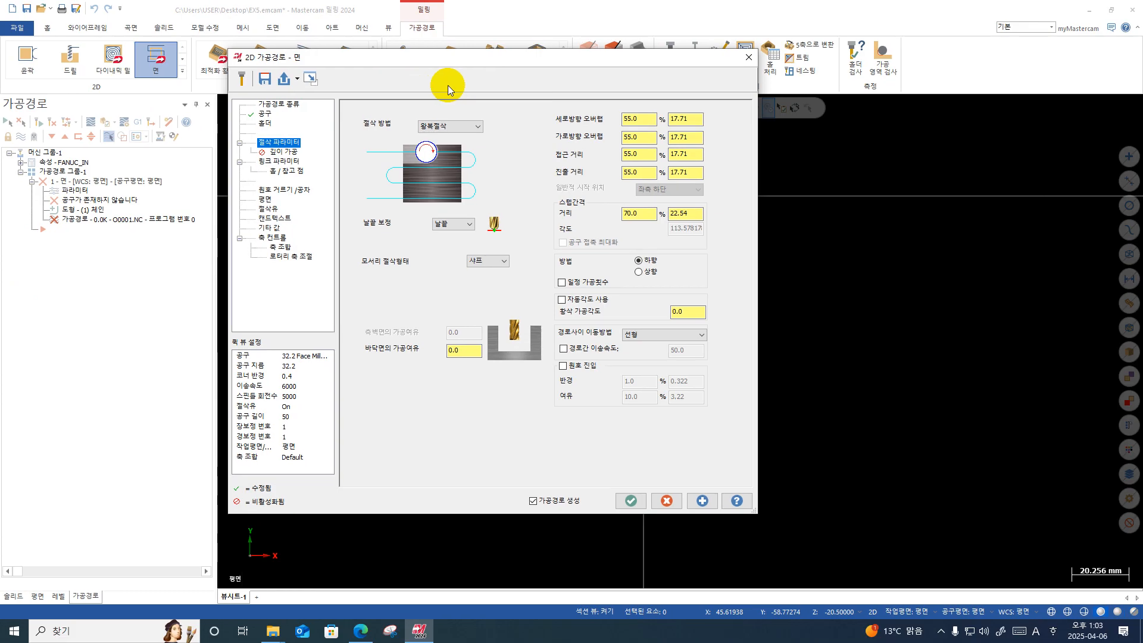
{"action": "left_click", "coordinate": [651, 119]}
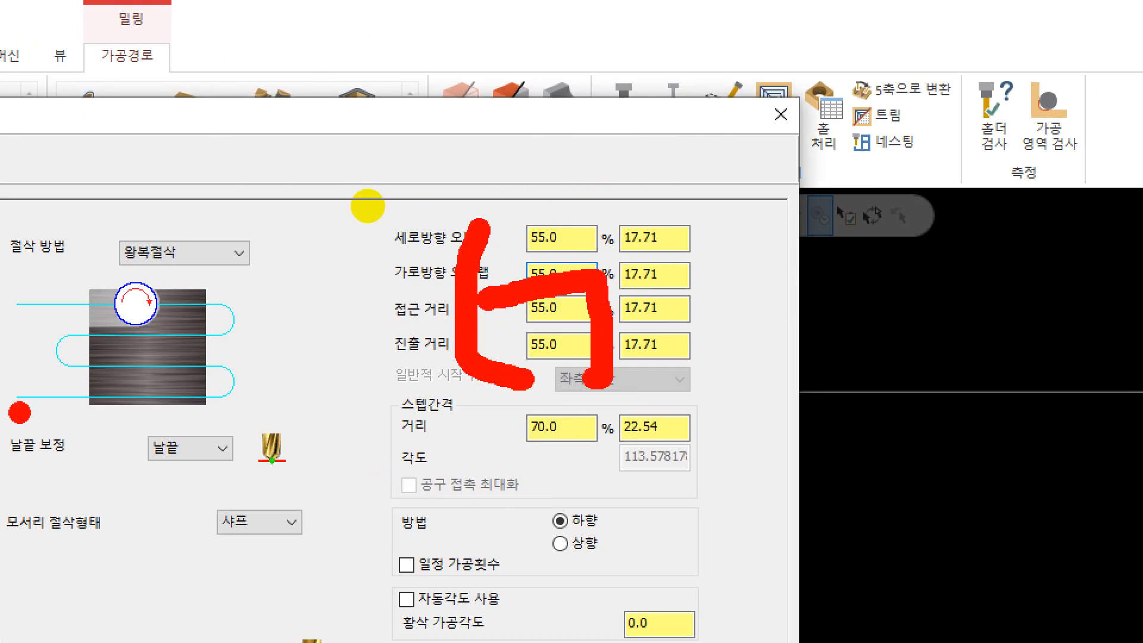
{"action": "mouse_move", "coordinate": [18, 412]}
{"action": "left_mouse_down"}
{"action": "mouse_move", "coordinate": [59, 434]}
{"action": "mouse_move", "coordinate": [2, 423]}
{"action": "left_mouse_up"}
{"action": "mouse_move", "coordinate": [4, 269]}
{"action": "left_mouse_down"}
{"action": "mouse_move", "coordinate": [53, 281]}
{"action": "mouse_move", "coordinate": [24, 306]}
{"action": "left_mouse_up"}
{"action": "key", "text": "Escape"}
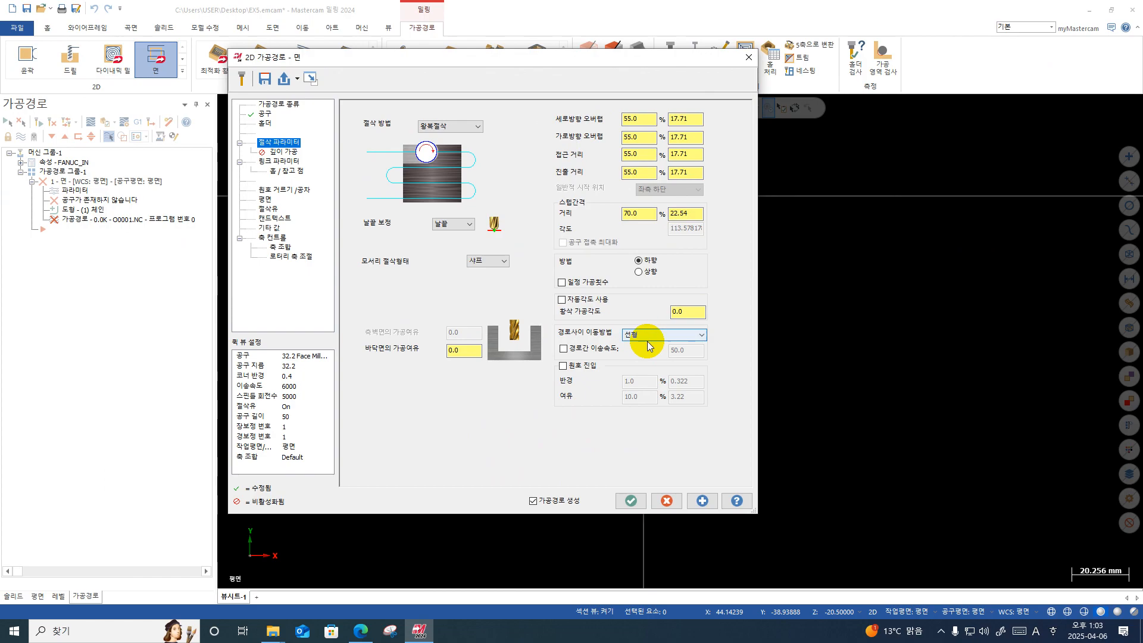
{"action": "left_click_drag", "start_coordinate": [459, 351], "coordinate": [374, 351]}
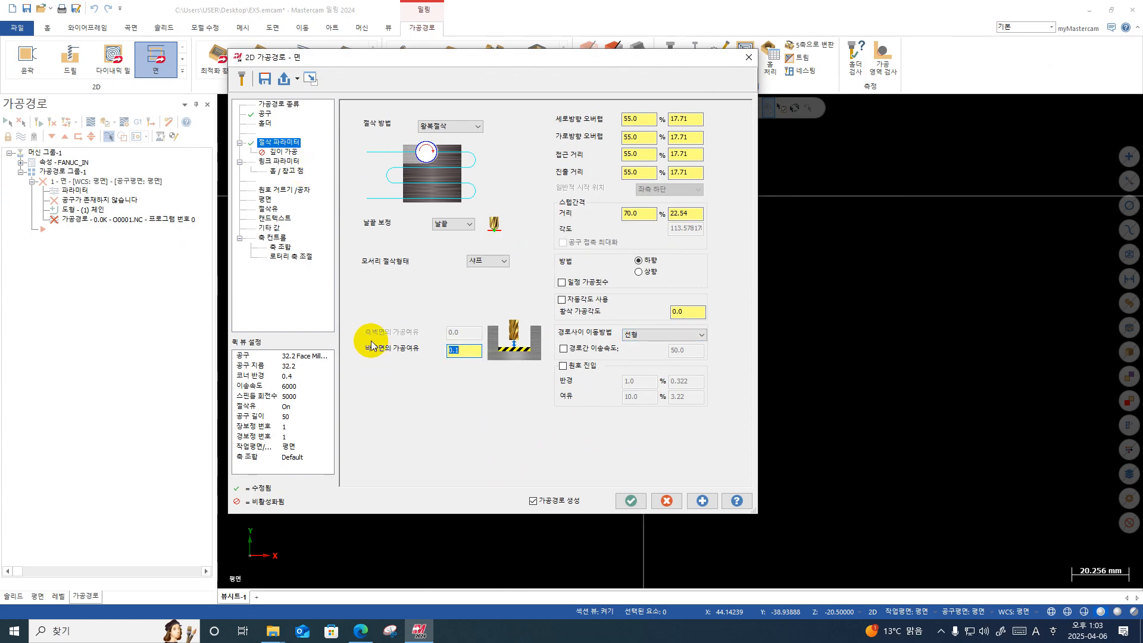
Step: Set the top of stock (재료상단) to 1.0 in the linking parameters and backplot the generated facing toolpath
{"action": "left_click", "coordinate": [284, 165]}
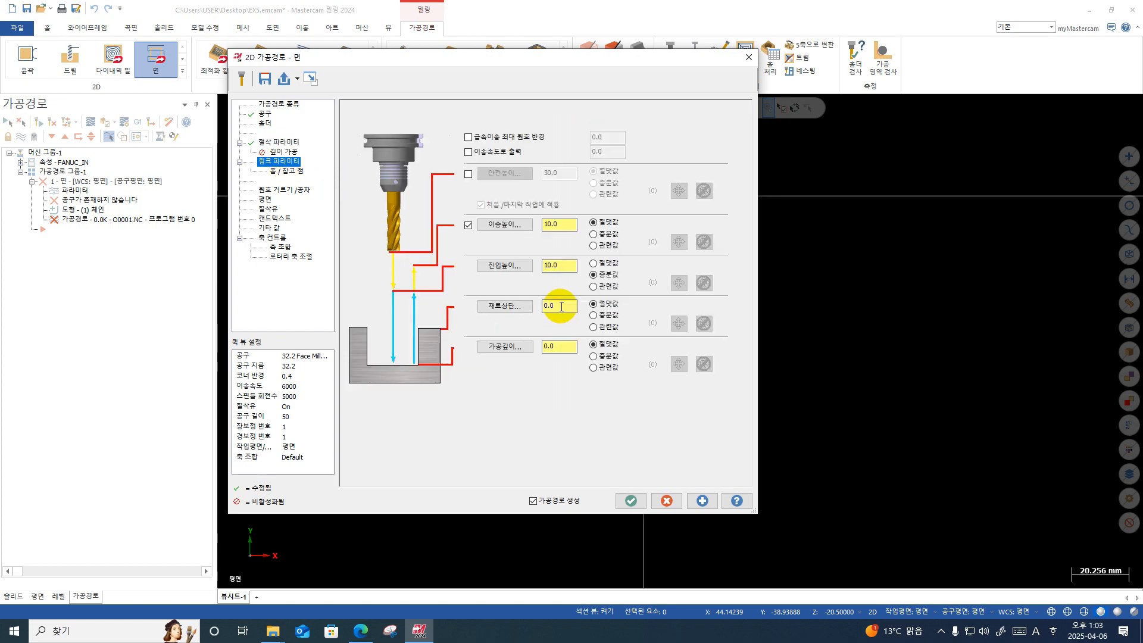
{"action": "left_click_drag", "start_coordinate": [562, 305], "coordinate": [501, 316]}
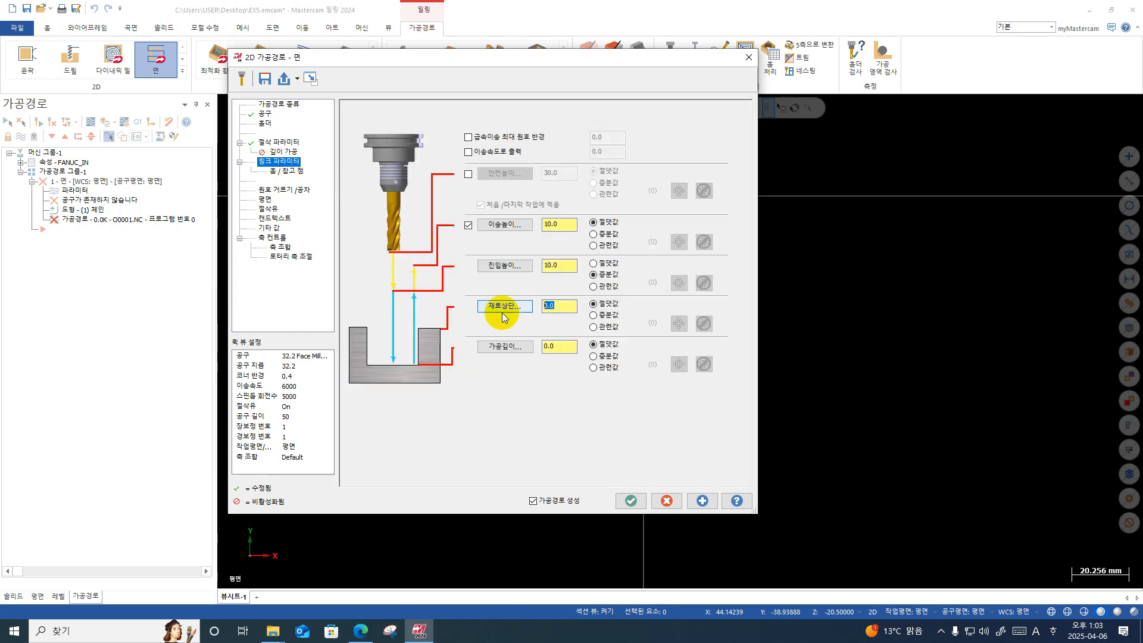
{"action": "left_click", "coordinate": [572, 349]}
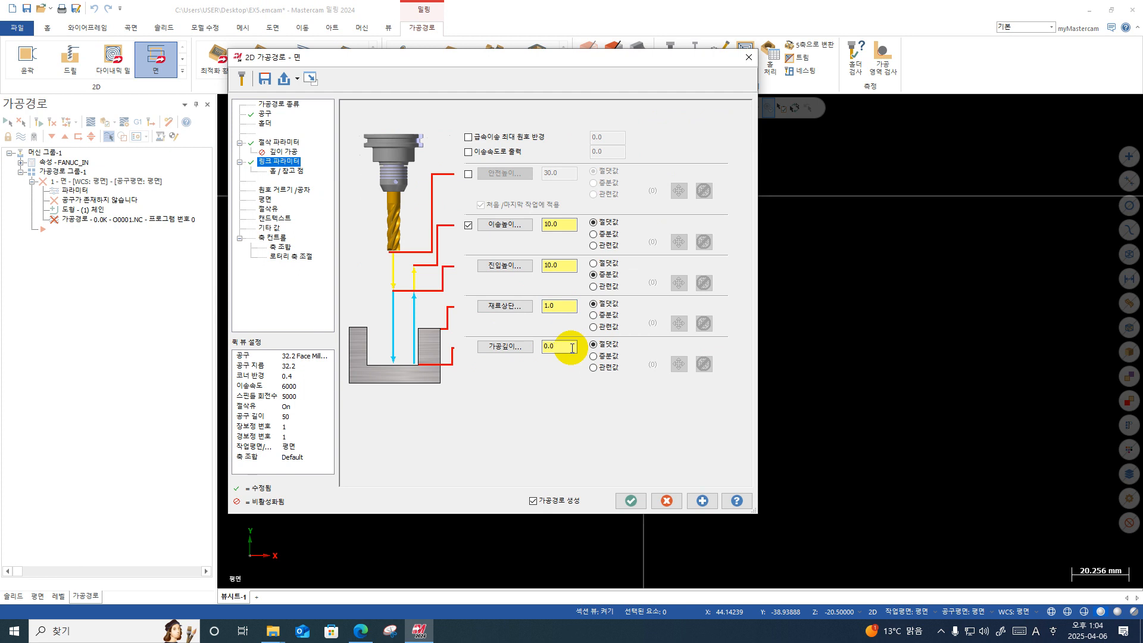
{"action": "left_click", "coordinate": [631, 501]}
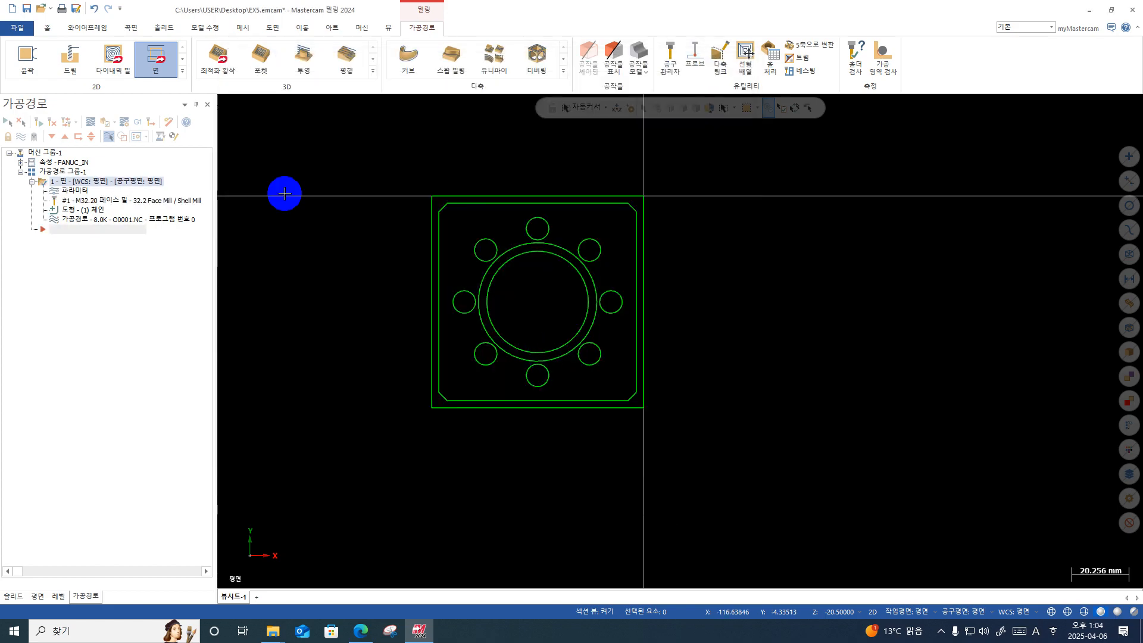
{"action": "left_click", "coordinate": [93, 120]}
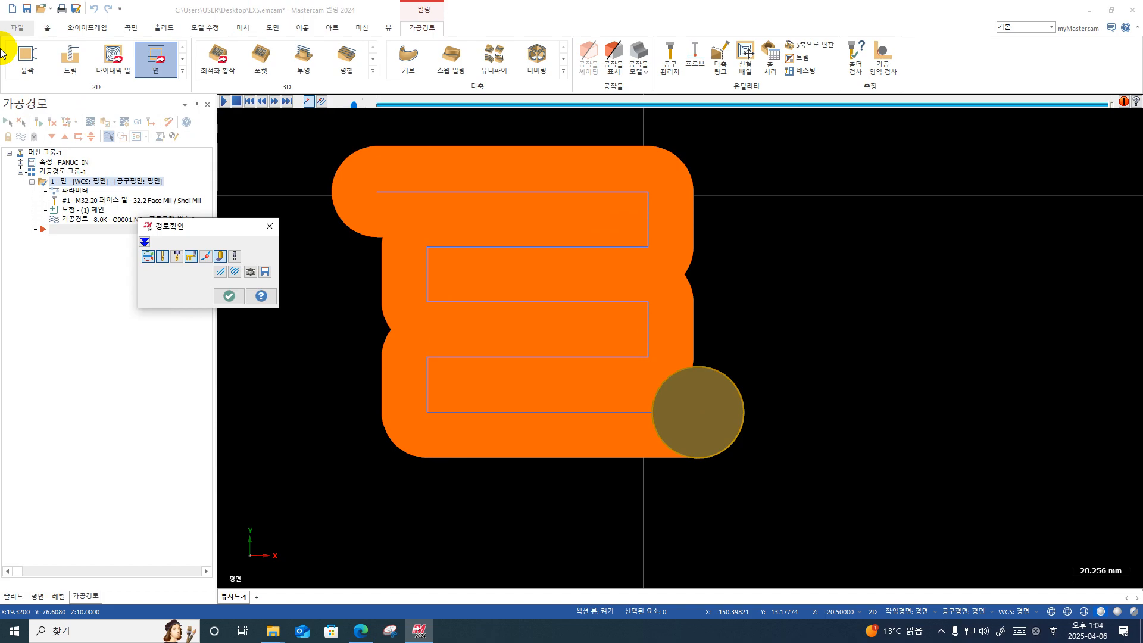
{"action": "key", "text": "Escape"}
{"action": "left_click", "coordinate": [84, 191]}
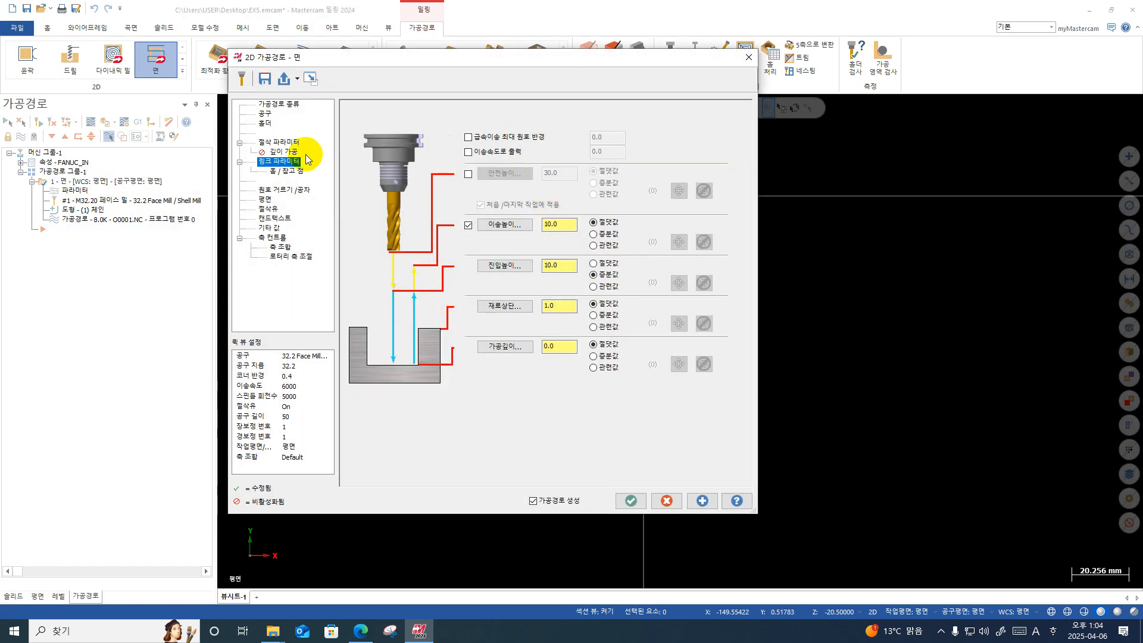
{"action": "left_click", "coordinate": [278, 142]}
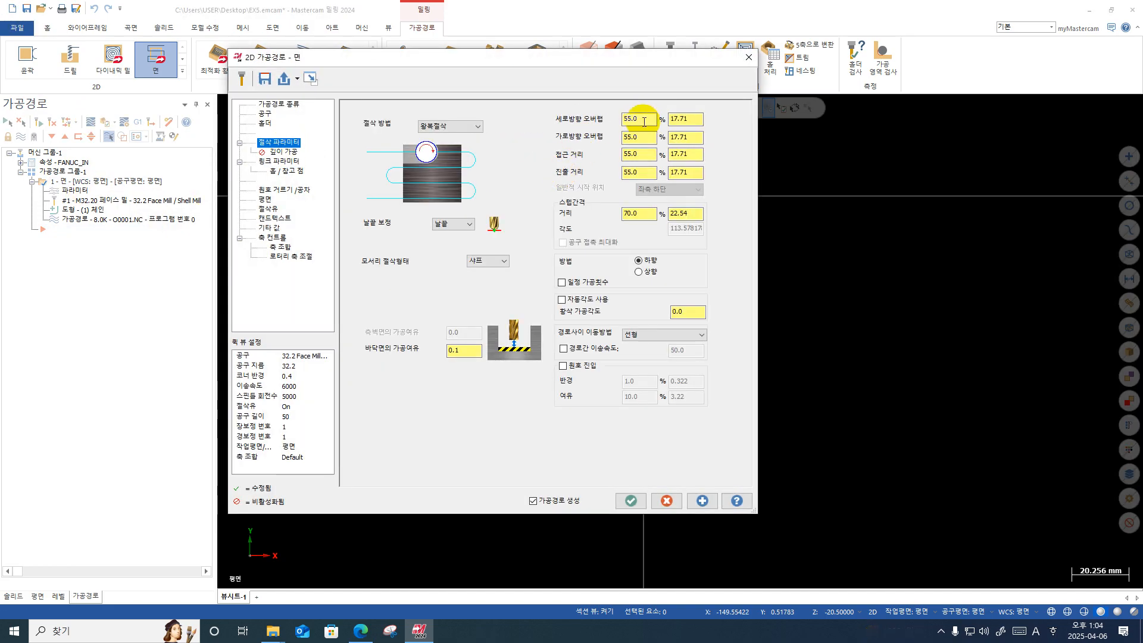
{"action": "left_click_drag", "start_coordinate": [645, 119], "coordinate": [573, 125]}
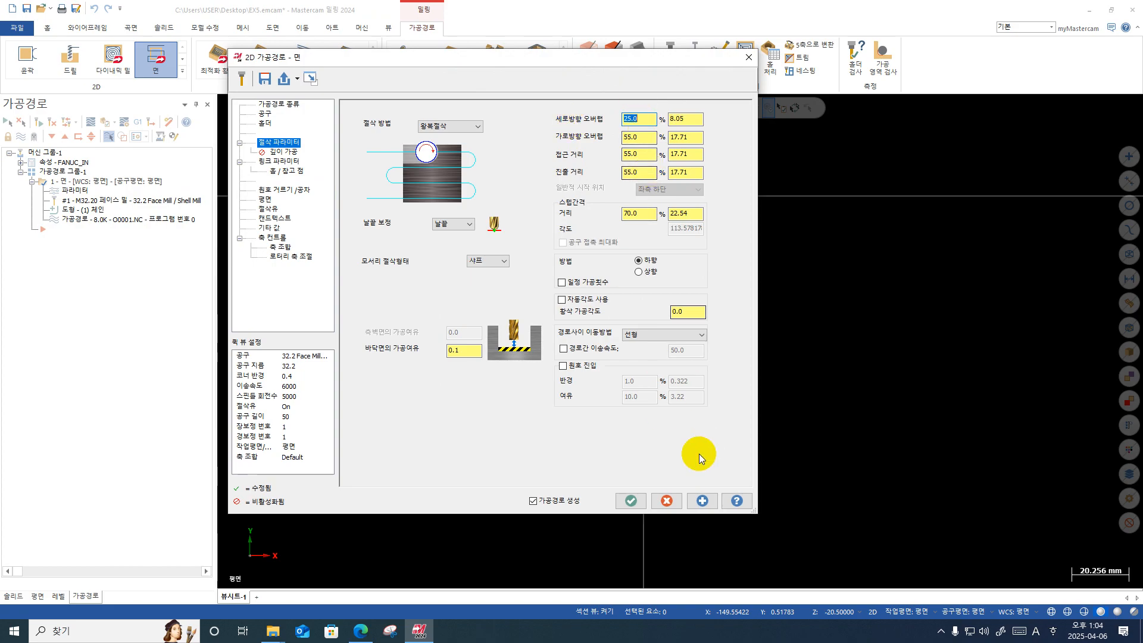
{"action": "left_click", "coordinate": [672, 500]}
Step: Set the facing operation's 세로방향 오버랩 to 25% and backplot the regenerated toolpath
{"action": "left_click", "coordinate": [78, 182]}
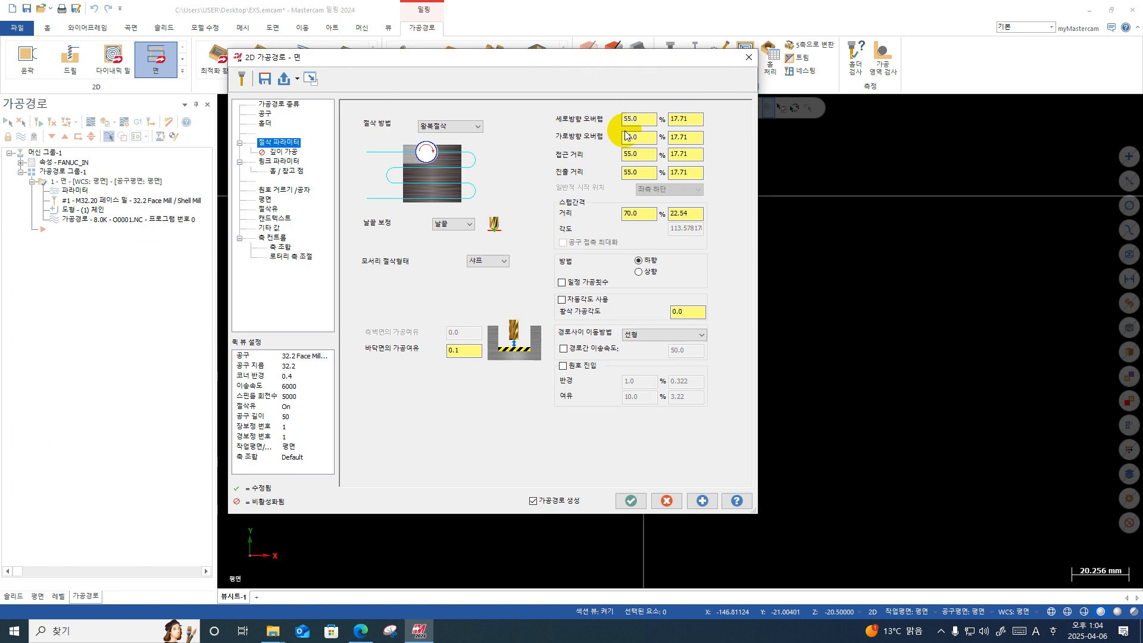
{"action": "left_click_drag", "start_coordinate": [641, 121], "coordinate": [557, 128]}
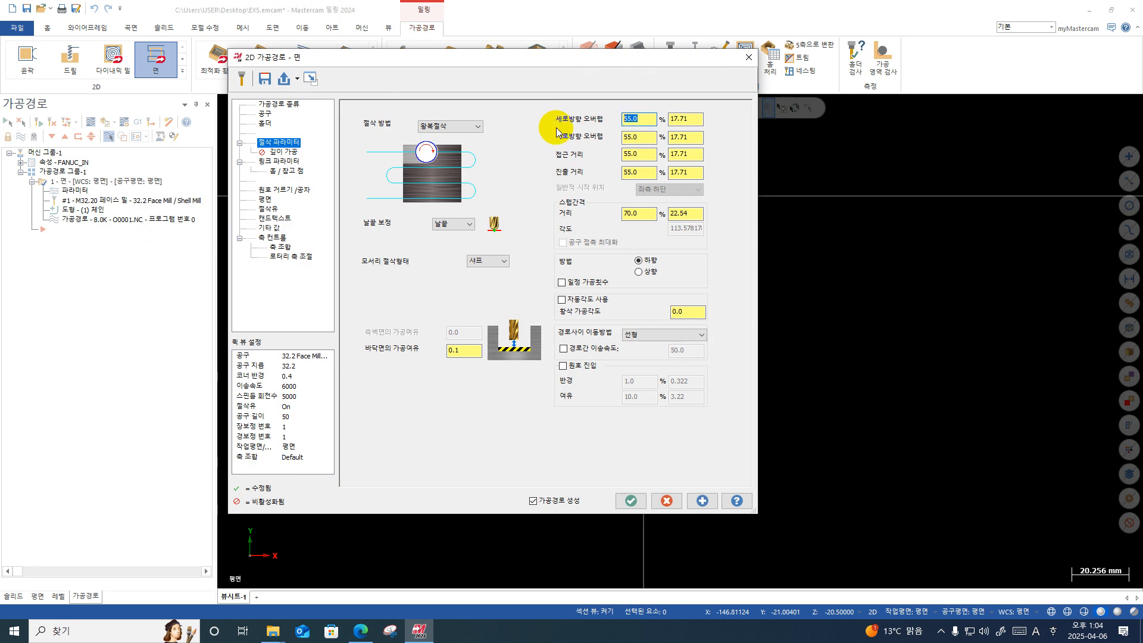
{"action": "left_click", "coordinate": [630, 500]}
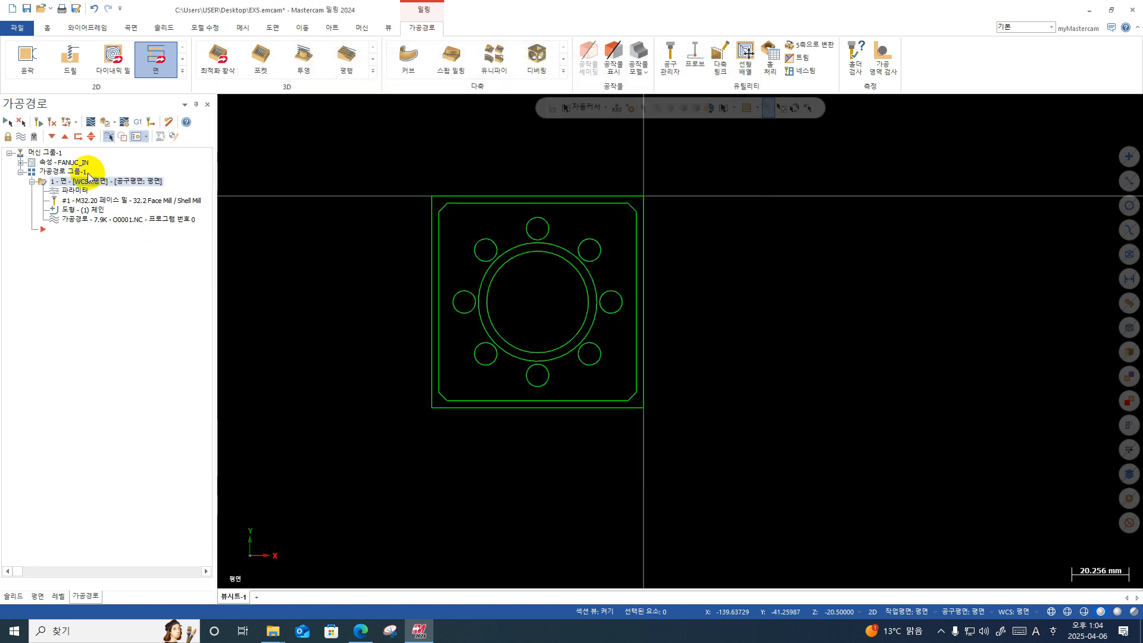
{"action": "left_click", "coordinate": [90, 123]}
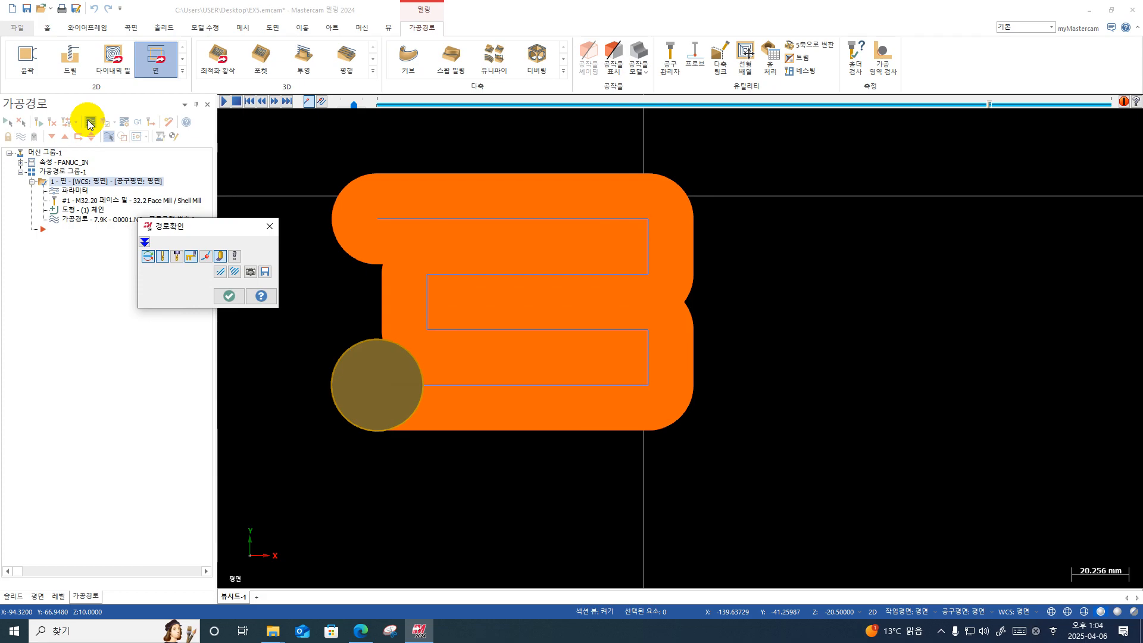
{"action": "key", "text": "Escape"}
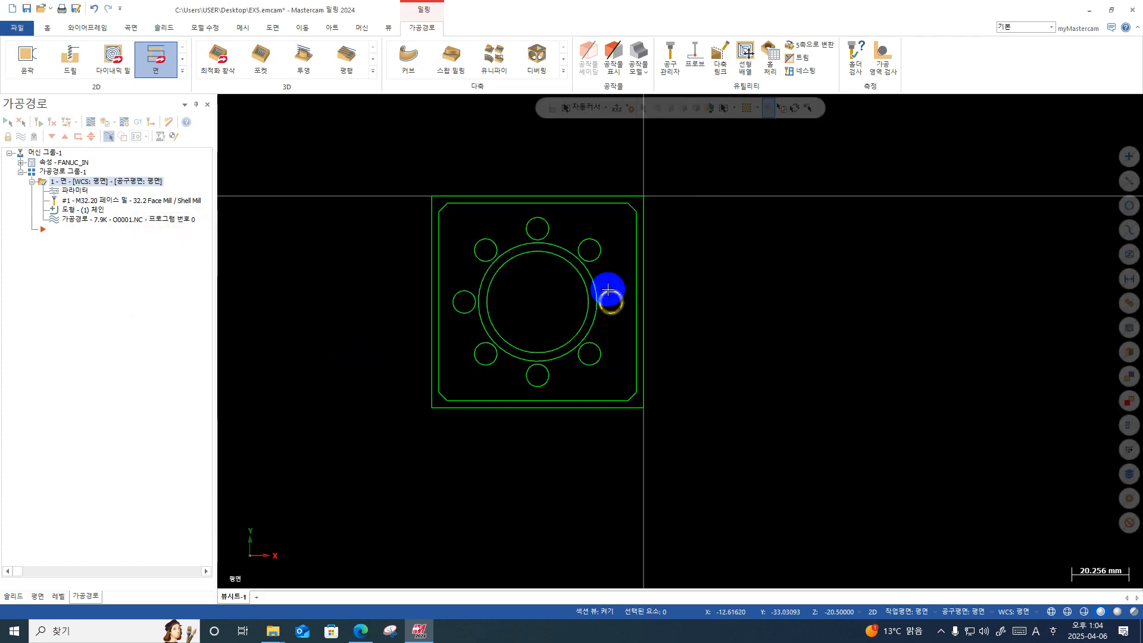
{"action": "left_click", "coordinate": [89, 121]}
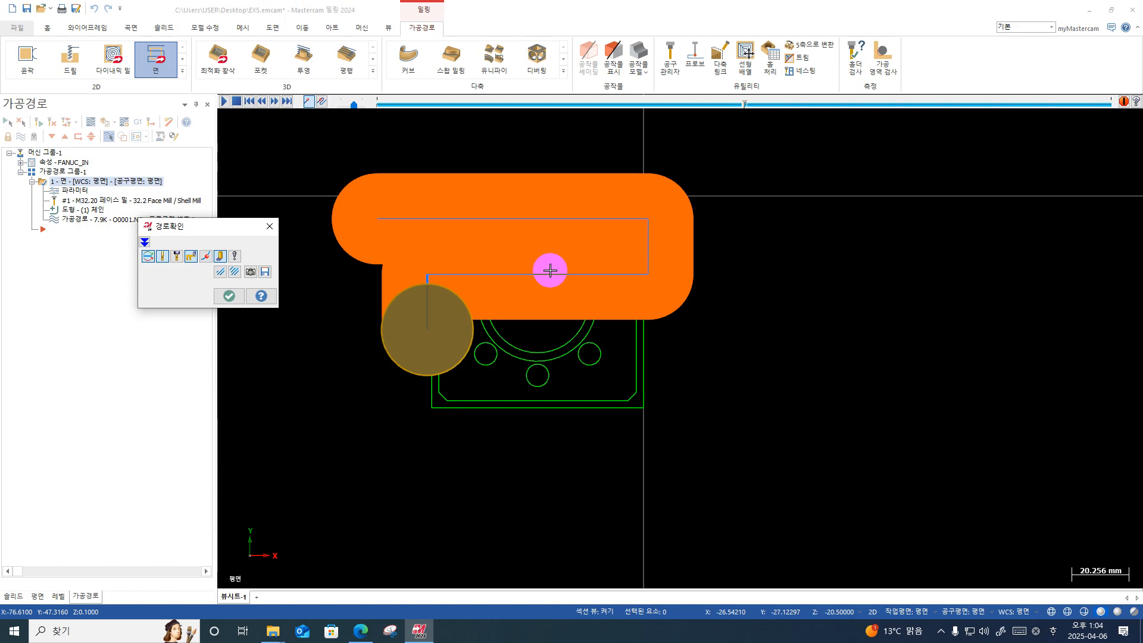
Step: Change the facing operation's method of moving between cuts (경로사이 이동방법) to high-speed loops (고속 루프)
{"action": "left_click", "coordinate": [77, 189]}
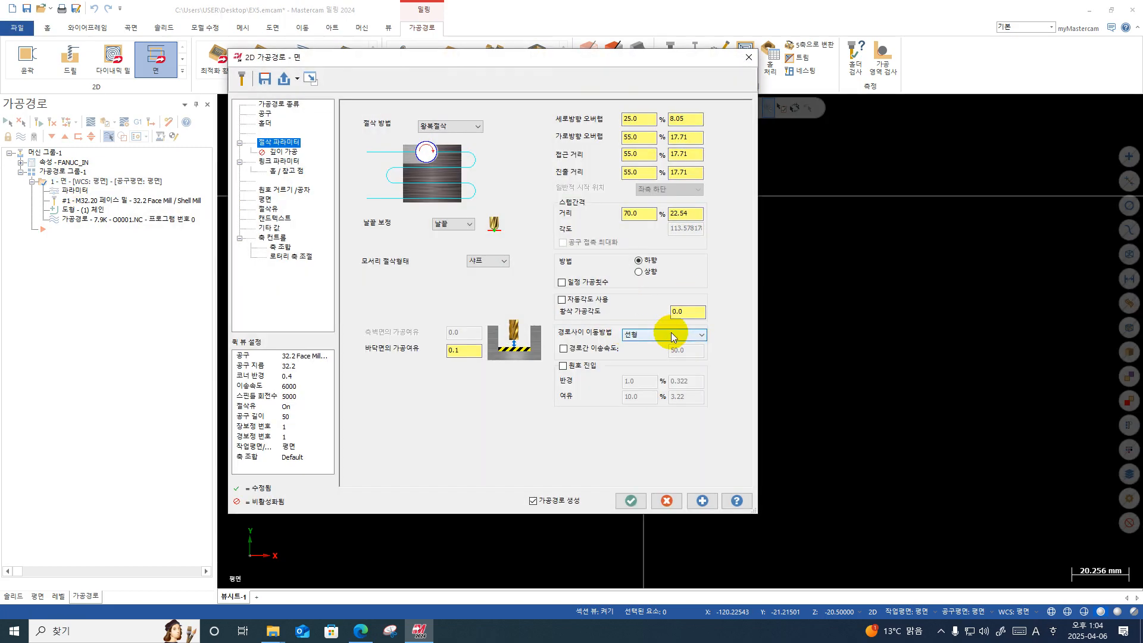
{"action": "left_click", "coordinate": [670, 332]}
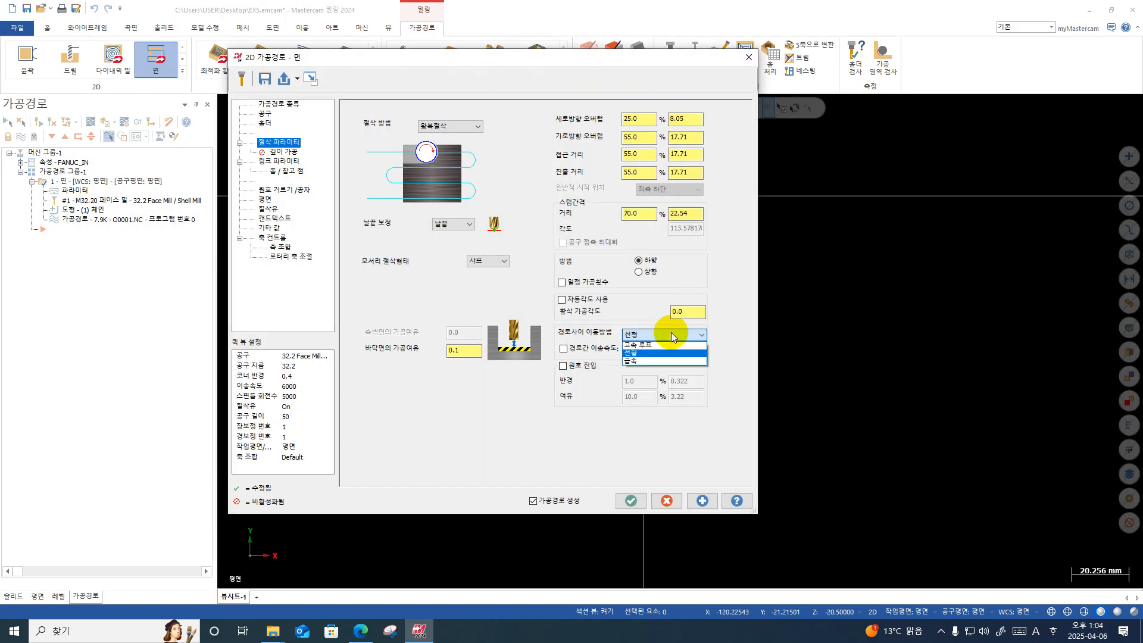
{"action": "left_click", "coordinate": [639, 346]}
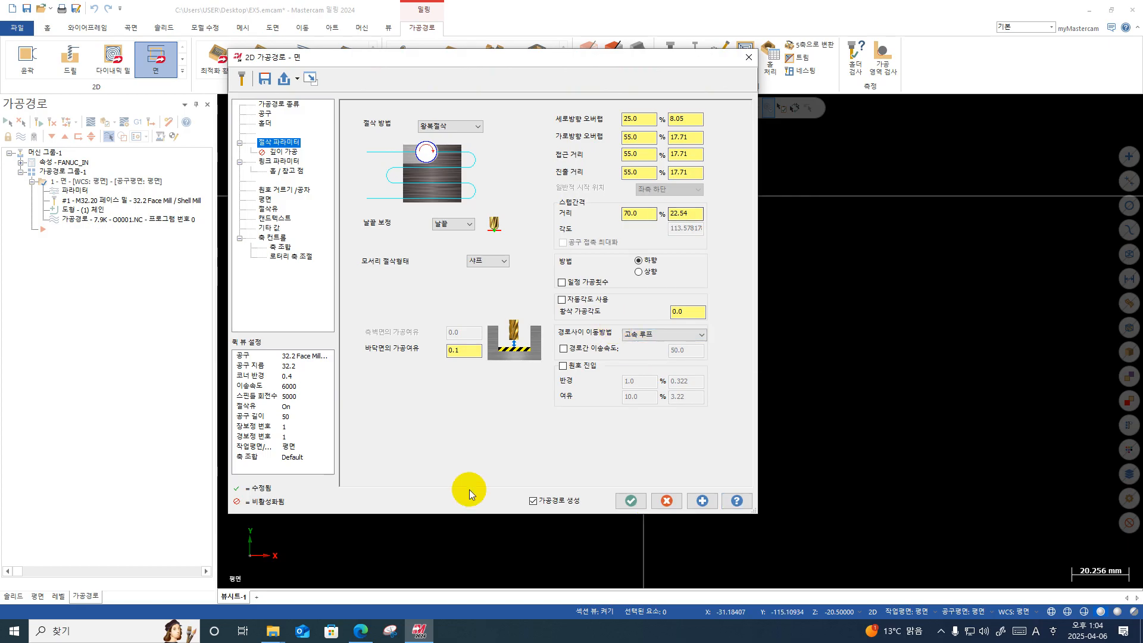
{"action": "left_click", "coordinate": [639, 501]}
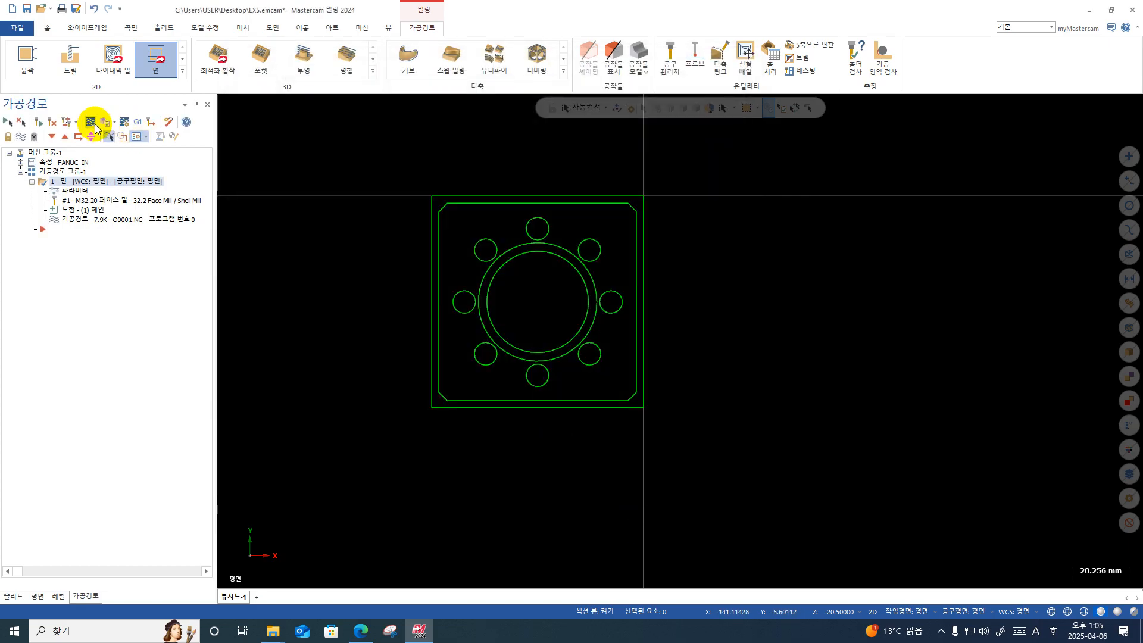
Step: Backplot the facing toolpath and examine the transitions between its passes
{"action": "left_click", "coordinate": [94, 126]}
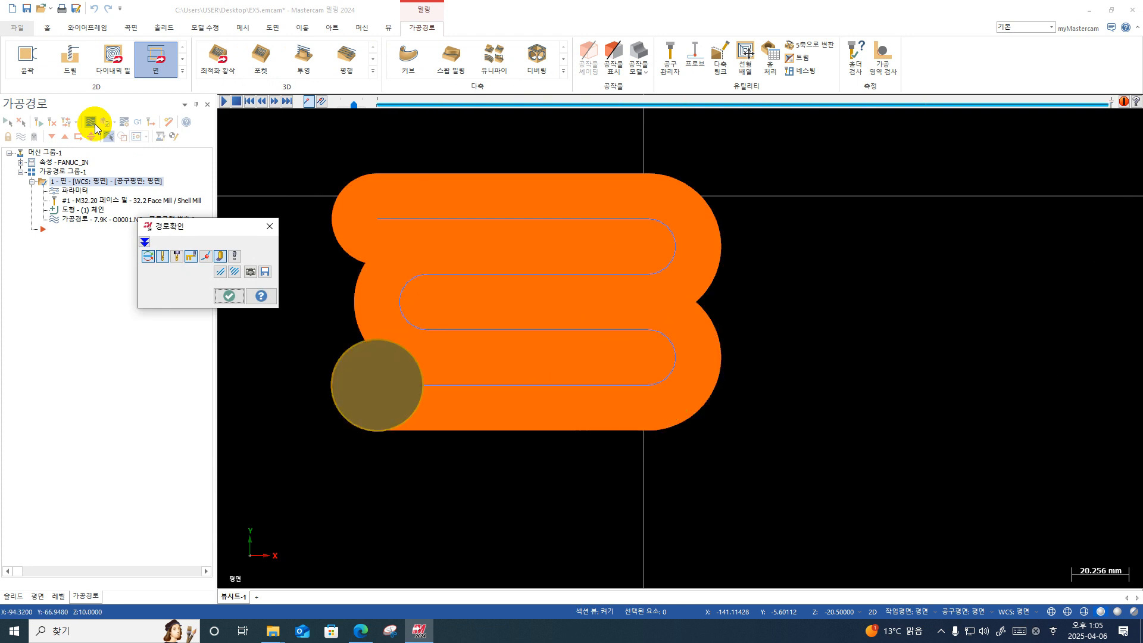
{"action": "scroll", "coordinate": [696, 113], "scroll_direction": "up", "scroll_amount": 2}
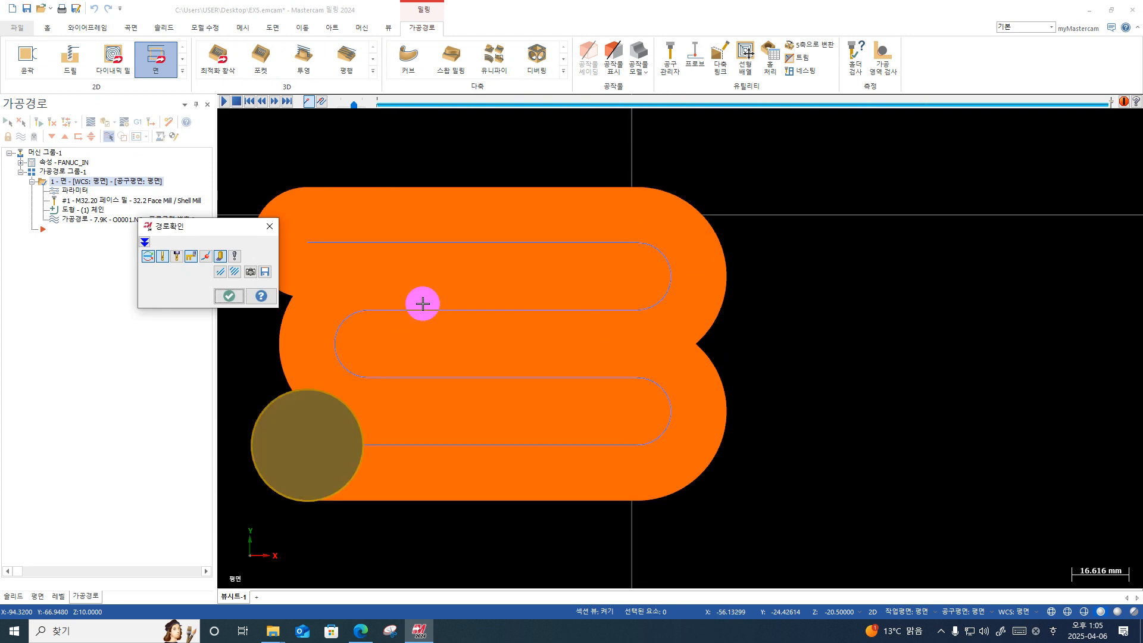
{"action": "scroll", "coordinate": [274, 345], "scroll_direction": "down", "scroll_amount": 2}
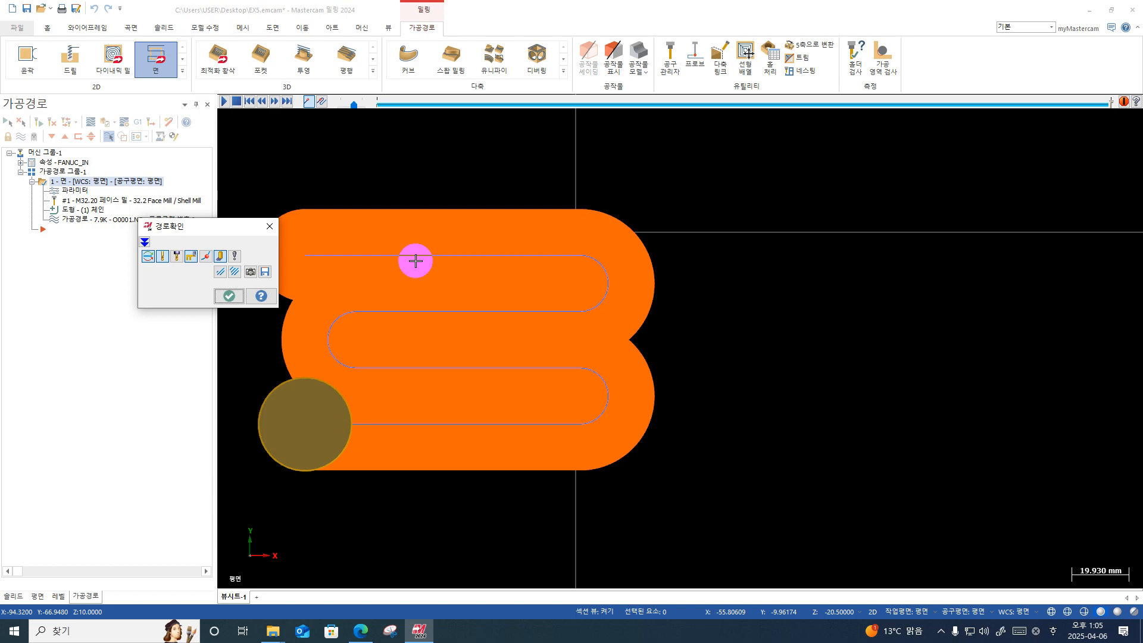
{"action": "key", "text": "Escape"}
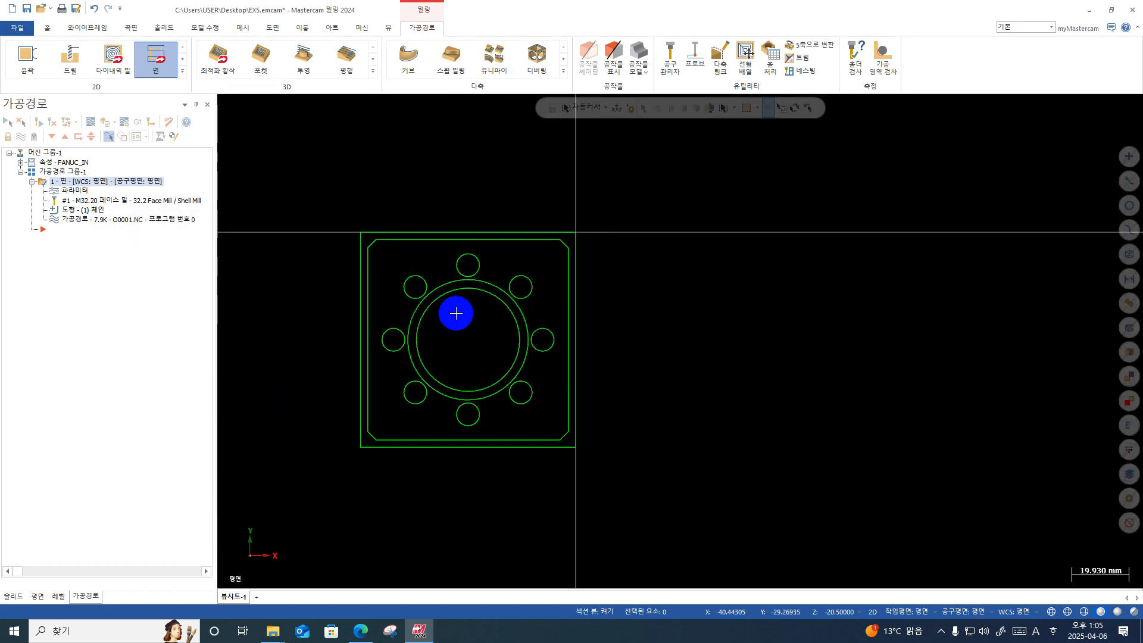
Step: Create a rectangular stock in the FANUC machine group's stock setup from a bounding box around all visible entities
{"action": "left_click", "coordinate": [21, 163]}
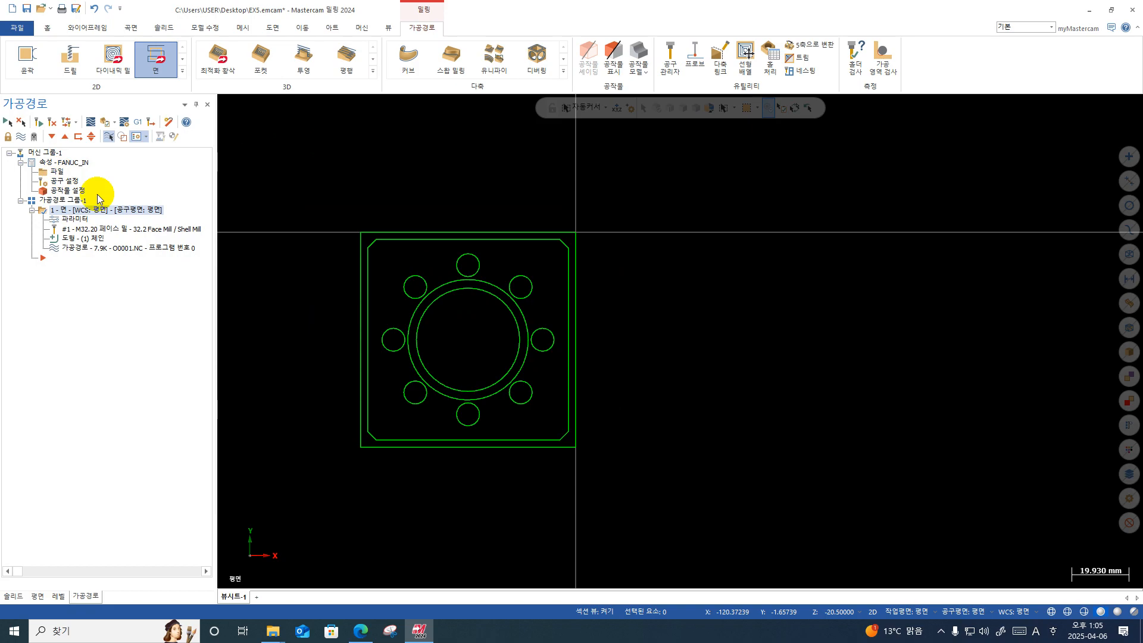
{"action": "key", "text": "ctrl+1"}
{"action": "left_click", "coordinate": [78, 191]}
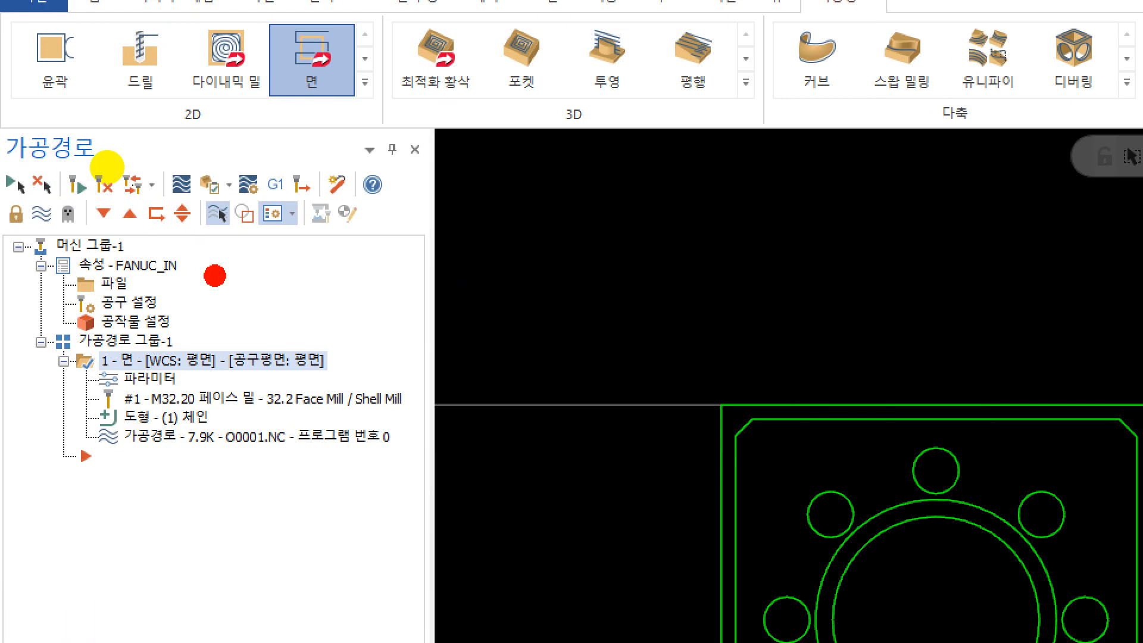
{"action": "left_click_drag", "start_coordinate": [108, 168], "coordinate": [96, 174]}
{"action": "key", "text": "Escape"}
{"action": "left_click", "coordinate": [77, 195]}
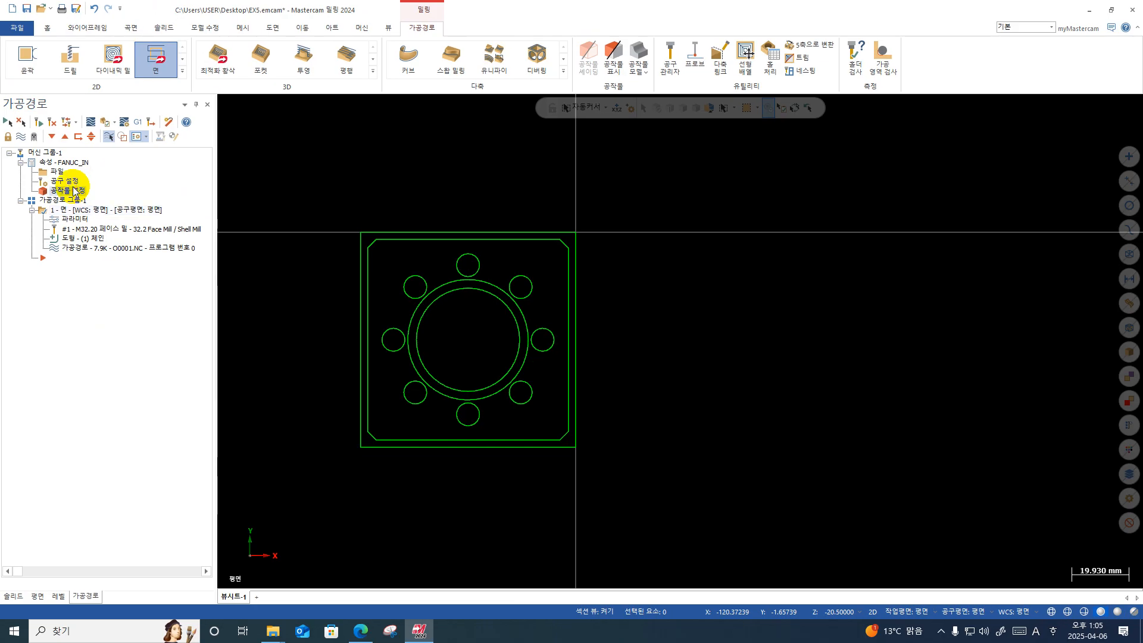
{"action": "left_click", "coordinate": [75, 191]}
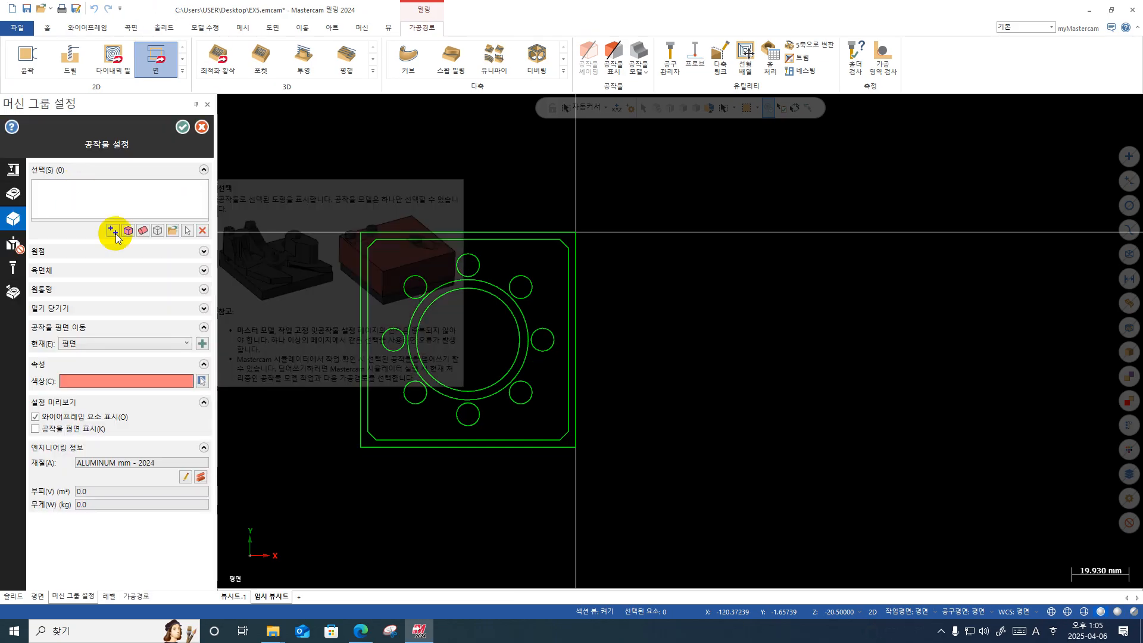
{"action": "left_click", "coordinate": [158, 232]}
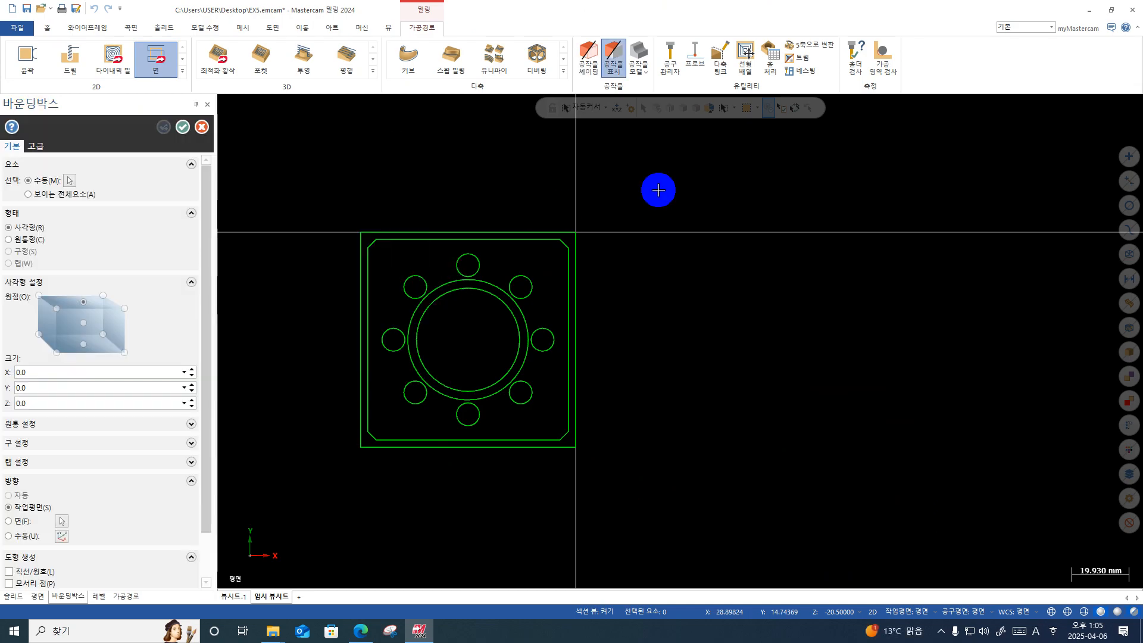
{"action": "left_click", "coordinate": [65, 196]}
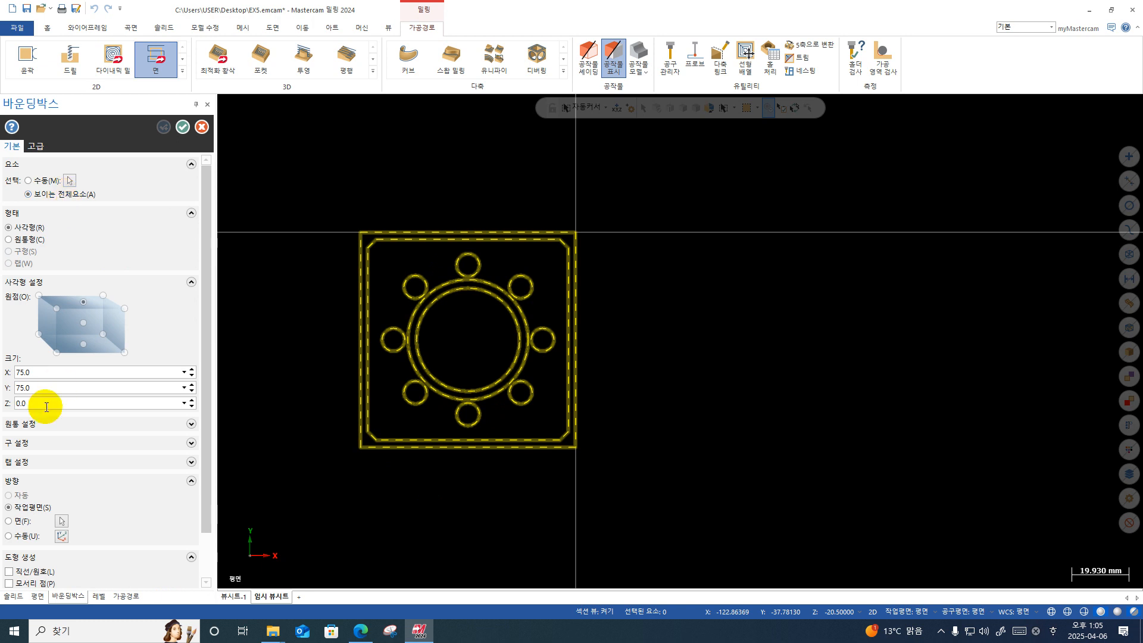
{"action": "left_click", "coordinate": [183, 127]}
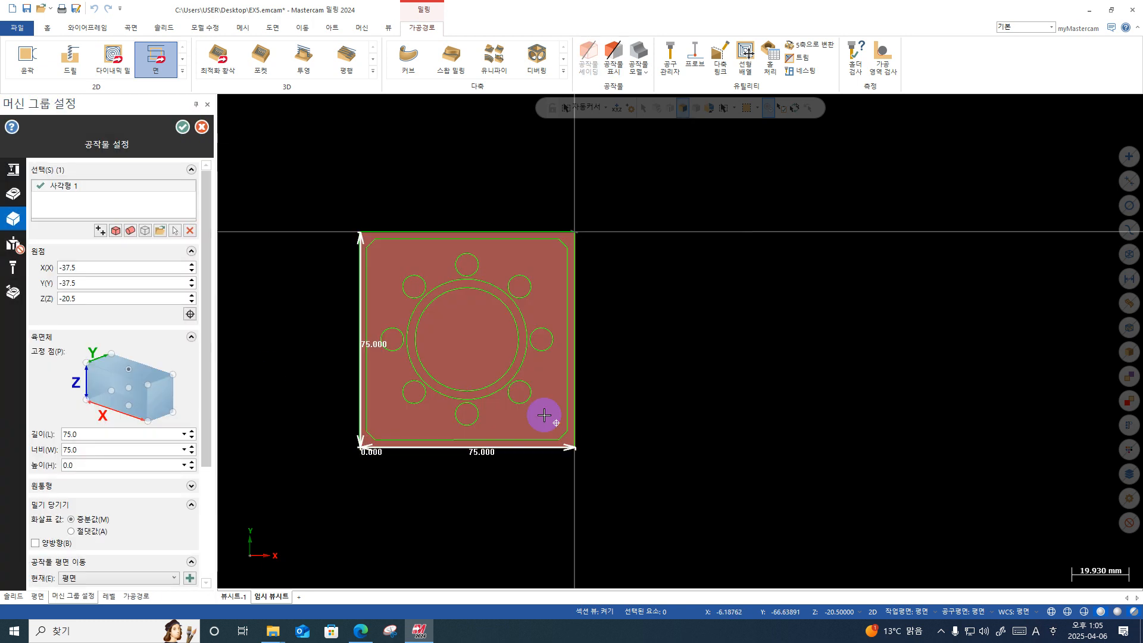
Step: Set the rectangular stock's height (높이) to 25 and its origin Z to 1.0, and accept the stock setup
{"action": "middle_click_drag", "start_coordinate": [543, 416], "coordinate": [509, 339]}
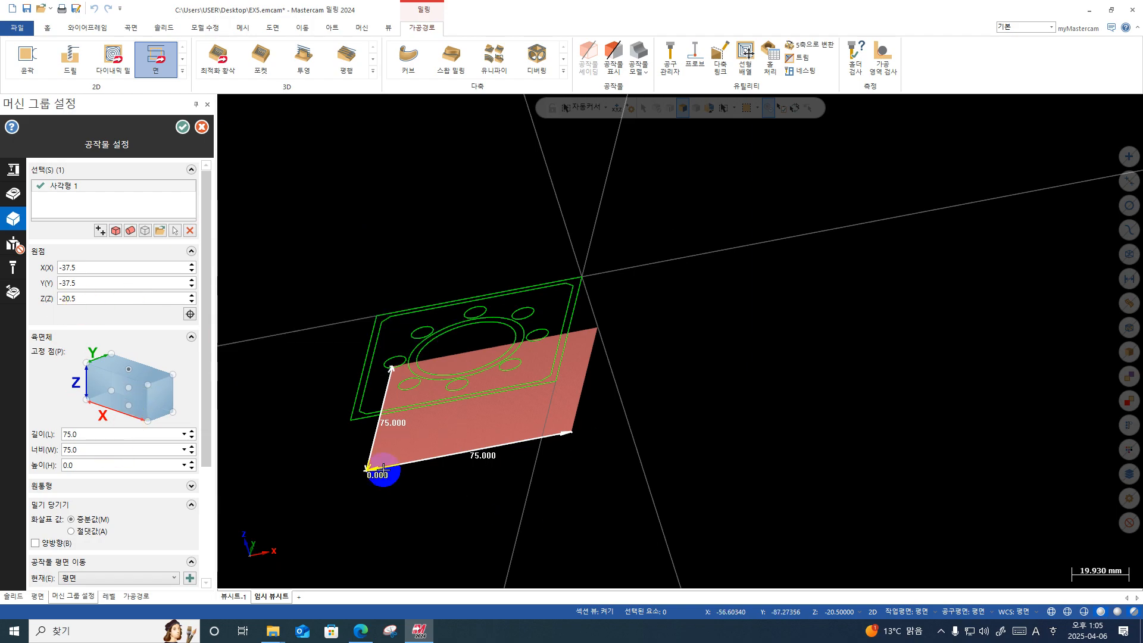
{"action": "left_click", "coordinate": [97, 298]}
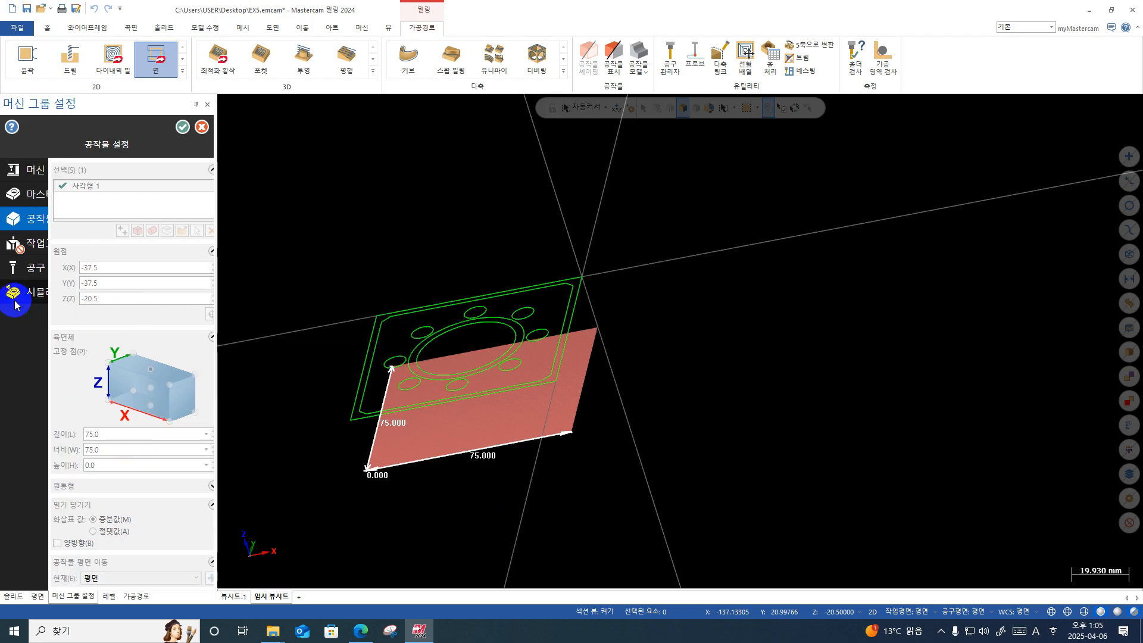
{"action": "left_click", "coordinate": [119, 300]}
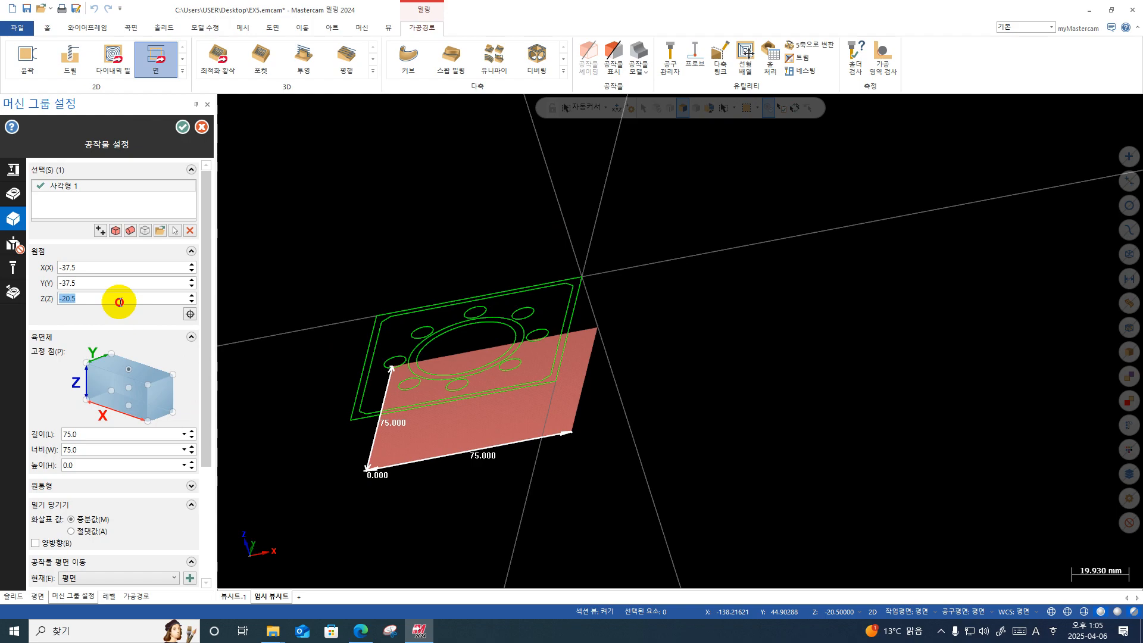
{"action": "key", "text": "shift+Tab"}
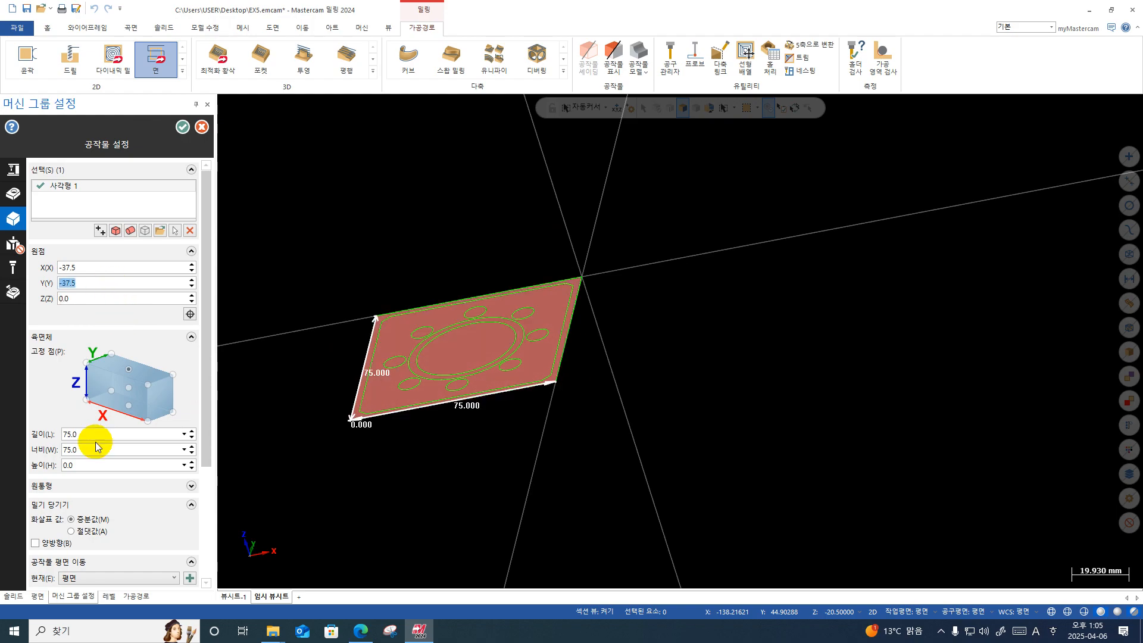
{"action": "left_click", "coordinate": [94, 298]}
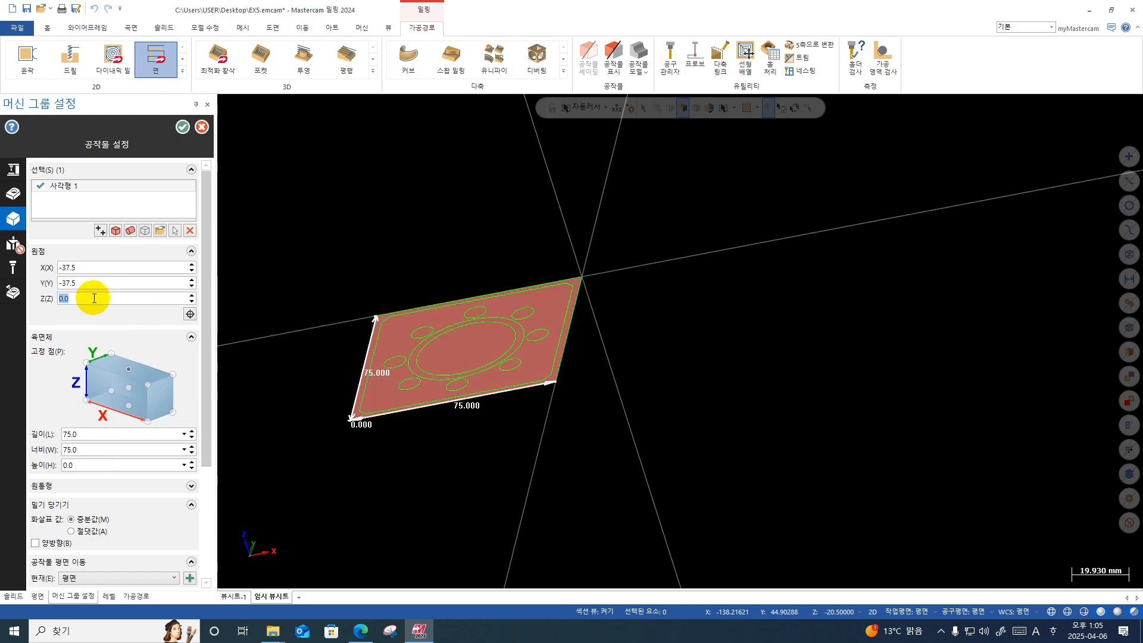
{"action": "left_click", "coordinate": [36, 465]}
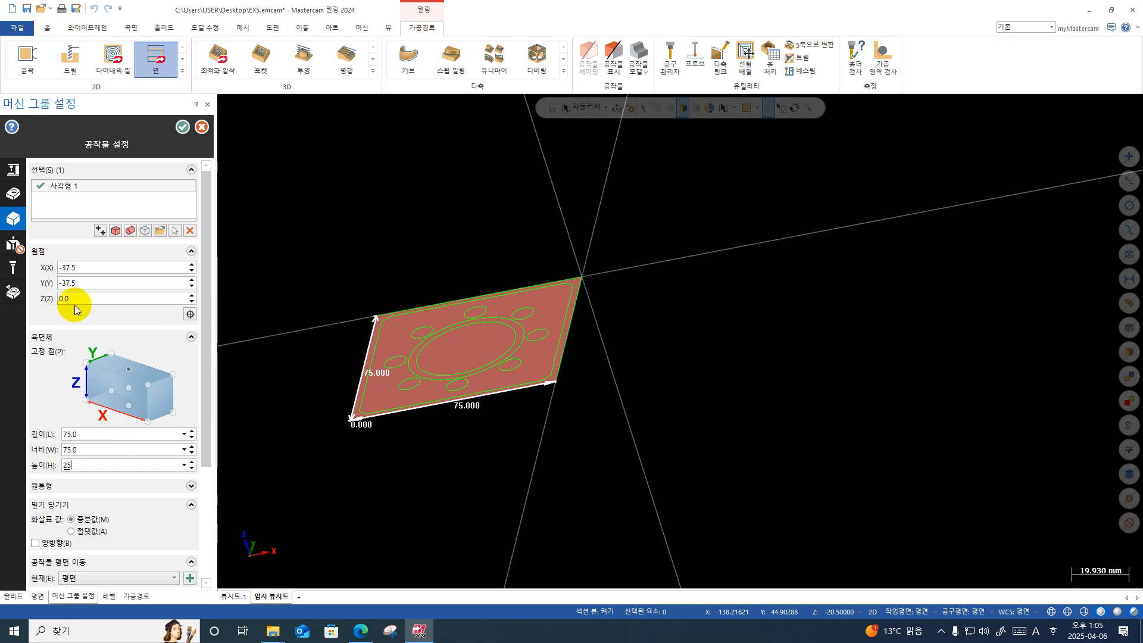
{"action": "left_click", "coordinate": [50, 301]}
{"action": "type", "text": "1"}
{"action": "key", "text": "Return"}
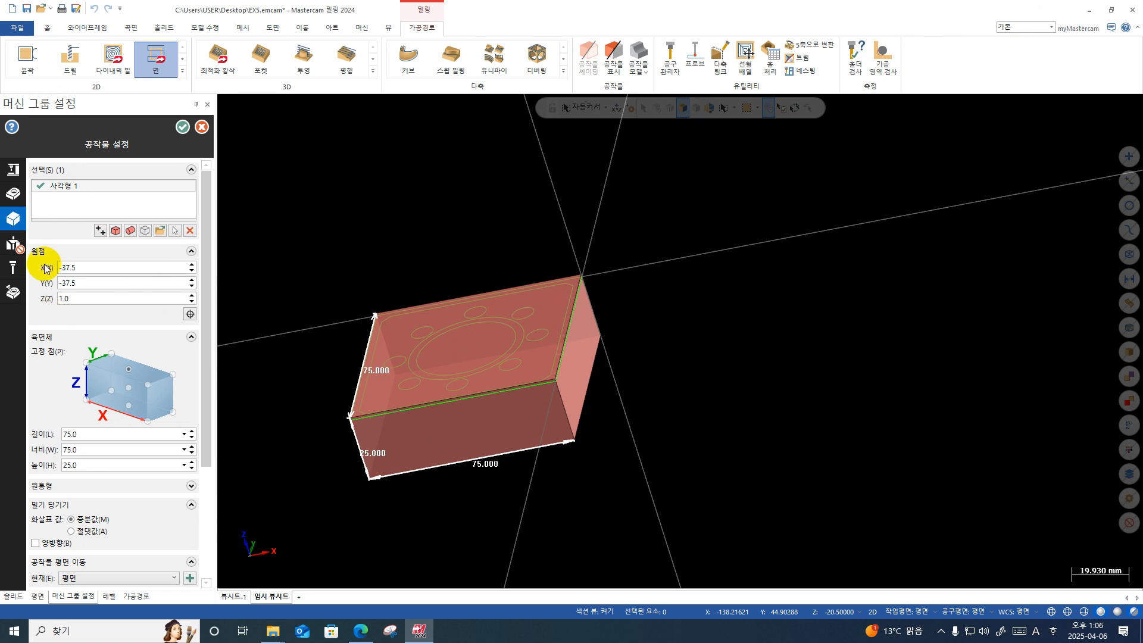
{"action": "left_click", "coordinate": [183, 126]}
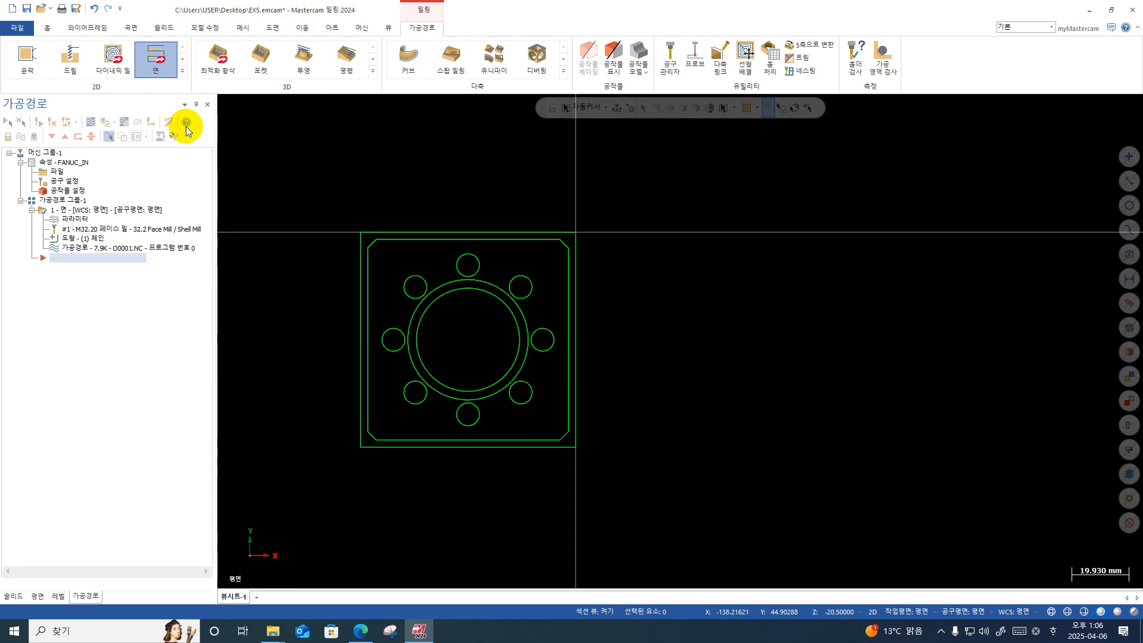
{"action": "middle_click_drag", "start_coordinate": [567, 345], "coordinate": [538, 298]}
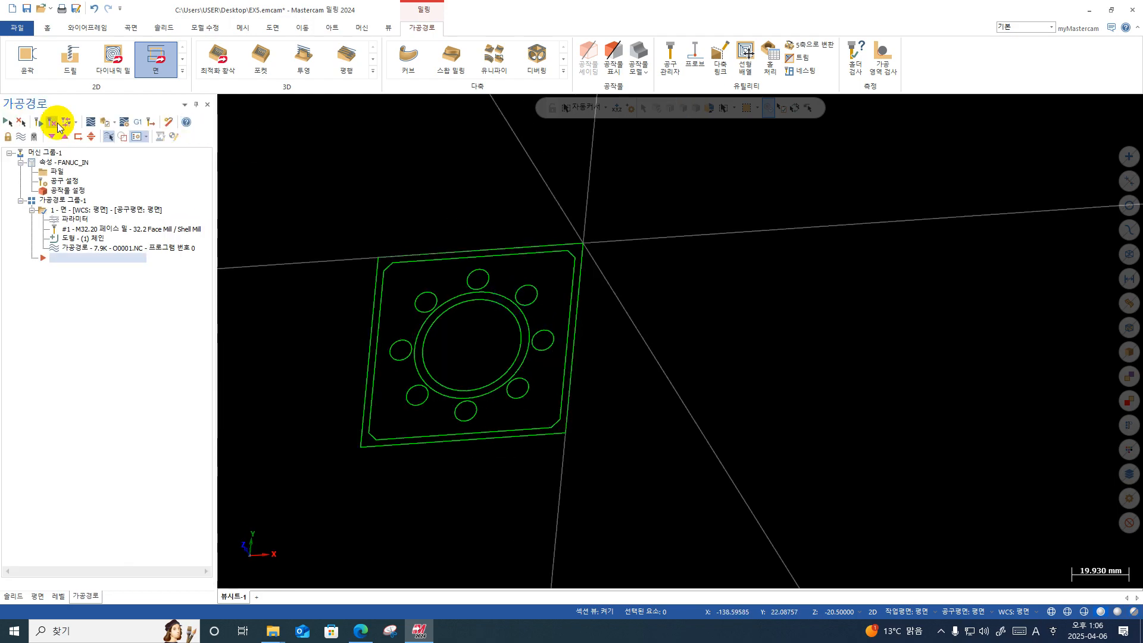
{"action": "left_click", "coordinate": [87, 124]}
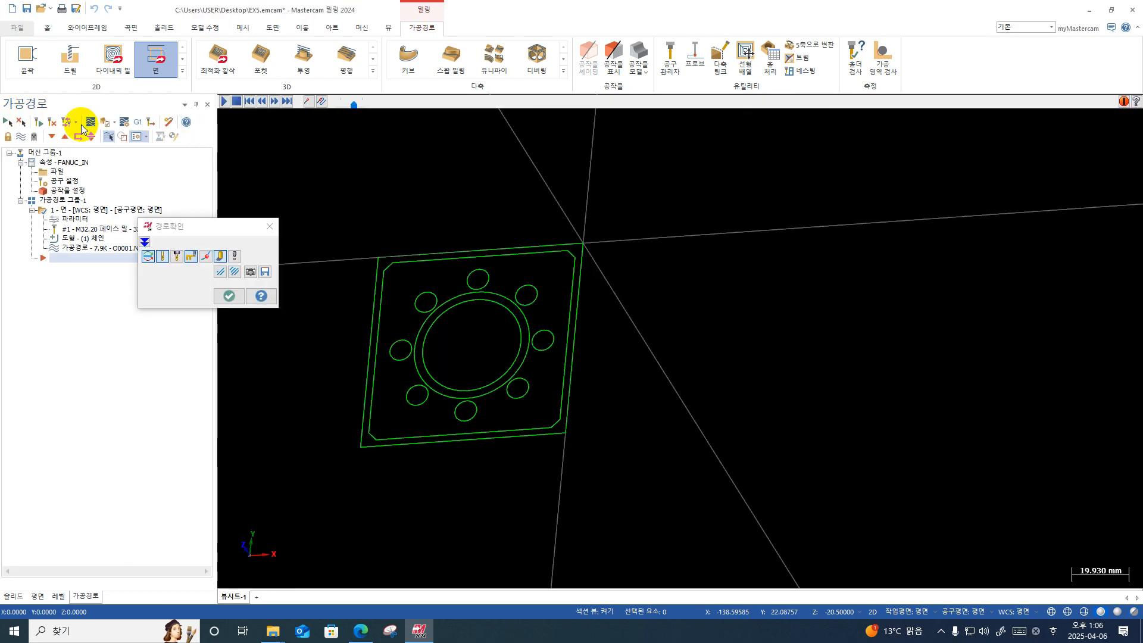
{"action": "left_click", "coordinate": [83, 130]}
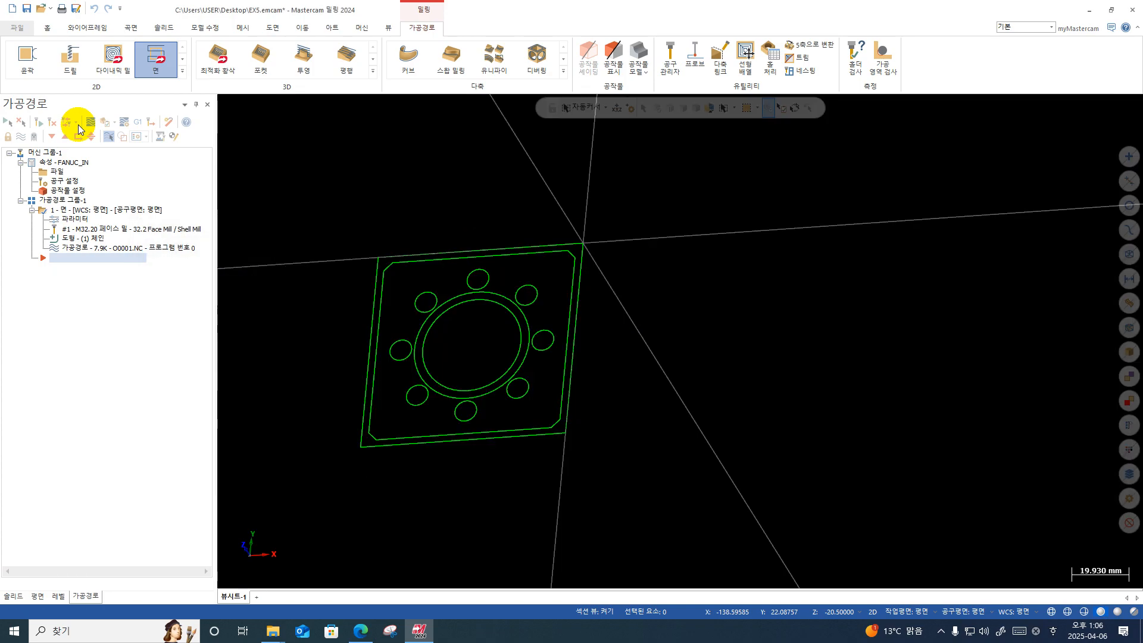
{"action": "right_click_drag", "start_coordinate": [539, 218], "coordinate": [616, 249]}
{"action": "left_click", "coordinate": [611, 260]}
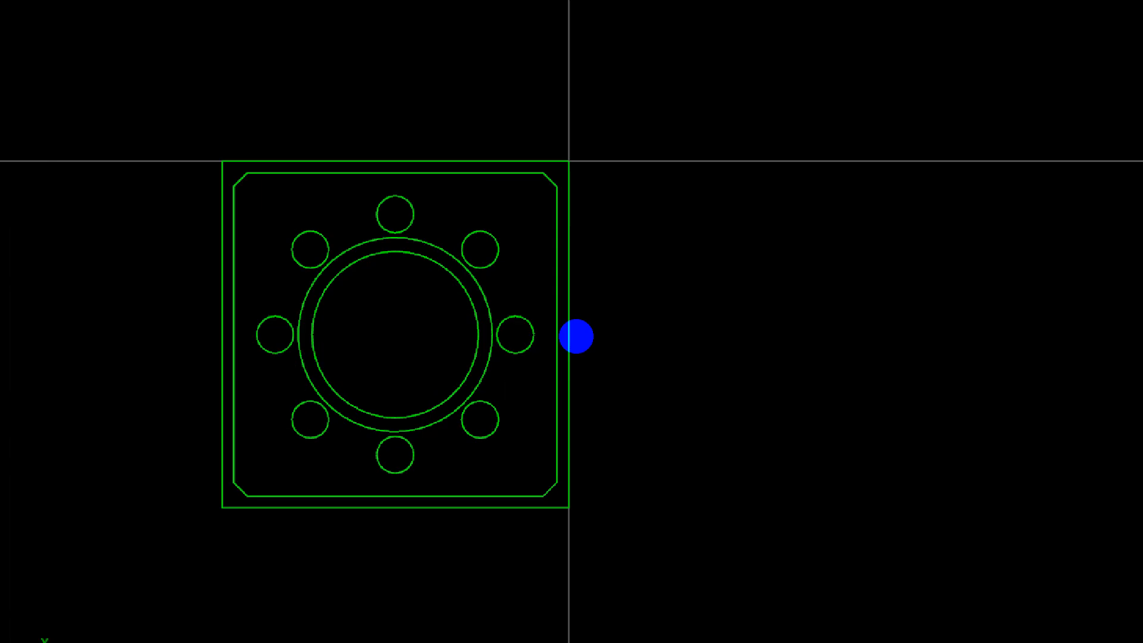
{"action": "mouse_move", "coordinate": [716, 464]}
{"action": "left_mouse_down"}
{"action": "mouse_move", "coordinate": [678, 523]}
{"action": "mouse_move", "coordinate": [123, 544]}
{"action": "mouse_move", "coordinate": [768, 67]}
{"action": "mouse_move", "coordinate": [747, 624]}
{"action": "left_mouse_up"}
{"action": "key", "text": "Escape"}
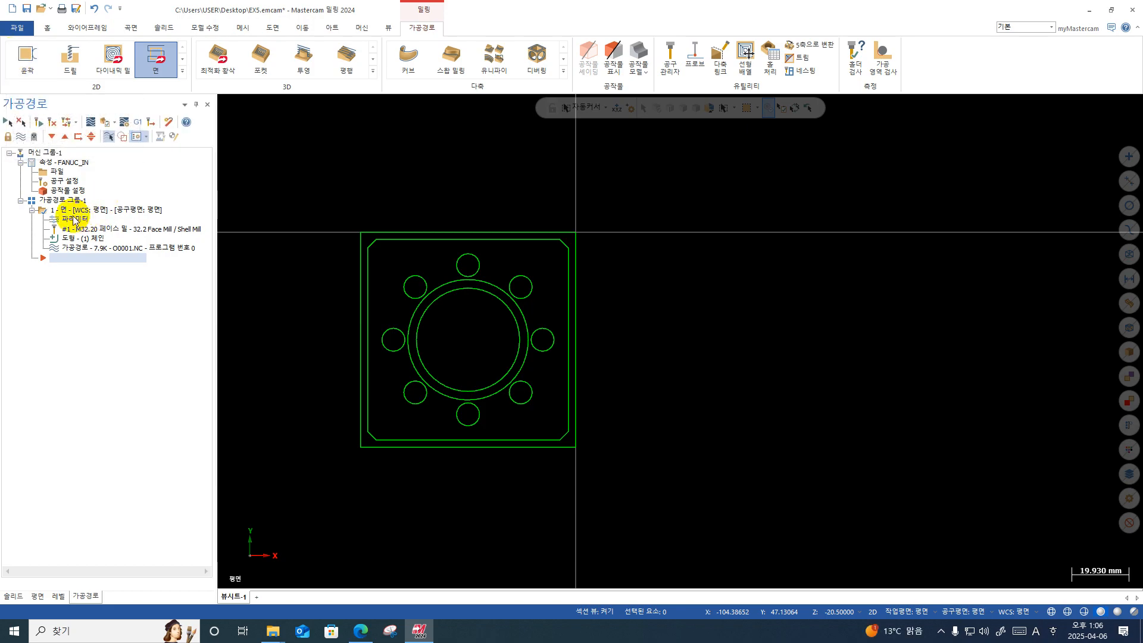
Step: Start a 2D contour (윤곽) toolpath and chain the inner square profile with the chamfered corners
{"action": "left_click", "coordinate": [25, 60]}
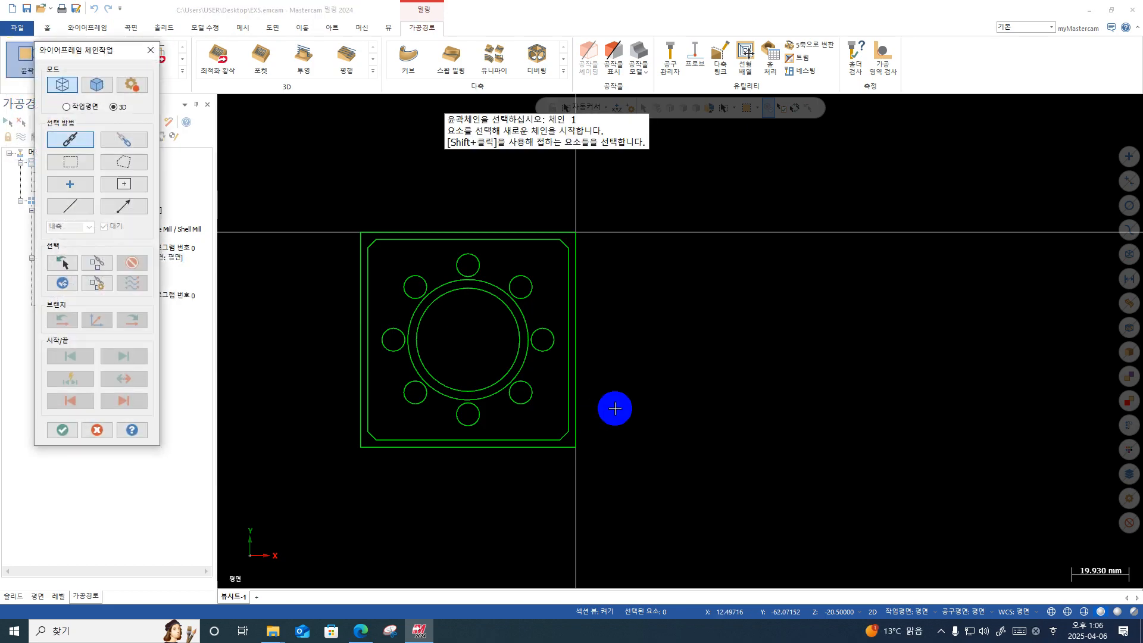
{"action": "scroll", "coordinate": [521, 512], "scroll_direction": "up", "scroll_amount": 6}
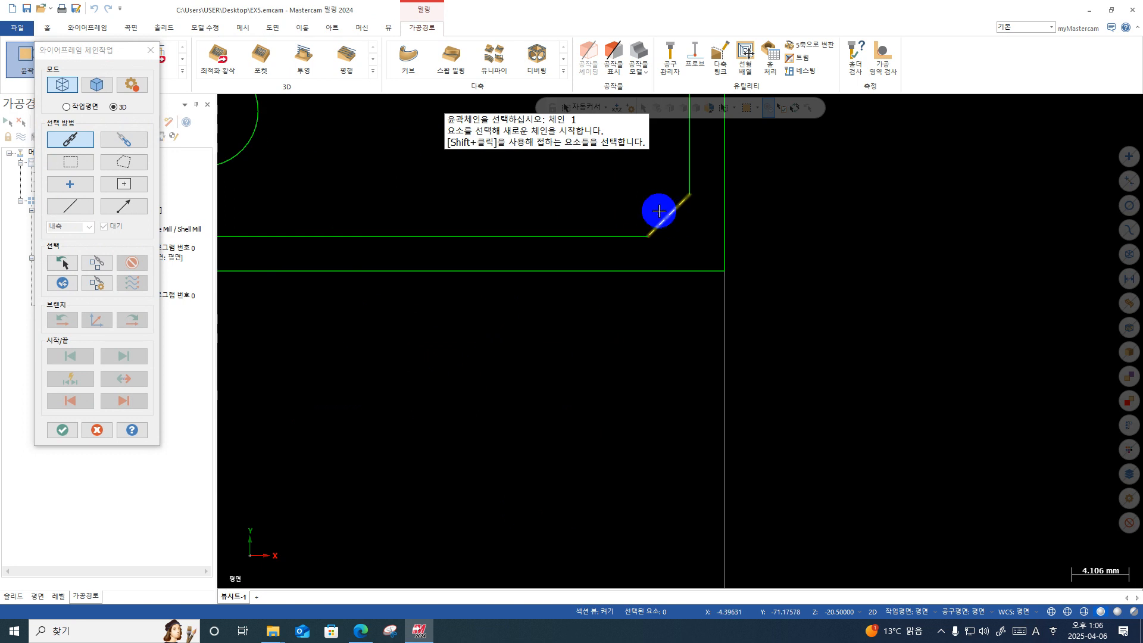
{"action": "scroll", "coordinate": [664, 217], "scroll_direction": "down", "scroll_amount": 6}
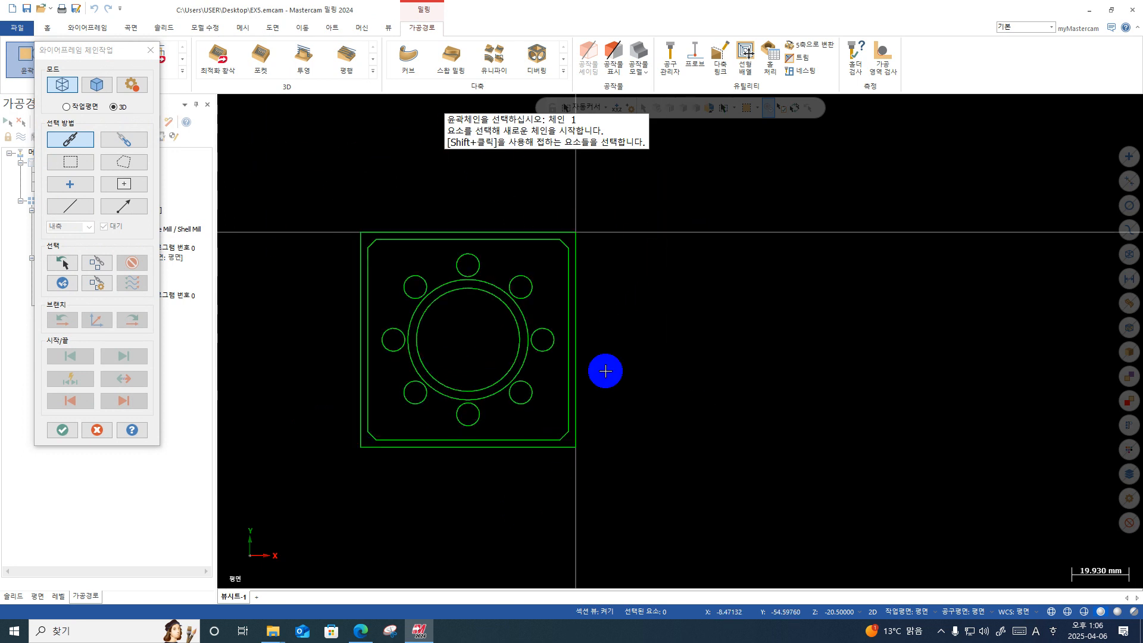
{"action": "scroll", "coordinate": [563, 442], "scroll_direction": "up", "scroll_amount": 6}
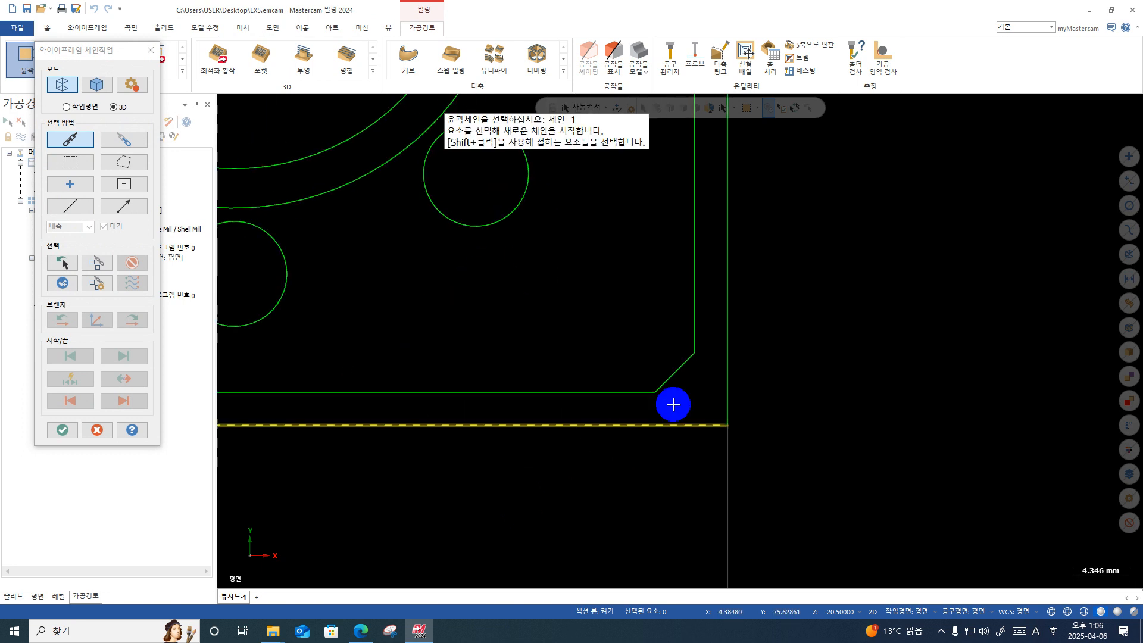
{"action": "left_click", "coordinate": [687, 367]}
{"action": "scroll", "coordinate": [688, 367], "scroll_direction": "down", "scroll_amount": 6}
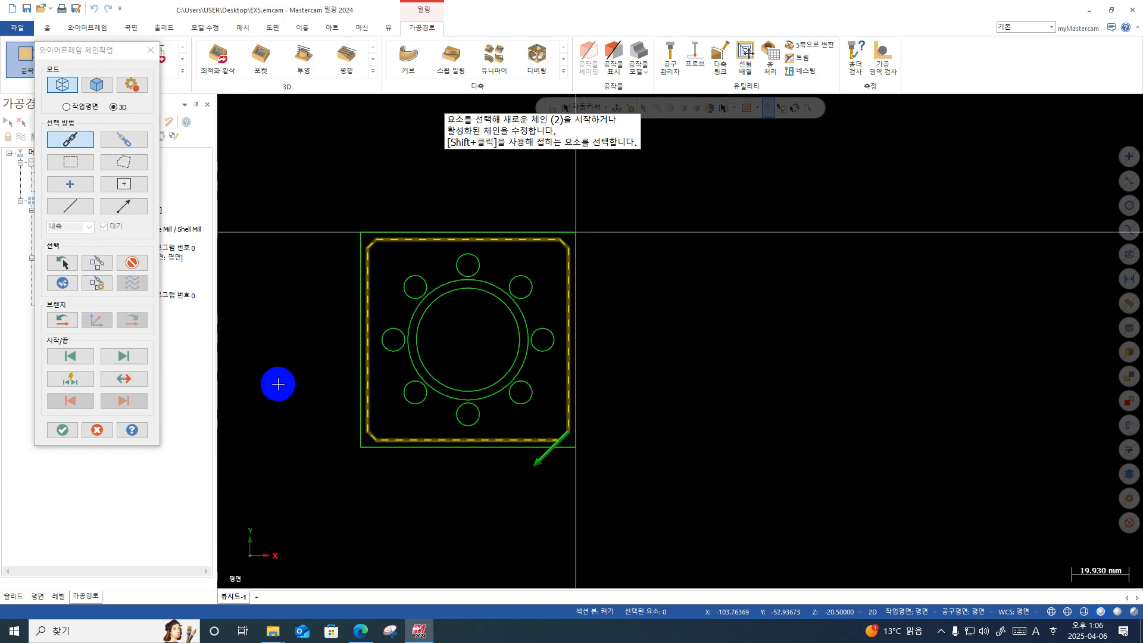
{"action": "left_click", "coordinate": [65, 429]}
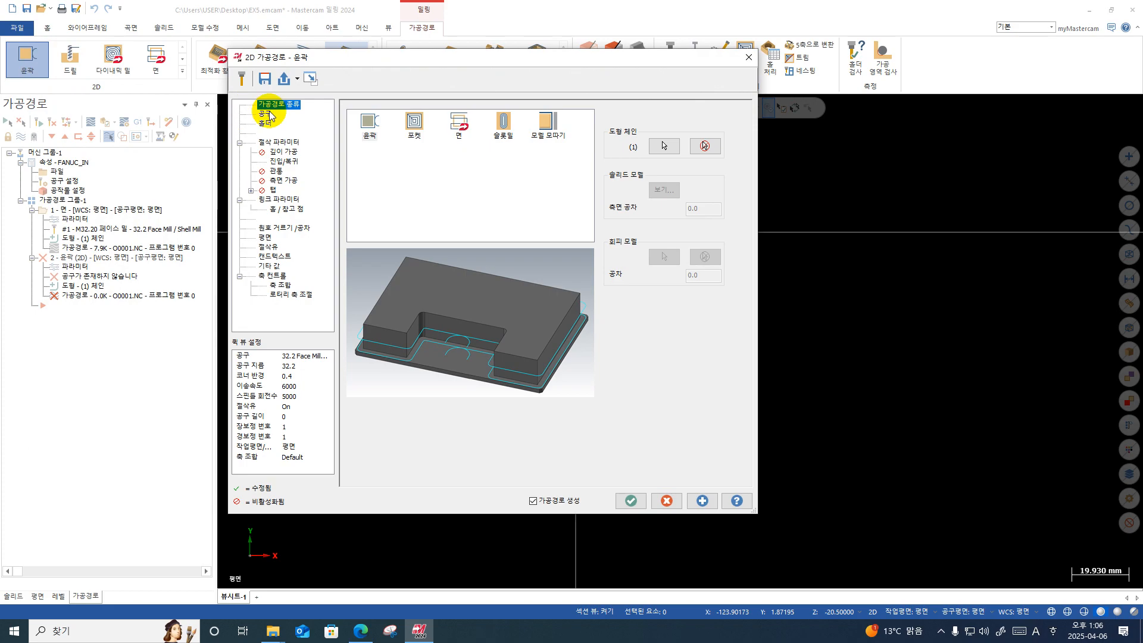
Step: Create a new flat end mill (평엔드밀) for the contour toolpath and name it 10 Flat Endmill-R
{"action": "left_click", "coordinate": [264, 113]}
{"action": "right_click", "coordinate": [435, 149]}
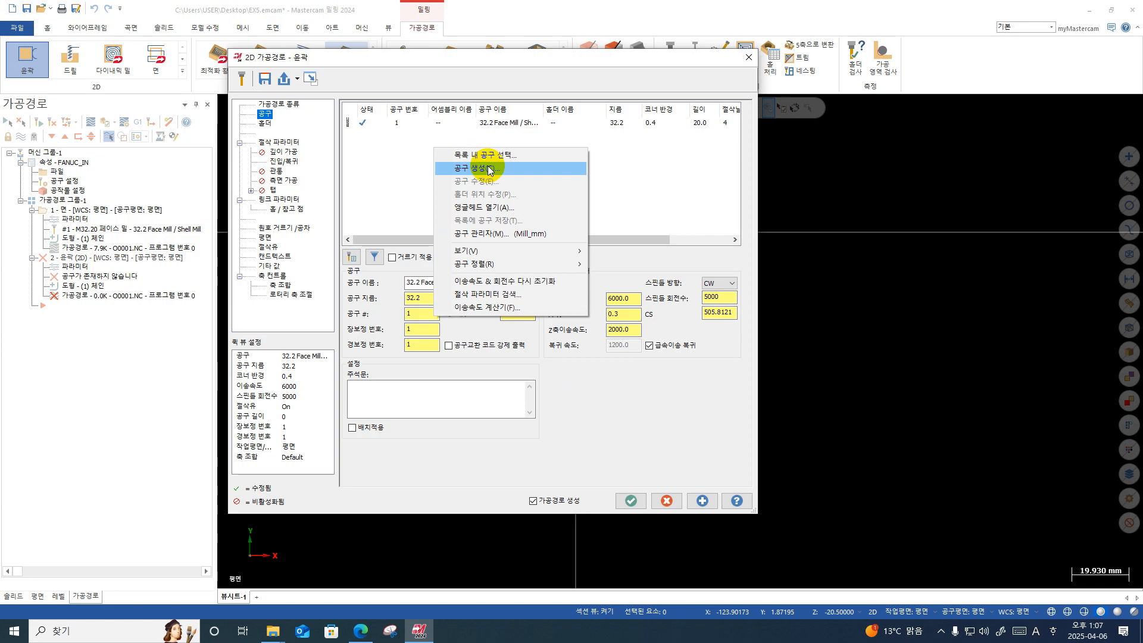
{"action": "left_click", "coordinate": [489, 169]}
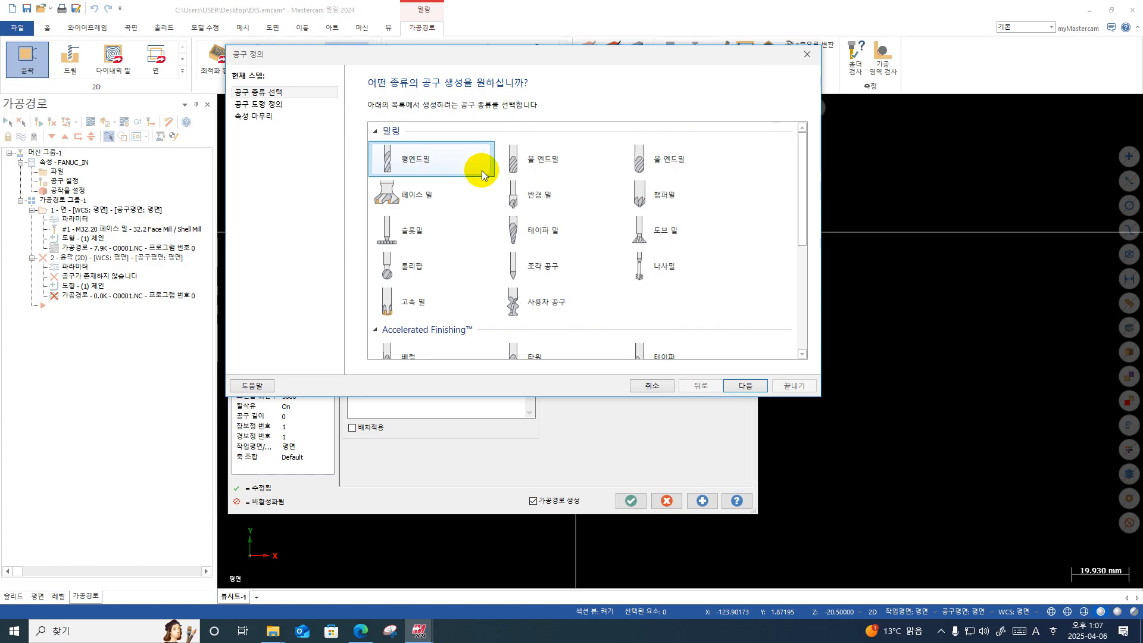
{"action": "left_click", "coordinate": [255, 104]}
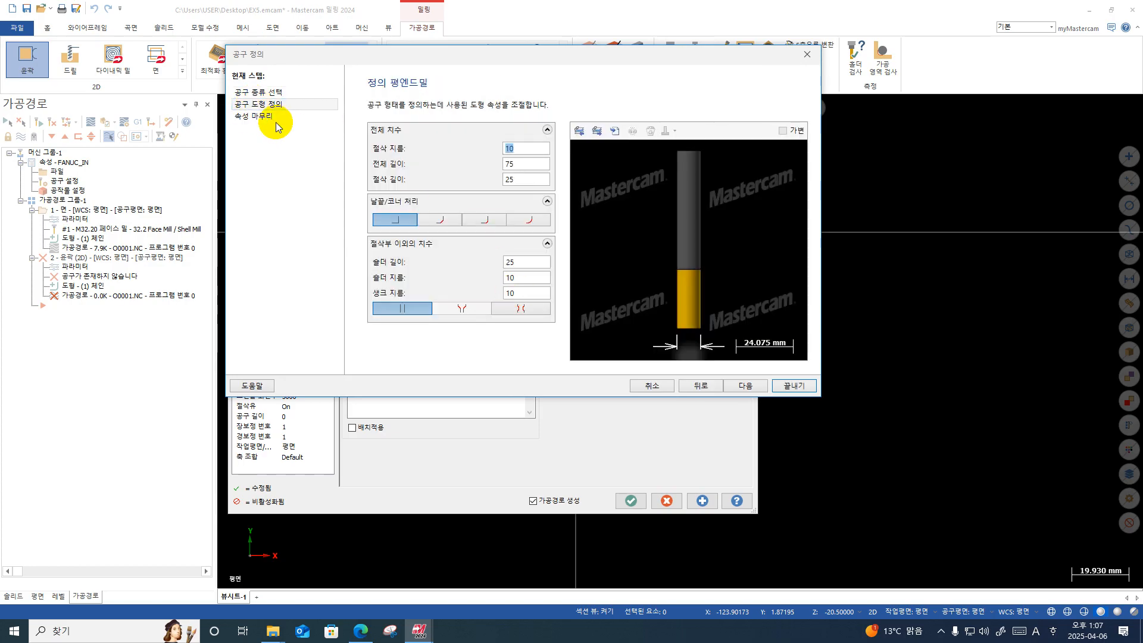
{"action": "left_click", "coordinate": [273, 119]}
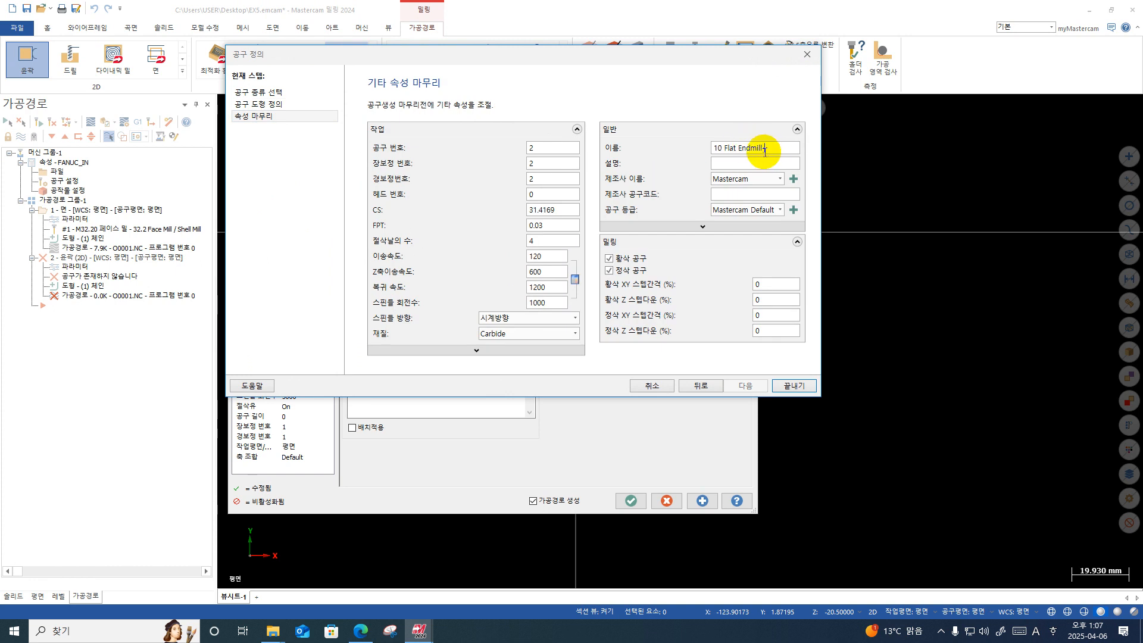
{"action": "type", "text": "r"}
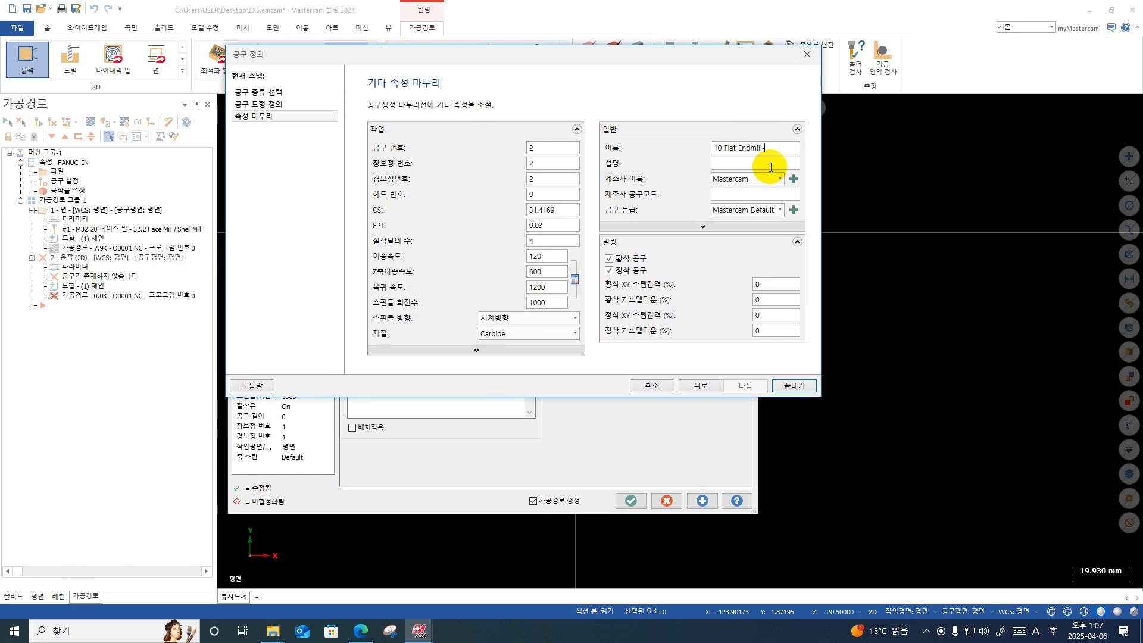
{"action": "type", "text": "R"}
Step: Set the new end mill's feed rate (이송속도) to 2500 and its Z plunge feed (Z축이송속도) to 2000
{"action": "double_click", "coordinate": [546, 256]}
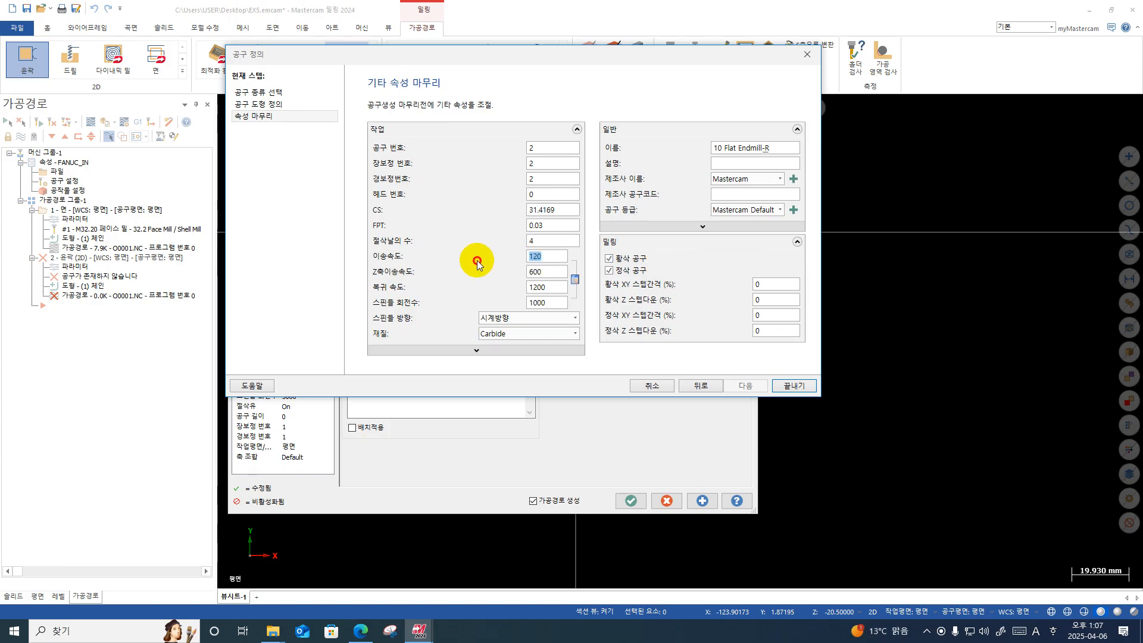
{"action": "type", "text": "3500"}
{"action": "left_click", "coordinate": [529, 273]}
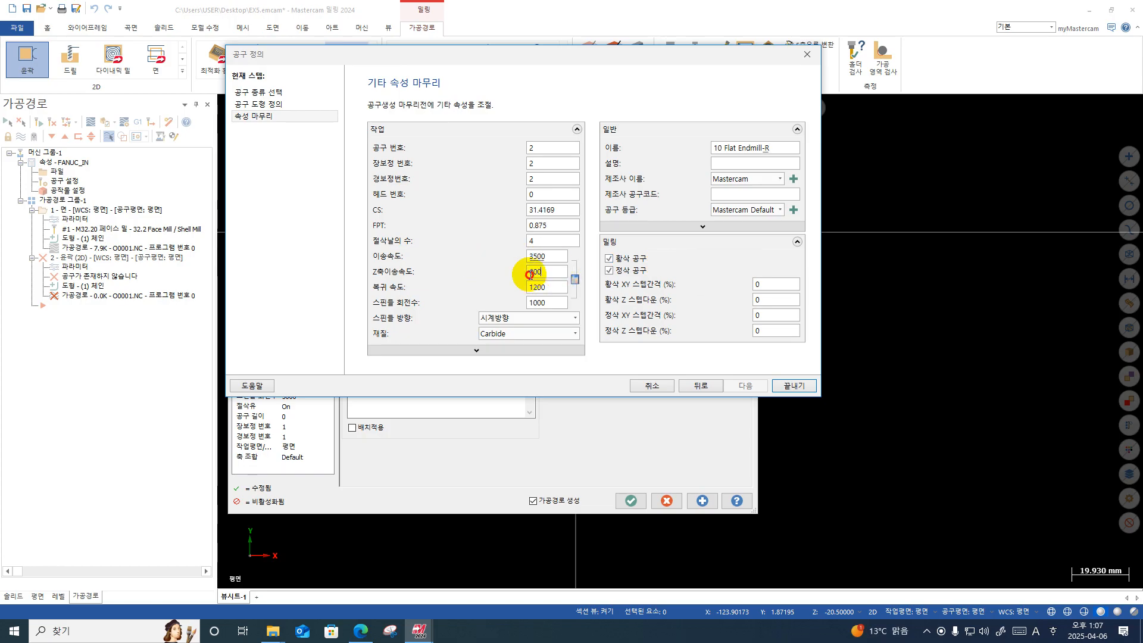
{"action": "type", "text": "200"}
{"action": "key", "text": "shift+Tab"}
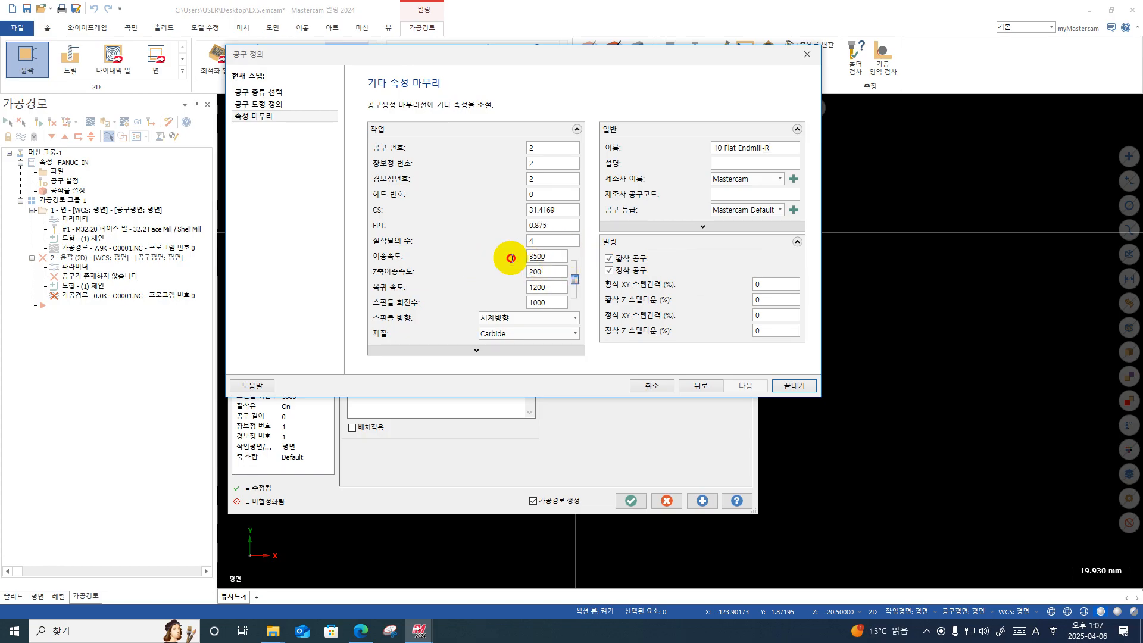
{"action": "type", "text": "2500"}
{"action": "key", "text": "Tab"}
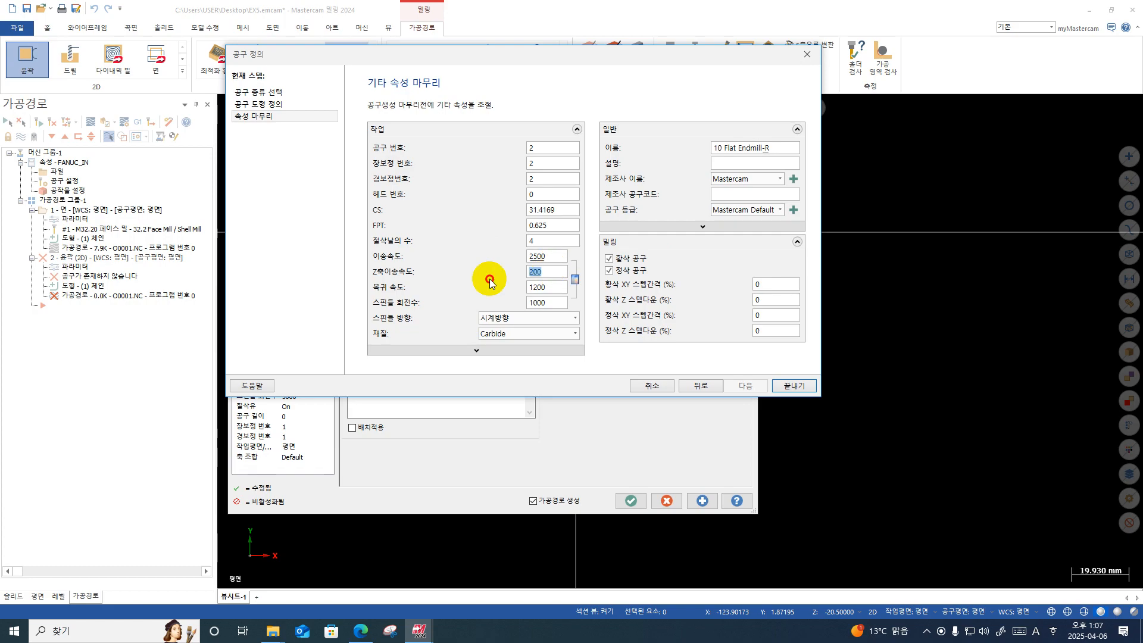
{"action": "type", "text": "2000"}
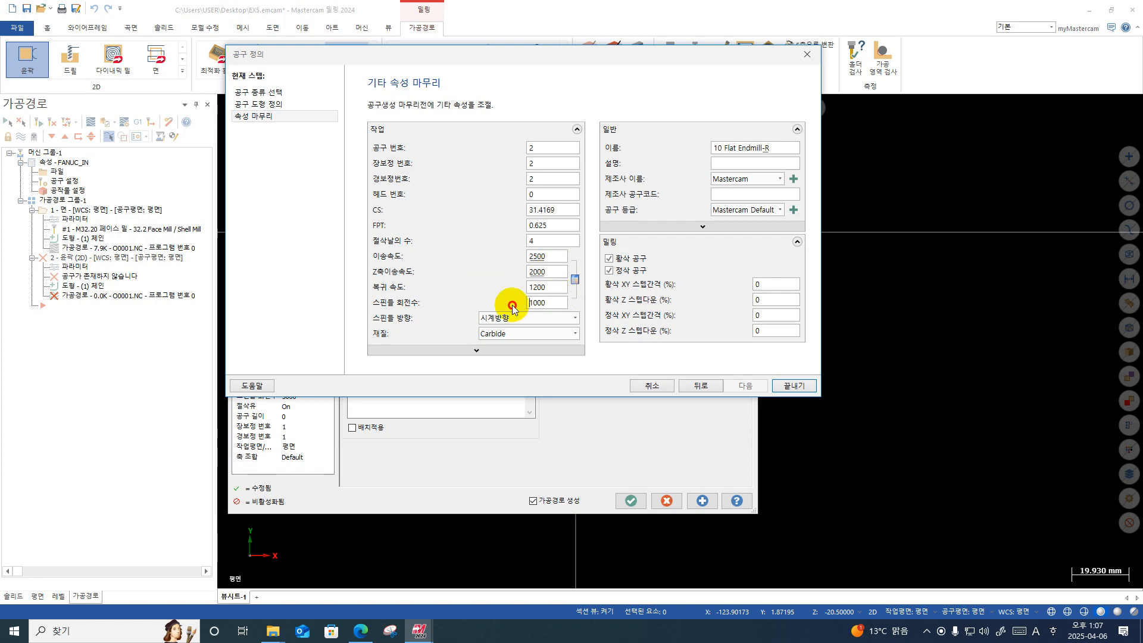
Step: Set the end mill's spindle speed (스핀들 회전수) to 8000 and finish the tool definition
{"action": "left_click", "coordinate": [527, 308]}
{"action": "key", "text": "BackSpace"}
{"action": "key", "text": "BackSpace"}
{"action": "key", "text": "BackSpace"}
{"action": "key", "text": "BackSpace"}
{"action": "type", "text": "8000"}
{"action": "left_click", "coordinate": [794, 386]}
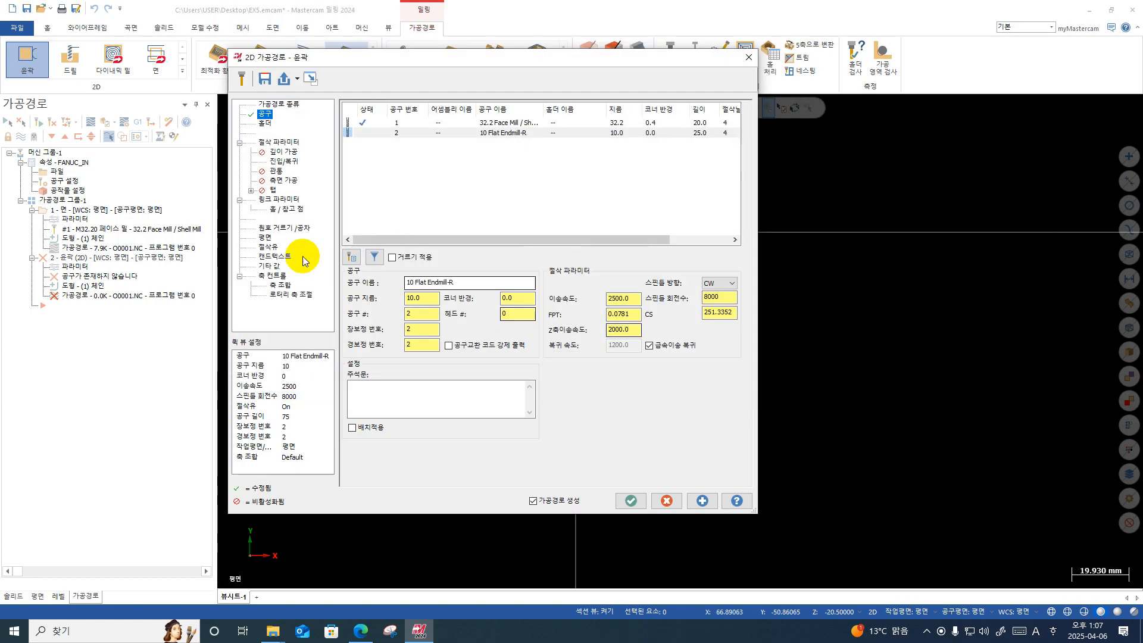
Step: Review the contour's coolant settings and set the wall stock allowance (측벽면의 가공여유) to 0.1
{"action": "left_click", "coordinate": [268, 249]}
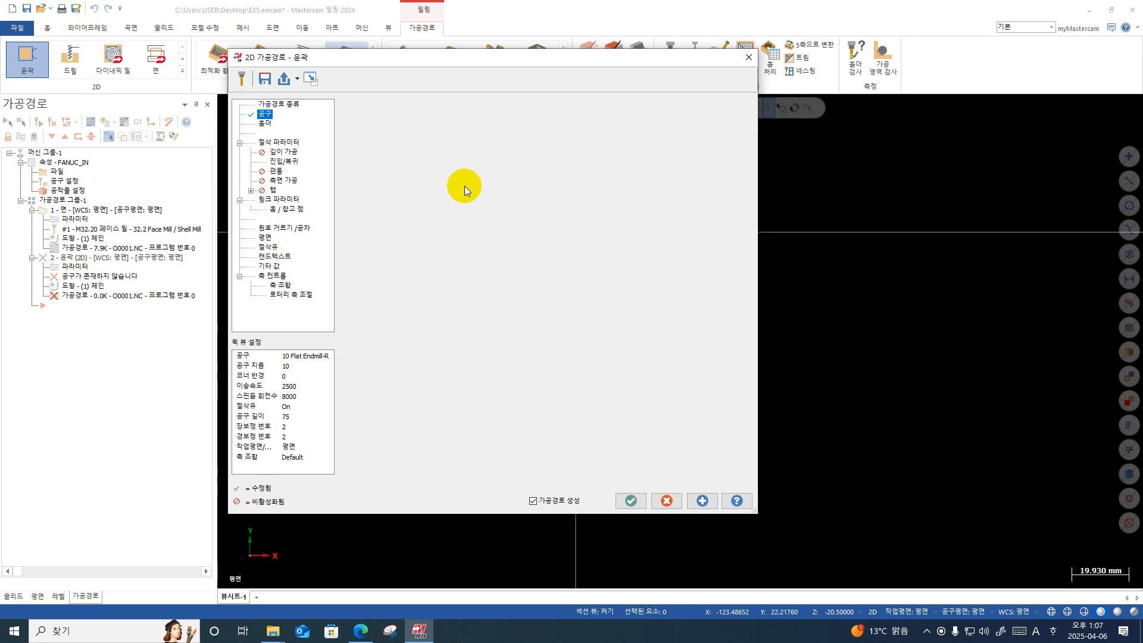
{"action": "left_click", "coordinate": [269, 246]}
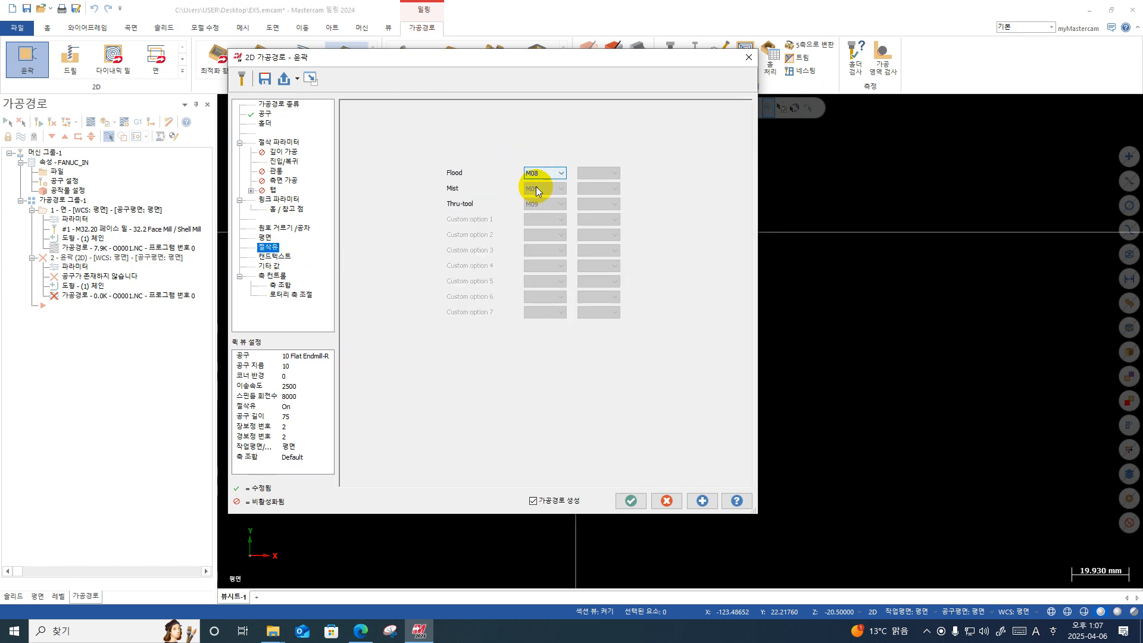
{"action": "left_click", "coordinate": [291, 144]}
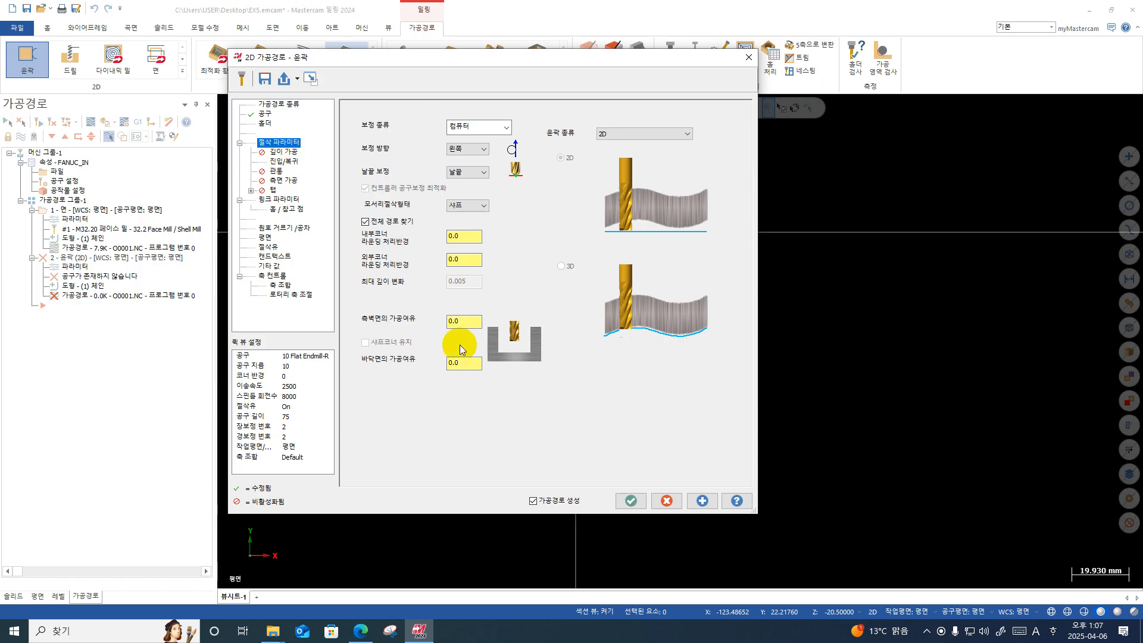
{"action": "left_click", "coordinate": [464, 321]}
{"action": "key", "text": "Return"}
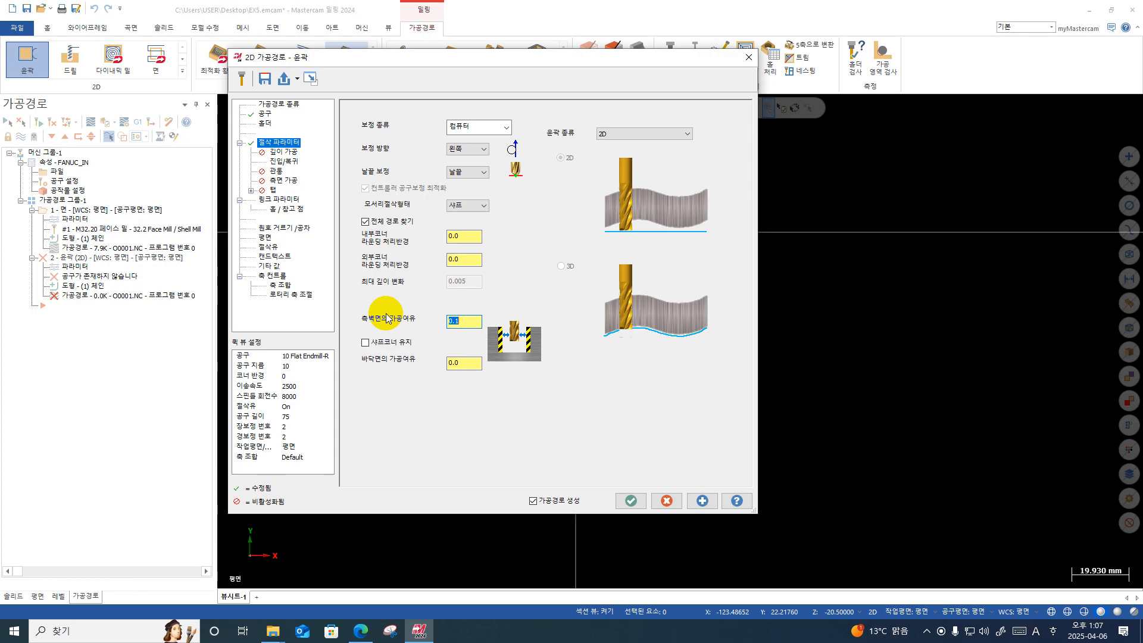
Step: Enable depth cuts (깊이 가공) for the contour toolpath and open its lead in/out (진입/복귀) settings
{"action": "left_click", "coordinate": [290, 154]}
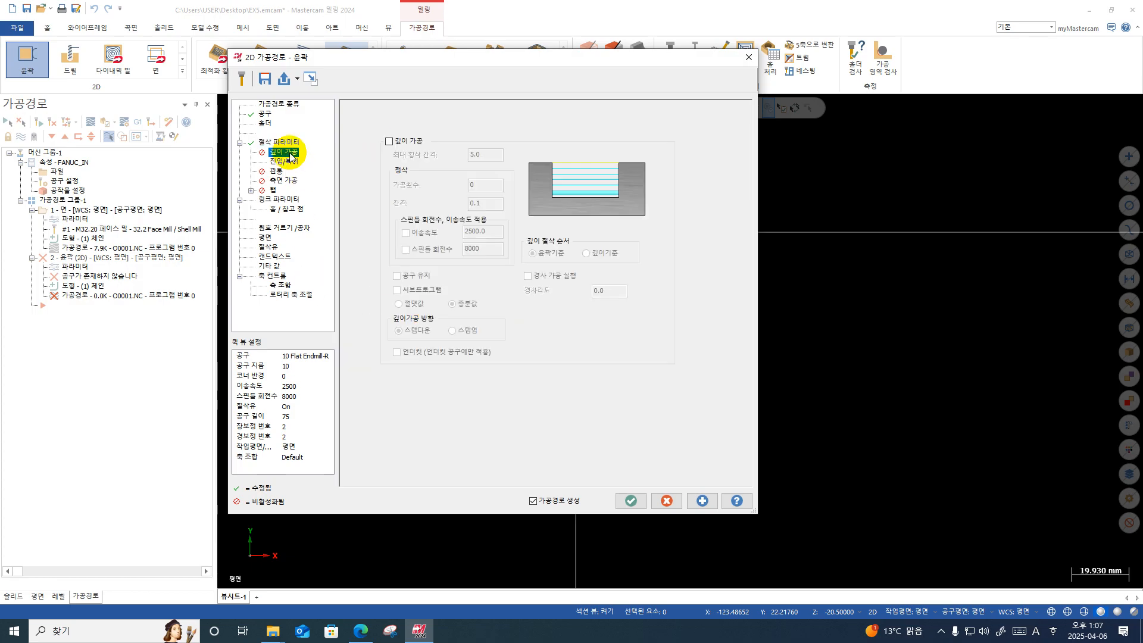
{"action": "left_click", "coordinate": [402, 141]}
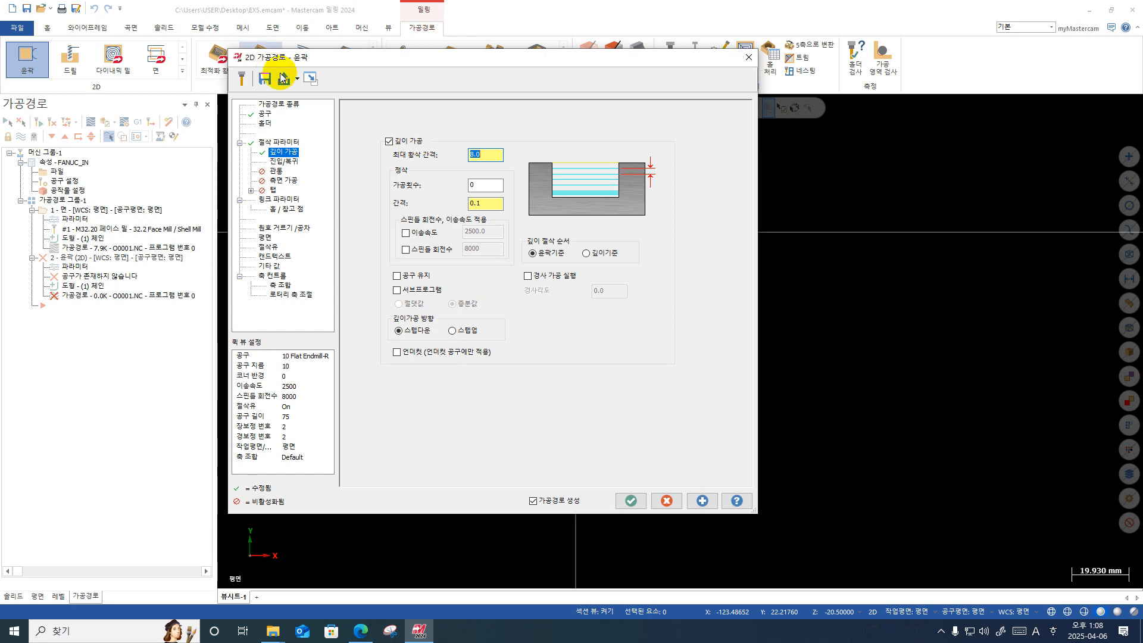
{"action": "left_click", "coordinate": [282, 162]}
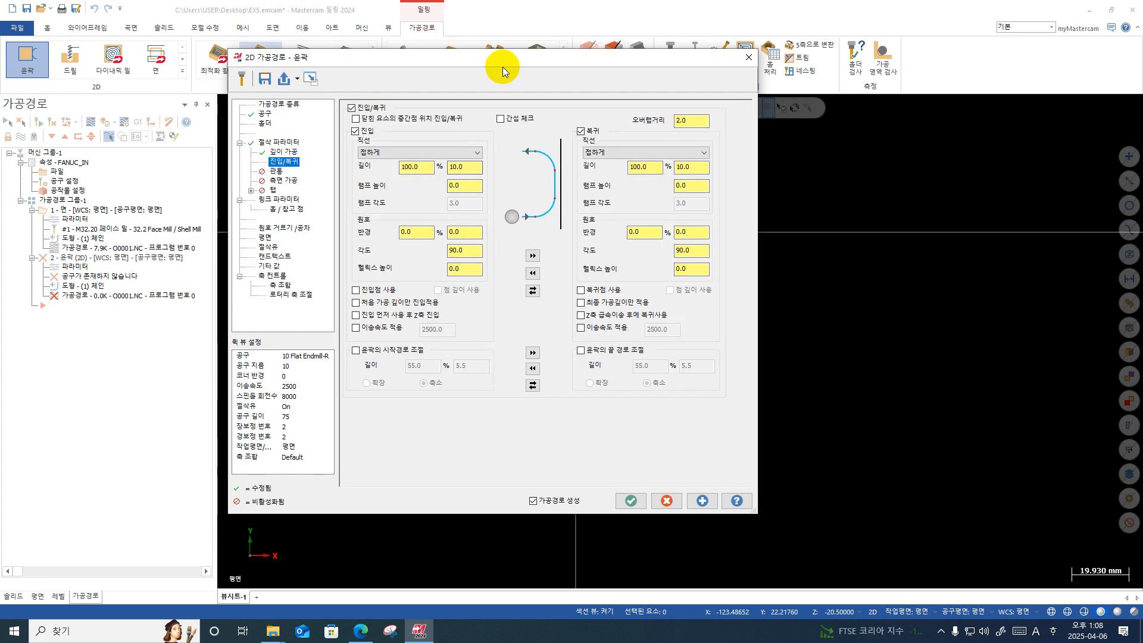
{"action": "left_click_drag", "start_coordinate": [502, 59], "coordinate": [510, 438]}
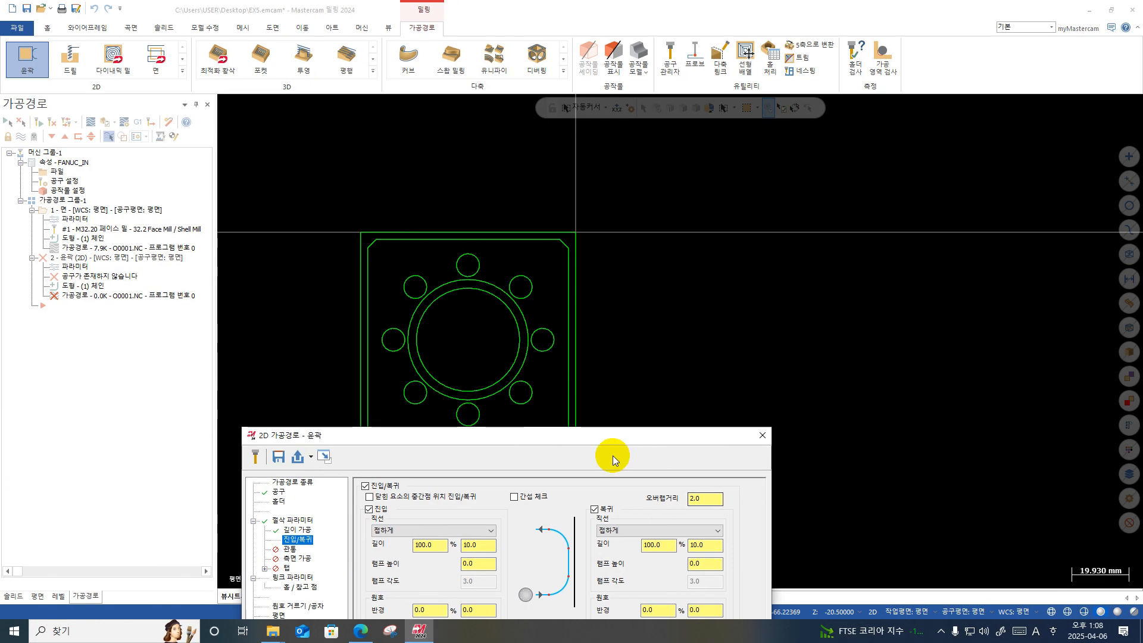
{"action": "left_click_drag", "start_coordinate": [734, 351], "coordinate": [651, 471]}
{"action": "left_click_drag", "start_coordinate": [559, 526], "coordinate": [555, 555]}
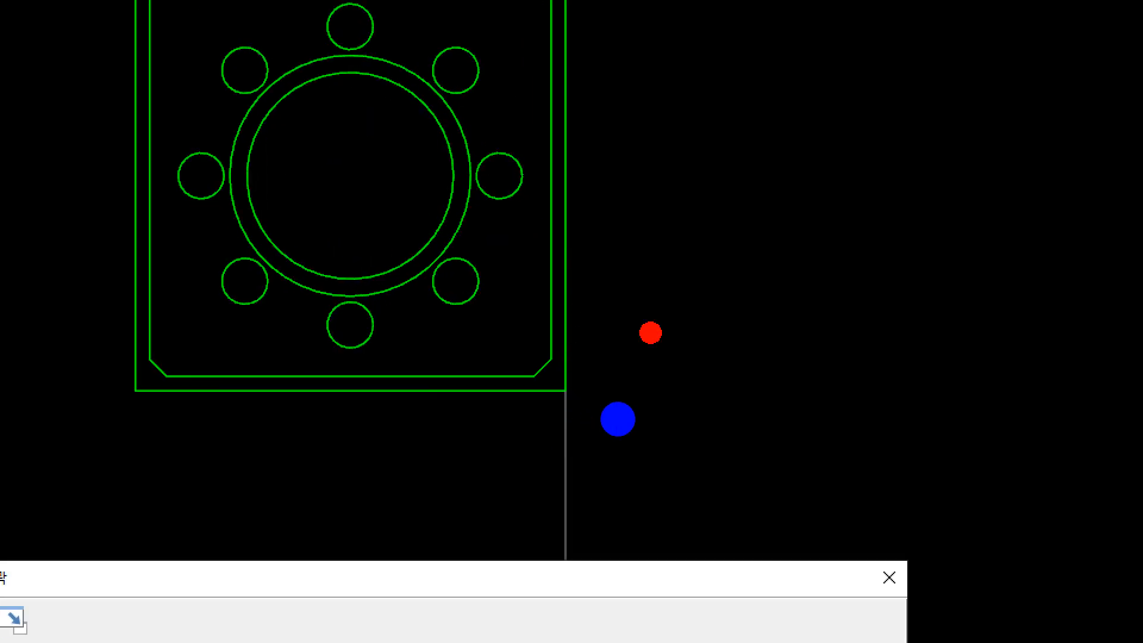
{"action": "mouse_move", "coordinate": [650, 332]}
{"action": "left_mouse_down"}
{"action": "mouse_move", "coordinate": [575, 339]}
{"action": "mouse_move", "coordinate": [490, 408]}
{"action": "mouse_move", "coordinate": [191, 5]}
{"action": "mouse_move", "coordinate": [673, 265]}
{"action": "left_mouse_up"}
{"action": "left_click_drag", "start_coordinate": [629, 384], "coordinate": [432, 455]}
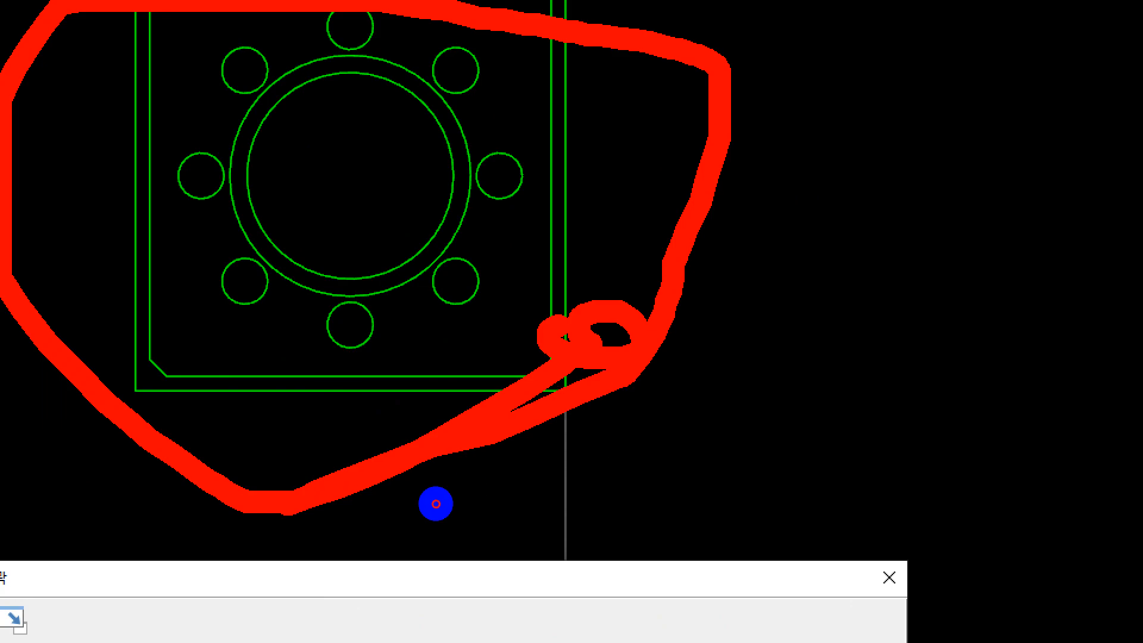
{"action": "key", "text": "Escape"}
{"action": "mouse_move", "coordinate": [518, 537]}
{"action": "left_mouse_down"}
{"action": "mouse_move", "coordinate": [579, 273]}
{"action": "mouse_move", "coordinate": [575, 33]}
{"action": "left_mouse_up"}
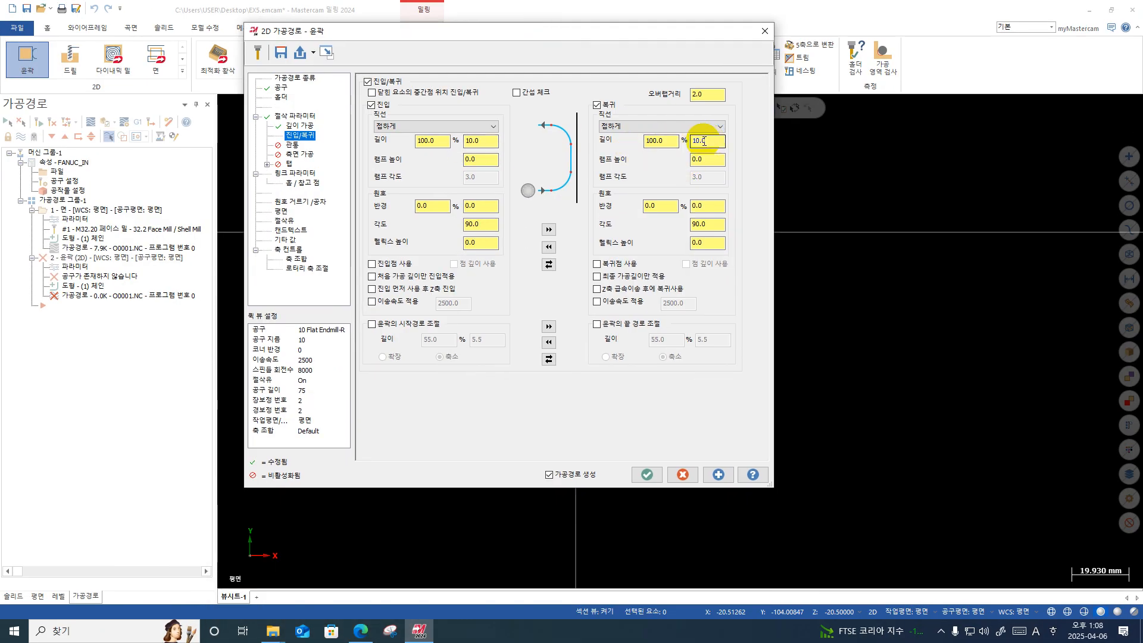
Step: Enable lead in/out at the midpoint of closed chains (닫힌 요소의 중간점 위치 진입/복귀) for the contour
{"action": "left_click", "coordinate": [370, 104]}
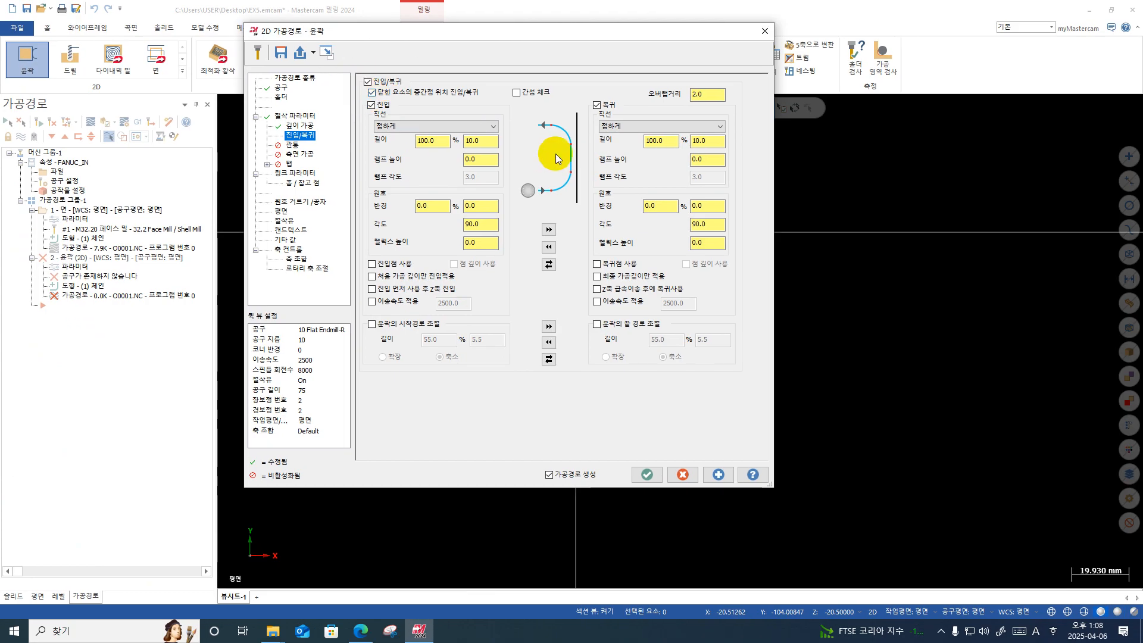
Step: Set the contour's top of stock (재료상단) to 0.0 and depth (가공길이) to -20.5, and accept the toolpath
{"action": "left_click", "coordinate": [281, 173]}
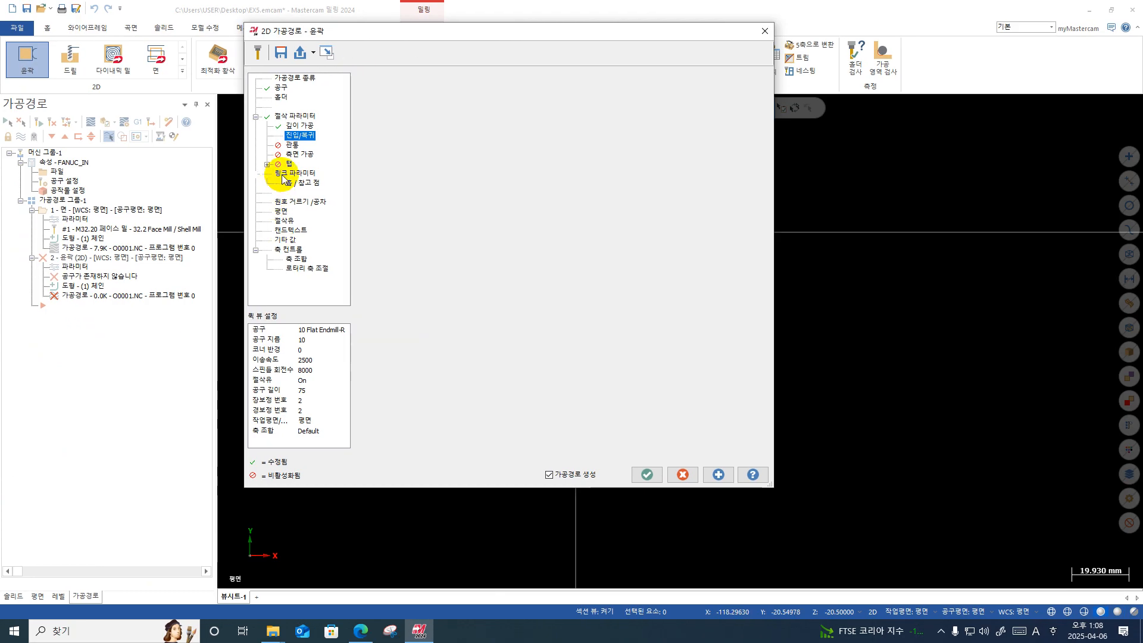
{"action": "left_click_drag", "start_coordinate": [580, 283], "coordinate": [532, 284]}
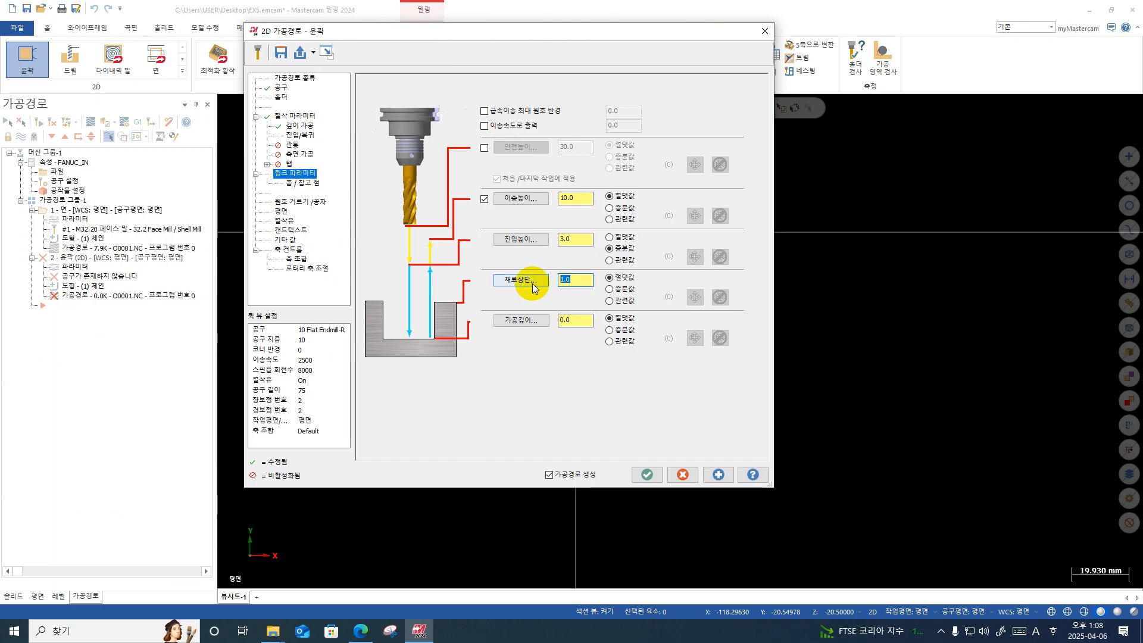
{"action": "type", "text": "0"}
{"action": "left_click_drag", "start_coordinate": [582, 324], "coordinate": [536, 329]}
{"action": "type", "text": "-"}
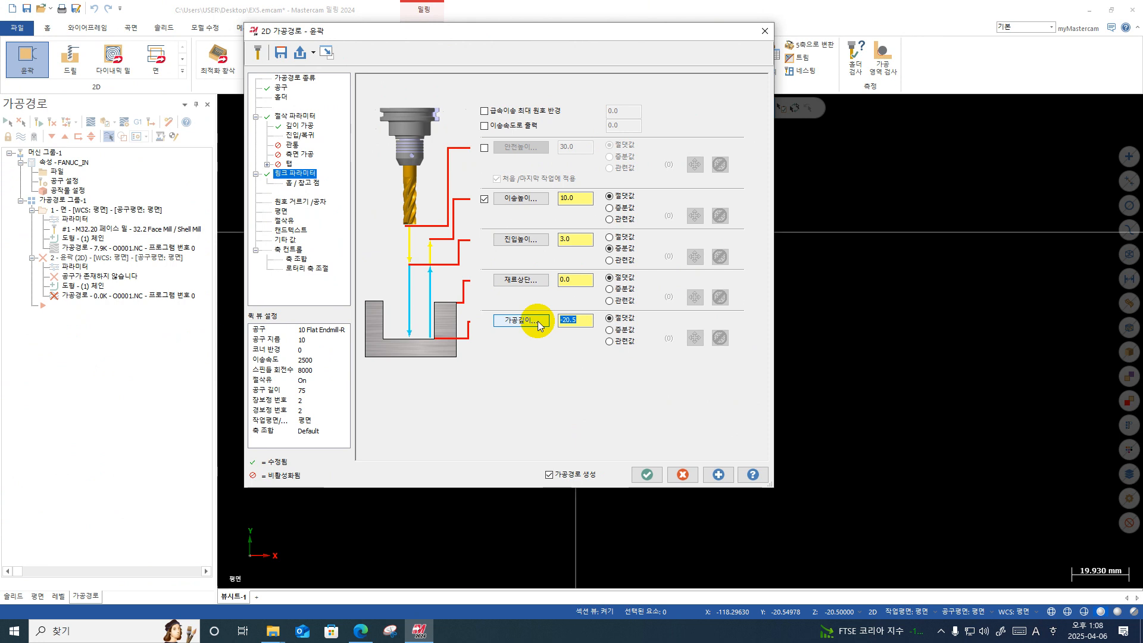
{"action": "left_click", "coordinate": [650, 474]}
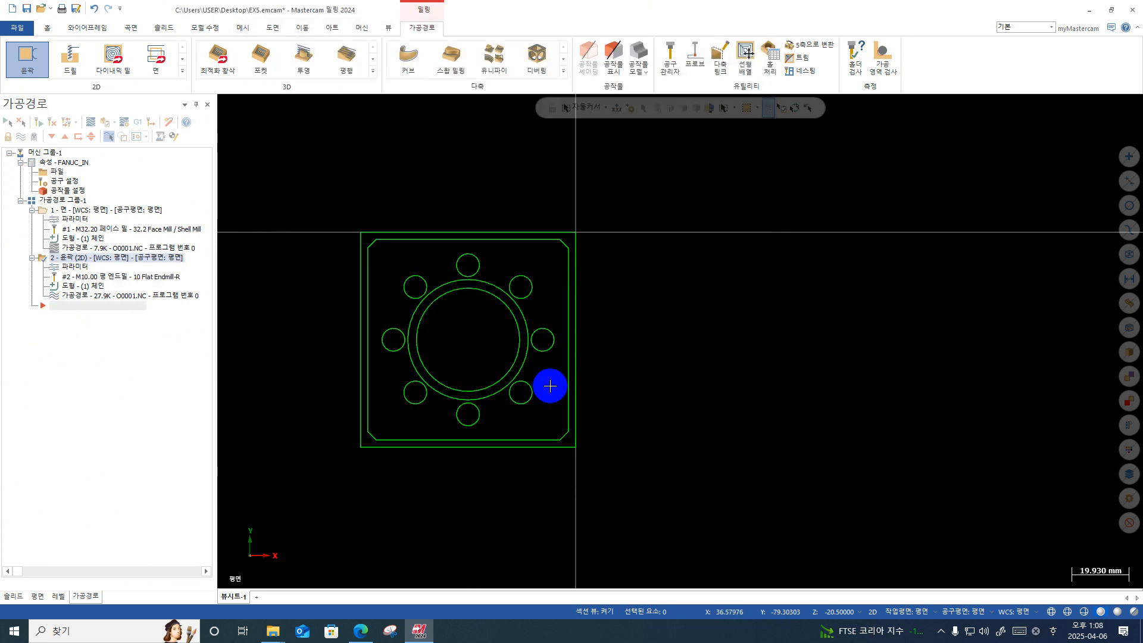
Step: Backplot the contour toolpath to examine its cut, and collapse both operations in the toolpath tree
{"action": "left_click", "coordinate": [91, 122]}
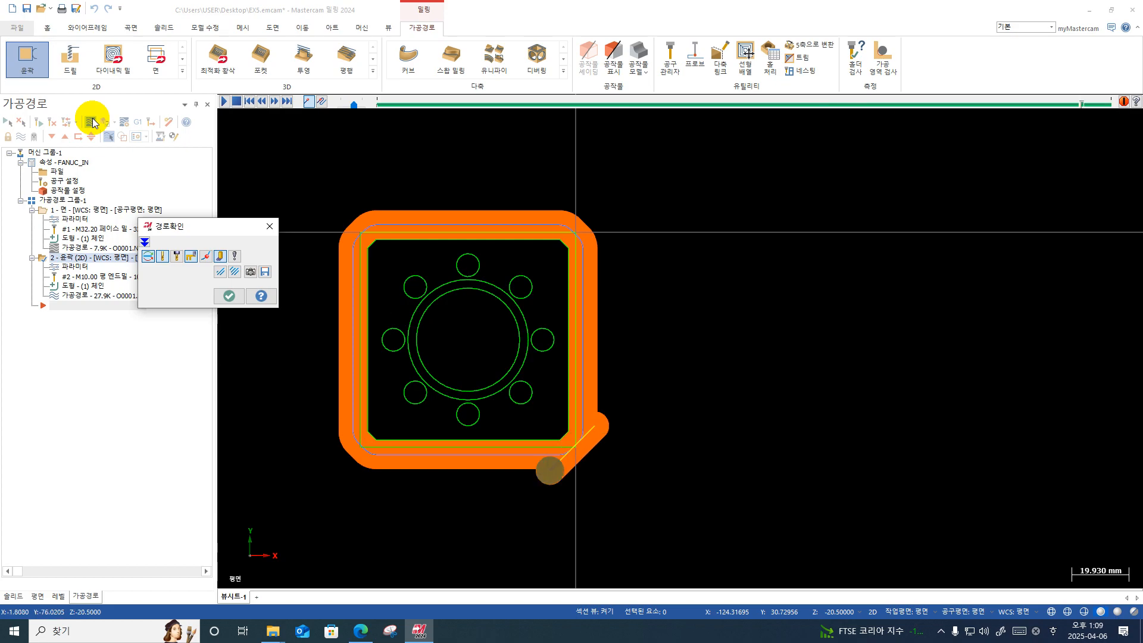
{"action": "left_click", "coordinate": [93, 122]}
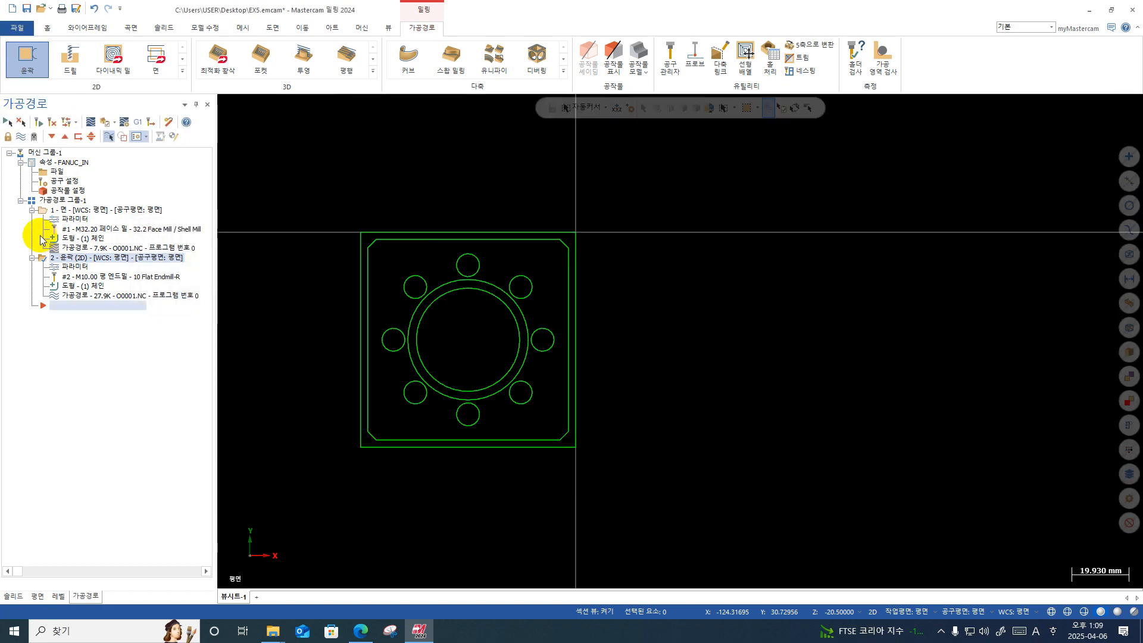
{"action": "left_click", "coordinate": [32, 210]}
{"action": "left_click", "coordinate": [32, 219]}
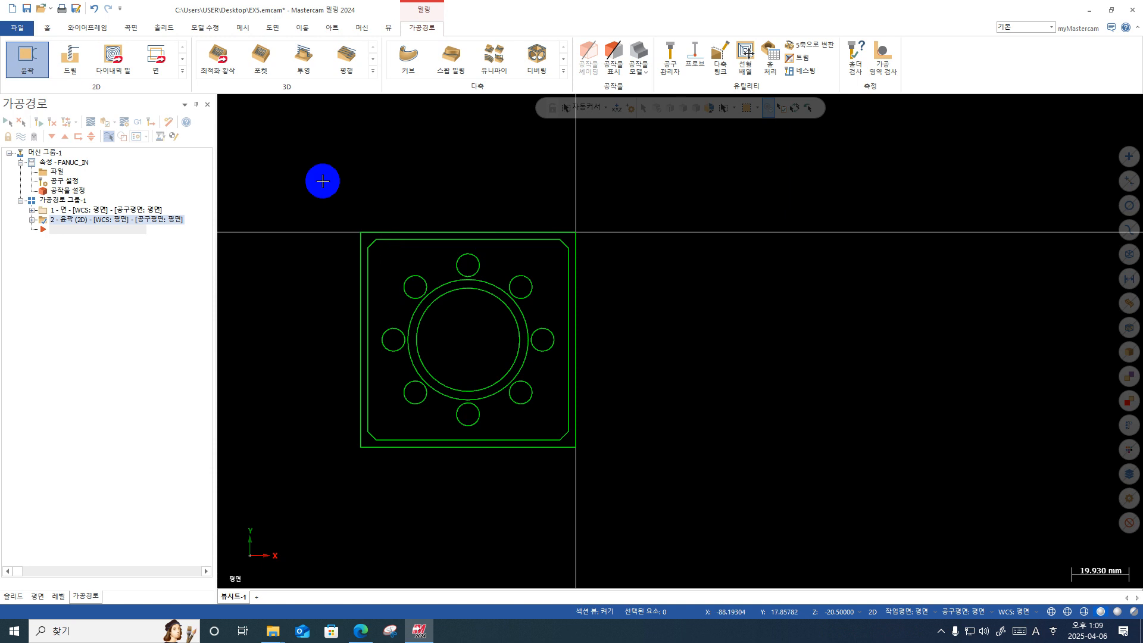
Step: Start a 2D pocket (포켓) toolpath and chain the outer of the two large concentric circles
{"action": "scroll", "coordinate": [455, 258], "scroll_direction": "up", "scroll_amount": 3}
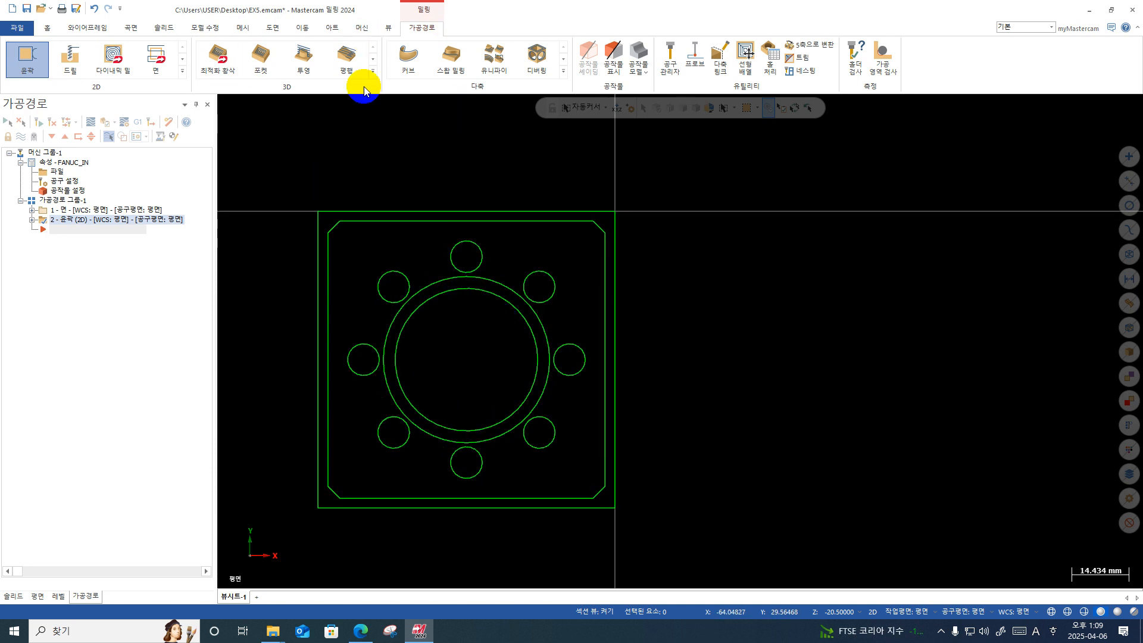
{"action": "left_click", "coordinate": [181, 71]}
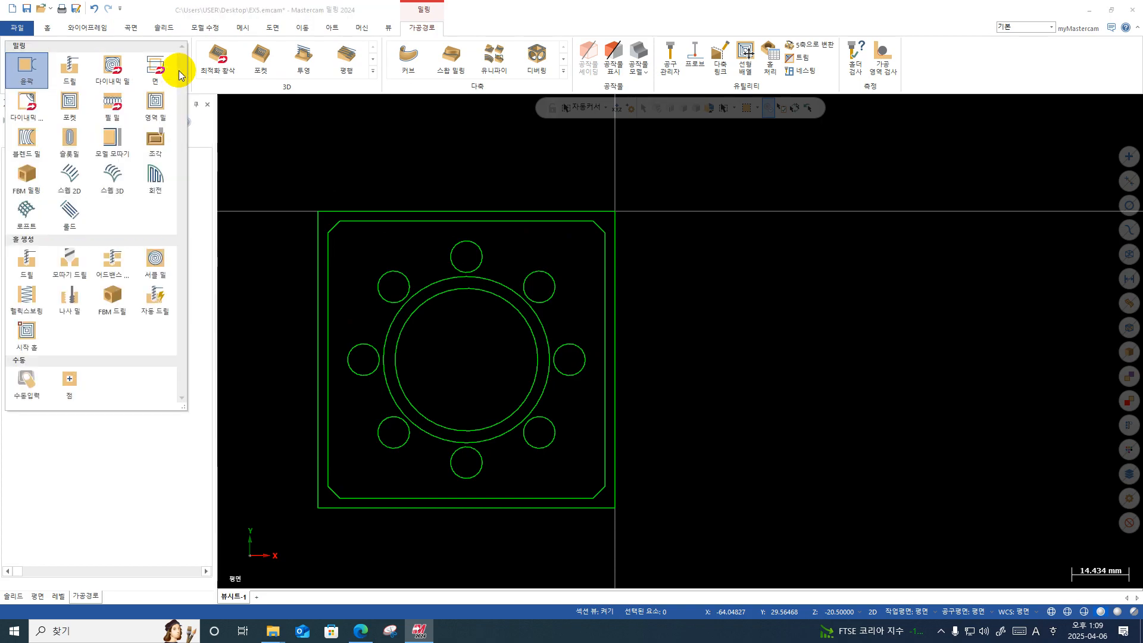
{"action": "left_click", "coordinate": [76, 111]}
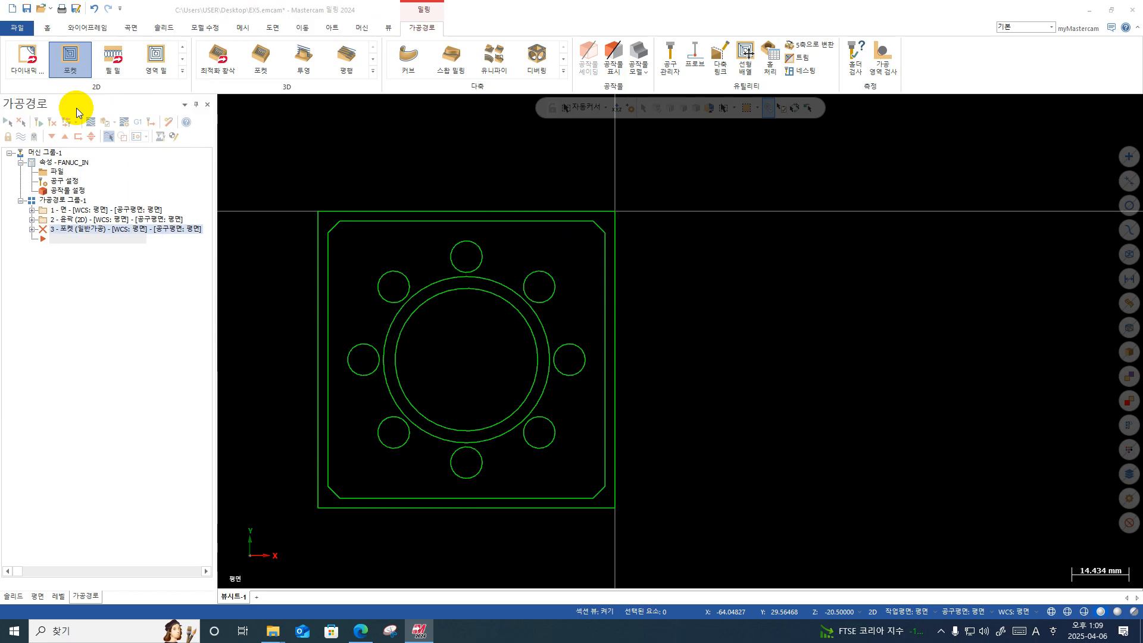
{"action": "left_click", "coordinate": [510, 284]}
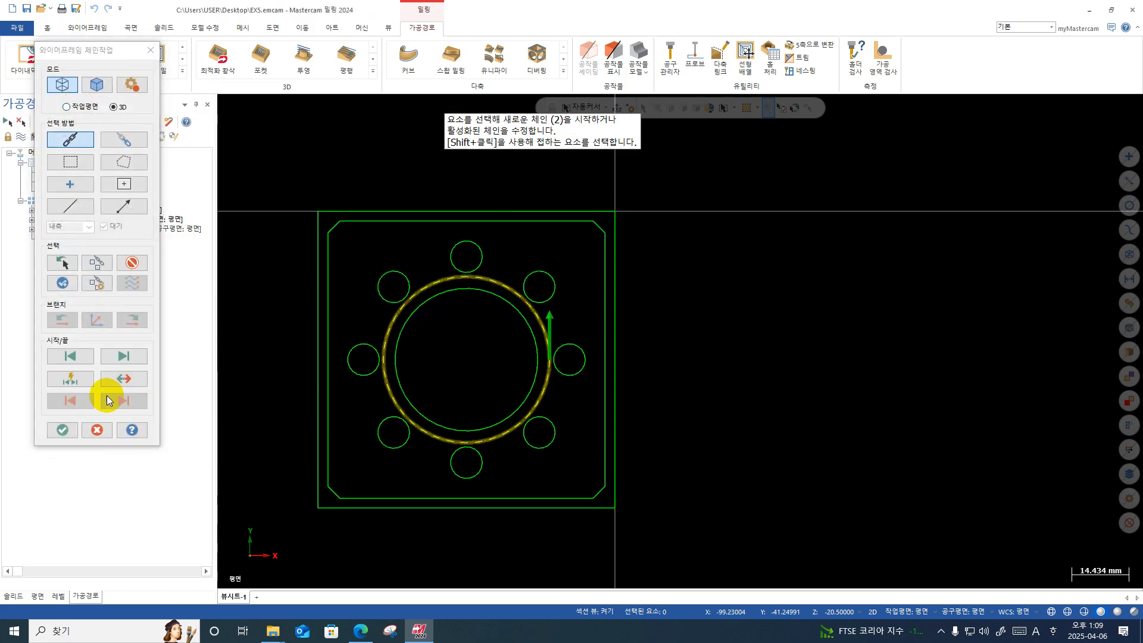
{"action": "left_click", "coordinate": [65, 431]}
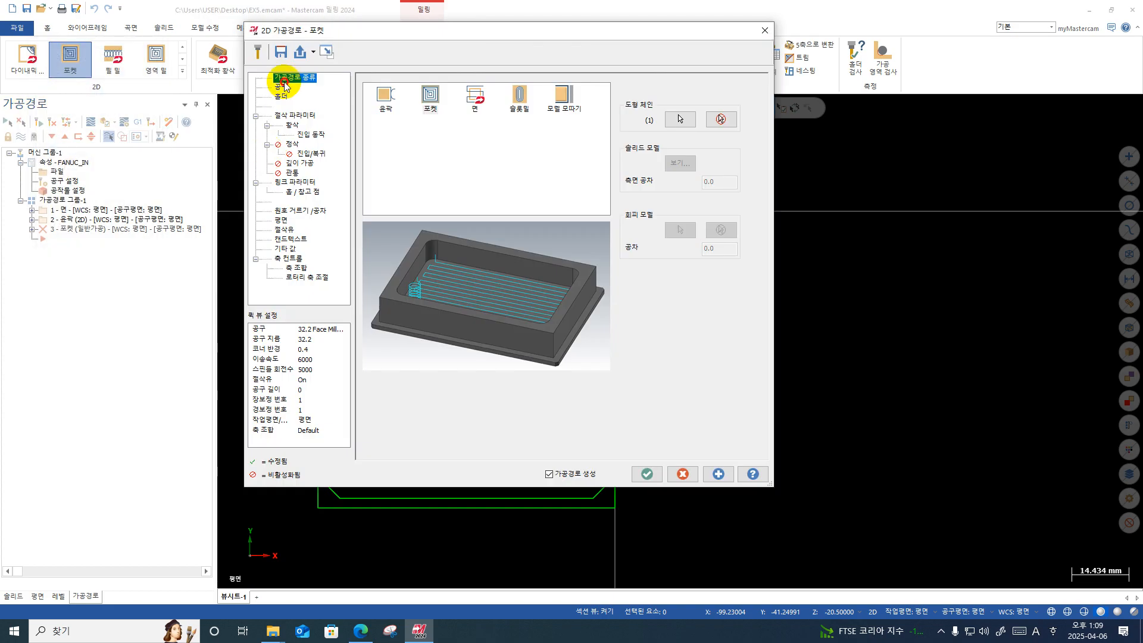
Step: Assign the 10 Flat Endmill-R to the pocket toolpath and open its cutting parameters (절삭 파라미터)
{"action": "left_click", "coordinate": [285, 87]}
{"action": "left_click", "coordinate": [497, 107]}
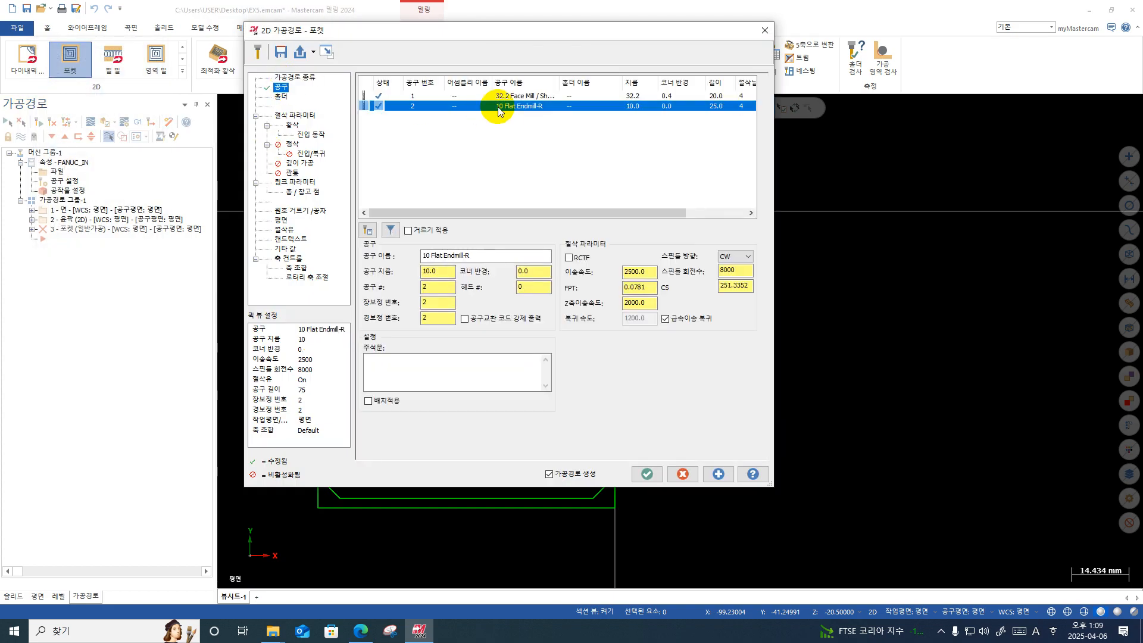
{"action": "left_click", "coordinate": [296, 116]}
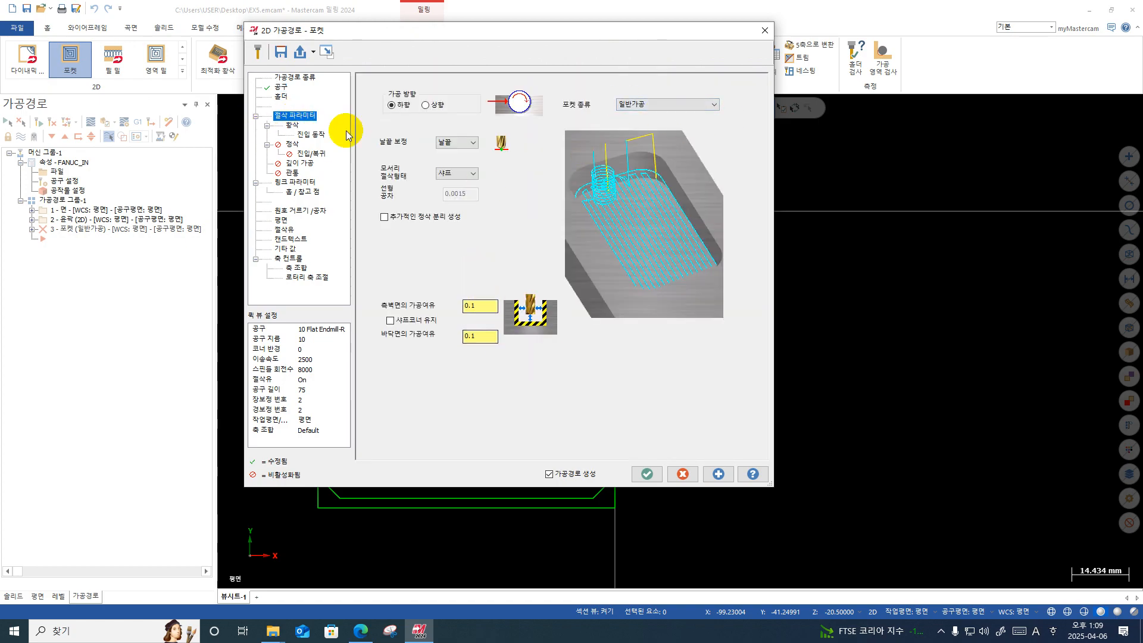
Step: Check the bore on the plate drawing, and set the pocket's roughing corner radius (코너R처리 반경) to 0.5 and stepover to 70% of tool diameter
{"action": "left_click", "coordinate": [355, 635]}
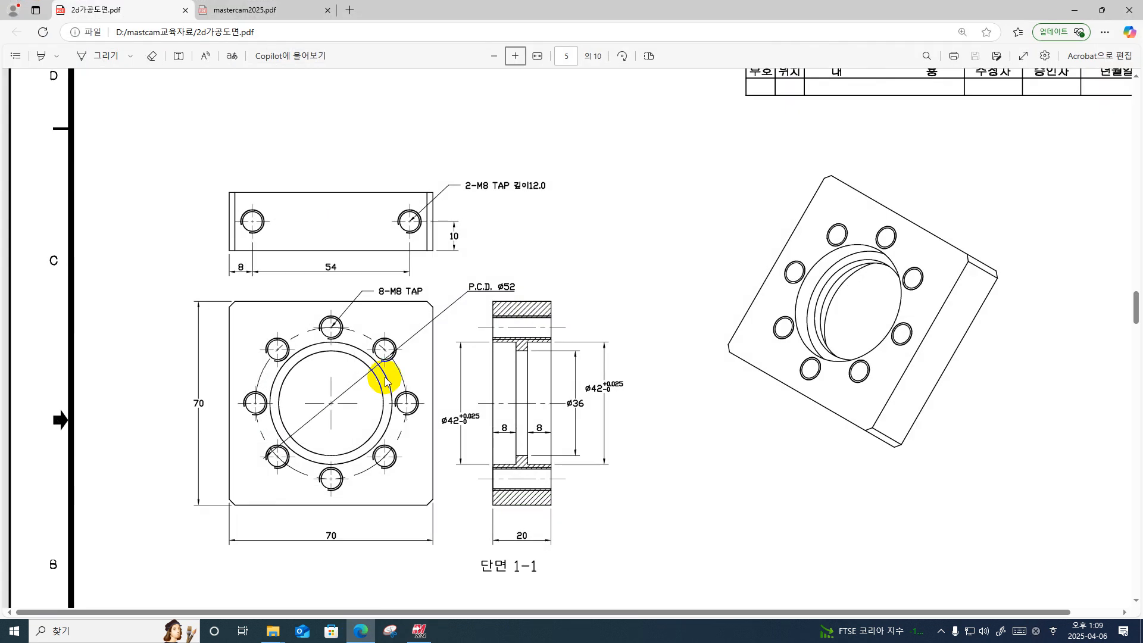
{"action": "left_click", "coordinate": [1071, 12]}
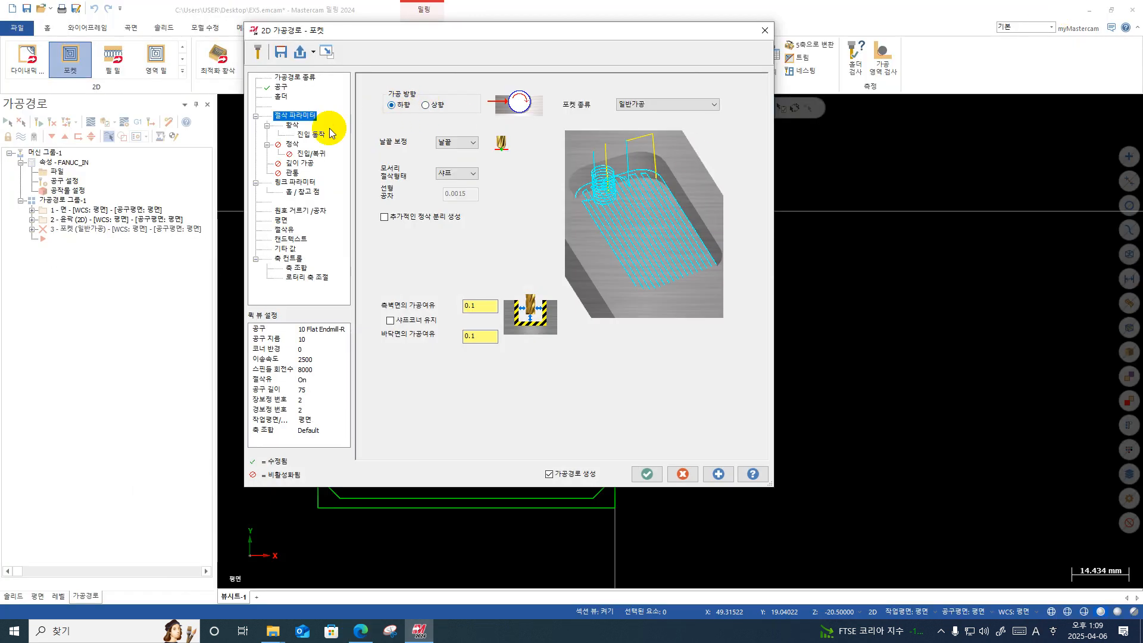
{"action": "left_click", "coordinate": [297, 125]}
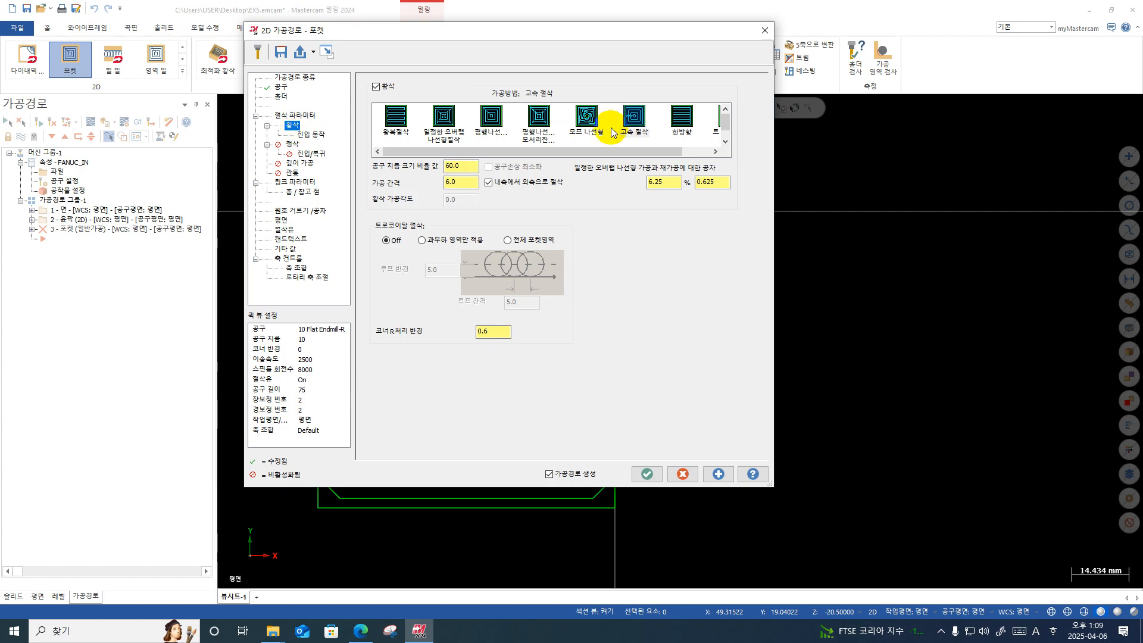
{"action": "left_click_drag", "start_coordinate": [502, 331], "coordinate": [422, 332]}
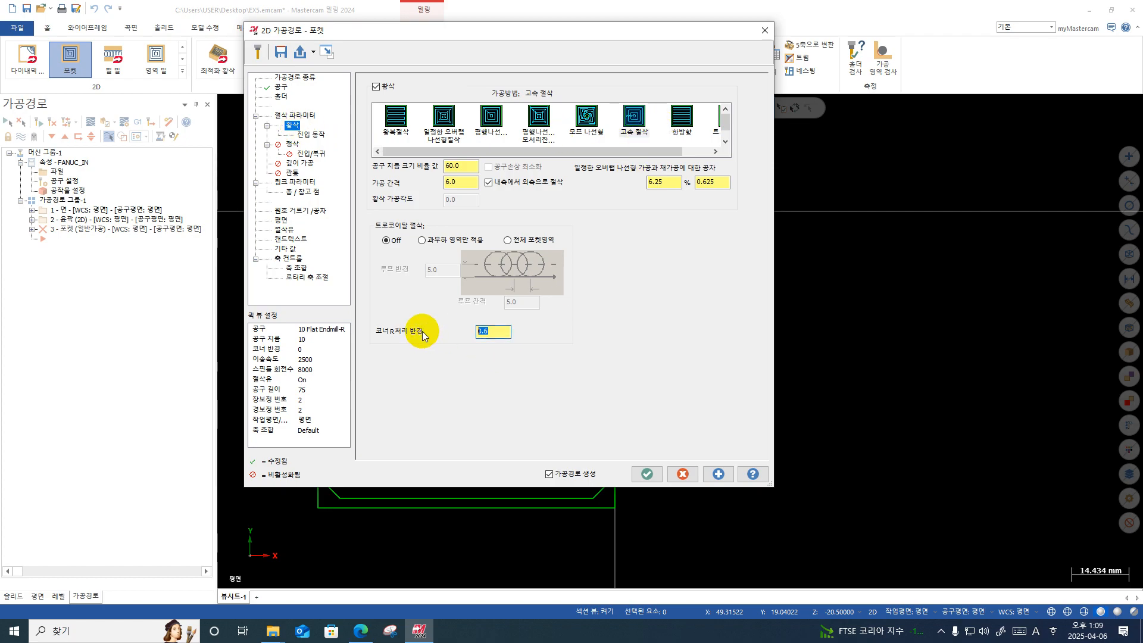
{"action": "type", "text": "0.5"}
{"action": "key", "text": "Return"}
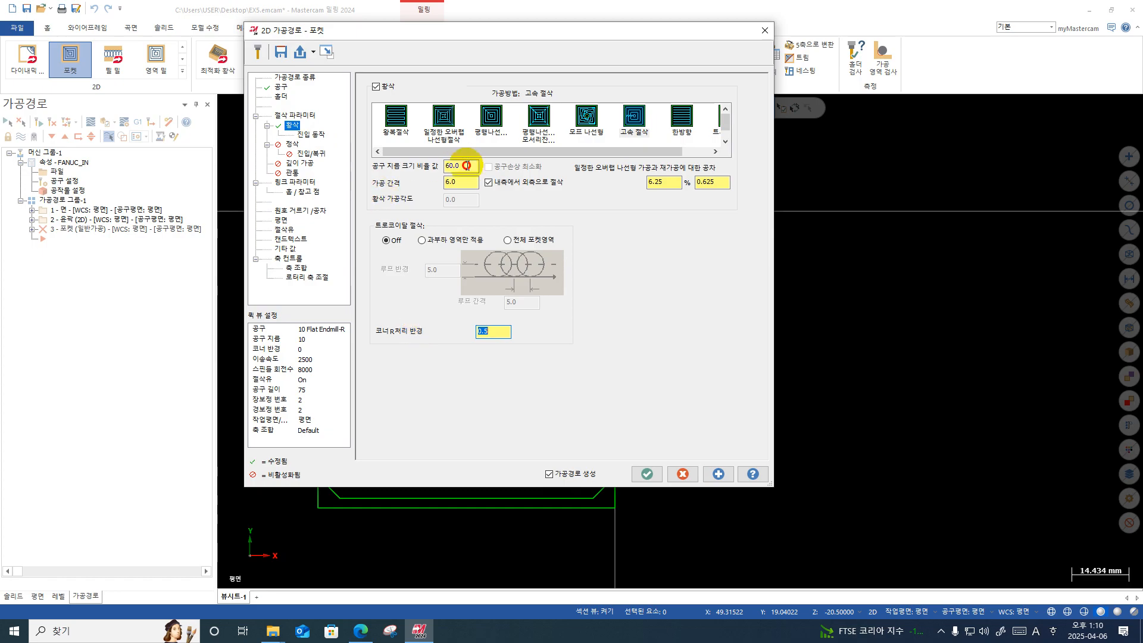
{"action": "left_click_drag", "start_coordinate": [462, 165], "coordinate": [429, 165]}
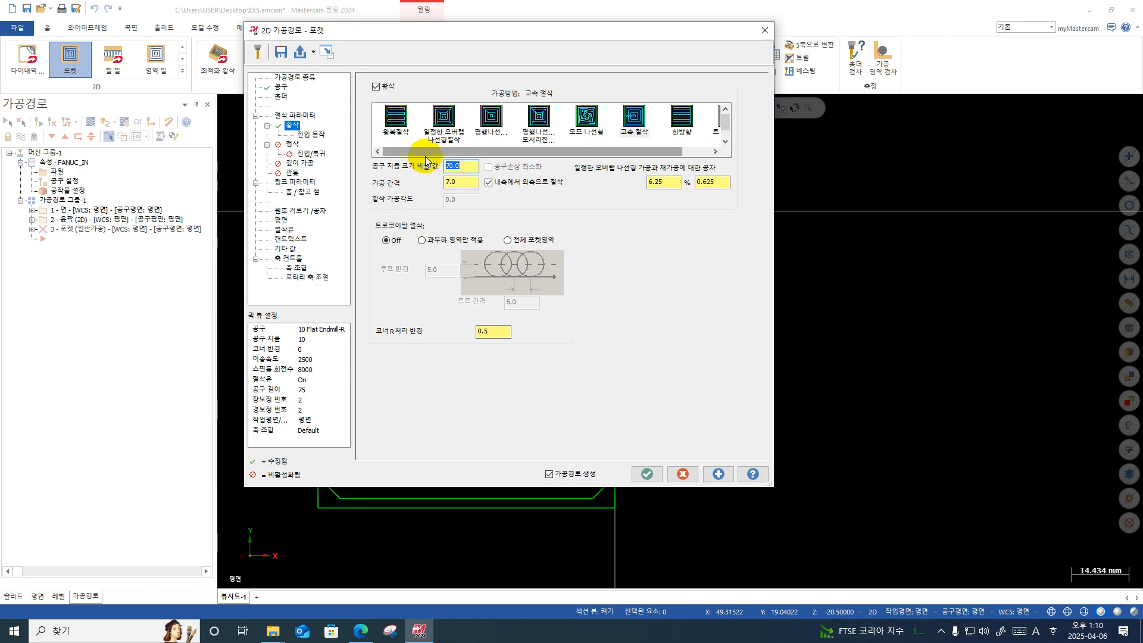
Step: Review the pocket's entry motion (진입 동작), enable depth cuts (깊이 가공), and recheck the cutting parameters
{"action": "left_click", "coordinate": [311, 136]}
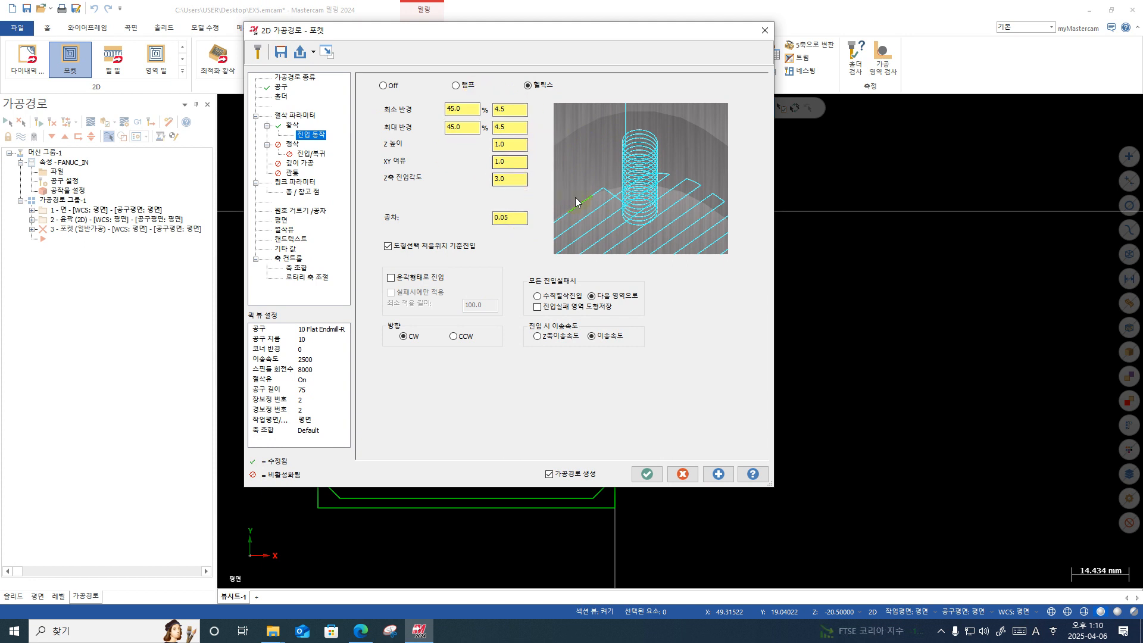
{"action": "left_click", "coordinate": [306, 166]}
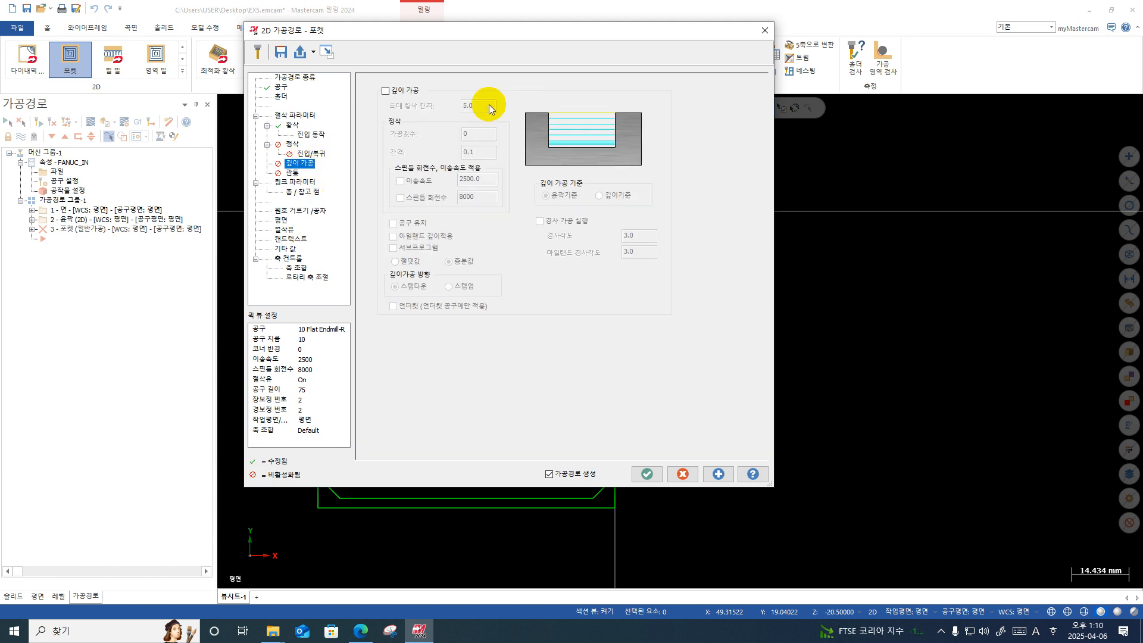
{"action": "left_click", "coordinate": [415, 96]}
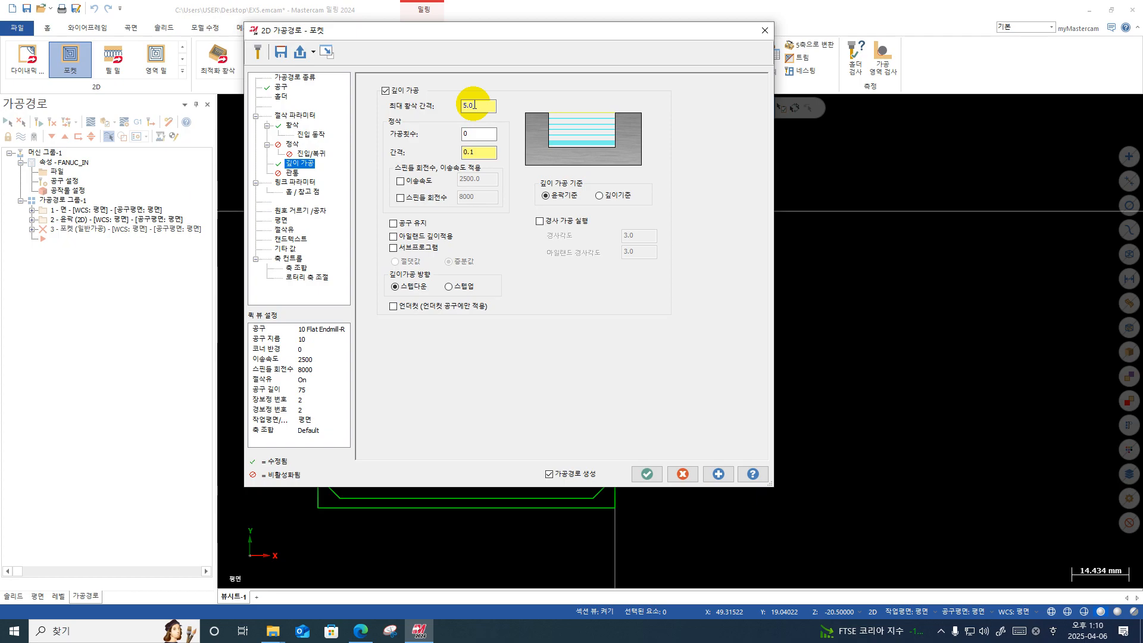
{"action": "left_click", "coordinate": [298, 114]}
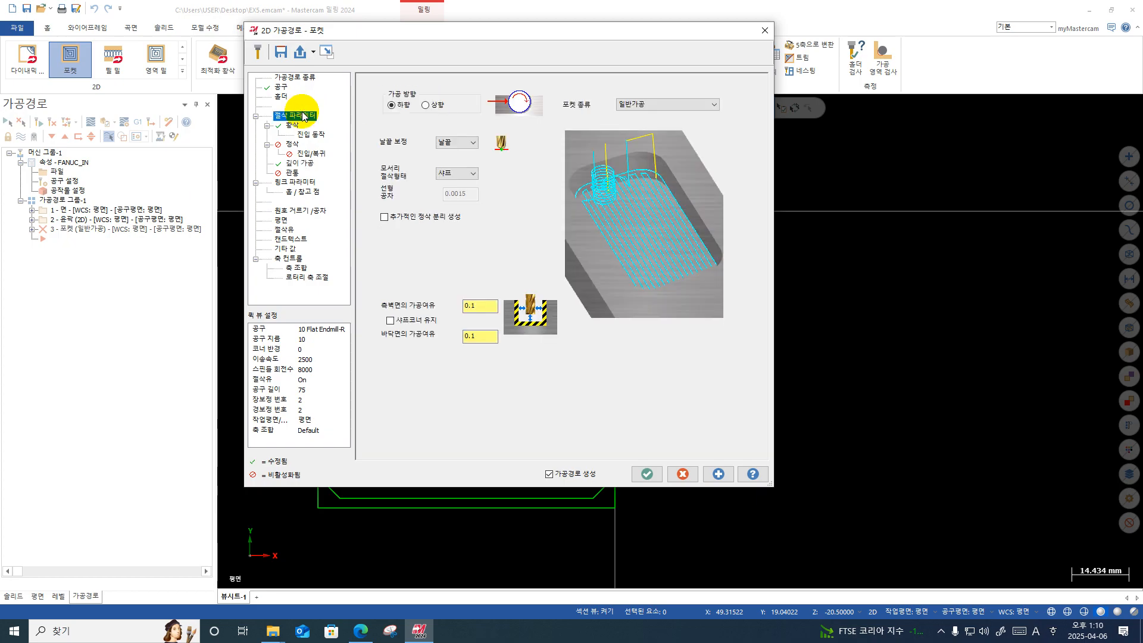
Step: Set the pocket's top of stock (재료상단) to 0 and machining depth (가공길이) to -8 in the linking parameters
{"action": "left_click", "coordinate": [295, 182]}
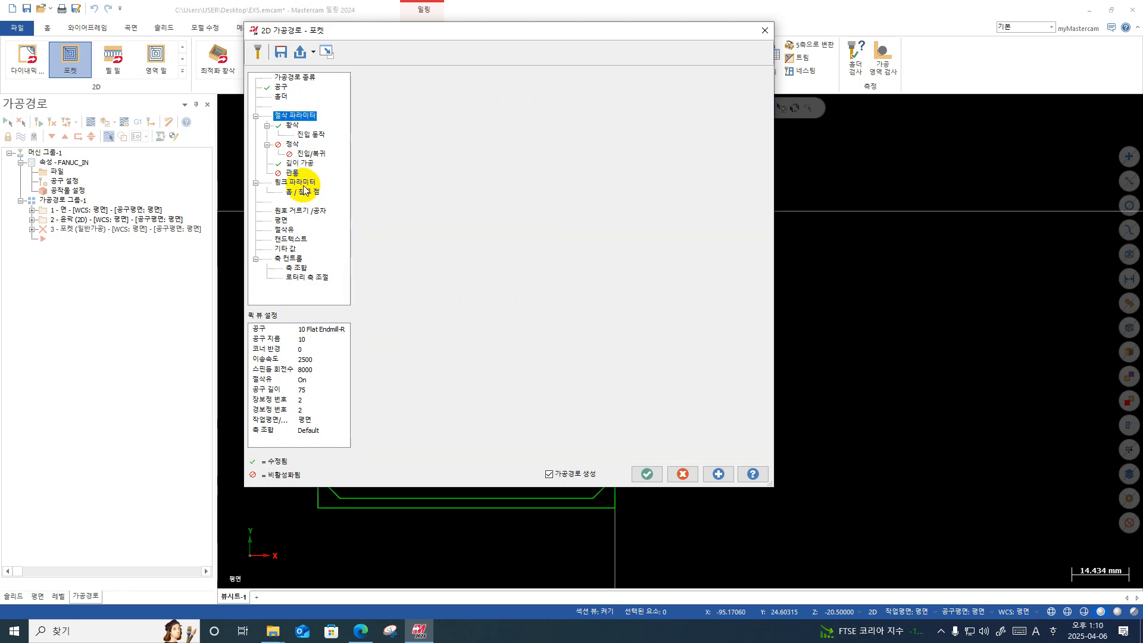
{"action": "double_click", "coordinate": [575, 283]}
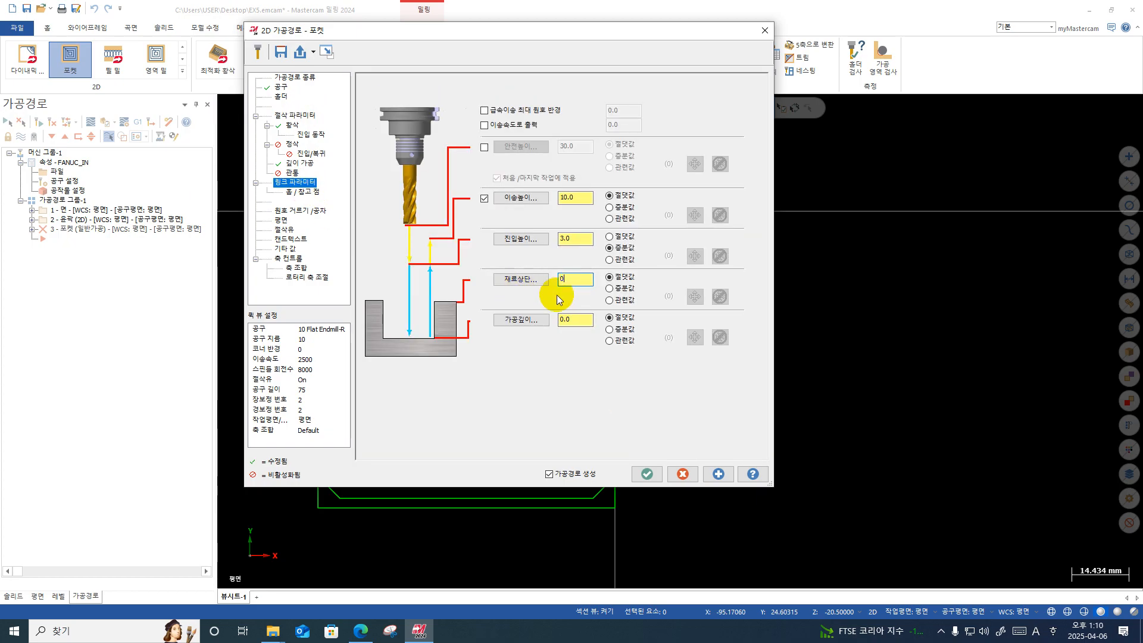
{"action": "double_click", "coordinate": [580, 319]}
{"action": "type", "text": "-"}
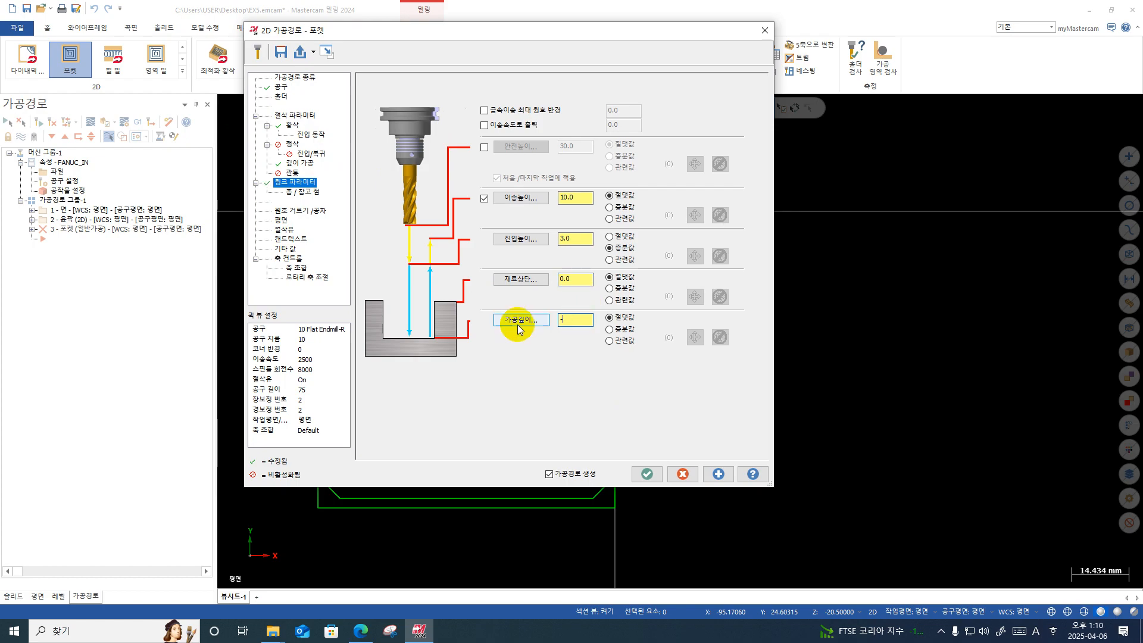
{"action": "type", "text": "8"}
{"action": "key", "text": "Return"}
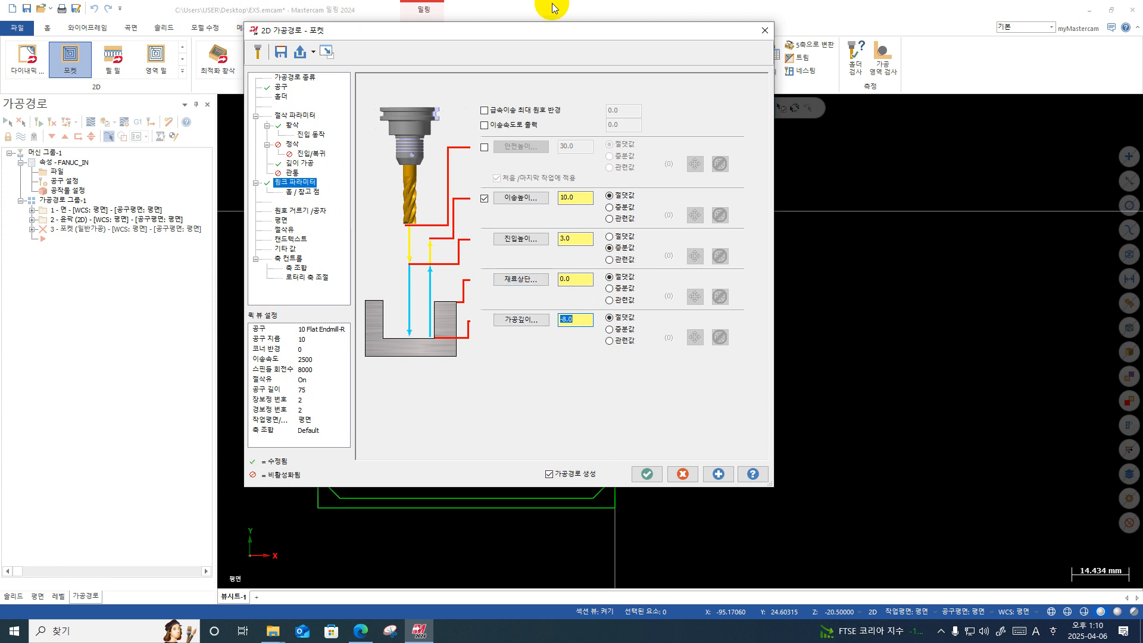
{"action": "left_click_drag", "start_coordinate": [555, 34], "coordinate": [937, 162]}
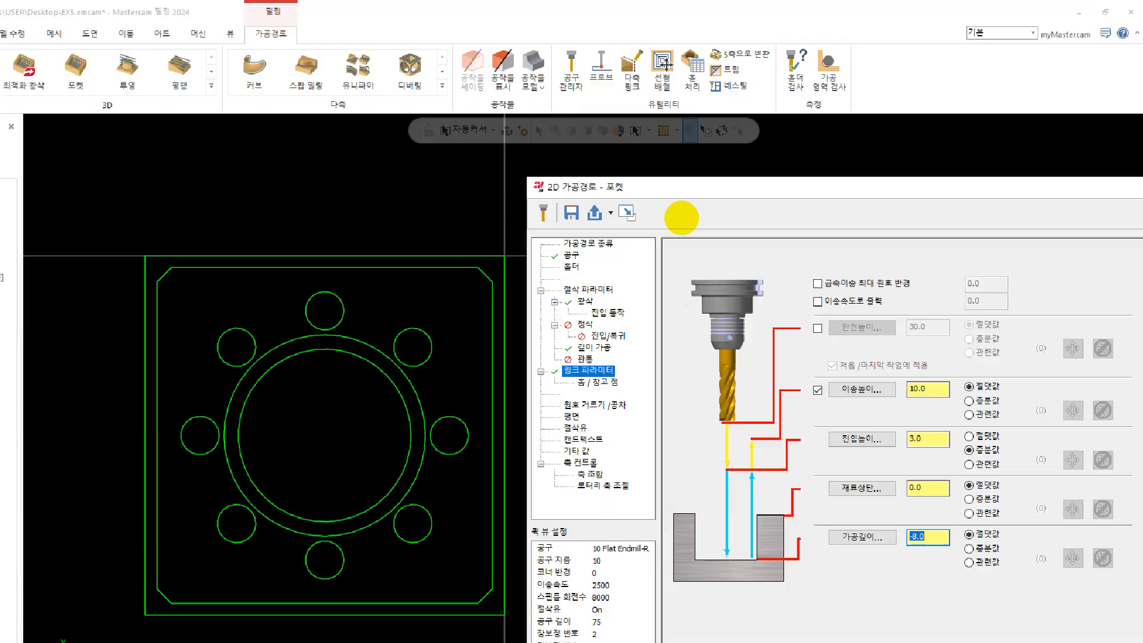
{"action": "left_click", "coordinate": [524, 153]}
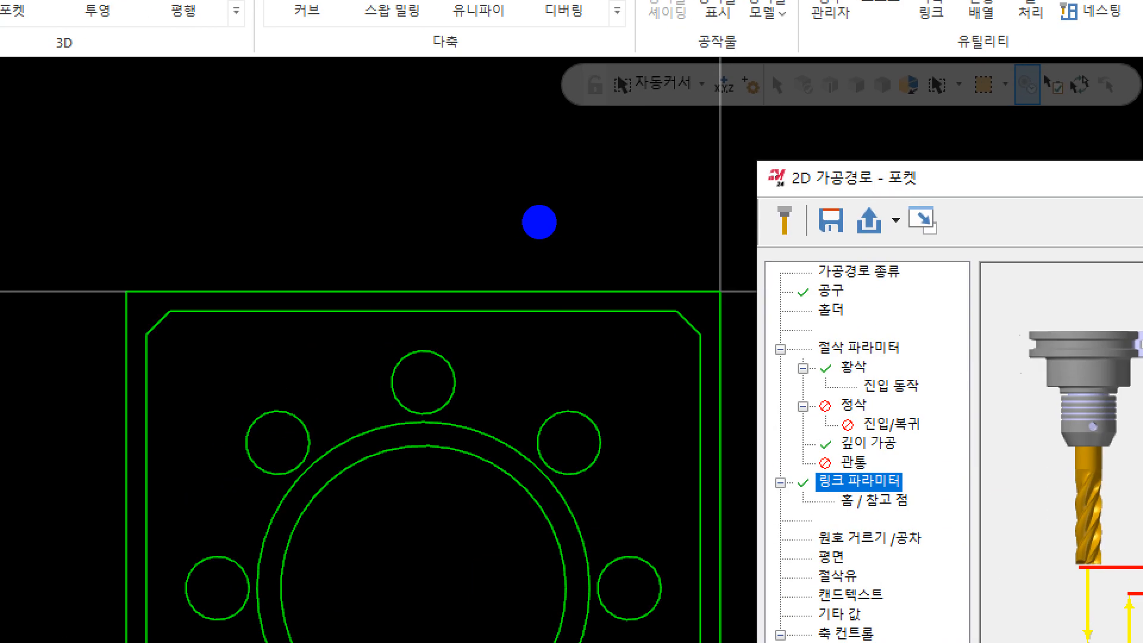
{"action": "left_click", "coordinate": [731, 625]}
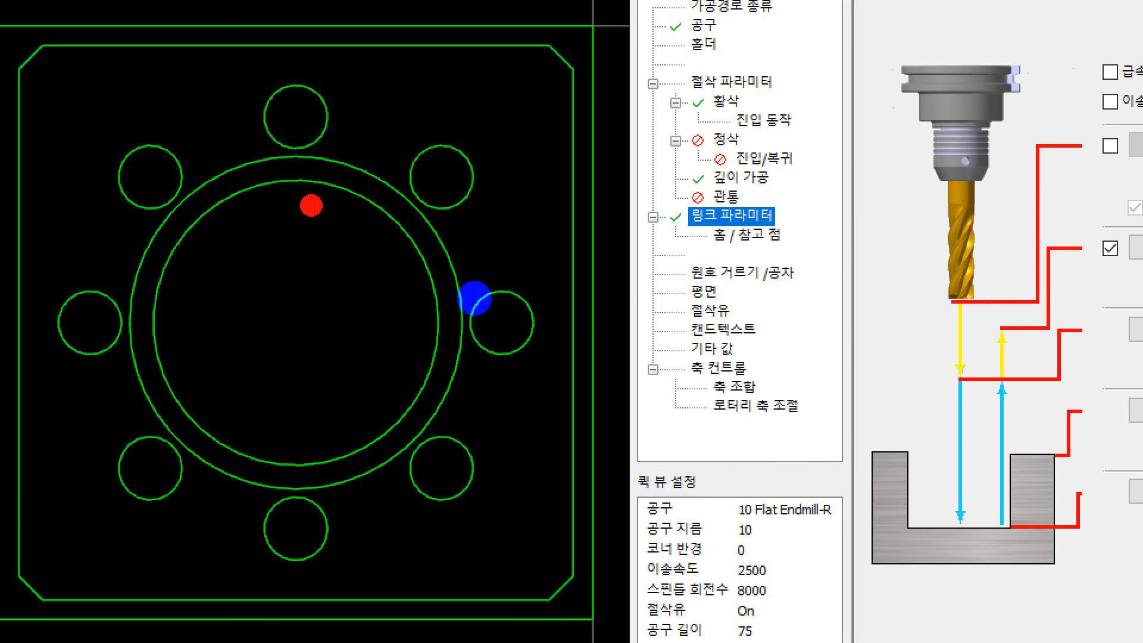
{"action": "left_click_drag", "start_coordinate": [432, 458], "coordinate": [393, 458]}
{"action": "mouse_move", "coordinate": [463, 333]}
{"action": "left_mouse_down"}
{"action": "mouse_move", "coordinate": [477, 330]}
{"action": "mouse_move", "coordinate": [454, 350]}
{"action": "left_mouse_up"}
{"action": "mouse_move", "coordinate": [523, 359]}
{"action": "left_mouse_down"}
{"action": "mouse_move", "coordinate": [534, 325]}
{"action": "mouse_move", "coordinate": [413, 399]}
{"action": "mouse_move", "coordinate": [466, 283]}
{"action": "left_mouse_up"}
{"action": "left_click_drag", "start_coordinate": [551, 341], "coordinate": [542, 341]}
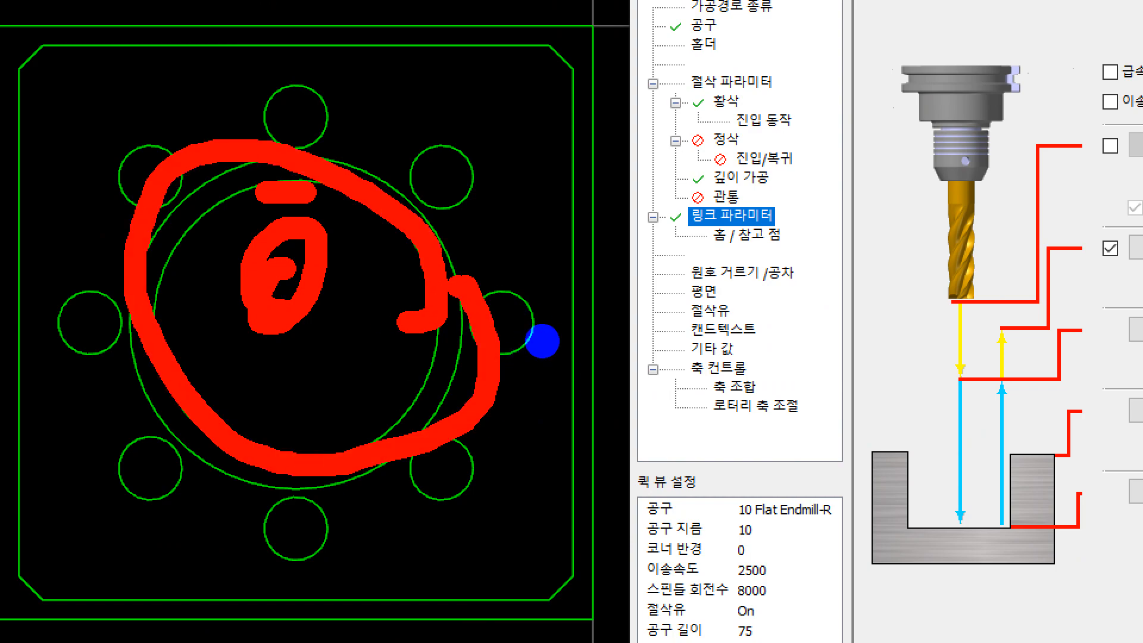
{"action": "key", "text": "Escape"}
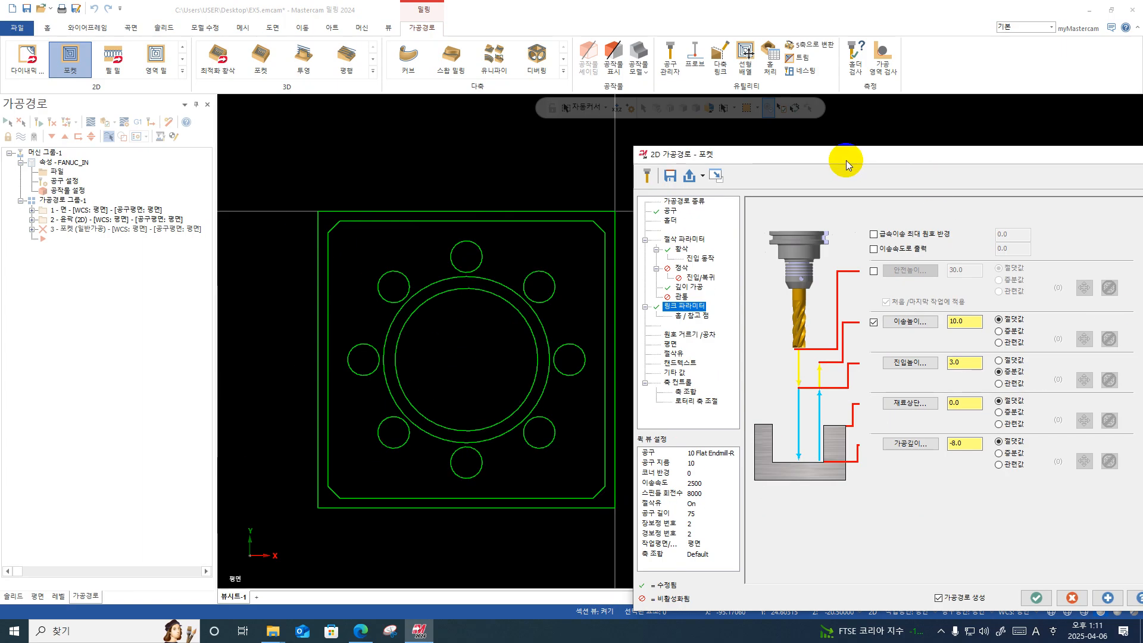
Step: Accept the pocket toolpath and backplot it to examine where the tool enters the bore
{"action": "left_click_drag", "start_coordinate": [845, 159], "coordinate": [484, 109]}
{"action": "left_click", "coordinate": [666, 539]}
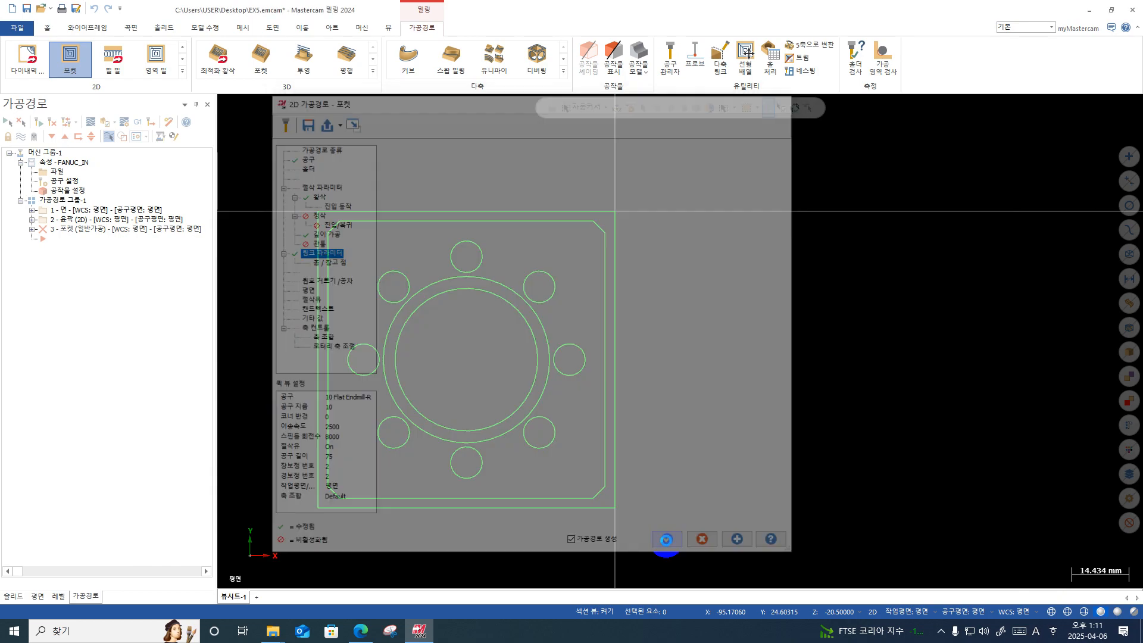
{"action": "left_click", "coordinate": [92, 123]}
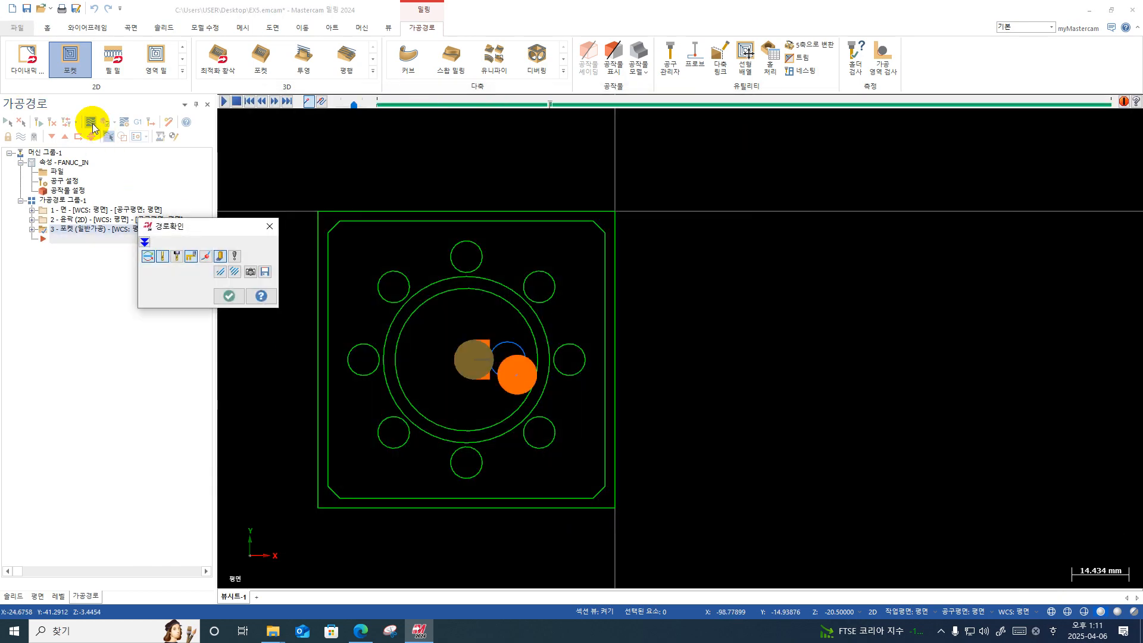
{"action": "left_click", "coordinate": [92, 125]}
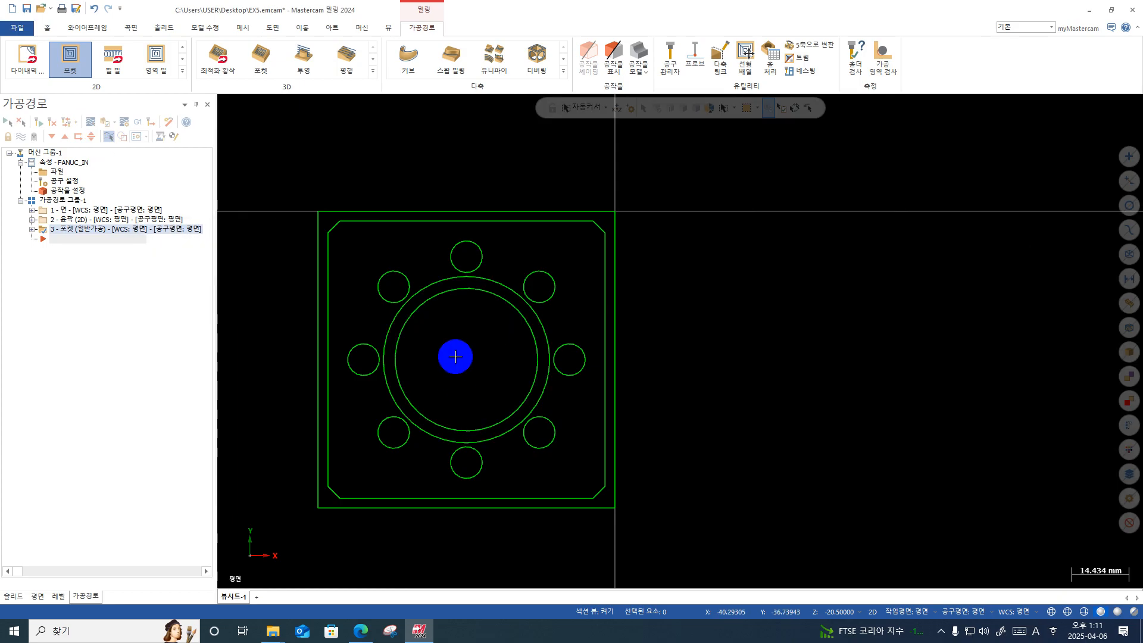
{"action": "left_click", "coordinate": [93, 119]}
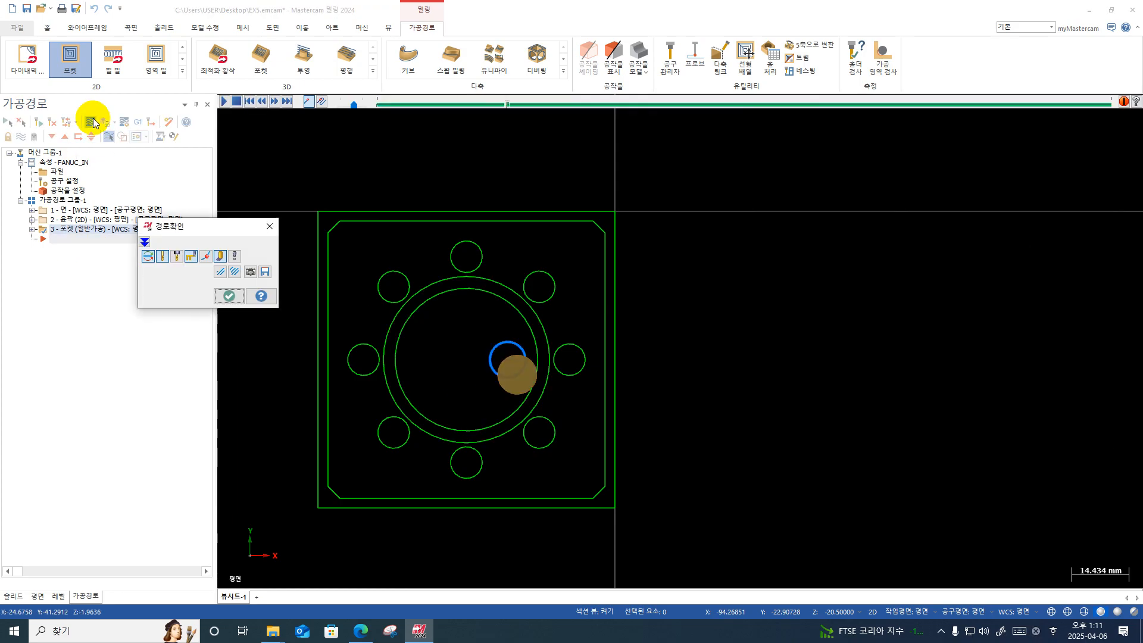
{"action": "left_click", "coordinate": [93, 123]}
Step: Add a point chain at the concentric circles' centre to the pocket's geometry, and delete the stray point between the two circles
{"action": "left_click", "coordinate": [32, 229]}
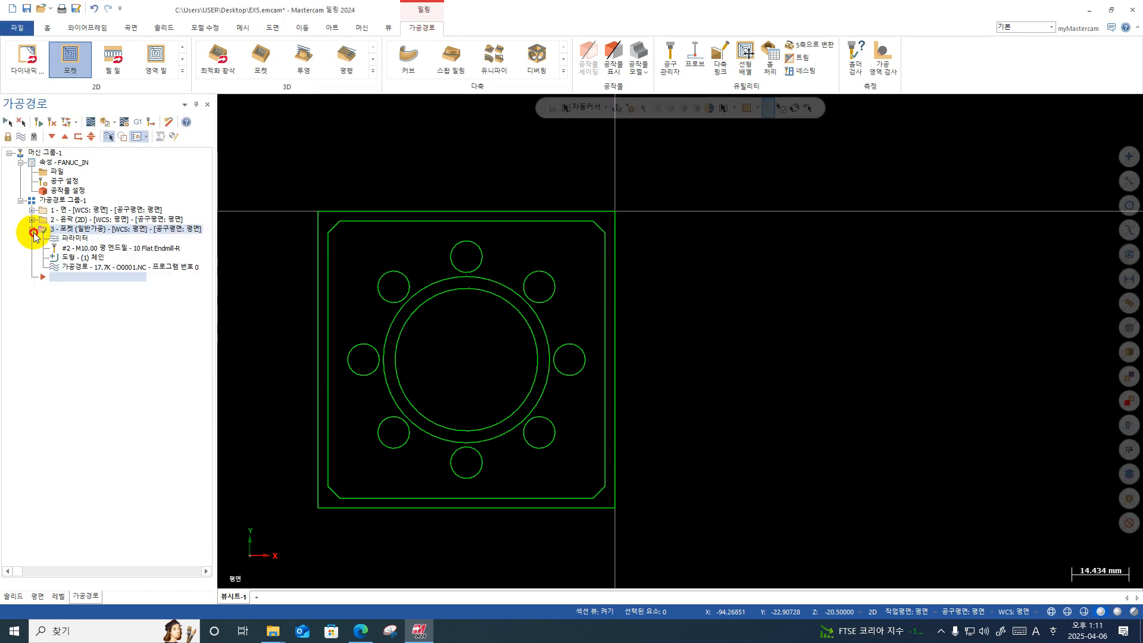
{"action": "left_click", "coordinate": [83, 256]}
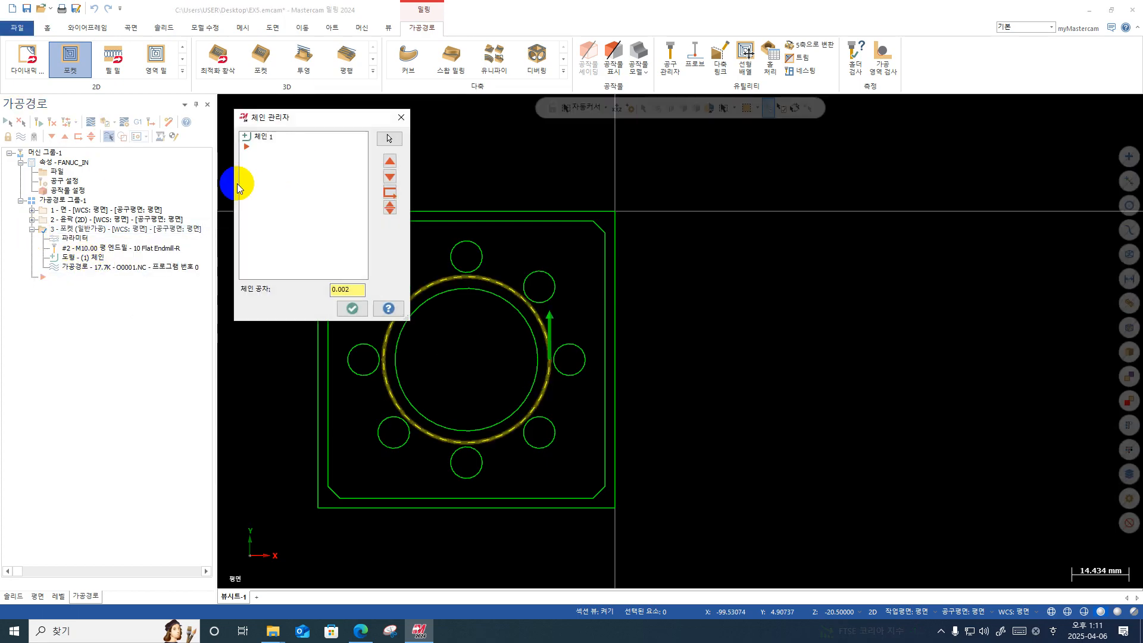
{"action": "right_click", "coordinate": [264, 171]}
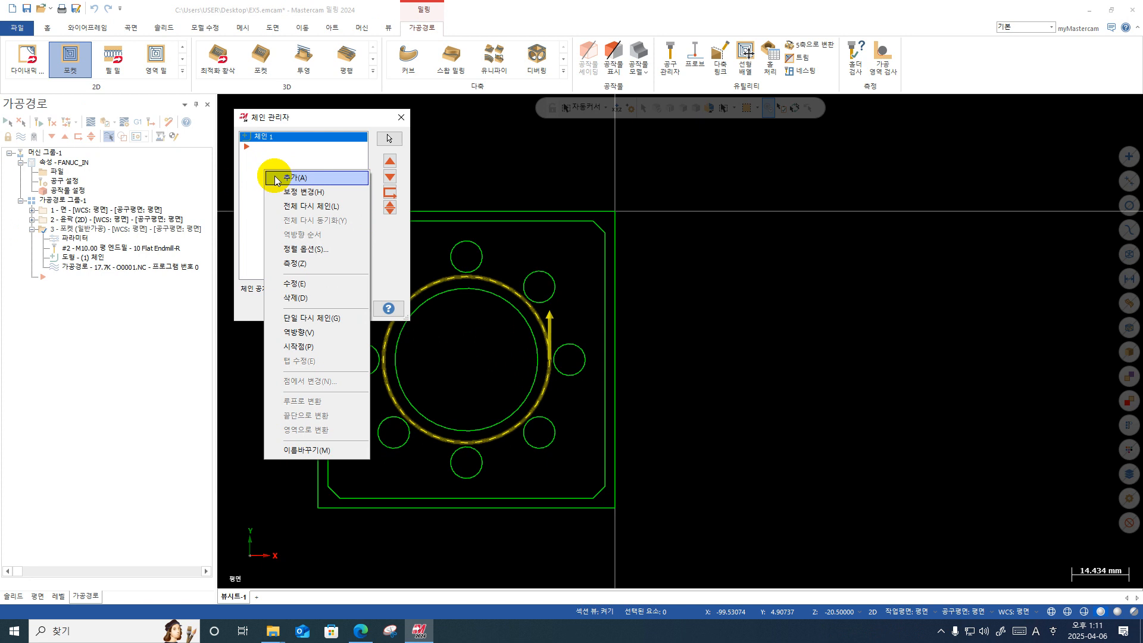
{"action": "left_click", "coordinate": [276, 178]}
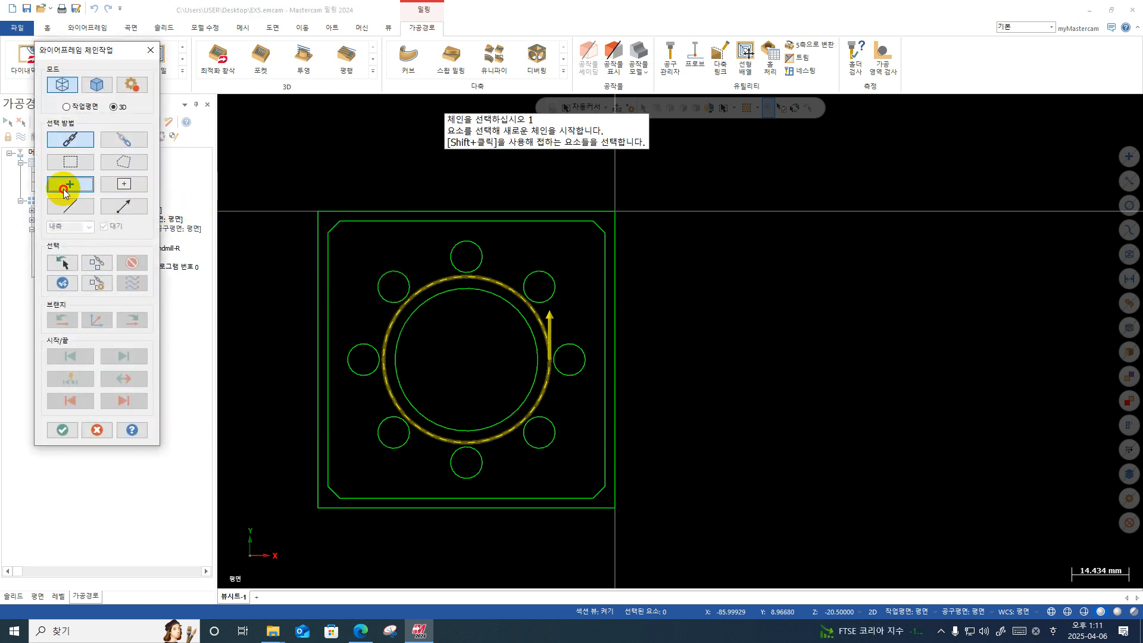
{"action": "left_click", "coordinate": [64, 190]}
{"action": "left_click", "coordinate": [517, 305]}
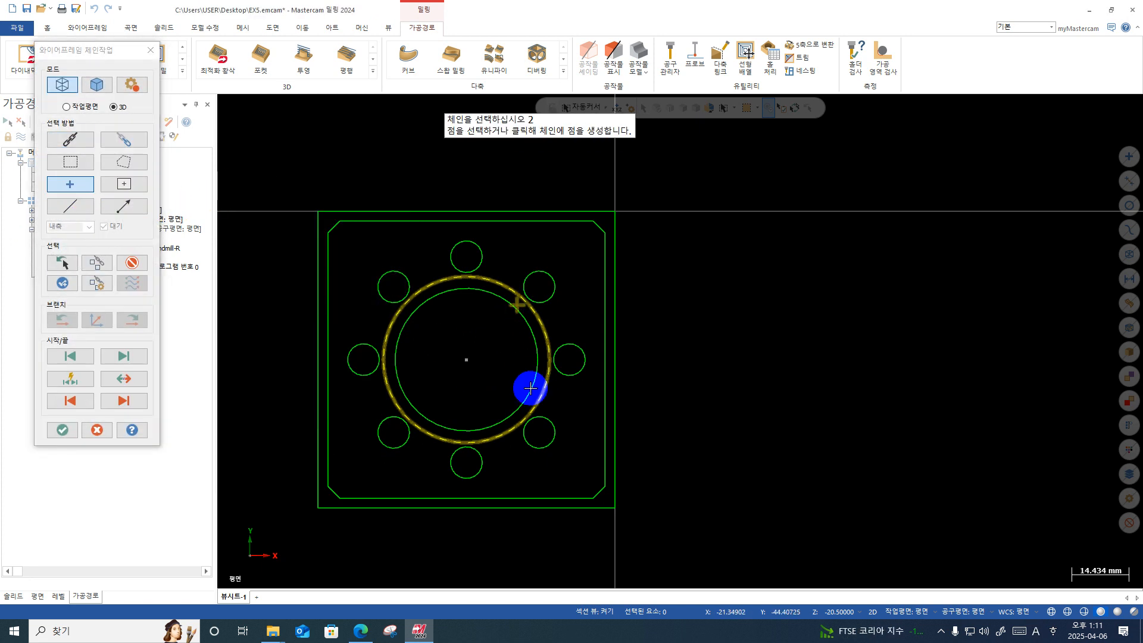
{"action": "left_click", "coordinate": [141, 265]}
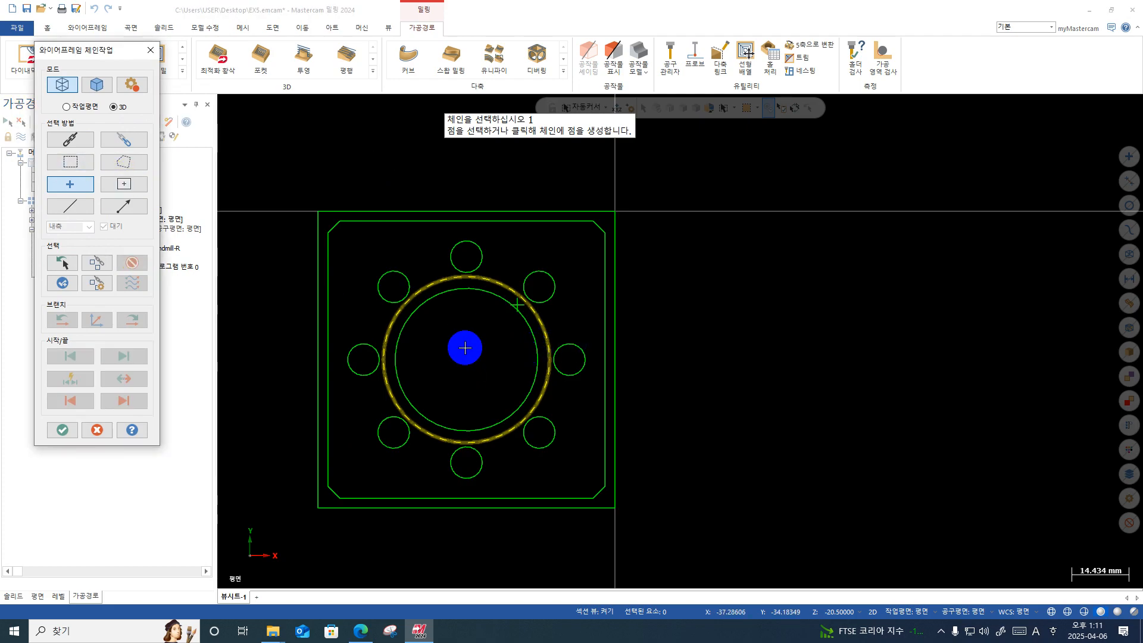
{"action": "left_click", "coordinate": [467, 359]}
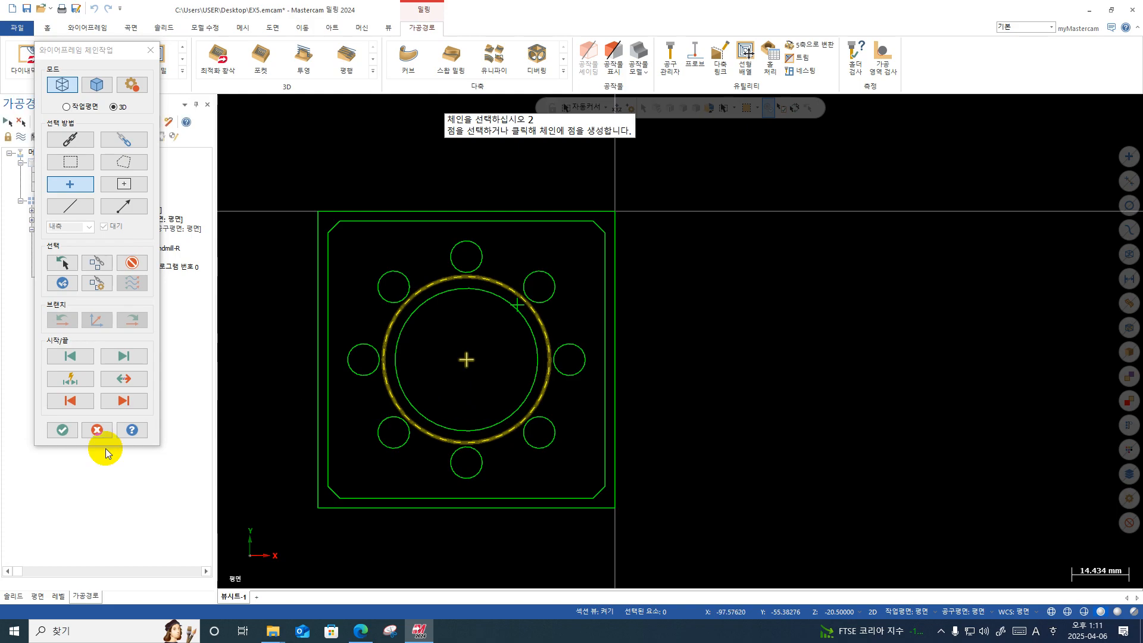
{"action": "left_click", "coordinate": [62, 429]}
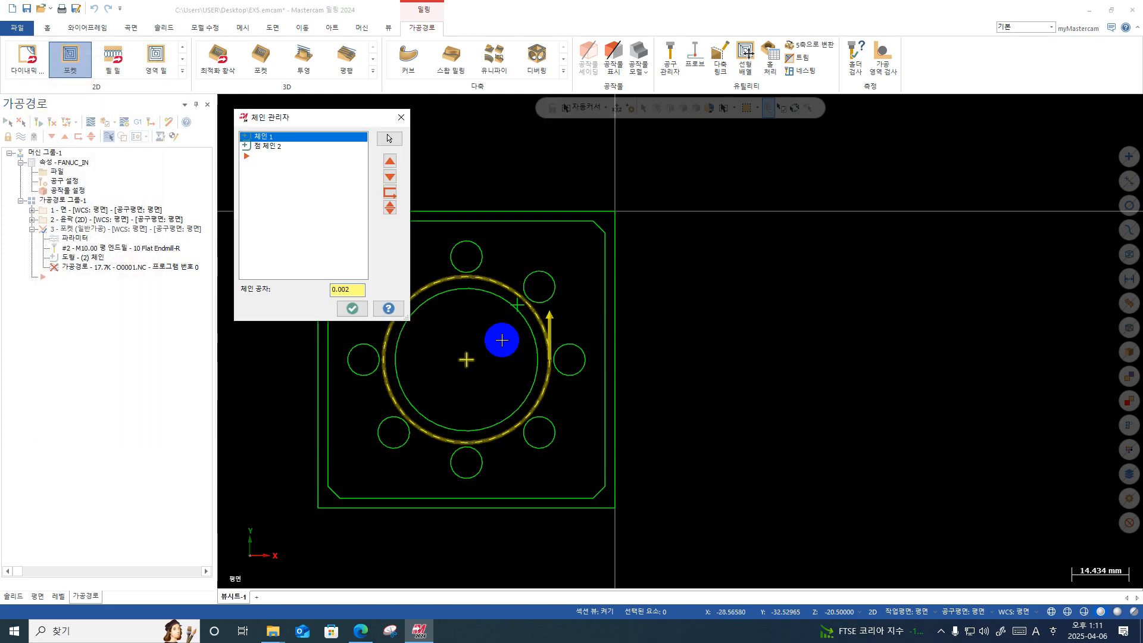
{"action": "left_click", "coordinate": [351, 319]}
{"action": "left_click", "coordinate": [519, 305]}
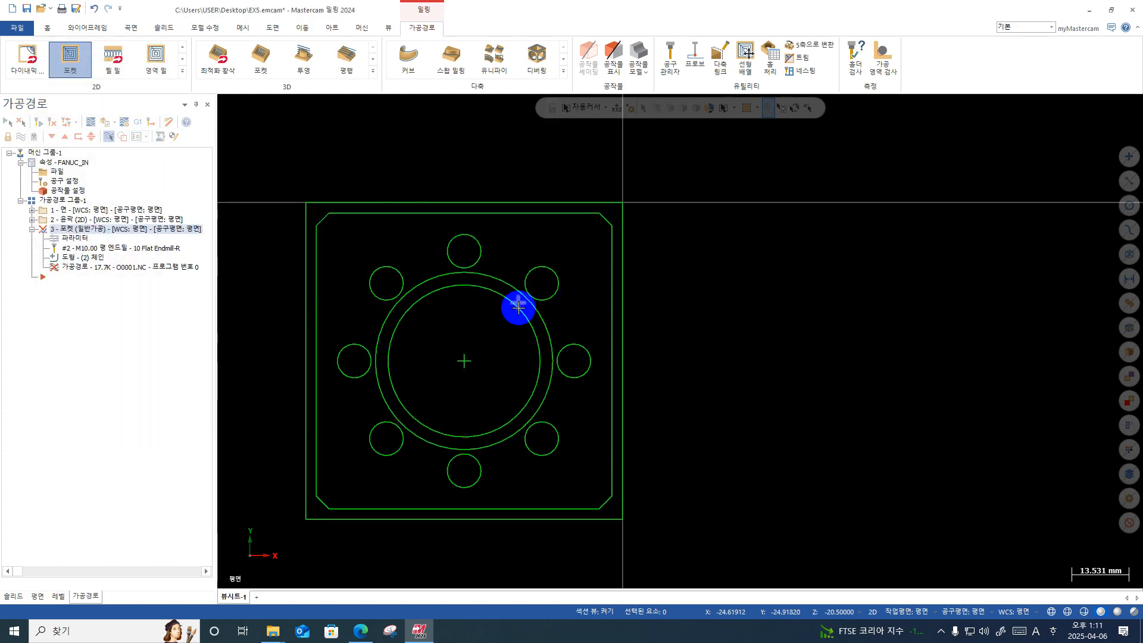
{"action": "key", "text": "Escape"}
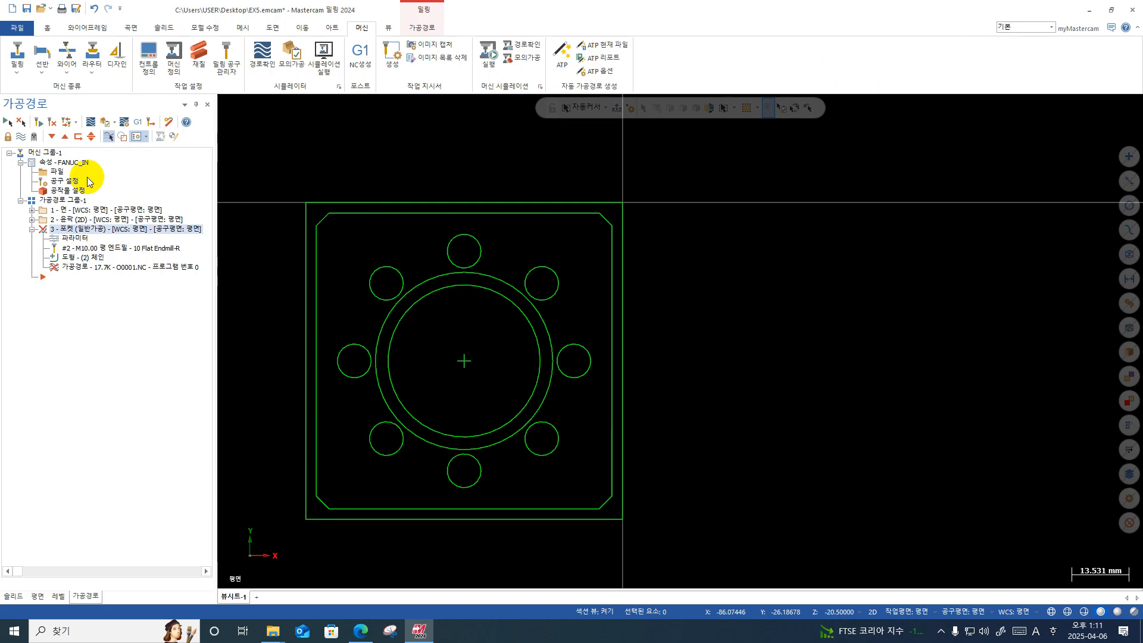
Step: Regenerate the pocket toolpath and backplot it to examine the entry and cutting passes in 3D
{"action": "left_click", "coordinate": [104, 123]}
{"action": "left_click", "coordinate": [90, 123]}
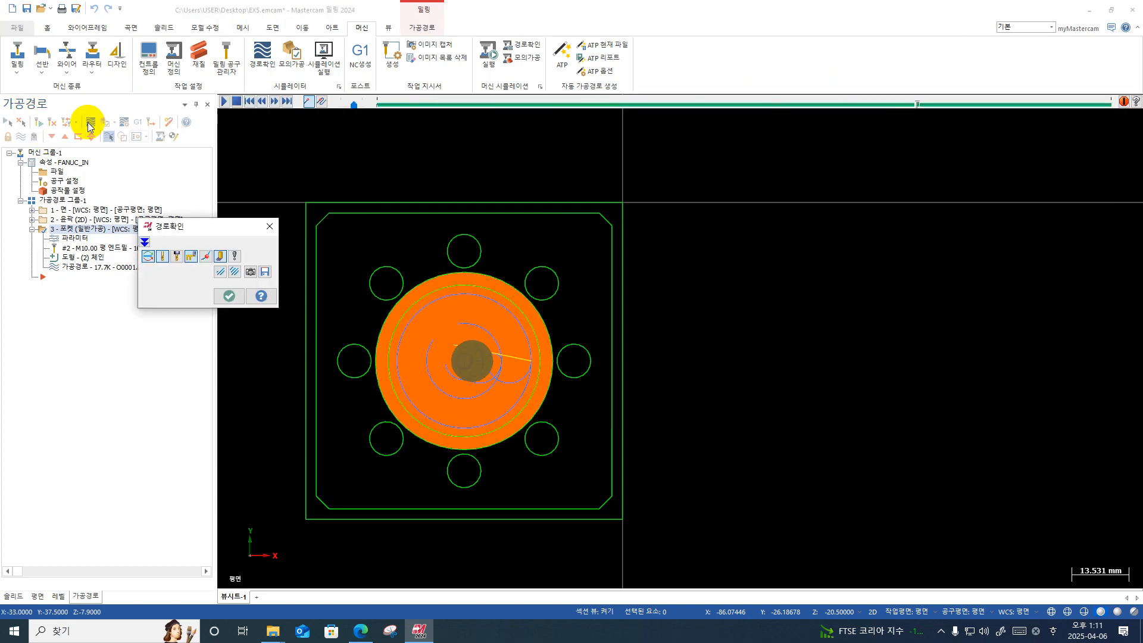
{"action": "middle_click_drag", "start_coordinate": [532, 357], "coordinate": [471, 256]}
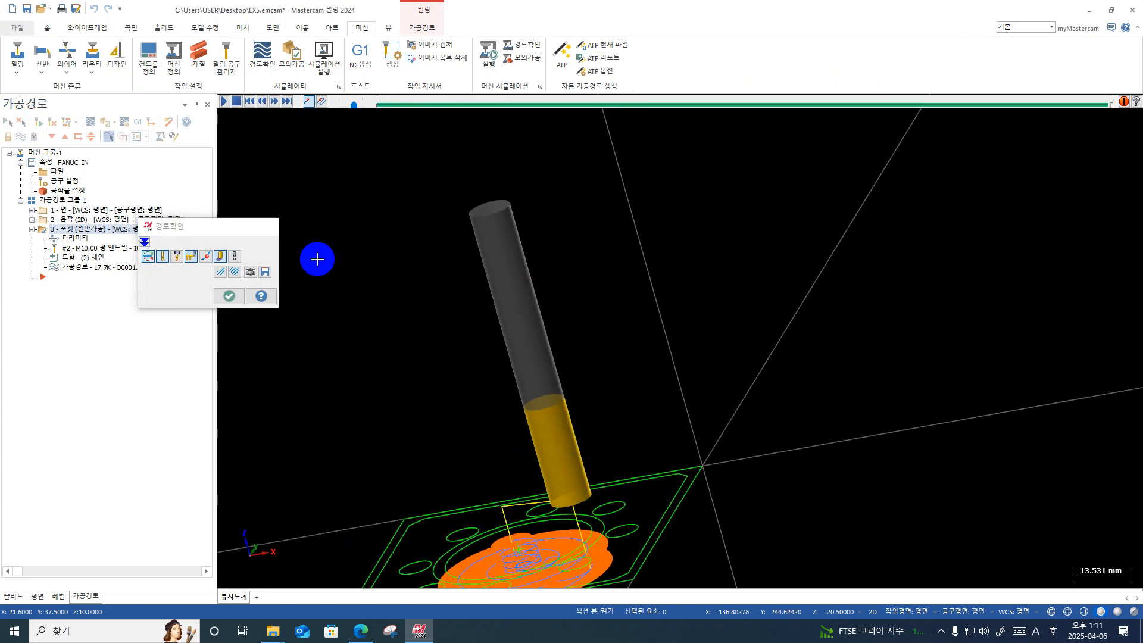
Step: Replay the bore pocket's backplot through to its end and examine the complete toolpath from several angles
{"action": "key", "text": "Escape"}
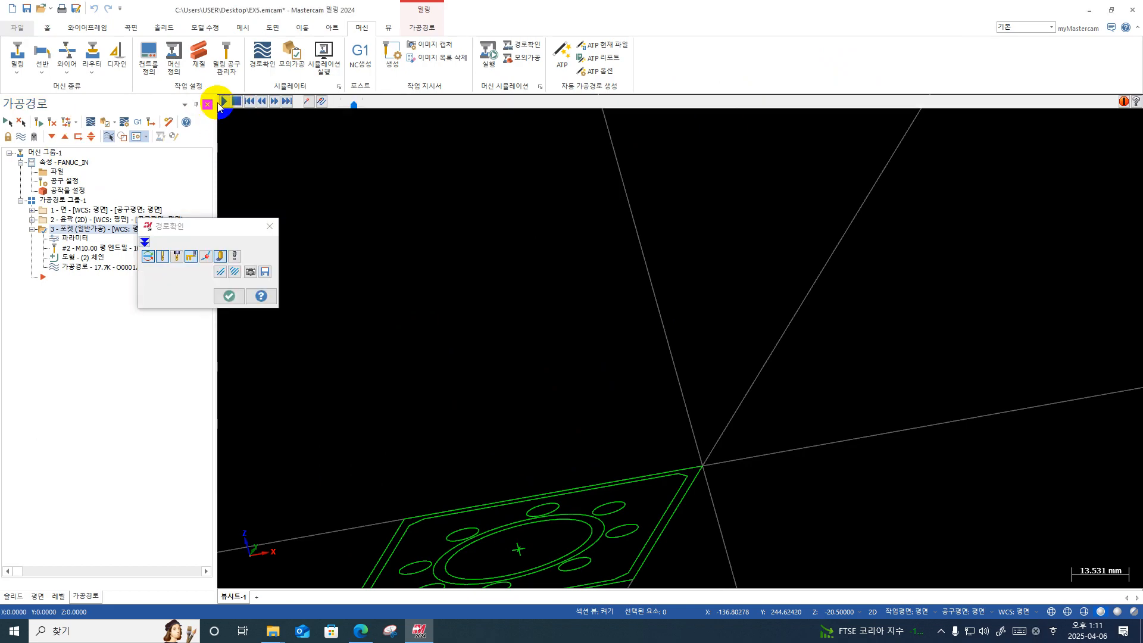
{"action": "left_click", "coordinate": [223, 101]}
{"action": "scroll", "coordinate": [490, 309], "scroll_direction": "down", "scroll_amount": 1}
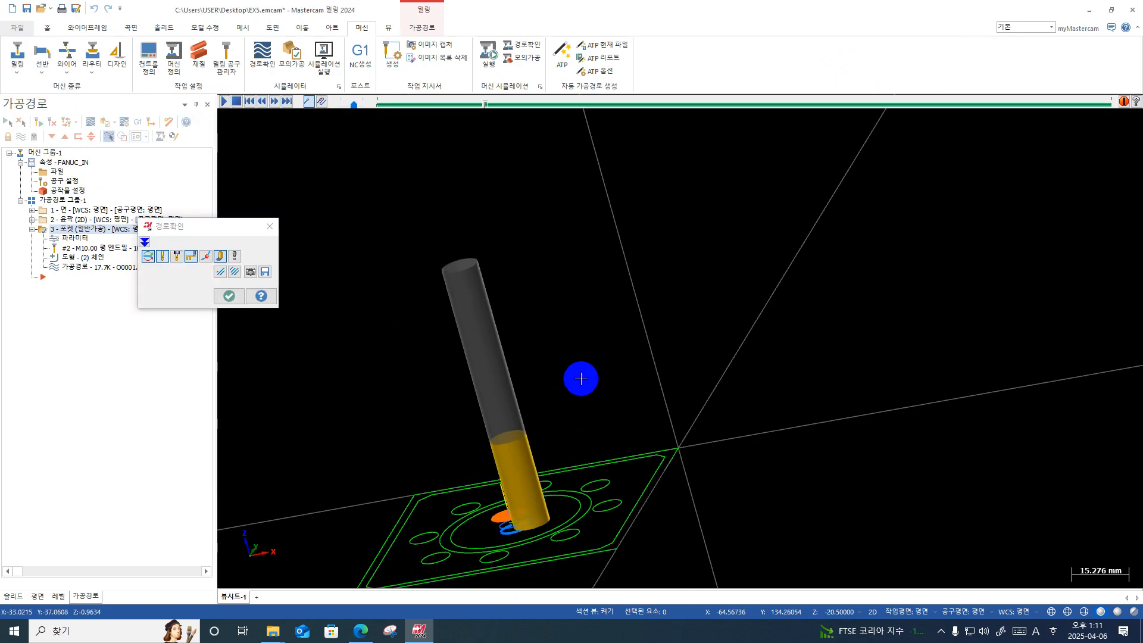
{"action": "scroll", "coordinate": [582, 384], "scroll_direction": "down", "scroll_amount": 1}
{"action": "left_click", "coordinate": [287, 102]}
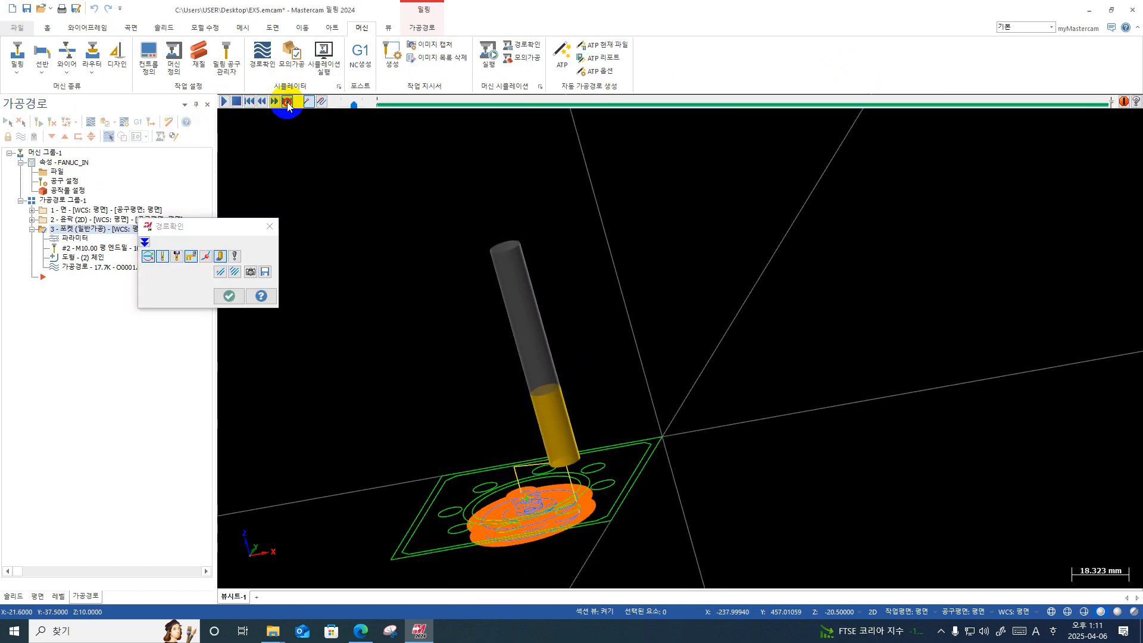
{"action": "middle_click_drag", "start_coordinate": [369, 255], "coordinate": [705, 490]}
{"action": "right_click", "coordinate": [691, 299]}
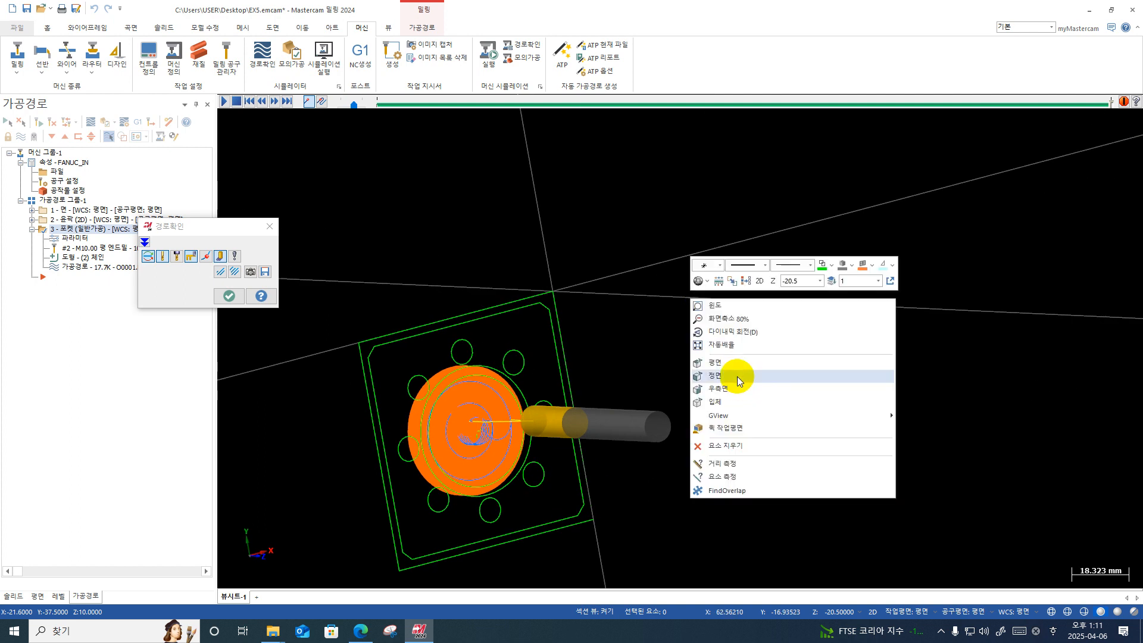
{"action": "left_click", "coordinate": [731, 373]}
{"action": "left_click", "coordinate": [219, 295]}
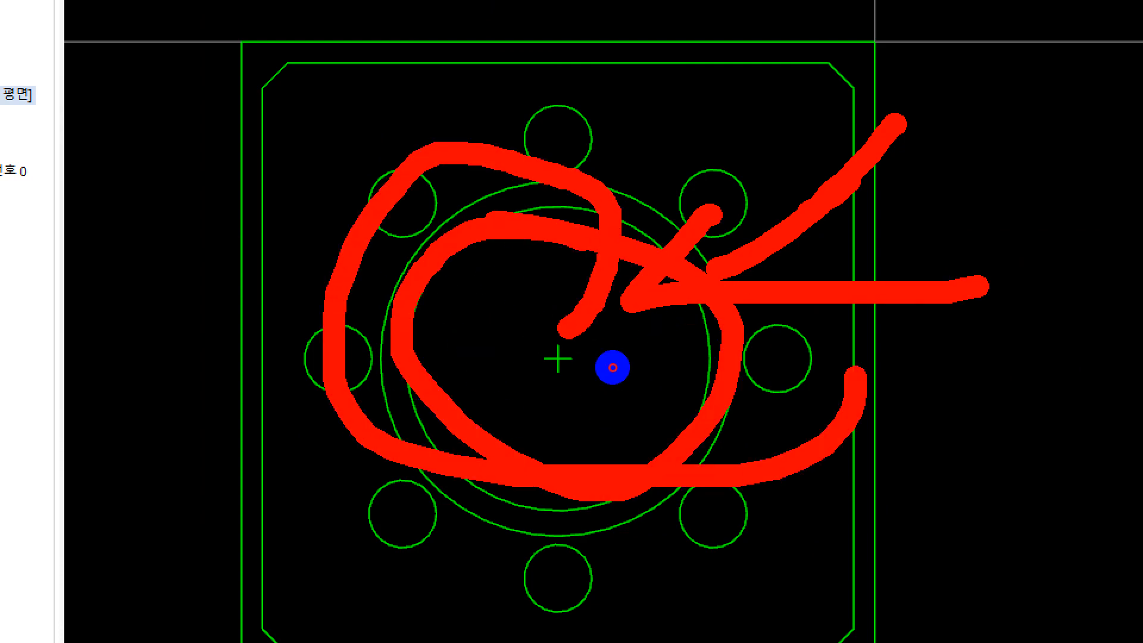
{"action": "key", "text": "Escape"}
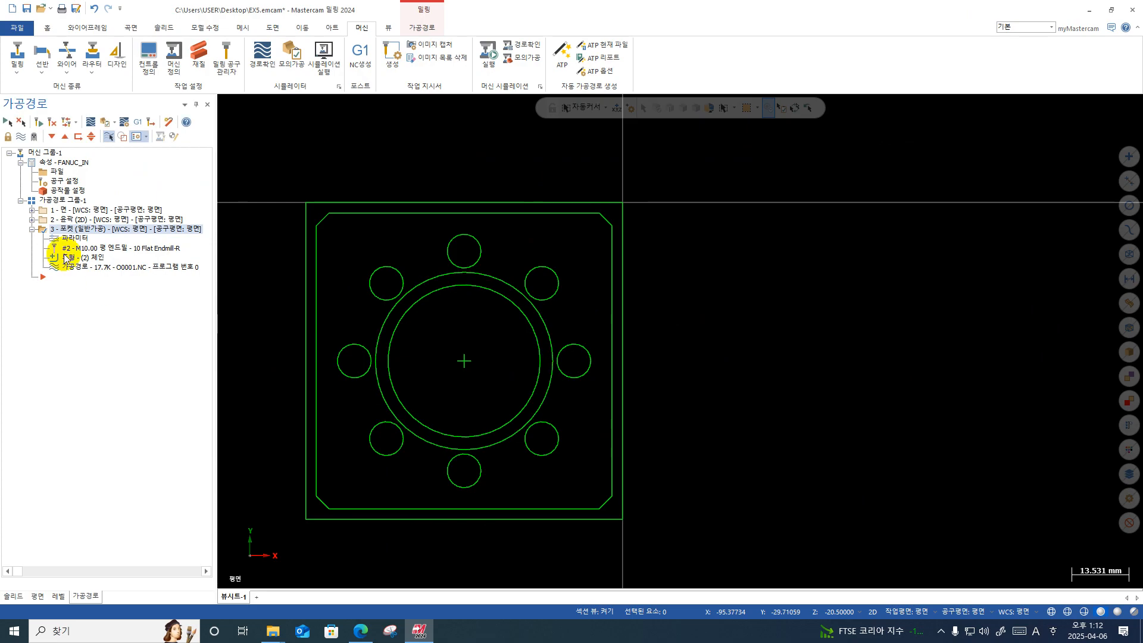
Step: Create a second pocket operation using the centre point and the inner of the two concentric circles as its chains
{"action": "left_click", "coordinate": [33, 228]}
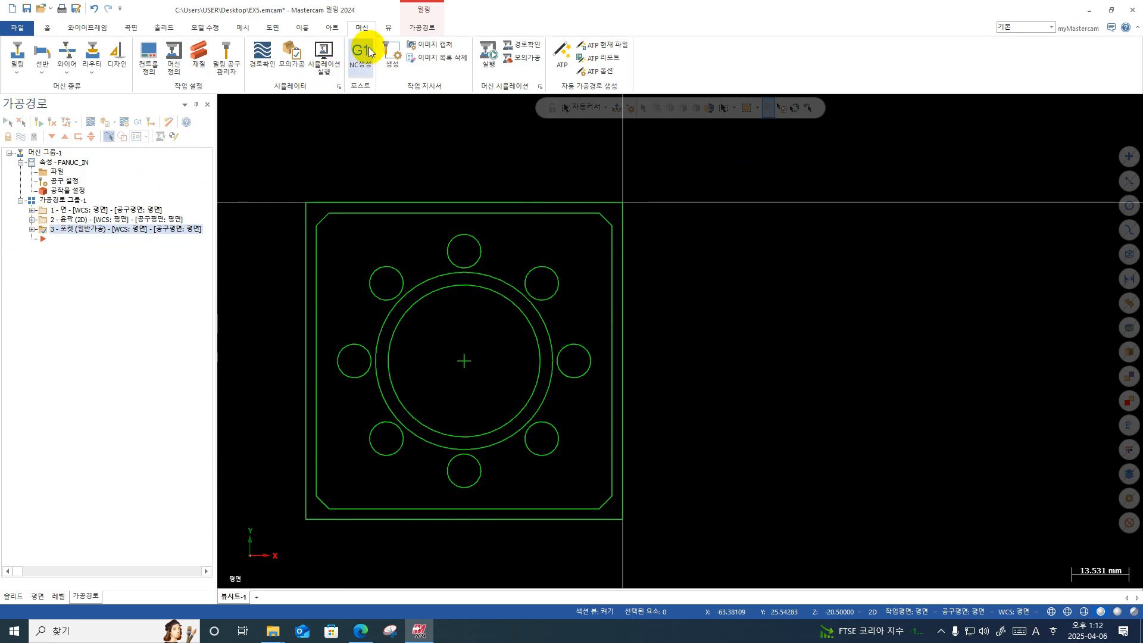
{"action": "left_click", "coordinate": [422, 27]}
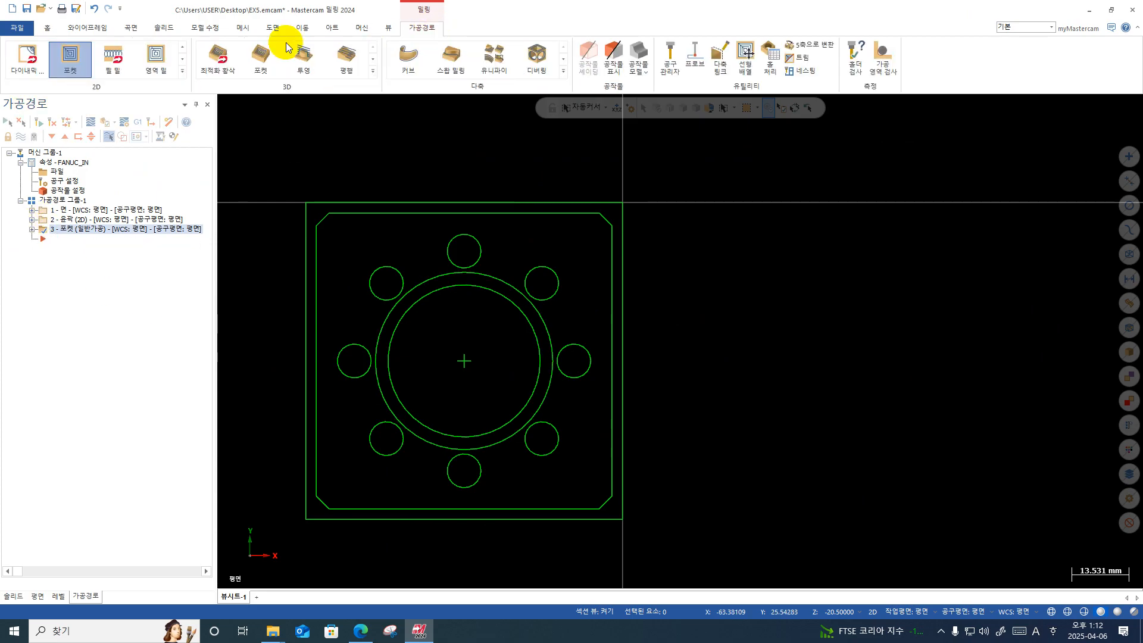
{"action": "left_click", "coordinate": [70, 57]}
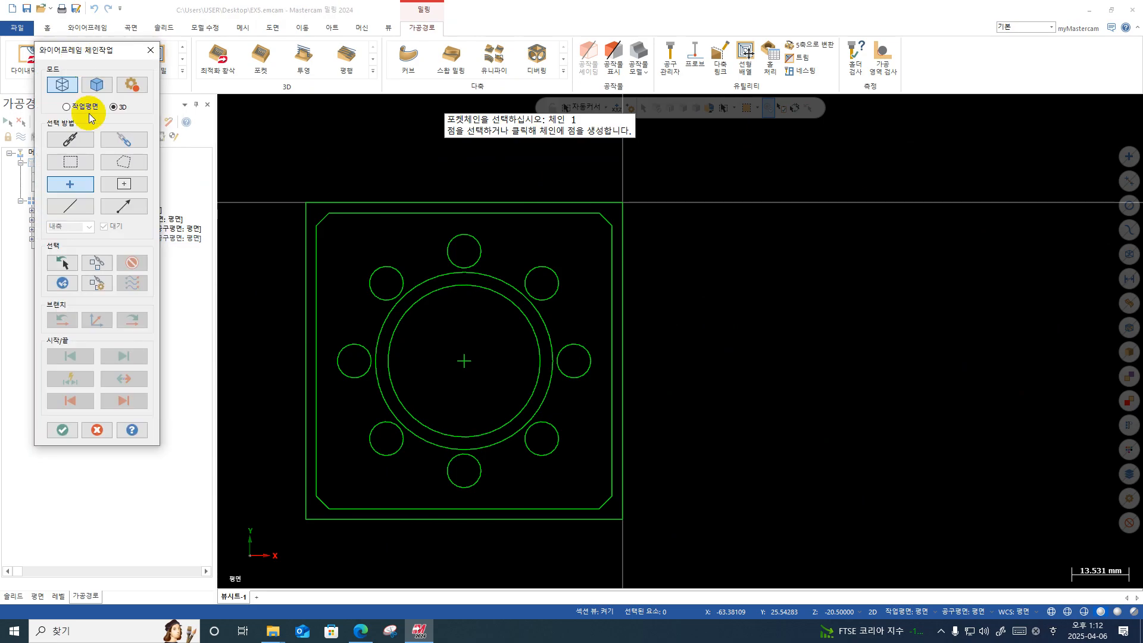
{"action": "left_click", "coordinate": [71, 184]}
{"action": "left_click", "coordinate": [465, 361]}
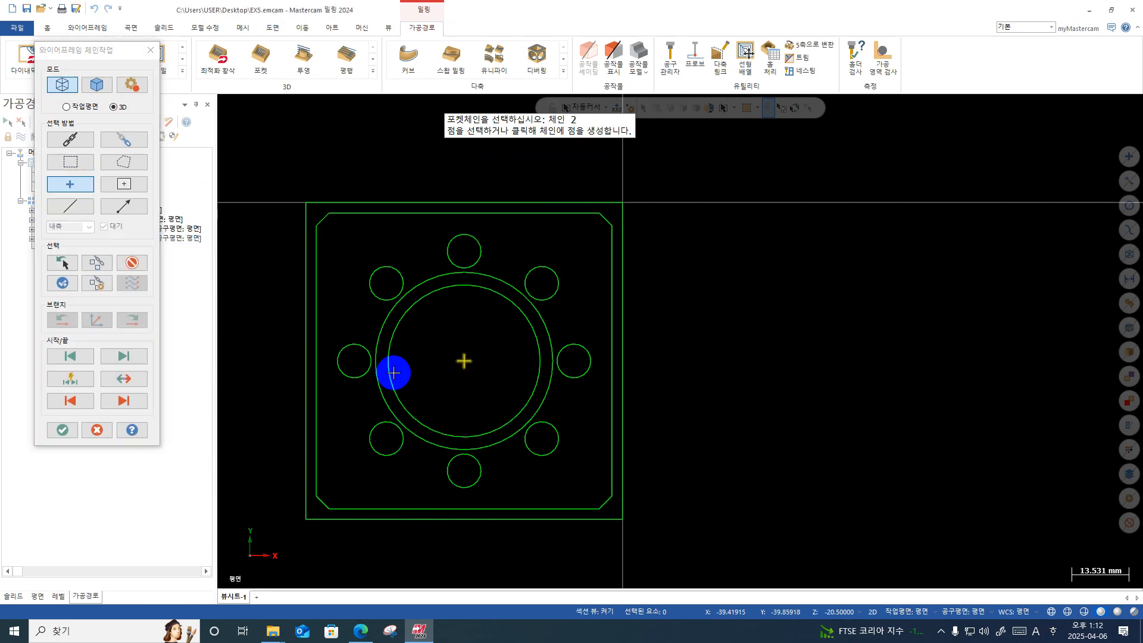
{"action": "left_click", "coordinate": [71, 140]}
{"action": "left_click", "coordinate": [496, 300]}
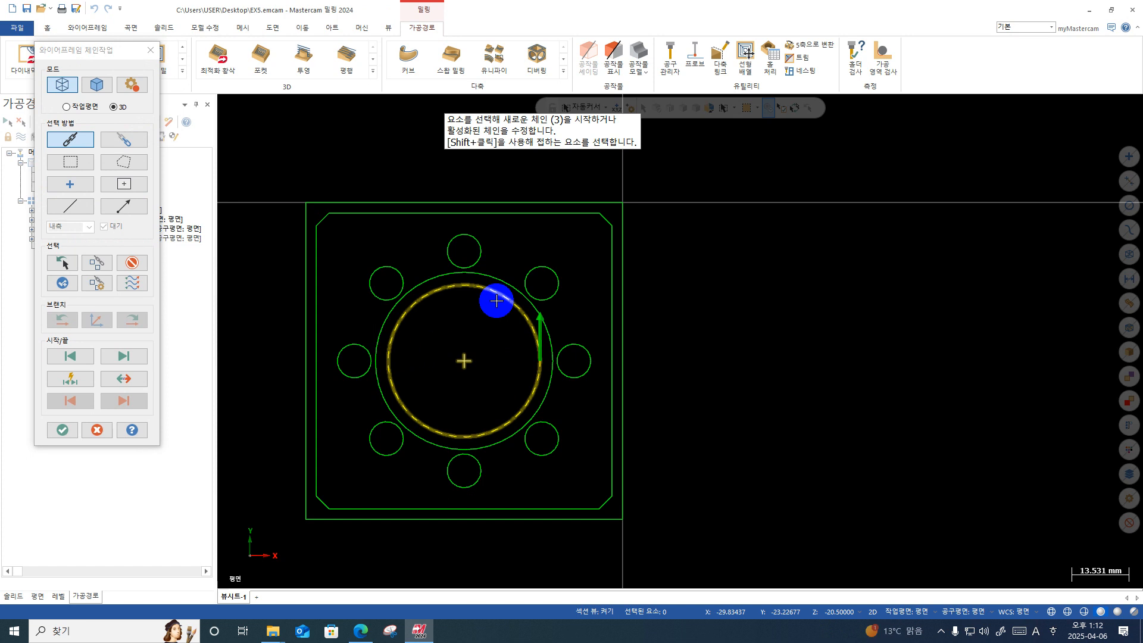
{"action": "left_click", "coordinate": [62, 429]}
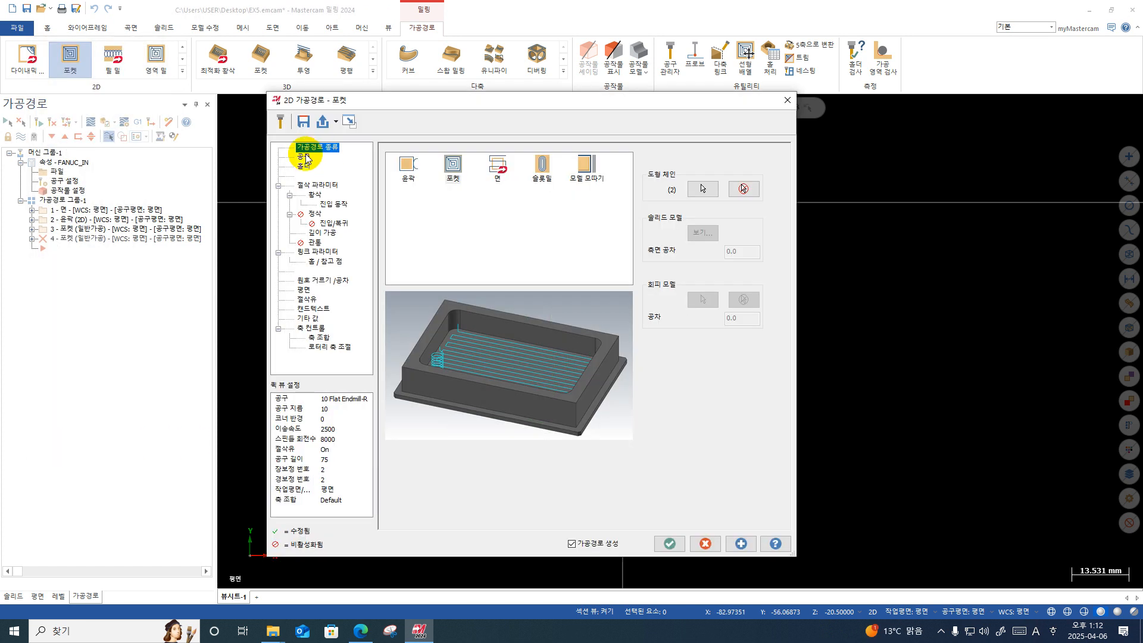
Step: Set the second pocket's top of stock (재료상단) to -8 and machining depth (가공깊이) to -21, and accept the operation
{"action": "left_click", "coordinate": [304, 157]}
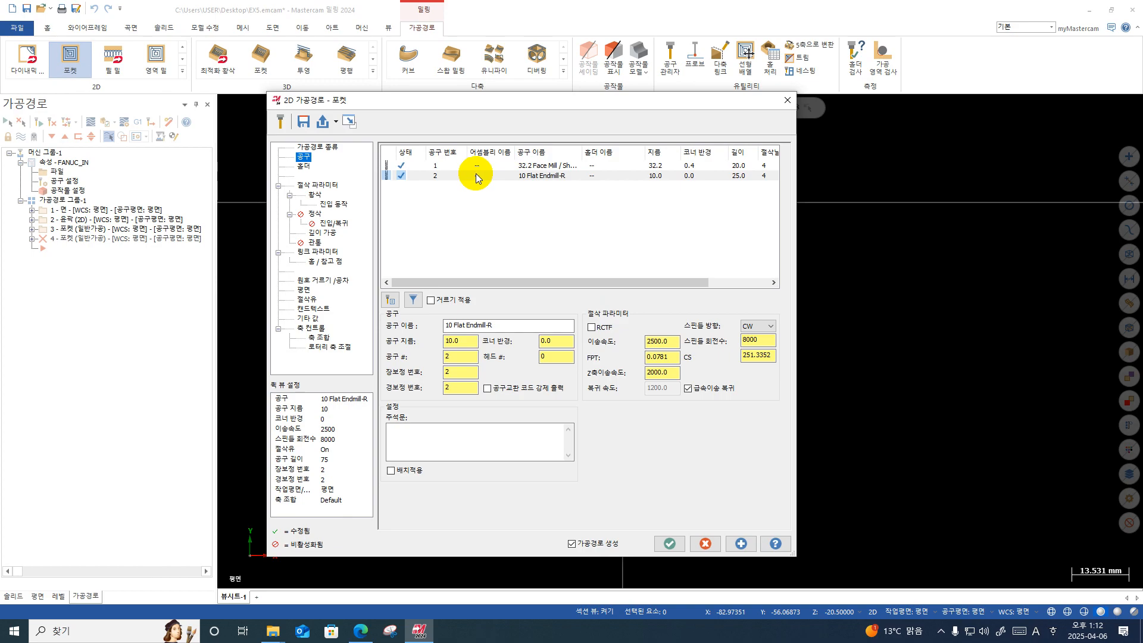
{"action": "left_click", "coordinate": [335, 186]}
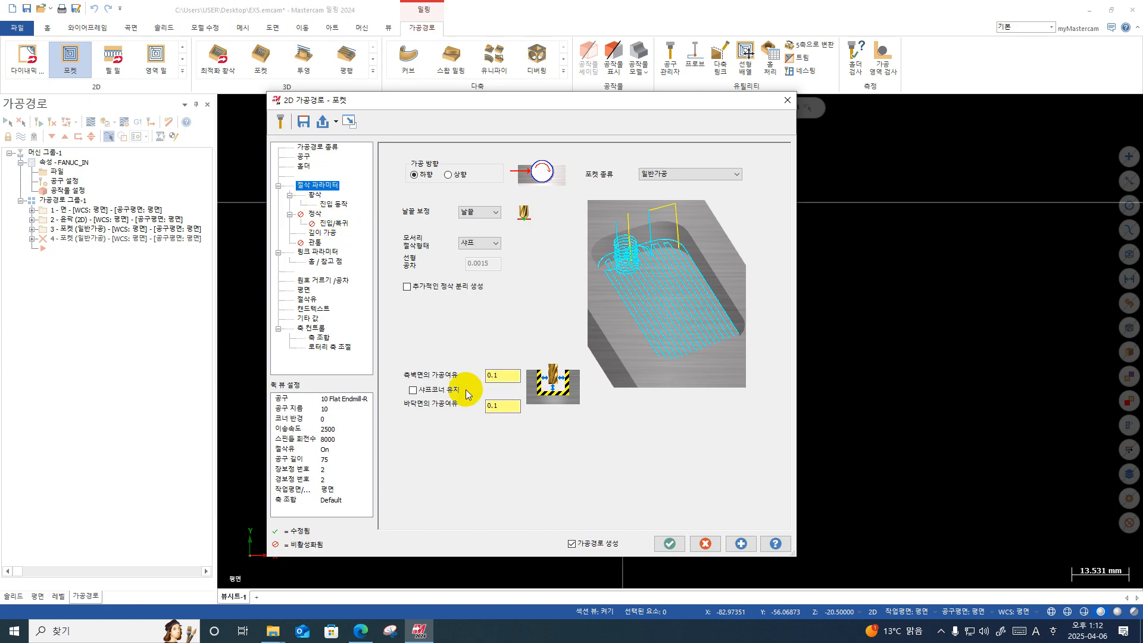
{"action": "left_click", "coordinate": [314, 194]}
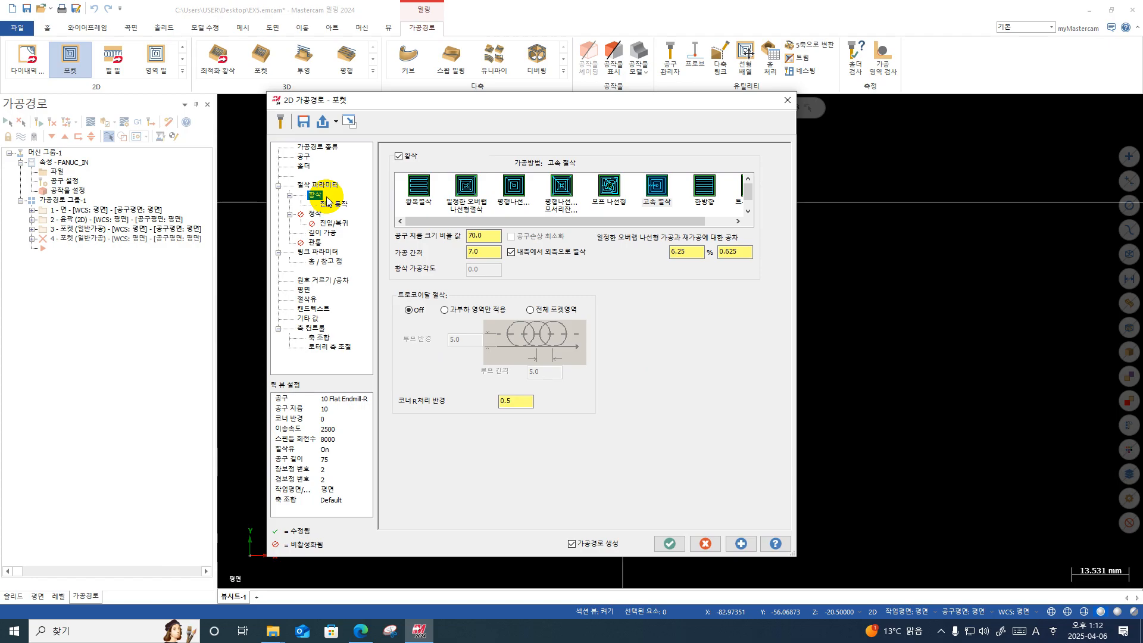
{"action": "left_click", "coordinate": [322, 233]}
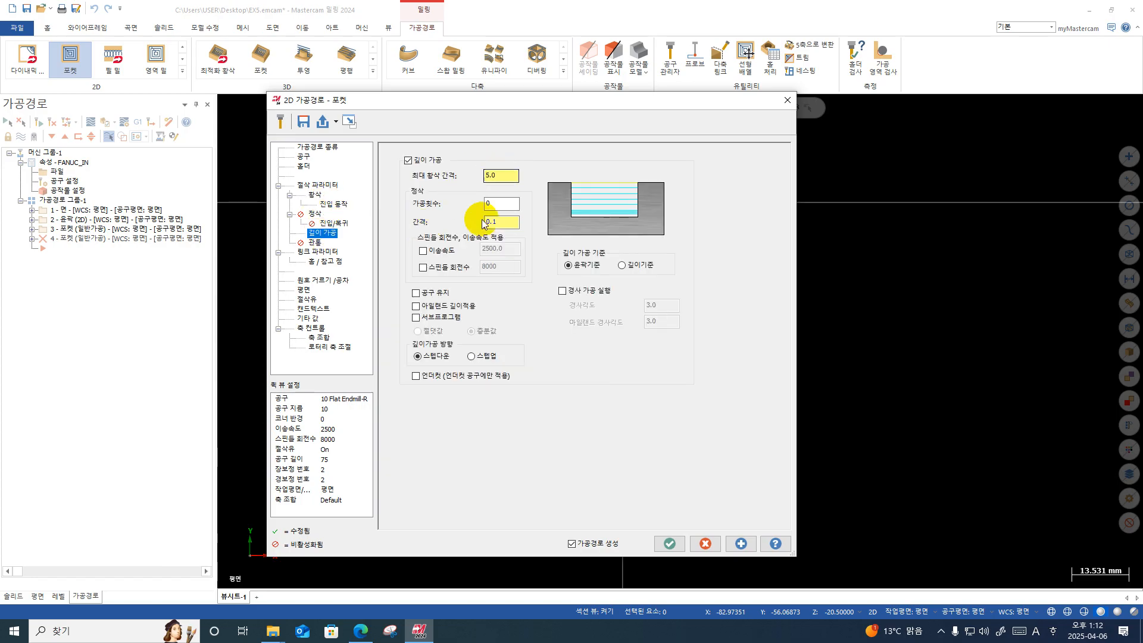
{"action": "left_click", "coordinate": [318, 251]}
{"action": "left_click", "coordinate": [597, 348]}
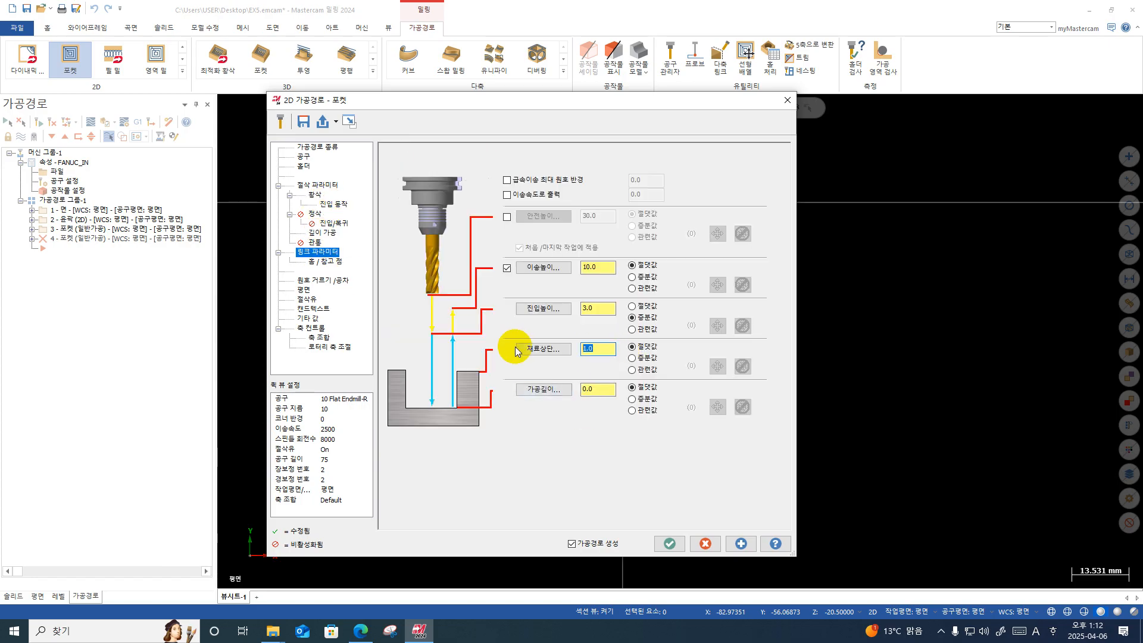
{"action": "left_click", "coordinate": [597, 389]}
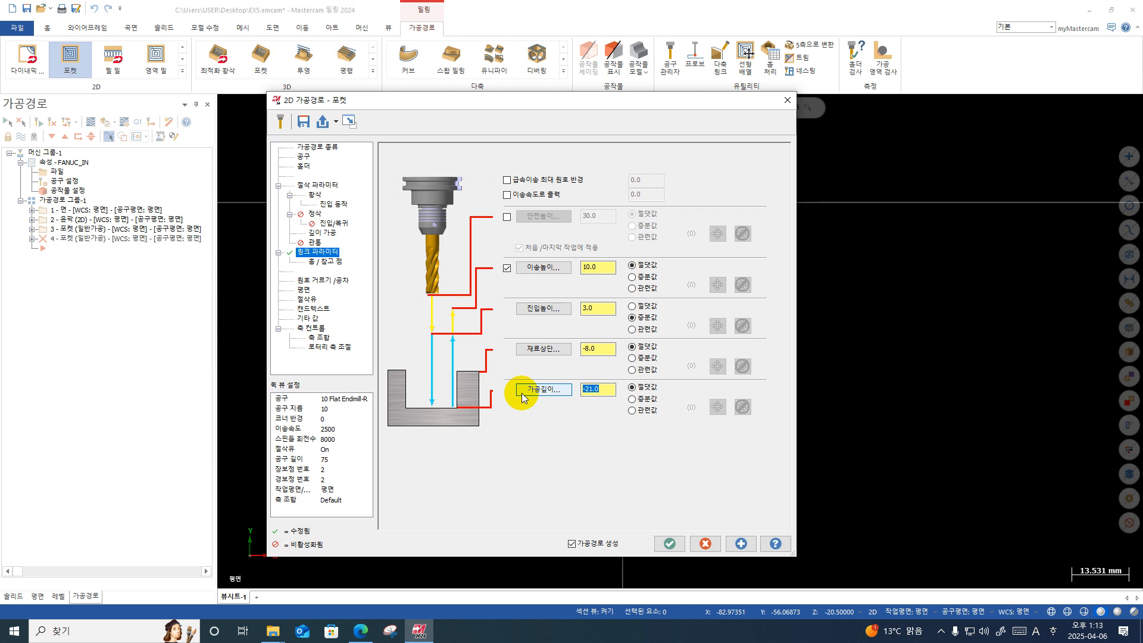
{"action": "left_click", "coordinate": [673, 543]}
Step: Backplot the second pocket toolpath and examine its stepped depth passes in 3D
{"action": "left_click", "coordinate": [92, 125]}
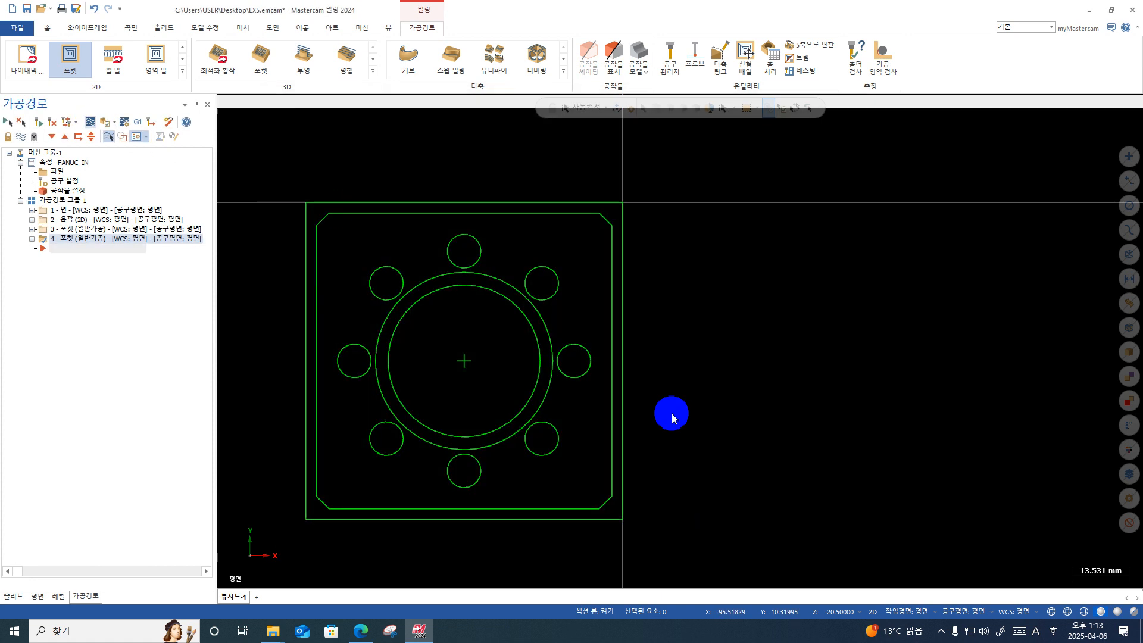
{"action": "left_click", "coordinate": [223, 101]}
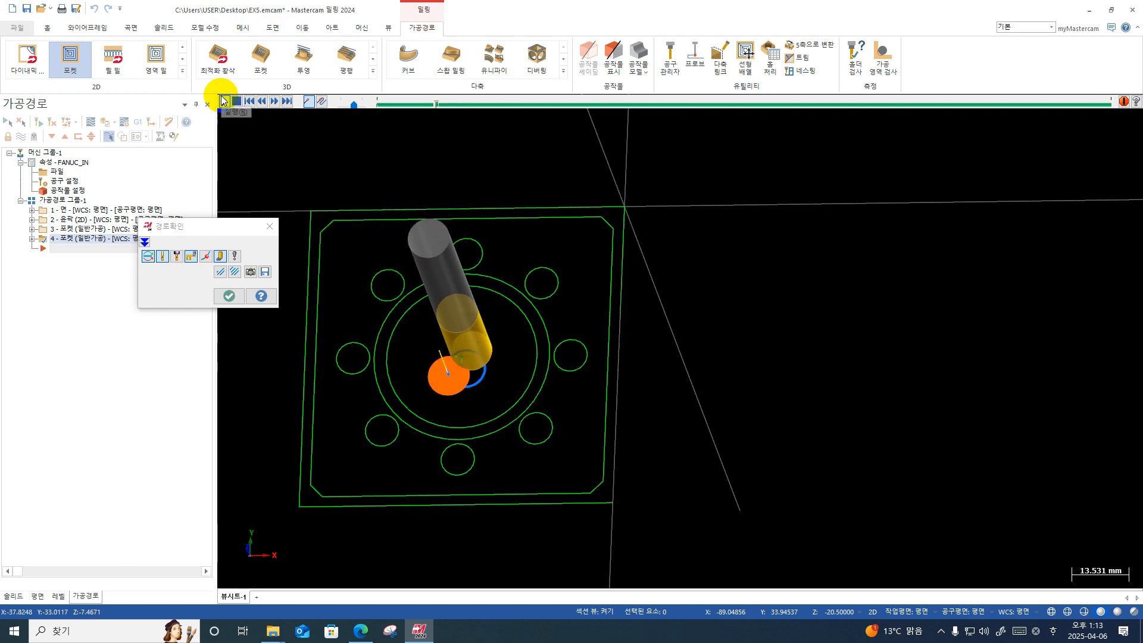
{"action": "middle_click_drag", "start_coordinate": [520, 435], "coordinate": [517, 368]}
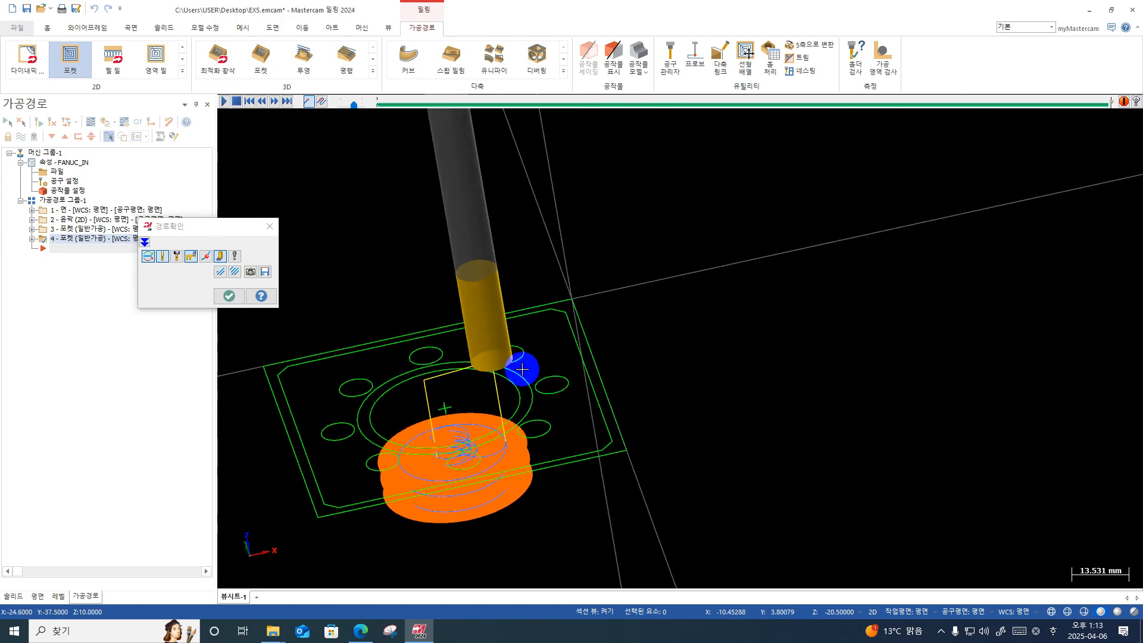
{"action": "left_click", "coordinate": [216, 298]}
{"action": "right_click", "coordinate": [581, 204]}
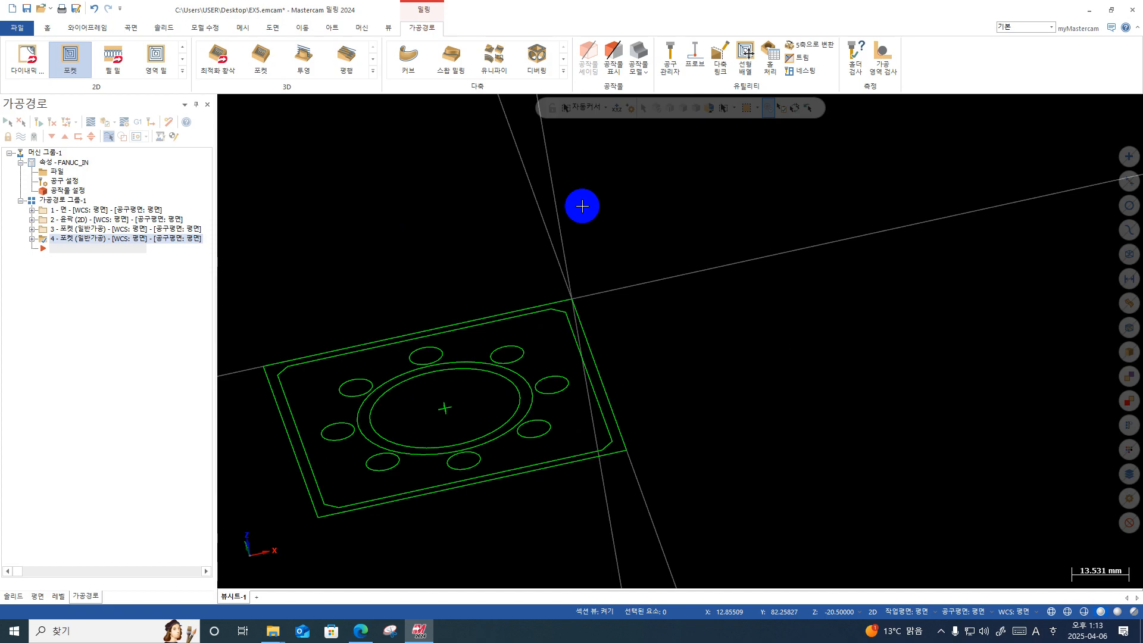
{"action": "left_click", "coordinate": [609, 263]}
Step: Verify all four operations in the solid machining simulation, inspect the stepped bore, and return to the plan view
{"action": "left_click", "coordinate": [61, 200]}
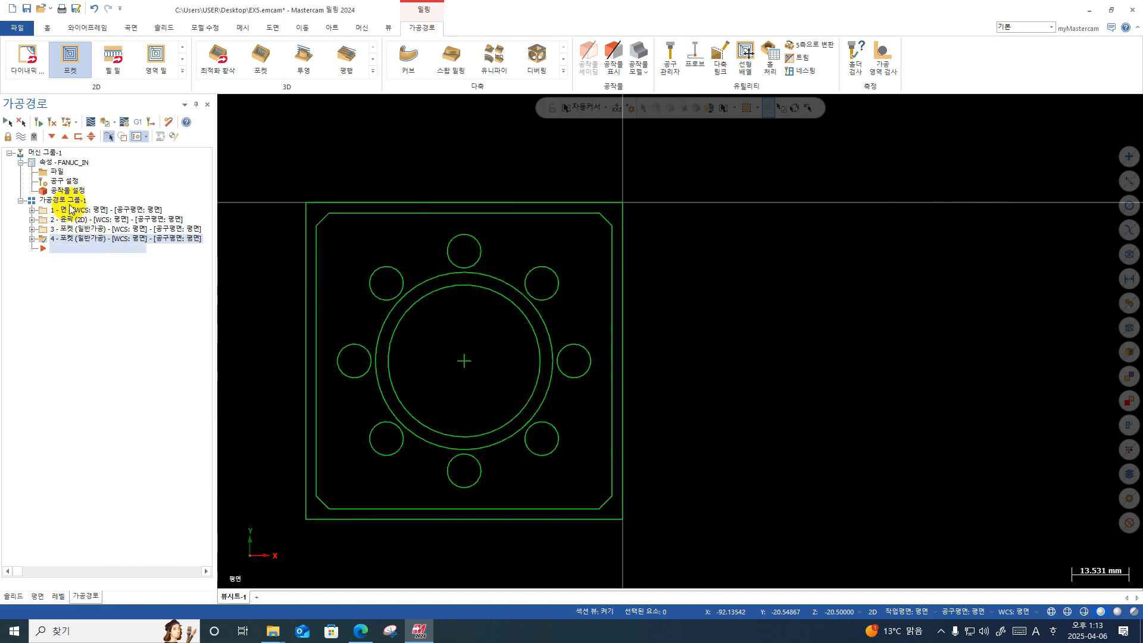
{"action": "left_click", "coordinate": [108, 121]}
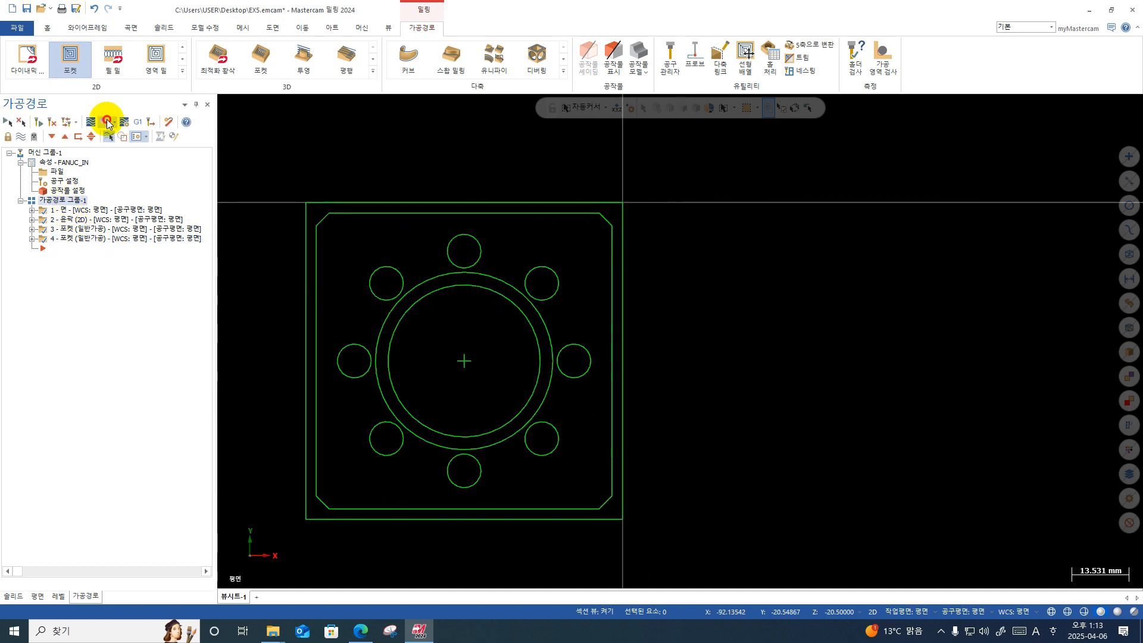
{"action": "middle_click_drag", "start_coordinate": [492, 450], "coordinate": [456, 393]}
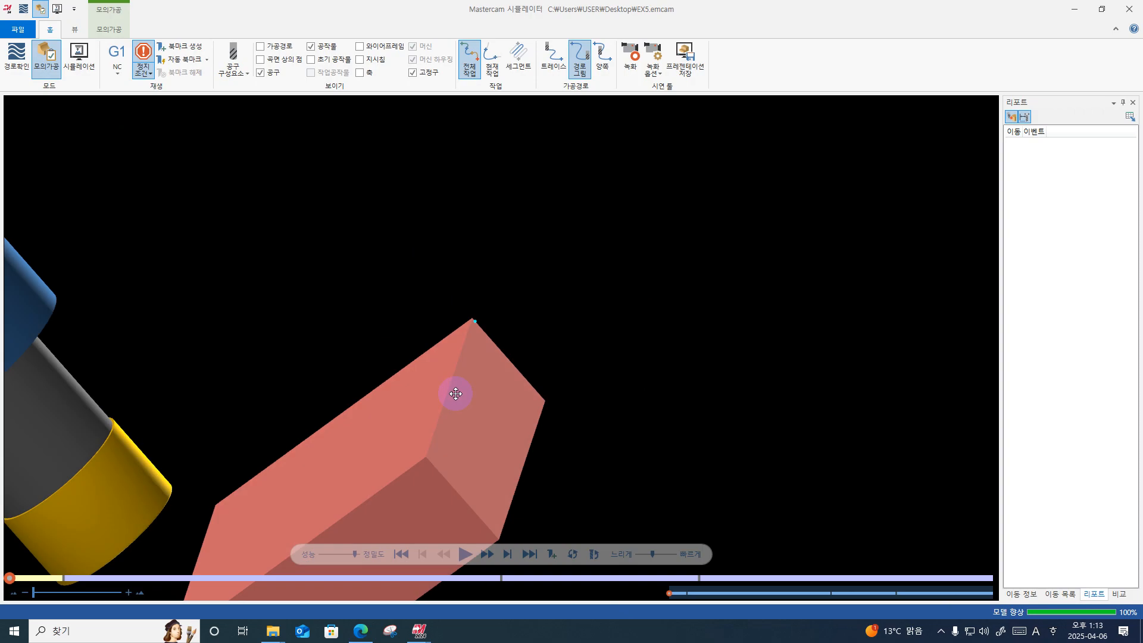
{"action": "scroll", "coordinate": [474, 439], "scroll_direction": "down", "scroll_amount": 2}
{"action": "left_click", "coordinate": [469, 554]}
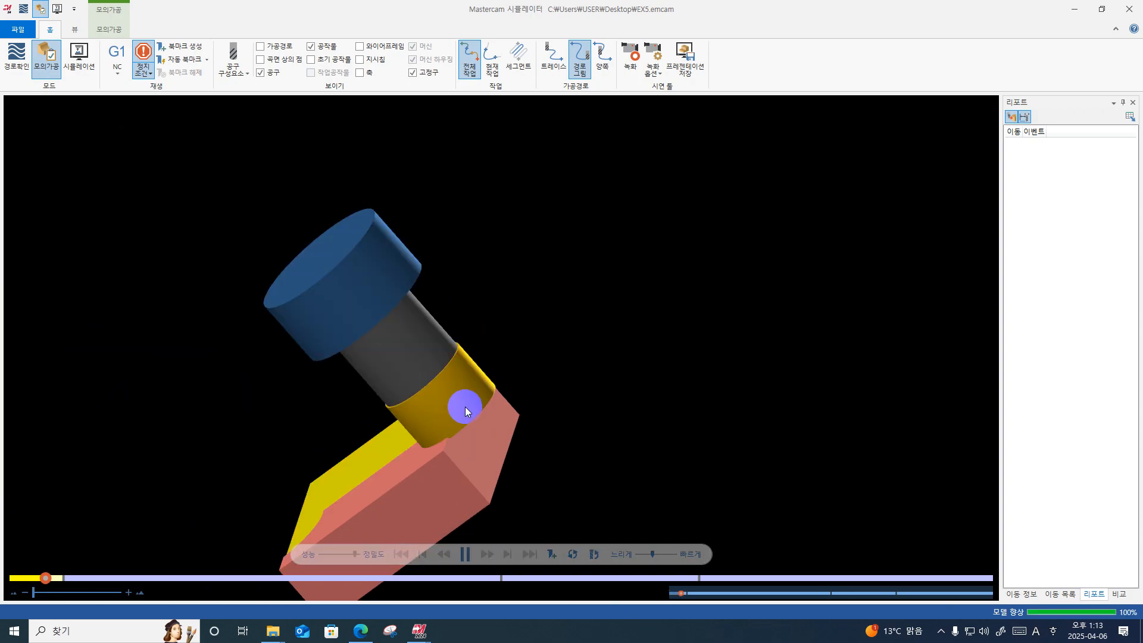
{"action": "left_click", "coordinate": [467, 553]}
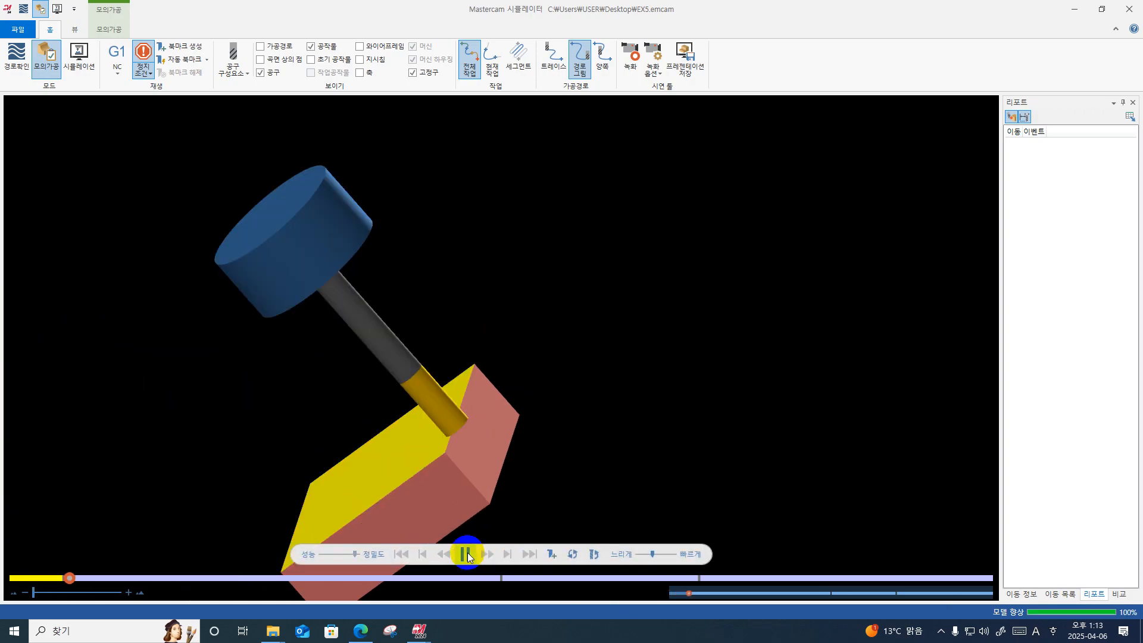
{"action": "mouse_move", "coordinate": [476, 519]}
{"action": "middle_mouse_down"}
{"action": "mouse_move", "coordinate": [543, 433]}
{"action": "mouse_move", "coordinate": [550, 401]}
{"action": "mouse_move", "coordinate": [475, 500]}
{"action": "middle_mouse_up"}
{"action": "middle_click_drag", "start_coordinate": [395, 465], "coordinate": [327, 454]}
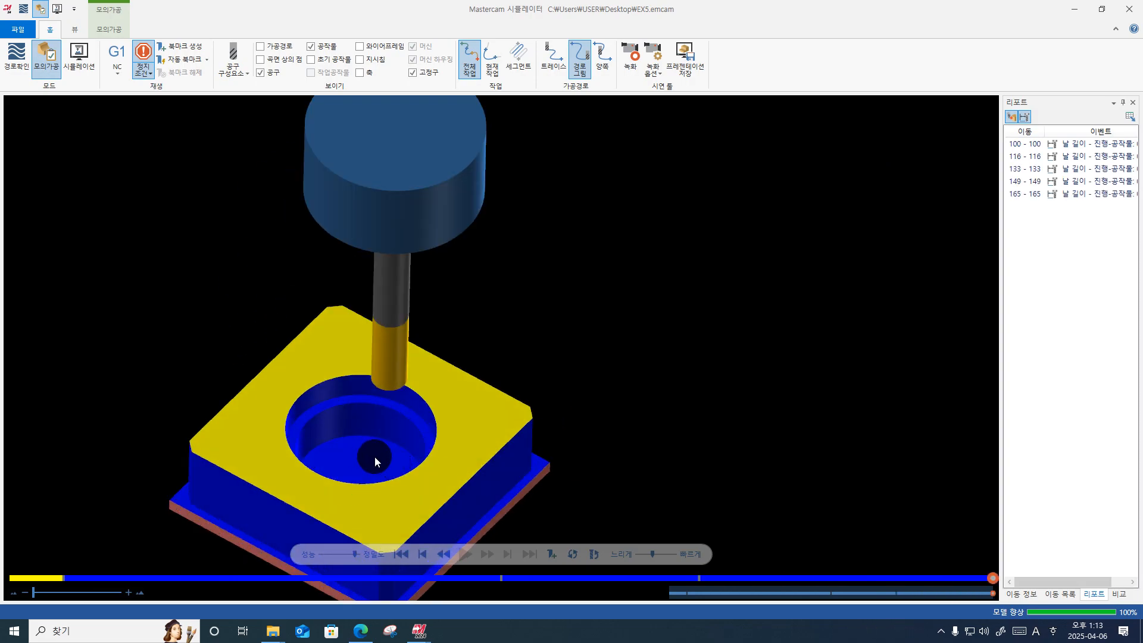
{"action": "left_click", "coordinate": [1129, 9]}
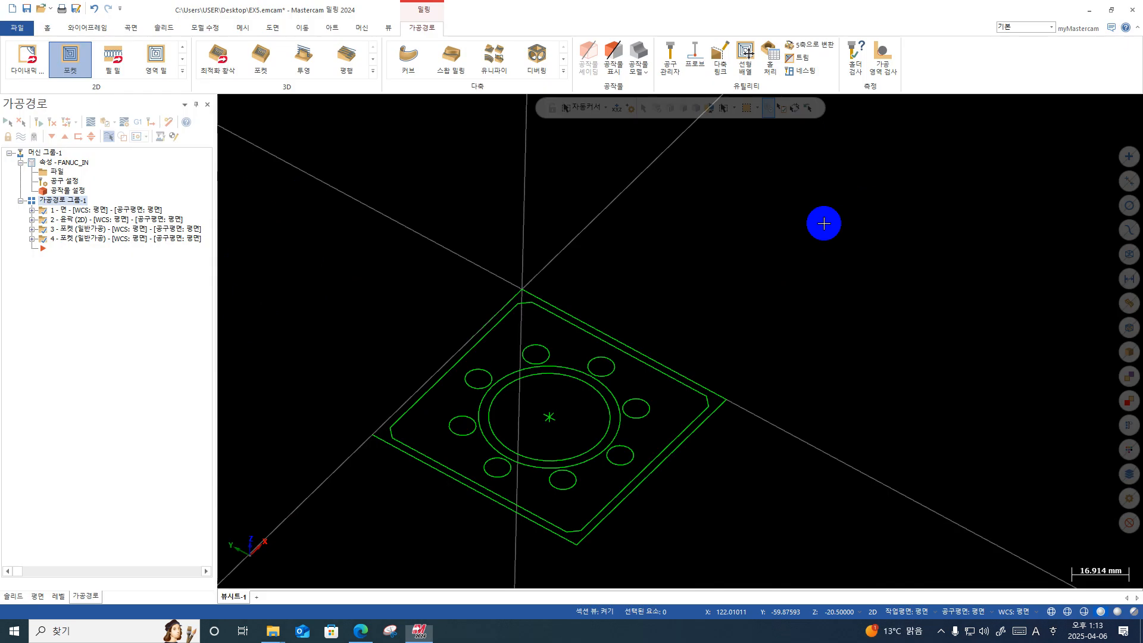
{"action": "right_click", "coordinate": [719, 324]}
{"action": "left_click", "coordinate": [719, 333]}
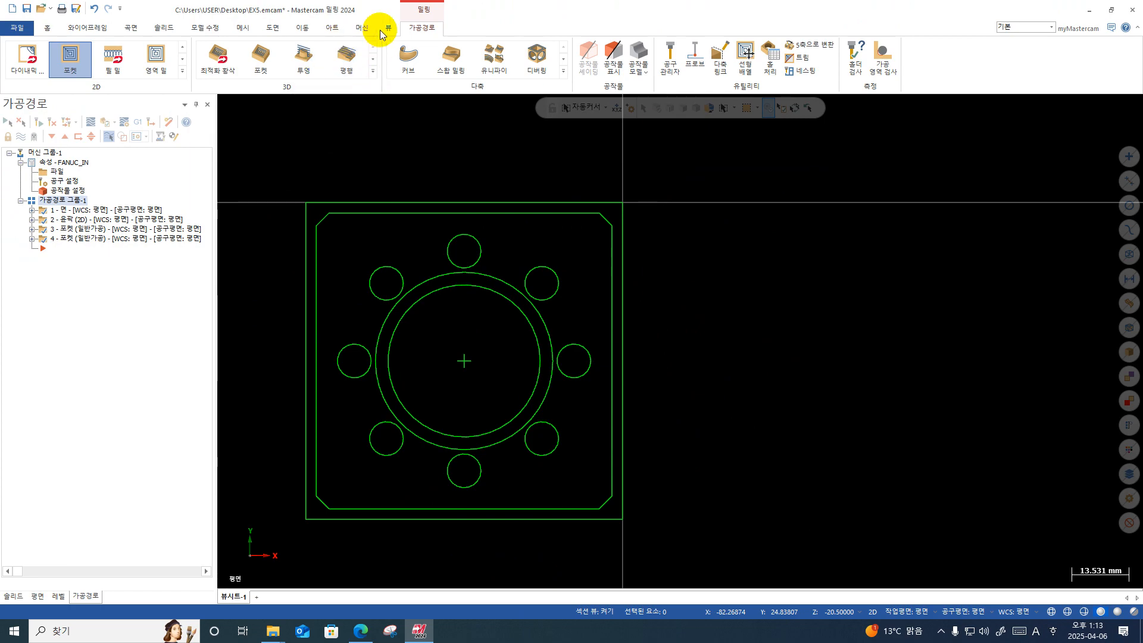
Step: Start a drill toolpath and select the eight 8 mm circles around the bore by matching one reference arc
{"action": "left_click", "coordinate": [183, 73]}
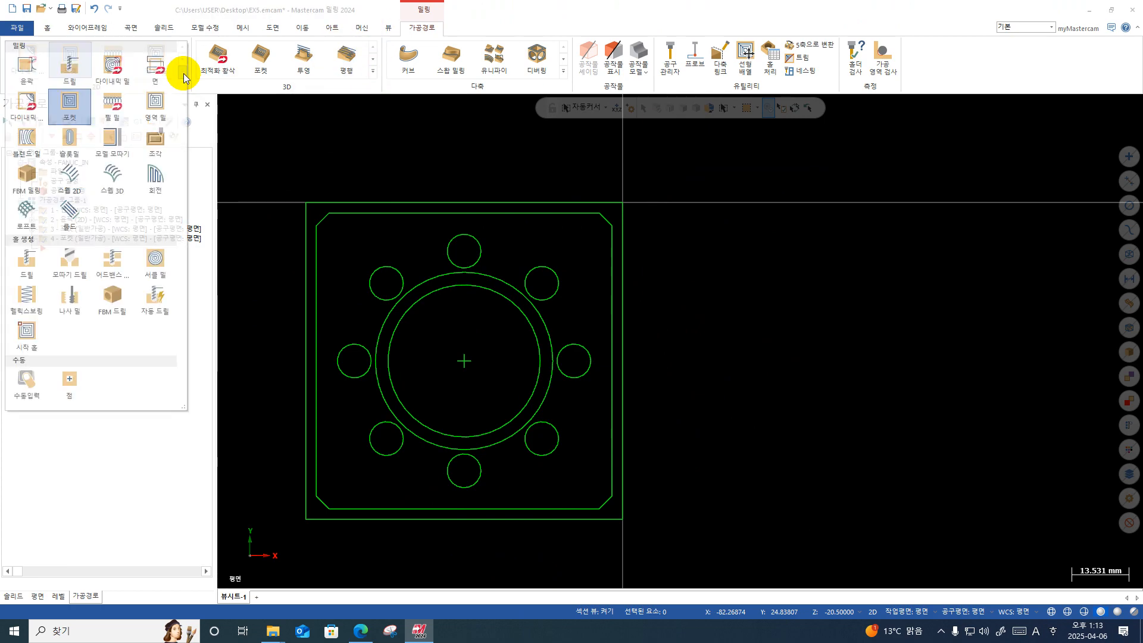
{"action": "left_click", "coordinate": [65, 74]}
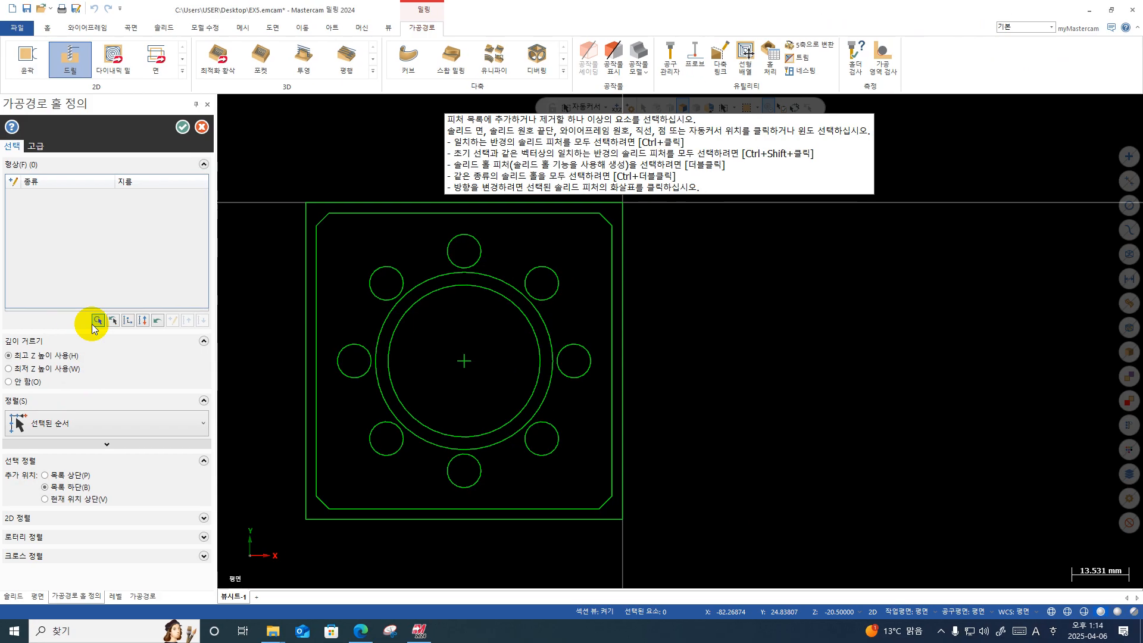
{"action": "left_click", "coordinate": [196, 313]}
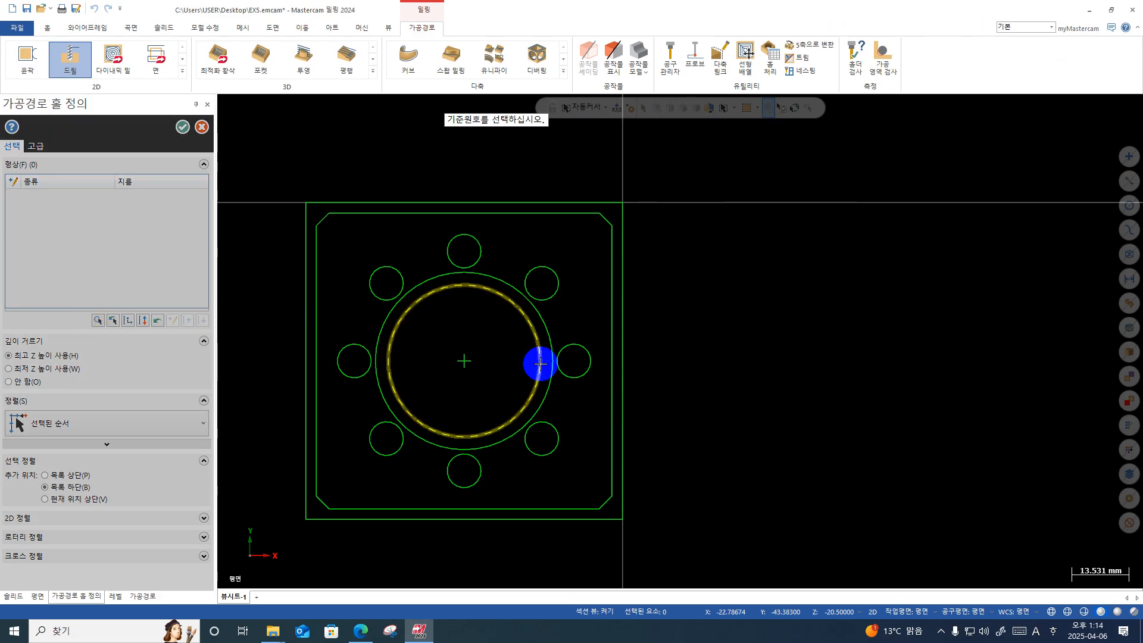
{"action": "left_click", "coordinate": [559, 298]}
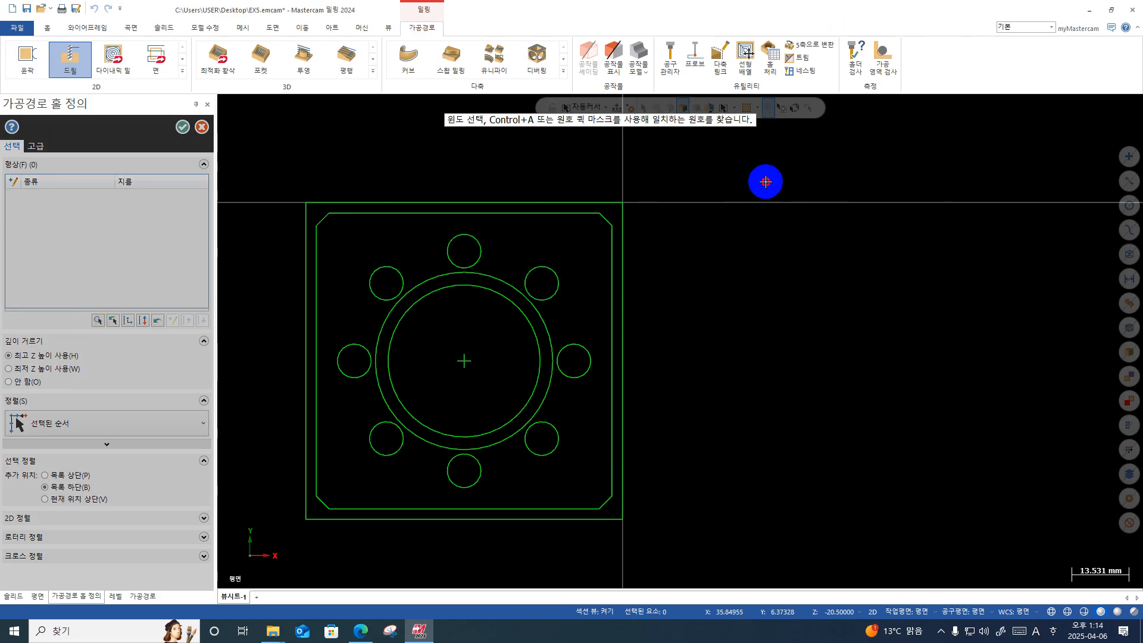
{"action": "left_click_drag", "start_coordinate": [768, 176], "coordinate": [286, 534]}
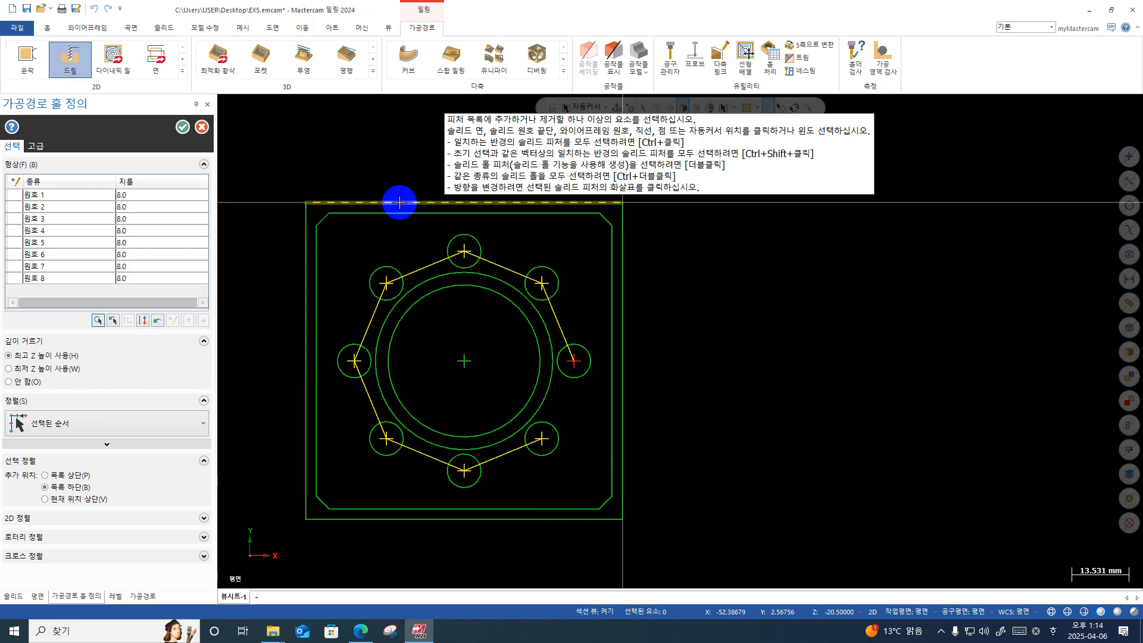
Step: Accept the eight-hole selection and start creating a chamfer mill (챔퍼밀) as the new tool for the drill operation
{"action": "left_click", "coordinate": [183, 128]}
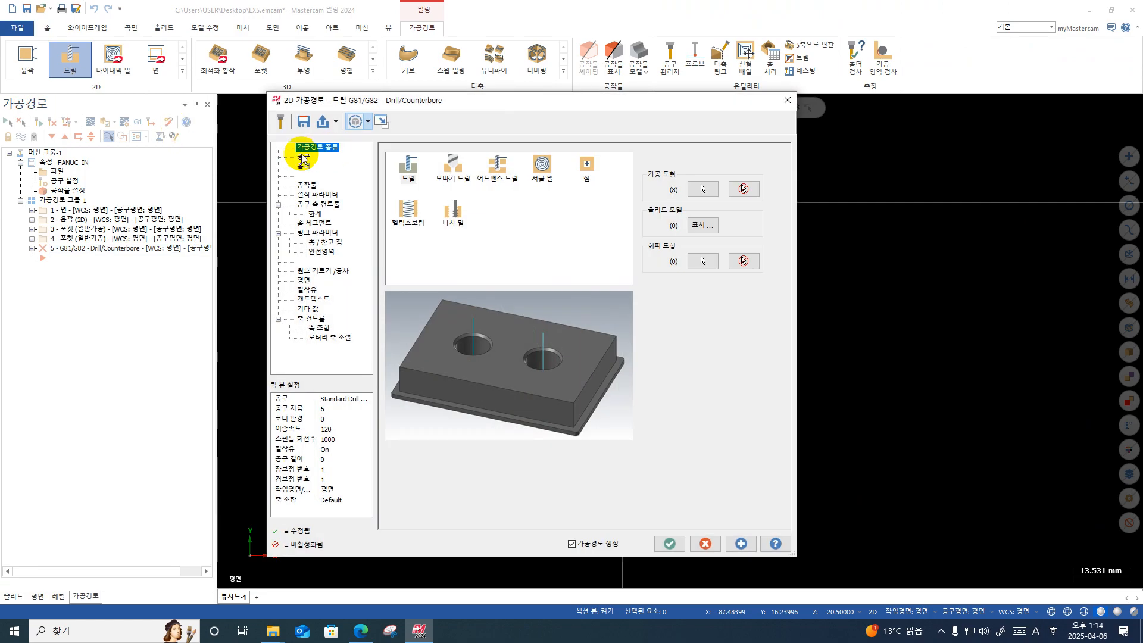
{"action": "left_click", "coordinate": [303, 157]}
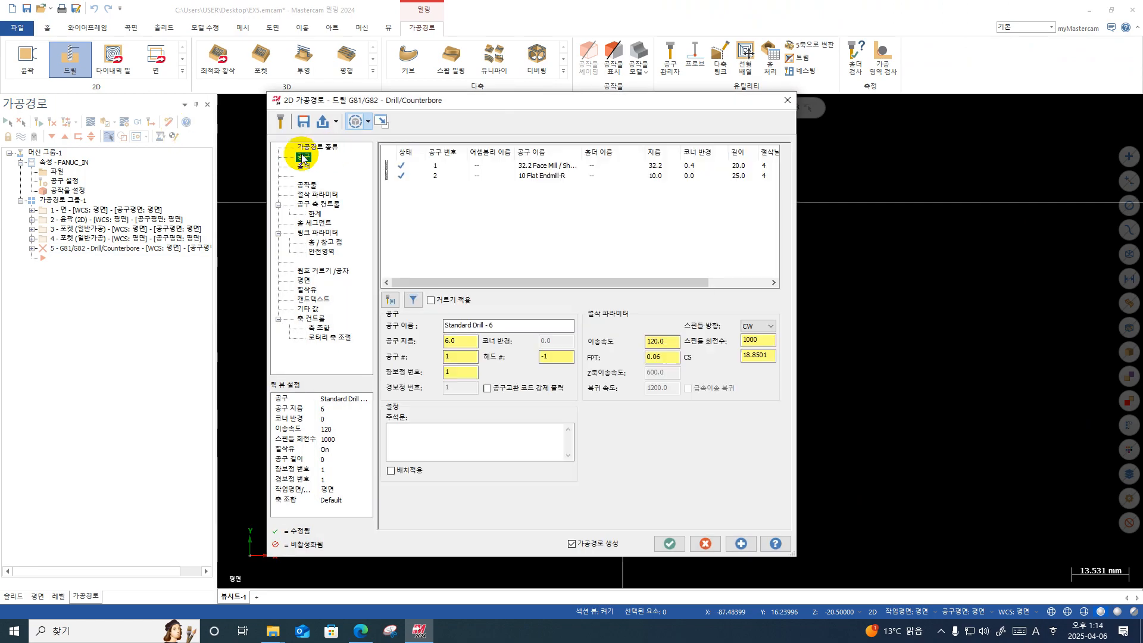
{"action": "right_click", "coordinate": [451, 212]}
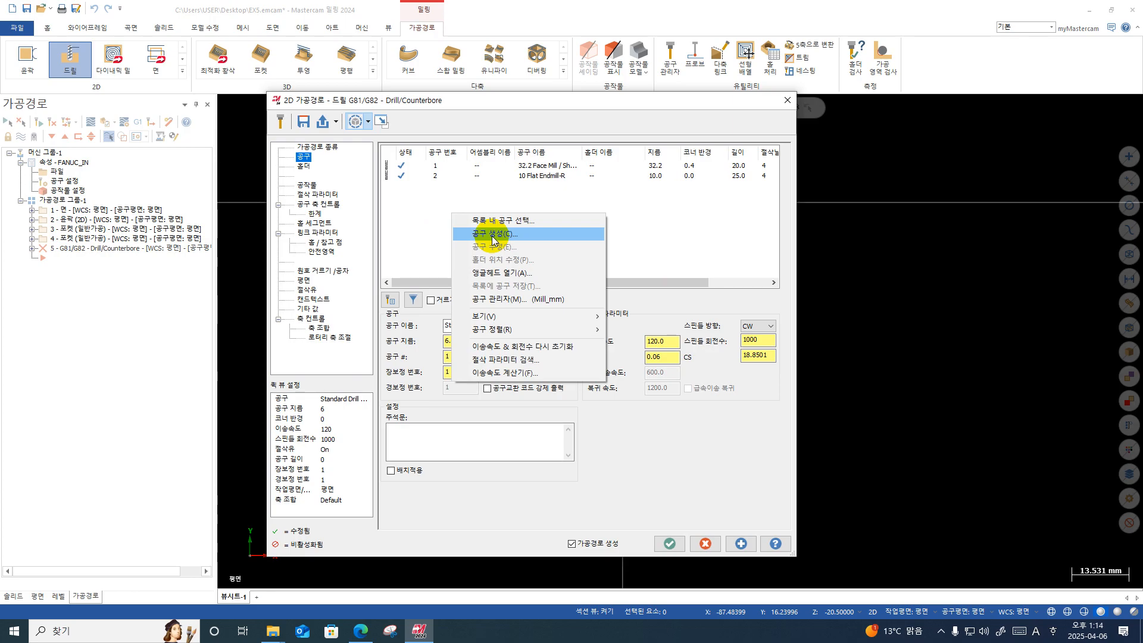
{"action": "left_click", "coordinate": [492, 236]}
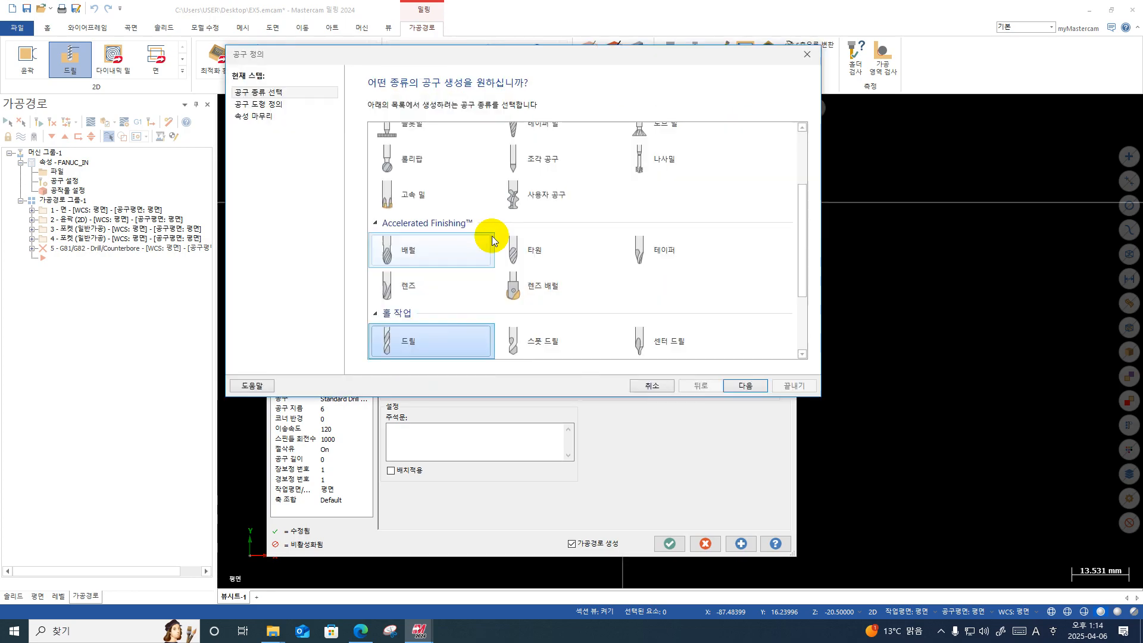
{"action": "scroll", "coordinate": [492, 236], "scroll_direction": "down", "scroll_amount": 1}
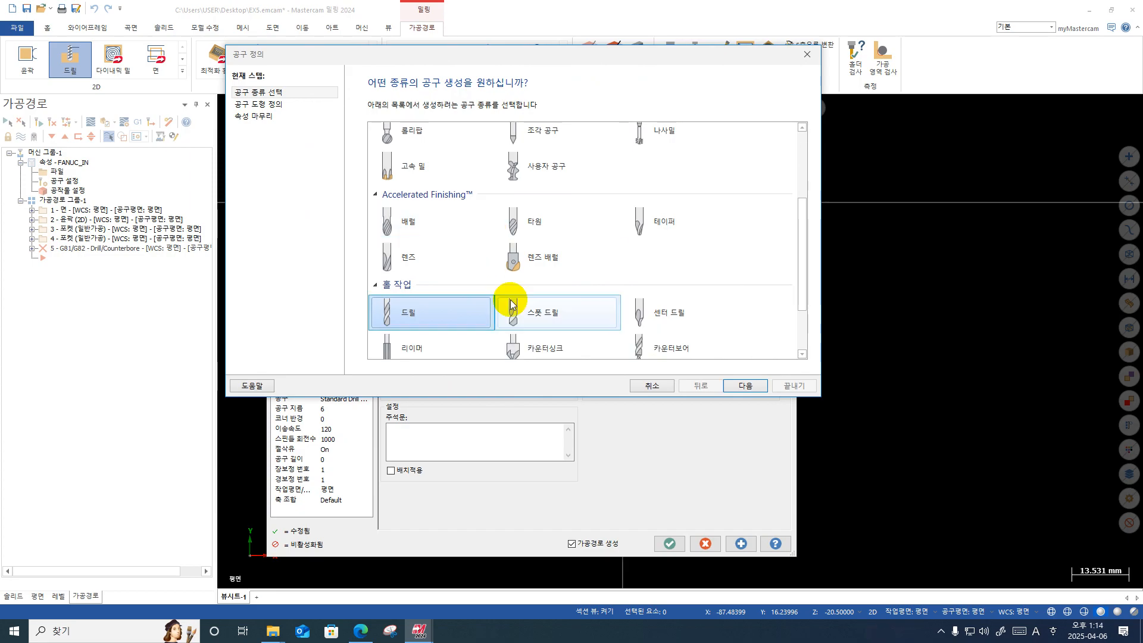
{"action": "scroll", "coordinate": [533, 201], "scroll_direction": "up", "scroll_amount": 2}
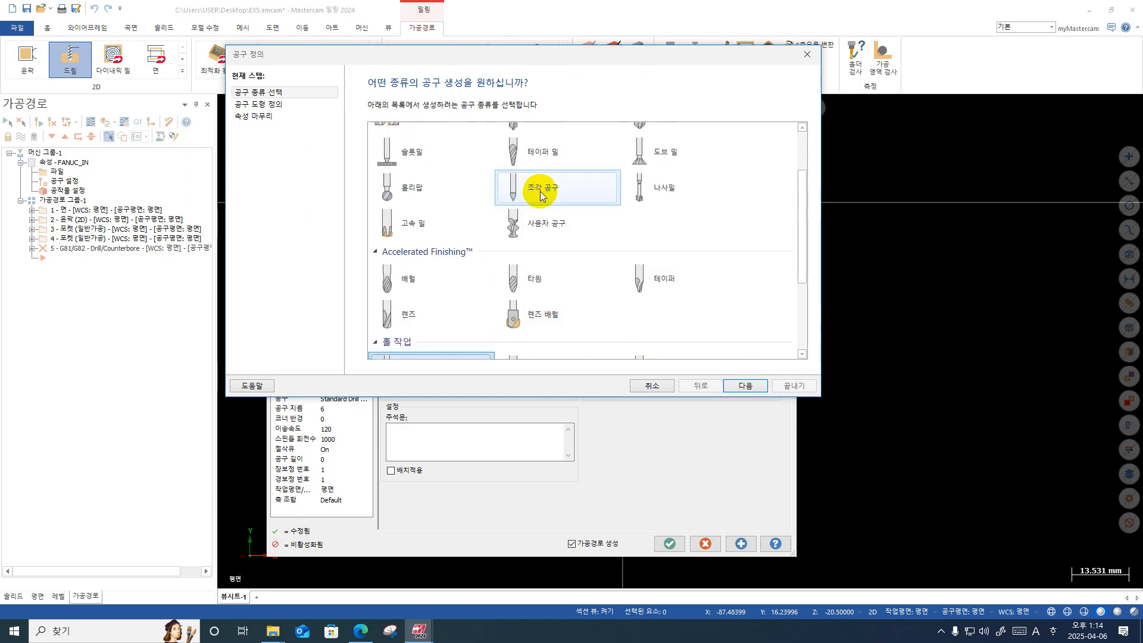
{"action": "scroll", "coordinate": [540, 191], "scroll_direction": "down", "scroll_amount": 1}
{"action": "scroll", "coordinate": [547, 205], "scroll_direction": "up", "scroll_amount": 4}
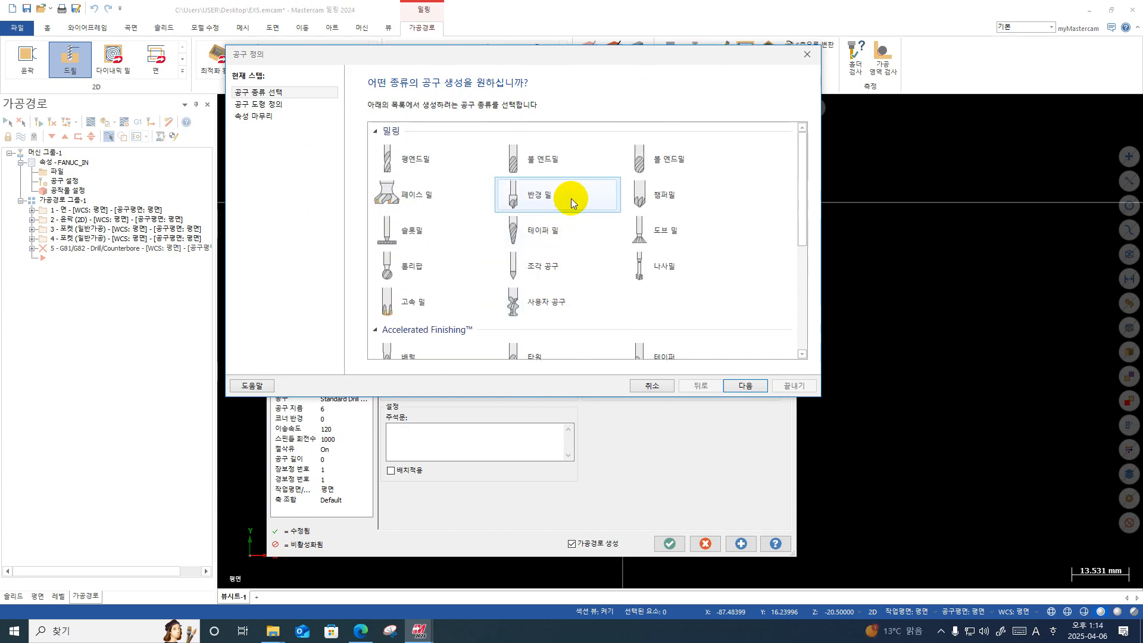
{"action": "left_click", "coordinate": [634, 198]}
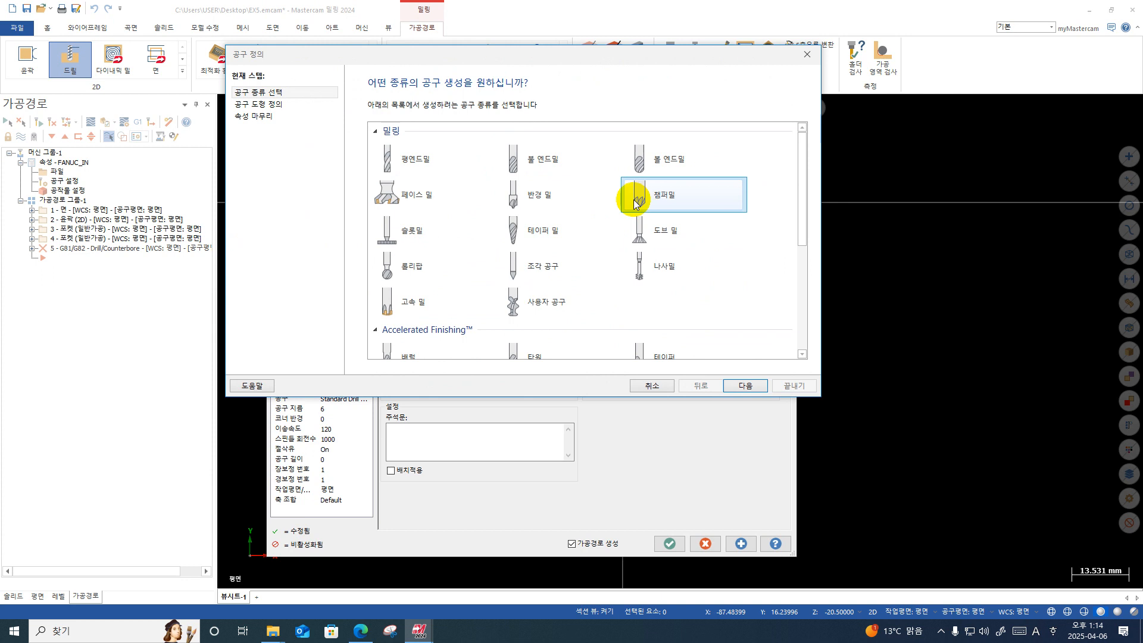
Step: Set the chamfer mill's tip diameter (날끝 지름) to 0.2 in its geometry definition
{"action": "left_click", "coordinate": [248, 106]}
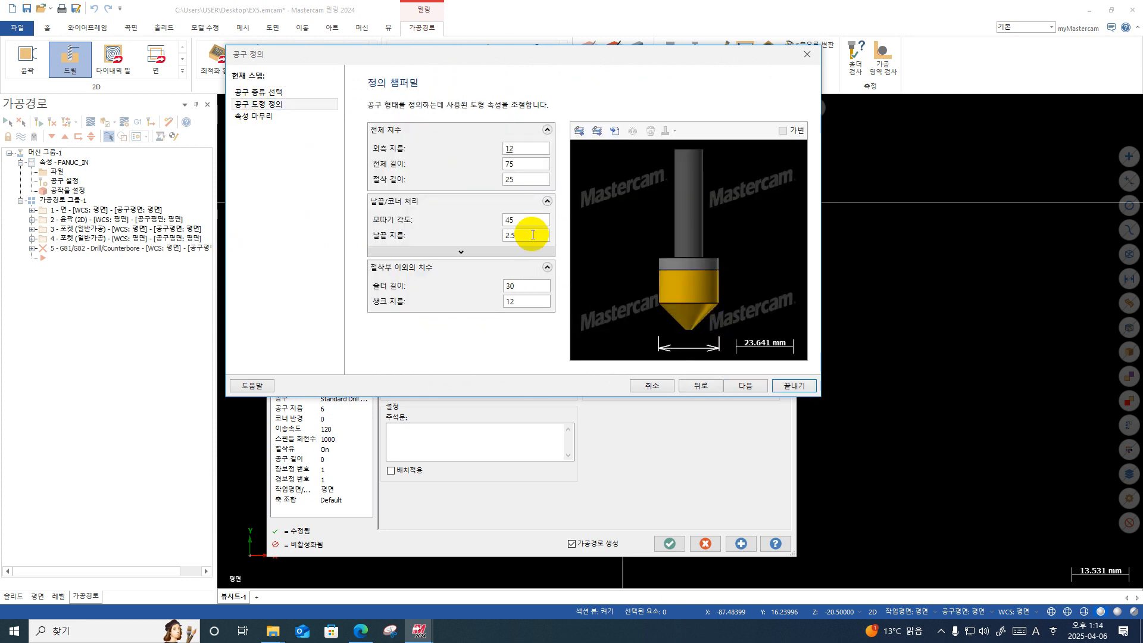
{"action": "left_click", "coordinate": [527, 303]}
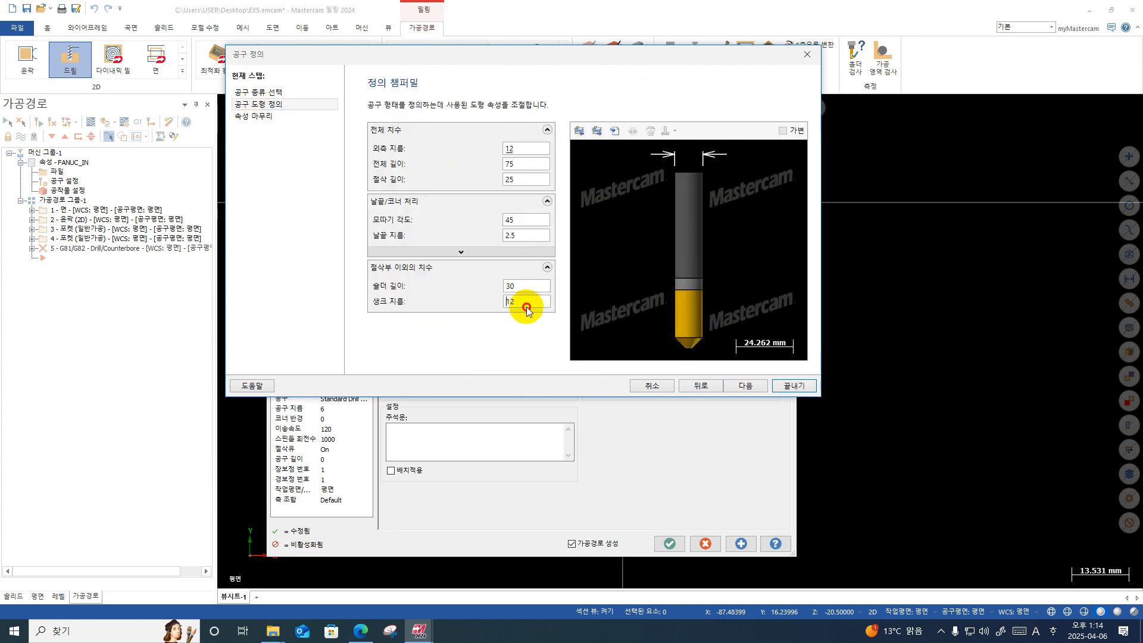
{"action": "double_click", "coordinate": [525, 239]}
{"action": "type", "text": "0.2"}
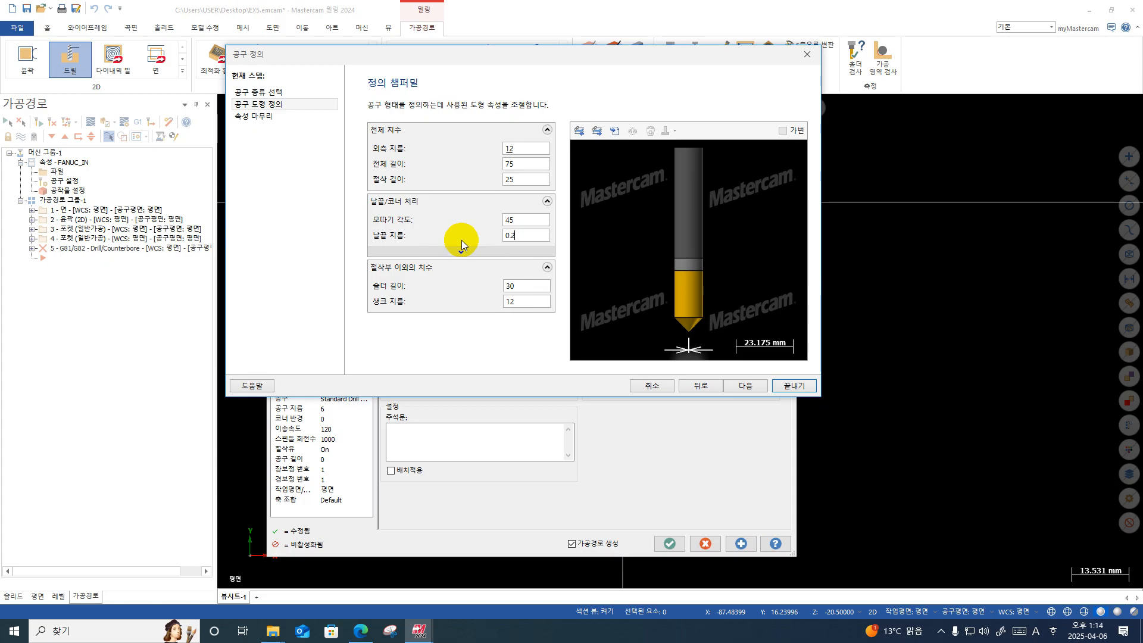
Step: Set the chamfer mill's feed rate (이송속도) to 1000 and spindle speed (스핀들 회전수) to 3000, and finish the tool definition
{"action": "left_click", "coordinate": [251, 117]}
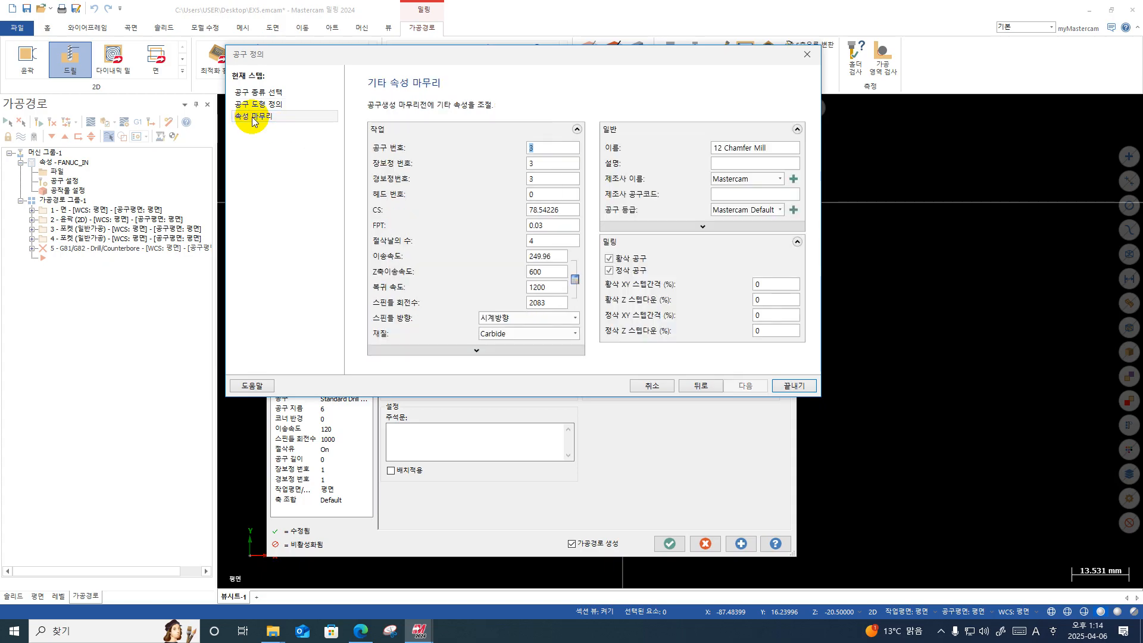
{"action": "double_click", "coordinate": [562, 258]}
{"action": "type", "text": "1000"}
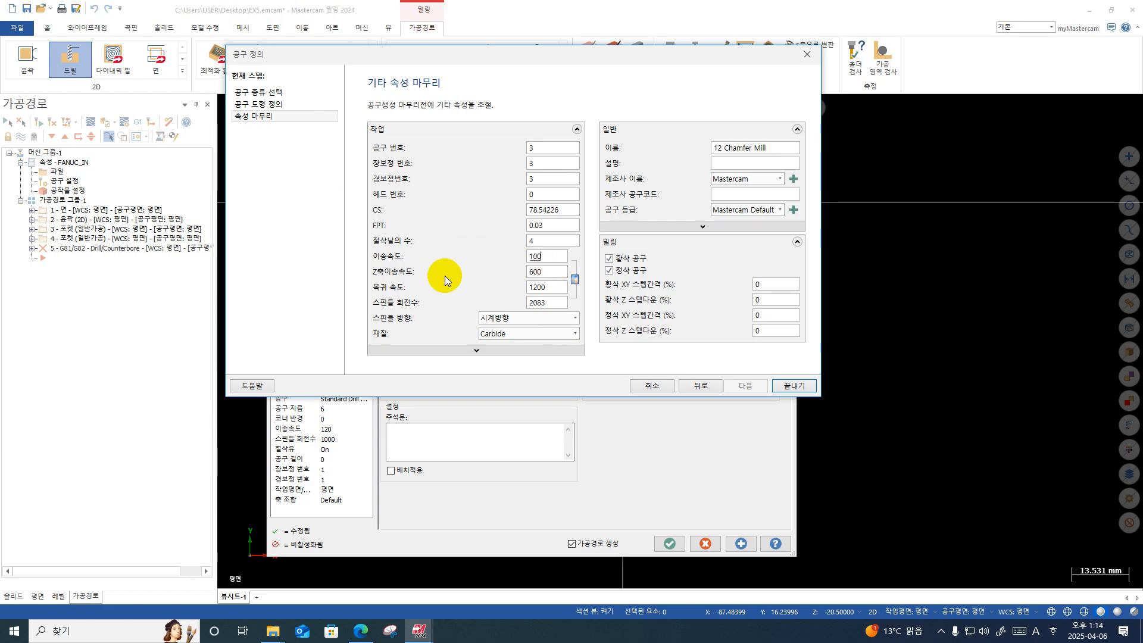
{"action": "double_click", "coordinate": [542, 303]}
{"action": "type", "text": "3000"}
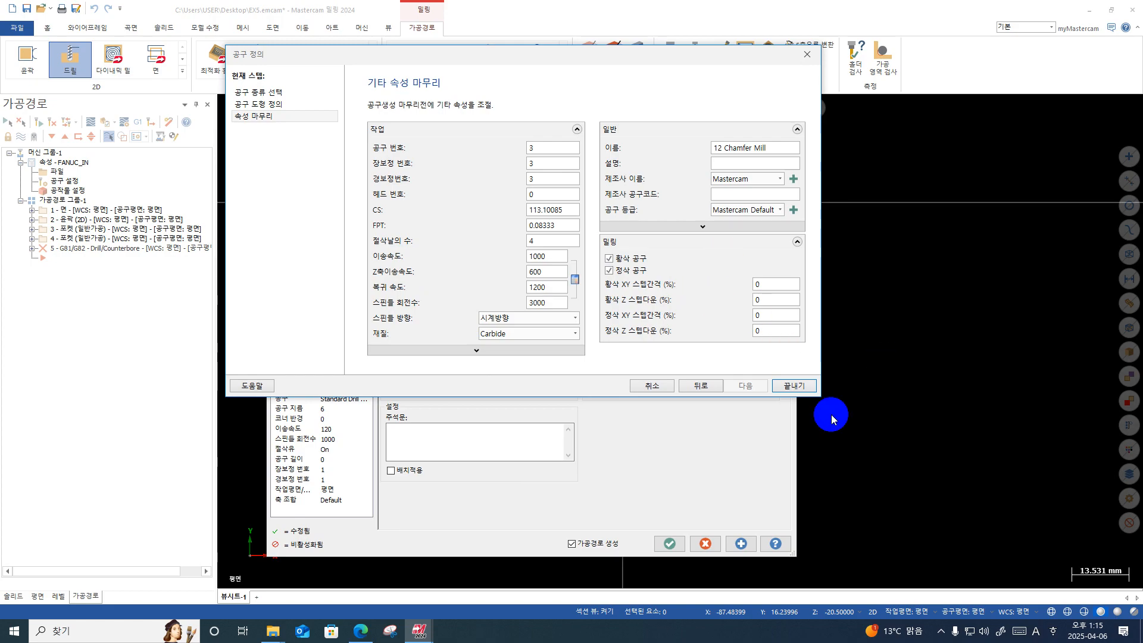
{"action": "left_click", "coordinate": [795, 385]}
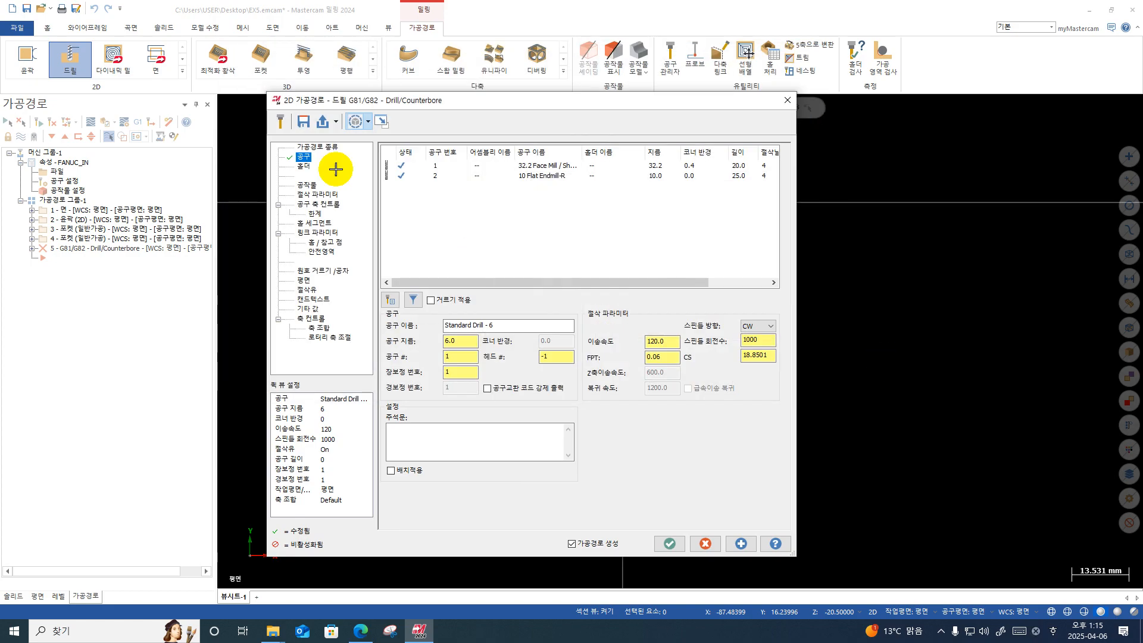
Step: Keep the G81/G82 cycle, set the top of stock (재료상단) to 0 and the depth (가공깊이) to -4.25, and accept the operation
{"action": "left_click", "coordinate": [316, 195]}
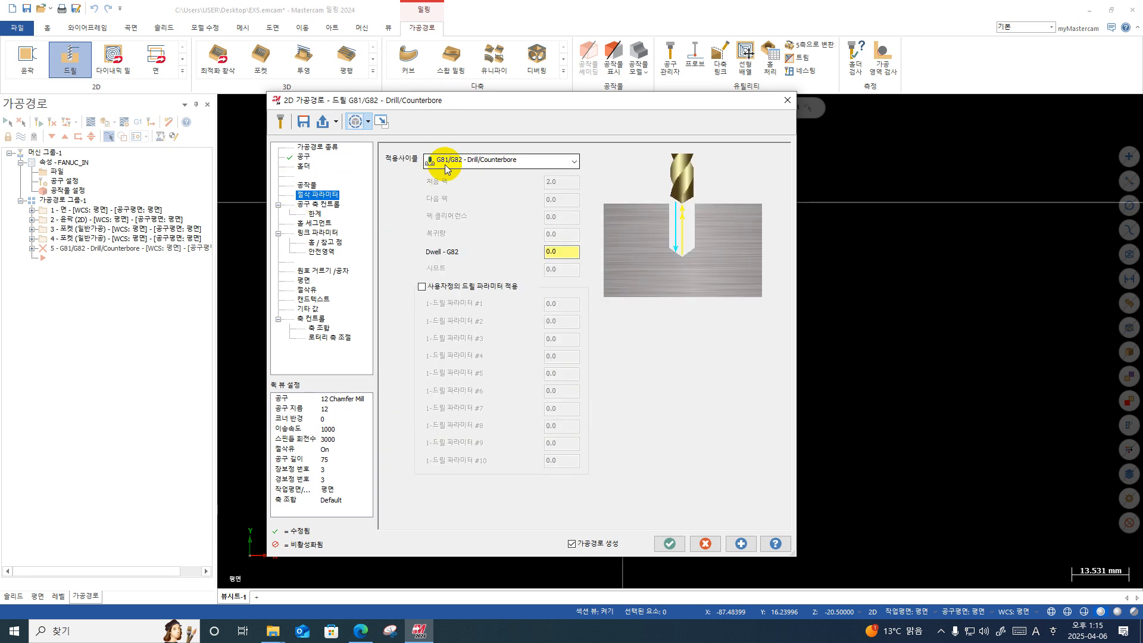
{"action": "left_click", "coordinate": [324, 237]}
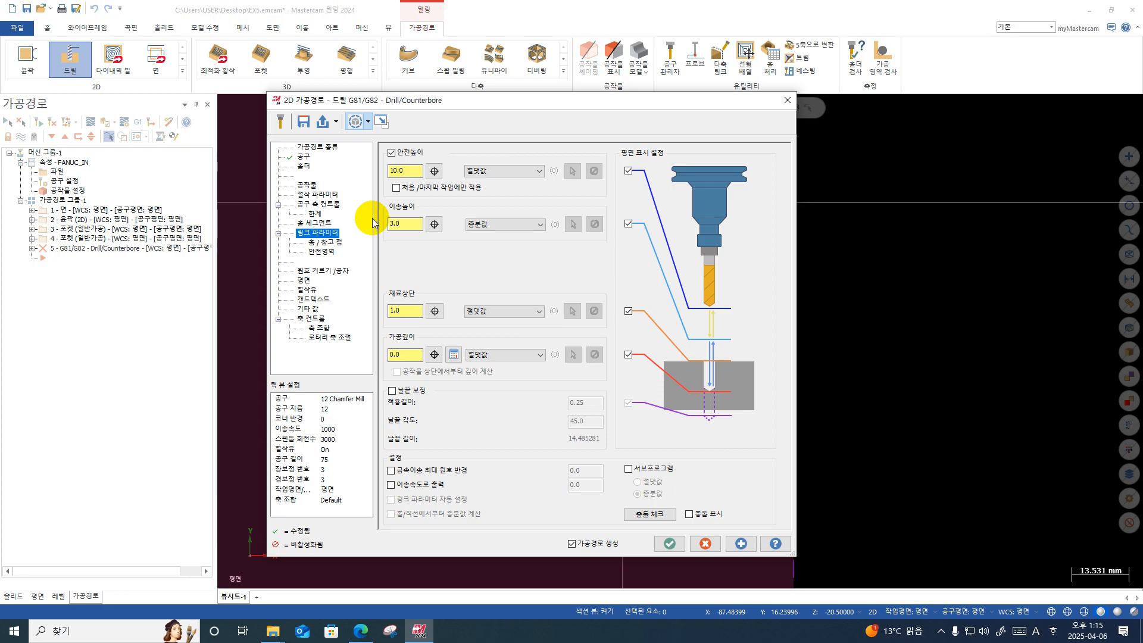
{"action": "left_click", "coordinate": [405, 310]}
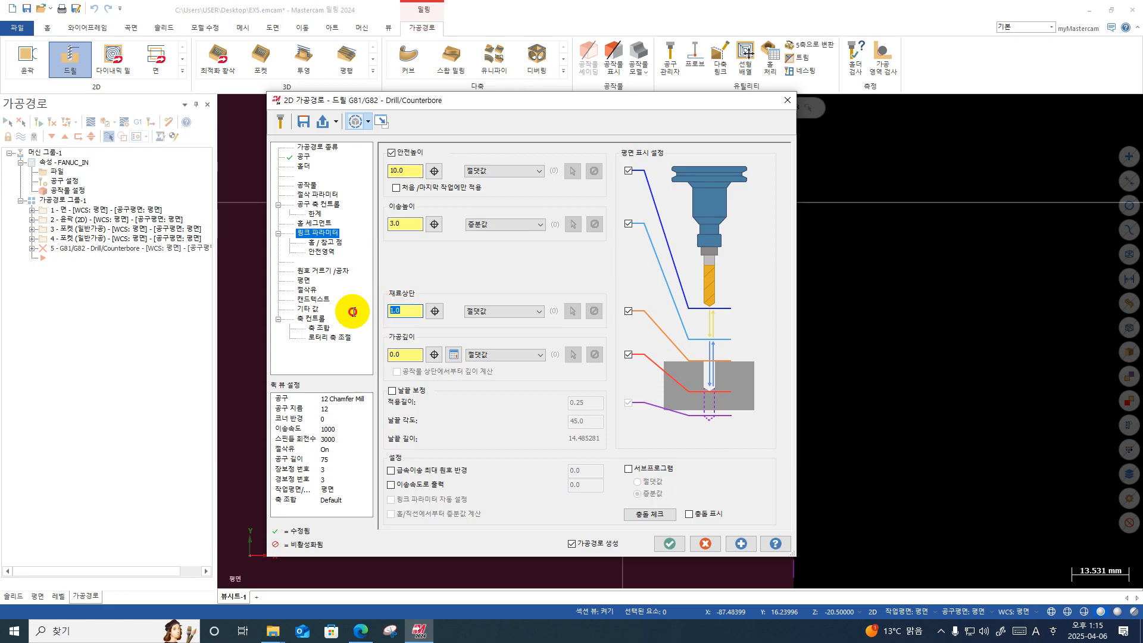
{"action": "type", "text": "0"}
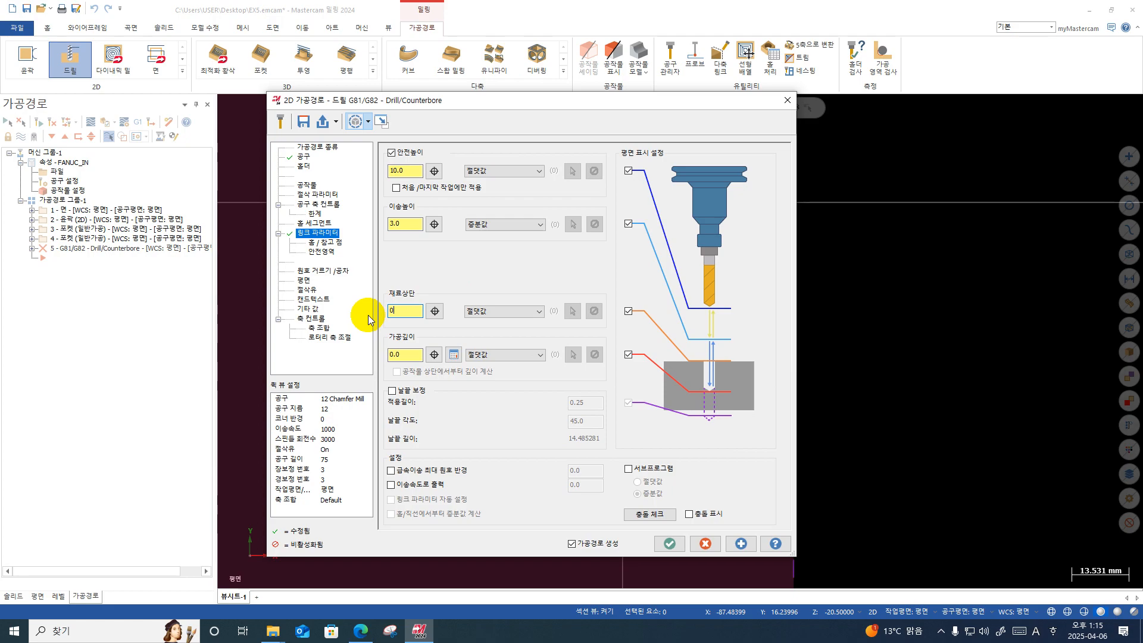
{"action": "key", "text": "Return"}
{"action": "left_click", "coordinate": [409, 354]}
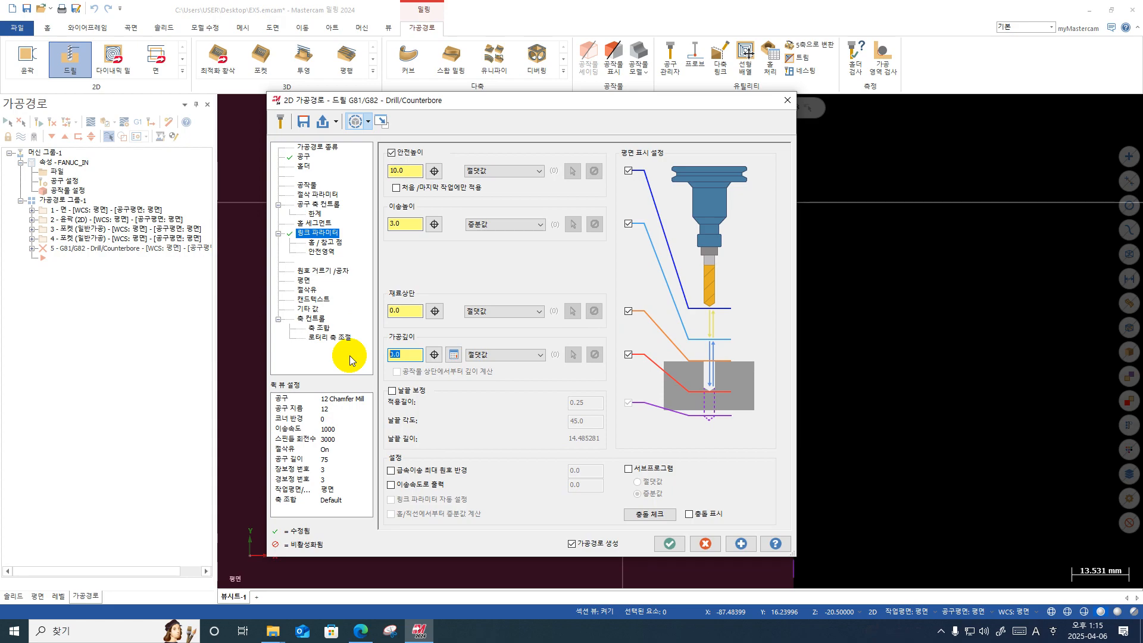
{"action": "type", "text": "-8./2"}
{"action": "key", "text": "Return"}
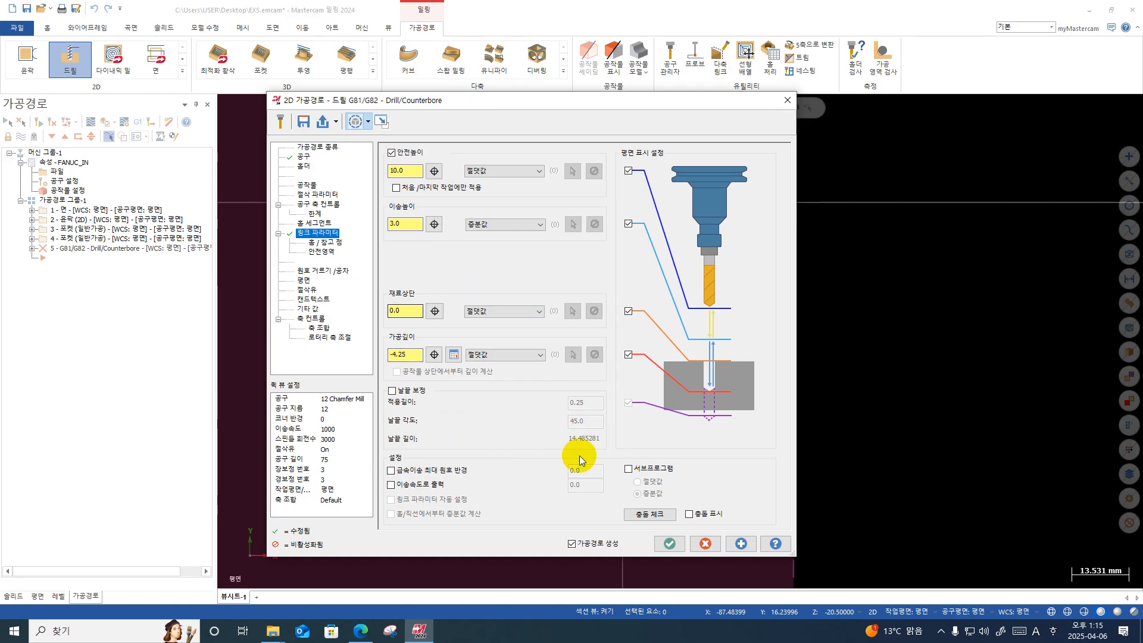
{"action": "left_click", "coordinate": [668, 543]}
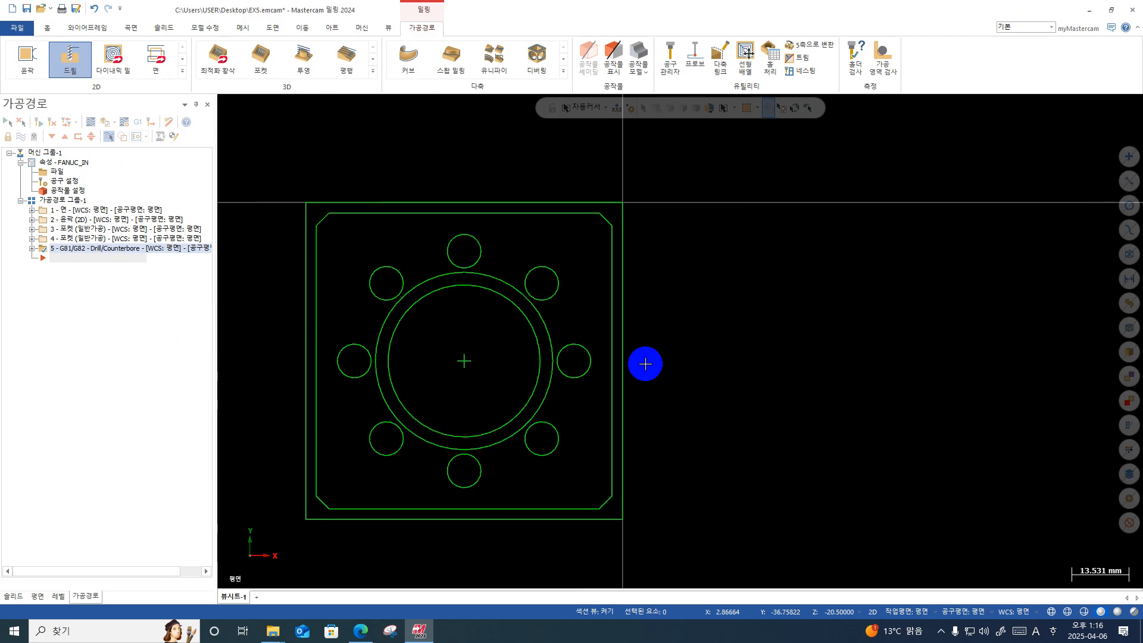
Step: Backplot the chamfer mill's drill toolpath over the eight holes and close the backplot
{"action": "left_click", "coordinate": [89, 123]}
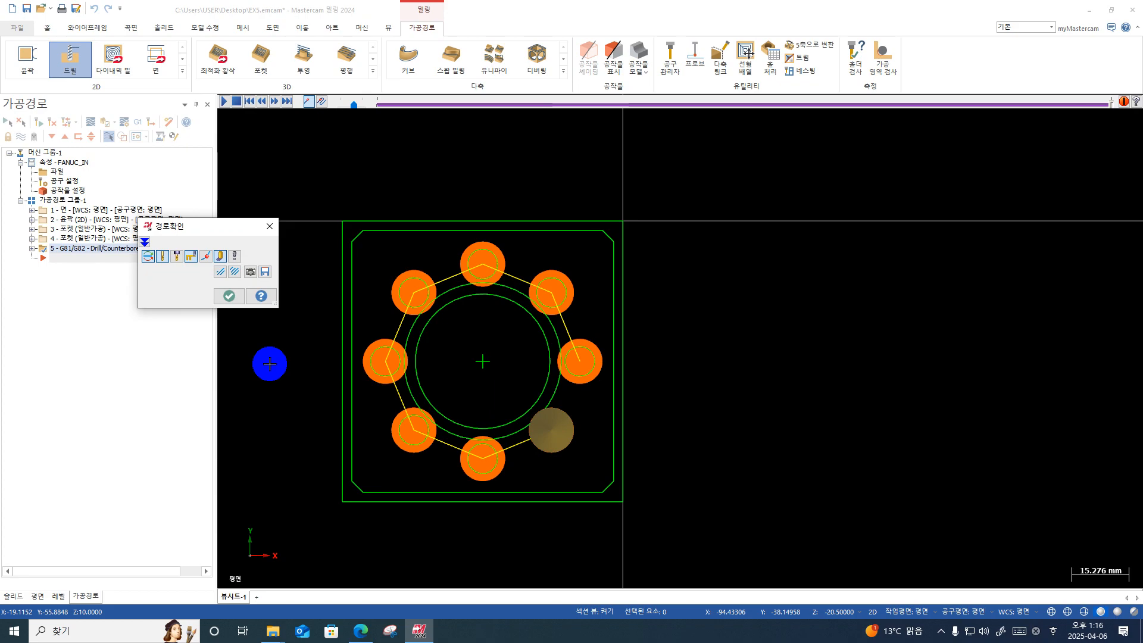
{"action": "key", "text": "Escape"}
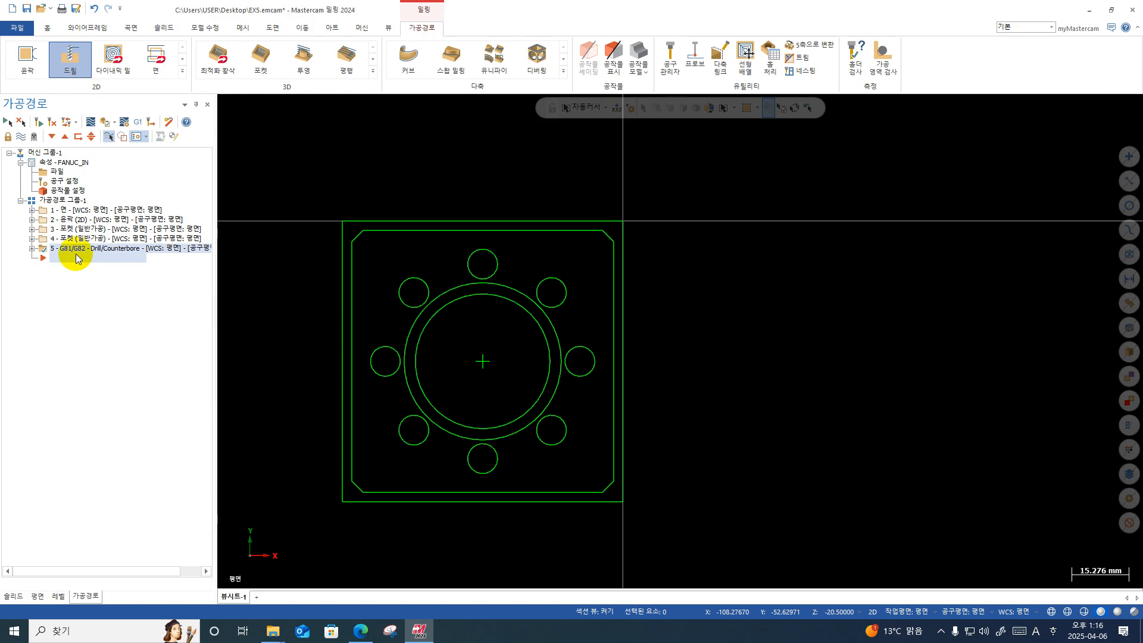
Step: Start a second drill toolpath and reuse the previous selection of the eight 8 mm circles
{"action": "left_click", "coordinate": [74, 53]}
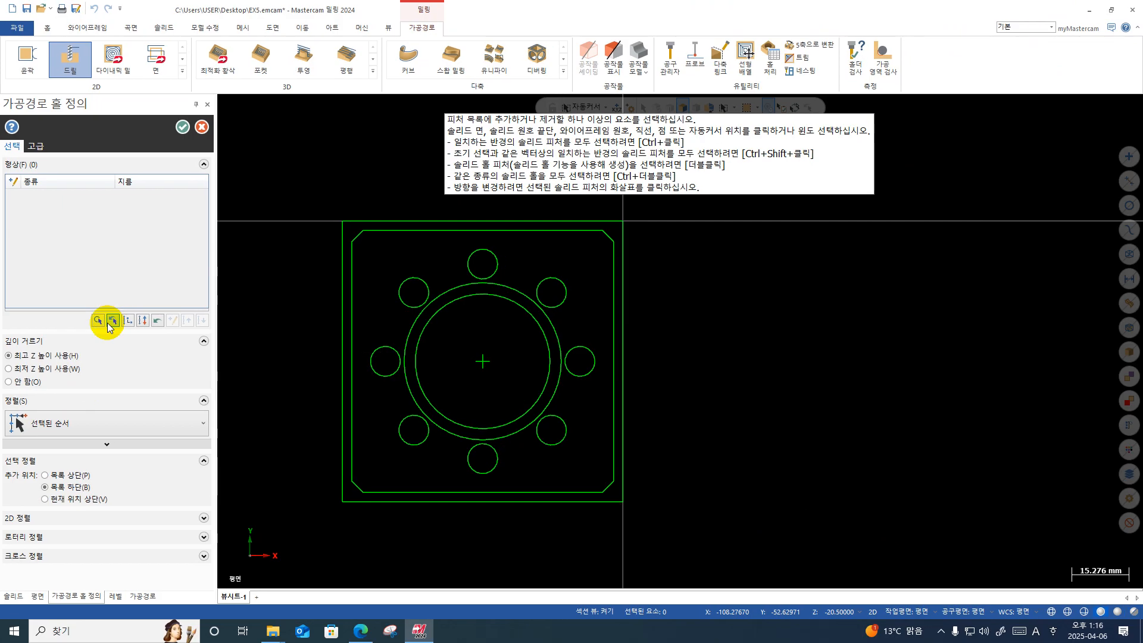
{"action": "left_click", "coordinate": [111, 322]}
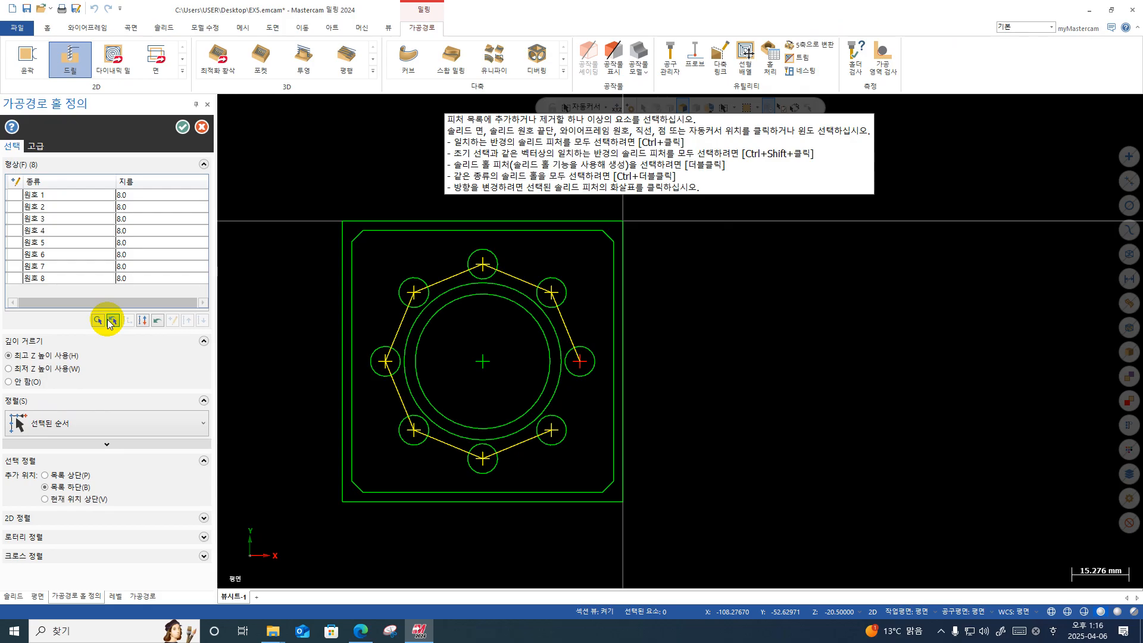
{"action": "left_click", "coordinate": [180, 127]}
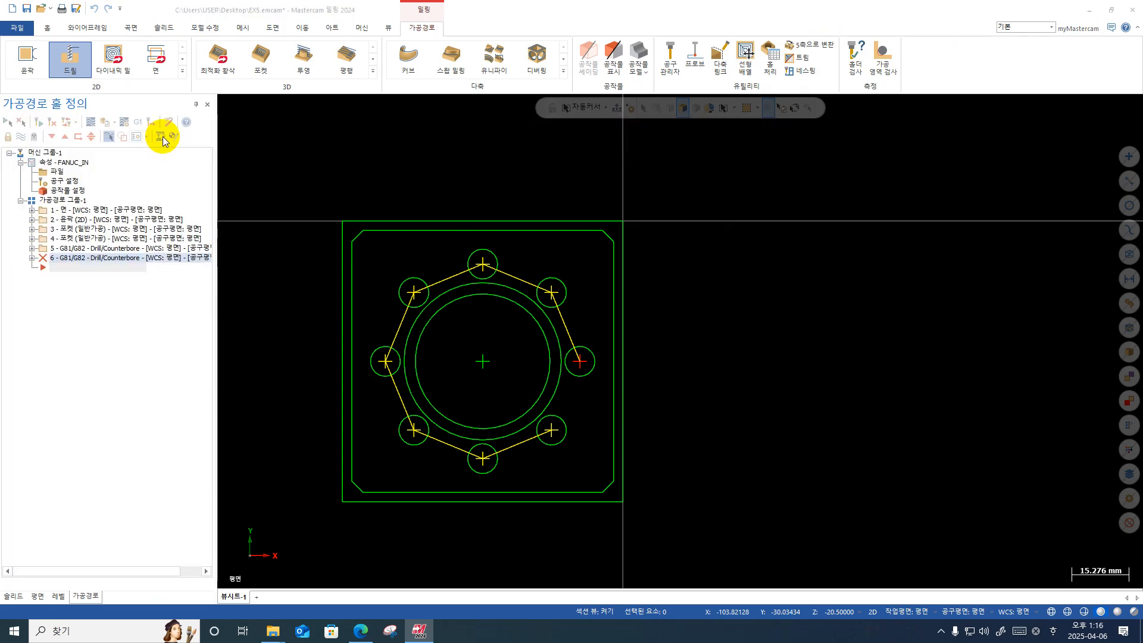
Step: Create a new drill tool for the second drill operation using the standard size 6.9 Heavy Duty Taper
{"action": "left_click", "coordinate": [304, 157]}
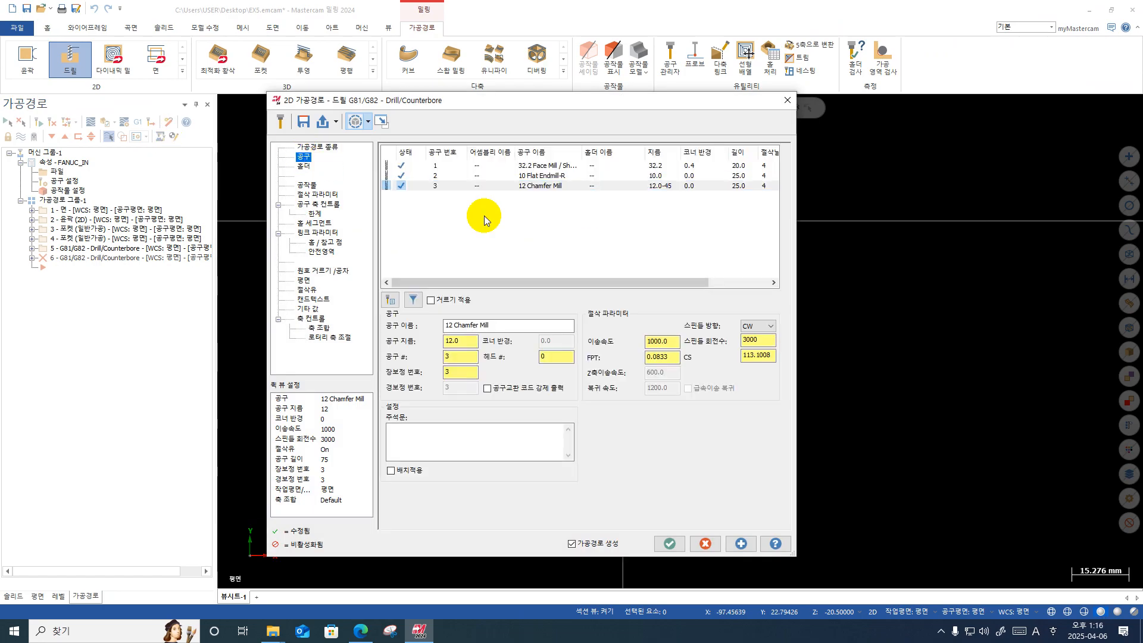
{"action": "right_click", "coordinate": [479, 220]}
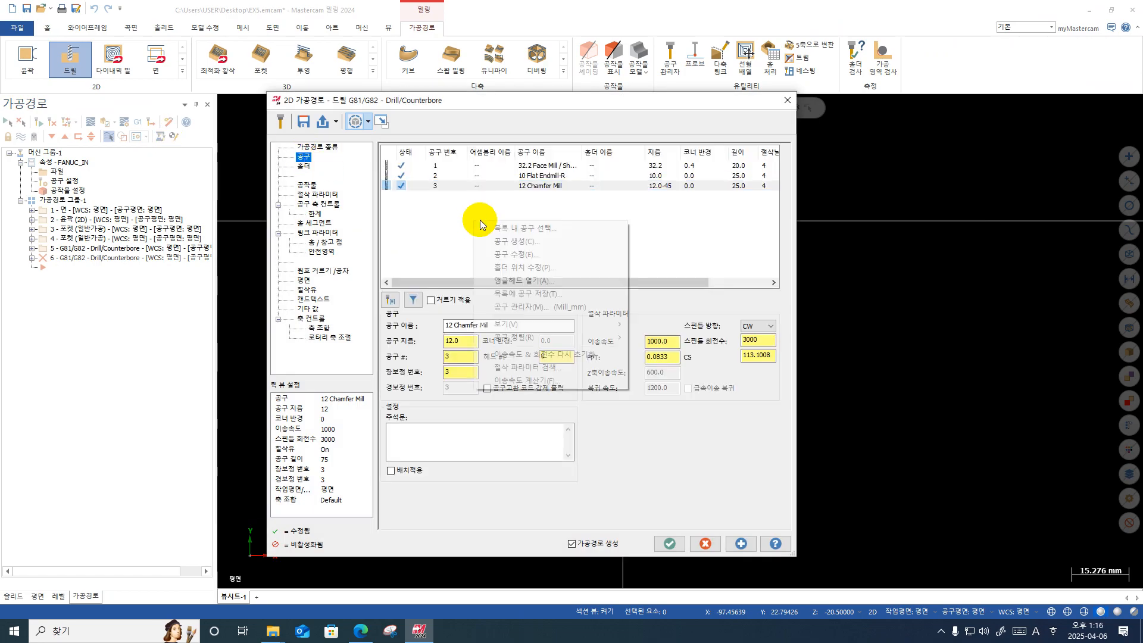
{"action": "left_click", "coordinate": [504, 242]}
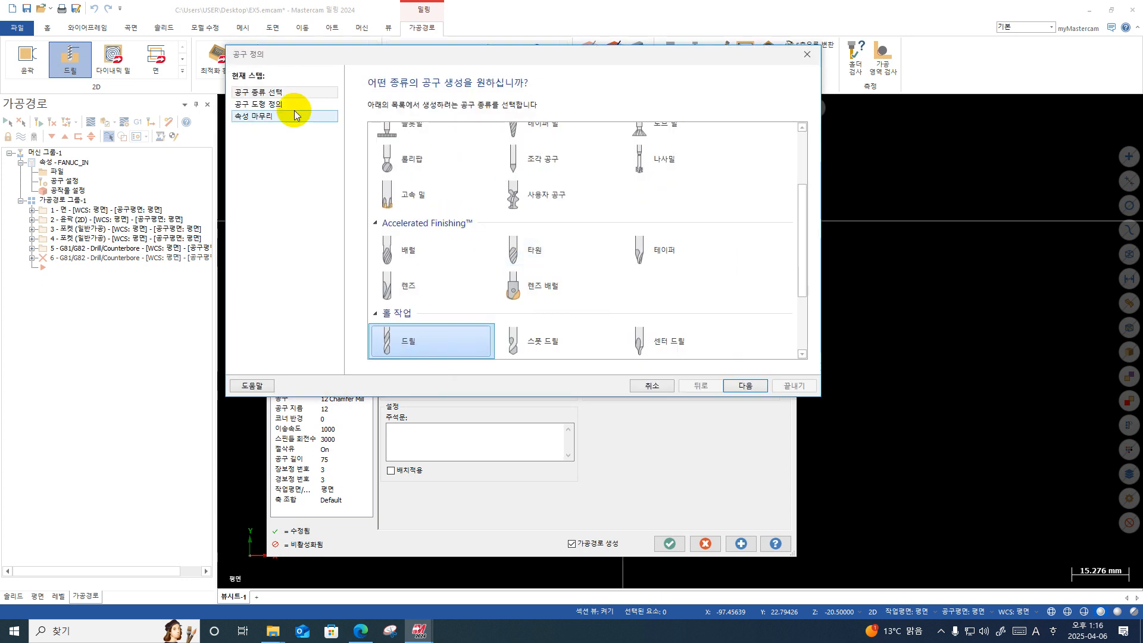
{"action": "double_click", "coordinate": [409, 341]}
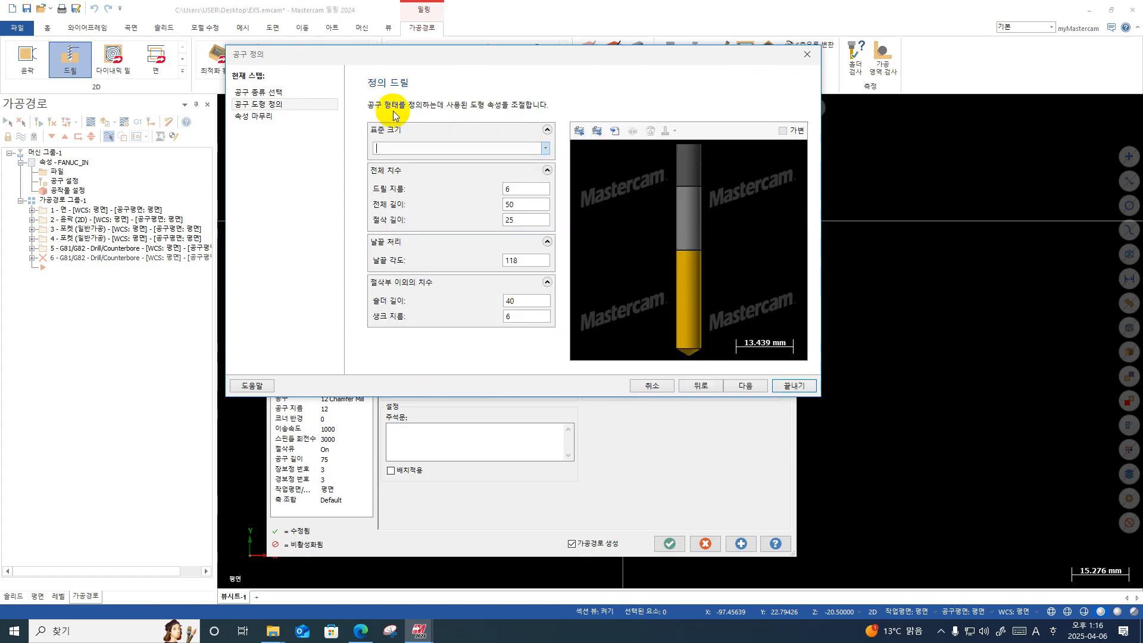
{"action": "type", "text": "6.9"}
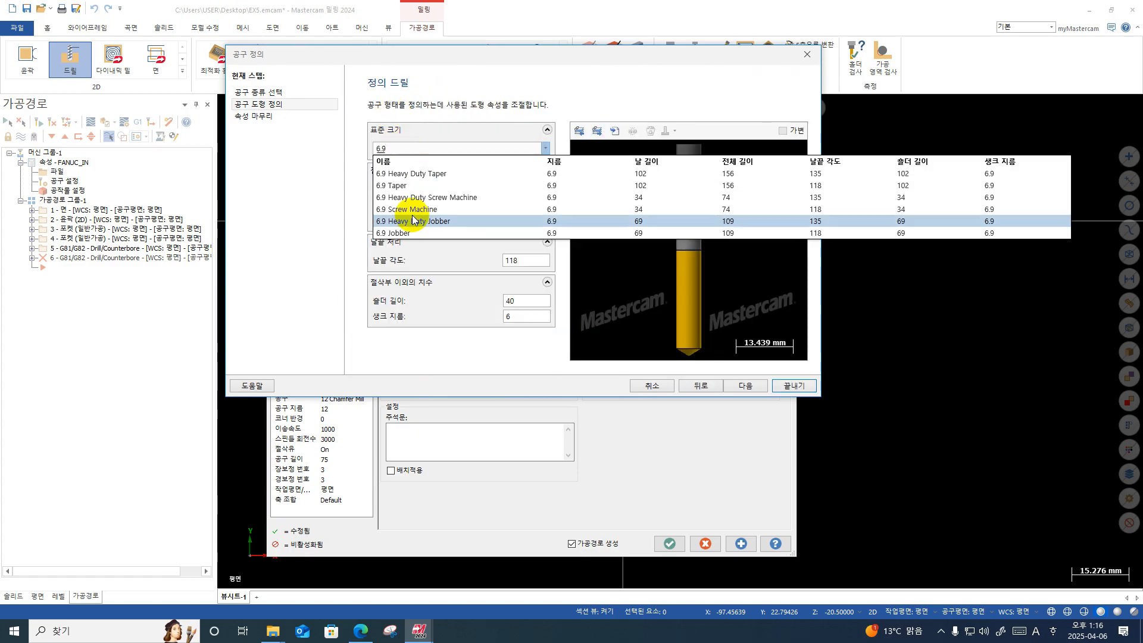
{"action": "left_click", "coordinate": [407, 177]}
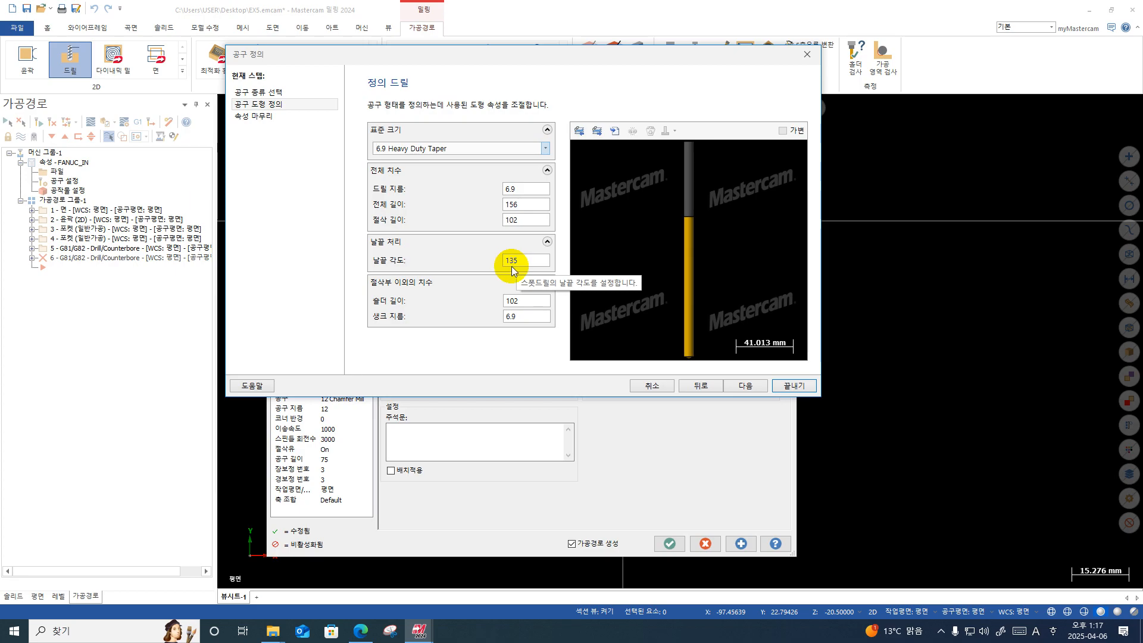
Step: Set the 6.9 drill's feed rate (이송속도) to 400 and spindle speed (스핀들 회전수) to 2800, and finish the tool definition
{"action": "left_click", "coordinate": [275, 117]}
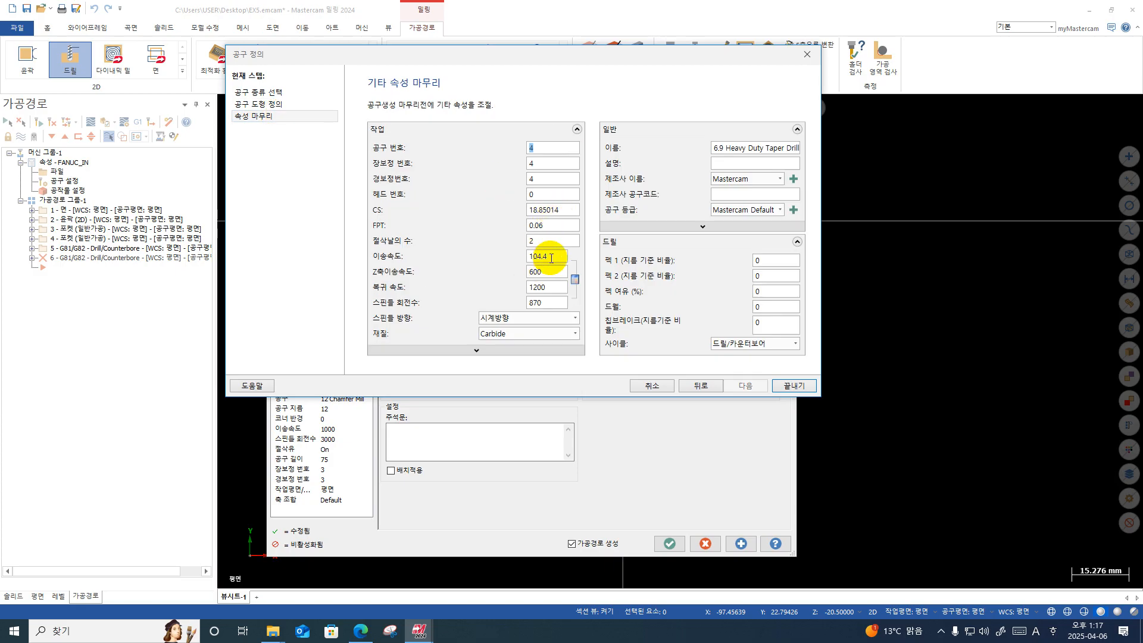
{"action": "left_click", "coordinate": [543, 256]}
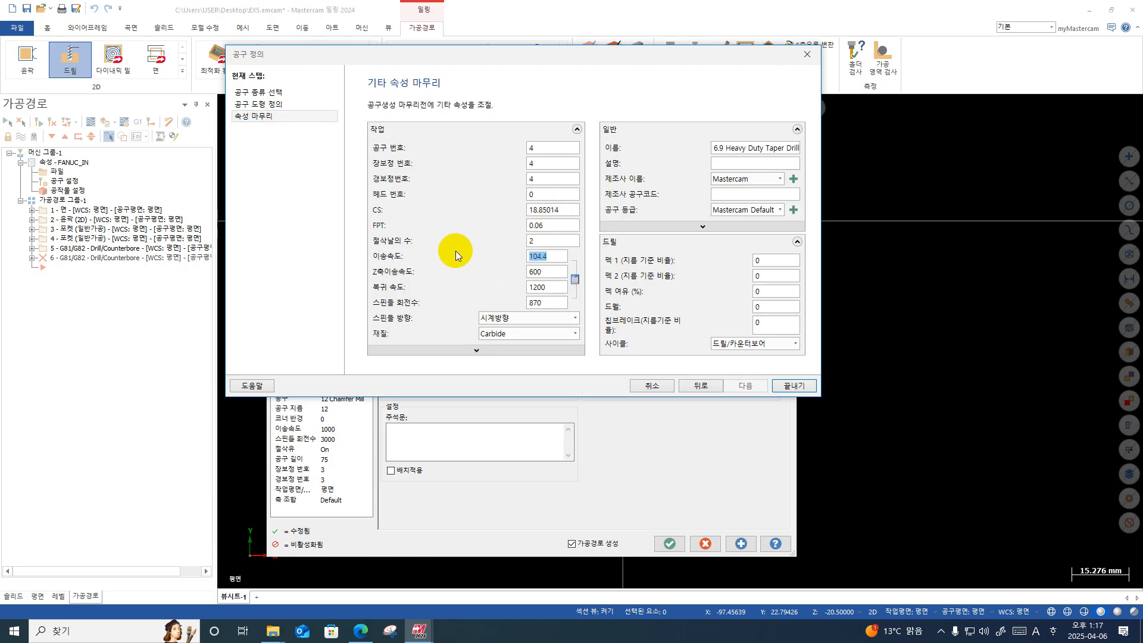
{"action": "key", "text": "BackSpace"}
{"action": "type", "text": "400"}
{"action": "left_click", "coordinate": [559, 303]}
{"action": "type", "text": "2800"}
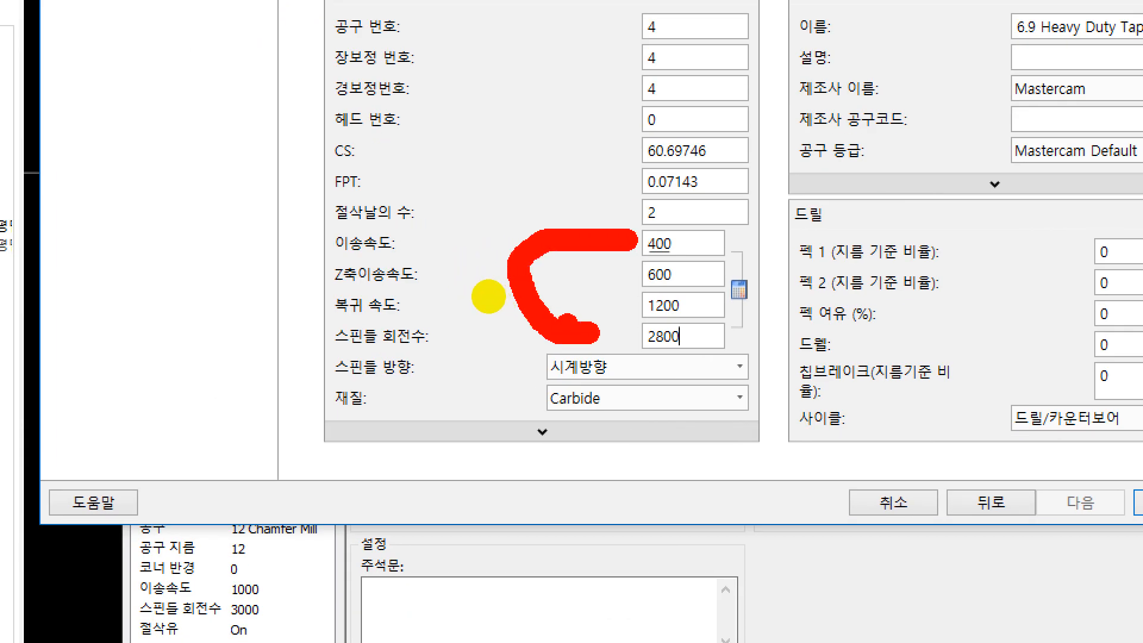
{"action": "key", "text": "Escape"}
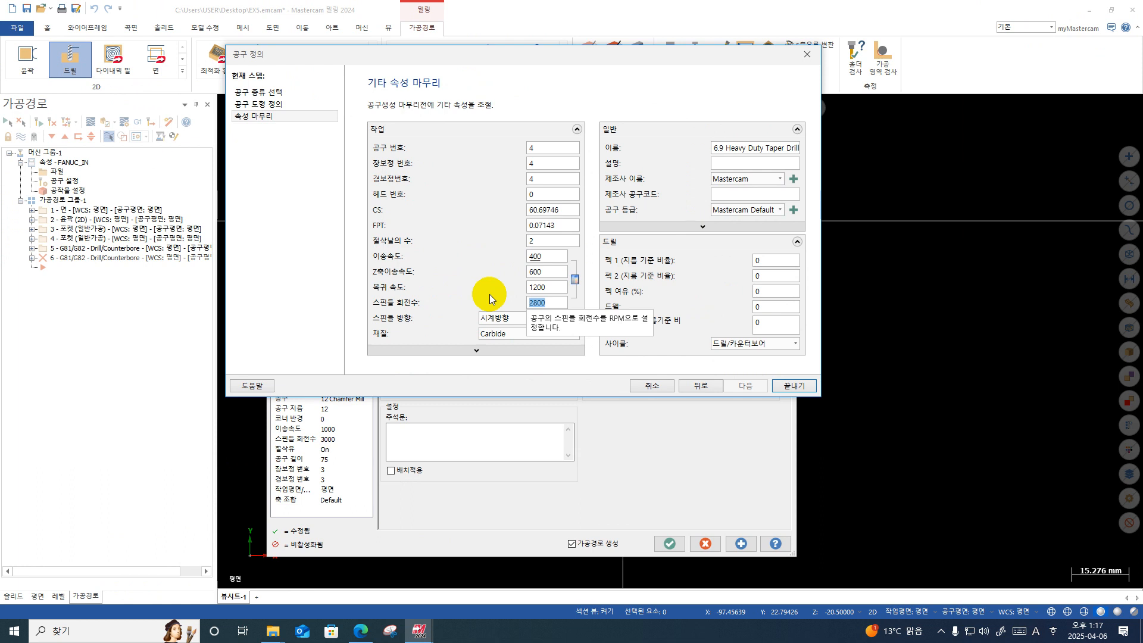
{"action": "left_click", "coordinate": [793, 386]}
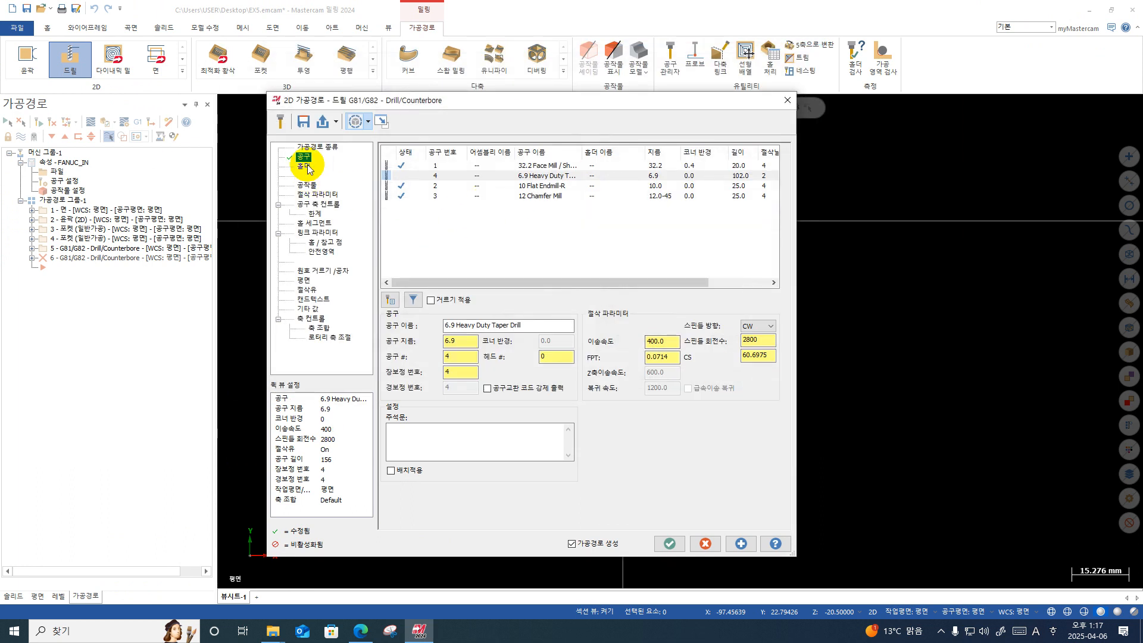
Step: Change the drilling cycle to G73 - Chip Break with a first peck (처음 펙) of 3.0
{"action": "left_click", "coordinate": [326, 195]}
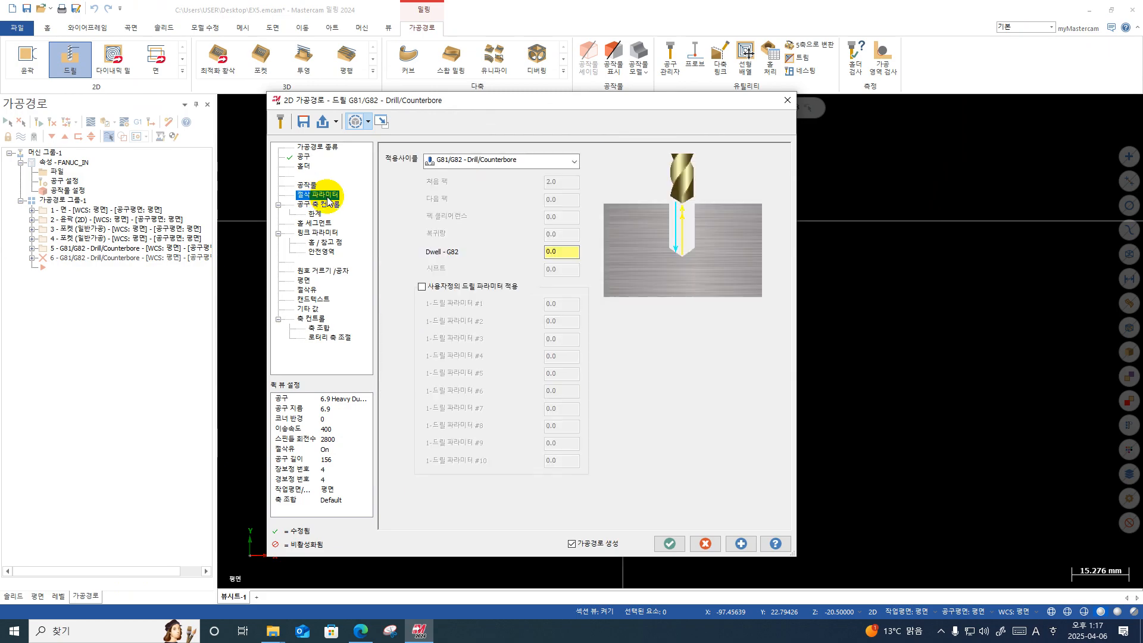
{"action": "left_click", "coordinate": [487, 169]}
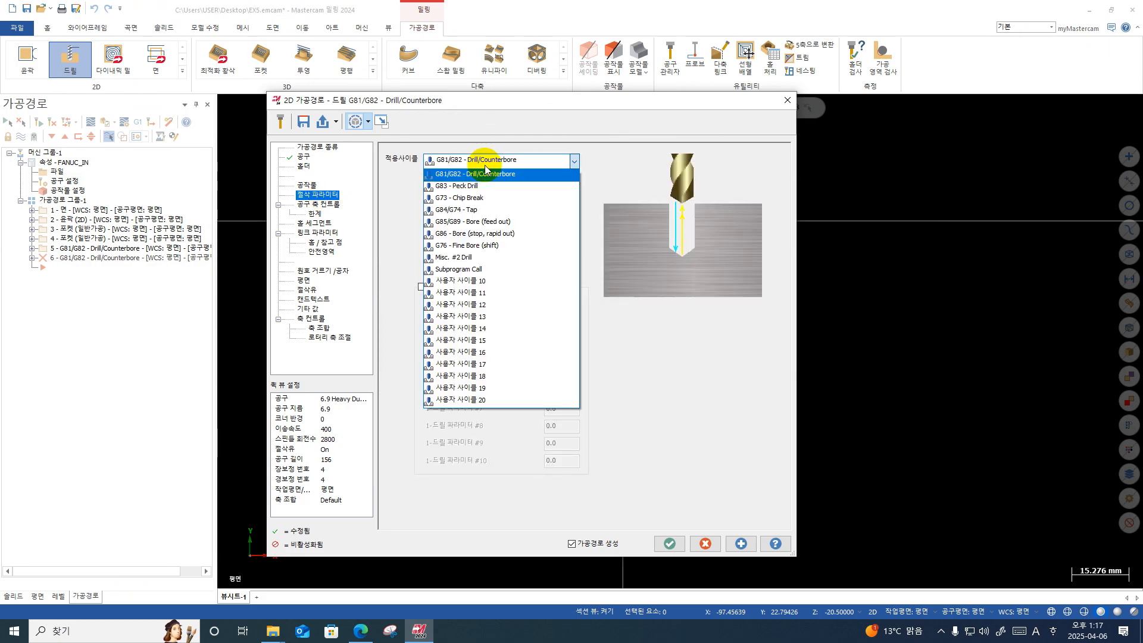
{"action": "left_click", "coordinate": [491, 199]}
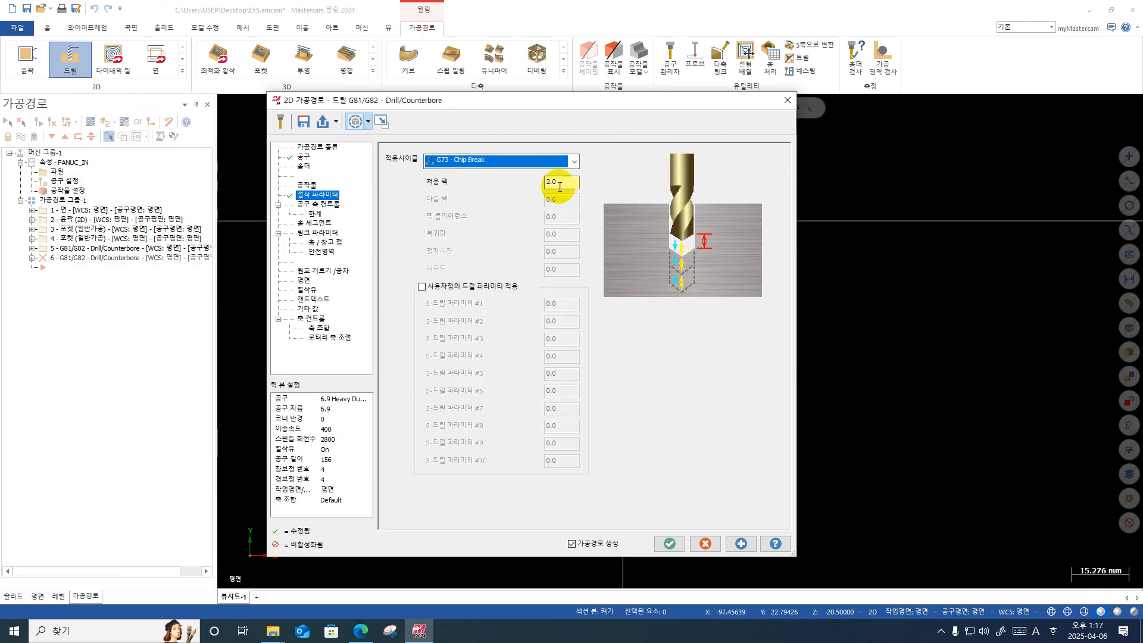
{"action": "key", "text": "Tab"}
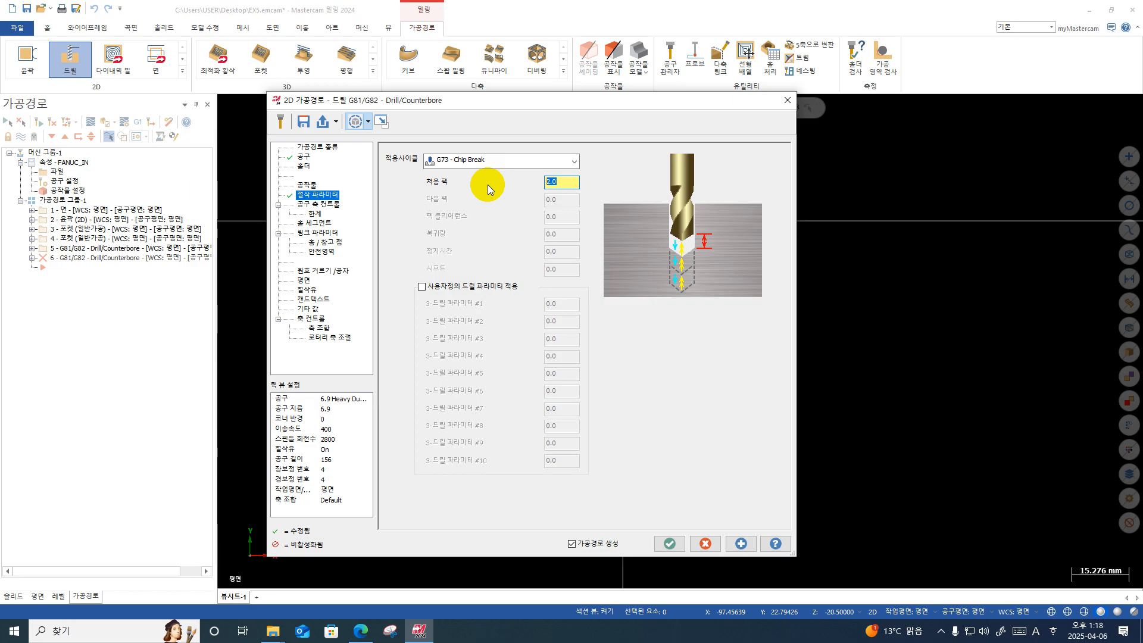
{"action": "type", "text": "3.0"}
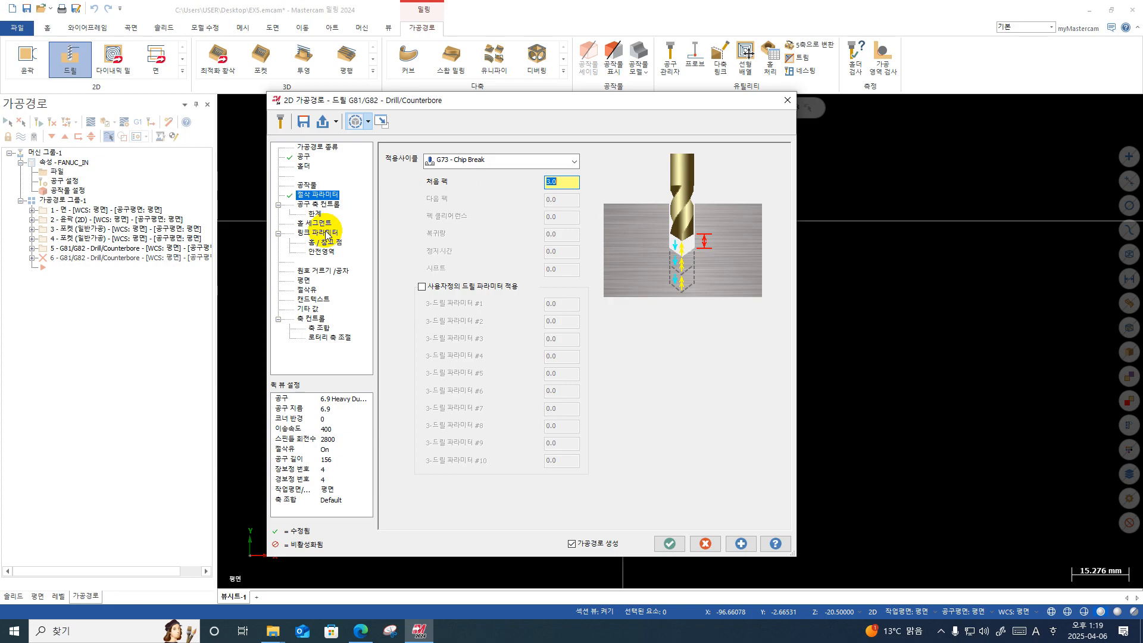
Step: In the drill operation's linking parameters, set the top of stock (재료상단) to 0
{"action": "left_click", "coordinate": [310, 233]}
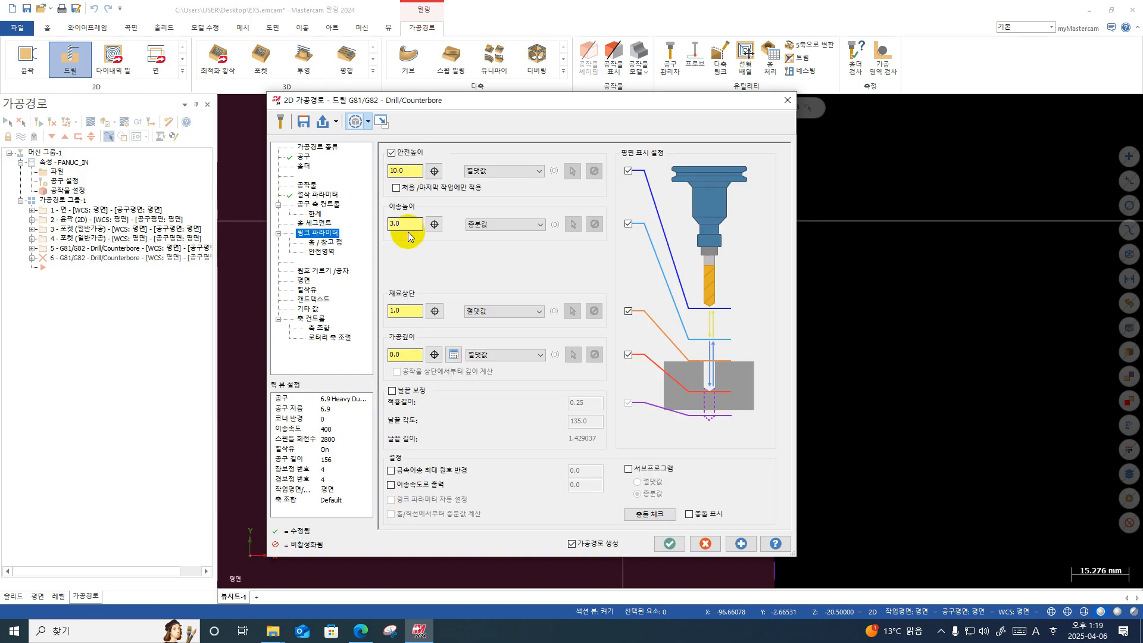
{"action": "left_click_drag", "start_coordinate": [405, 314], "coordinate": [356, 314]}
{"action": "type", "text": "0"}
{"action": "key", "text": "Return"}
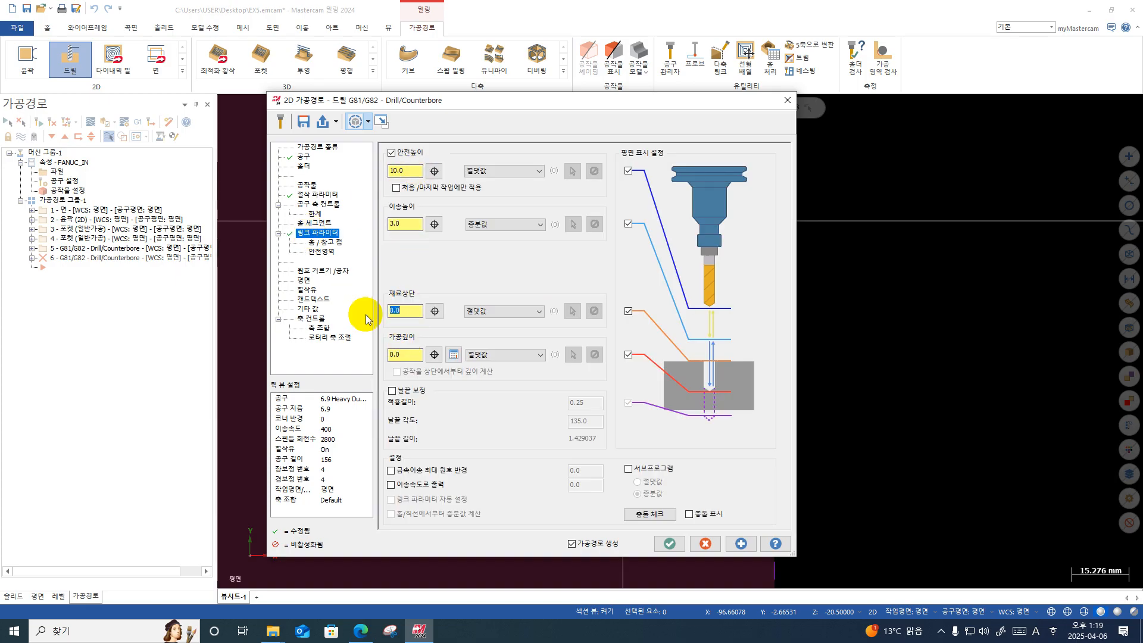
{"action": "left_click", "coordinate": [404, 356]}
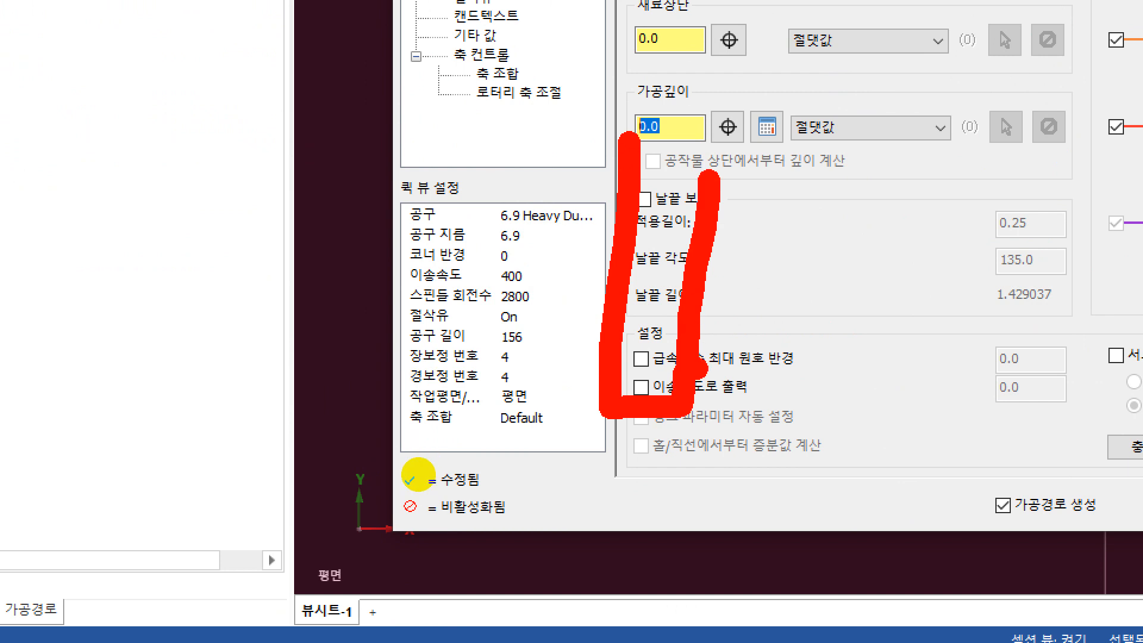
{"action": "mouse_move", "coordinate": [415, 486]}
{"action": "left_mouse_down"}
{"action": "mouse_move", "coordinate": [407, 500]}
{"action": "mouse_move", "coordinate": [364, 475]}
{"action": "left_mouse_up"}
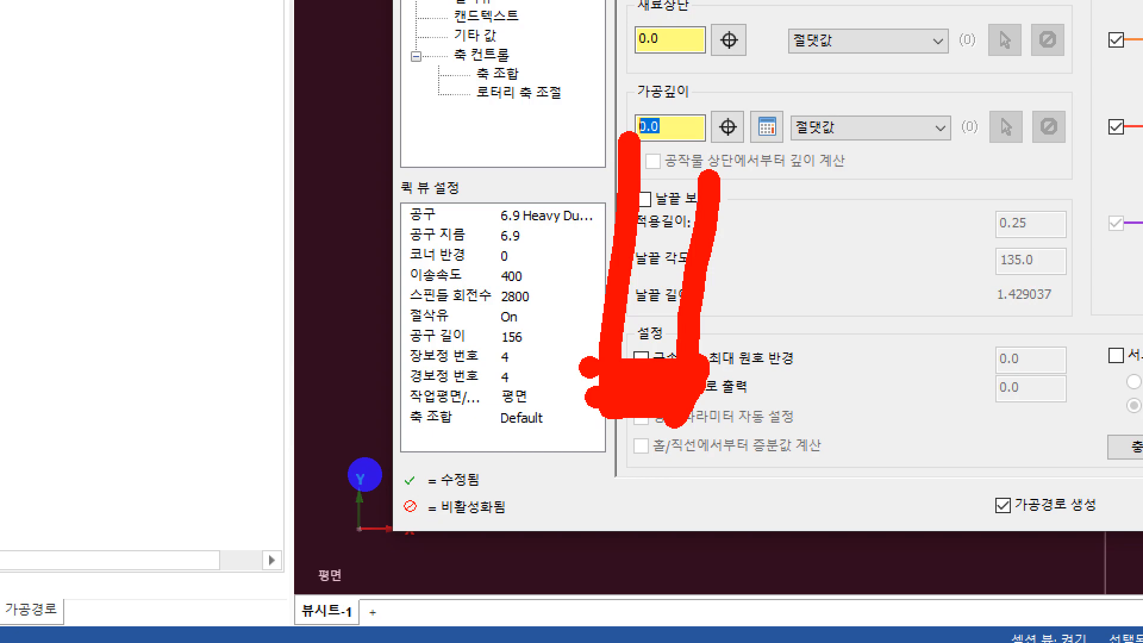
{"action": "right_click", "coordinate": [365, 474]}
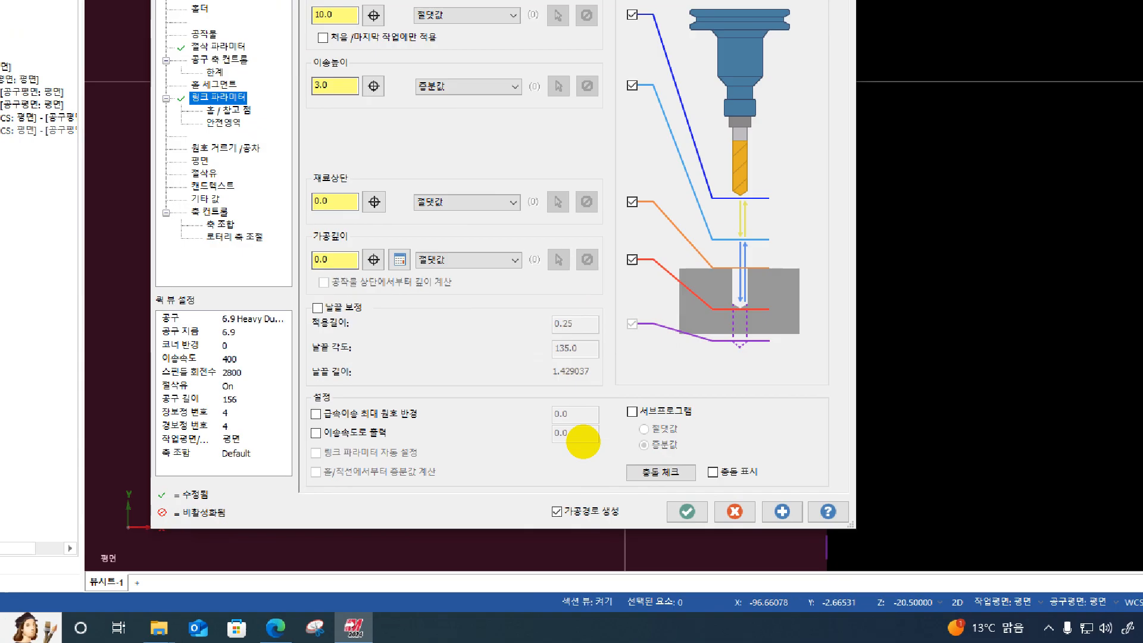
{"action": "left_click", "coordinate": [588, 438]}
{"action": "left_click_drag", "start_coordinate": [581, 393], "coordinate": [488, 367]}
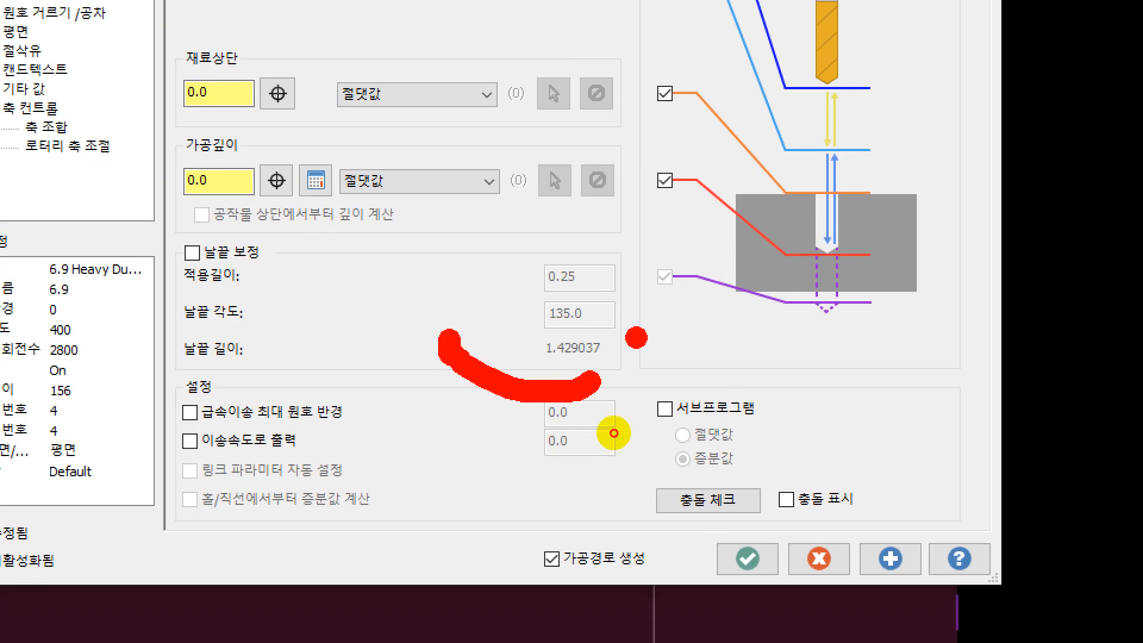
{"action": "mouse_move", "coordinate": [614, 433]}
{"action": "left_mouse_down"}
{"action": "mouse_move", "coordinate": [607, 458]}
{"action": "mouse_move", "coordinate": [545, 452]}
{"action": "mouse_move", "coordinate": [579, 422]}
{"action": "mouse_move", "coordinate": [630, 429]}
{"action": "left_mouse_up"}
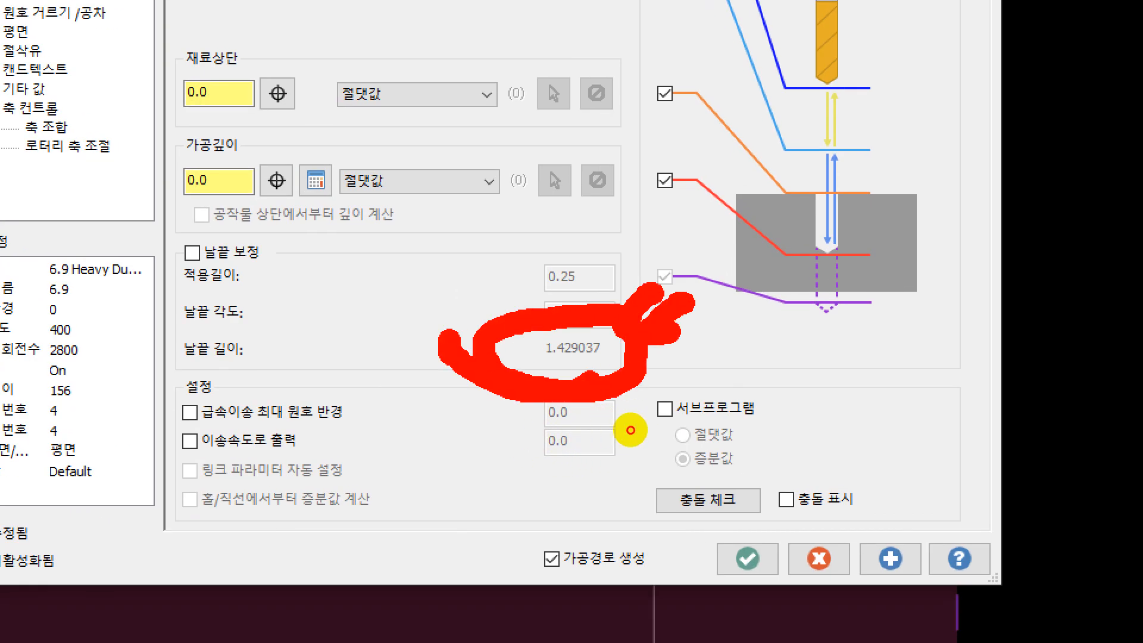
{"action": "mouse_move", "coordinate": [453, 294]}
{"action": "left_mouse_down"}
{"action": "mouse_move", "coordinate": [457, 357]}
{"action": "mouse_move", "coordinate": [514, 371]}
{"action": "mouse_move", "coordinate": [541, 293]}
{"action": "left_mouse_up"}
{"action": "left_click", "coordinate": [538, 409]}
{"action": "left_click_drag", "start_coordinate": [544, 280], "coordinate": [542, 303]}
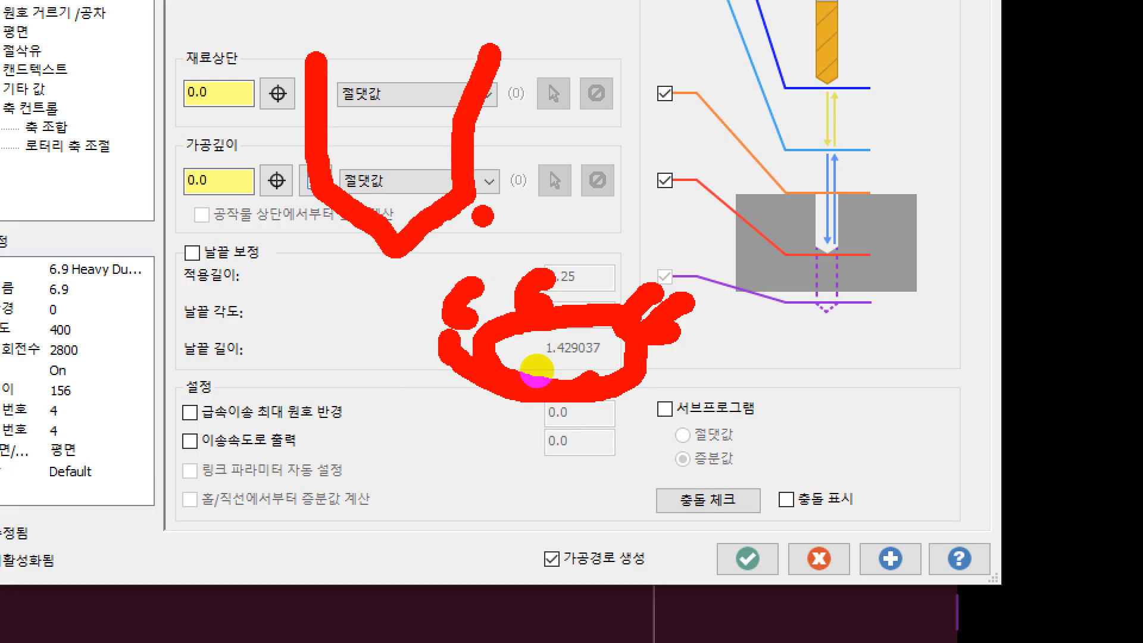
{"action": "left_click_drag", "start_coordinate": [487, 205], "coordinate": [506, 201]}
{"action": "left_click_drag", "start_coordinate": [468, 259], "coordinate": [490, 258]}
{"action": "mouse_move", "coordinate": [589, 383]}
{"action": "left_mouse_down"}
{"action": "mouse_move", "coordinate": [466, 382]}
{"action": "mouse_move", "coordinate": [615, 335]}
{"action": "left_mouse_up"}
{"action": "right_click", "coordinate": [572, 413]}
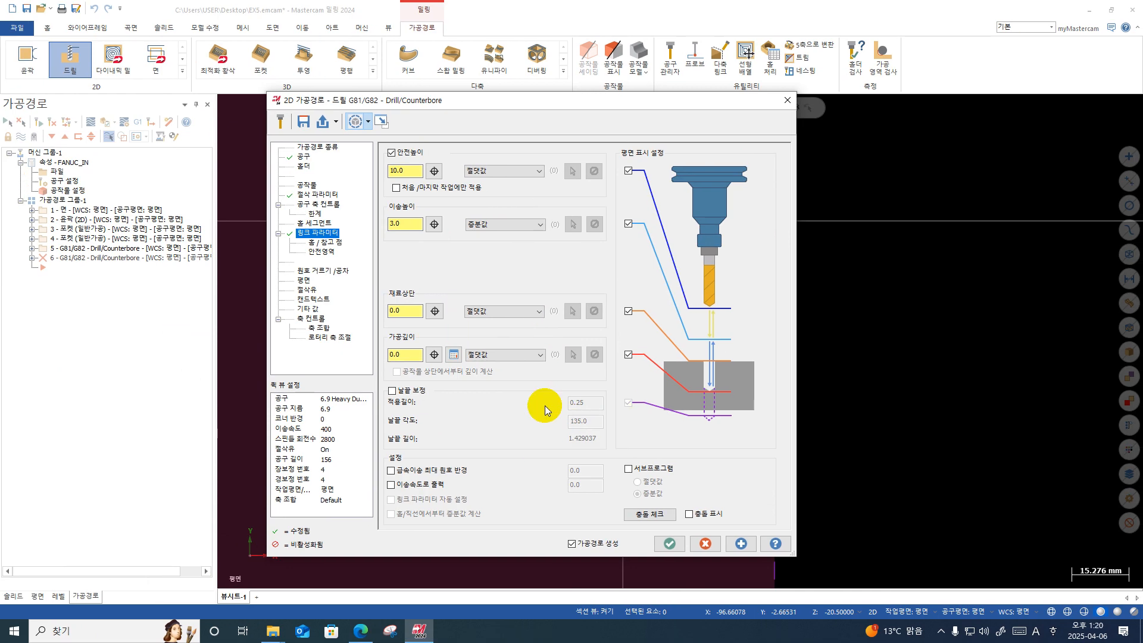
Step: Set the drilling depth (가공깊이) to -25 and accept the operation
{"action": "left_click", "coordinate": [407, 355]}
{"action": "type", "text": "-25"}
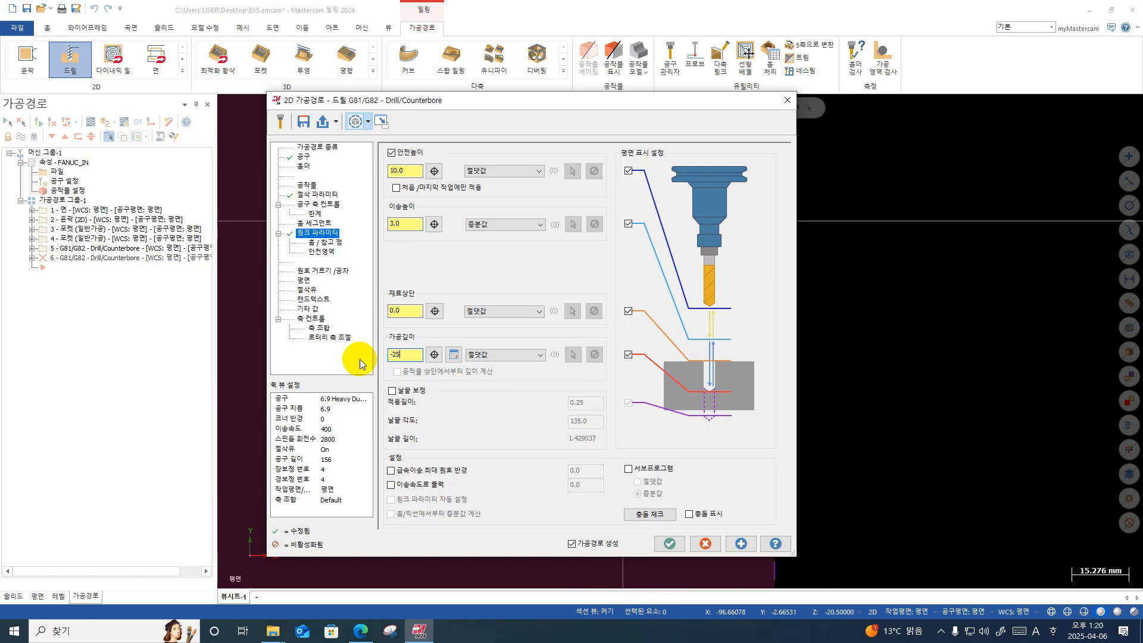
{"action": "key", "text": "Return"}
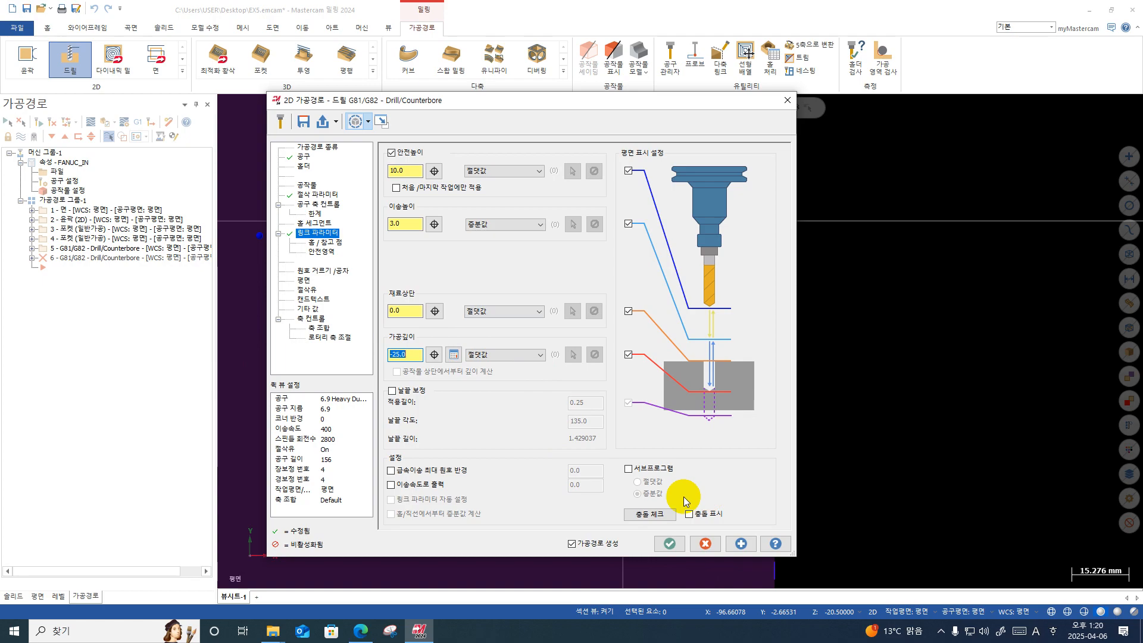
{"action": "left_click", "coordinate": [668, 543]}
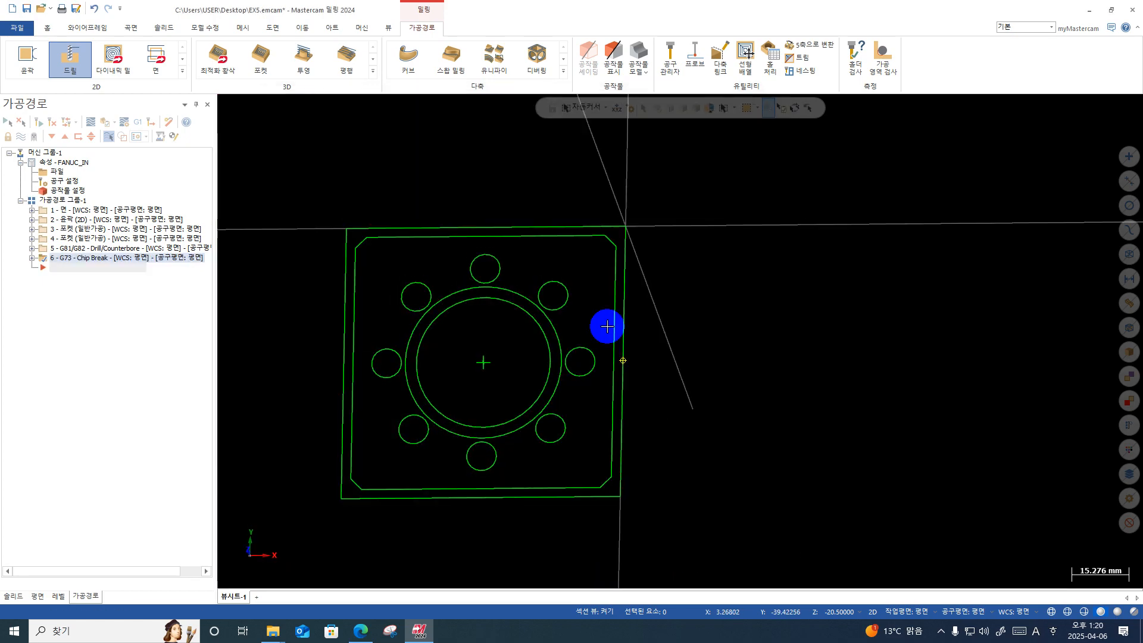
Step: Backplot the G73 drill toolpath, inspect it in the front and top views, and close the backplot
{"action": "left_click", "coordinate": [91, 122]}
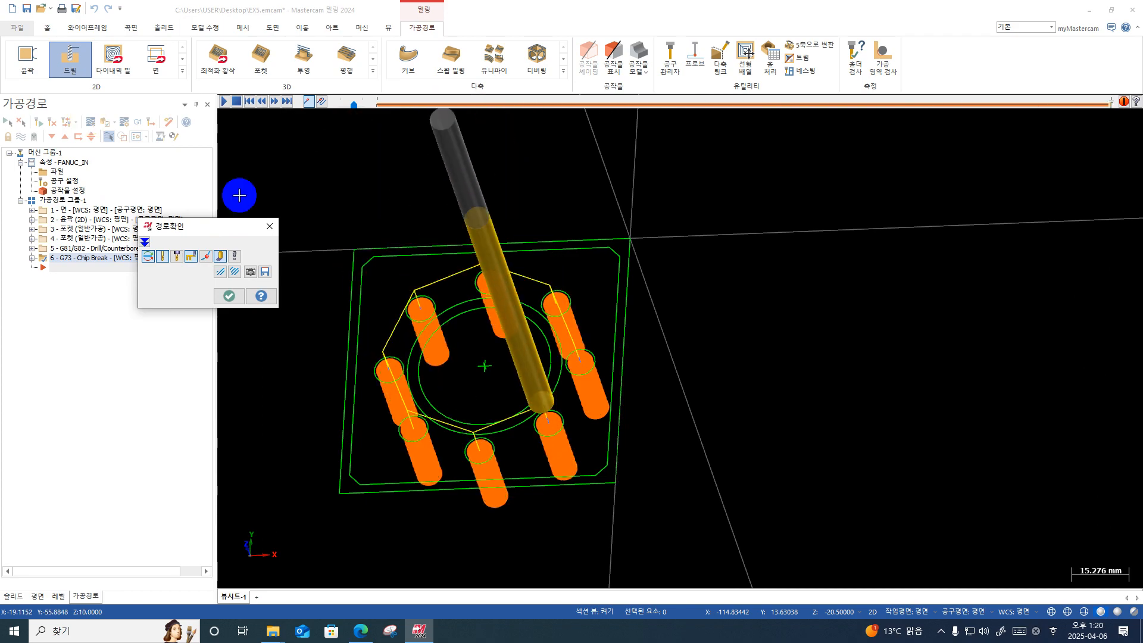
{"action": "right_click", "coordinate": [704, 161]}
{"action": "left_click", "coordinate": [774, 237]}
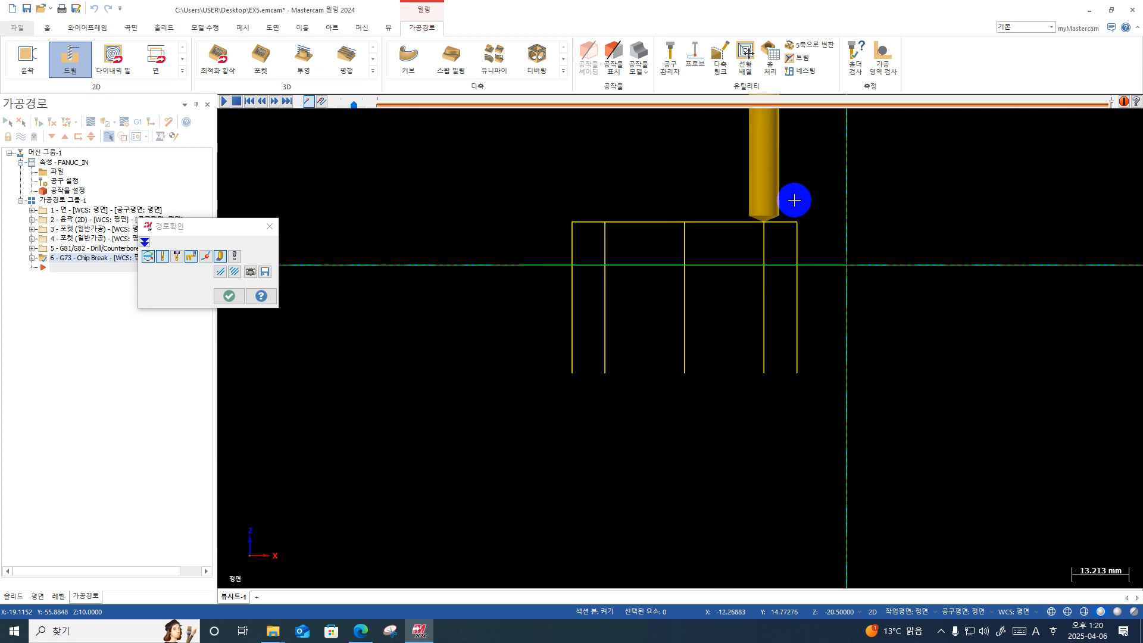
{"action": "right_click", "coordinate": [795, 199]}
{"action": "left_click", "coordinate": [867, 267]}
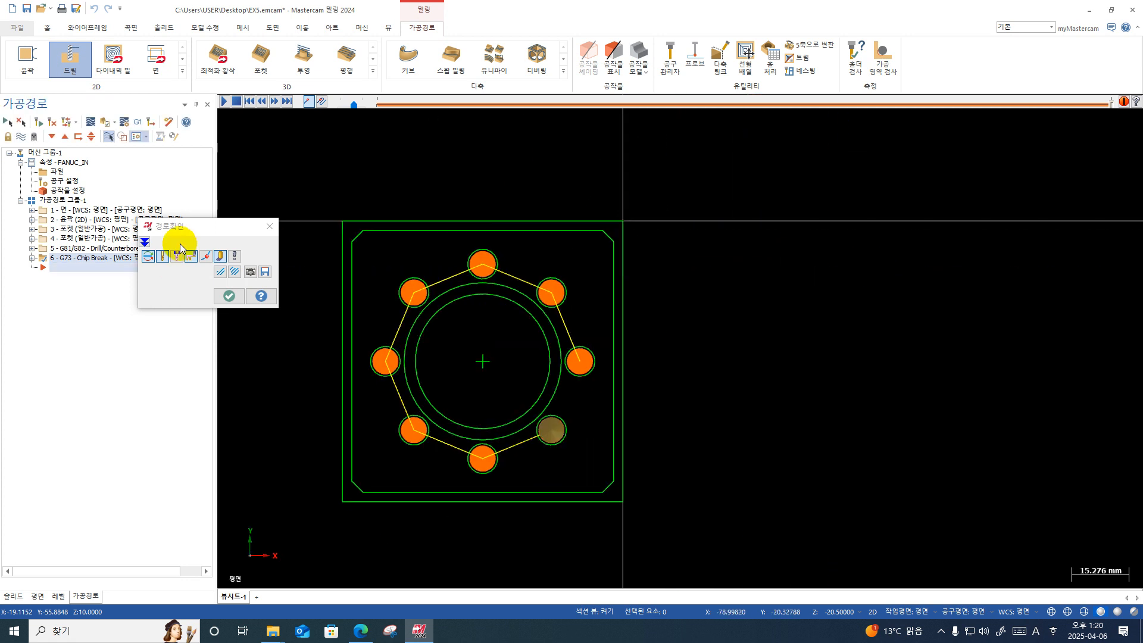
{"action": "left_click", "coordinate": [273, 228]}
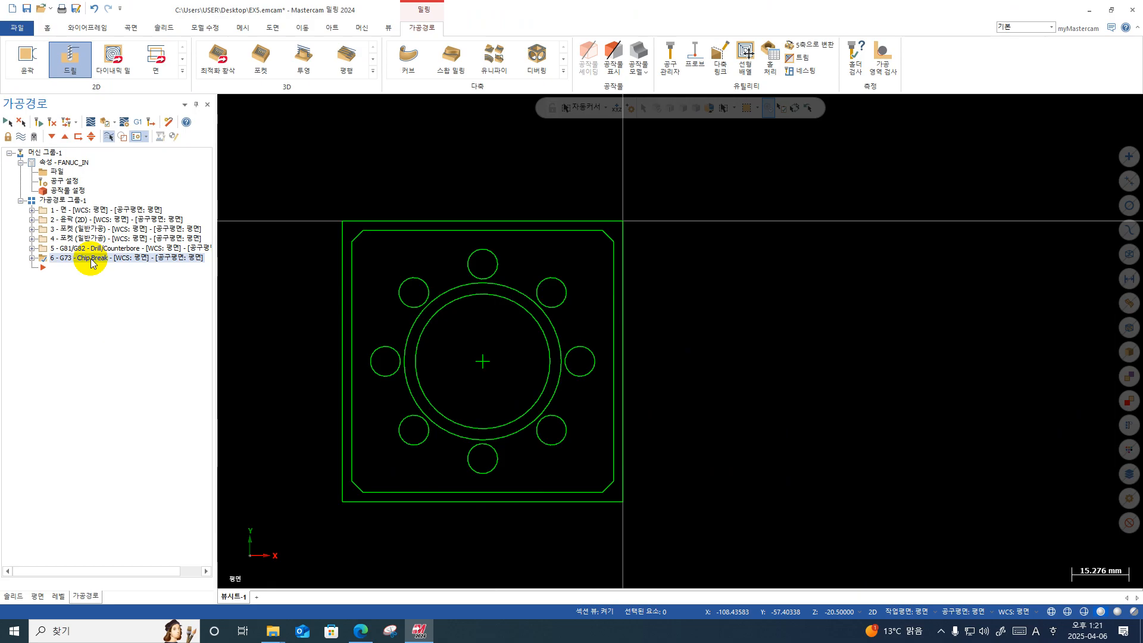
Step: Duplicate the G73 Chip Break operation and open the copy's parameters
{"action": "key", "text": "ctrl+v"}
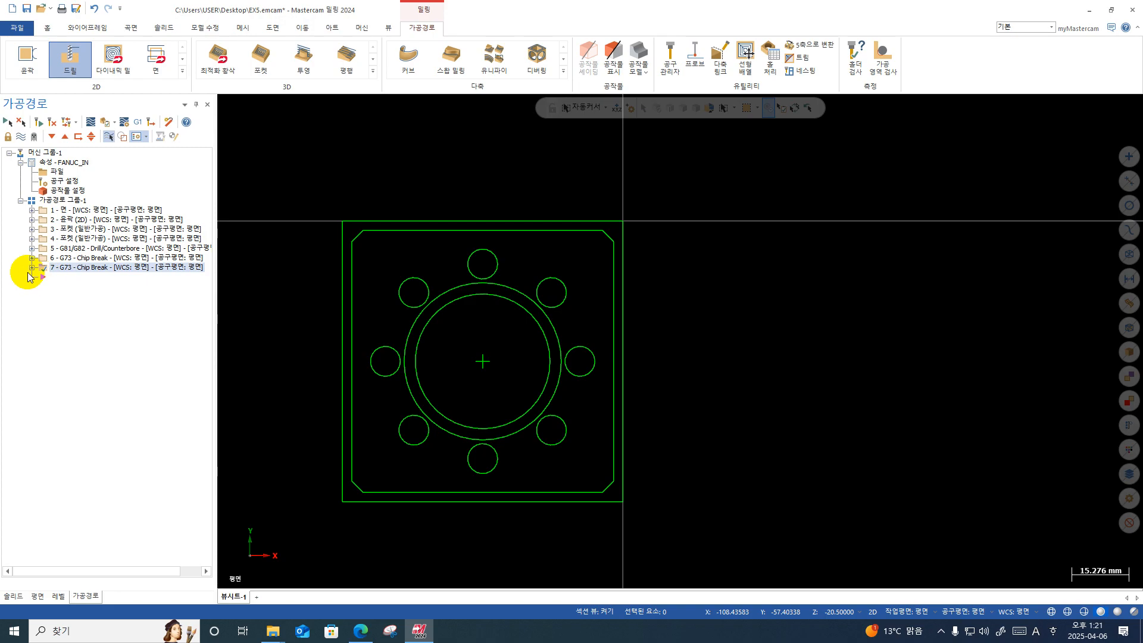
{"action": "left_click", "coordinate": [32, 268]}
{"action": "left_click", "coordinate": [78, 278]}
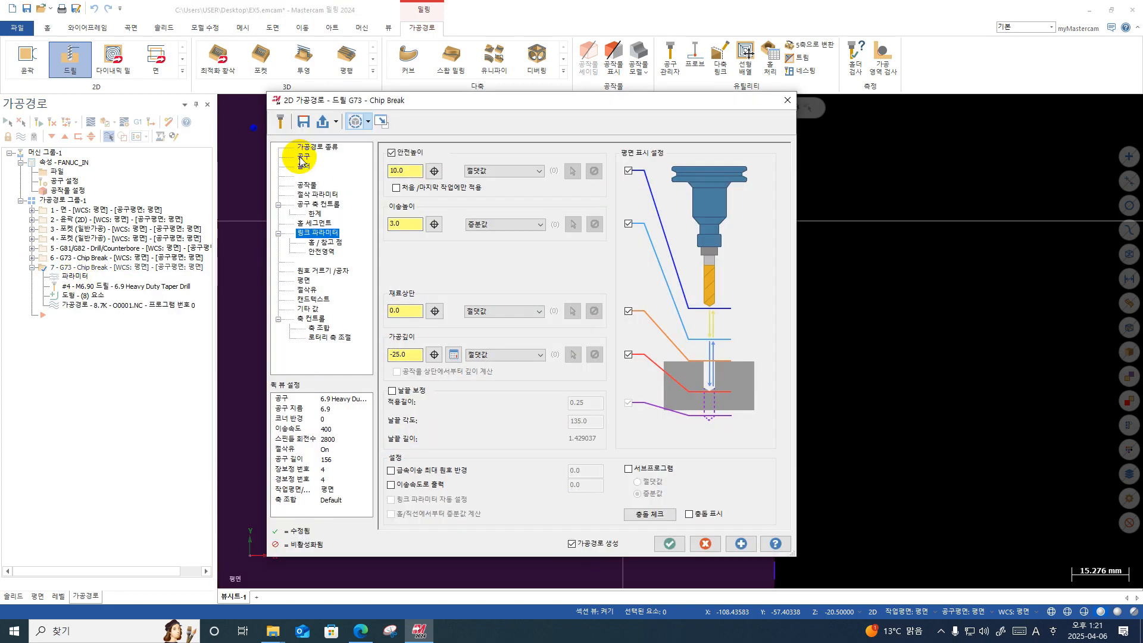
Step: Create a new tap tool for the copied operation using the standard size M8 x 1.25
{"action": "left_click", "coordinate": [303, 158]}
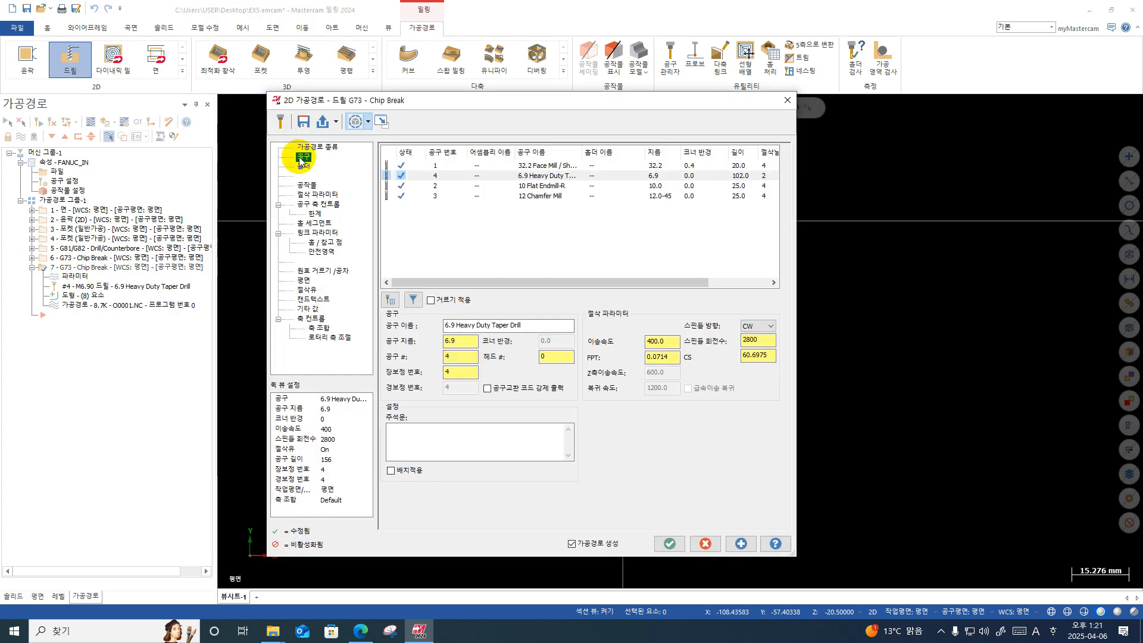
{"action": "right_click", "coordinate": [462, 226]}
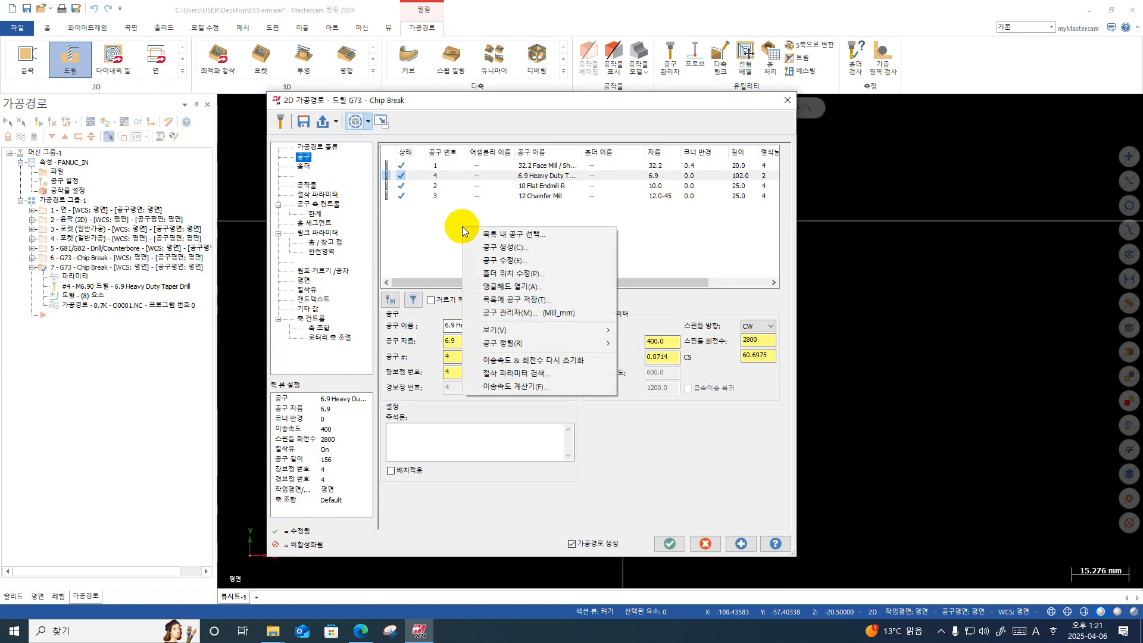
{"action": "left_click", "coordinate": [494, 248]}
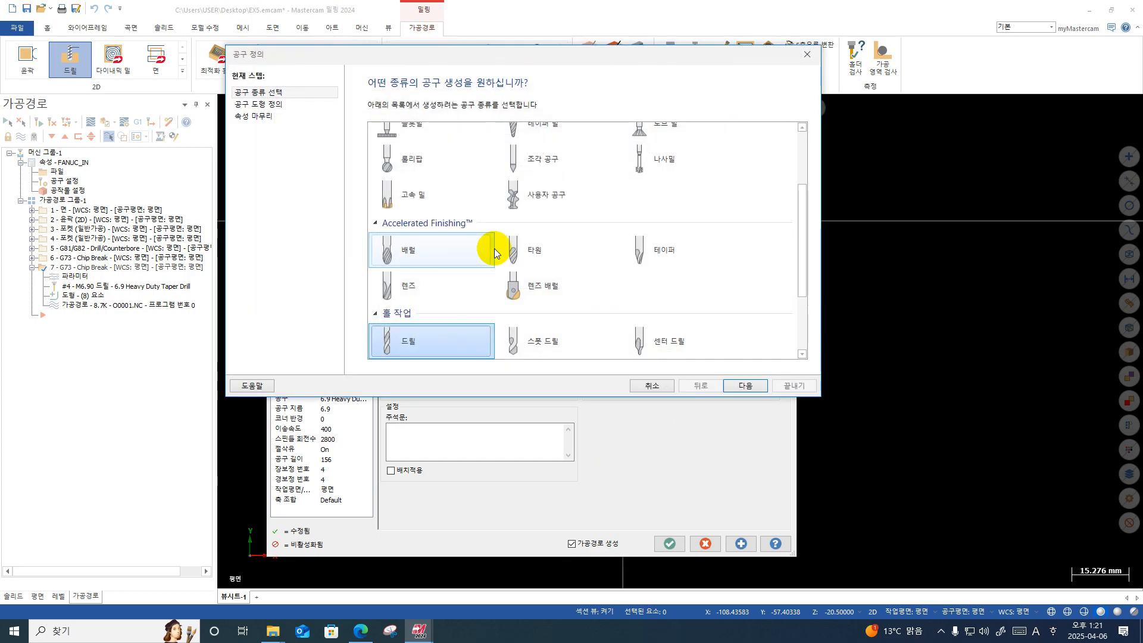
{"action": "scroll", "coordinate": [494, 246], "scroll_direction": "up", "scroll_amount": 1}
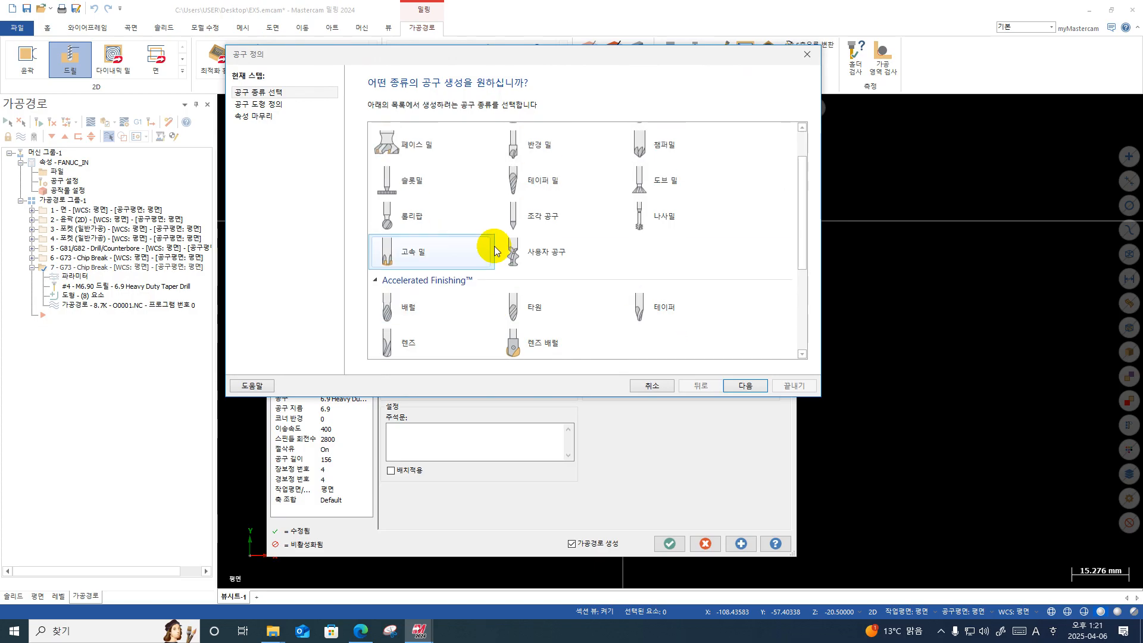
{"action": "scroll", "coordinate": [499, 244], "scroll_direction": "up", "scroll_amount": 1}
{"action": "scroll", "coordinate": [504, 241], "scroll_direction": "down", "scroll_amount": 2}
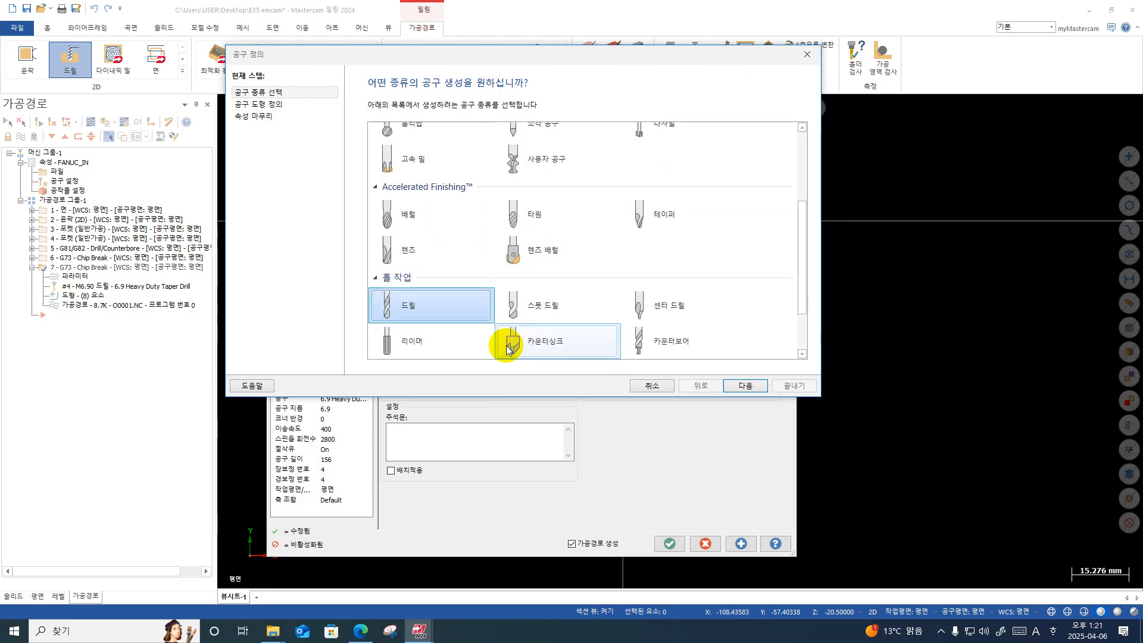
{"action": "scroll", "coordinate": [488, 337], "scroll_direction": "down", "scroll_amount": 1}
{"action": "left_click", "coordinate": [393, 321]}
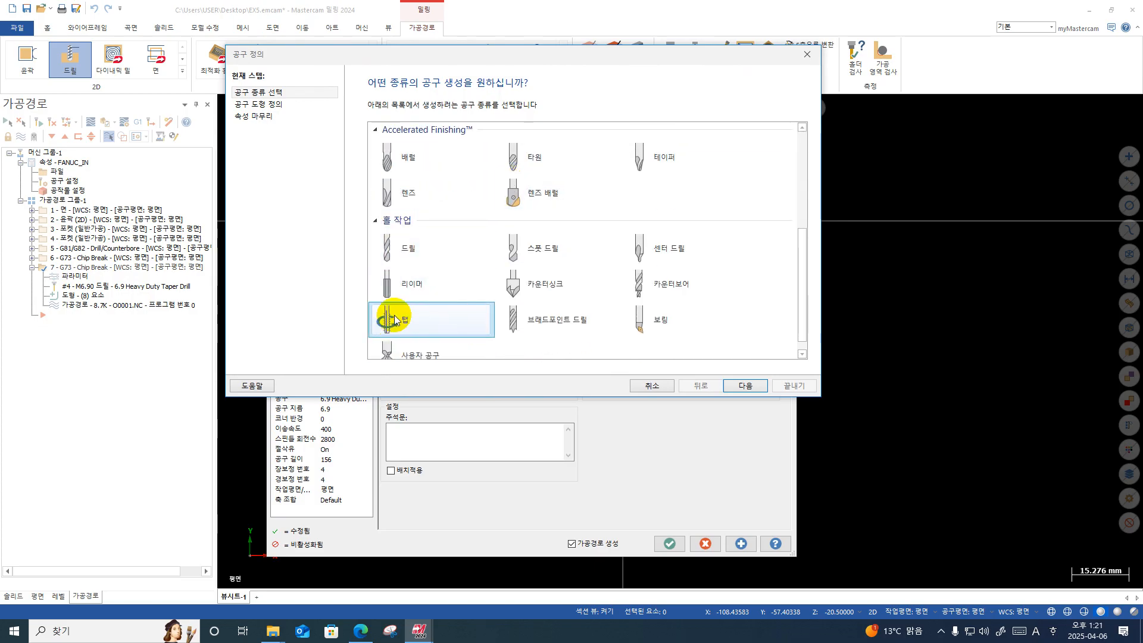
{"action": "left_click", "coordinate": [281, 105]}
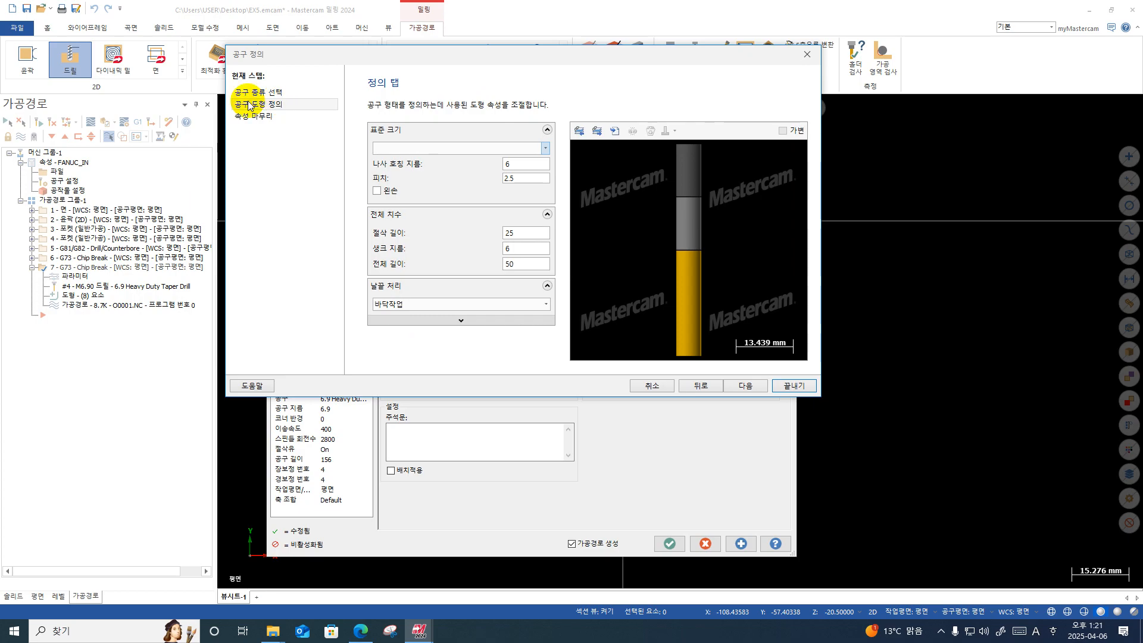
{"action": "type", "text": "8"}
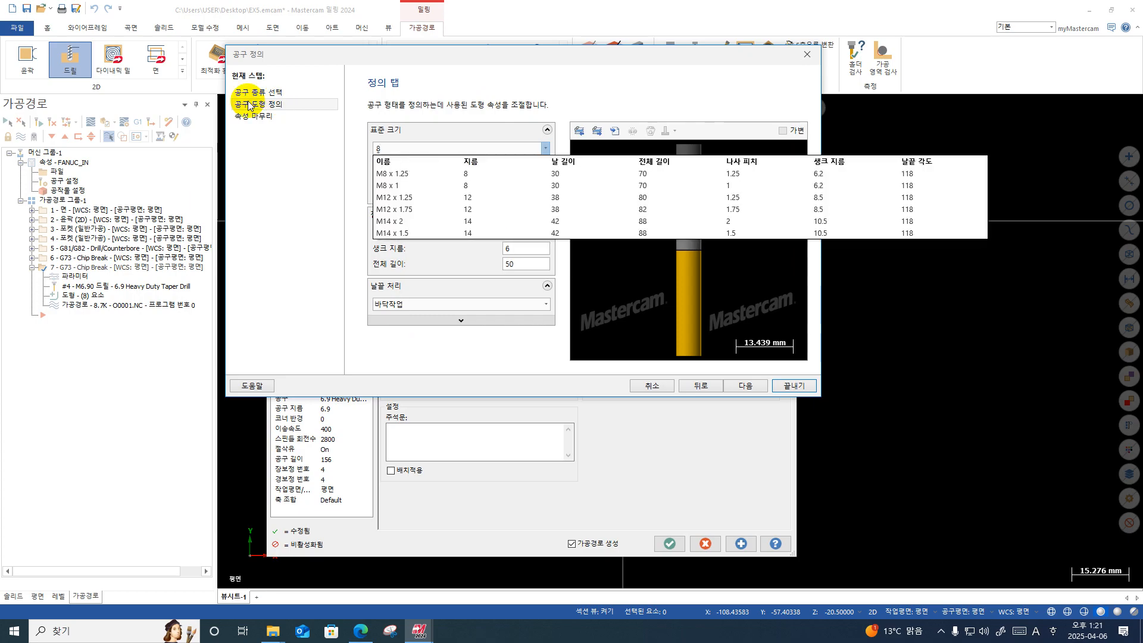
{"action": "left_click", "coordinate": [408, 178]}
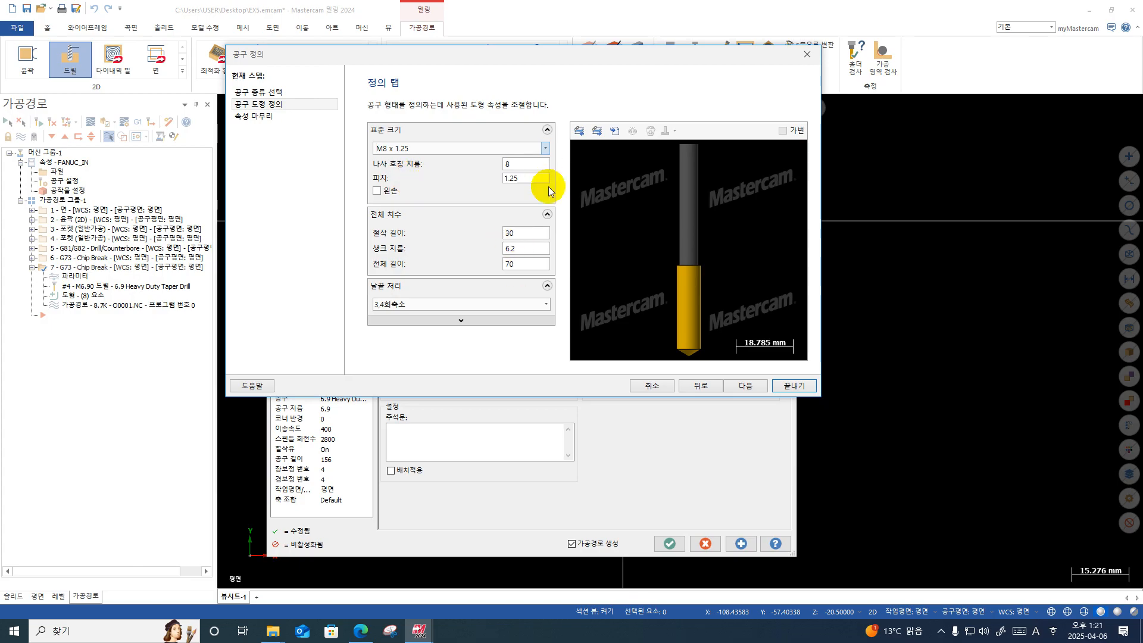
Step: Set the M8 x 1.25 tap's spindle speed (스핀들 회전수) to 500
{"action": "left_click", "coordinate": [248, 120]}
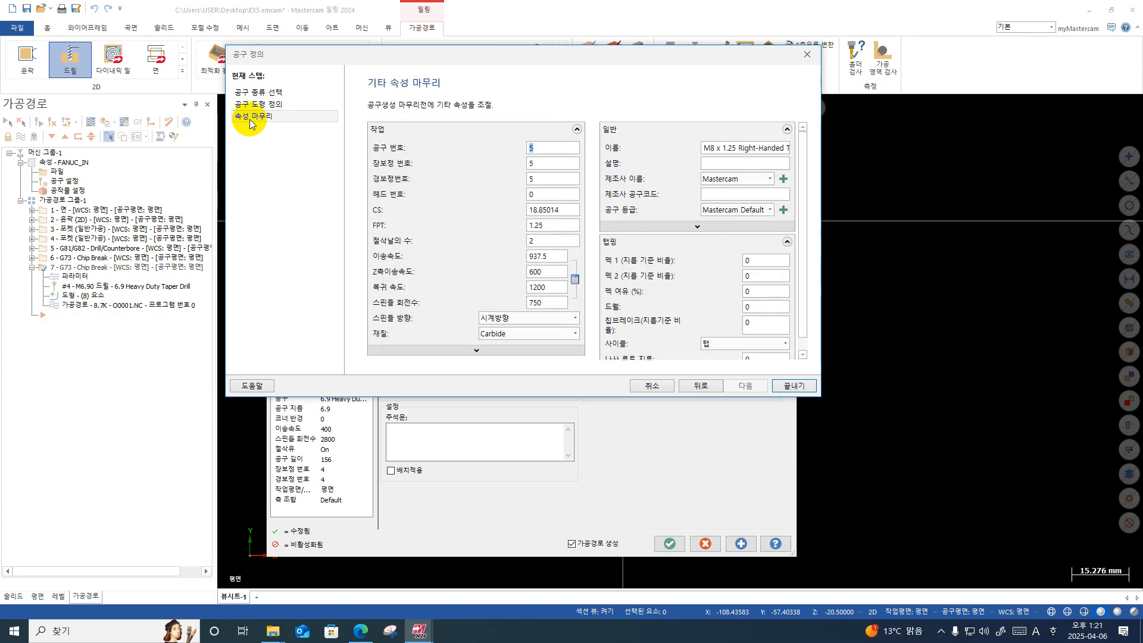
{"action": "double_click", "coordinate": [558, 304]}
{"action": "type", "text": "500"}
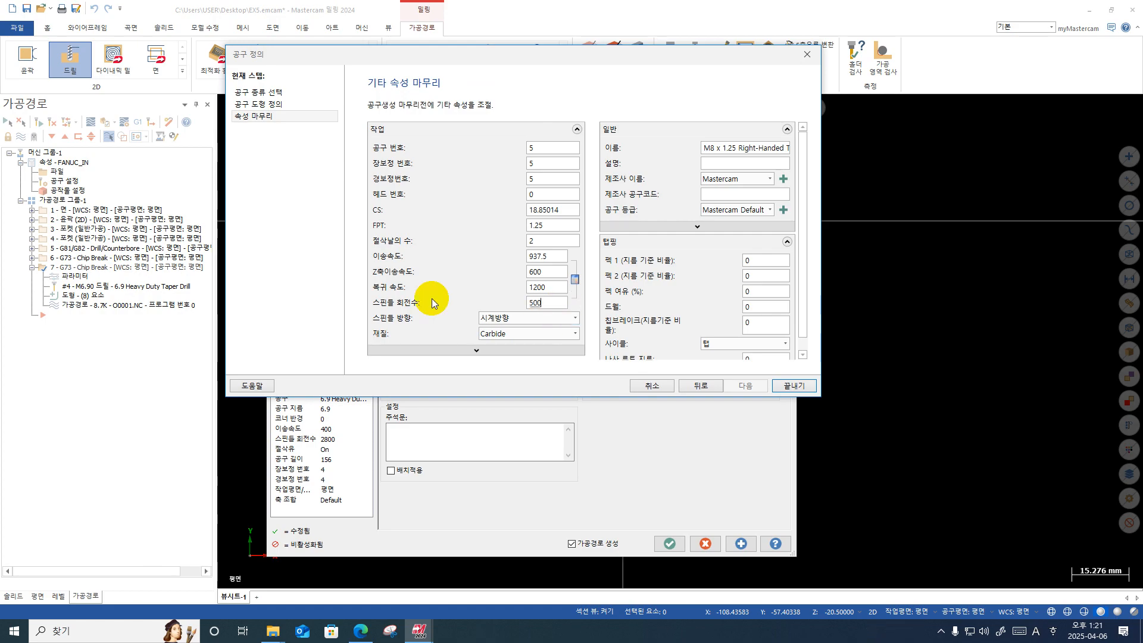
Step: Apply a spindle speed of 500 to the M8 x 1.25 right-handed tap
{"action": "key", "text": "Tab"}
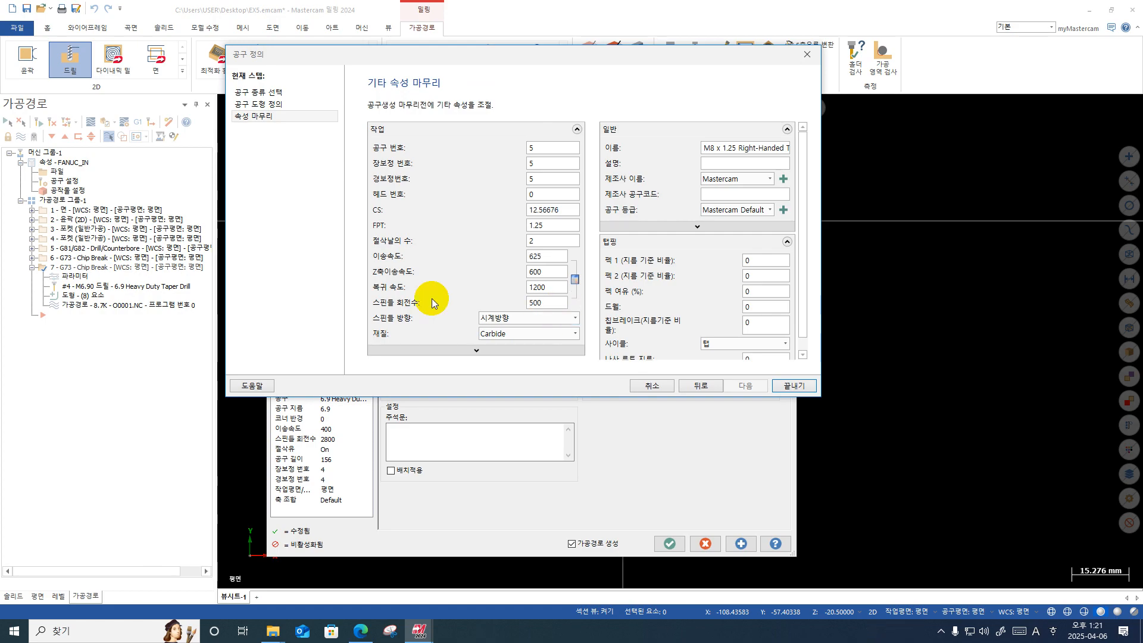
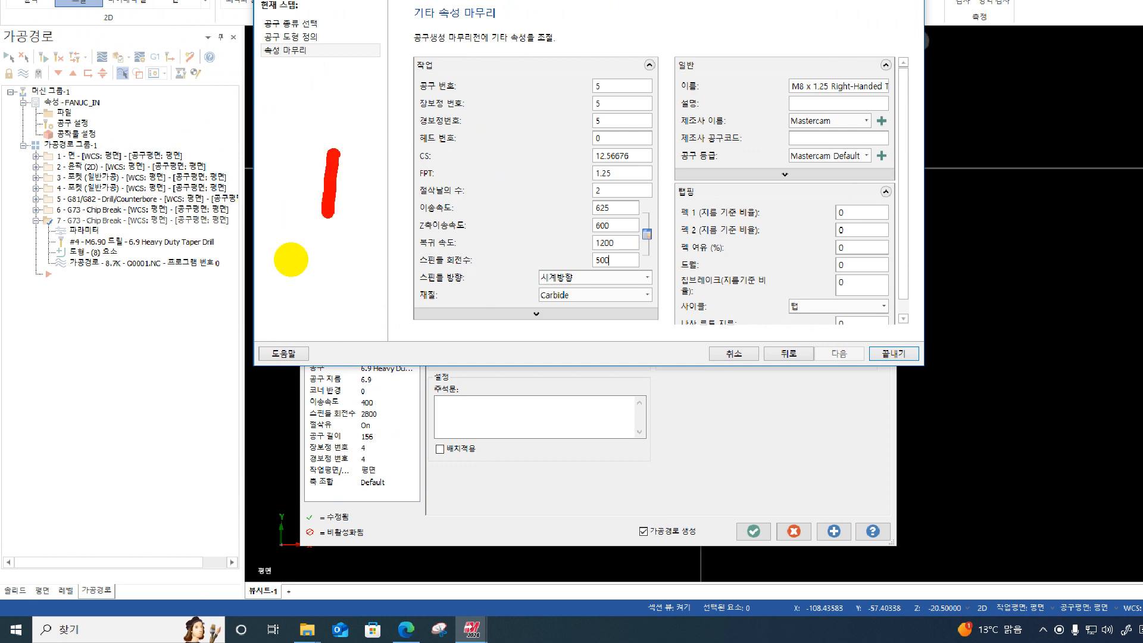
{"action": "left_click_drag", "start_coordinate": [319, 386], "coordinate": [298, 275]}
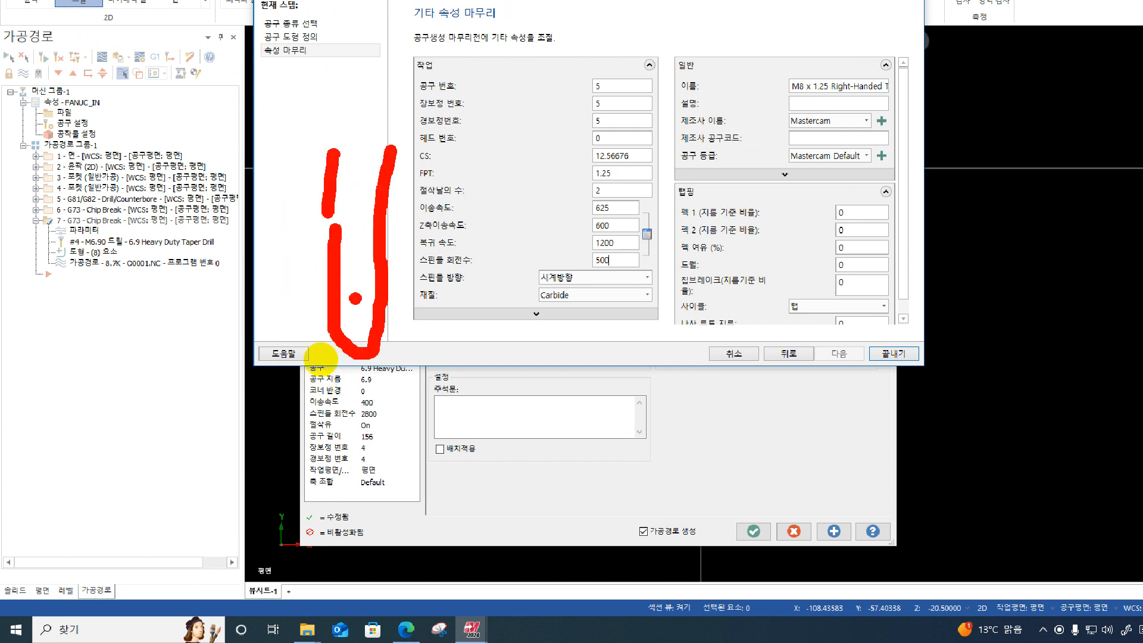
{"action": "mouse_move", "coordinate": [299, 362]}
{"action": "left_mouse_down"}
{"action": "mouse_move", "coordinate": [335, 310]}
{"action": "mouse_move", "coordinate": [328, 278]}
{"action": "left_mouse_up"}
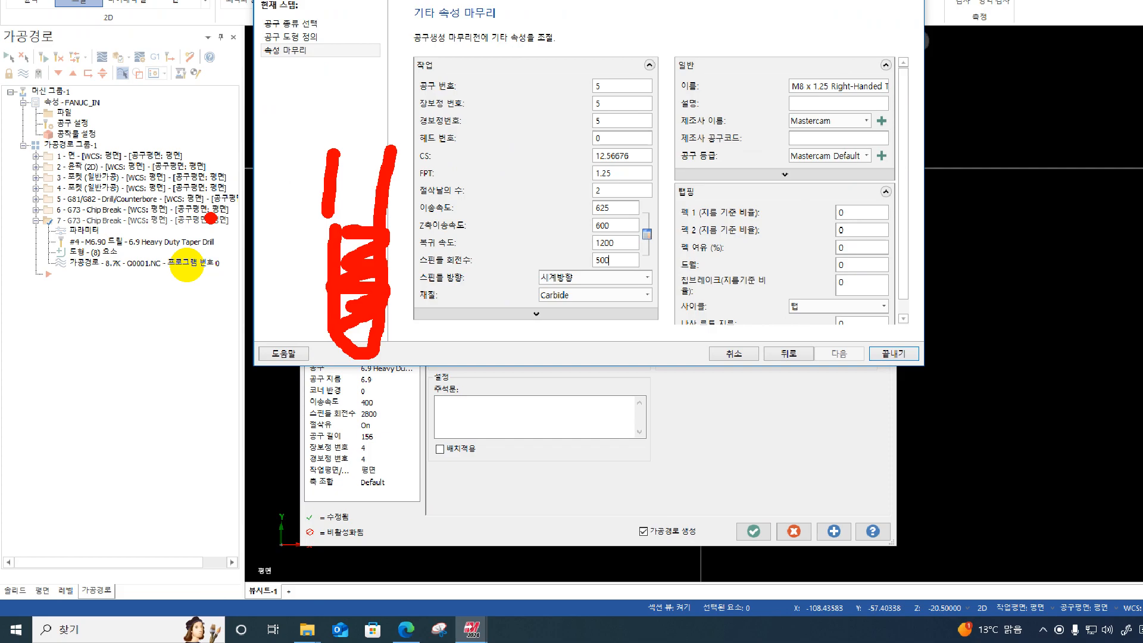
{"action": "mouse_move", "coordinate": [233, 238]}
{"action": "left_mouse_down"}
{"action": "mouse_move", "coordinate": [233, 345]}
{"action": "mouse_move", "coordinate": [274, 370]}
{"action": "mouse_move", "coordinate": [215, 416]}
{"action": "mouse_move", "coordinate": [256, 426]}
{"action": "mouse_move", "coordinate": [253, 438]}
{"action": "mouse_move", "coordinate": [178, 452]}
{"action": "mouse_move", "coordinate": [160, 415]}
{"action": "mouse_move", "coordinate": [94, 390]}
{"action": "mouse_move", "coordinate": [145, 280]}
{"action": "mouse_move", "coordinate": [175, 170]}
{"action": "mouse_move", "coordinate": [230, 238]}
{"action": "left_mouse_up"}
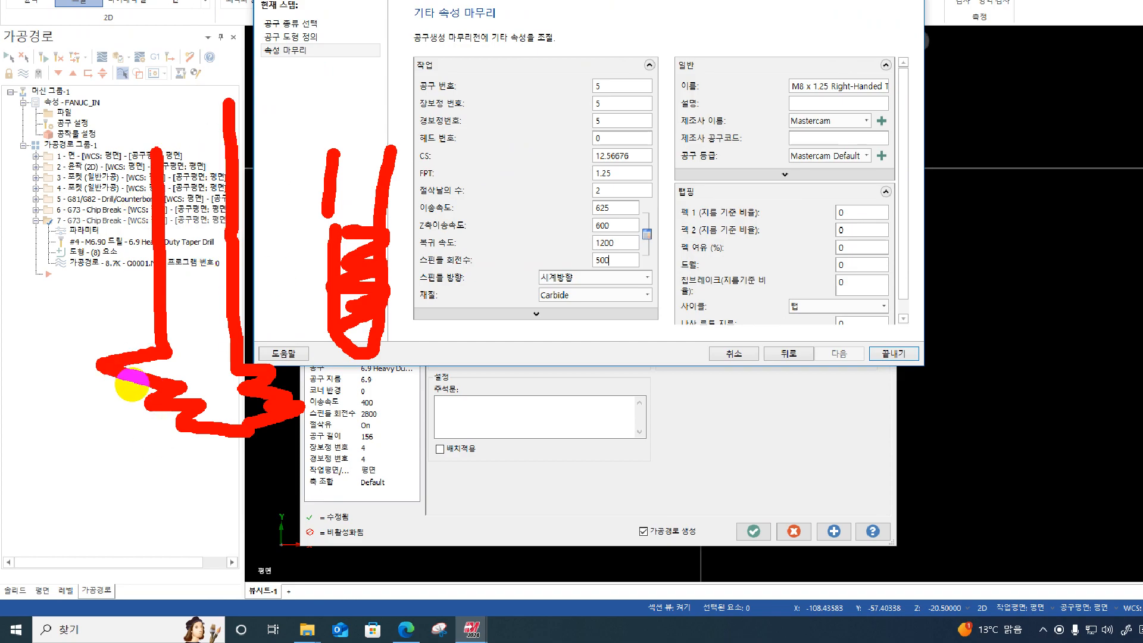
{"action": "mouse_move", "coordinate": [402, 244]}
{"action": "left_mouse_down"}
{"action": "mouse_move", "coordinate": [355, 288]}
{"action": "mouse_move", "coordinate": [321, 291]}
{"action": "left_mouse_up"}
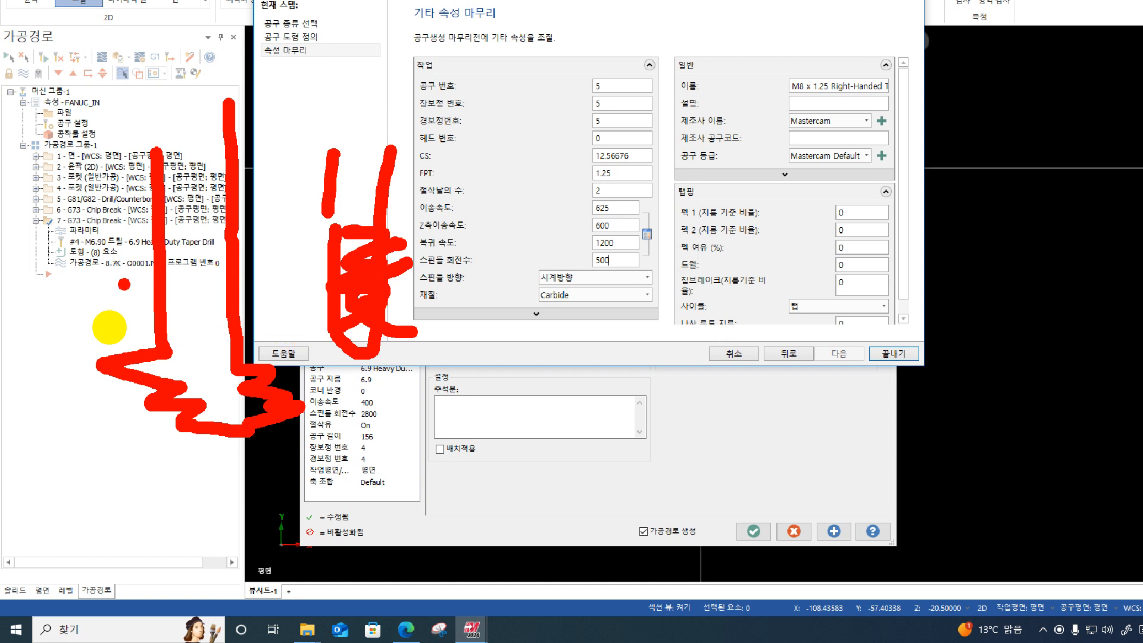
{"action": "mouse_move", "coordinate": [153, 342]}
{"action": "left_mouse_down"}
{"action": "mouse_move", "coordinate": [91, 224]}
{"action": "mouse_move", "coordinate": [109, 189]}
{"action": "left_mouse_up"}
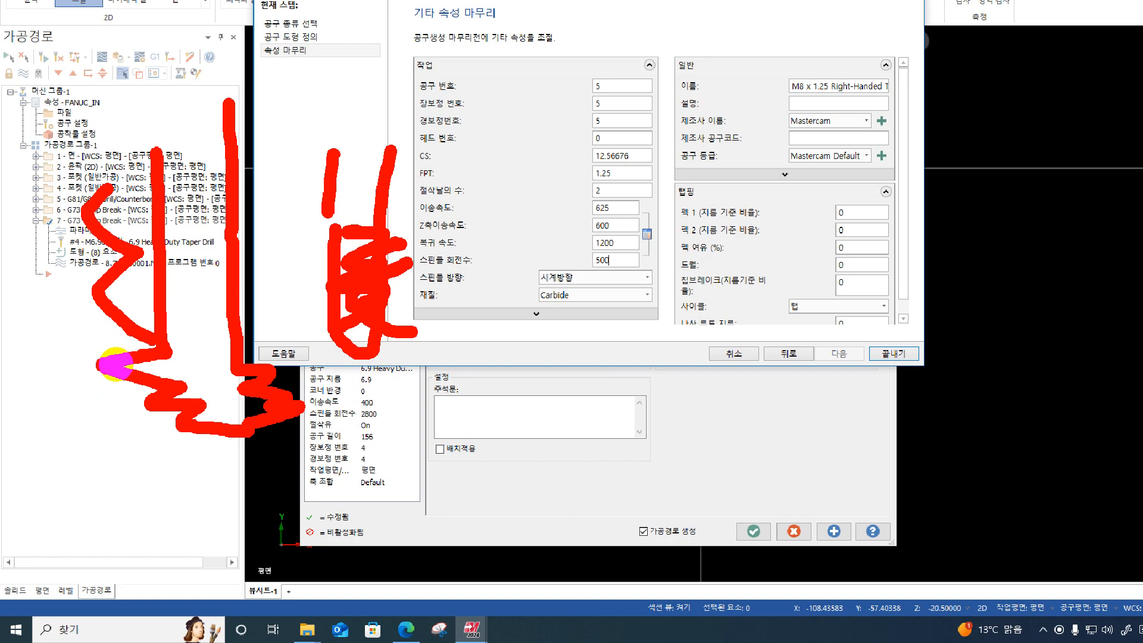
{"action": "key", "text": "Escape"}
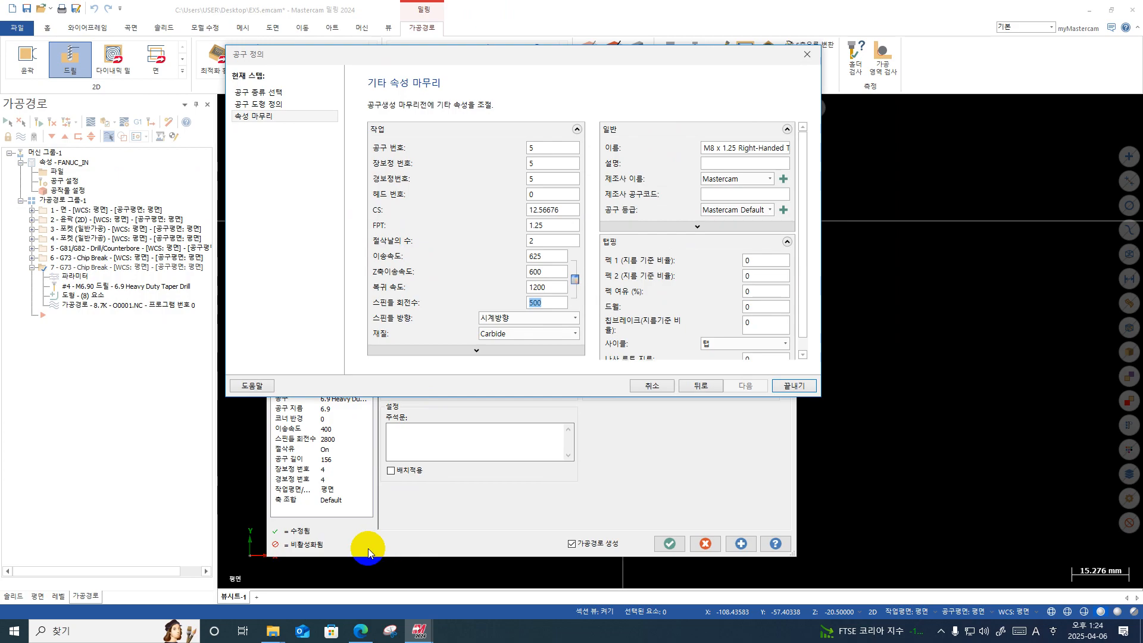
Step: Finish the M8 x 1.25 tap definition and set the cutting cycle to G84/G74 - Tap with a peck of 0
{"action": "left_click", "coordinate": [793, 381]}
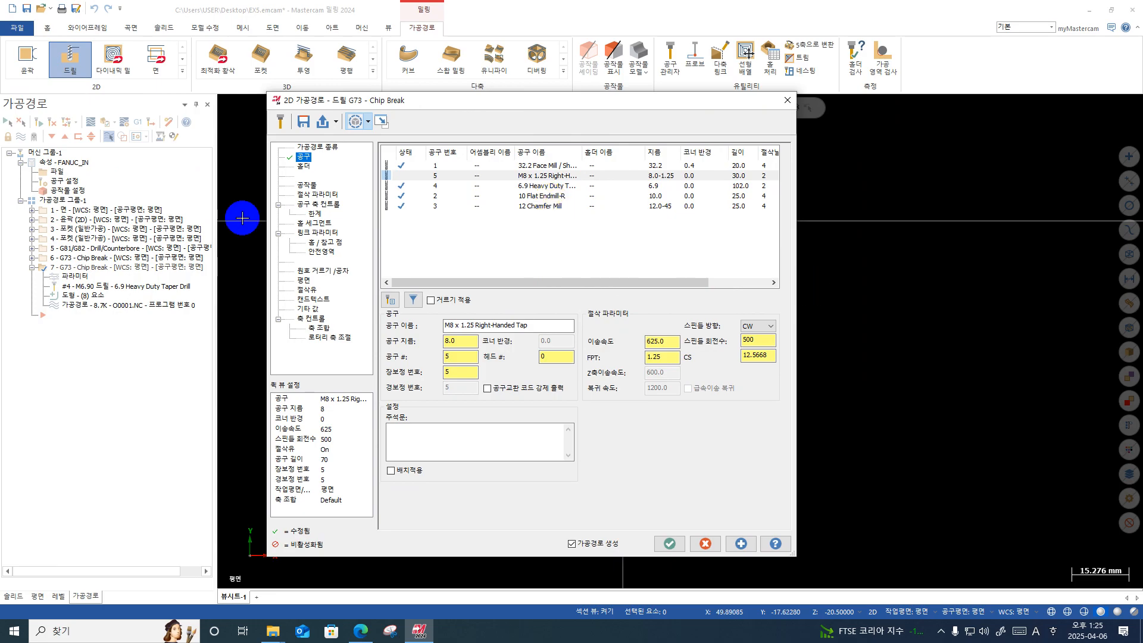
{"action": "left_click", "coordinate": [317, 194]}
{"action": "left_click", "coordinate": [452, 161]}
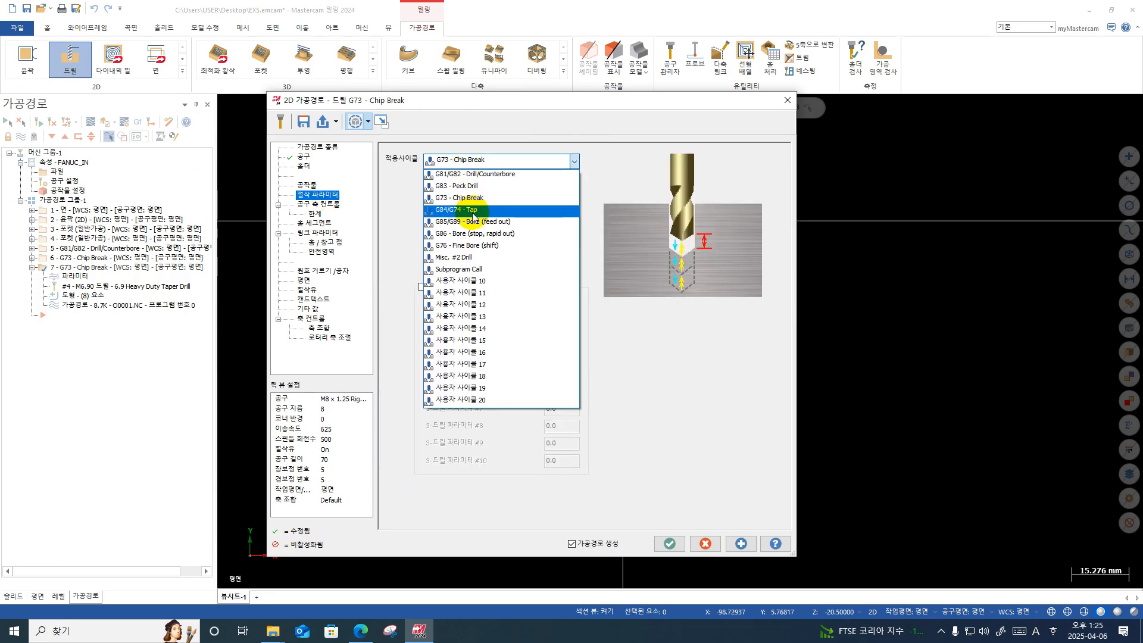
{"action": "left_click", "coordinate": [524, 220]}
{"action": "double_click", "coordinate": [556, 182]}
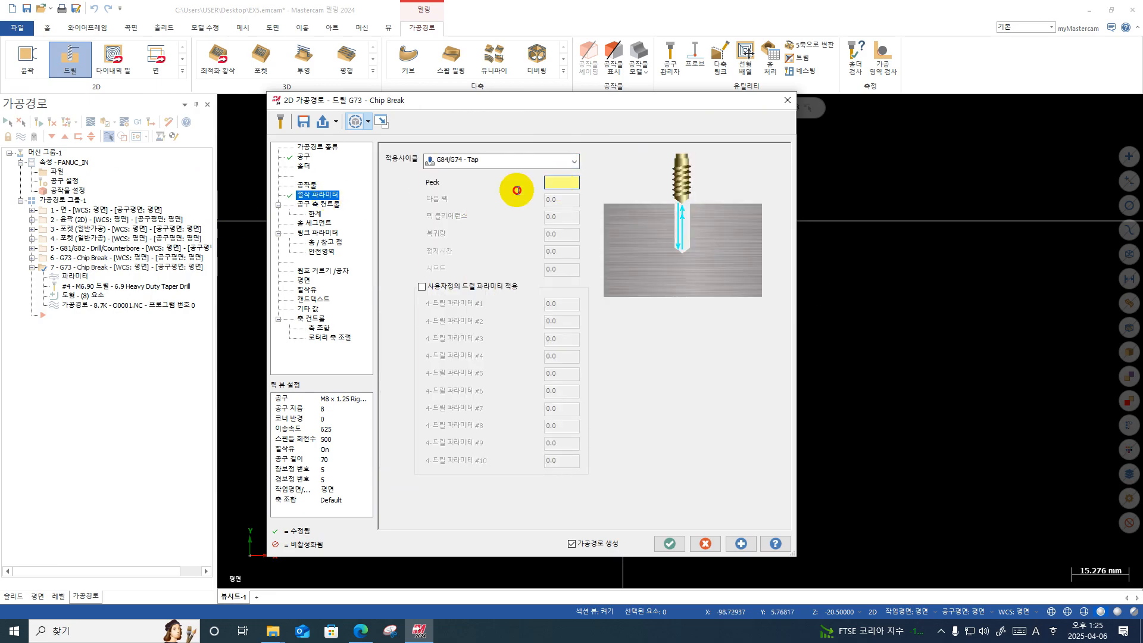
{"action": "type", "text": "0"}
{"action": "key", "text": "Return"}
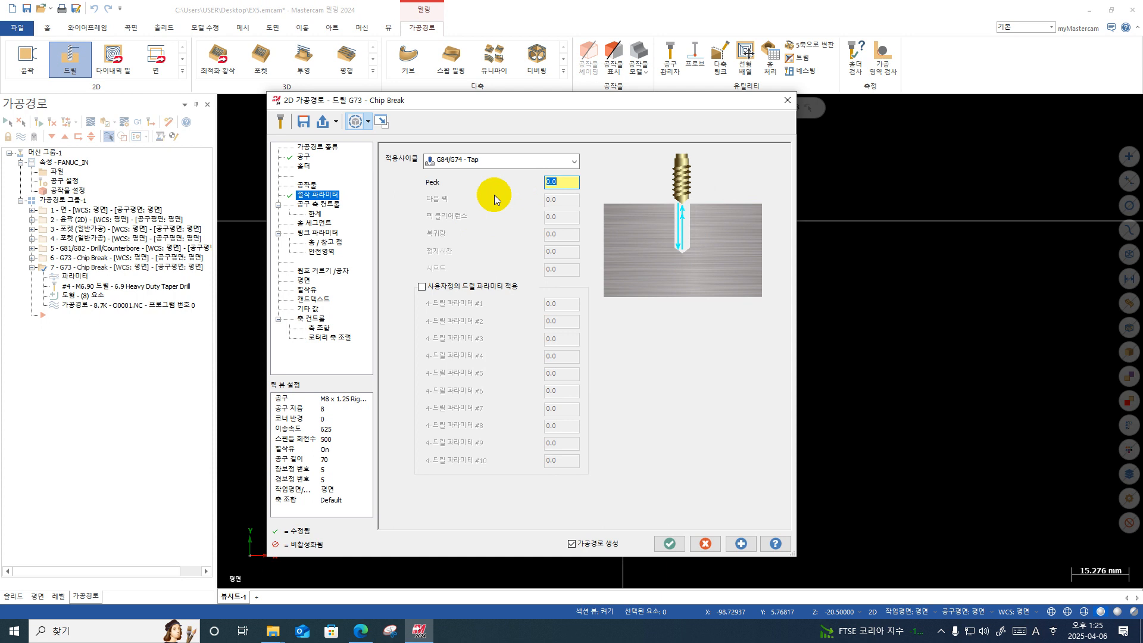
Step: Set the tapping depth to -23 in the linking parameters and generate the toolpath
{"action": "left_click", "coordinate": [325, 234]}
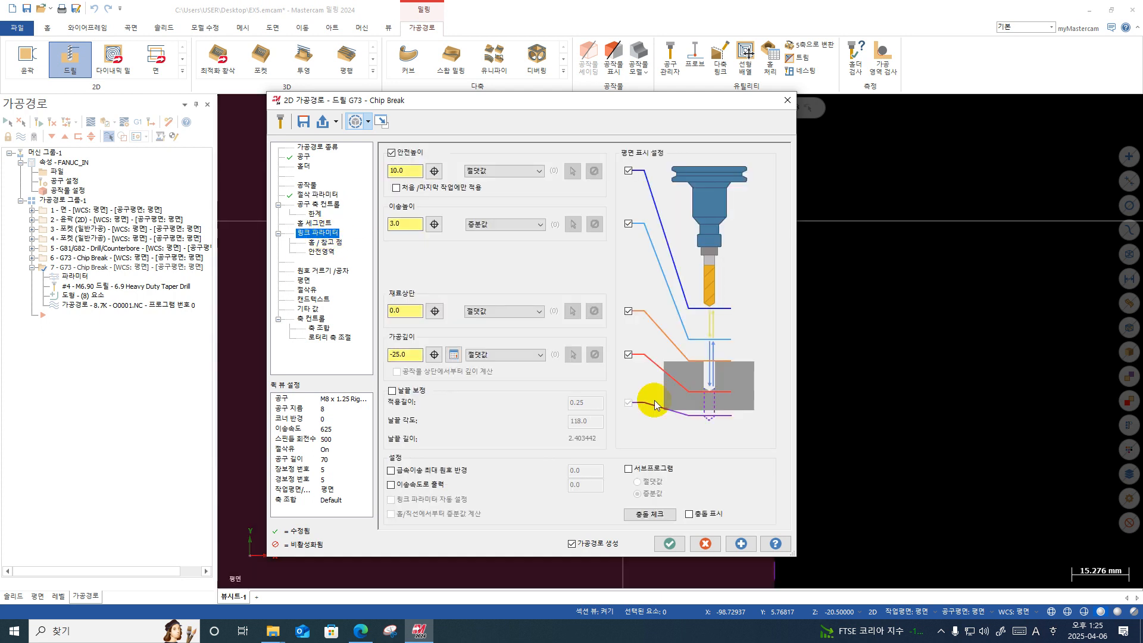
{"action": "left_click", "coordinate": [411, 351]}
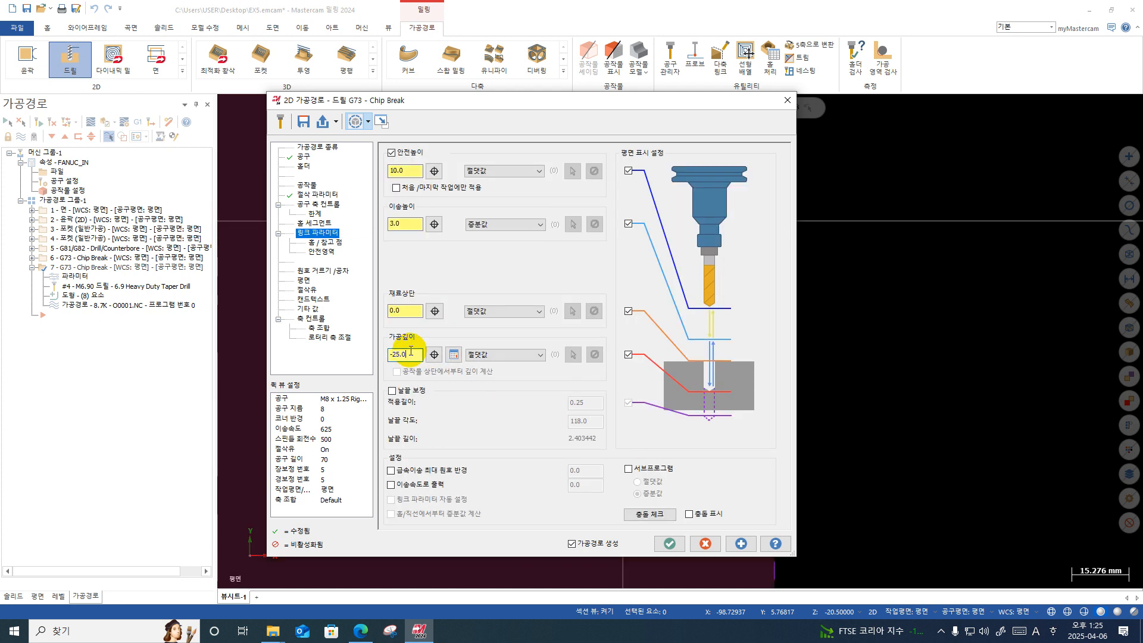
{"action": "key", "text": "BackSpace"}
{"action": "key", "text": "BackSpace"}
{"action": "type", "text": "3"}
{"action": "key", "text": "Return"}
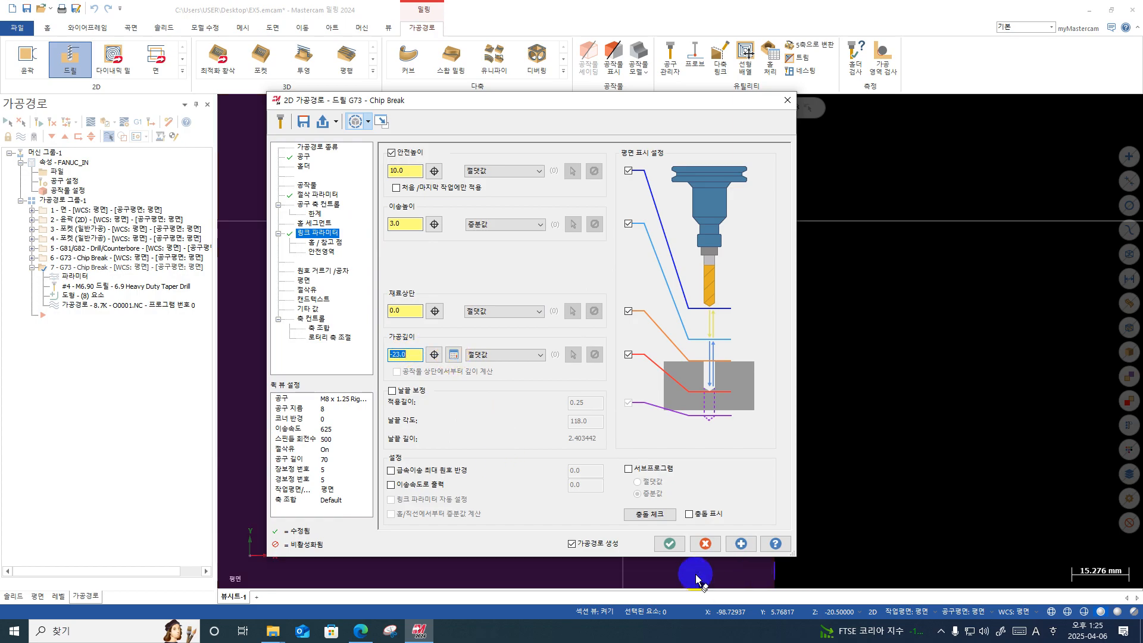
{"action": "left_click", "coordinate": [668, 544]}
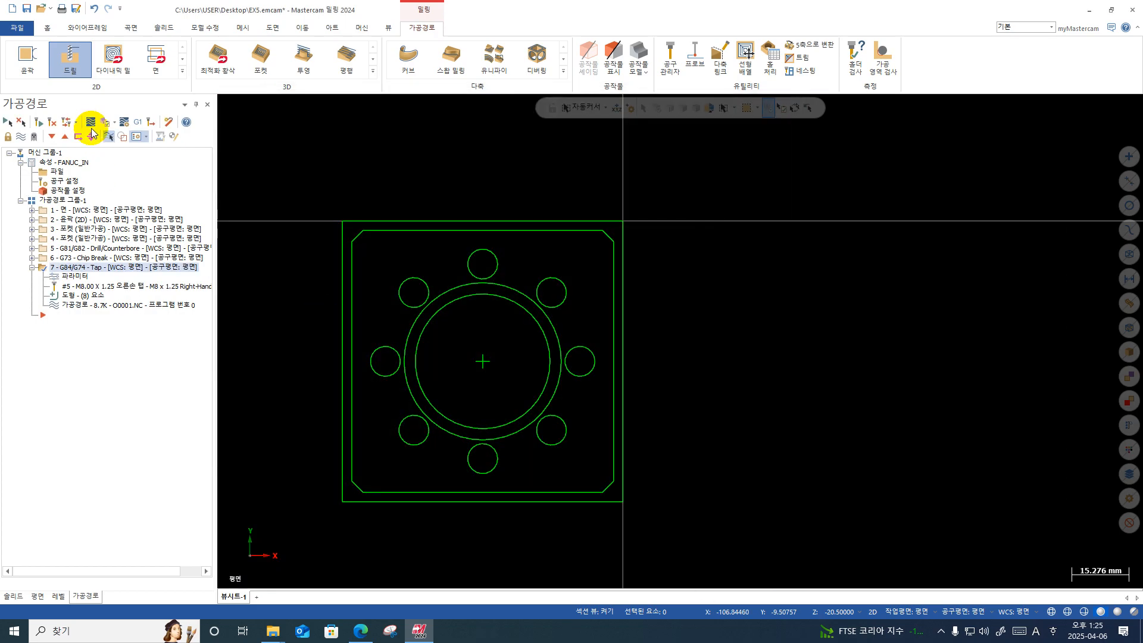
Step: Backplot the G84/G74 tap operation to check its path over the bolt-circle holes, leaving the backplot when done
{"action": "left_click", "coordinate": [89, 127]}
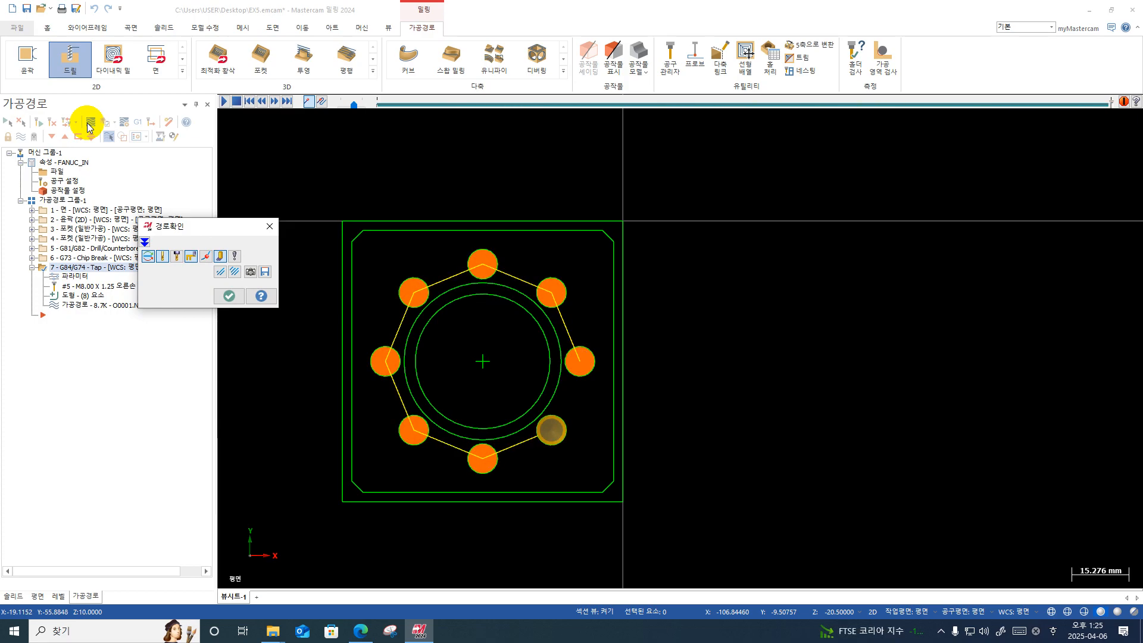
{"action": "key", "text": "F1"}
{"action": "key", "text": "Escape"}
{"action": "key", "text": "Escape"}
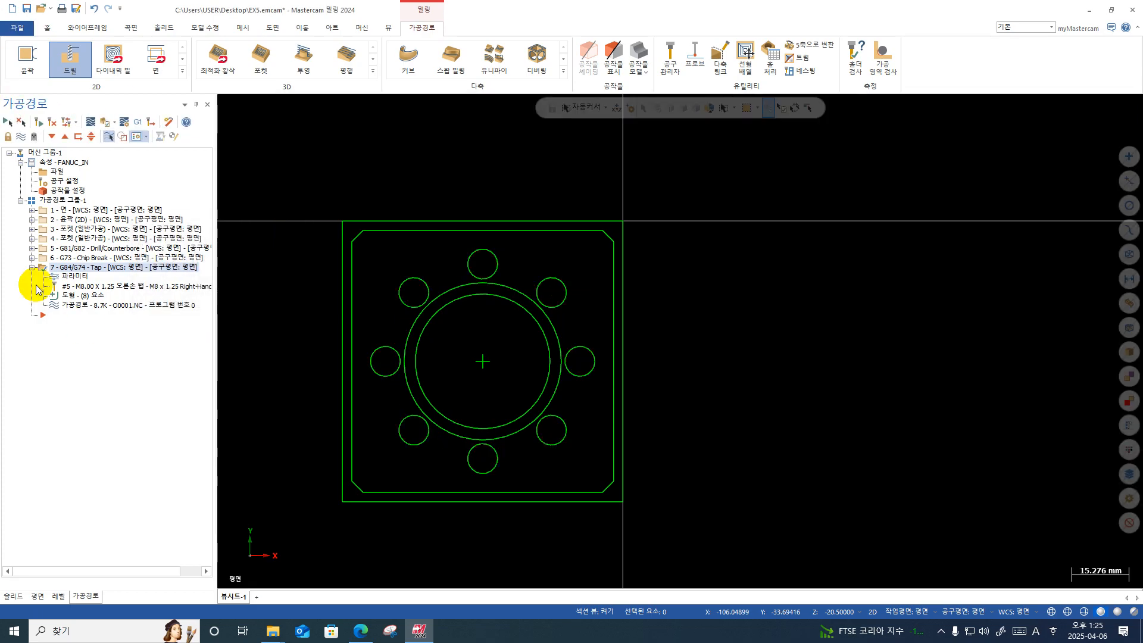
Step: Duplicate the G84/G74 tap operation at the end of the toolpath group
{"action": "left_click", "coordinate": [32, 257]}
{"action": "left_click", "coordinate": [33, 258]}
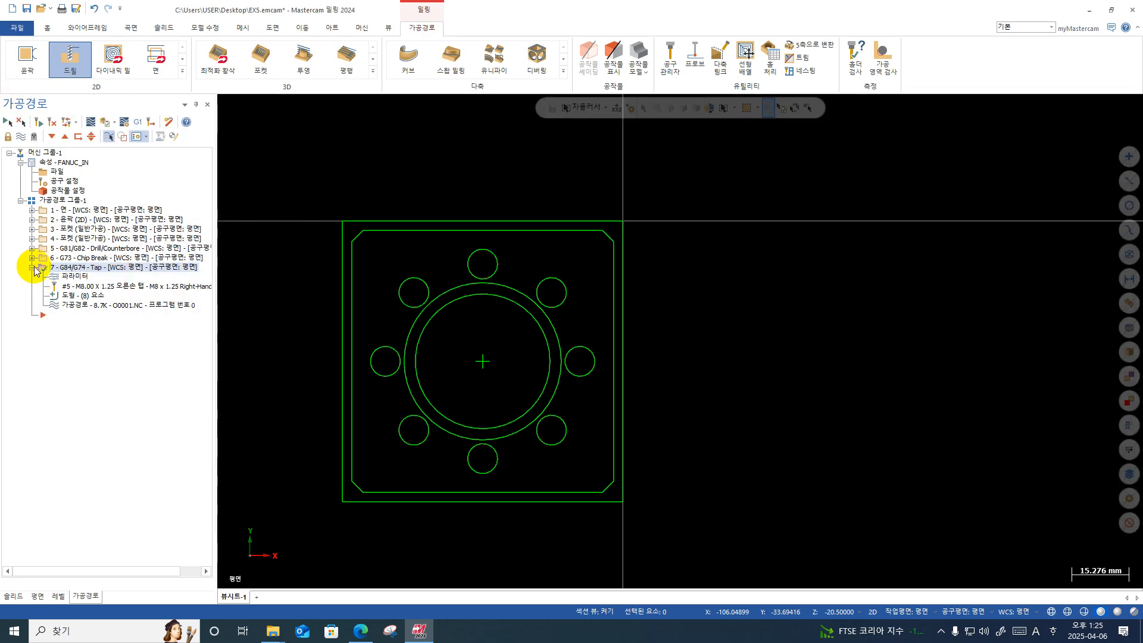
{"action": "left_click", "coordinate": [33, 267]}
{"action": "left_click", "coordinate": [45, 256]}
{"action": "left_click", "coordinate": [50, 268]}
{"action": "key", "text": "ctrl+c"}
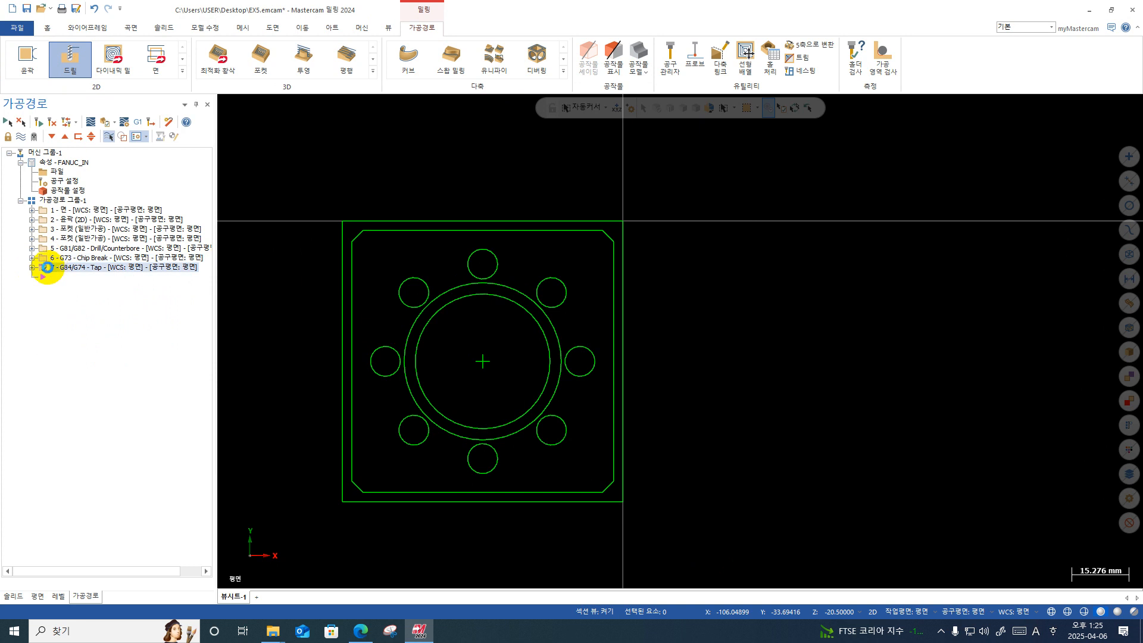
{"action": "key", "text": "ctrl+v"}
Step: Try a machining depth of -20 in the copied tap operation's linking parameters and close them without saving
{"action": "left_click", "coordinate": [33, 277]}
{"action": "left_click", "coordinate": [57, 287]}
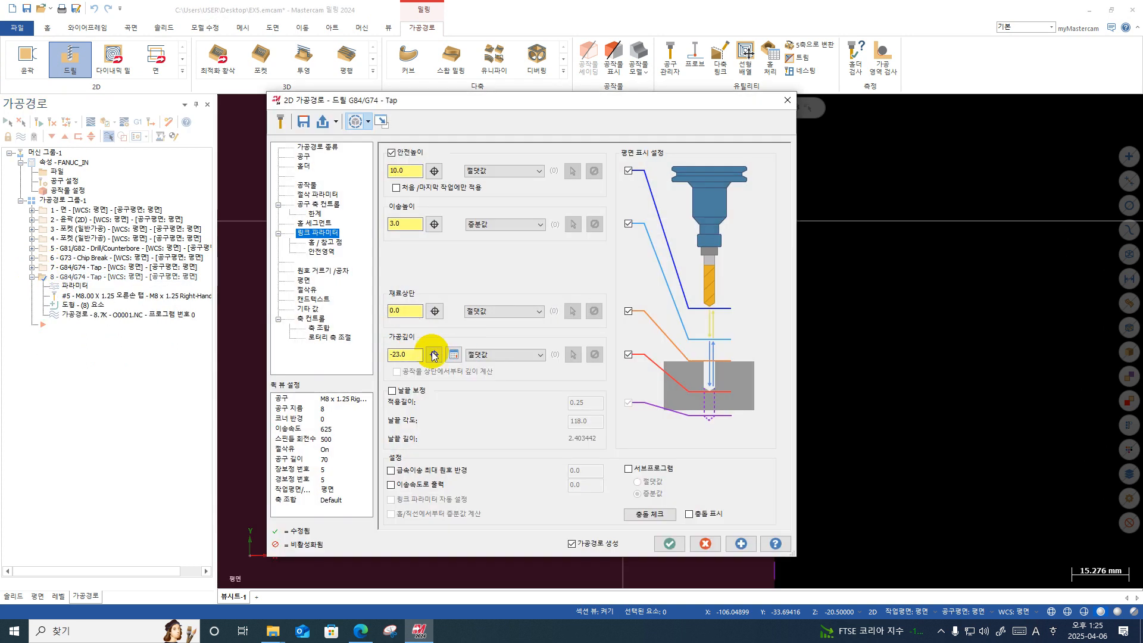
{"action": "left_click", "coordinate": [410, 354]}
{"action": "type", "text": "-20"}
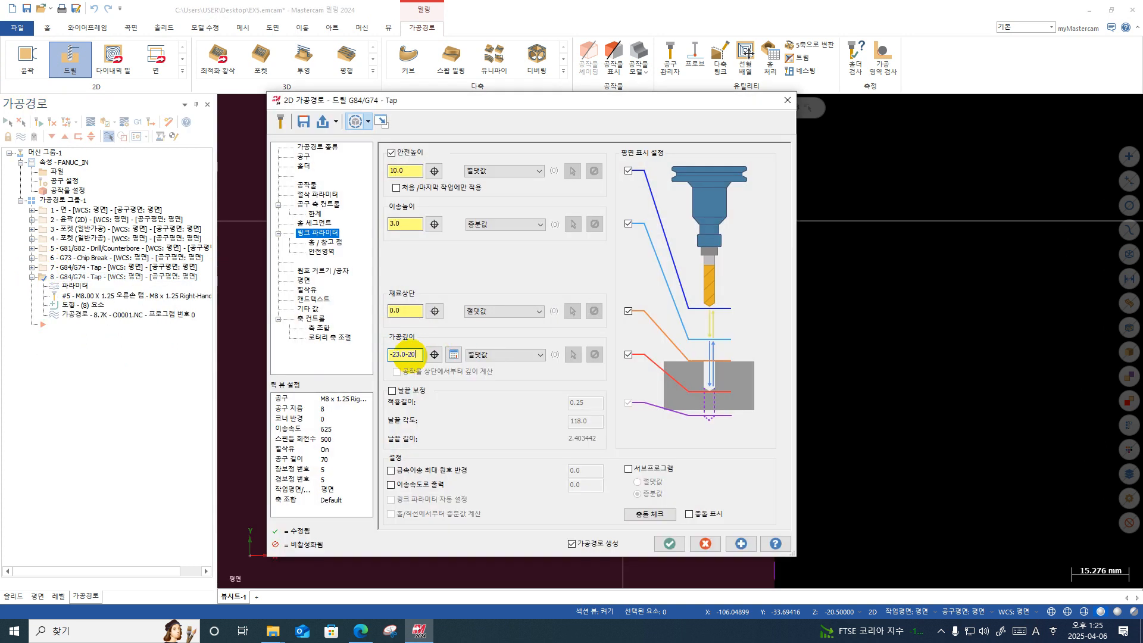
{"action": "key", "text": "Return"}
{"action": "left_click", "coordinate": [787, 100]}
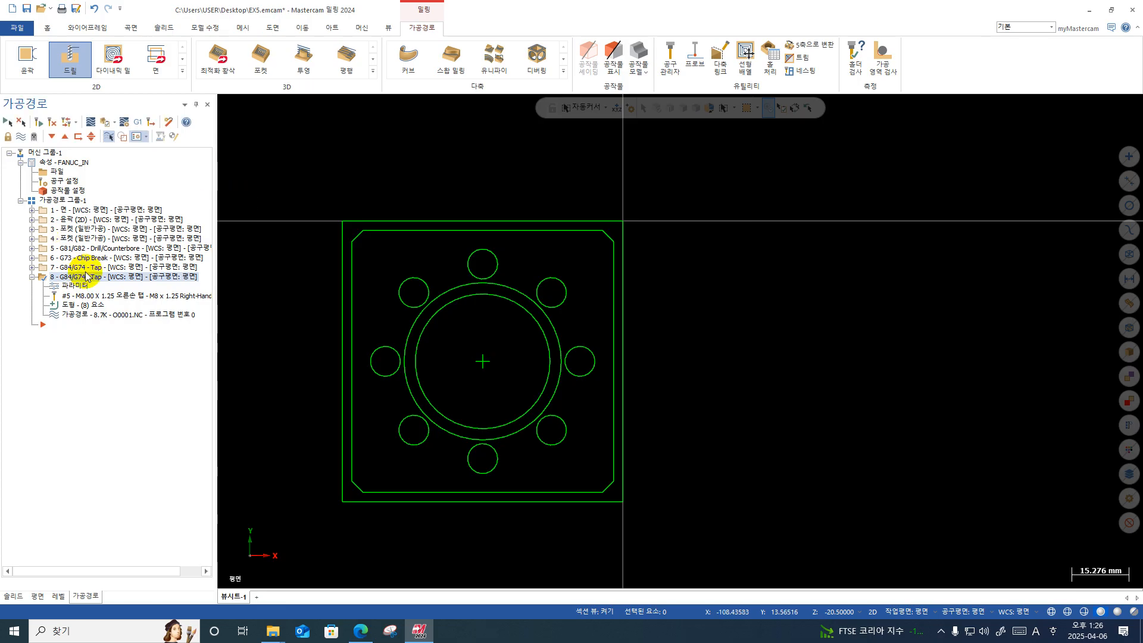
Step: Reopen and dismiss the copied tap operation's parameters, and delete that copy from the toolpath group
{"action": "left_click", "coordinate": [83, 267]}
{"action": "left_click", "coordinate": [83, 286]}
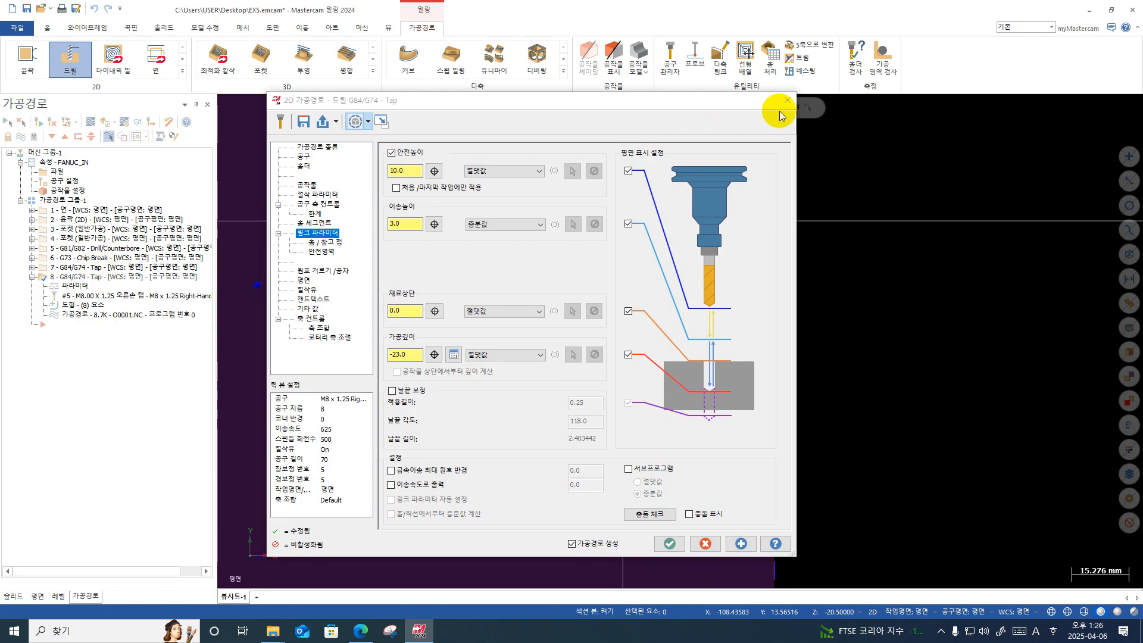
{"action": "left_click", "coordinate": [787, 101]}
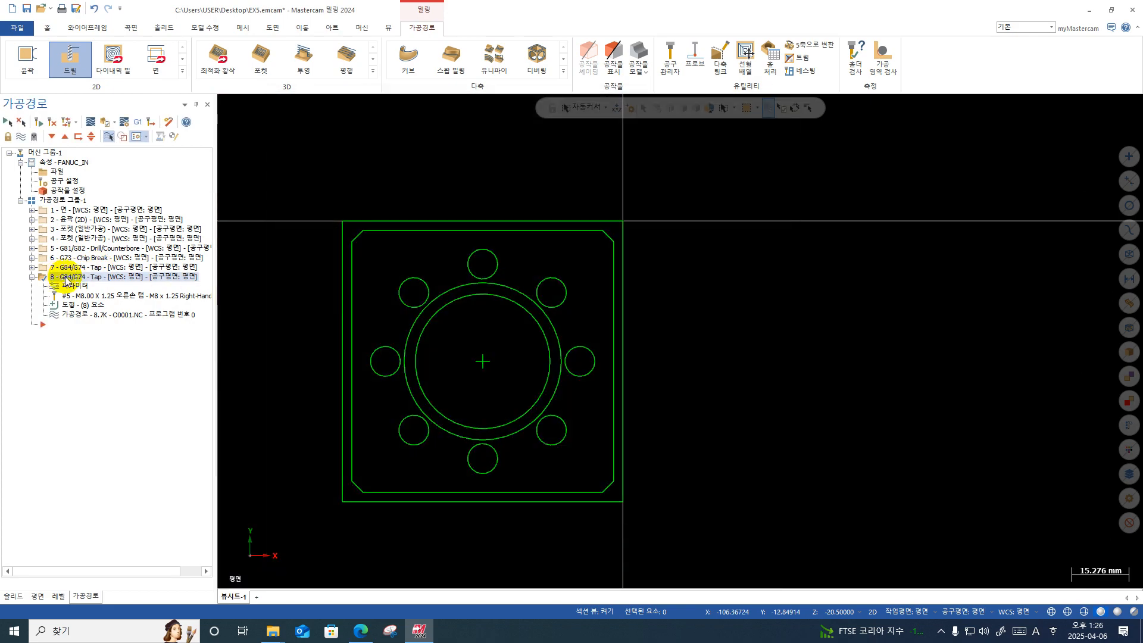
{"action": "key", "text": "Delete"}
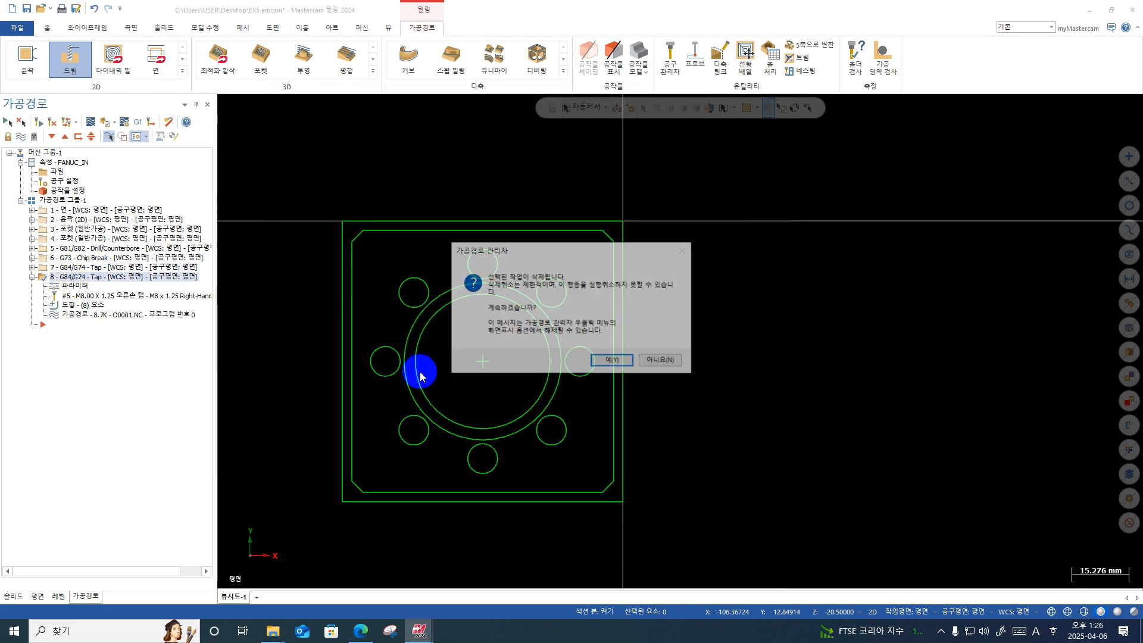
{"action": "left_click", "coordinate": [594, 359]}
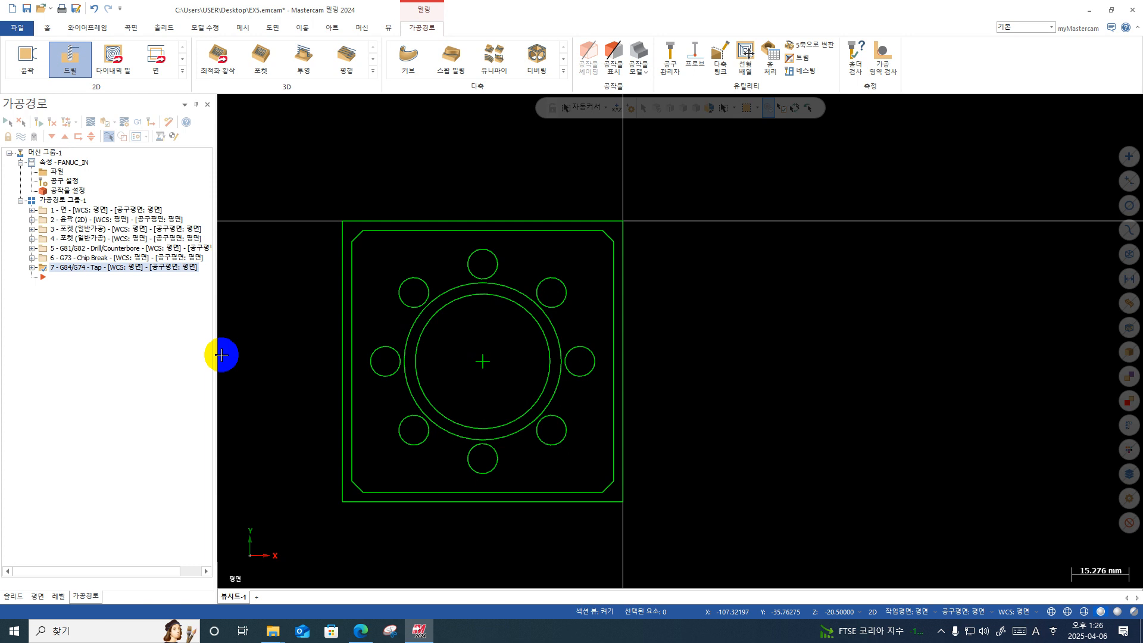
Step: Run the solid verification of all operations in the toolpath group and inspect the machined part and the tapped holes
{"action": "left_click", "coordinate": [60, 200]}
{"action": "left_click", "coordinate": [107, 124]}
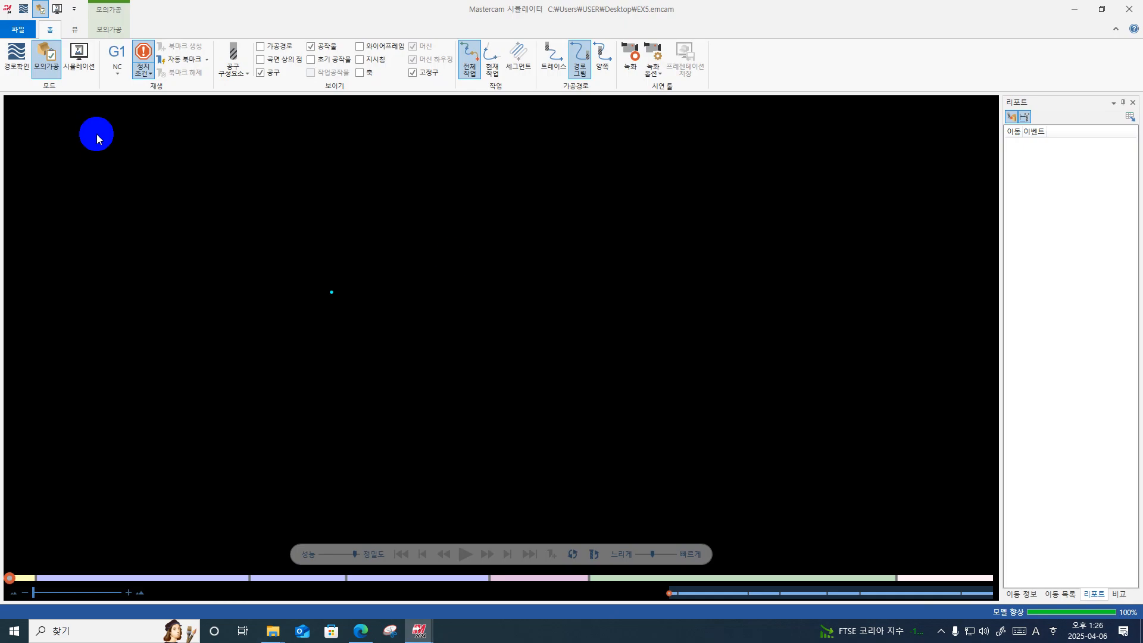
{"action": "left_click", "coordinate": [466, 554]}
{"action": "middle_click_drag", "start_coordinate": [411, 275], "coordinate": [395, 238]}
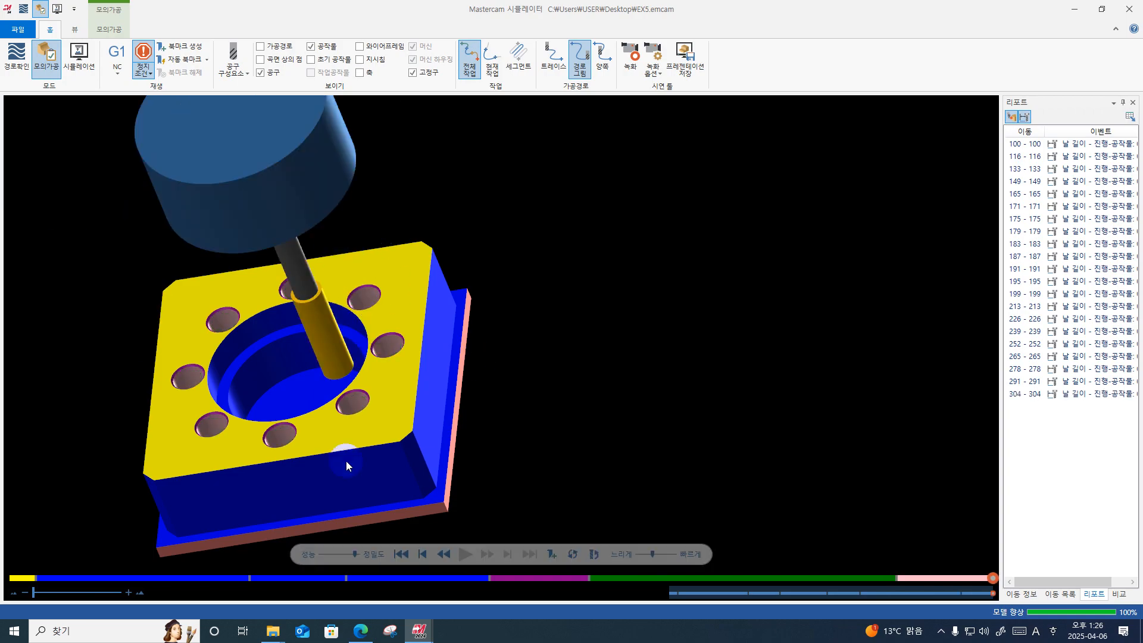
{"action": "left_click_drag", "start_coordinate": [345, 461], "coordinate": [387, 459]}
{"action": "scroll", "coordinate": [339, 369], "scroll_direction": "up", "scroll_amount": 3}
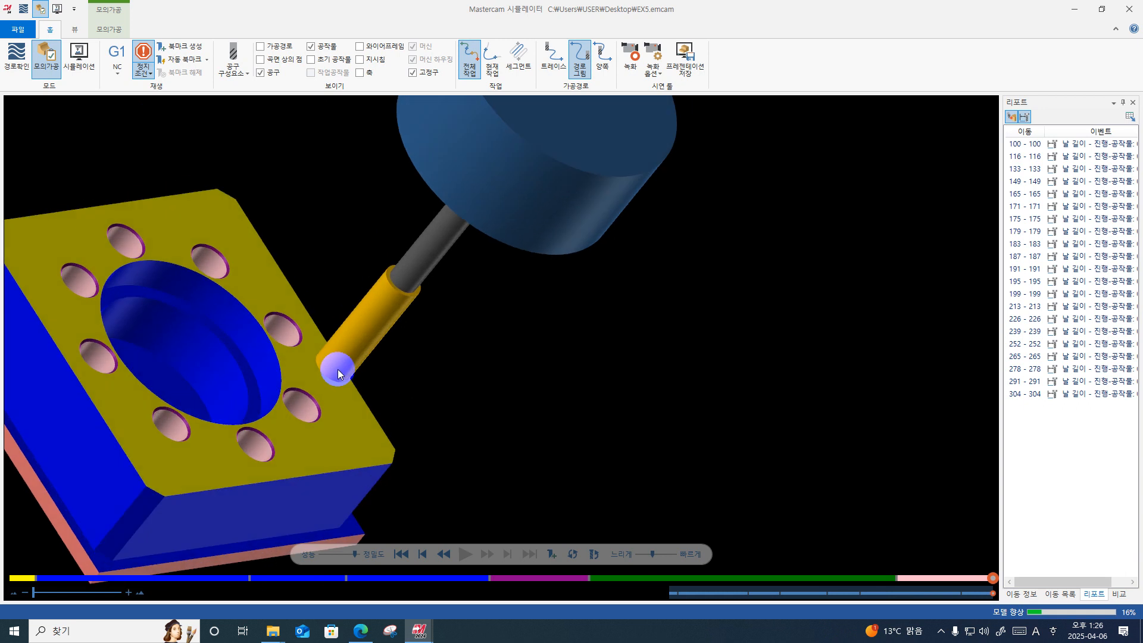
{"action": "key", "text": "ctrl+1"}
{"action": "left_click", "coordinate": [343, 342]}
{"action": "mouse_move", "coordinate": [381, 283]}
{"action": "left_mouse_down"}
{"action": "mouse_move", "coordinate": [330, 327]}
{"action": "mouse_move", "coordinate": [245, 348]}
{"action": "mouse_move", "coordinate": [347, 341]}
{"action": "left_mouse_up"}
{"action": "left_click_drag", "start_coordinate": [444, 466], "coordinate": [368, 453]}
{"action": "mouse_move", "coordinate": [381, 421]}
{"action": "left_mouse_down"}
{"action": "mouse_move", "coordinate": [352, 454]}
{"action": "mouse_move", "coordinate": [400, 486]}
{"action": "left_mouse_up"}
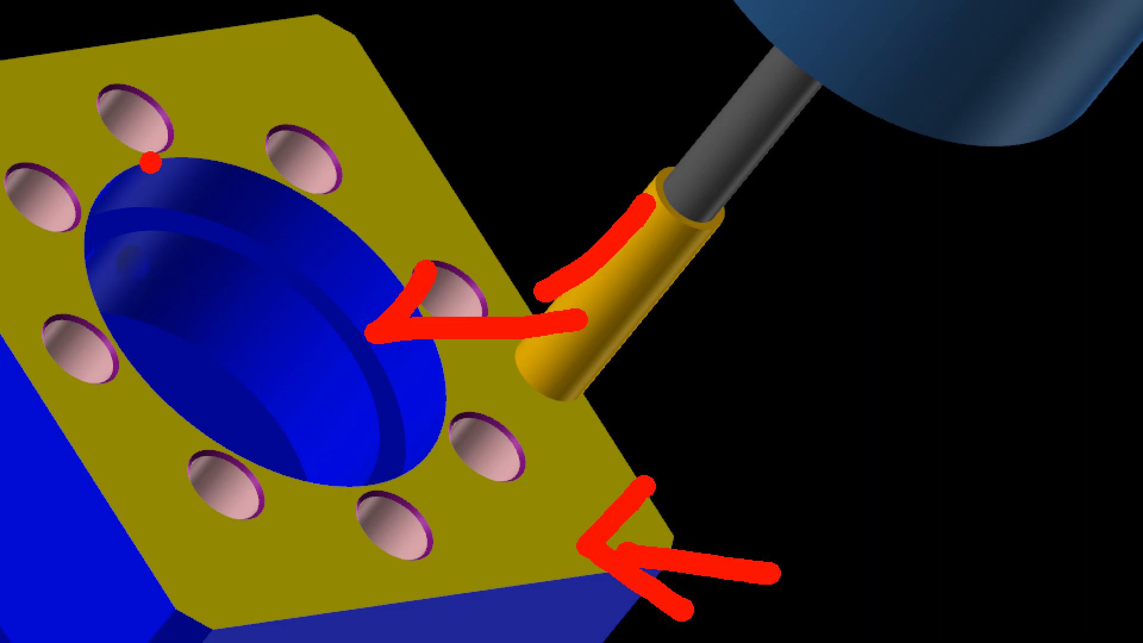
{"action": "key", "text": "Escape"}
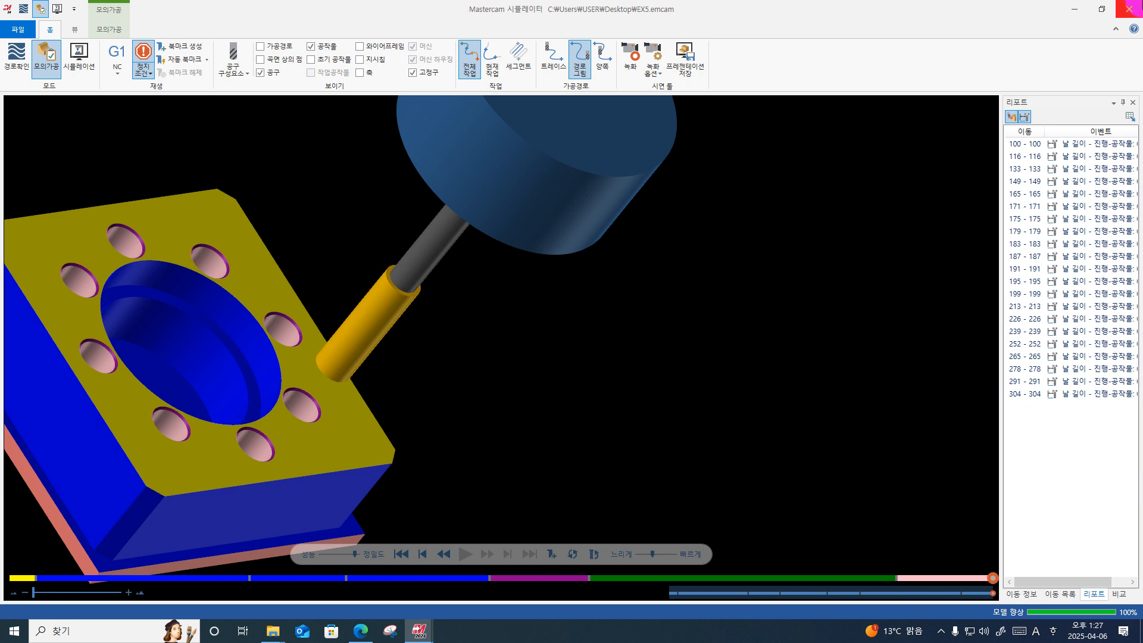
Step: Close the simulation and add a manual entry operation that takes its code from the text file AUTO.LINK.txt
{"action": "left_click", "coordinate": [1128, 9]}
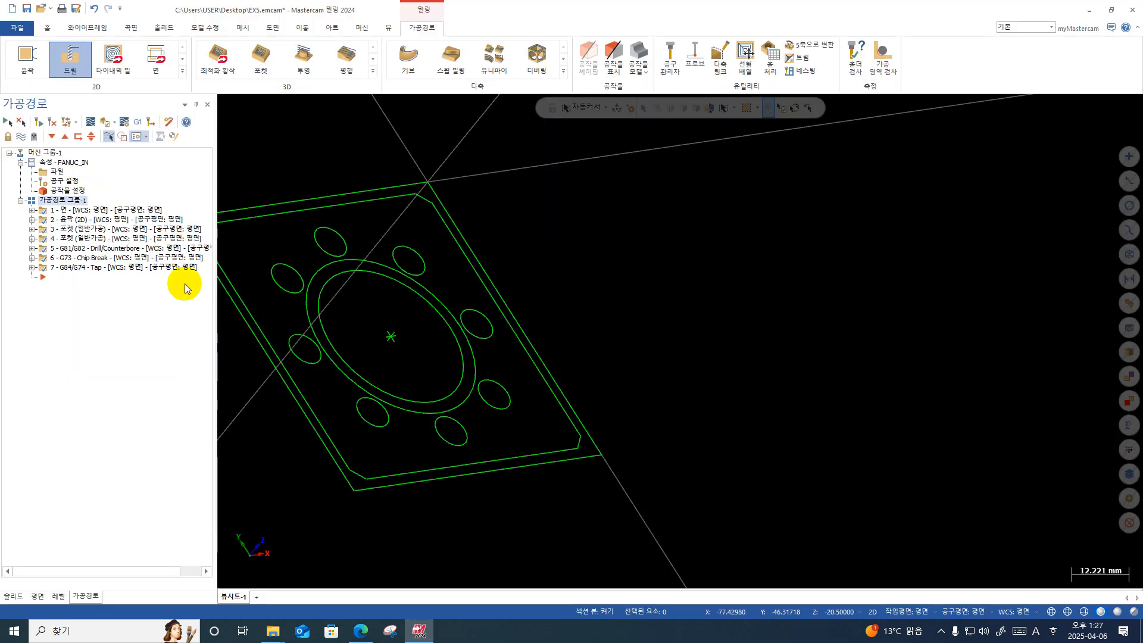
{"action": "left_click", "coordinate": [182, 73]}
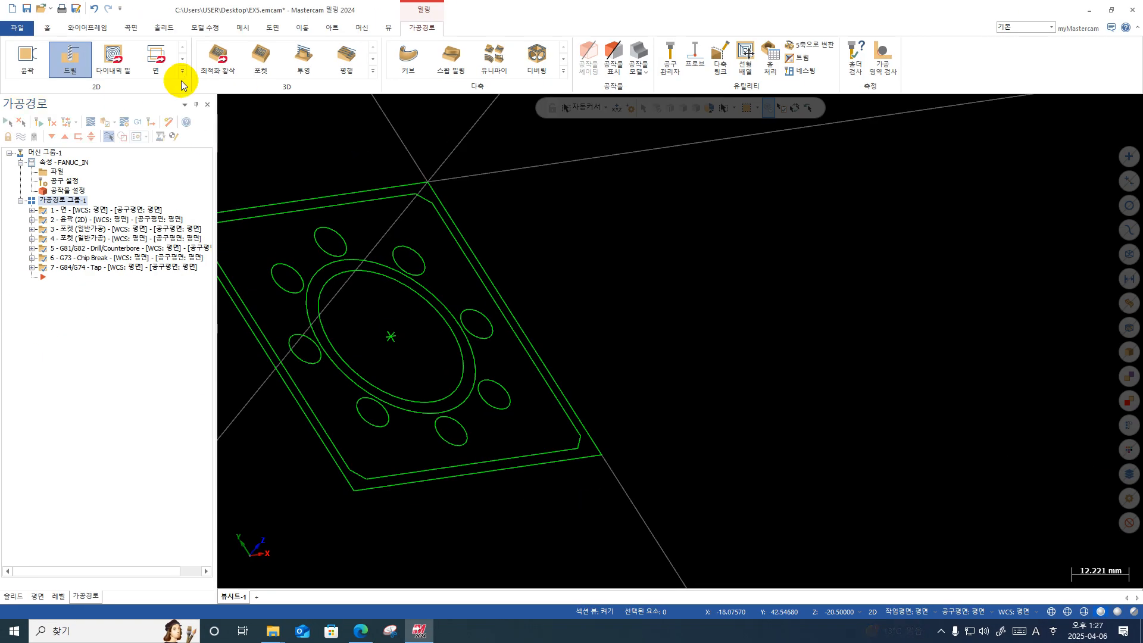
{"action": "left_click", "coordinate": [182, 73]}
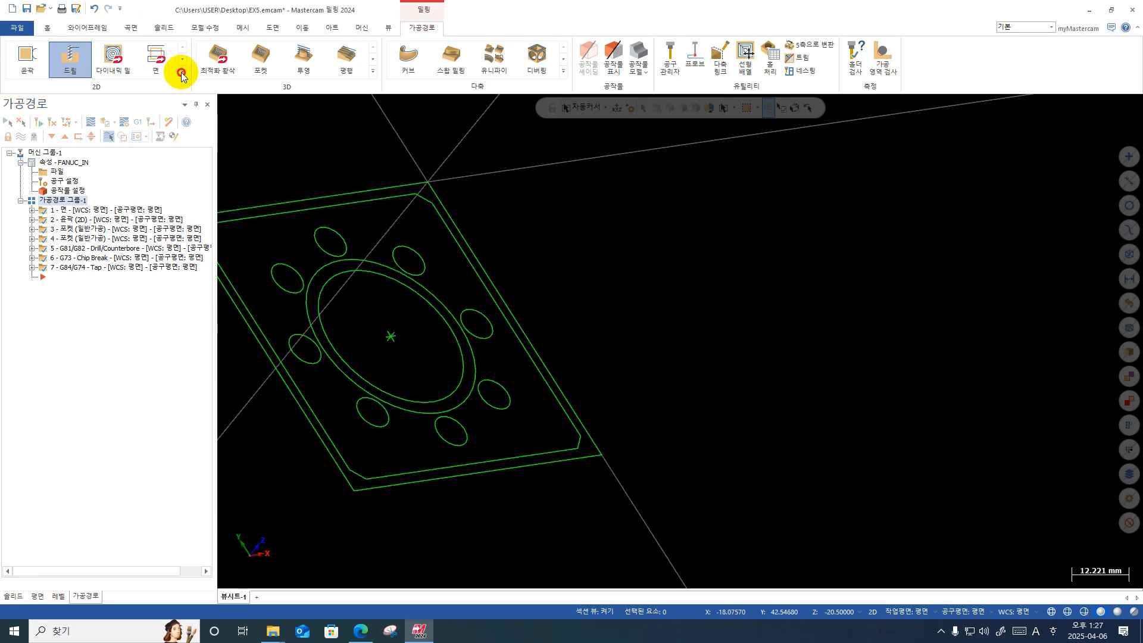
{"action": "left_click", "coordinate": [23, 380]}
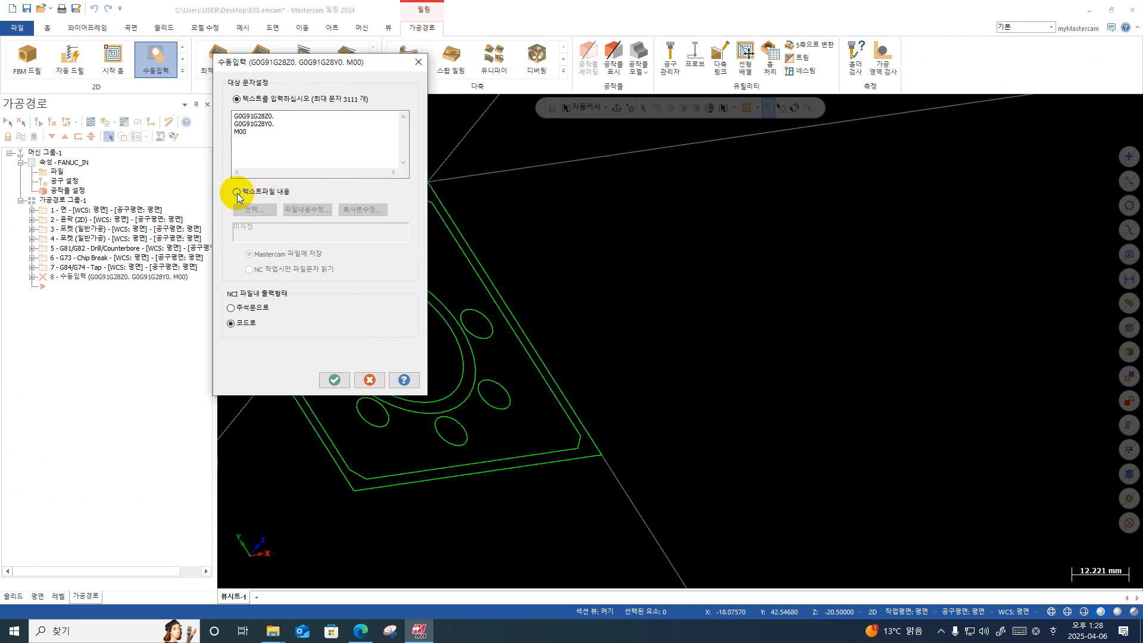
{"action": "left_click", "coordinate": [303, 246]}
{"action": "left_click", "coordinate": [255, 213]}
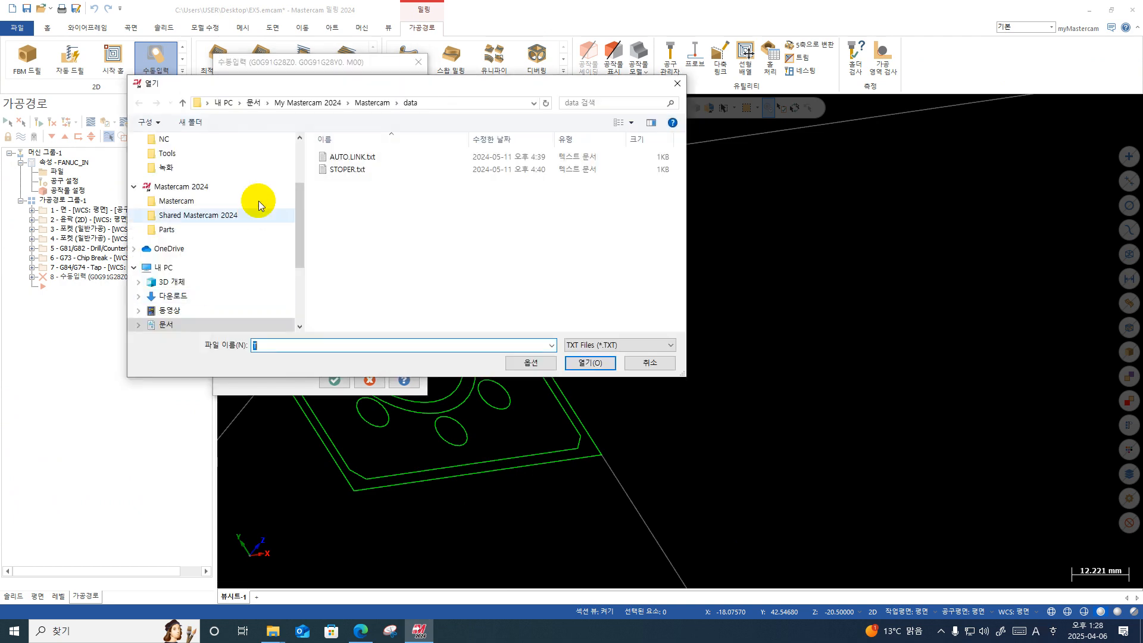
{"action": "double_click", "coordinate": [351, 158]}
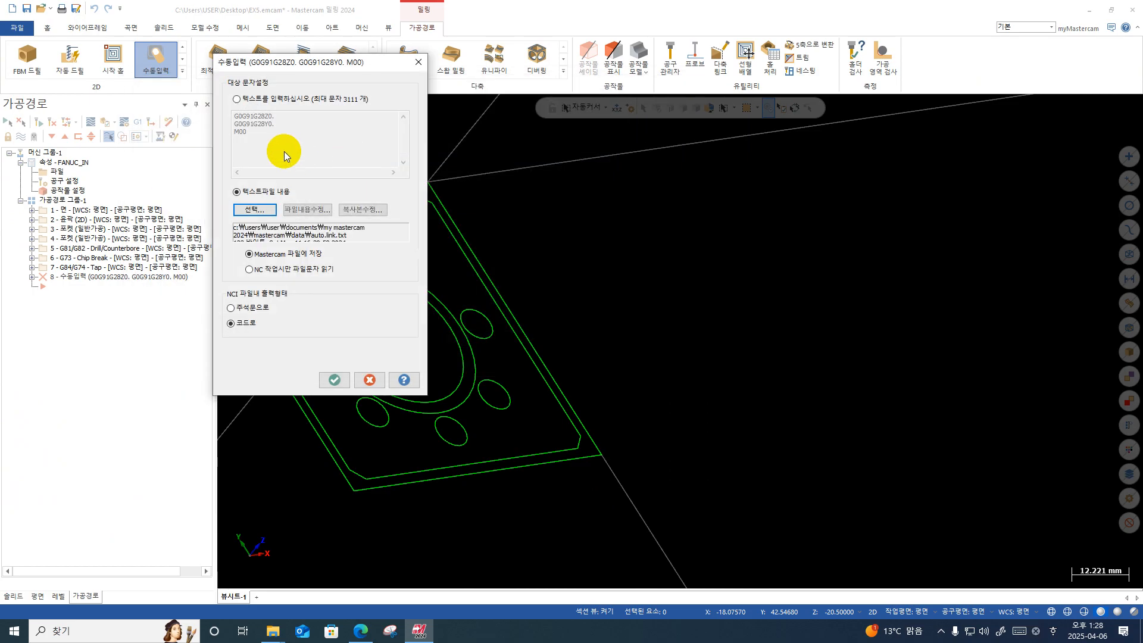
{"action": "left_click", "coordinate": [334, 379]}
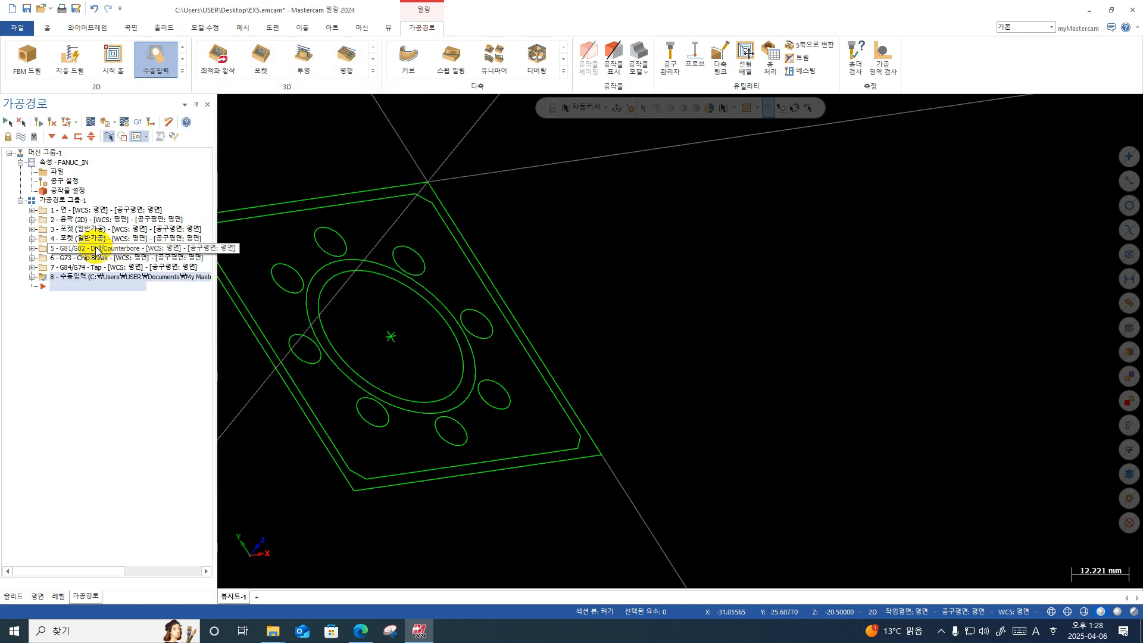
Step: Post-process only the manual entry operation to O0001.NC, replacing the existing file, view its code and close the editor
{"action": "left_click", "coordinate": [137, 122]}
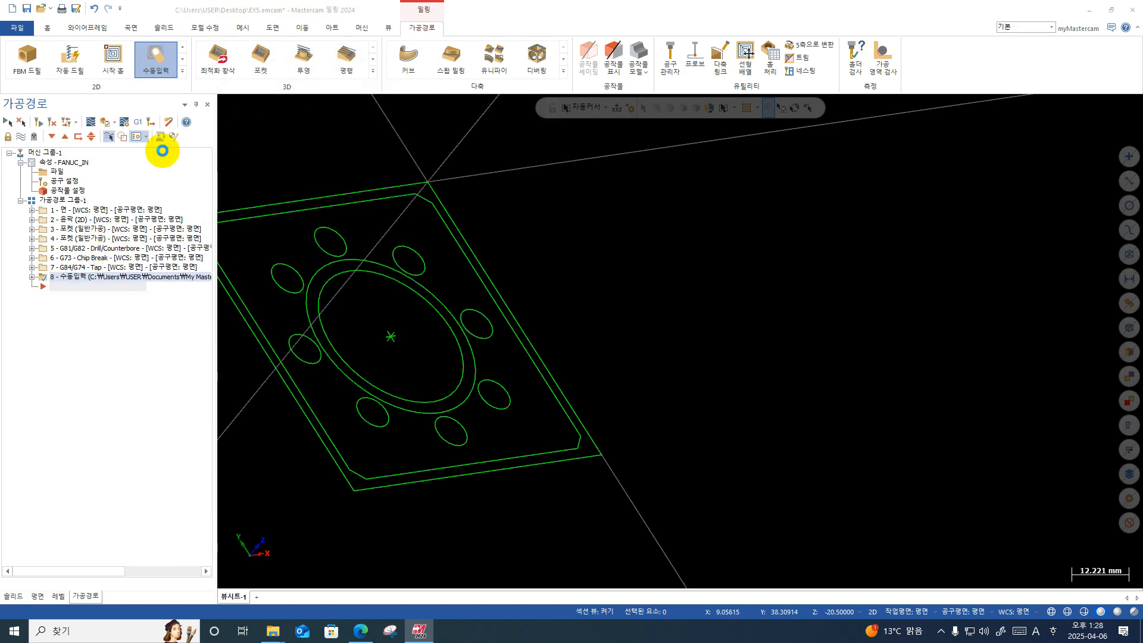
{"action": "left_click", "coordinate": [405, 305]}
{"action": "left_click", "coordinate": [604, 338]}
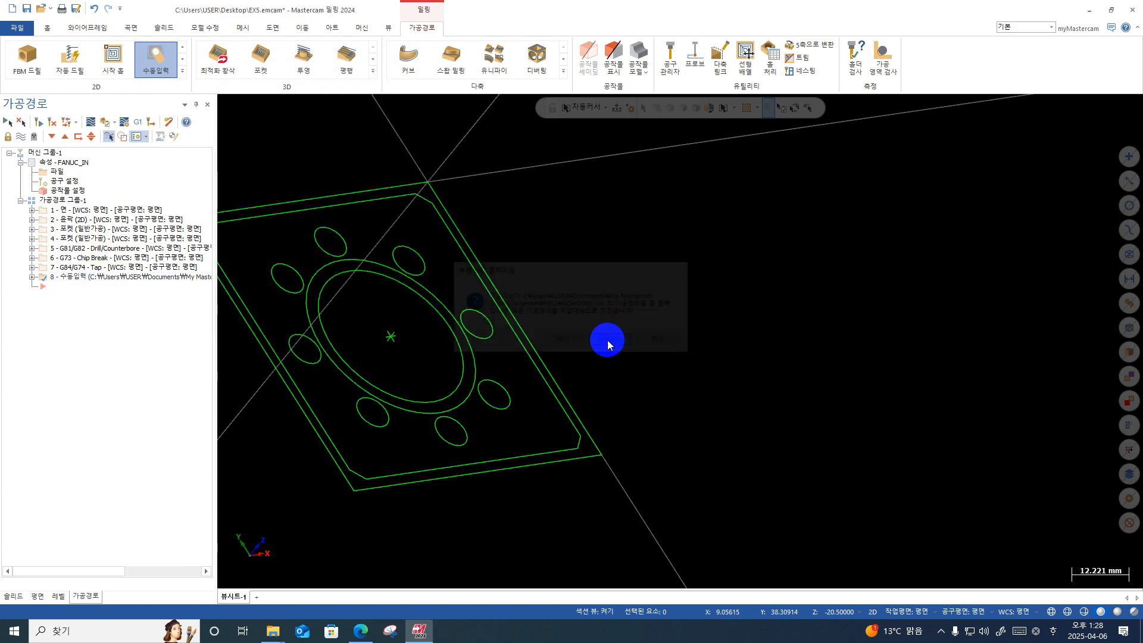
{"action": "key", "text": "Return"}
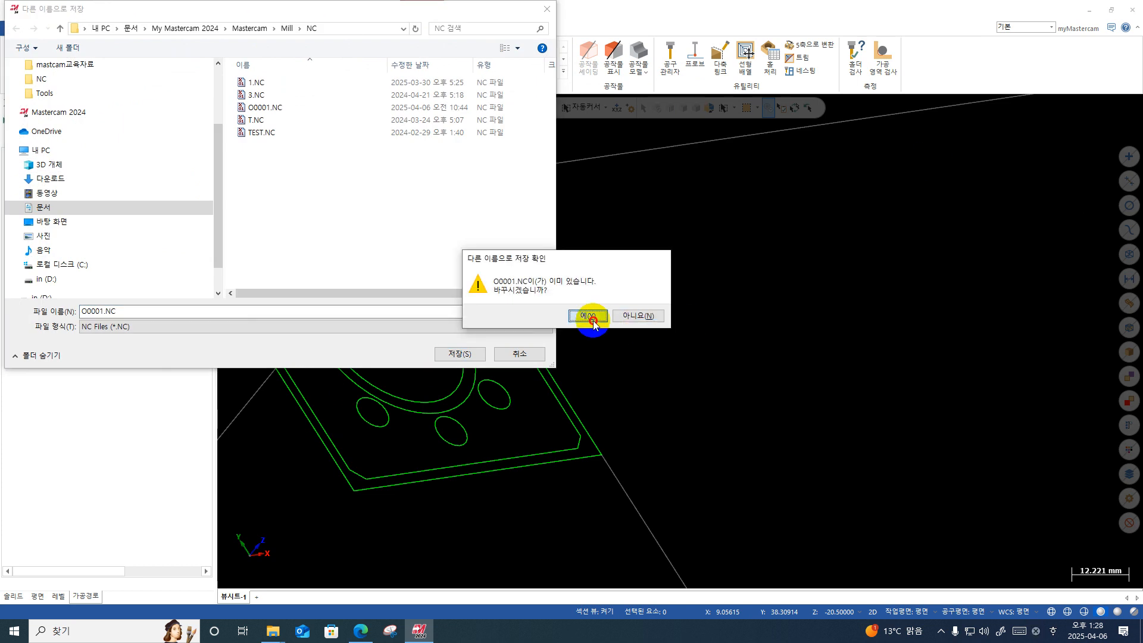
{"action": "left_click", "coordinate": [591, 320]}
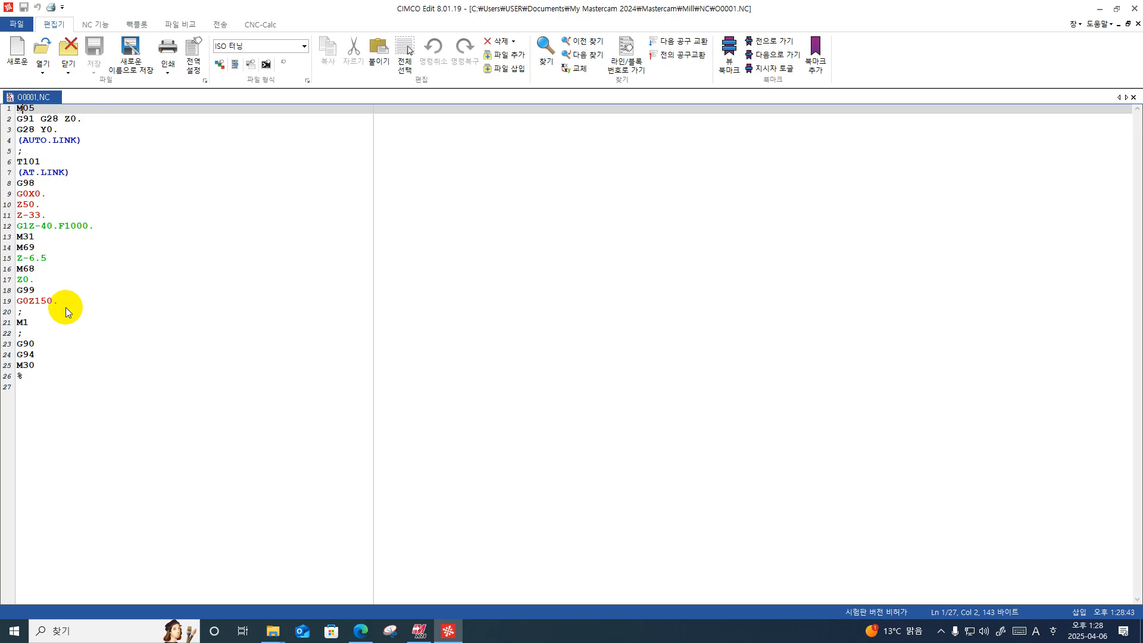
{"action": "left_click", "coordinate": [1133, 8]}
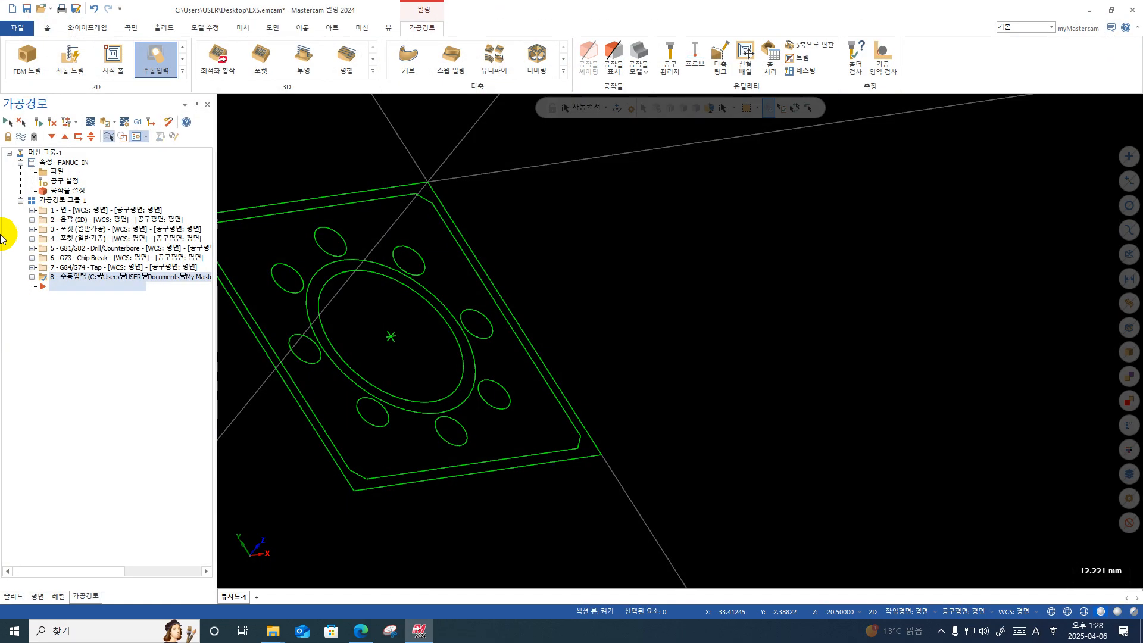
Step: Review the text source and file storage options in the manual entry operation's parameters and dismiss them
{"action": "left_click", "coordinate": [32, 276]}
{"action": "left_click", "coordinate": [65, 286]}
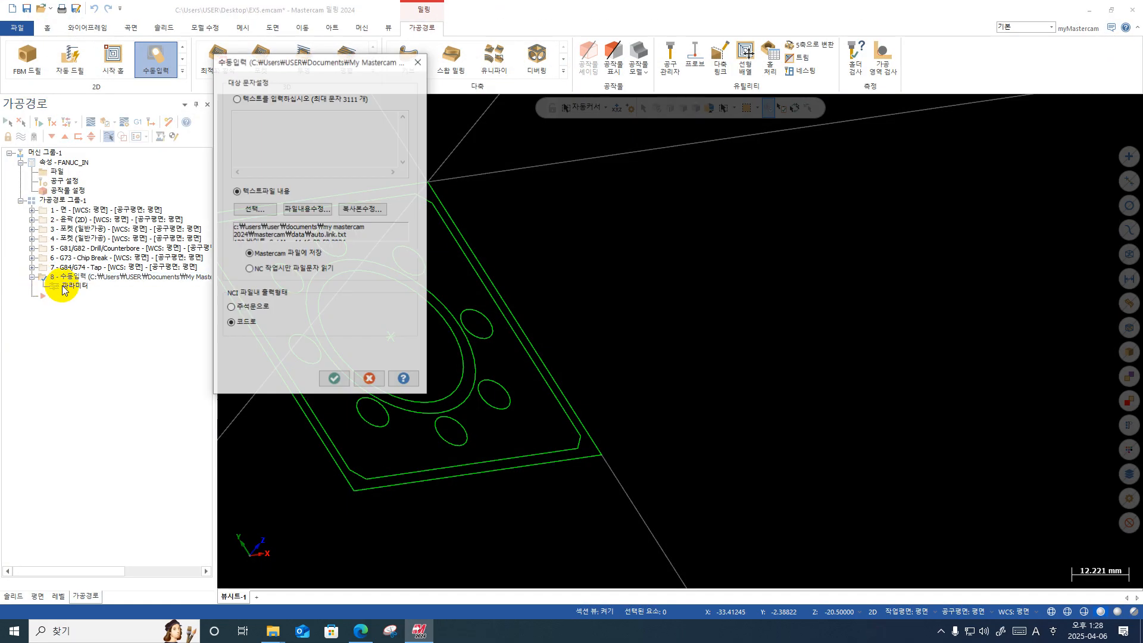
{"action": "left_click", "coordinate": [248, 100]}
{"action": "left_click", "coordinate": [248, 192]}
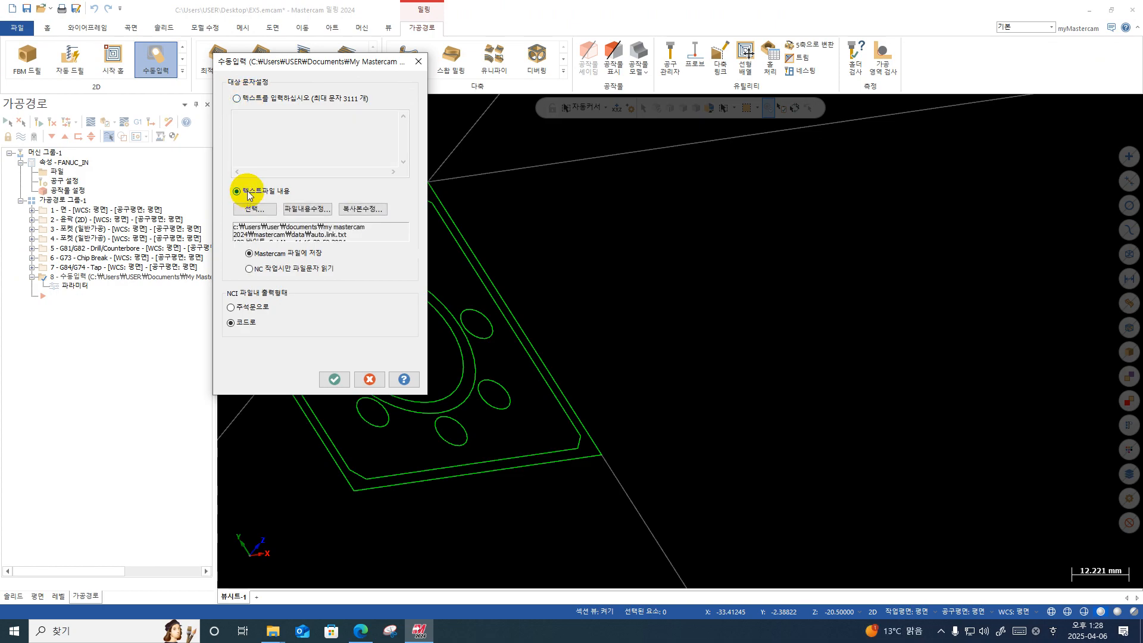
{"action": "left_click", "coordinate": [272, 269]}
{"action": "left_click", "coordinate": [269, 253]}
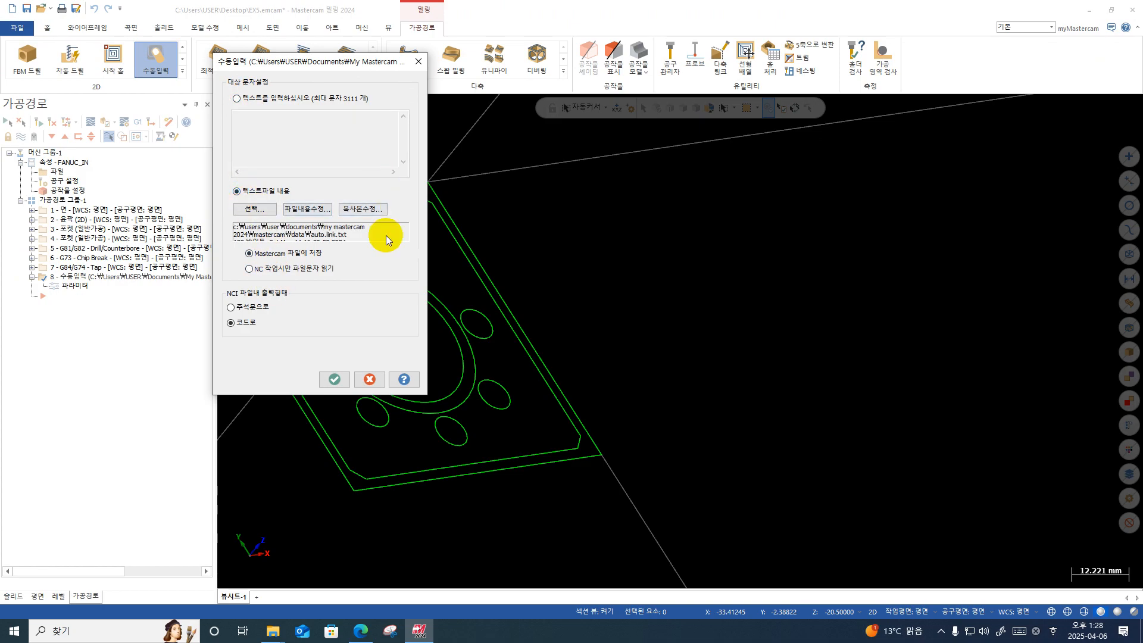
{"action": "key", "text": "Escape"}
Step: Delete the manual entry operation based on AUTO.LINK.txt from the toolpath group
{"action": "left_click", "coordinate": [70, 268]}
{"action": "left_click", "coordinate": [71, 277]}
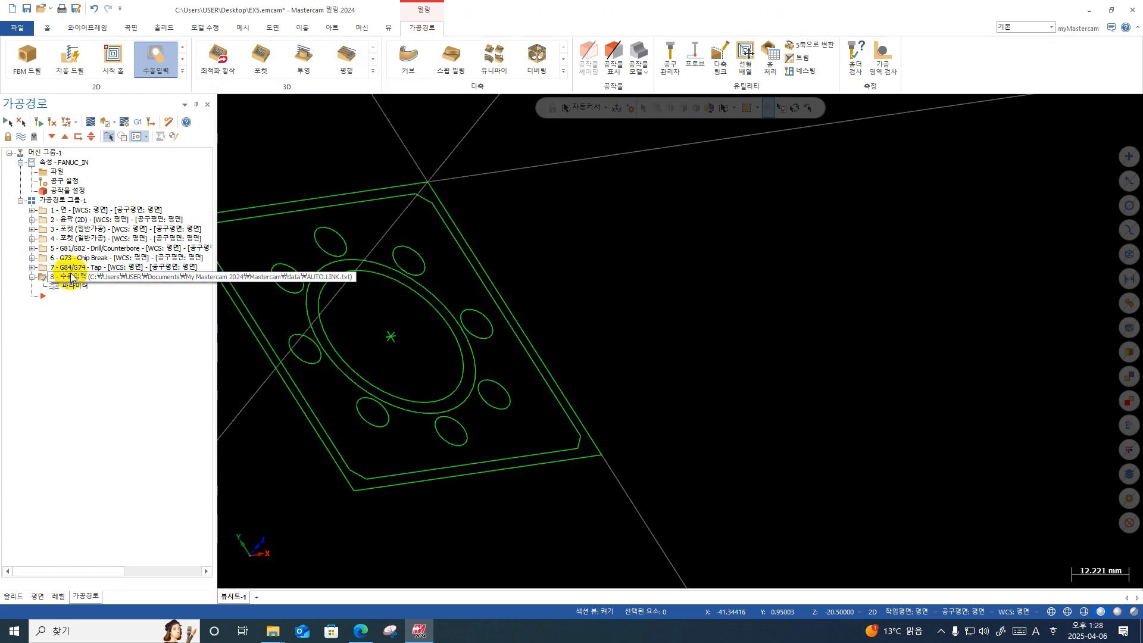
{"action": "key", "text": "Delete"}
{"action": "left_click", "coordinate": [588, 357]}
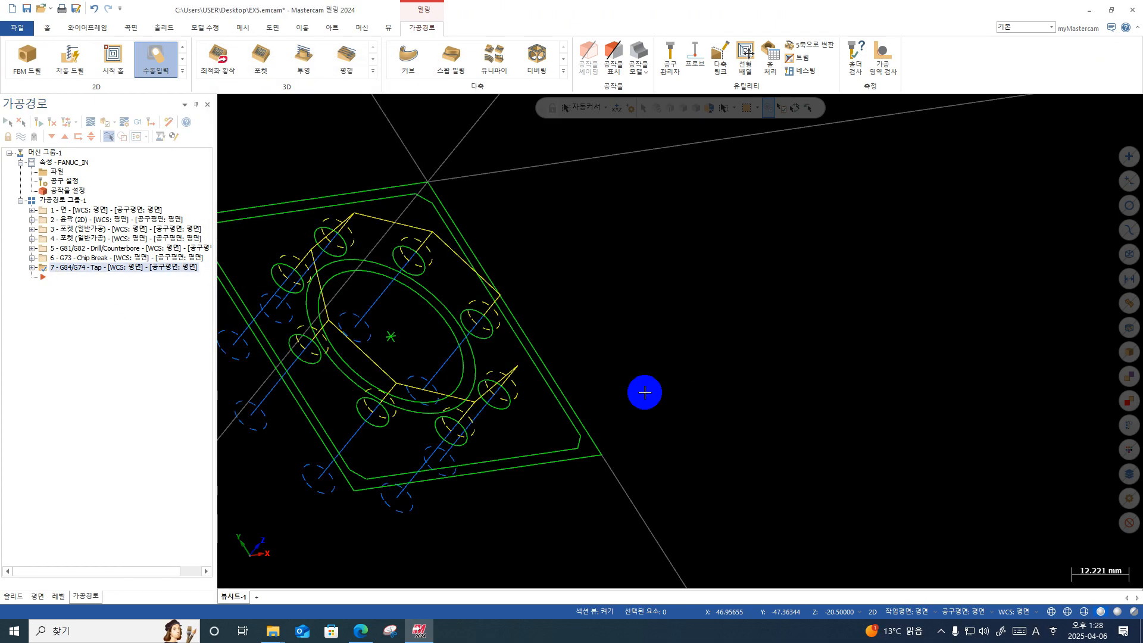
Step: Add a manual entry operation after the tap with the text G0G91G28Z0., G0G91G28Y0. and M00, output as code
{"action": "left_click", "coordinate": [145, 53]}
{"action": "left_click", "coordinate": [144, 53]}
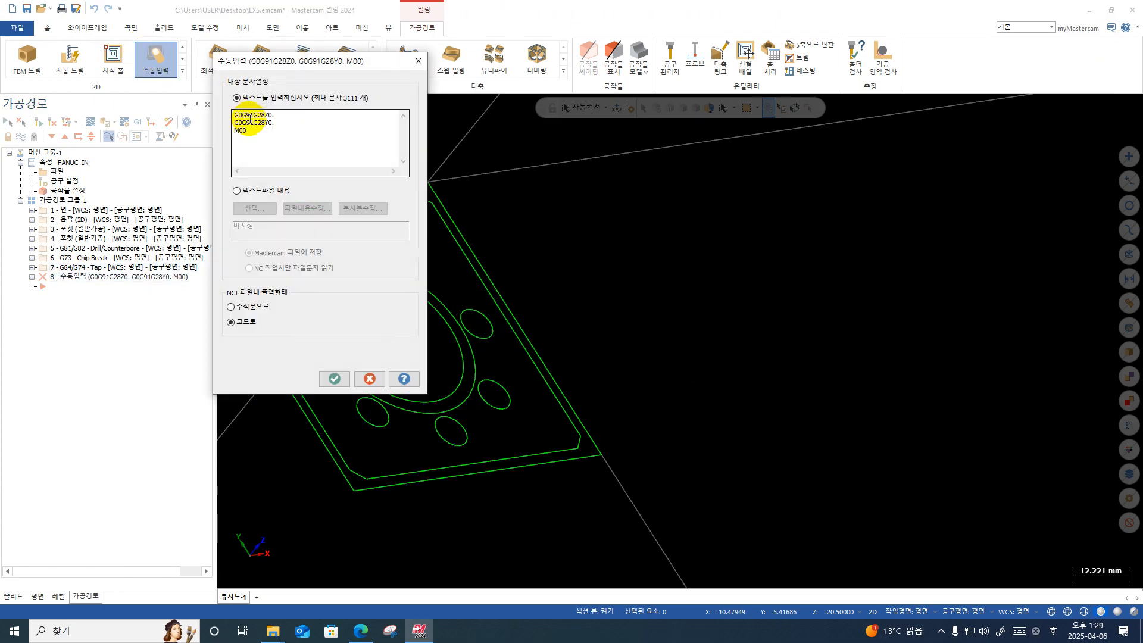
{"action": "left_click", "coordinate": [289, 131]}
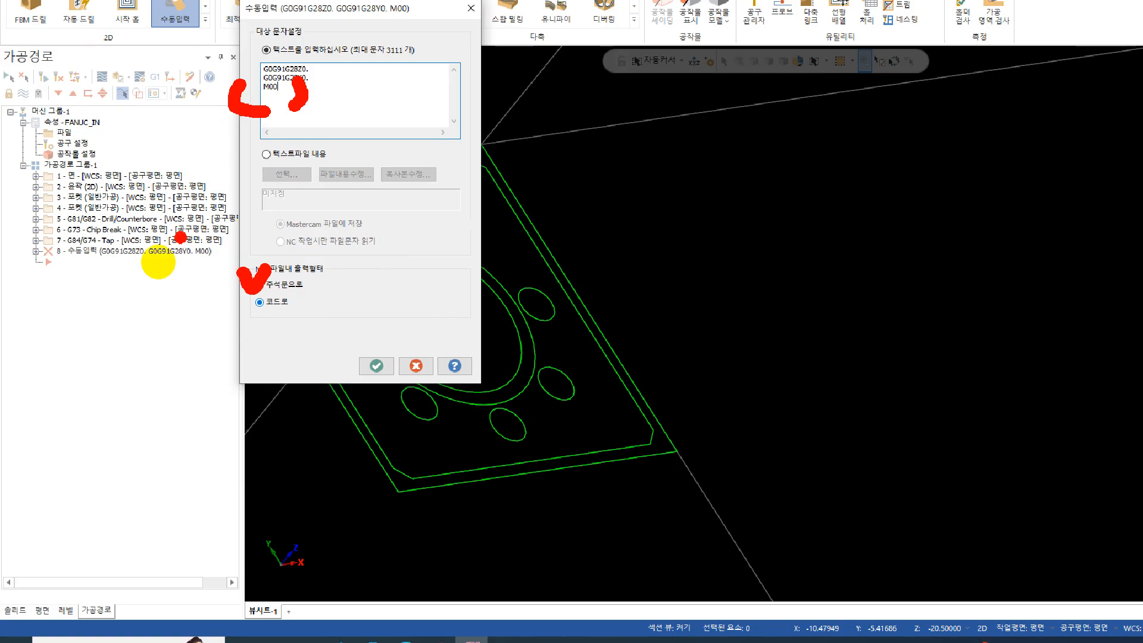
{"action": "left_click_drag", "start_coordinate": [240, 74], "coordinate": [243, 97]}
{"action": "left_click_drag", "start_coordinate": [340, 81], "coordinate": [330, 77]}
{"action": "left_click_drag", "start_coordinate": [262, 58], "coordinate": [247, 84]}
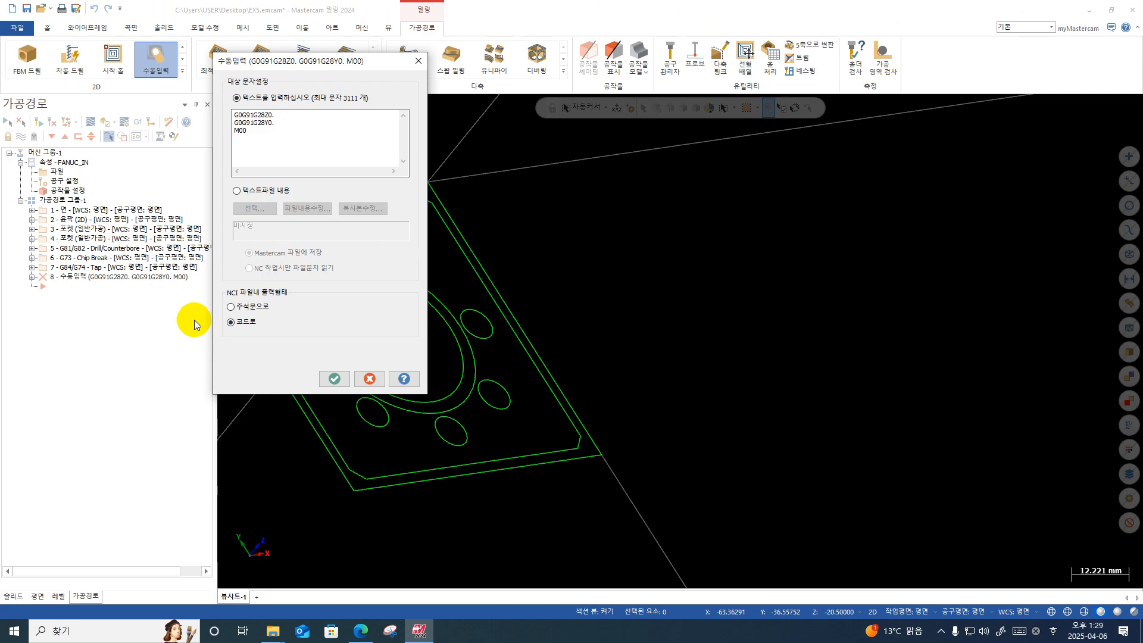
{"action": "left_click", "coordinate": [331, 377]}
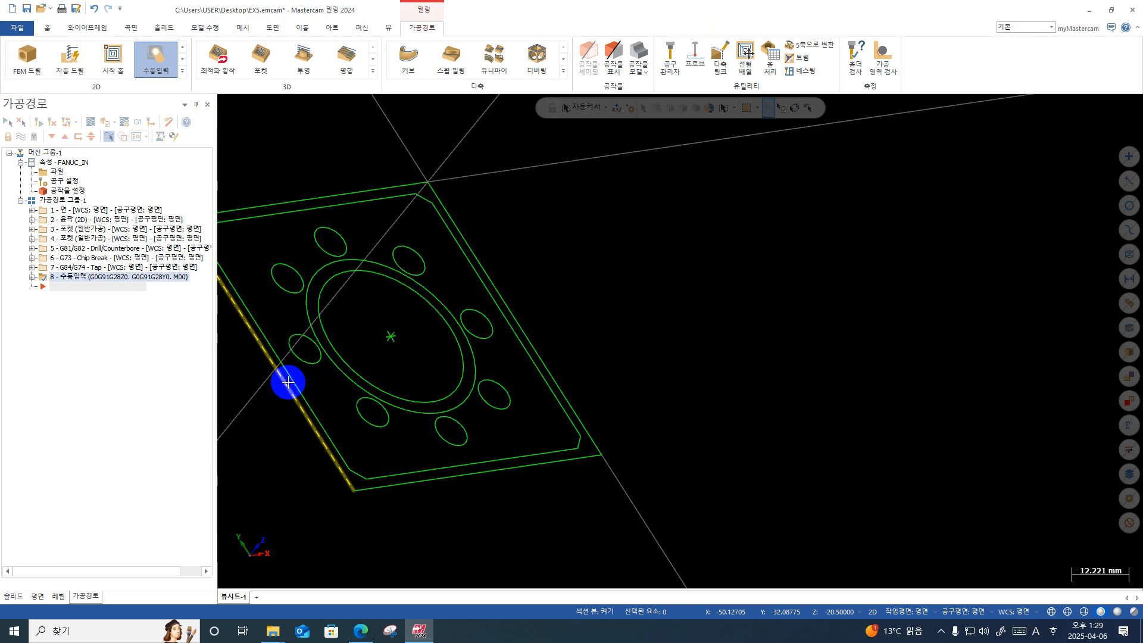
Step: Post-process all operations in the toolpath group to O0001.NC, replacing the existing file
{"action": "right_click", "coordinate": [623, 262]}
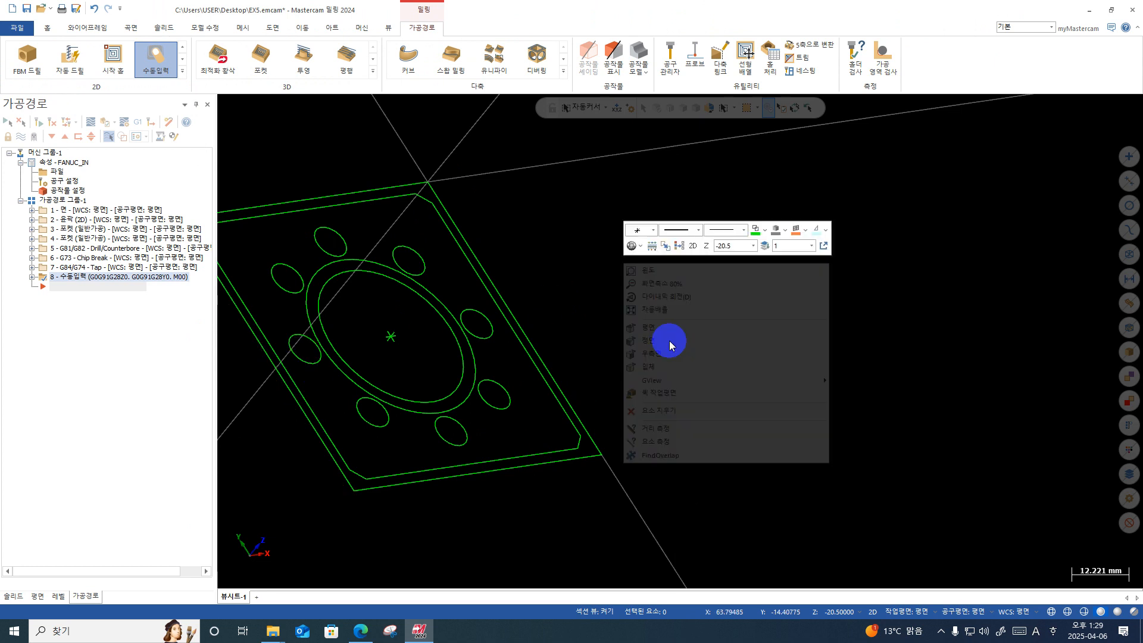
{"action": "left_click", "coordinate": [668, 327]}
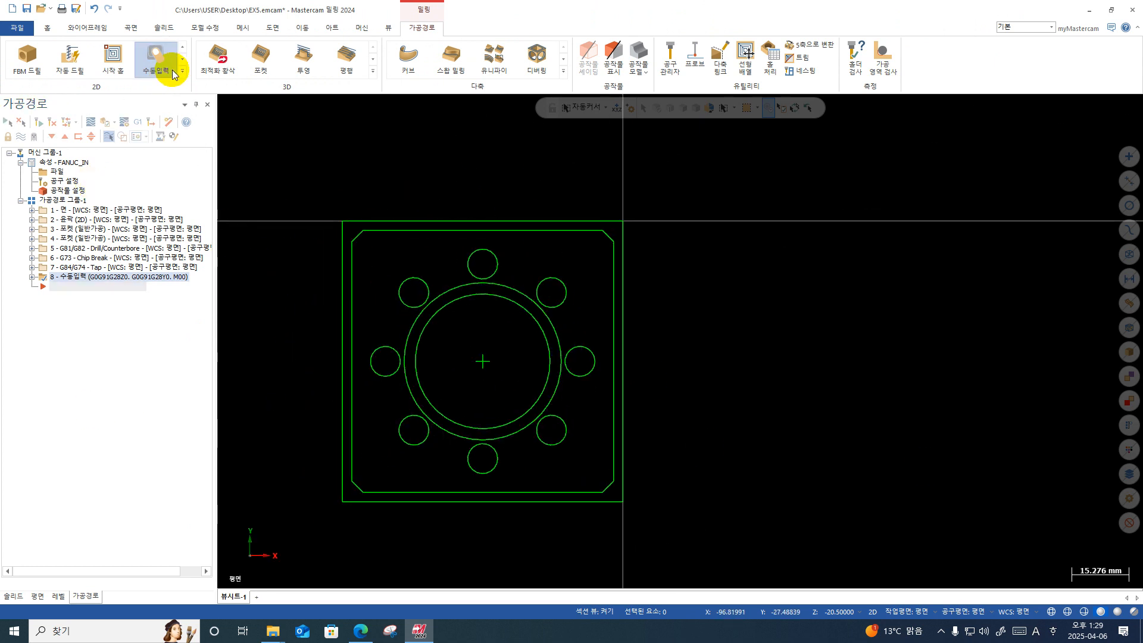
{"action": "left_click", "coordinate": [64, 201]}
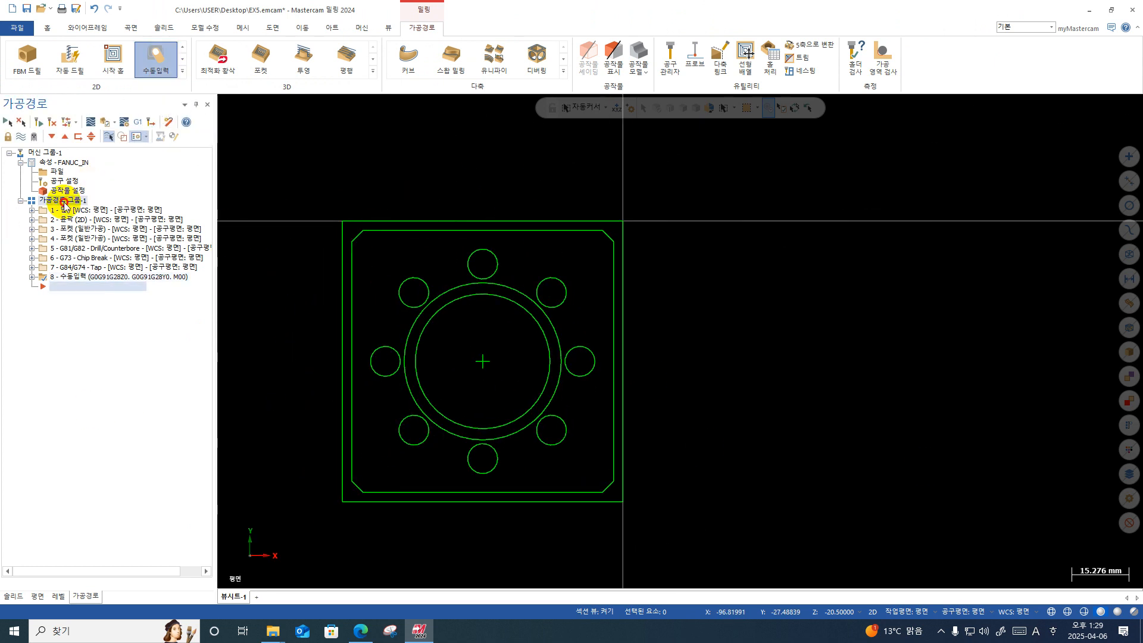
{"action": "left_click", "coordinate": [135, 121]}
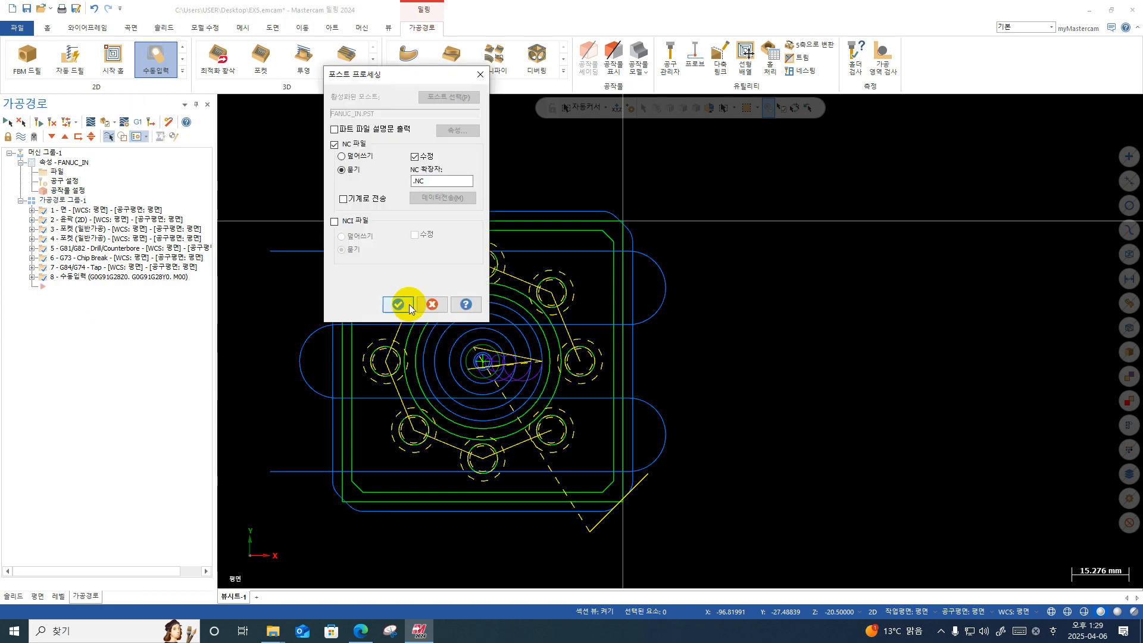
{"action": "left_click", "coordinate": [410, 302]}
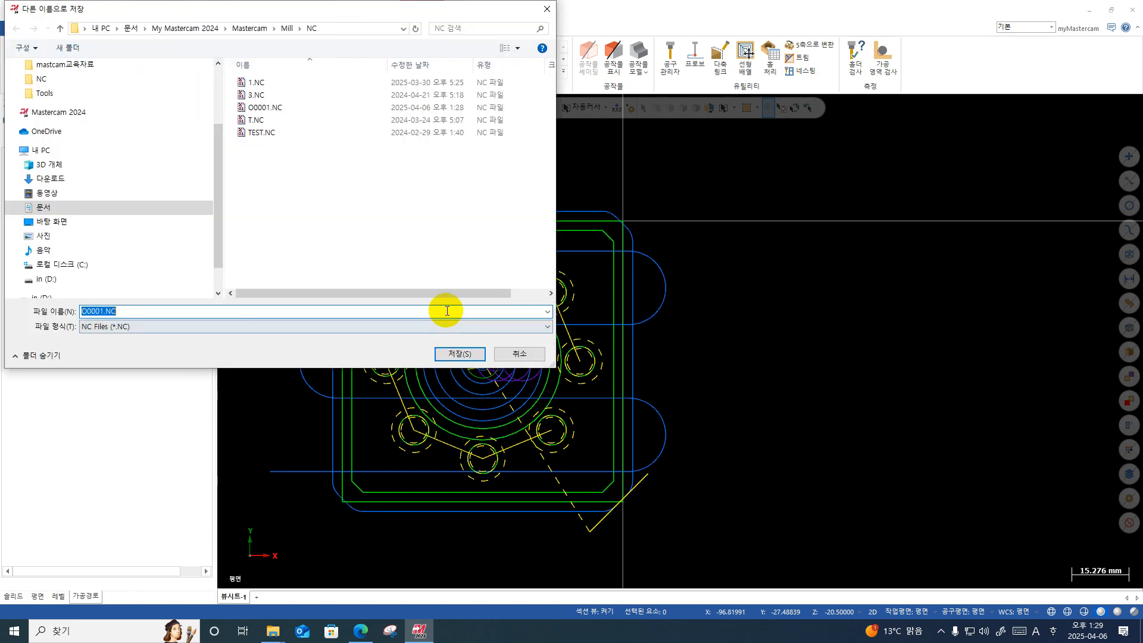
{"action": "key", "text": "Return"}
{"action": "left_click", "coordinate": [573, 317]}
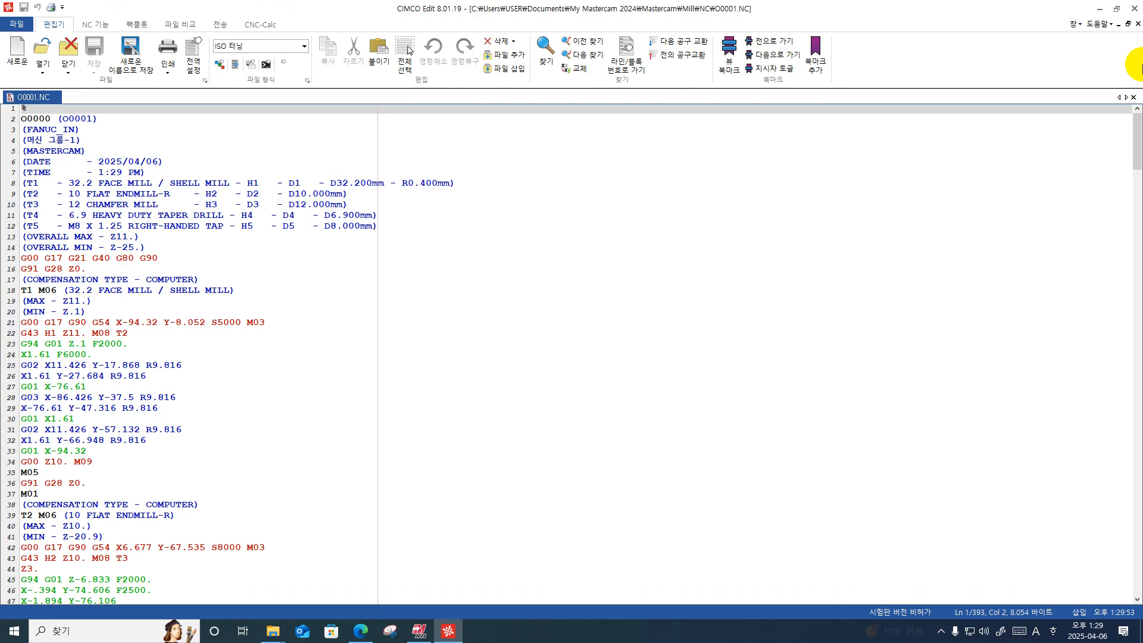
Step: Examine the tapping cycle and the manually entered lines at the end of the posted program, and close the editor
{"action": "left_click_drag", "start_coordinate": [1138, 141], "coordinate": [1137, 603]}
{"action": "left_click_drag", "start_coordinate": [1129, 640], "coordinate": [1138, 615]}
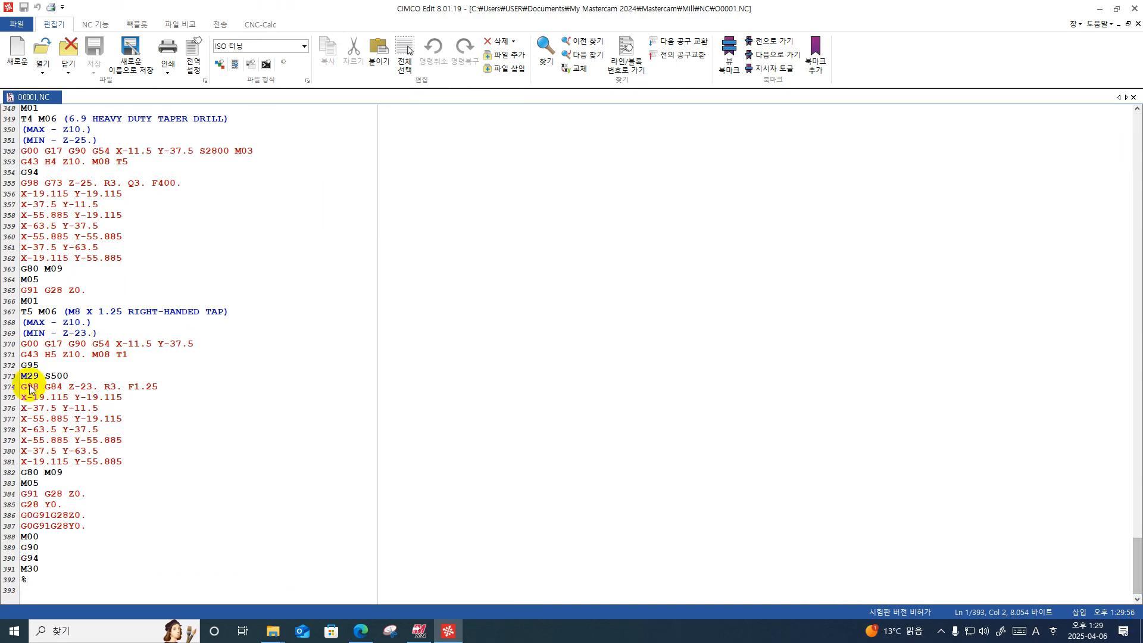
{"action": "left_click", "coordinate": [84, 517]}
{"action": "type", "text": "."}
{"action": "left_click", "coordinate": [82, 528]}
{"action": "type", "text": "."}
{"action": "left_click", "coordinate": [48, 546]}
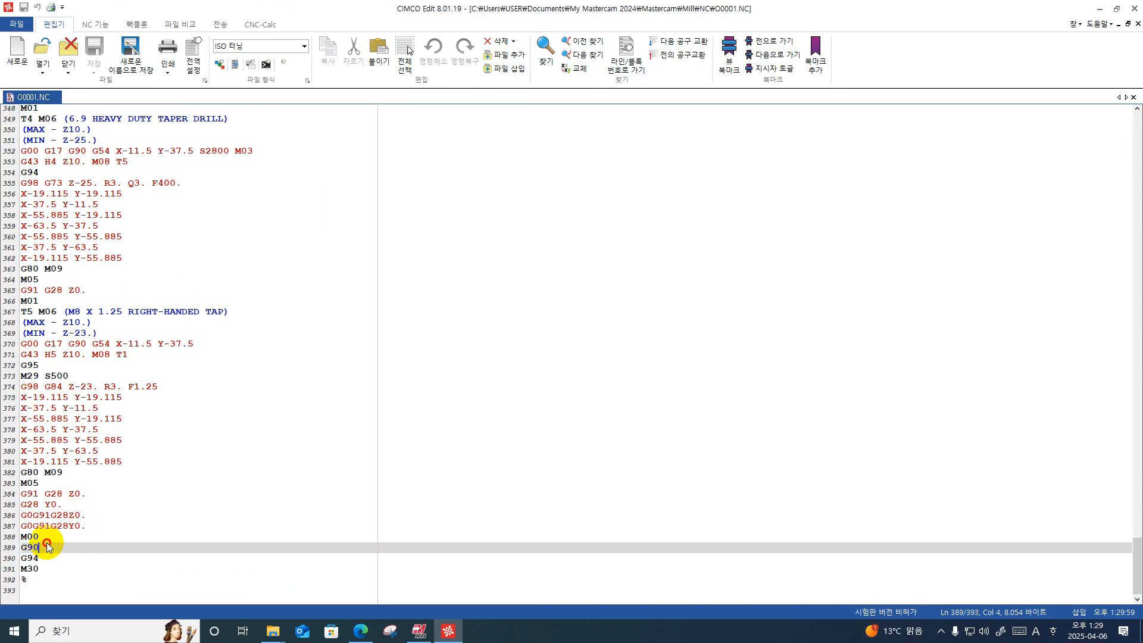
{"action": "left_click", "coordinate": [46, 538]}
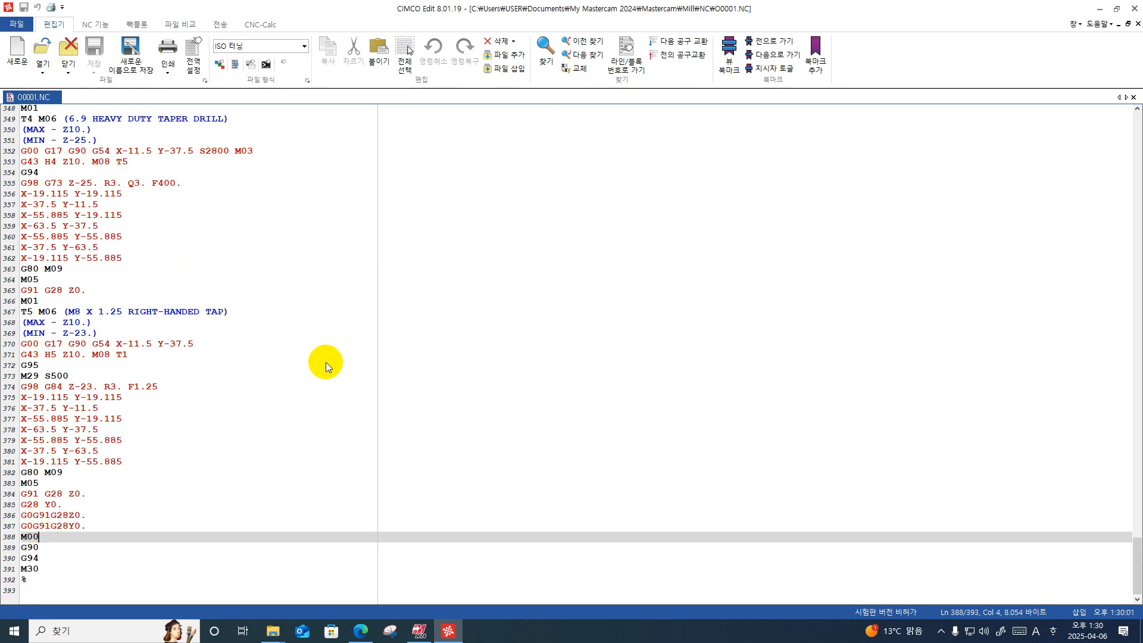
{"action": "left_click", "coordinate": [1133, 8]}
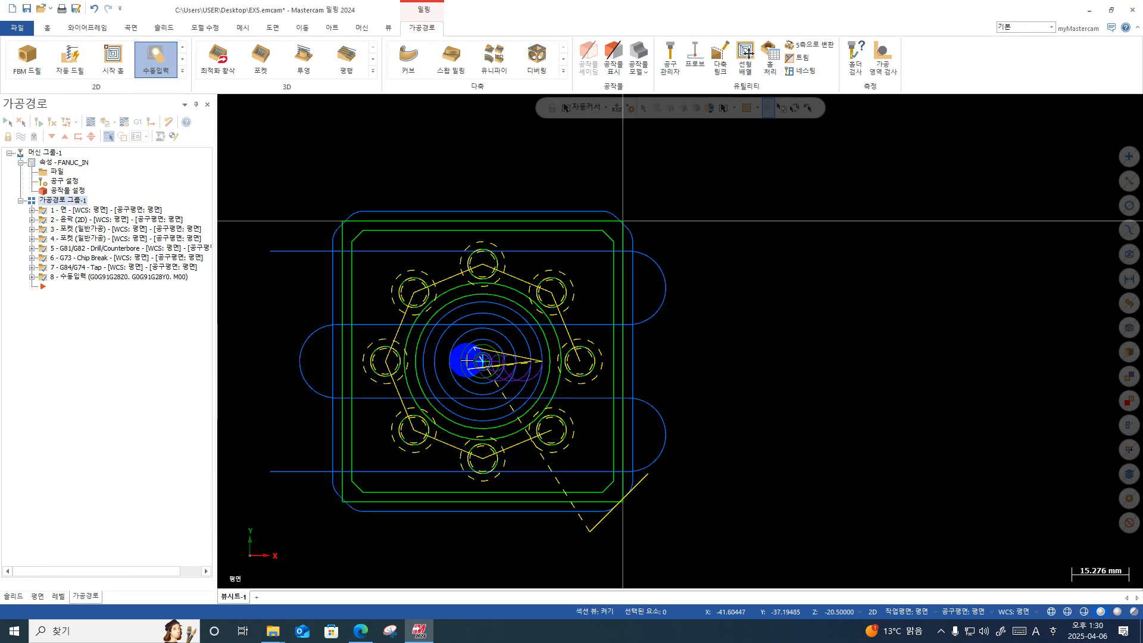
Step: Select the G84/G74 tap operation and examine its toolpath across the eight bolt-circle holes
{"action": "left_click", "coordinate": [120, 267]}
{"action": "key", "text": "ctrl+1"}
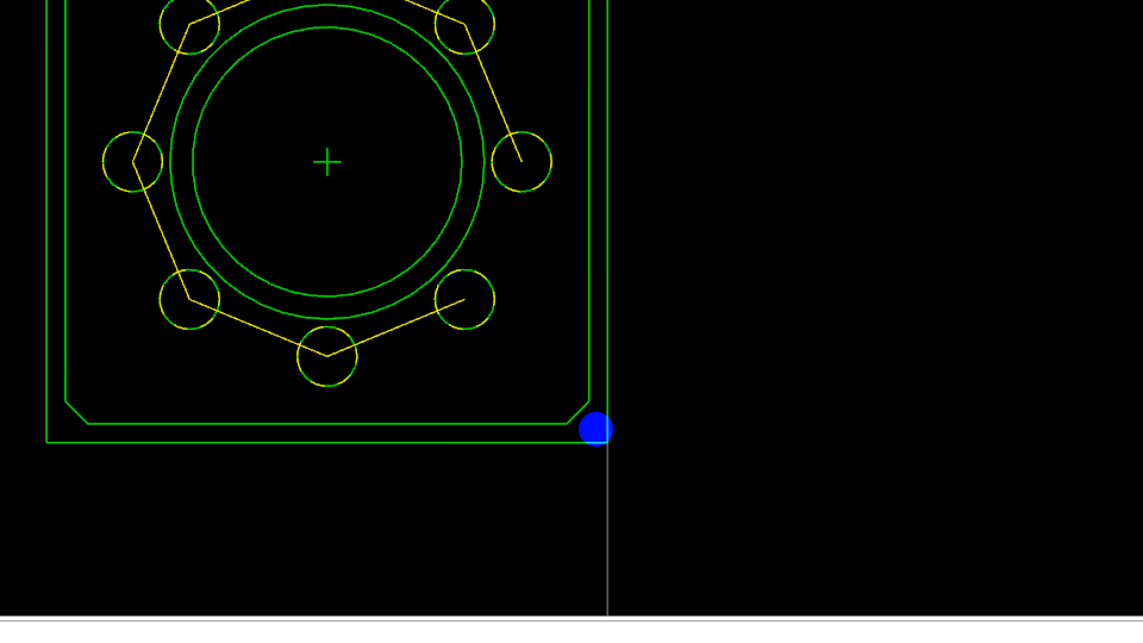
{"action": "left_click", "coordinate": [597, 453]}
{"action": "left_click_drag", "start_coordinate": [698, 423], "coordinate": [301, 494]}
{"action": "left_click_drag", "start_coordinate": [659, 294], "coordinate": [362, 334]}
{"action": "scroll", "coordinate": [588, 465], "scroll_direction": "down", "scroll_amount": 9}
{"action": "left_click", "coordinate": [530, 332]}
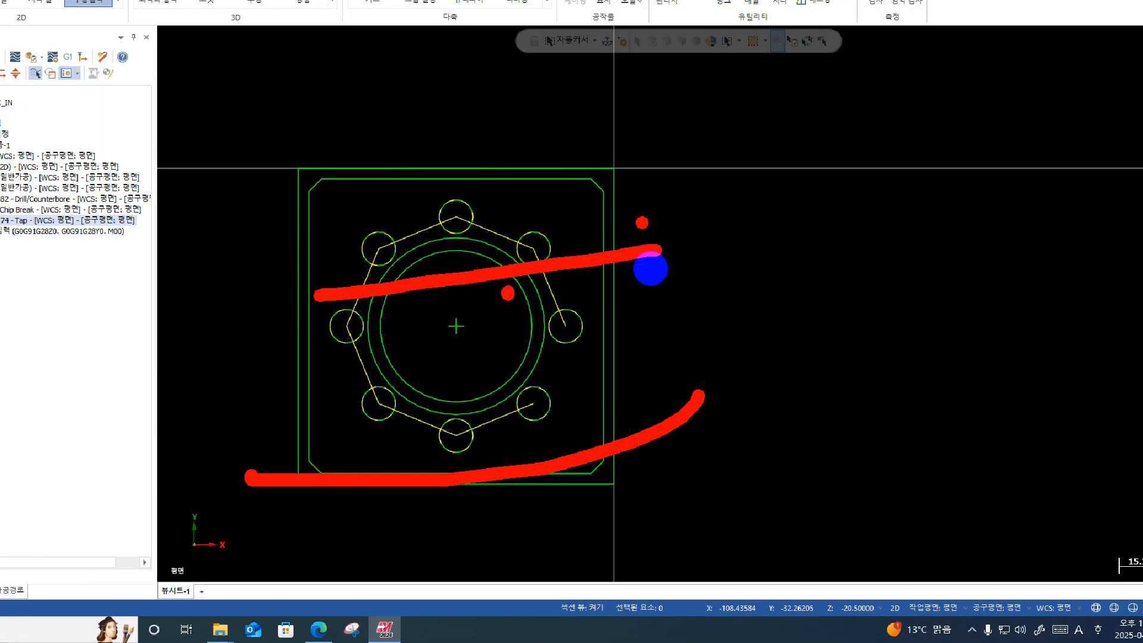
{"action": "left_click_drag", "start_coordinate": [651, 268], "coordinate": [455, 456]}
{"action": "key", "text": "Escape"}
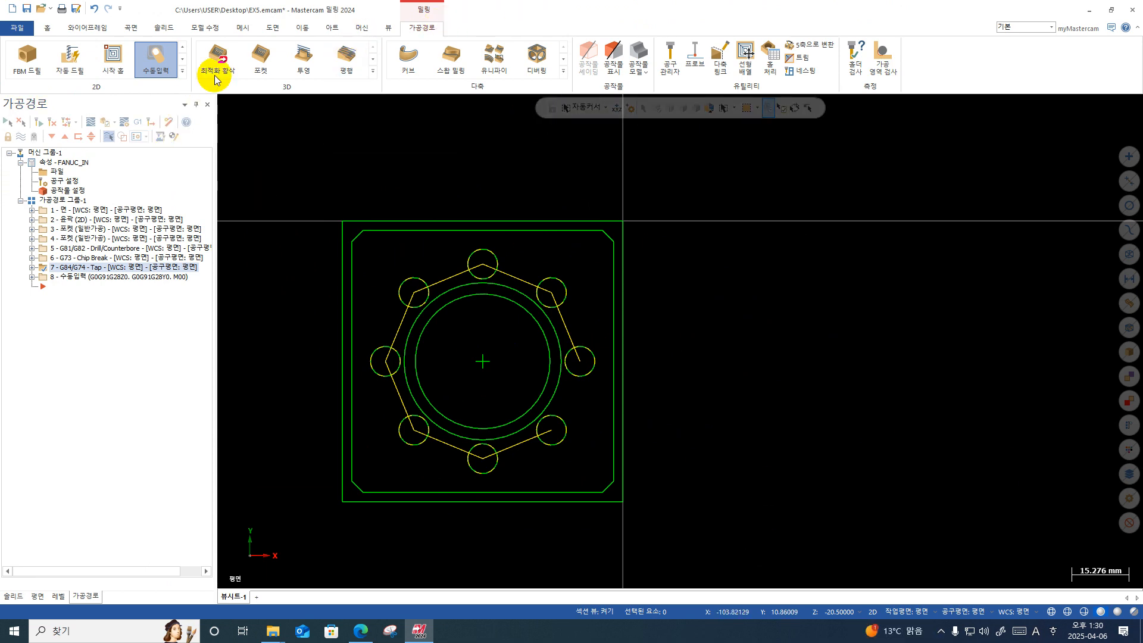
Step: Start a 2D contour toolpath with the outer square's upper edge as a single-element chain and open its tool settings
{"action": "left_click", "coordinate": [181, 72]}
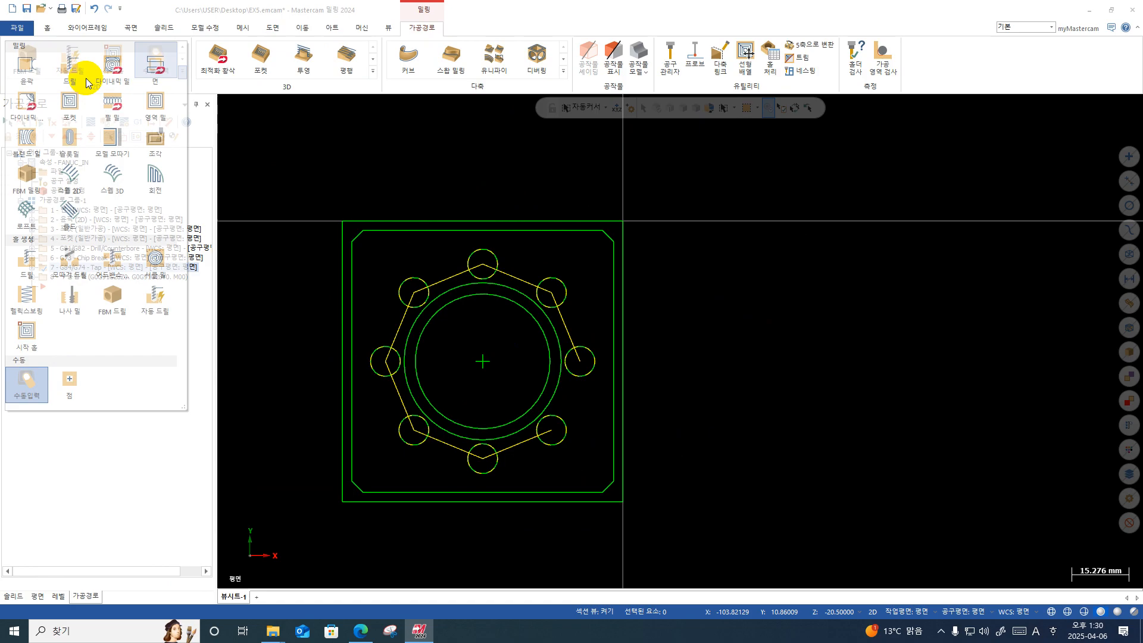
{"action": "left_click", "coordinate": [27, 64]}
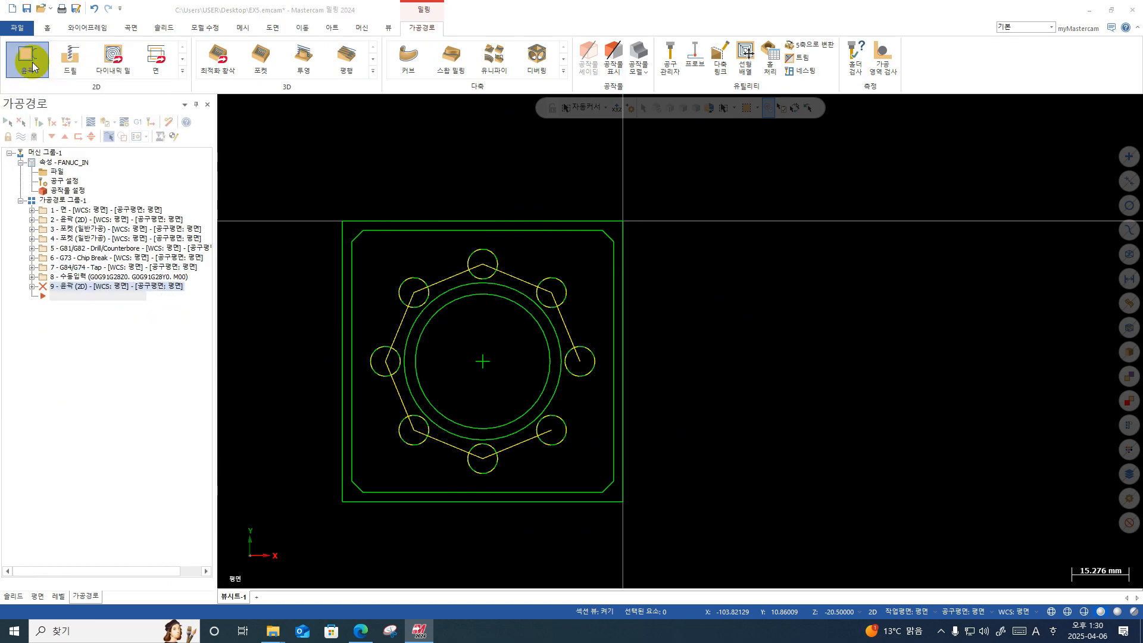
{"action": "left_click", "coordinate": [70, 208]}
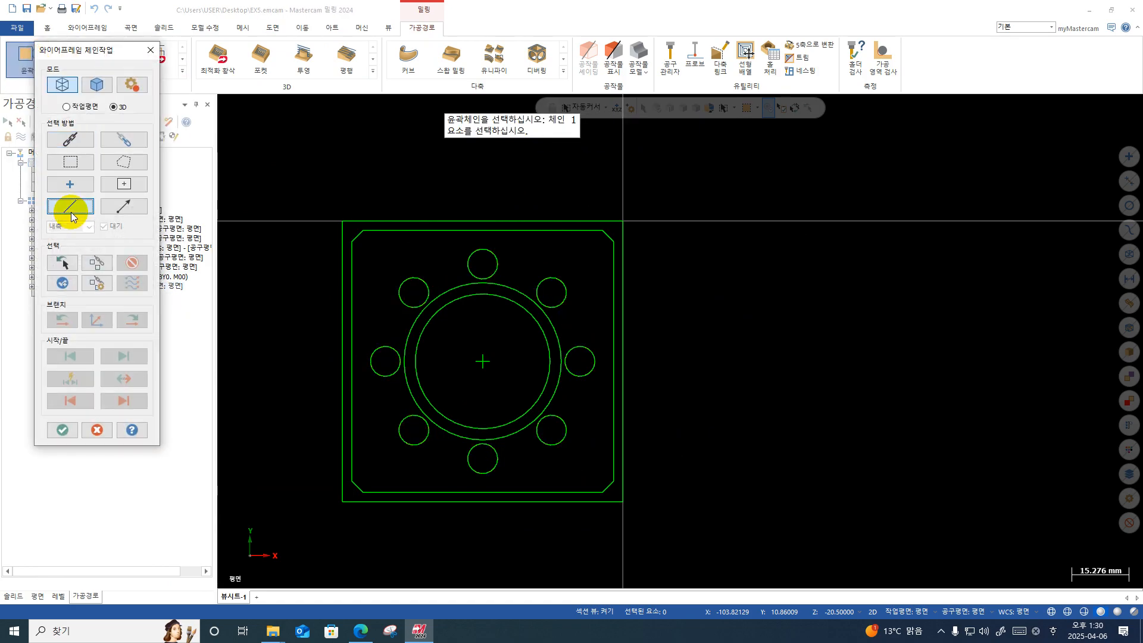
{"action": "left_click", "coordinate": [602, 225]}
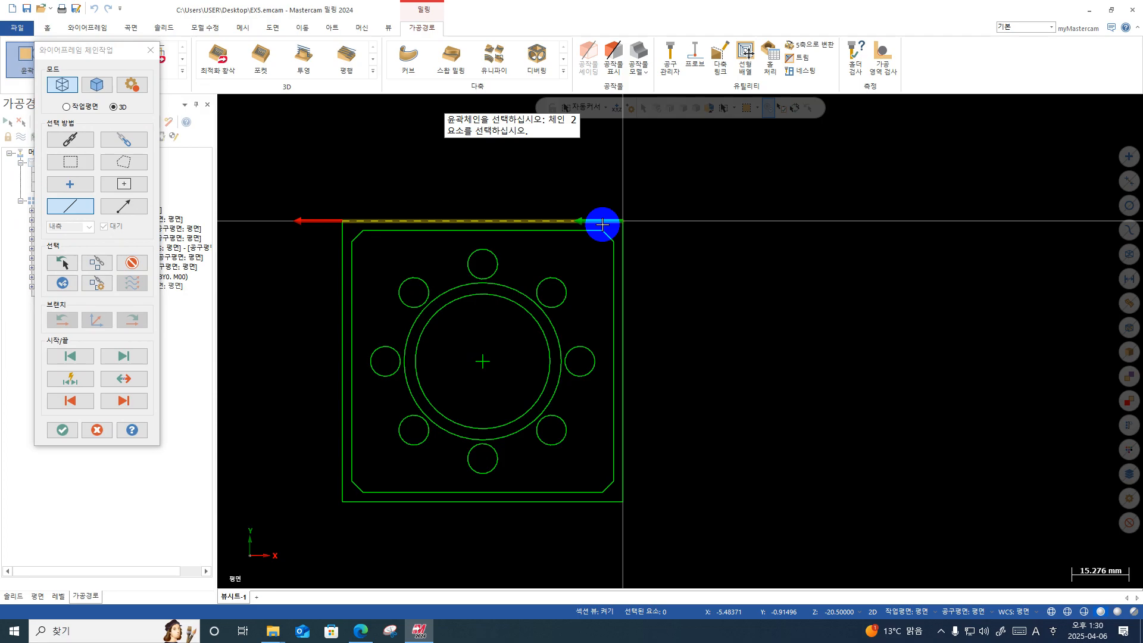
{"action": "left_click", "coordinate": [439, 227]}
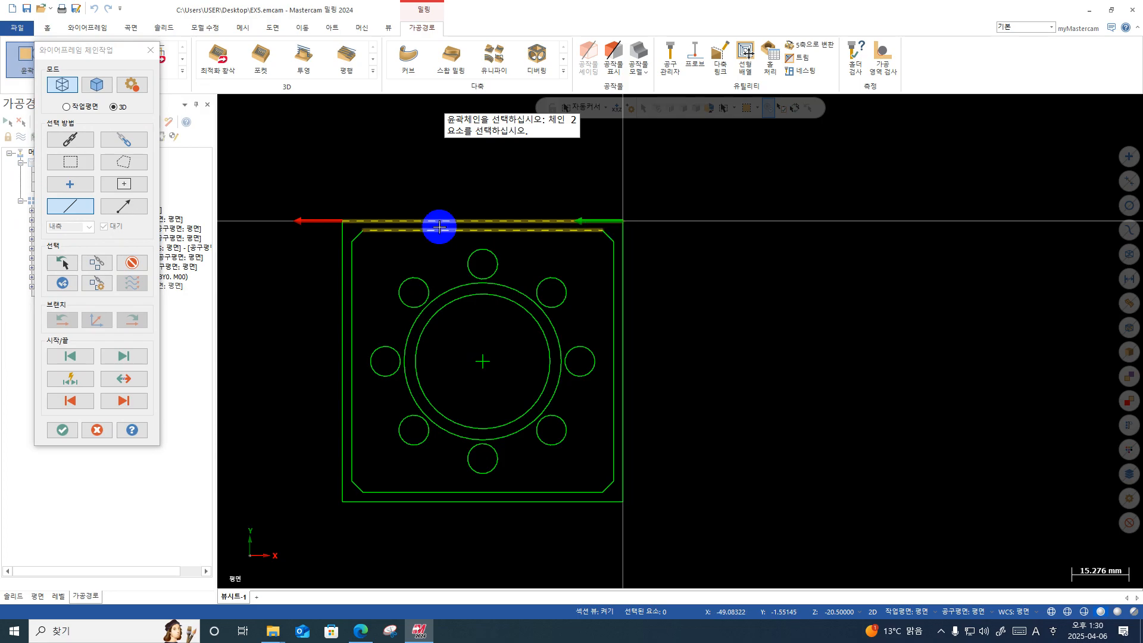
{"action": "key", "text": "Return"}
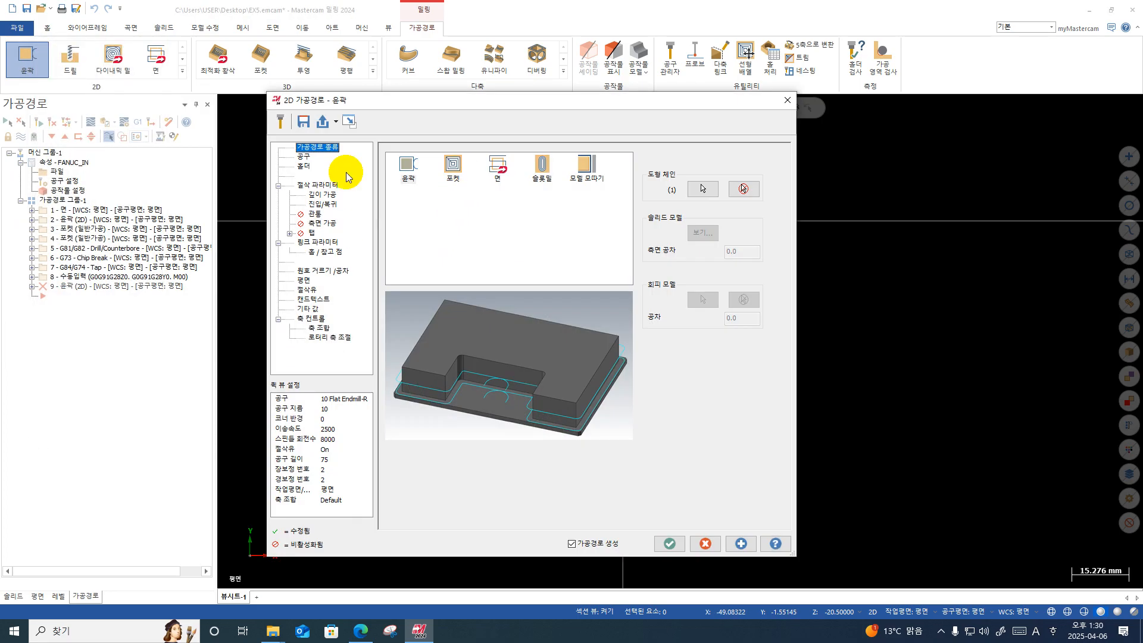
{"action": "left_click", "coordinate": [303, 157]}
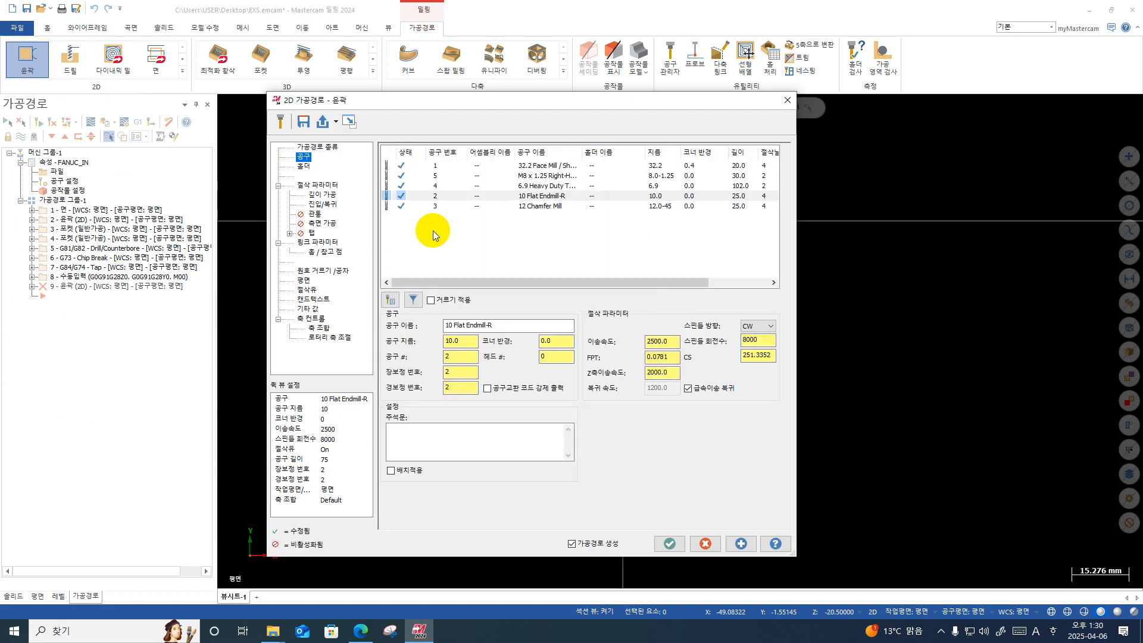
{"action": "right_click", "coordinate": [433, 231]}
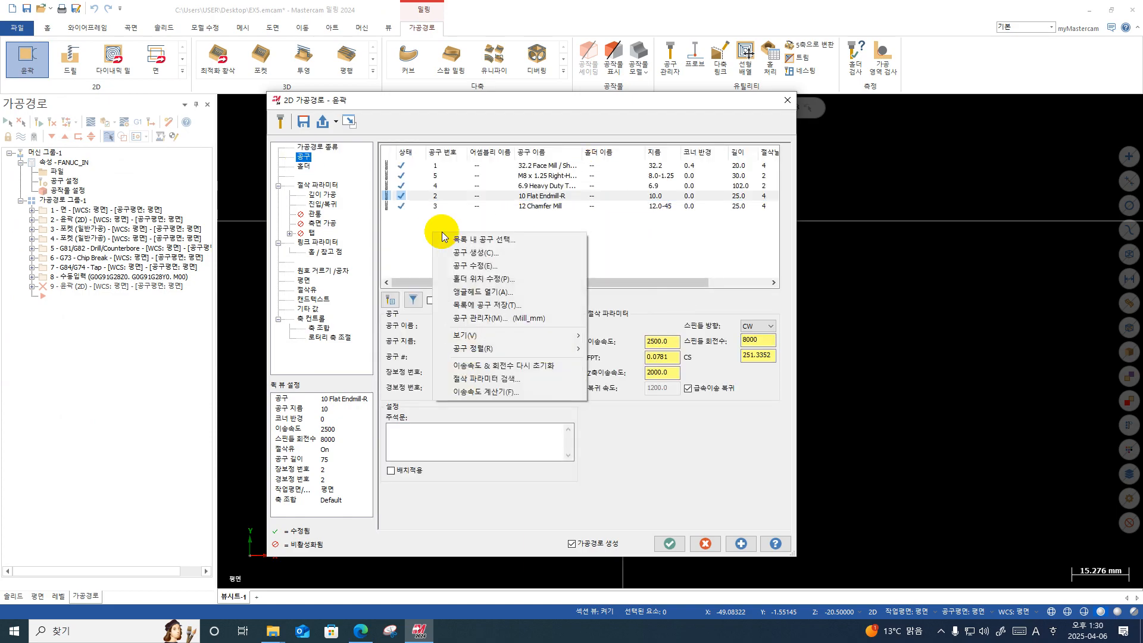
{"action": "left_click", "coordinate": [477, 262]}
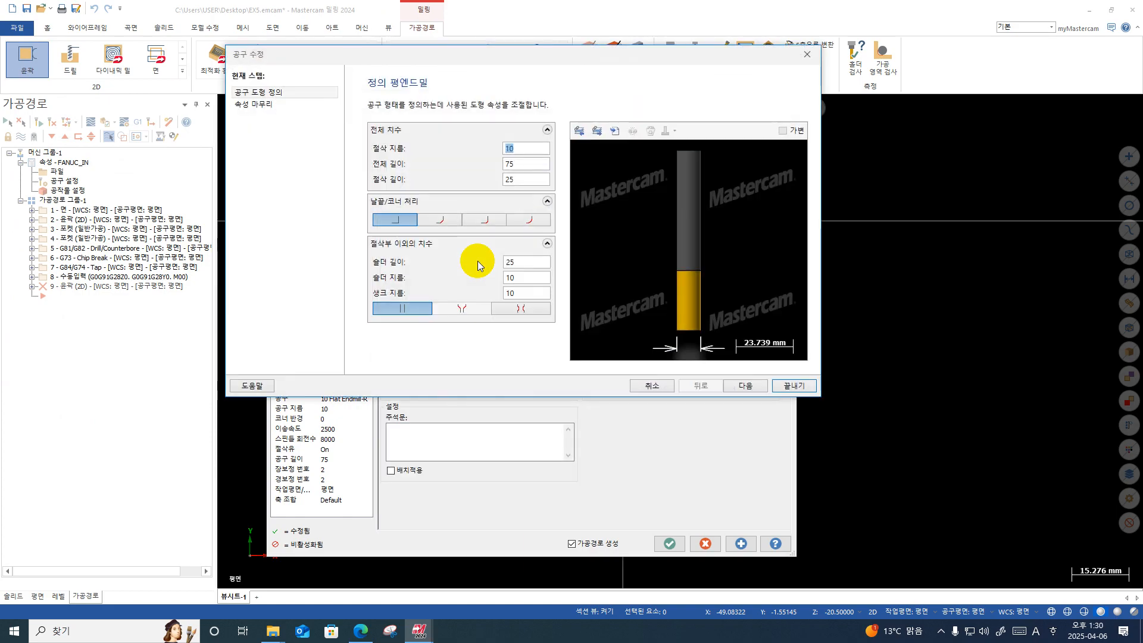
{"action": "left_click", "coordinate": [267, 106]}
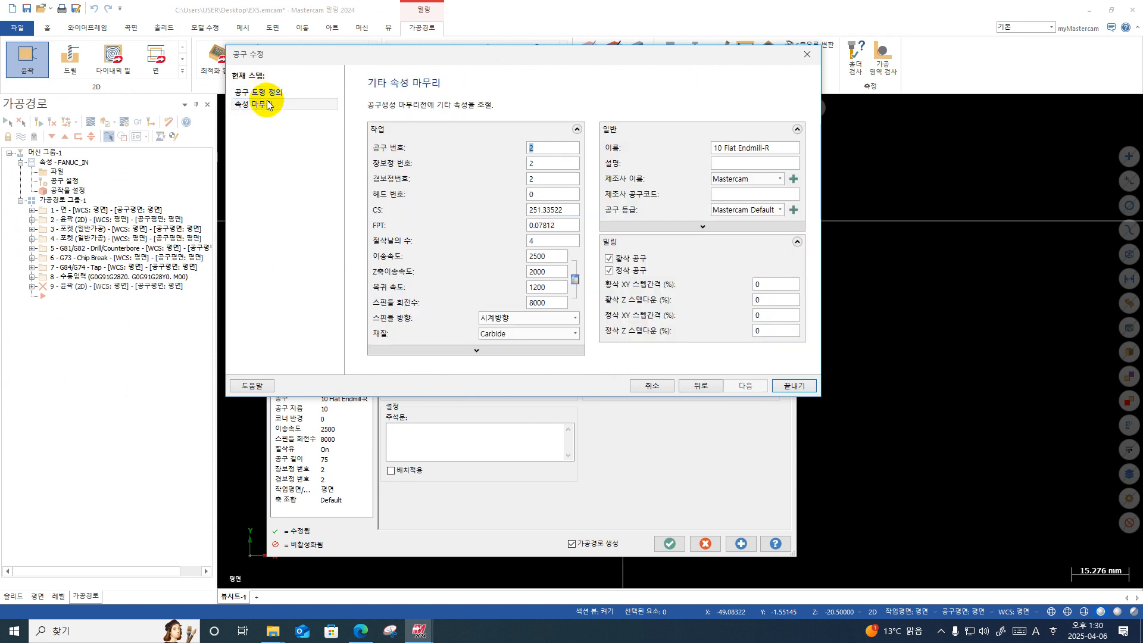
{"action": "left_click", "coordinate": [267, 93]}
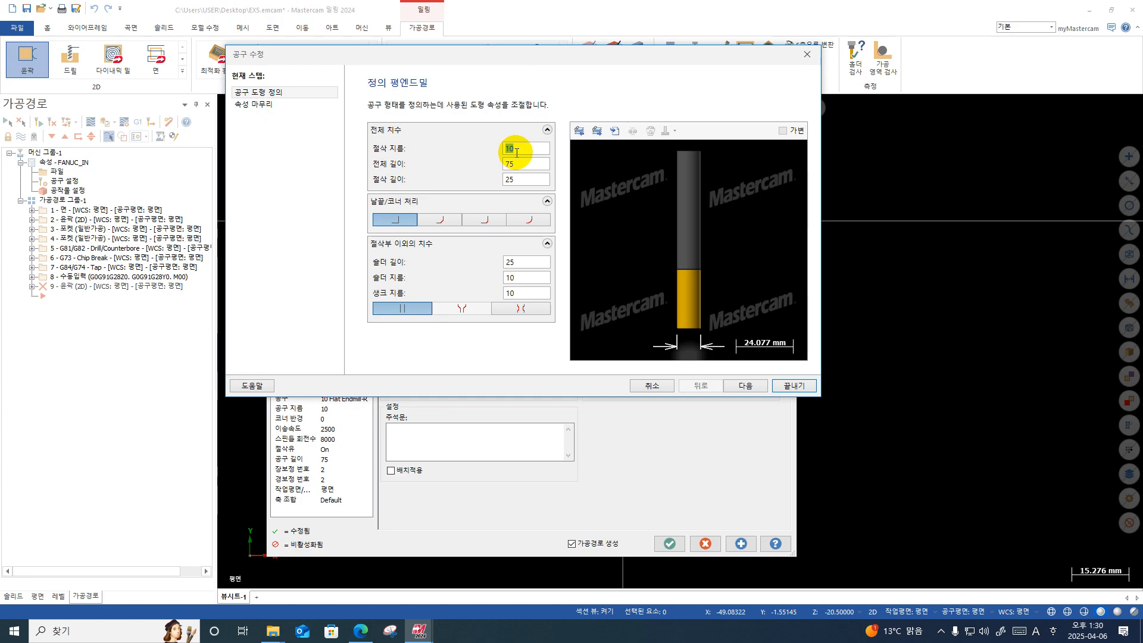
{"action": "left_click", "coordinate": [807, 54]}
Step: Create a new tool for the contour operation, choosing the face mill type
{"action": "right_click", "coordinate": [416, 232]}
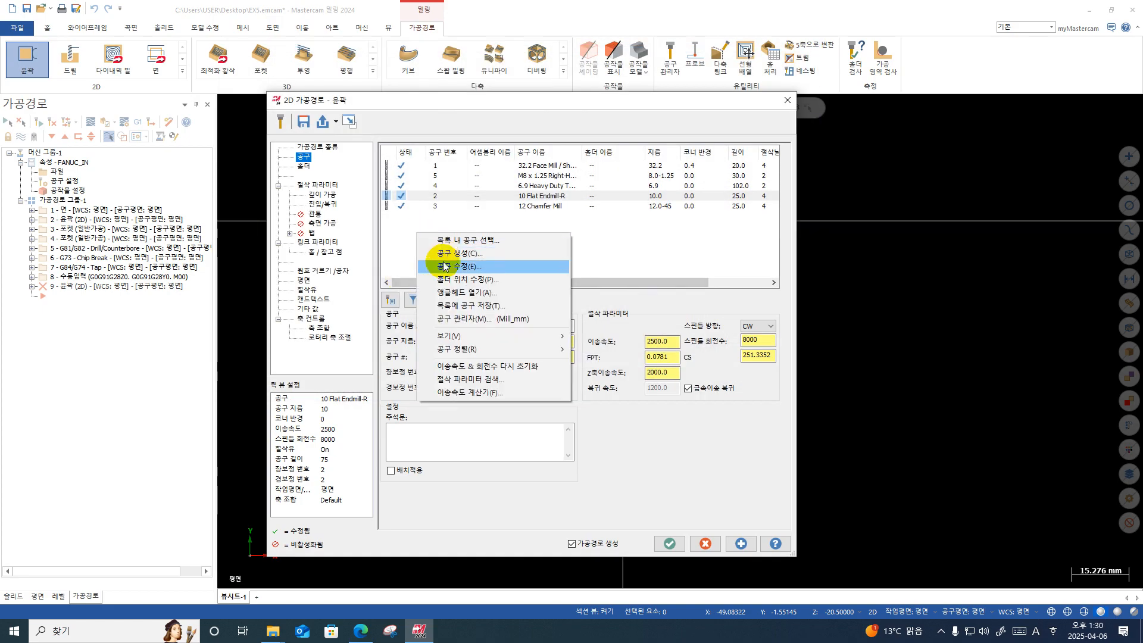
{"action": "left_click", "coordinate": [441, 255]}
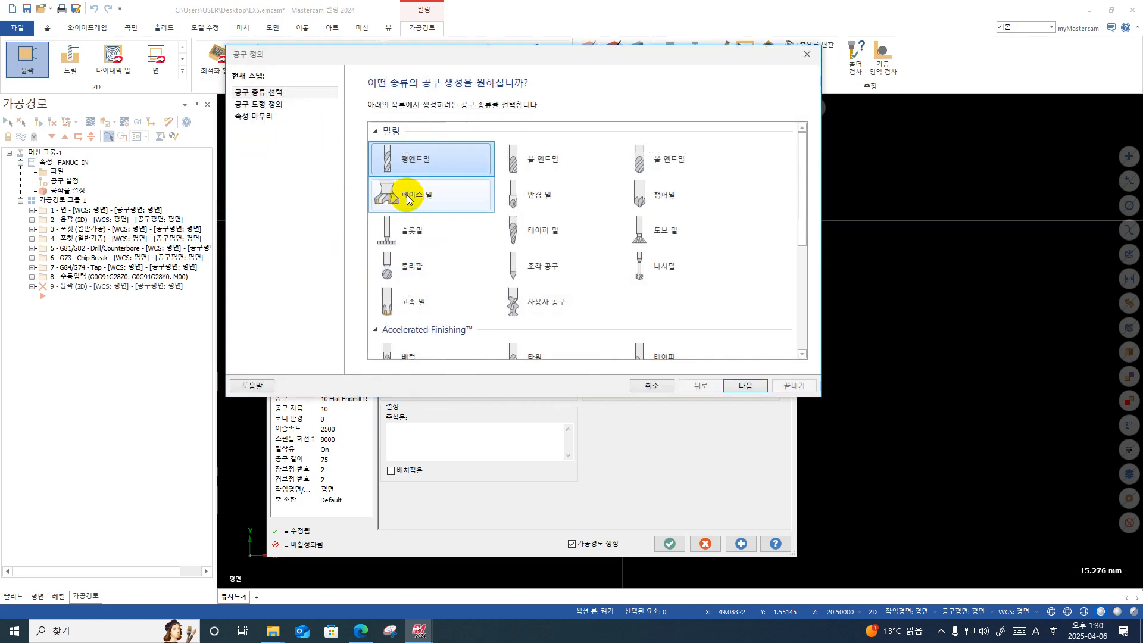
{"action": "left_click", "coordinate": [407, 195]}
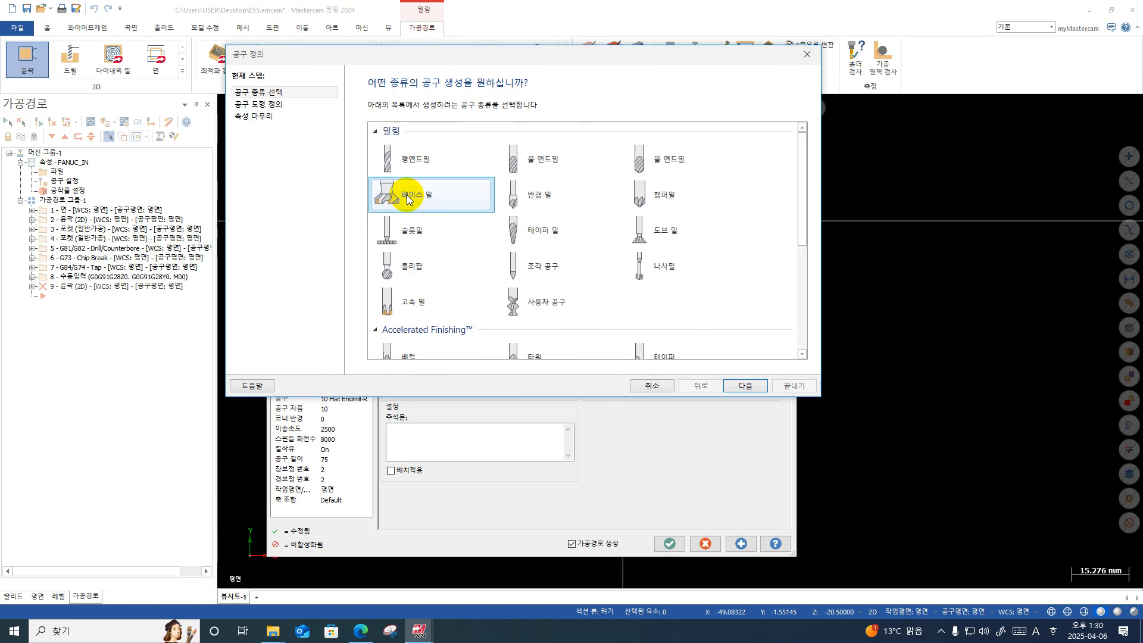
Step: Define the face mill with cutting and second diameters of 63, a cutting length of 10 and a chamfer angle of 0
{"action": "left_click", "coordinate": [281, 104]}
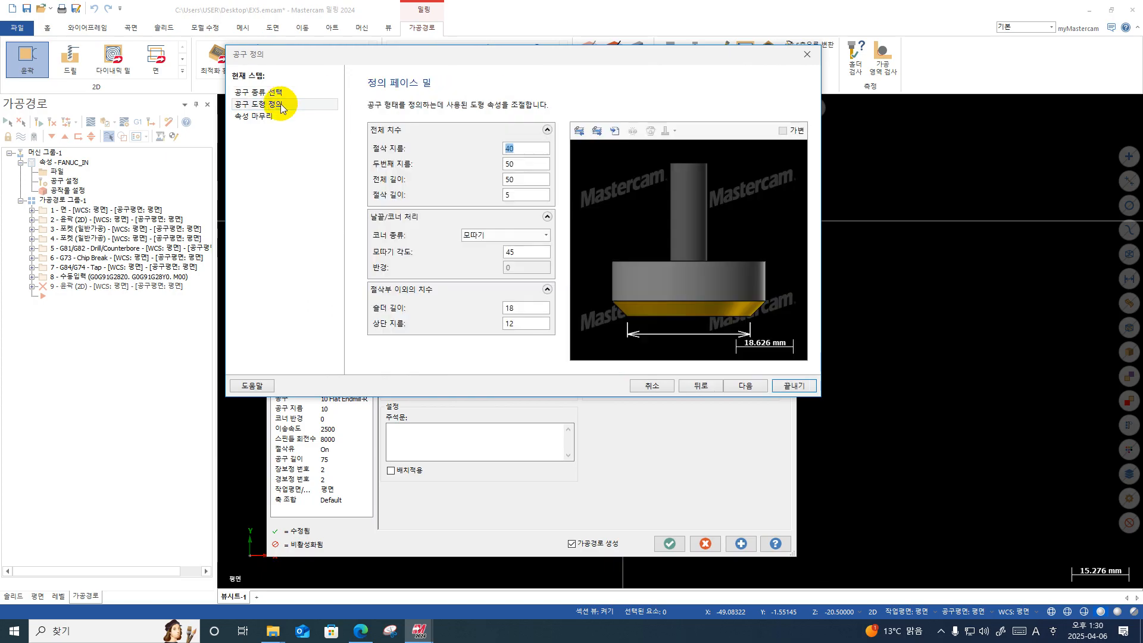
{"action": "type", "text": "63"}
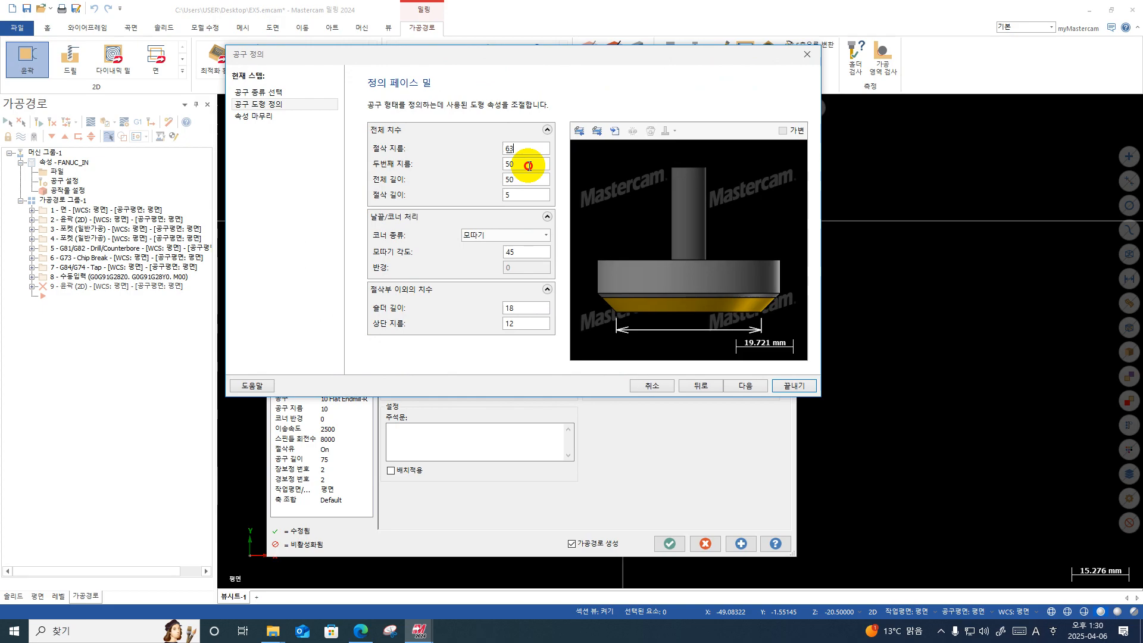
{"action": "double_click", "coordinate": [528, 165]}
{"action": "type", "text": "63"}
{"action": "key", "text": "Tab"}
{"action": "key", "text": "Tab"}
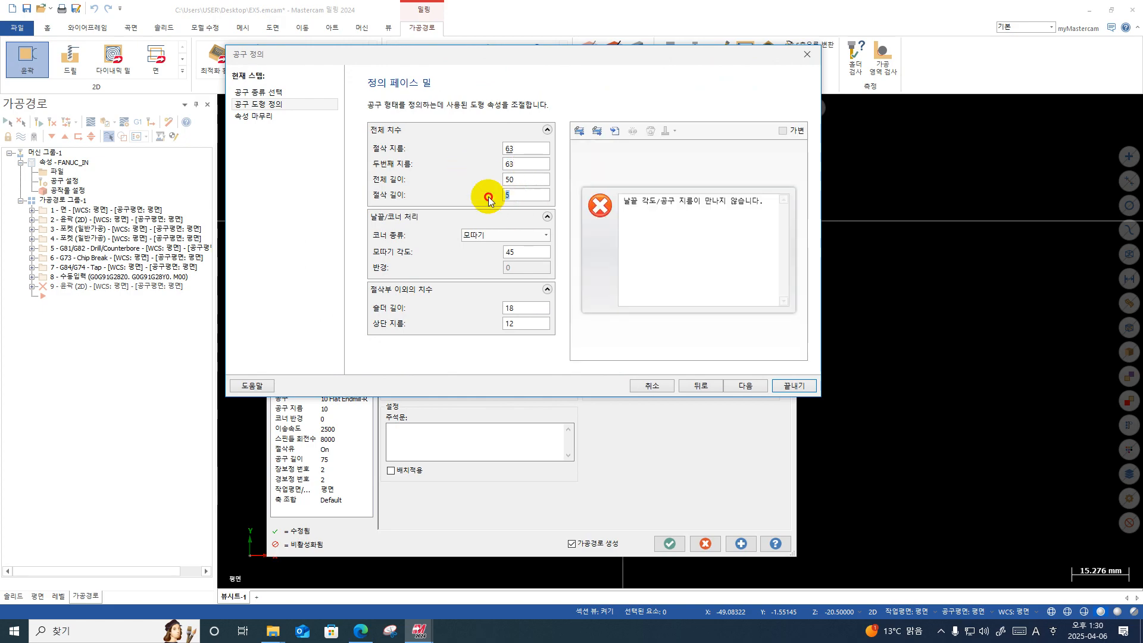
{"action": "type", "text": "0"}
{"action": "left_click_drag", "start_coordinate": [488, 197], "coordinate": [471, 194]}
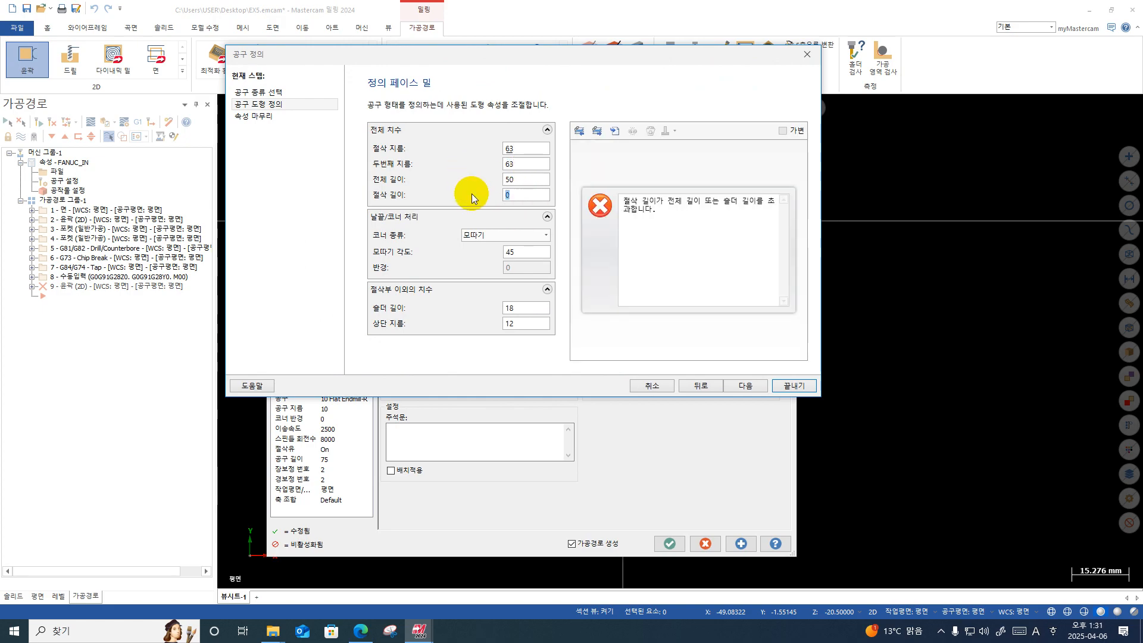
{"action": "type", "text": "10"}
{"action": "double_click", "coordinate": [510, 252]}
{"action": "type", "text": "0"}
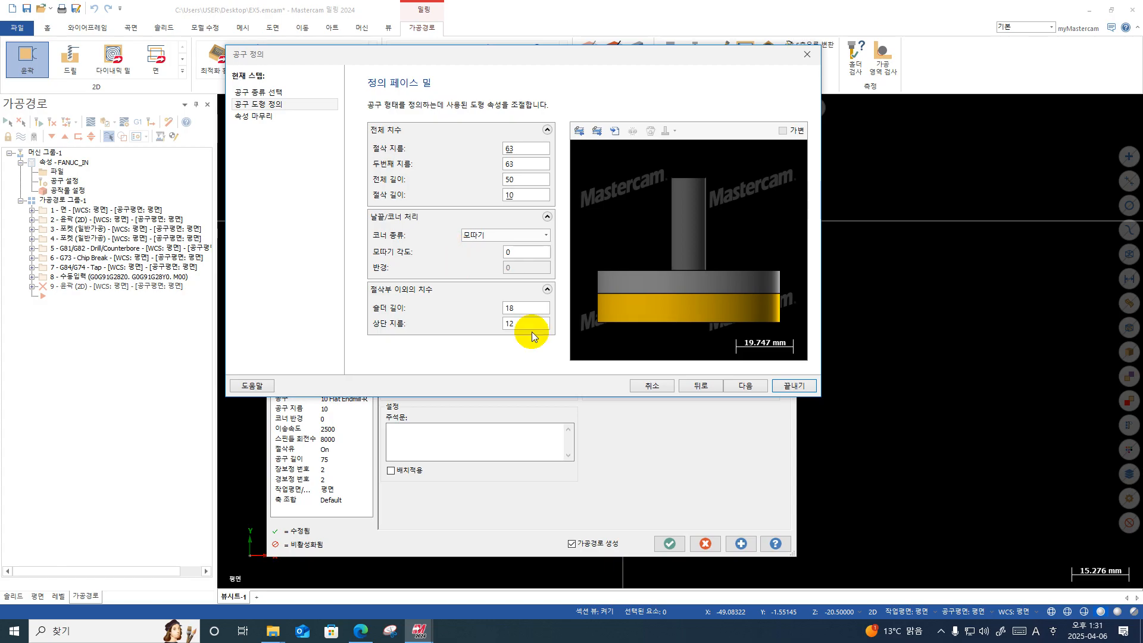
{"action": "left_click", "coordinate": [759, 308]}
Step: Set the face mill's feed rate to 1500, Z feed to 2000 and spindle speed to 5500, and finish the tool definition
{"action": "left_click", "coordinate": [262, 117]}
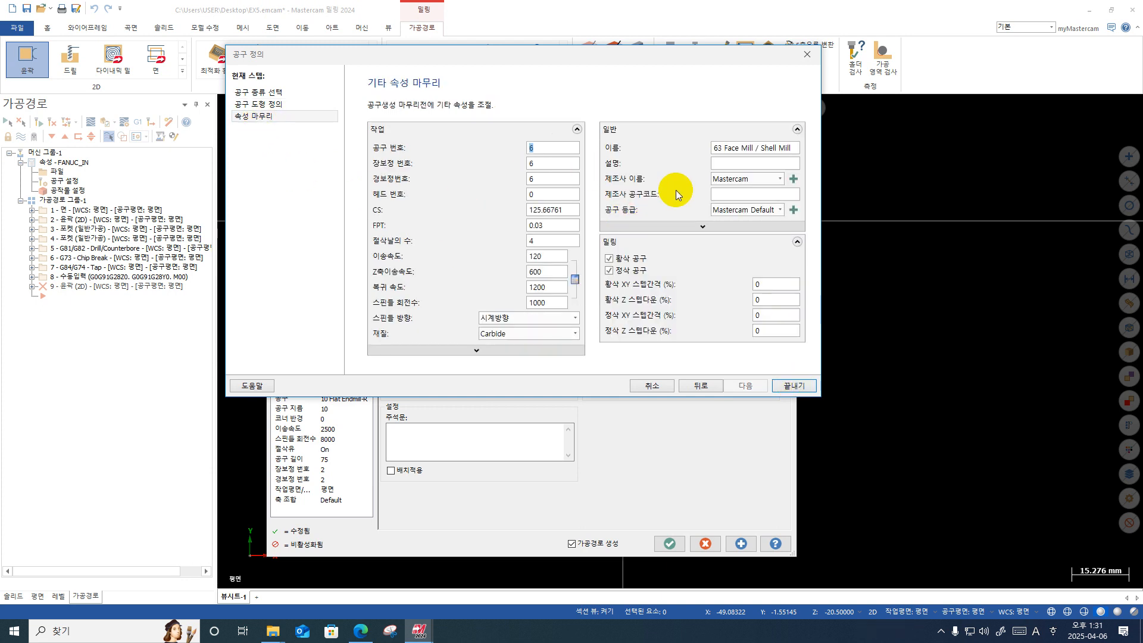
{"action": "left_click", "coordinate": [549, 258]}
{"action": "key", "text": "BackSpace"}
{"action": "key", "text": "BackSpace"}
{"action": "type", "text": "500"}
{"action": "key", "text": "Tab"}
{"action": "type", "text": "2000"}
{"action": "left_click", "coordinate": [544, 301]}
{"action": "type", "text": "5500"}
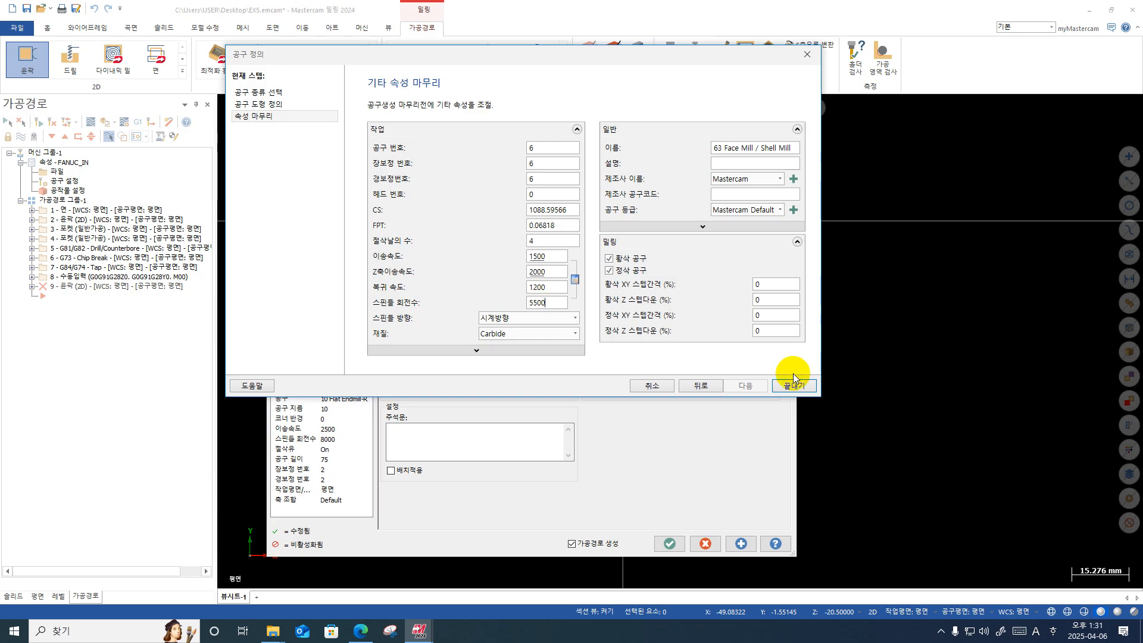
{"action": "left_click", "coordinate": [794, 386]}
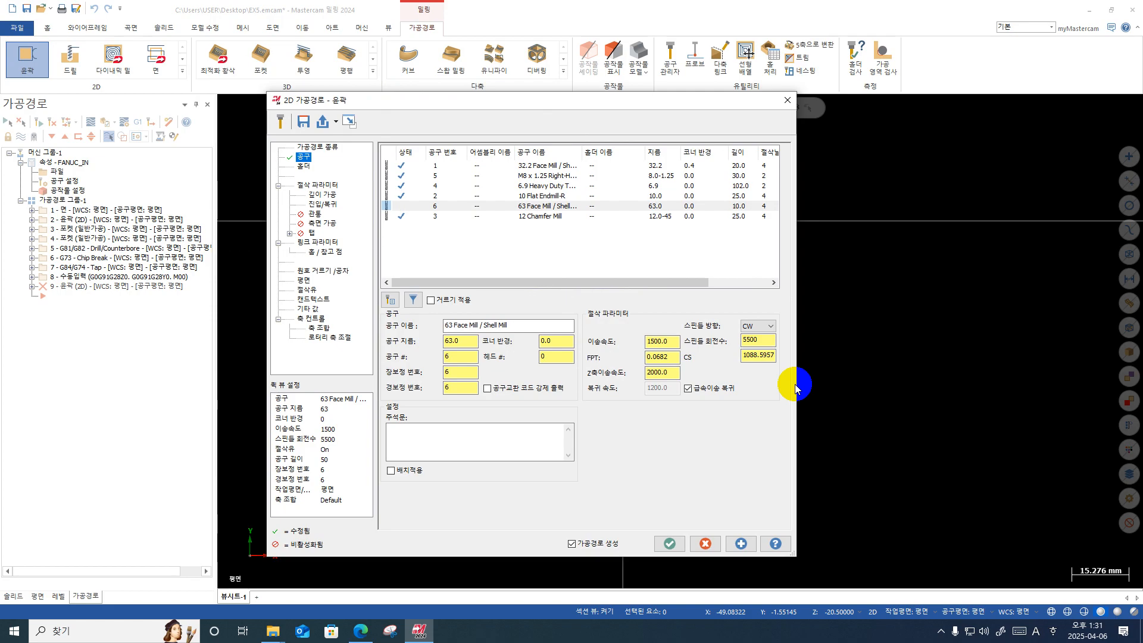
Step: Set the contour's wall stock allowance to -5 and turn off depth cuts
{"action": "left_click", "coordinate": [320, 186]}
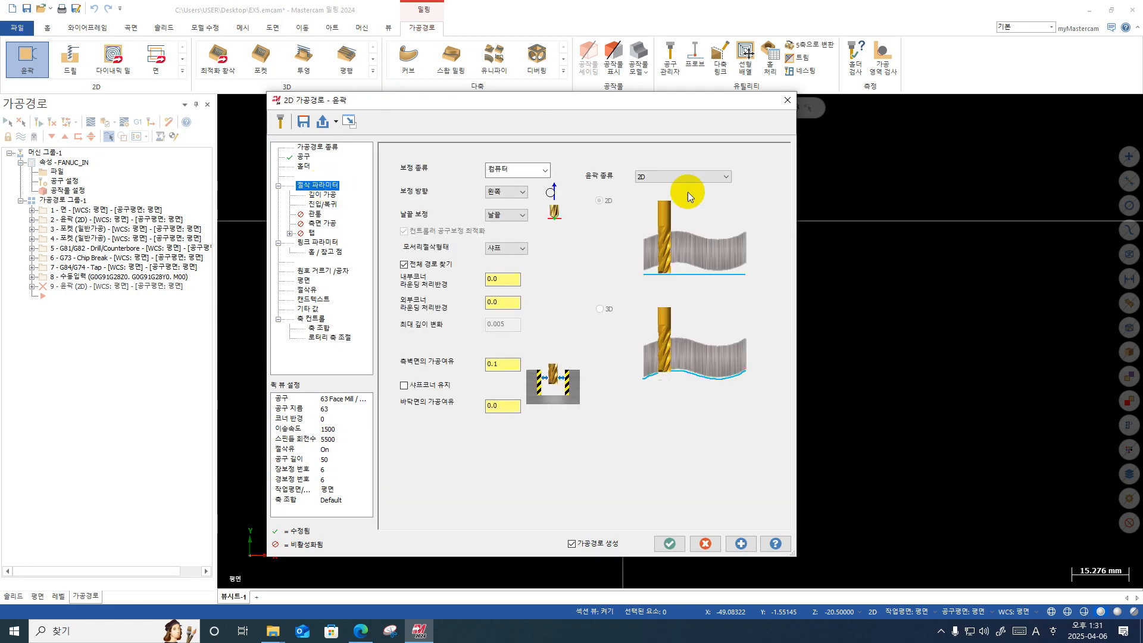
{"action": "left_click_drag", "start_coordinate": [509, 363], "coordinate": [404, 373]}
{"action": "type", "text": "-5"}
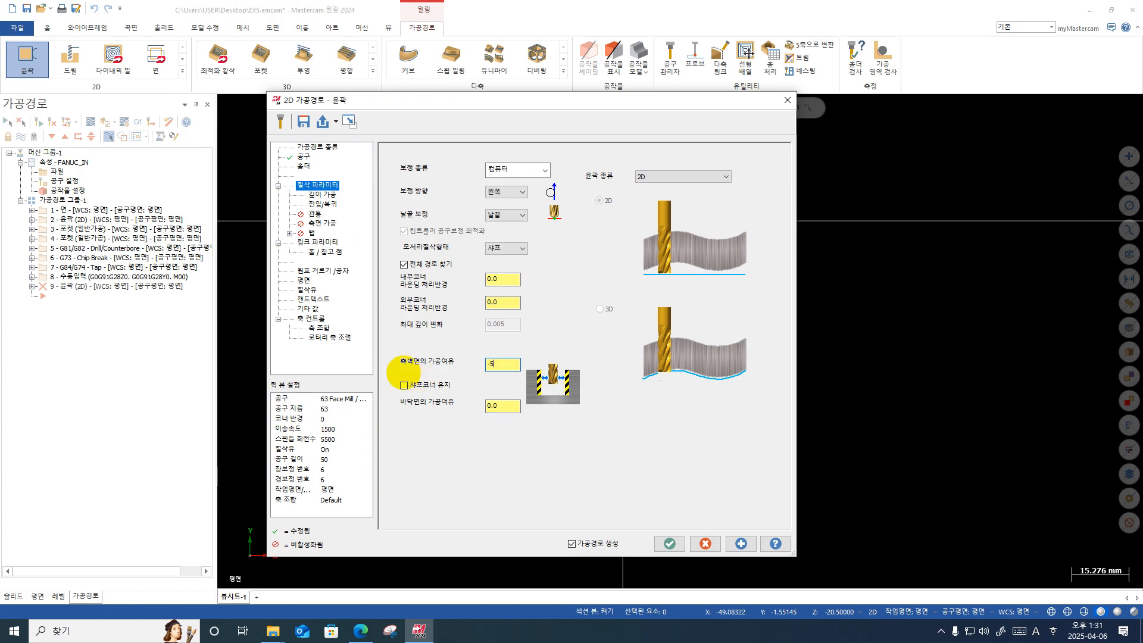
{"action": "key", "text": "Return"}
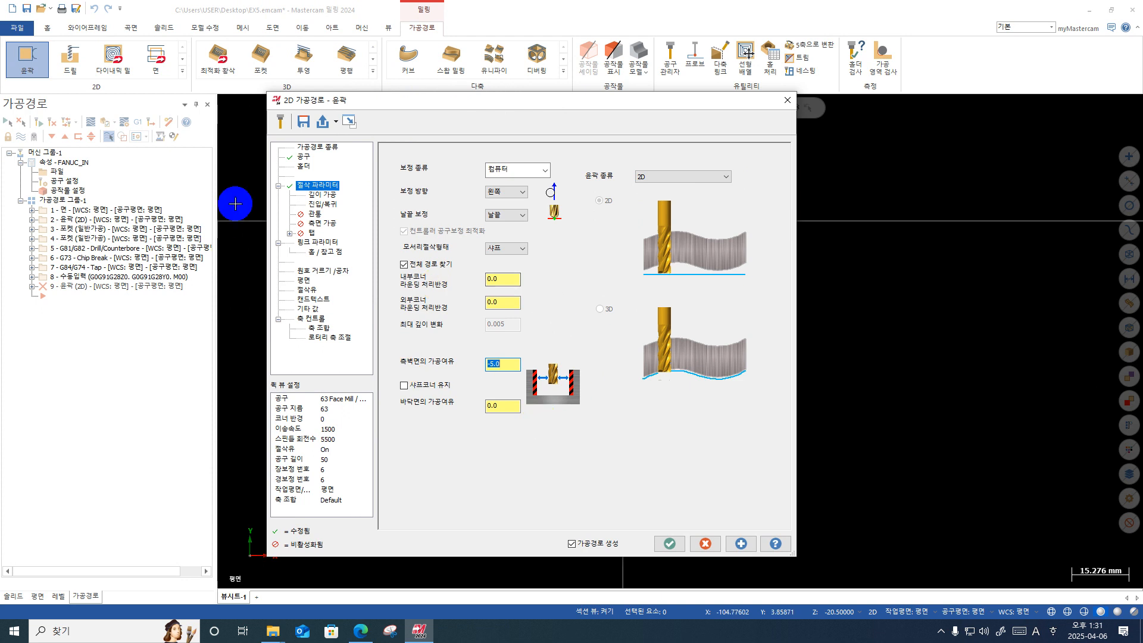
{"action": "left_click", "coordinate": [322, 195]}
{"action": "left_click", "coordinate": [428, 183]}
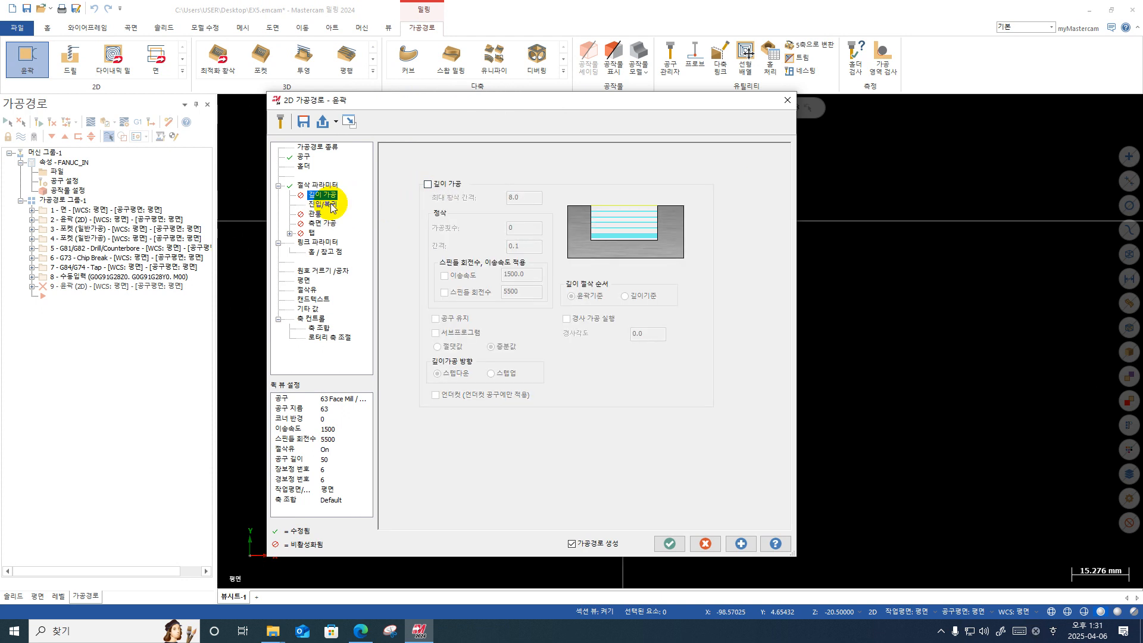
Step: Set the lead-in line length to 55% of the tool diameter and copy the entry settings to the lead-out
{"action": "left_click", "coordinate": [331, 204]}
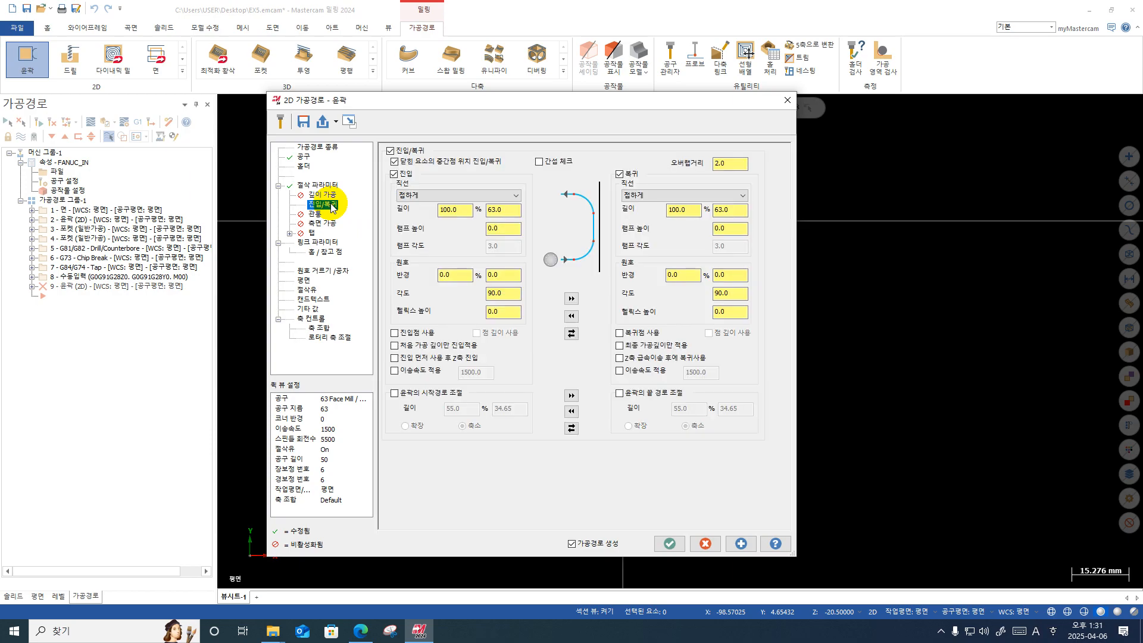
{"action": "left_click_drag", "start_coordinate": [467, 212], "coordinate": [366, 214]}
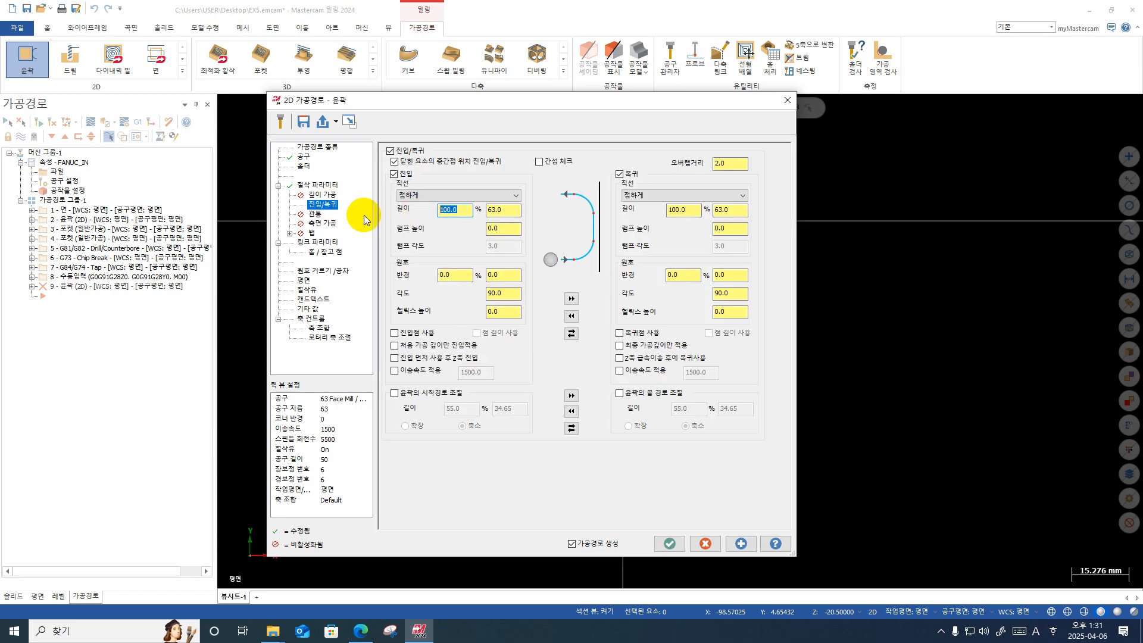
{"action": "type", "text": "55"}
{"action": "key", "text": "Return"}
{"action": "left_click", "coordinate": [571, 298]}
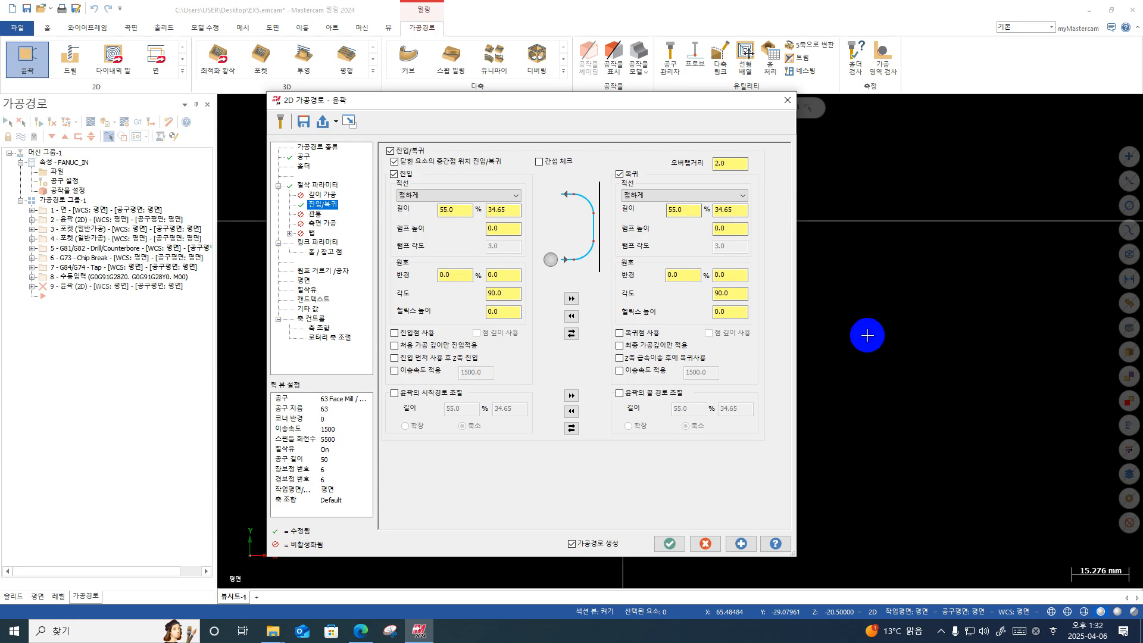
Step: Enable side multi-passes with 2 roughing passes at a spacing of 40
{"action": "left_click", "coordinate": [343, 221]}
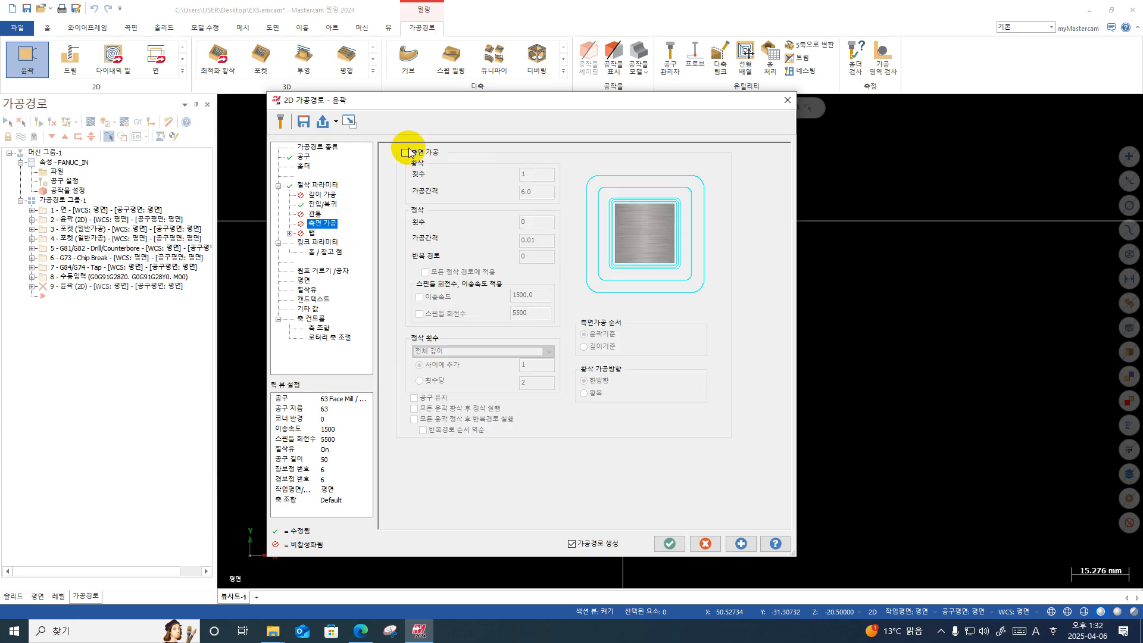
{"action": "left_click", "coordinate": [405, 152]}
{"action": "left_click", "coordinate": [524, 173]}
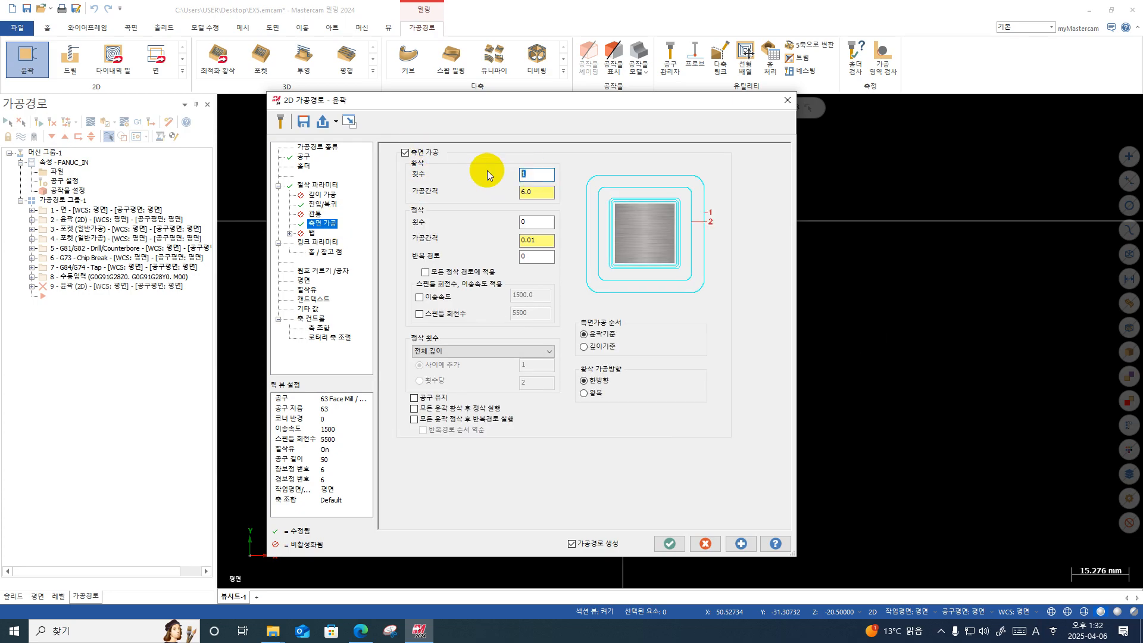
{"action": "type", "text": "2"}
{"action": "key", "text": "Tab"}
{"action": "type", "text": "40"}
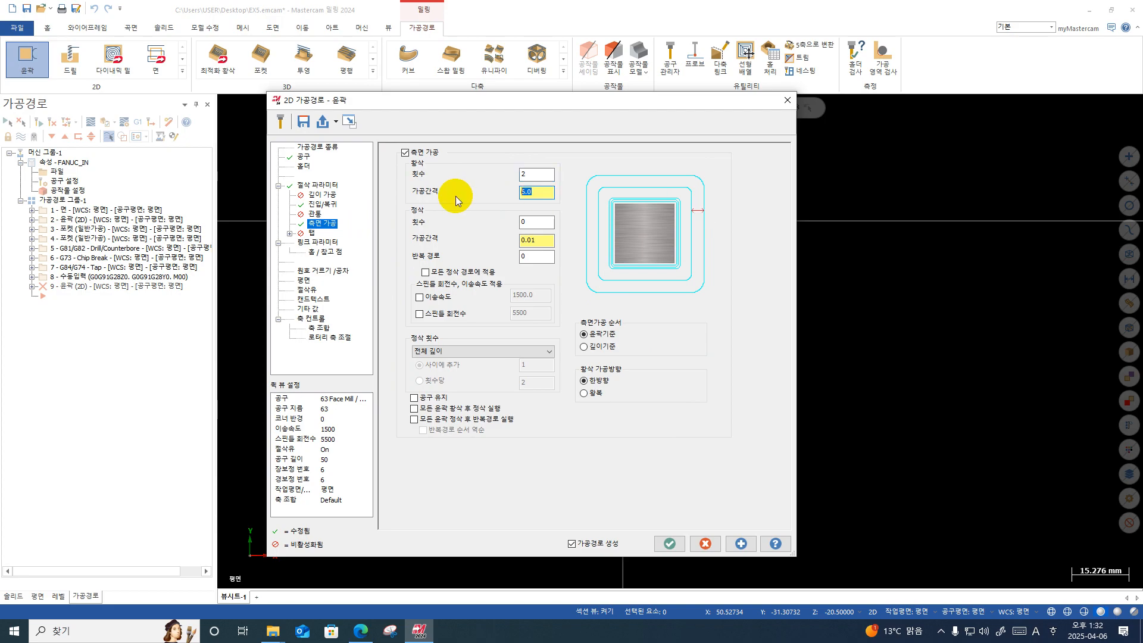
{"action": "key", "text": "Return"}
Step: Check the contour's linking heights and generate the toolpath
{"action": "left_click", "coordinate": [305, 243]}
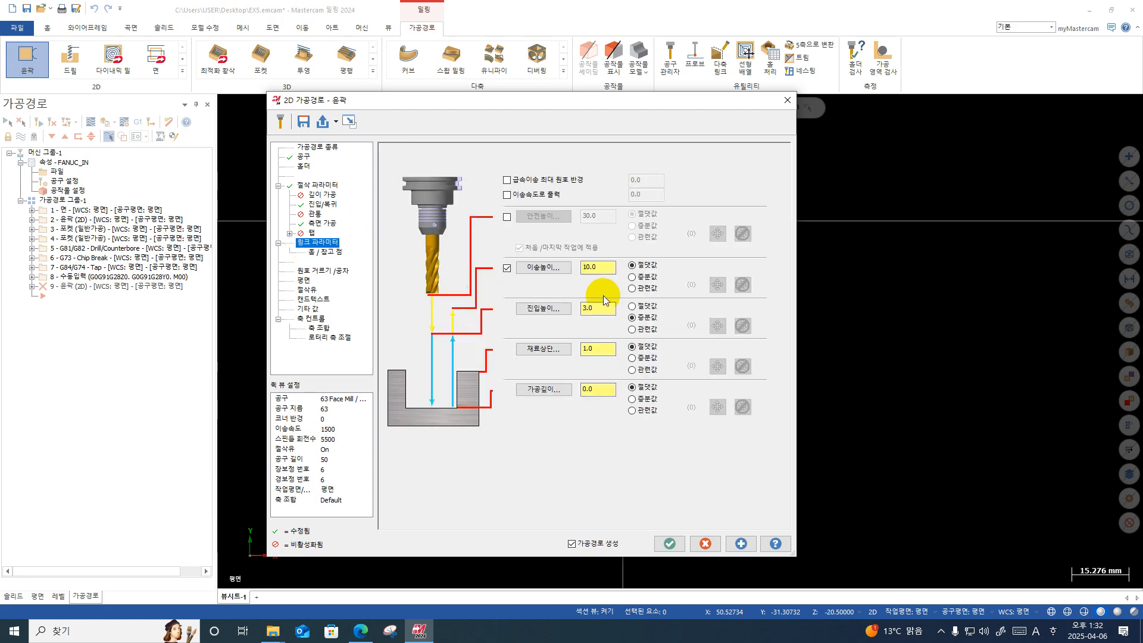
{"action": "left_click", "coordinate": [598, 348]}
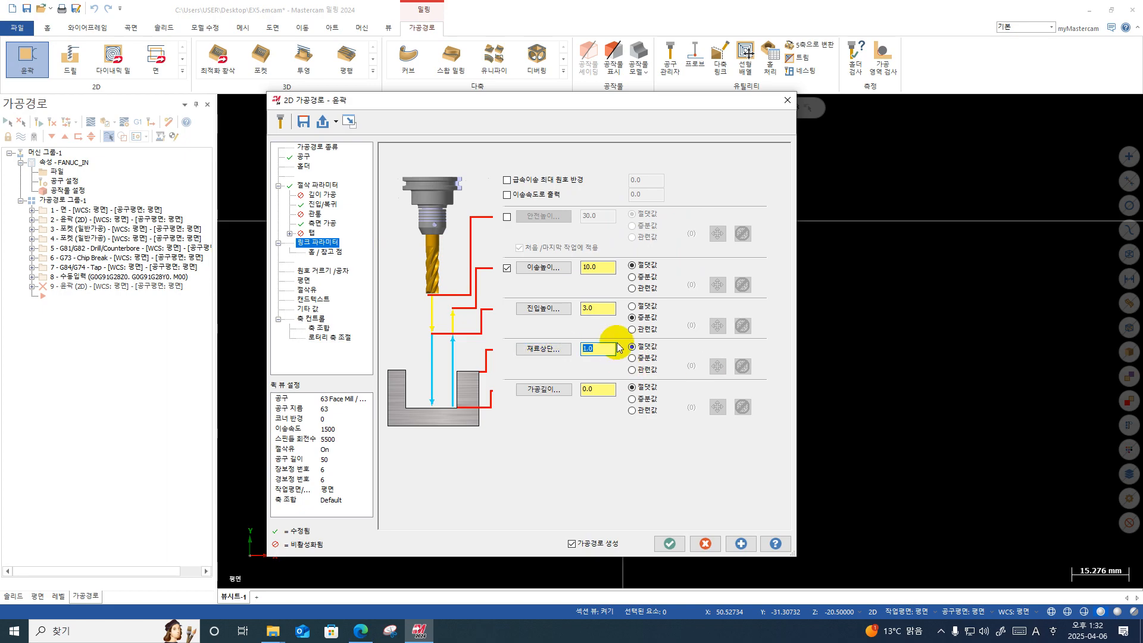
{"action": "left_click", "coordinate": [671, 543]}
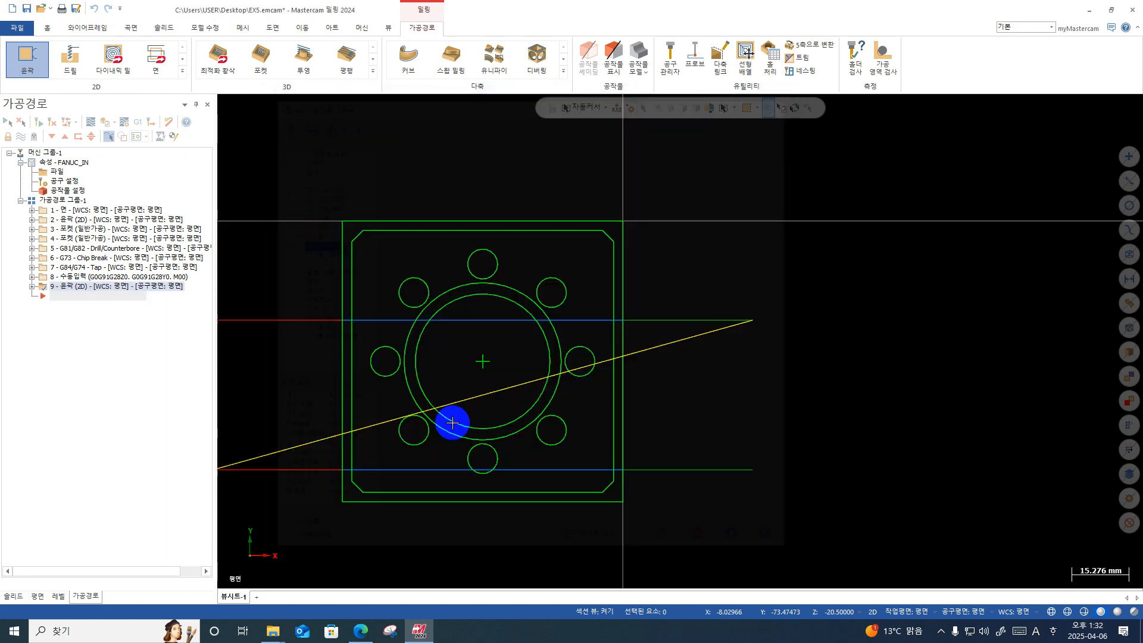
Step: Backplot the face-mill contour toolpath through its passes across the part
{"action": "left_click", "coordinate": [94, 120]}
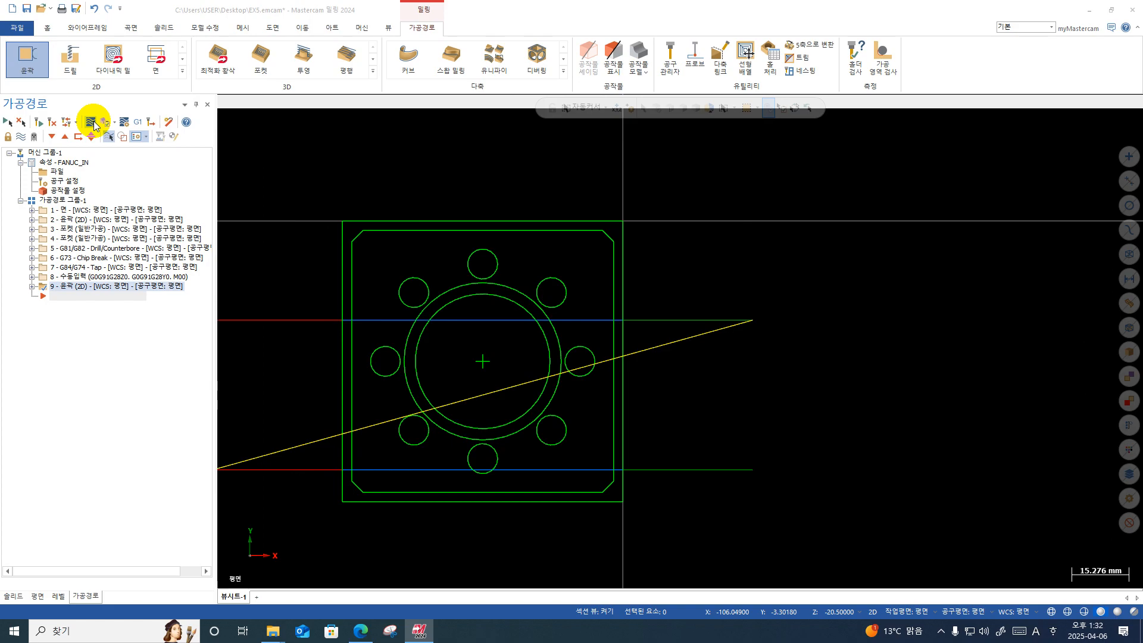
{"action": "key", "text": "s"}
{"action": "key", "text": "s"}
{"action": "key", "text": "s"}
{"action": "key", "text": "s"}
{"action": "key", "text": "s"}
{"action": "key", "text": "s"}
{"action": "key", "text": "s"}
{"action": "key", "text": "s"}
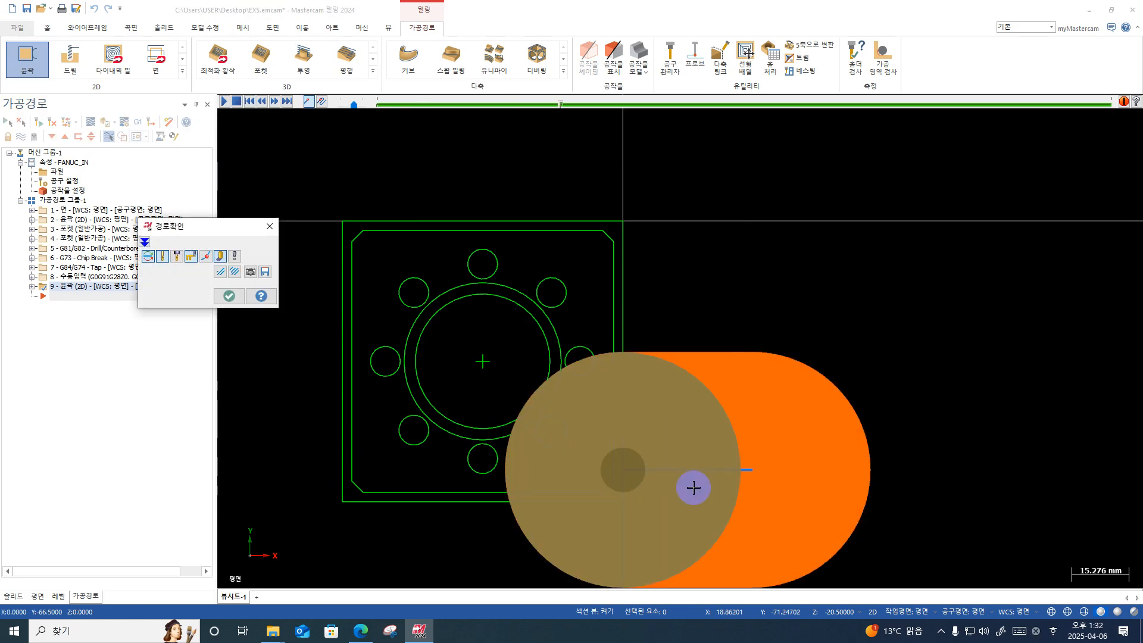
{"action": "key", "text": "s"}
{"action": "key", "text": "s"}
{"action": "key", "text": "s"}
{"action": "key", "text": "s"}
{"action": "key", "text": "s"}
{"action": "key", "text": "s"}
{"action": "key", "text": "s"}
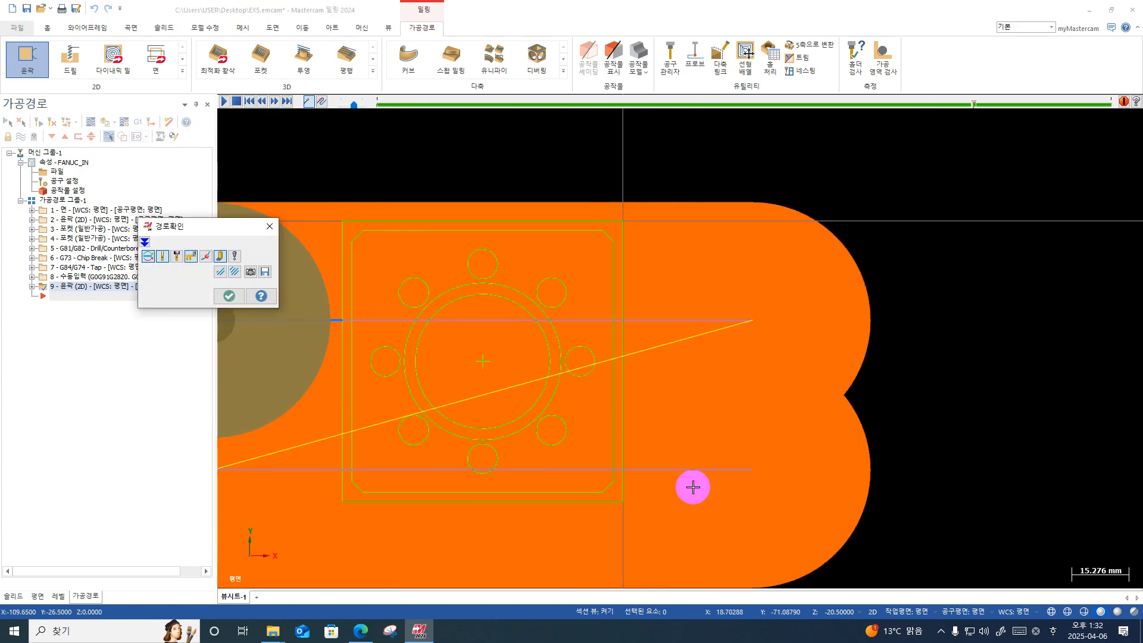
{"action": "key", "text": "Escape"}
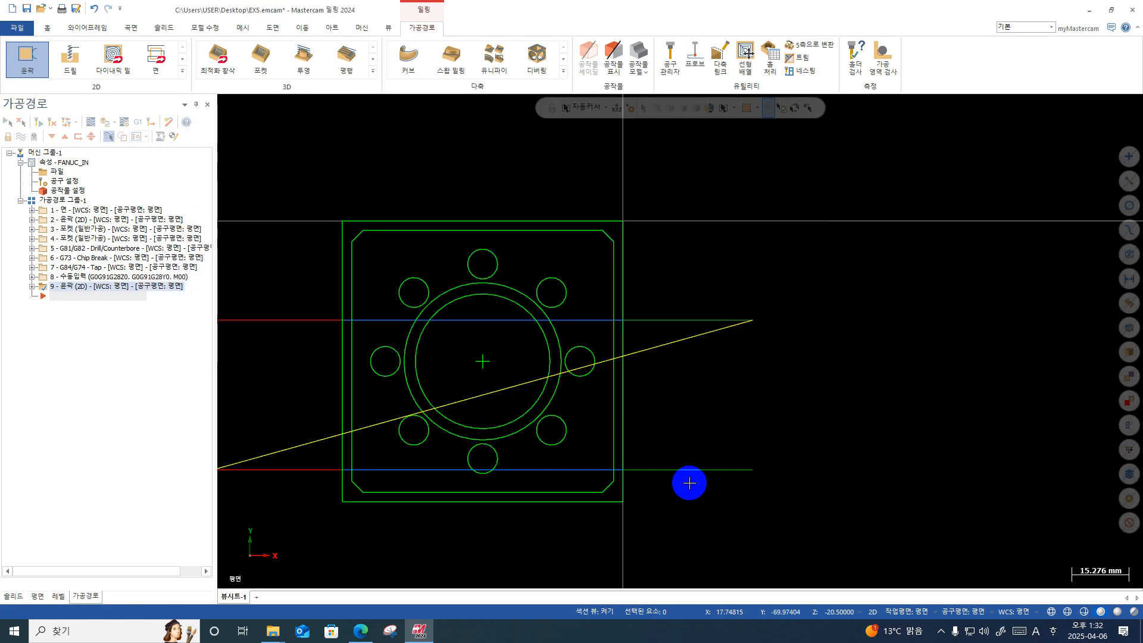
Step: Post the tapping, manual entry and face-mill contour operations (7 to 9) to O0001.NC, replacing the existing file
{"action": "scroll", "coordinate": [689, 484], "scroll_direction": "down", "scroll_amount": 2}
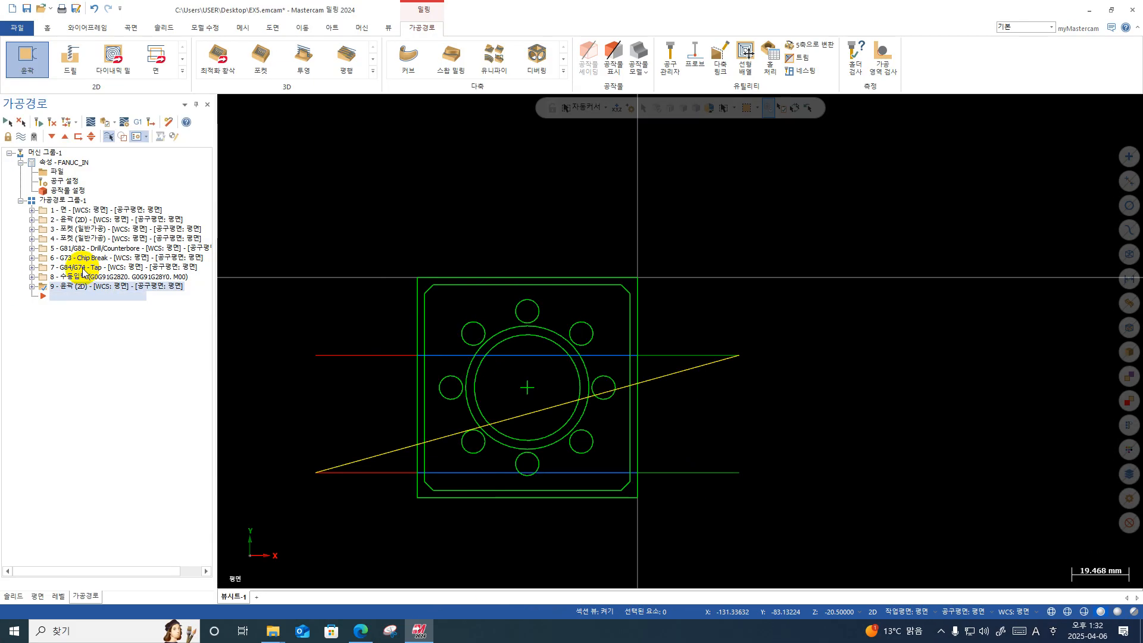
{"action": "left_click", "coordinate": [83, 269]}
{"action": "left_click", "coordinate": [89, 286], "text": "shift"}
{"action": "left_click", "coordinate": [138, 122]}
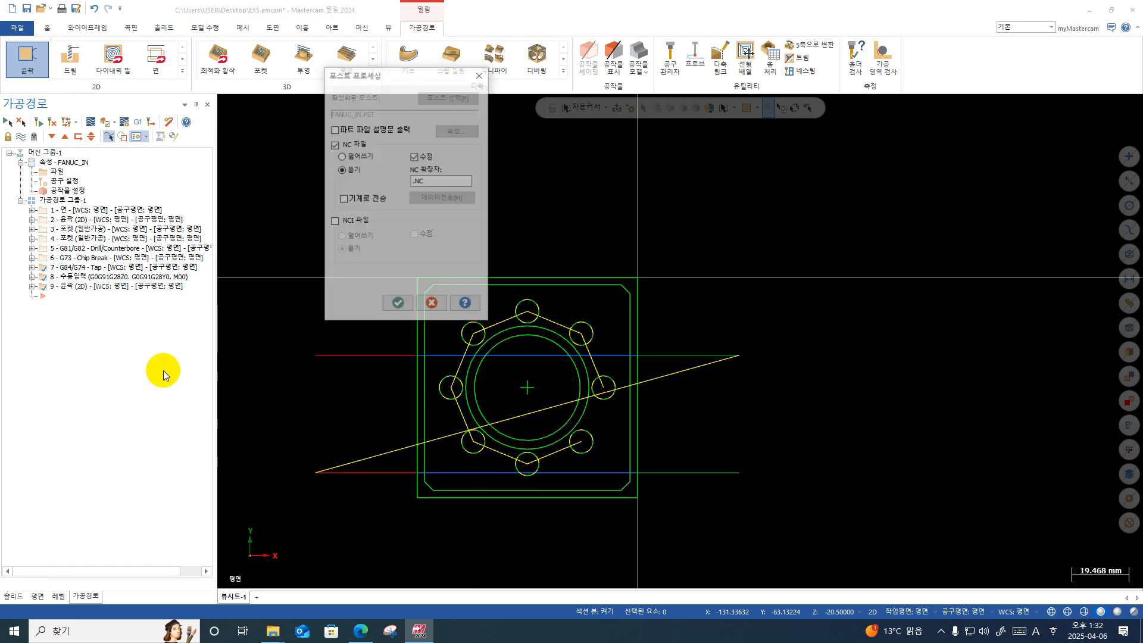
{"action": "left_click", "coordinate": [397, 303]}
{"action": "left_click", "coordinate": [600, 341]}
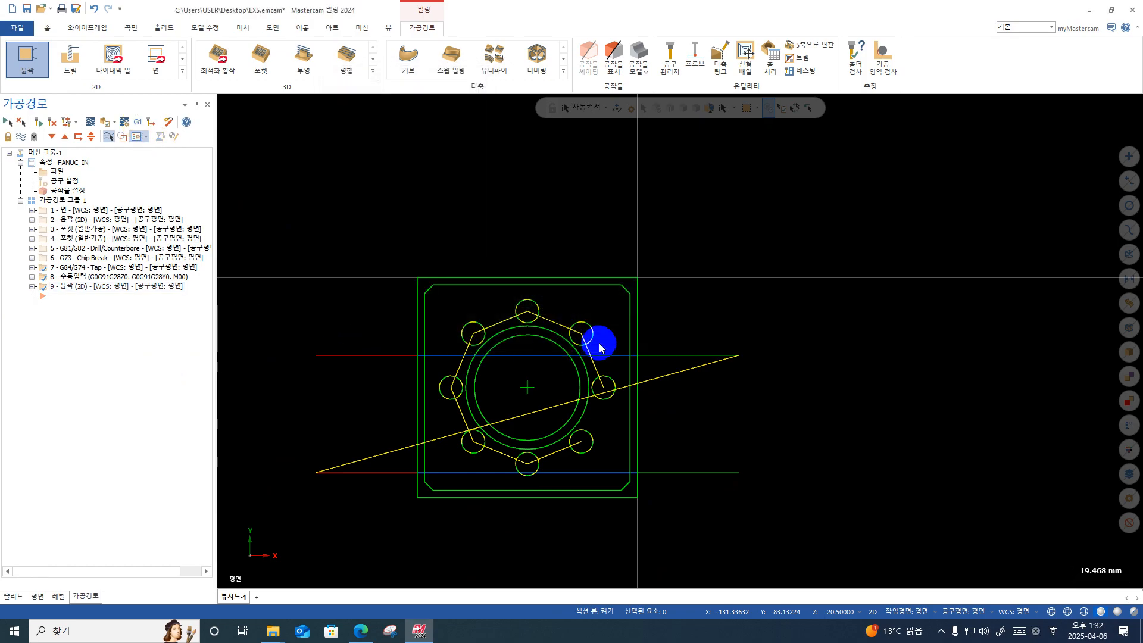
{"action": "key", "text": "Return"}
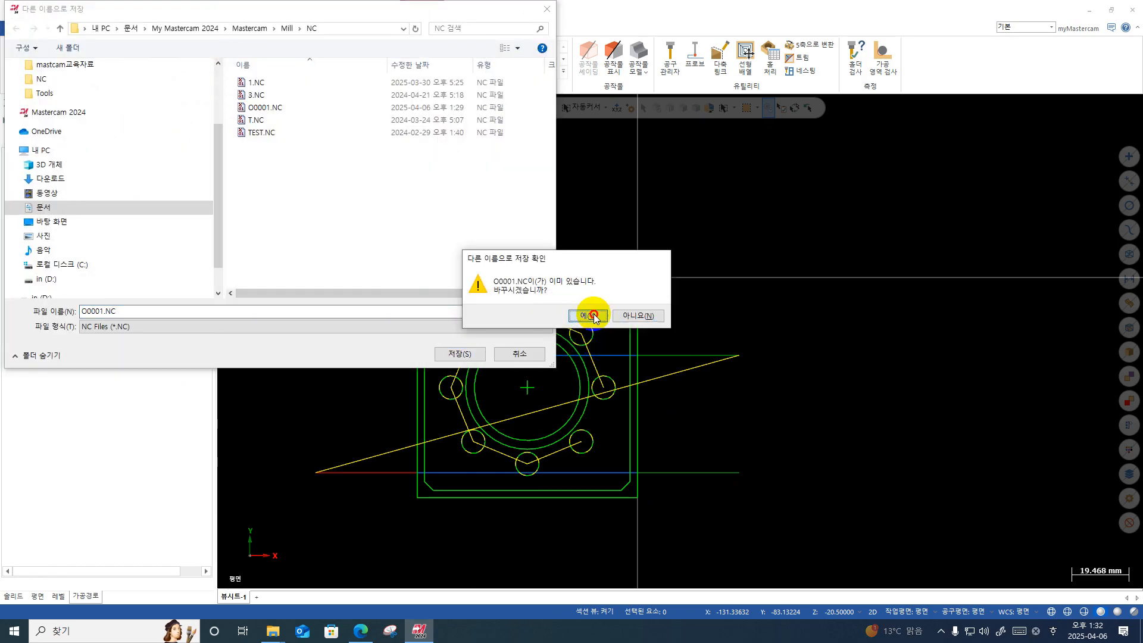
{"action": "left_click", "coordinate": [589, 315]}
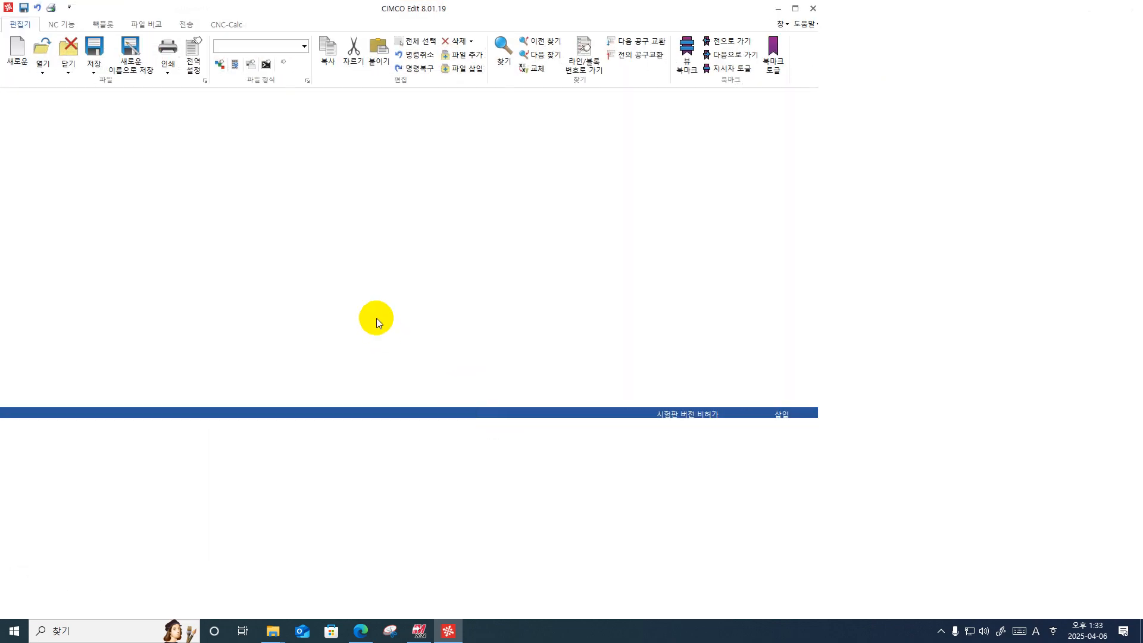
Step: Review the manual-entry lines and face-mill code in the posted program in CIMCO Edit, and return to Mastercam
{"action": "scroll", "coordinate": [376, 316], "scroll_direction": "down", "scroll_amount": 5}
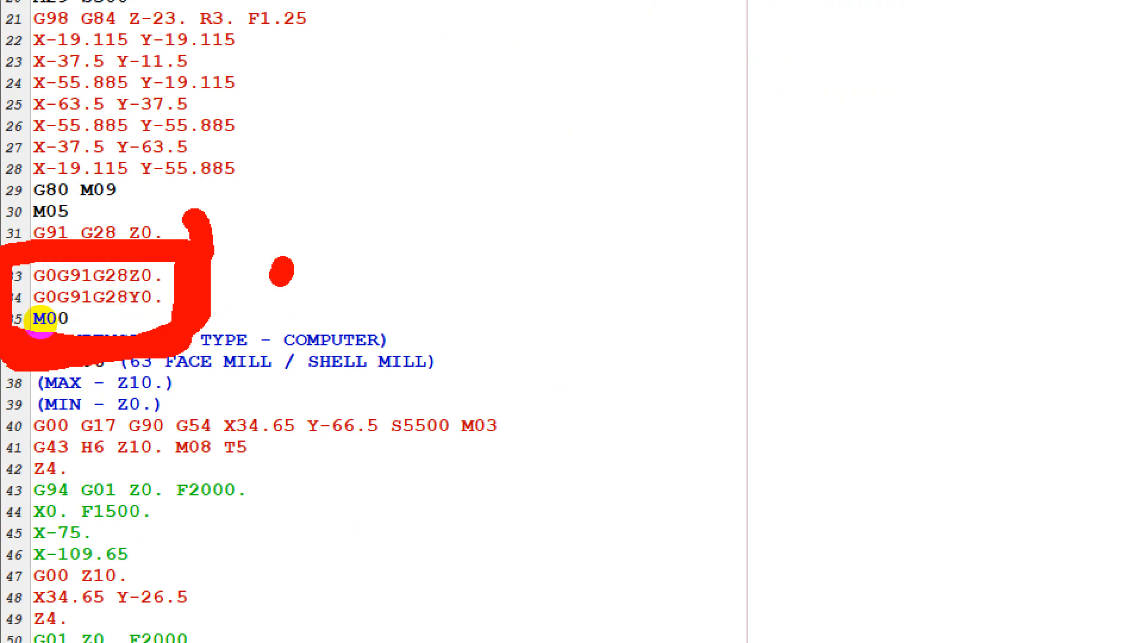
{"action": "key", "text": "Escape"}
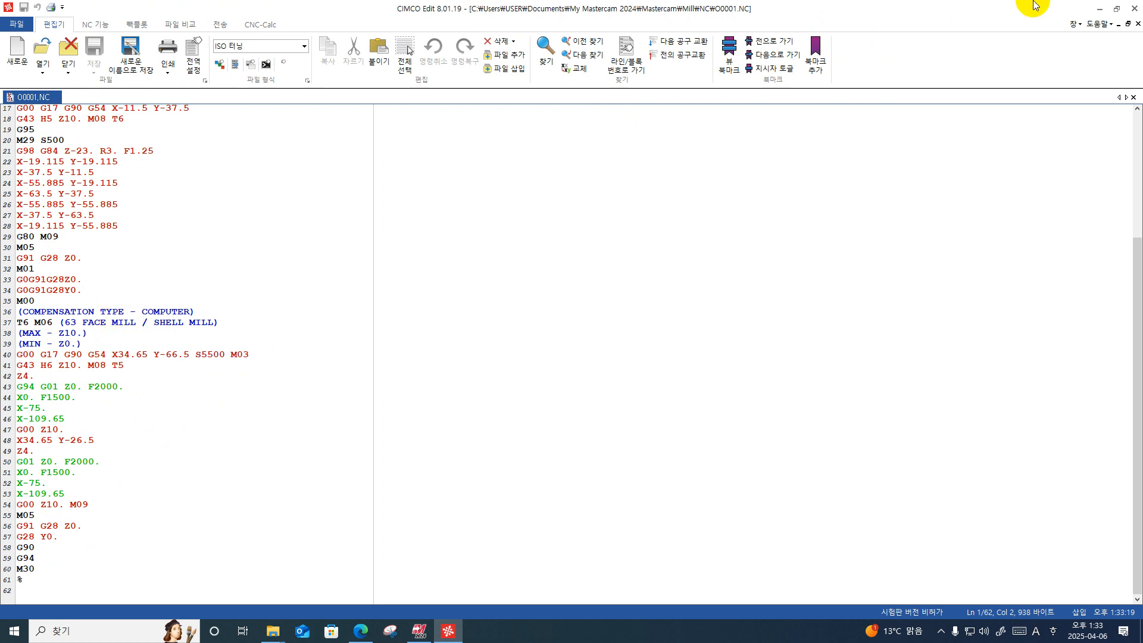
{"action": "left_click", "coordinate": [1098, 10]}
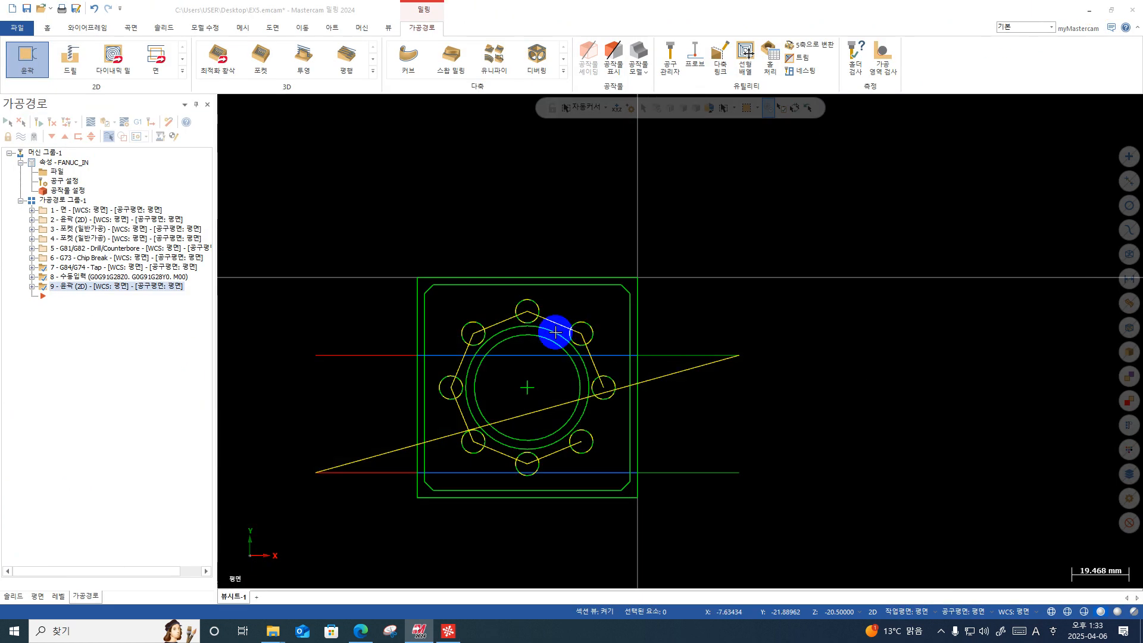
Step: Start a new contour toolpath and chain the chamfered inner square profile from its lower-right chamfer
{"action": "left_click", "coordinate": [28, 55]}
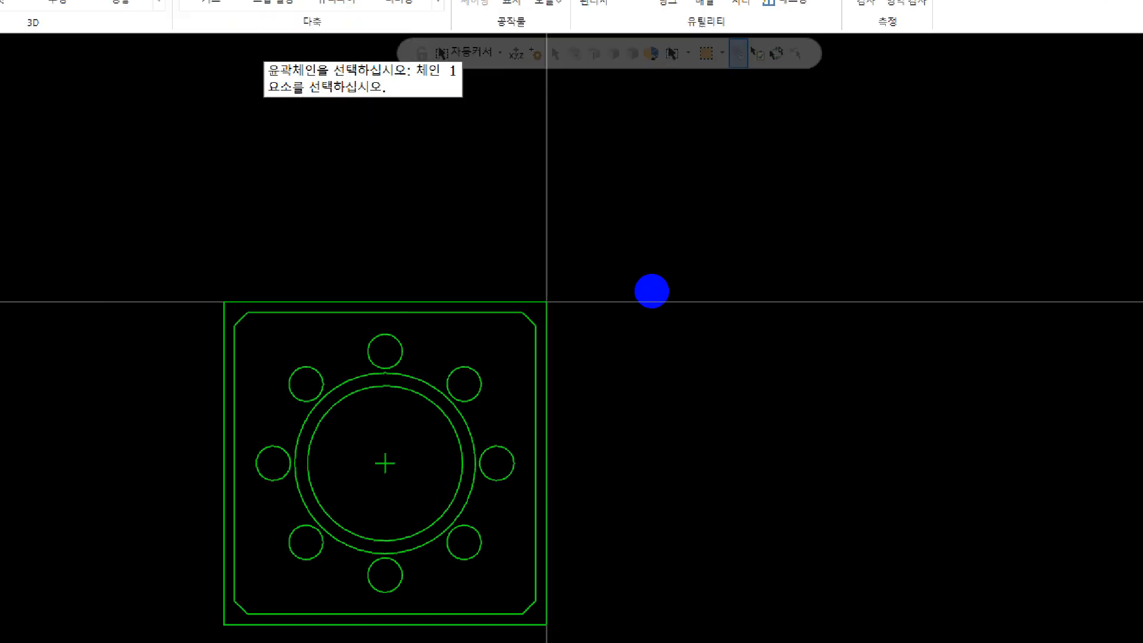
{"action": "left_click_drag", "start_coordinate": [595, 285], "coordinate": [523, 315]}
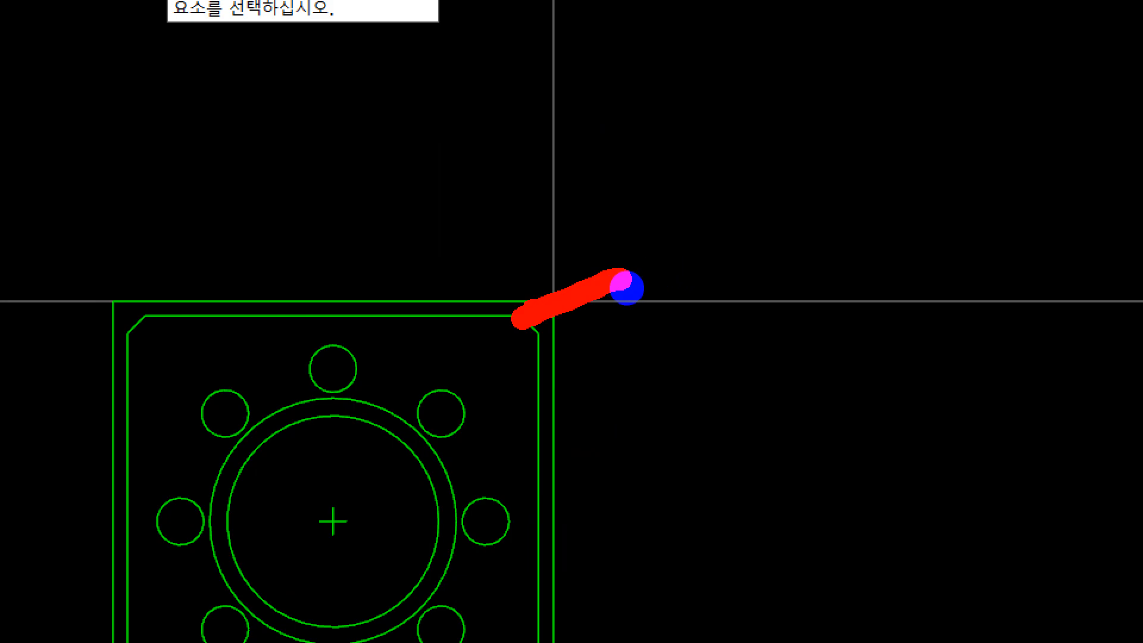
{"action": "left_click_drag", "start_coordinate": [466, 432], "coordinate": [473, 397]}
{"action": "left_click_drag", "start_coordinate": [408, 523], "coordinate": [397, 452]}
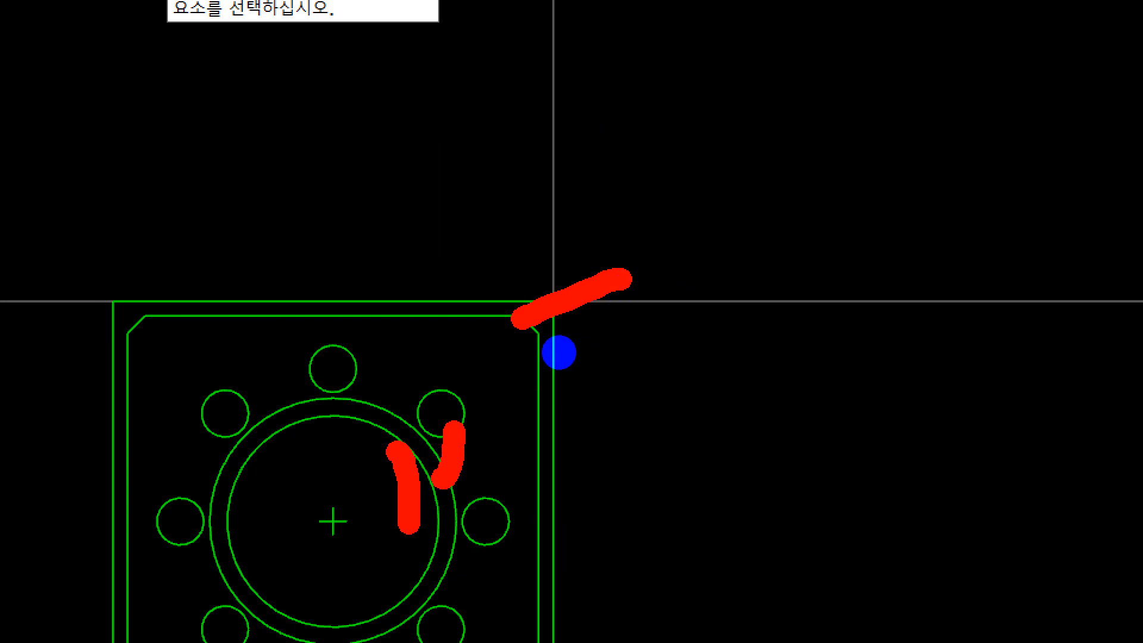
{"action": "key", "text": "Escape"}
{"action": "left_click", "coordinate": [76, 141]}
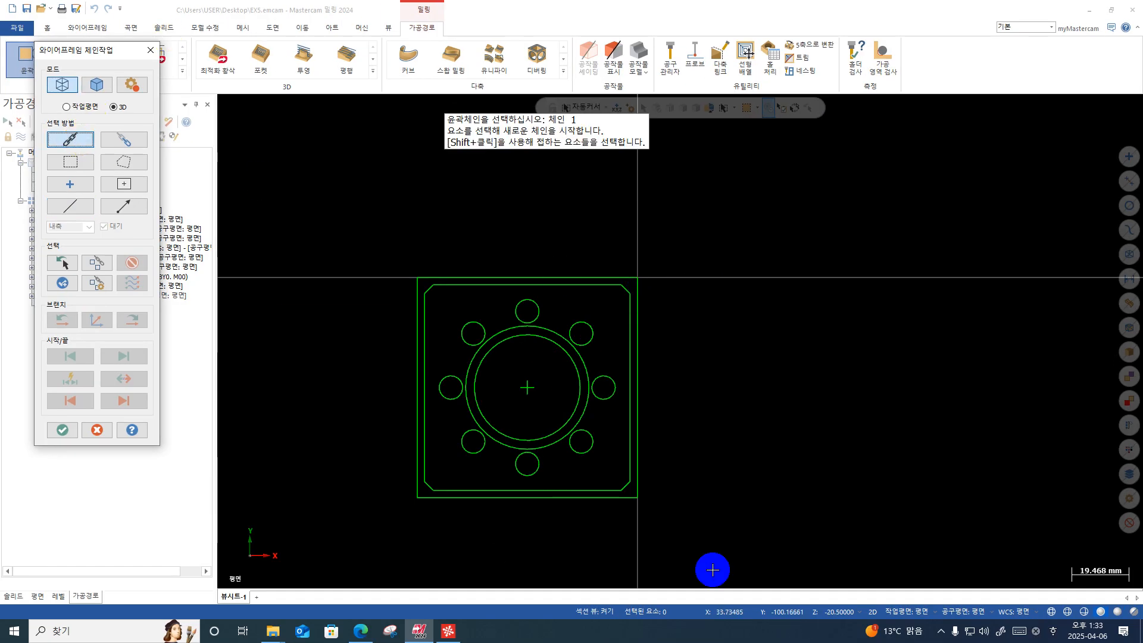
{"action": "key", "text": "F1"}
{"action": "left_click", "coordinate": [721, 457]}
{"action": "left_click", "coordinate": [530, 543]}
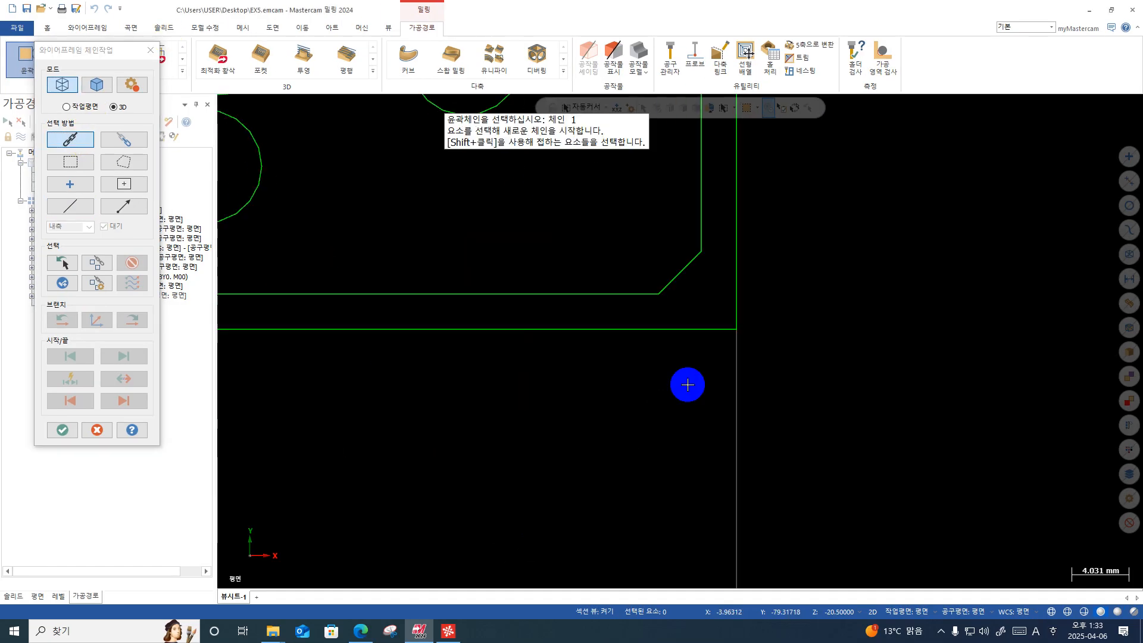
{"action": "left_click", "coordinate": [691, 262]}
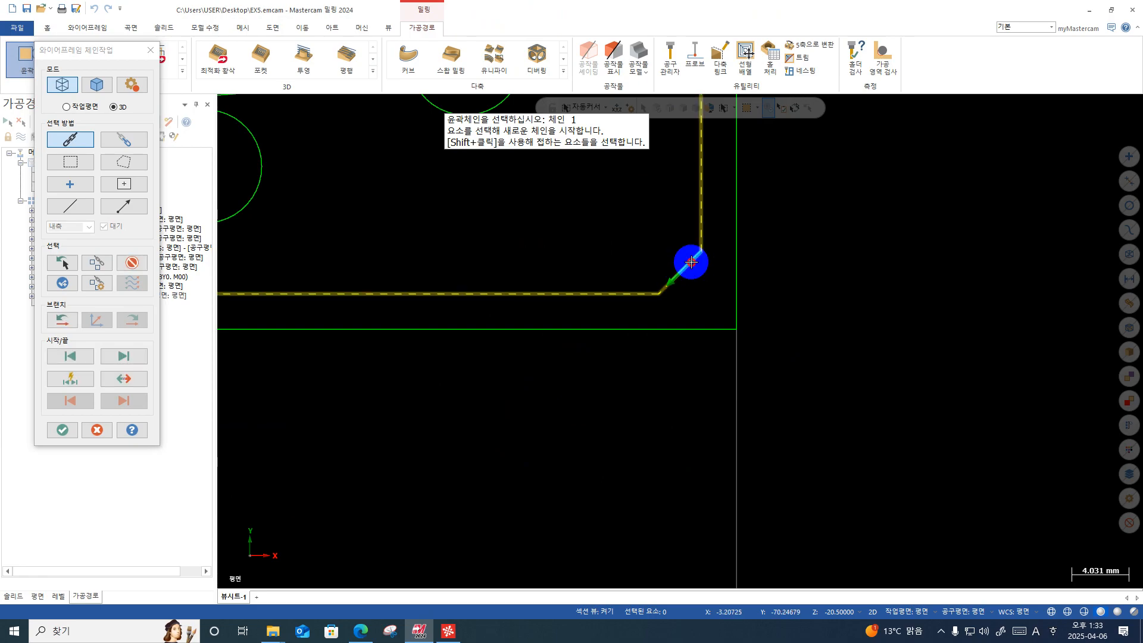
{"action": "key", "text": "F2"}
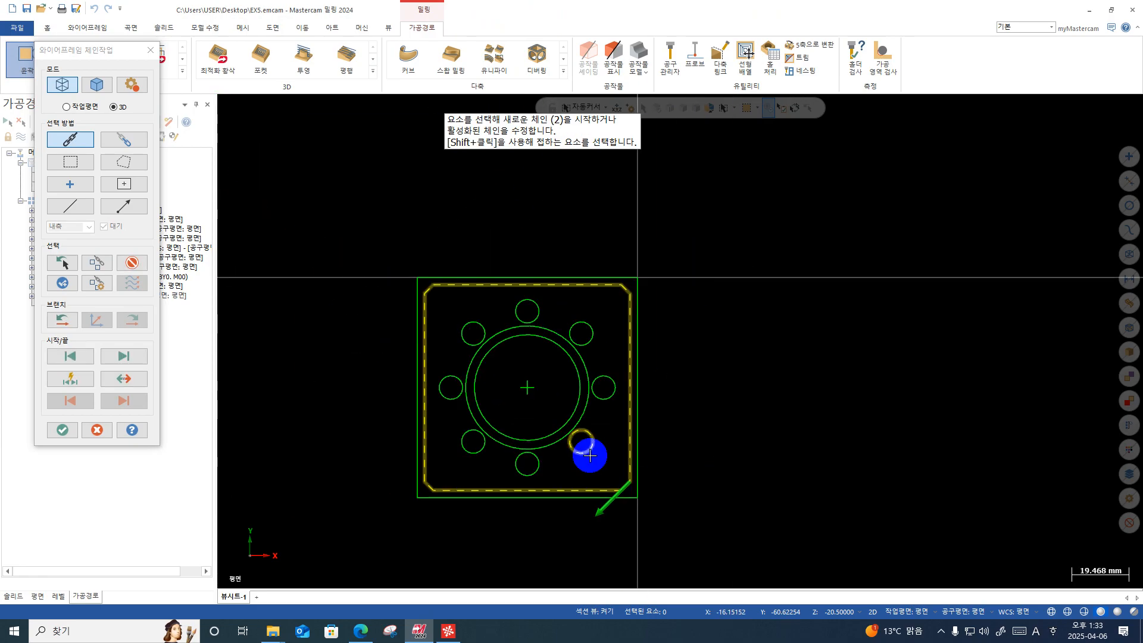
{"action": "left_click", "coordinate": [58, 431]}
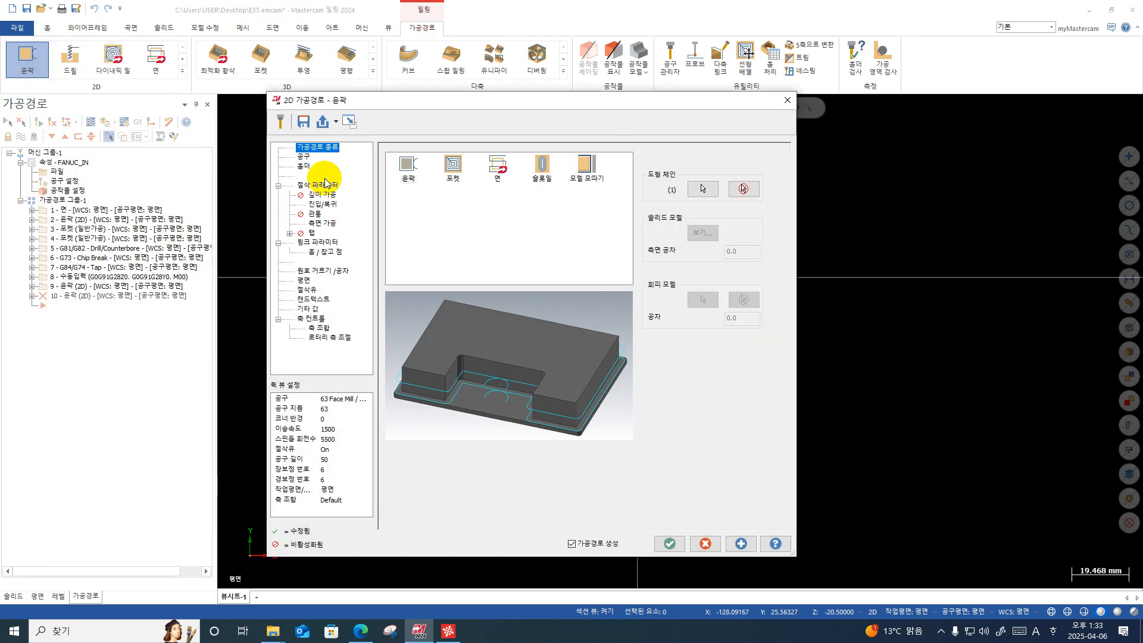
Step: Start creating a flat end mill for the contour, keeping the 10 mm cutting diameter
{"action": "left_click", "coordinate": [303, 157]}
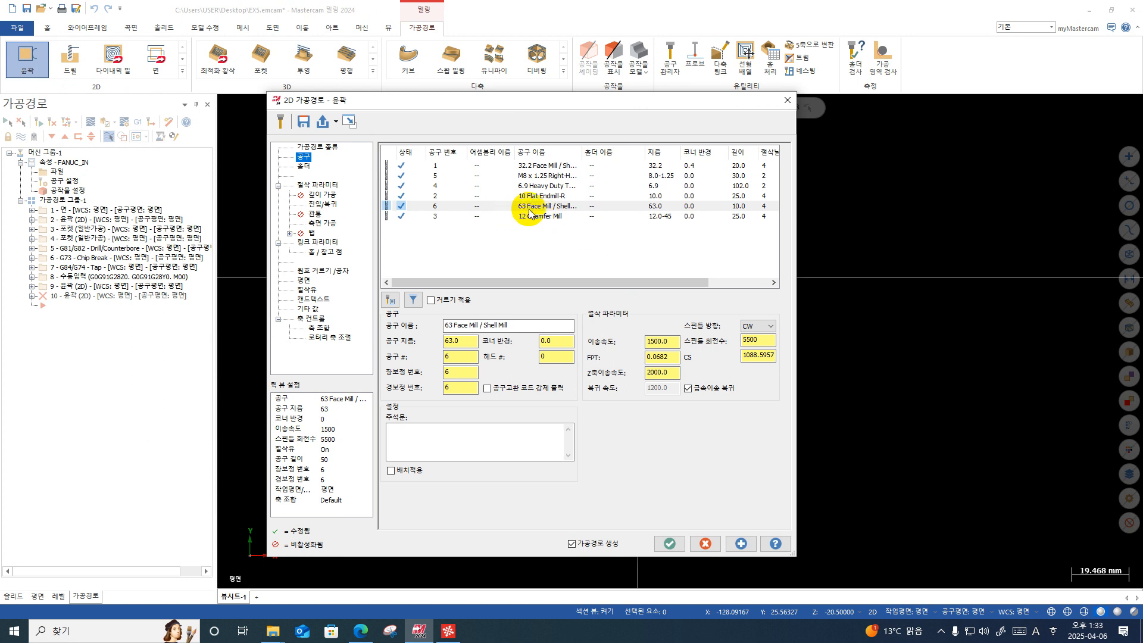
{"action": "right_click", "coordinate": [481, 243]}
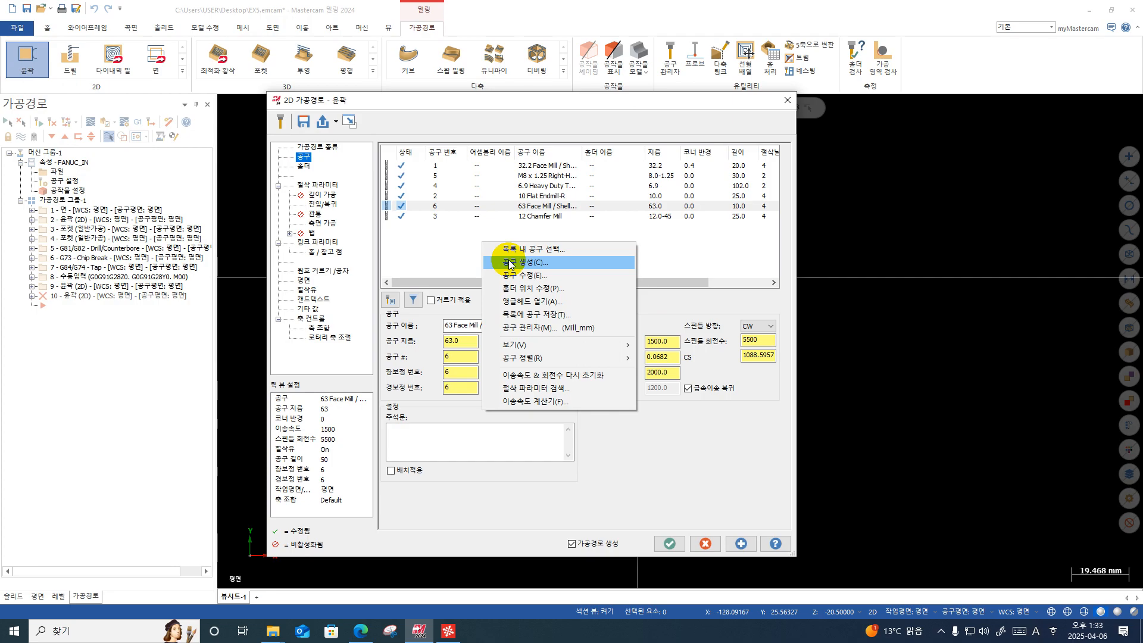
{"action": "left_click", "coordinate": [509, 263]}
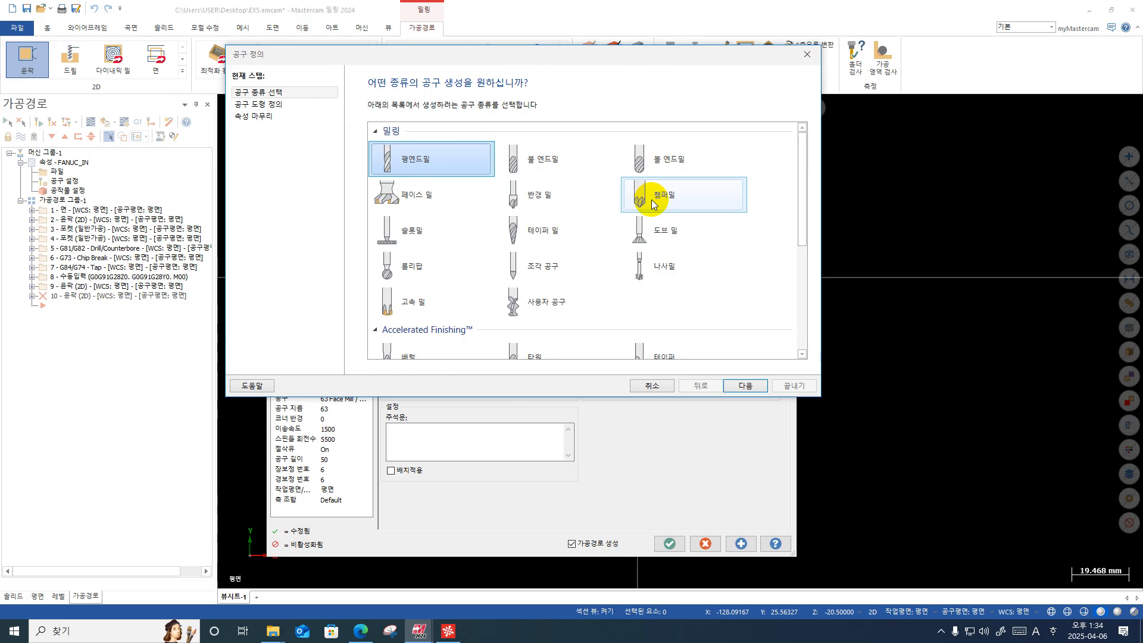
{"action": "left_click", "coordinate": [281, 106]}
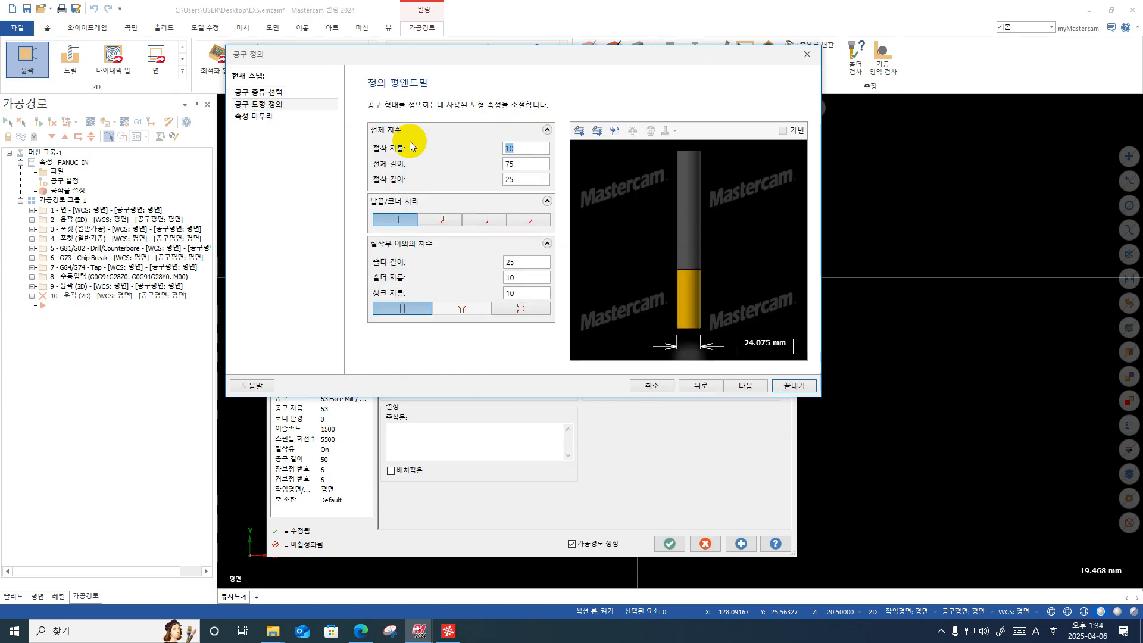
{"action": "left_click", "coordinate": [254, 115]}
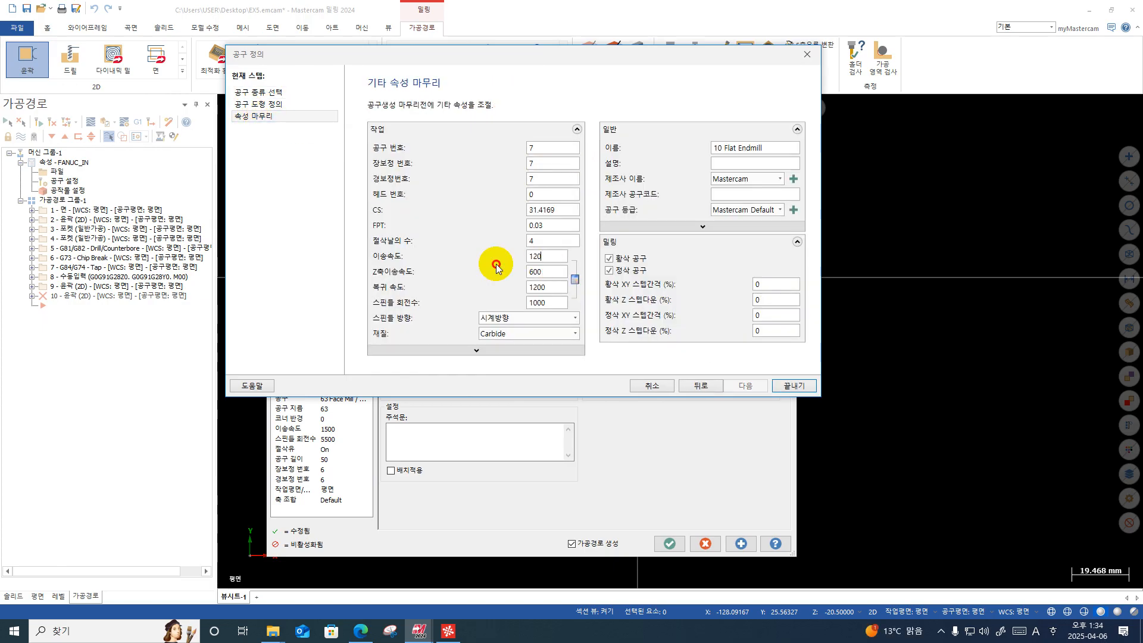
Step: Set the new end mill's feed rate to 1500, plunge rate to 2000 and spindle speed to 8000
{"action": "type", "text": "1500"}
{"action": "key", "text": "Tab"}
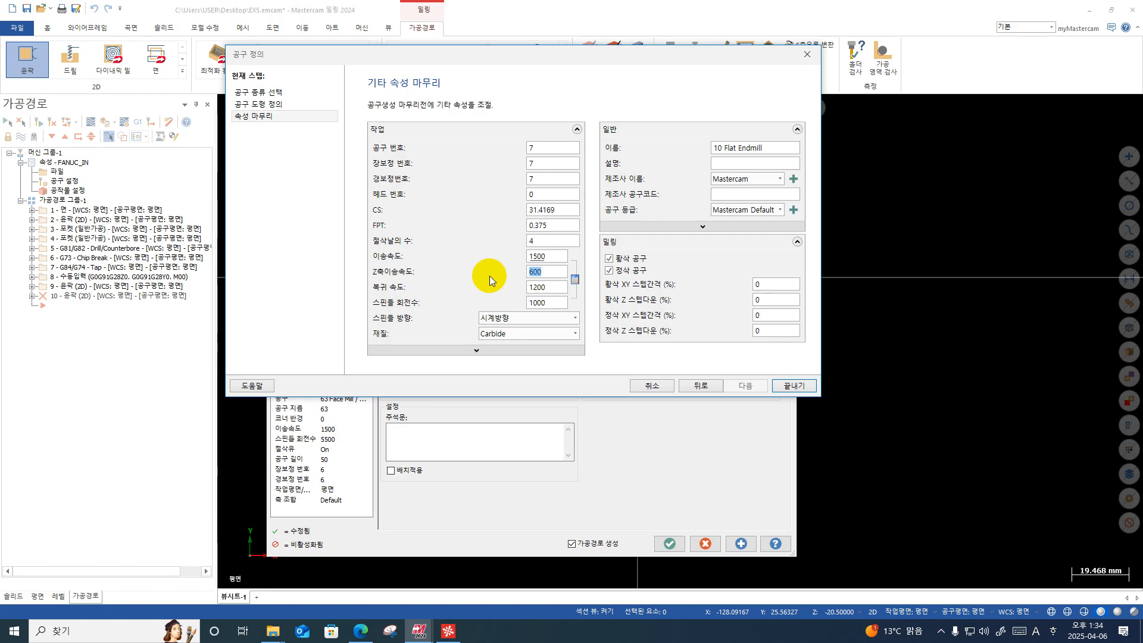
{"action": "type", "text": "2000"}
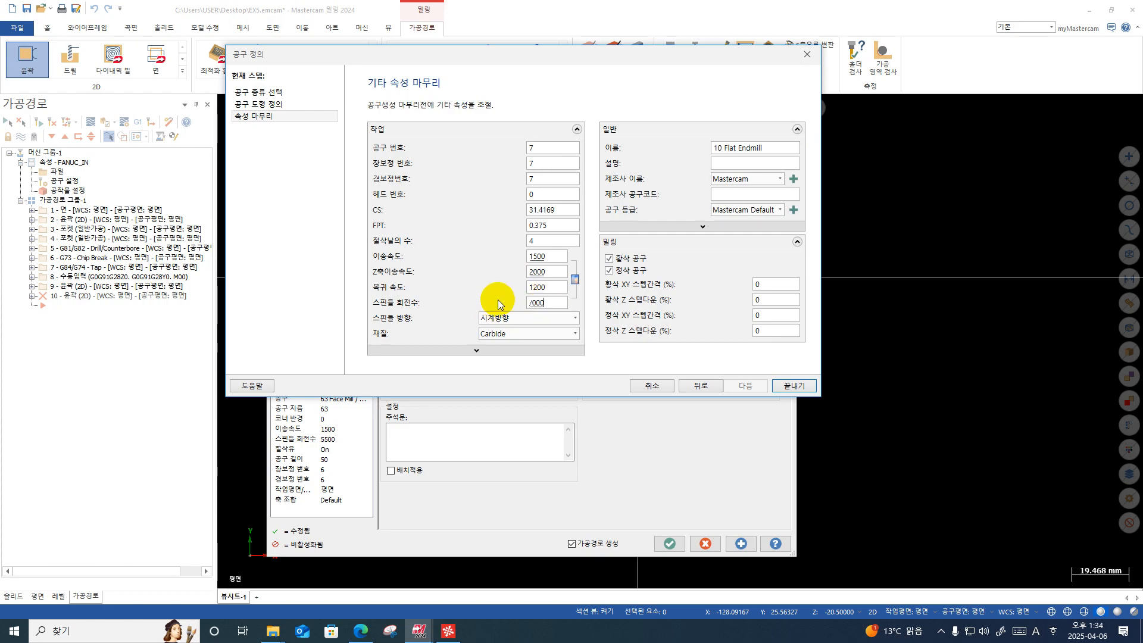
{"action": "left_click", "coordinate": [553, 303]}
{"action": "key", "text": "BackSpace"}
{"action": "key", "text": "BackSpace"}
{"action": "key", "text": "BackSpace"}
{"action": "key", "text": "BackSpace"}
{"action": "type", "text": "8000"}
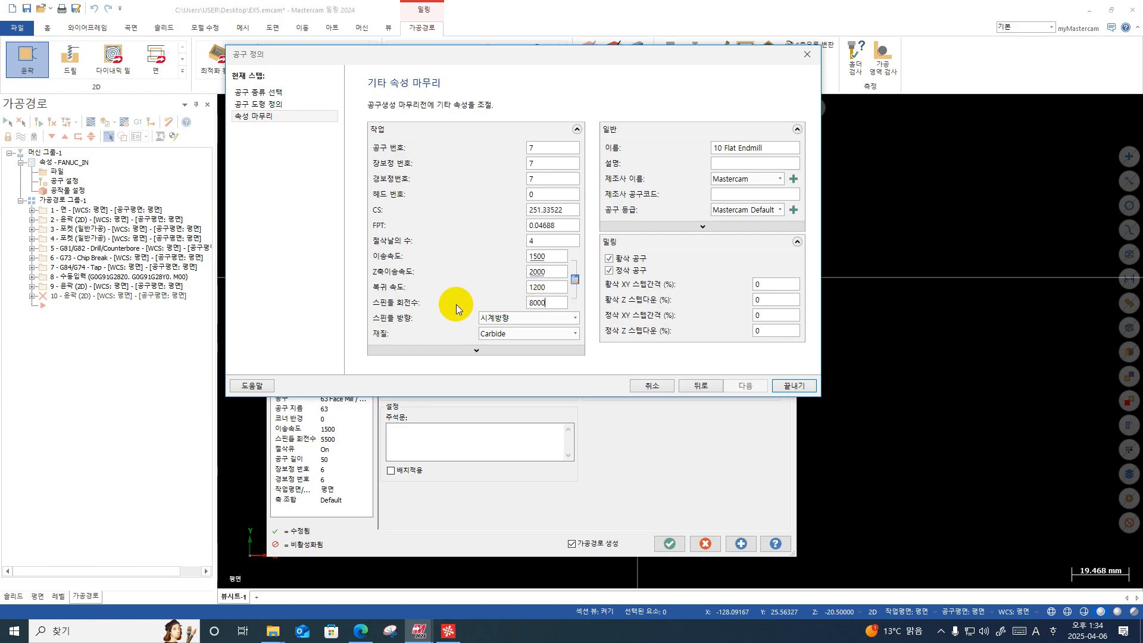
Step: Name the tool 10 Flat Endmill-F and add it to the tool list alongside the similar existing tool
{"action": "left_click", "coordinate": [777, 148]}
{"action": "left_click", "coordinate": [780, 386]}
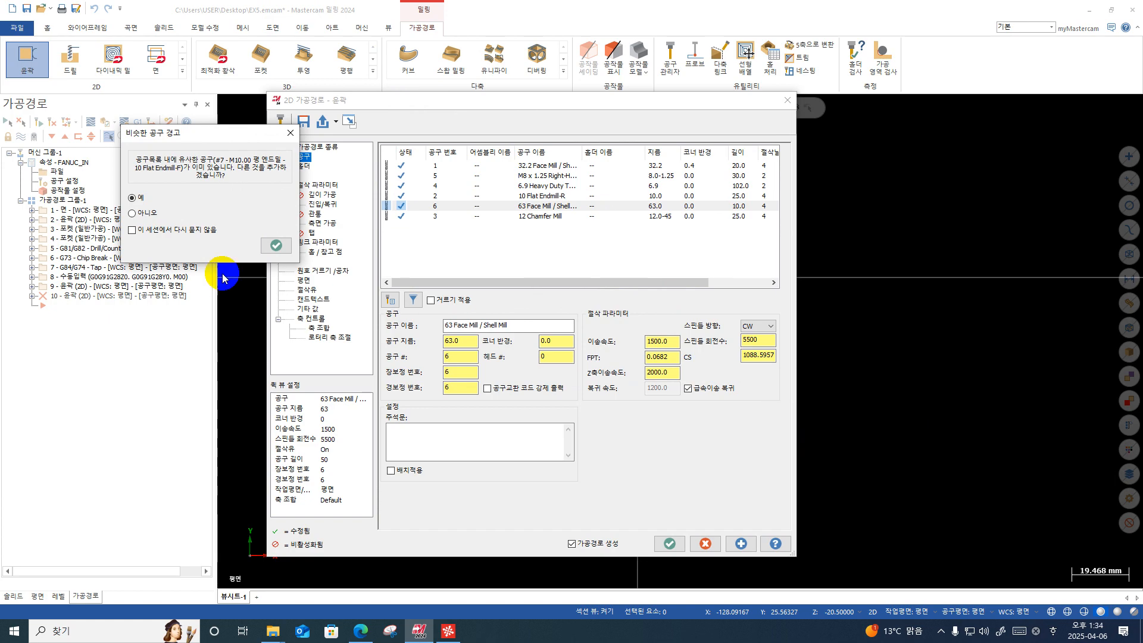
{"action": "left_click", "coordinate": [271, 247]}
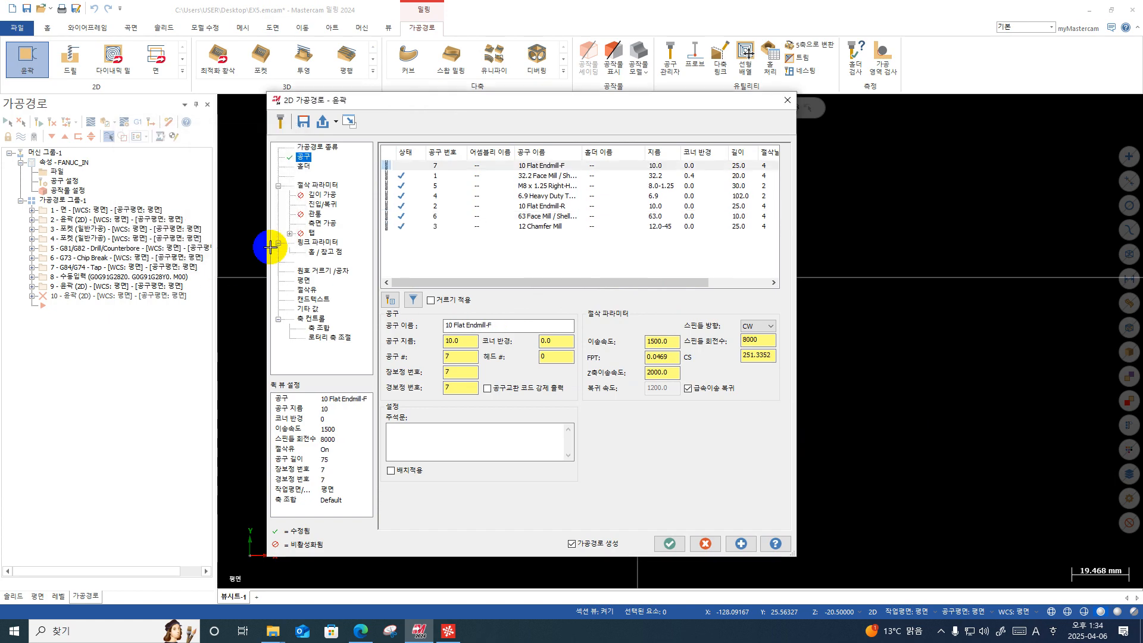
Step: Set the contour's wall stock allowance to 0 in the cut parameters
{"action": "left_click", "coordinate": [322, 186]}
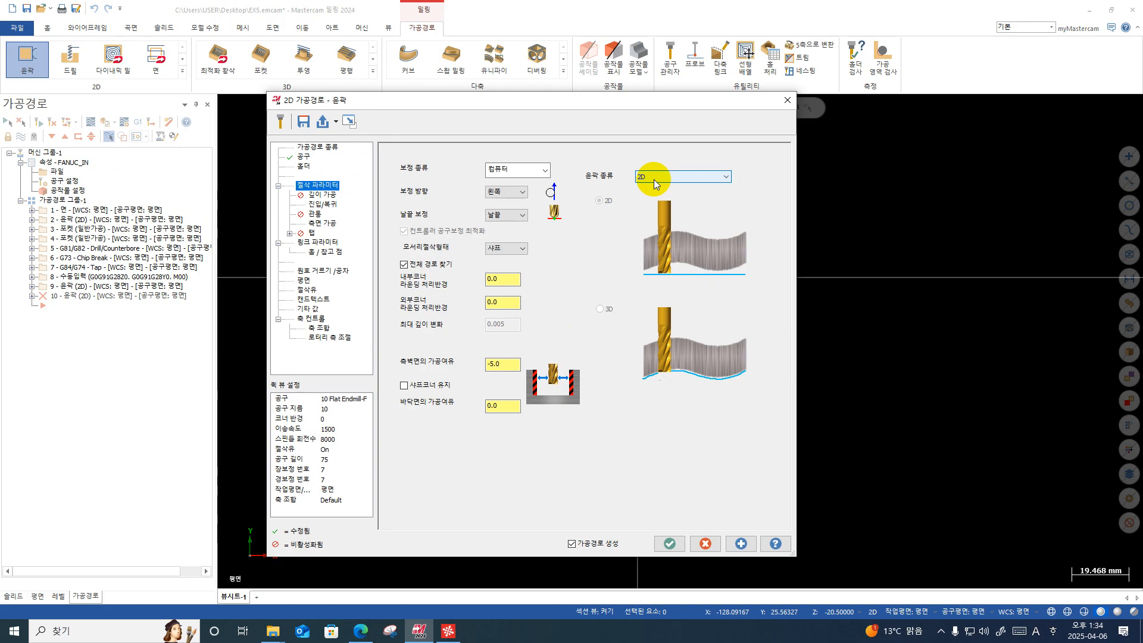
{"action": "left_click", "coordinate": [502, 365]}
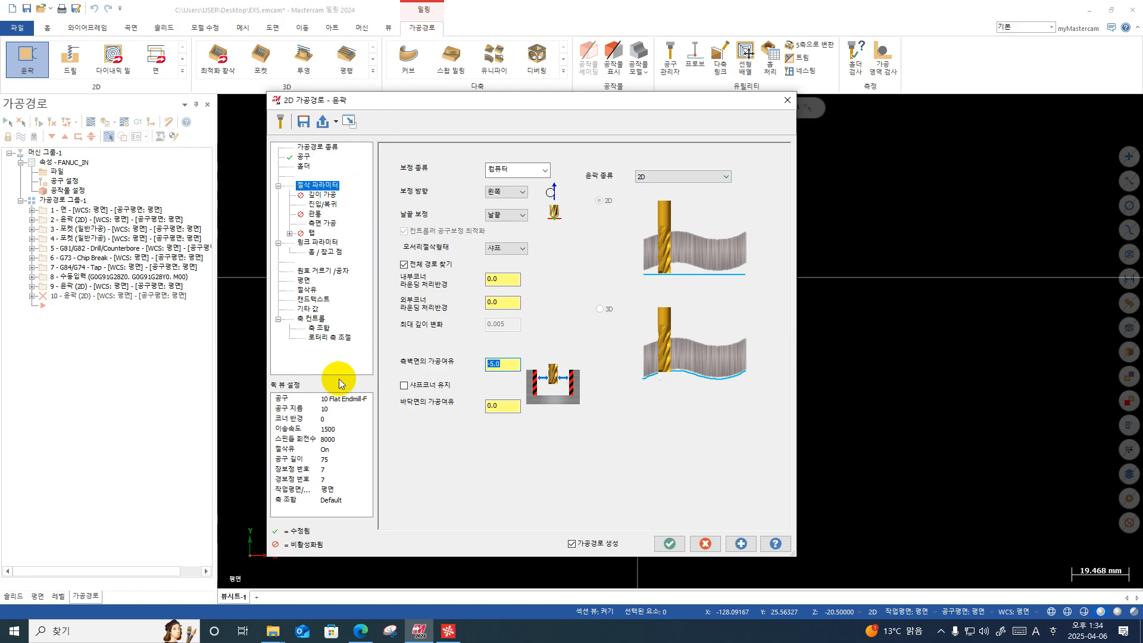
{"action": "type", "text": "0"}
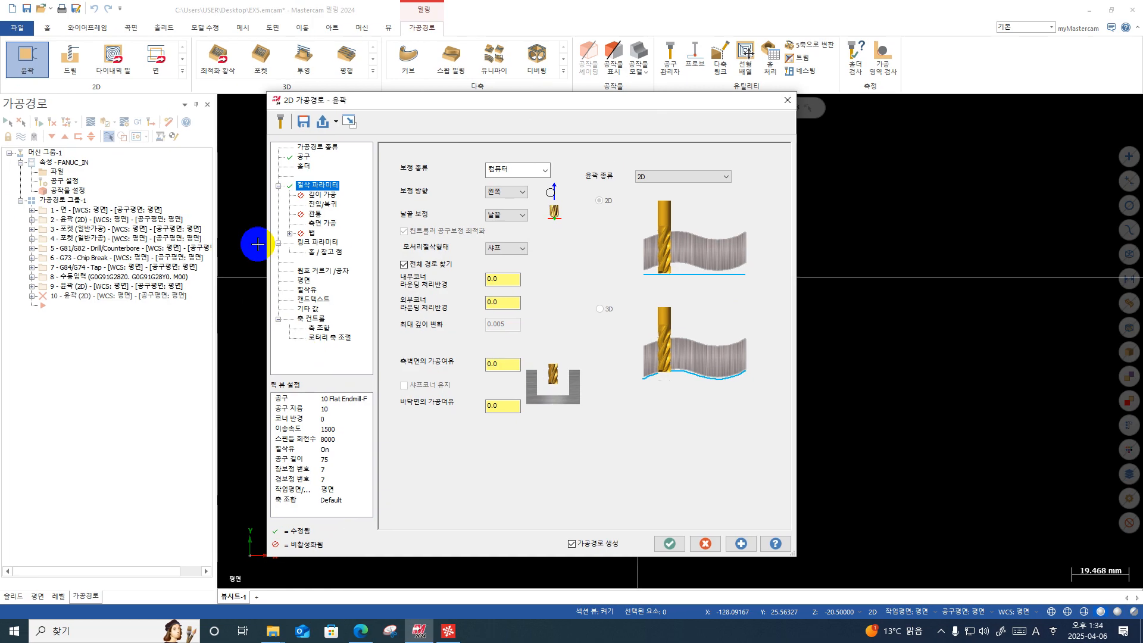
Step: Set the outer contour's lead-in line length to 100% of the tool diameter and copy the entry settings to the lead-out
{"action": "left_click", "coordinate": [316, 204]}
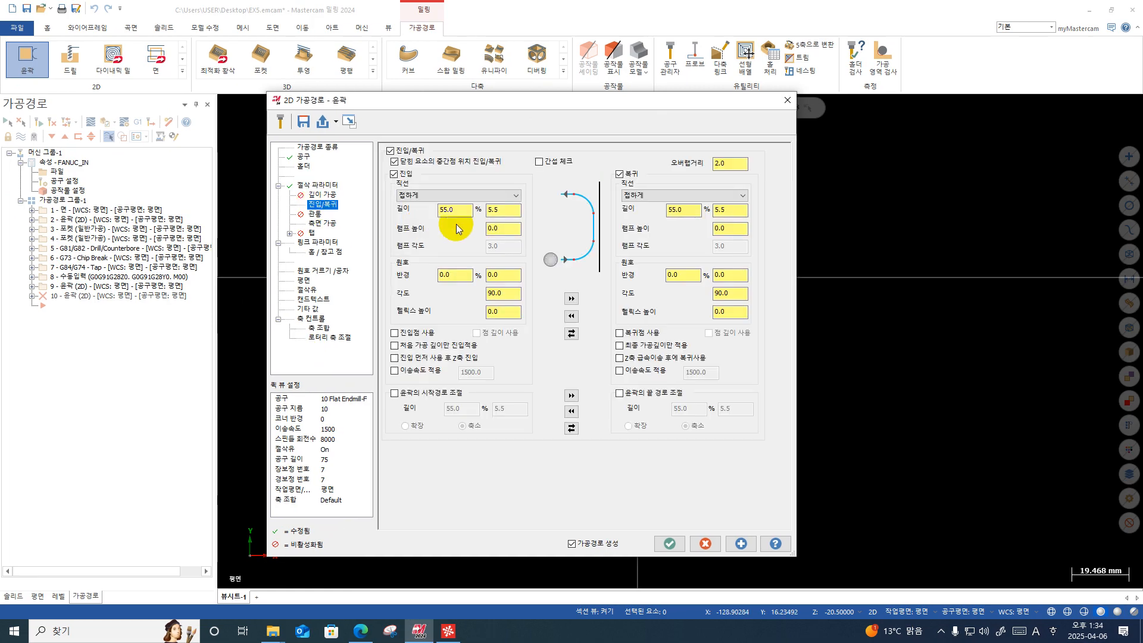
{"action": "left_click_drag", "start_coordinate": [465, 212], "coordinate": [397, 213]}
{"action": "type", "text": "100"}
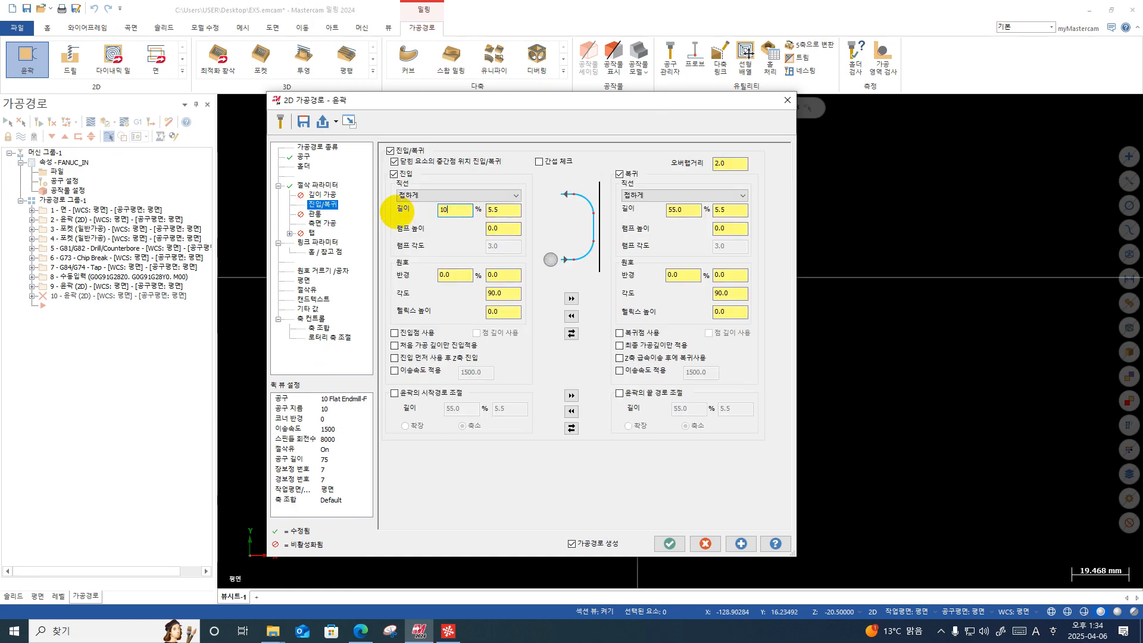
{"action": "key", "text": "Return"}
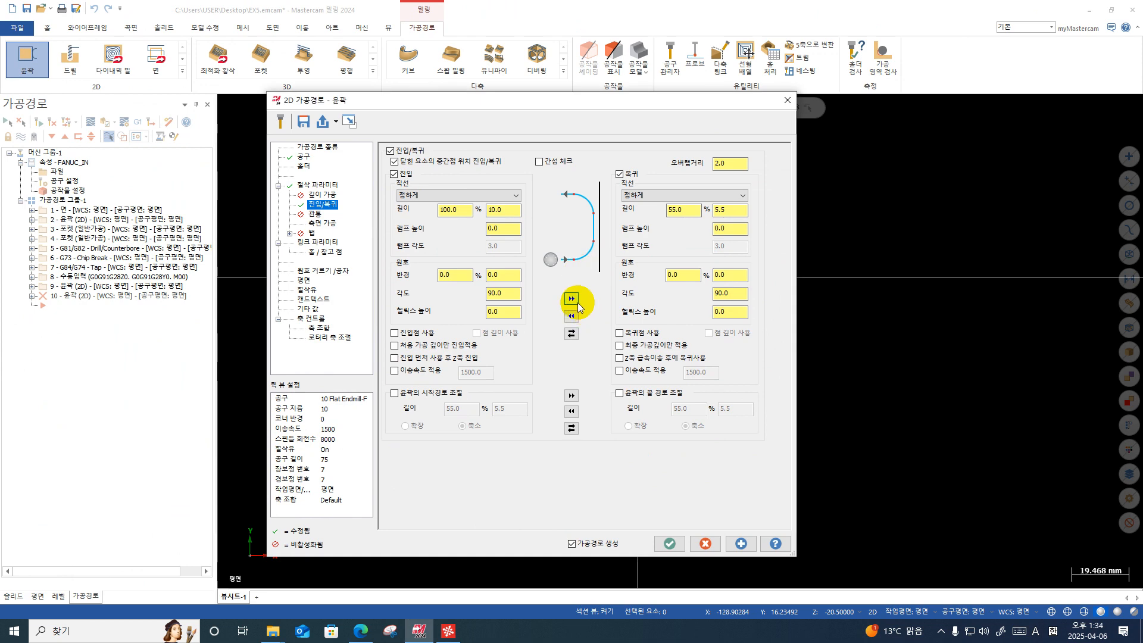
{"action": "left_click", "coordinate": [511, 406]}
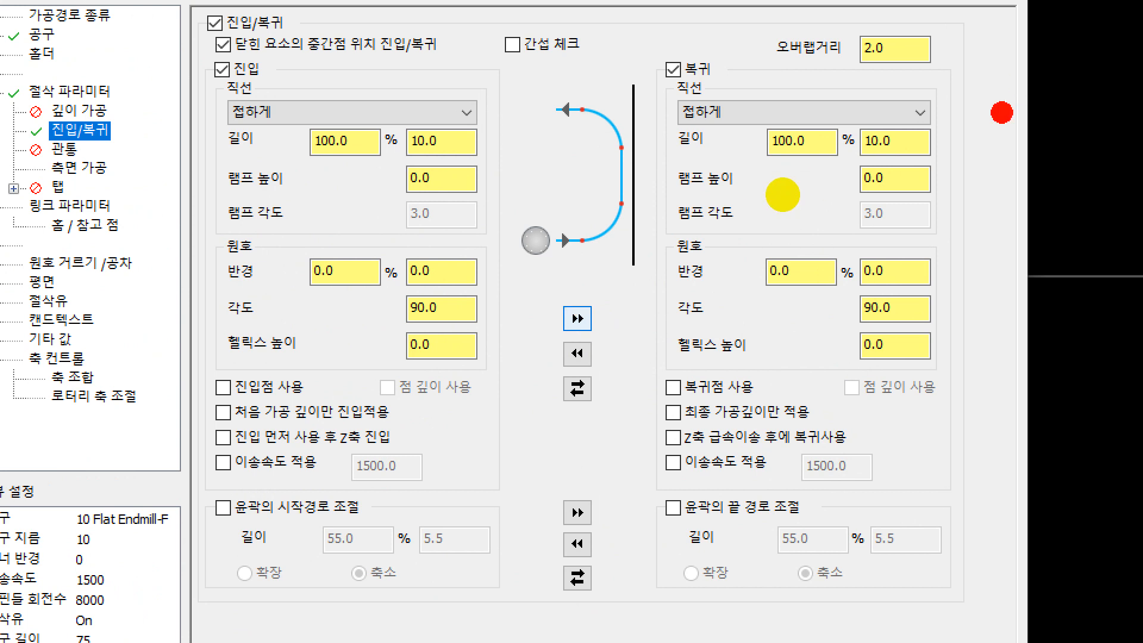
{"action": "mouse_move", "coordinate": [1002, 112]}
{"action": "left_mouse_down"}
{"action": "mouse_move", "coordinate": [999, 229]}
{"action": "mouse_move", "coordinate": [232, 253]}
{"action": "mouse_move", "coordinate": [267, 42]}
{"action": "mouse_move", "coordinate": [991, 89]}
{"action": "left_mouse_up"}
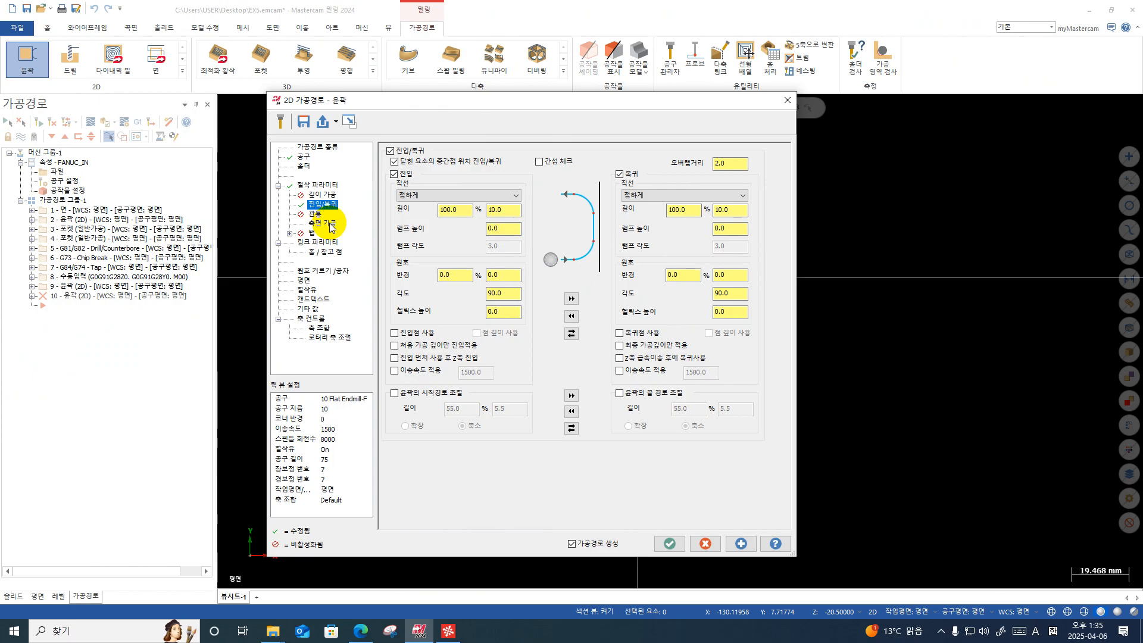
Step: Set the contour's side multi-passes to 1 roughing pass and 1 finishing pass
{"action": "left_click", "coordinate": [326, 223]}
{"action": "double_click", "coordinate": [524, 174]}
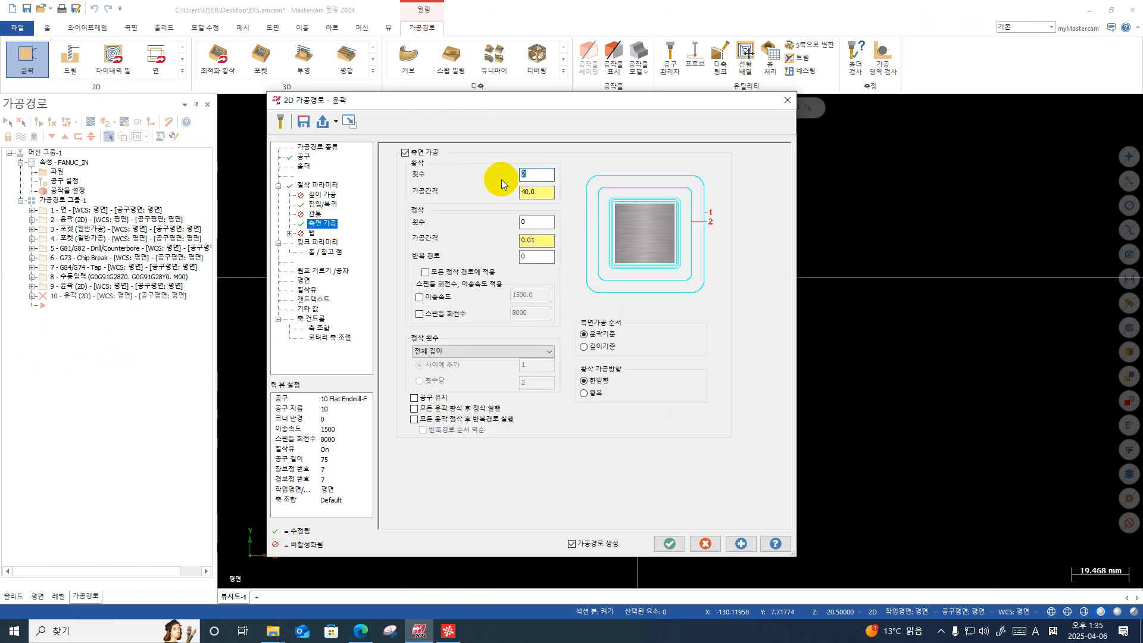
{"action": "type", "text": "1"}
{"action": "double_click", "coordinate": [533, 222]}
{"action": "type", "text": "1"}
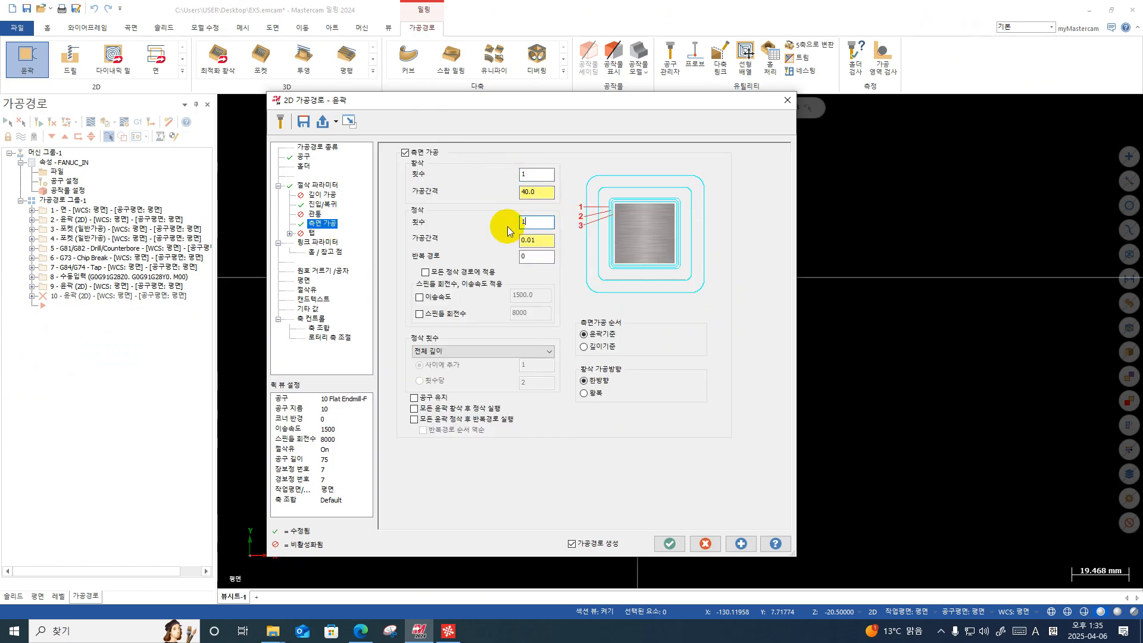
{"action": "key", "text": "ctrl+1"}
{"action": "left_click", "coordinate": [559, 223]}
{"action": "mouse_move", "coordinate": [575, 147]}
{"action": "left_mouse_down"}
{"action": "mouse_move", "coordinate": [539, 148]}
{"action": "mouse_move", "coordinate": [559, 290]}
{"action": "mouse_move", "coordinate": [561, 143]}
{"action": "left_mouse_up"}
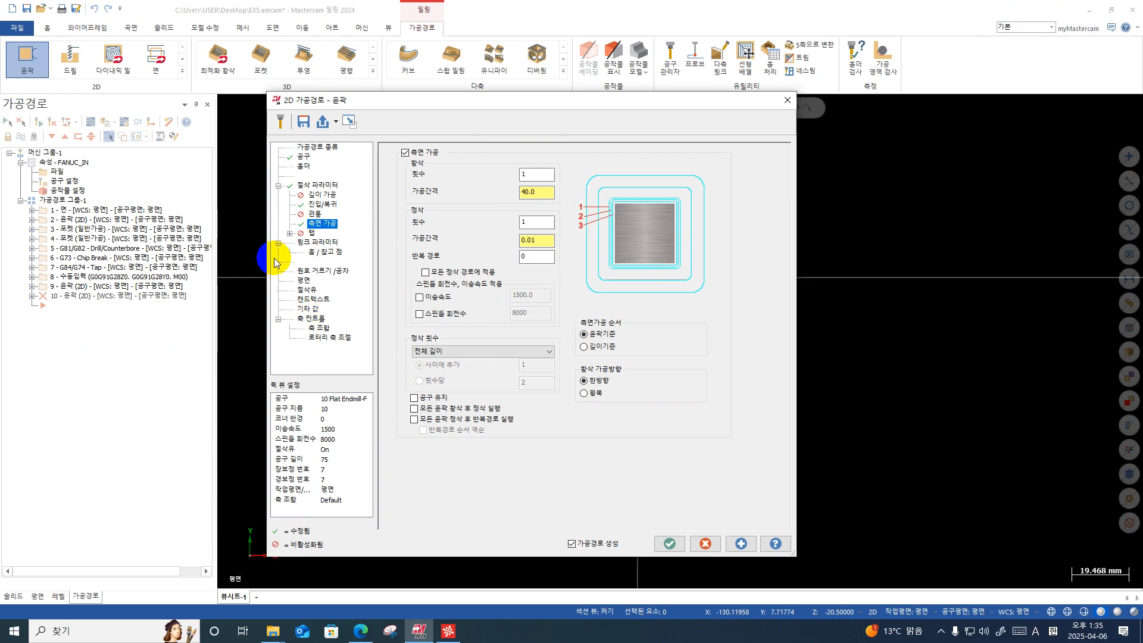
Step: Set the linking parameters to top of stock 0 and depth -20.5, and generate the outer contour toolpath
{"action": "left_click", "coordinate": [59, 362]}
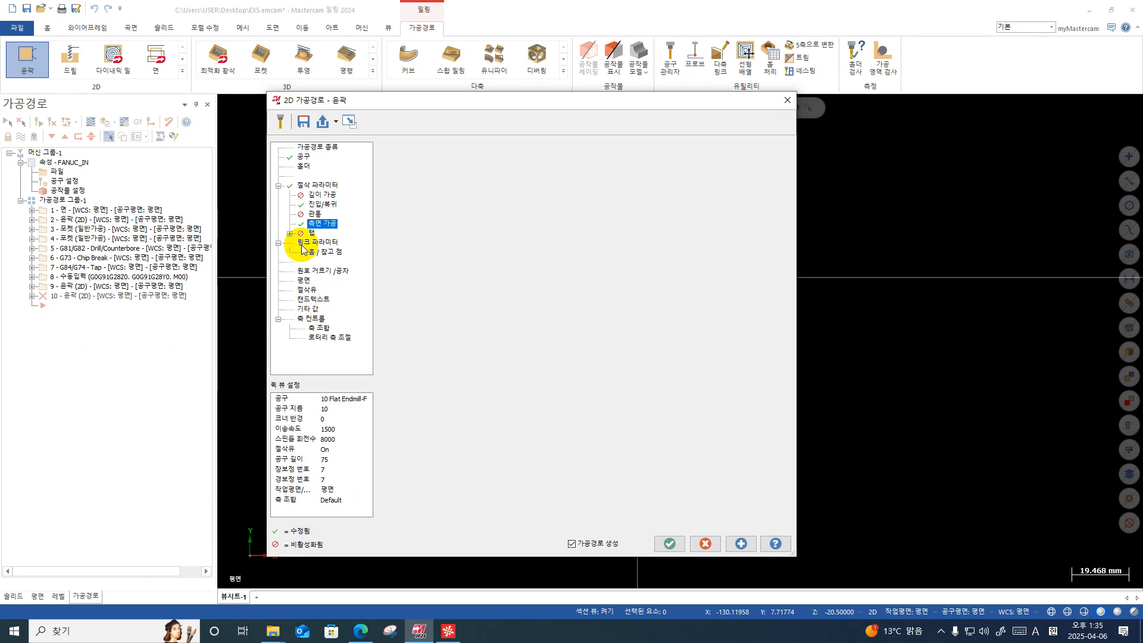
{"action": "double_click", "coordinate": [589, 349]}
{"action": "type", "text": "0"}
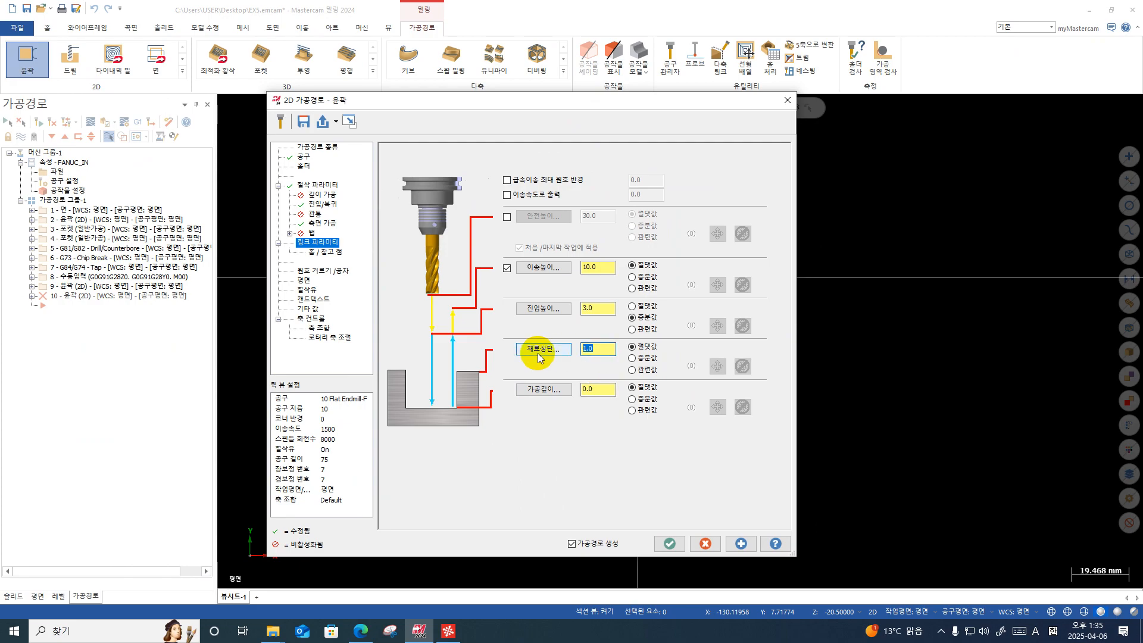
{"action": "left_click_drag", "start_coordinate": [604, 389], "coordinate": [510, 388]}
{"action": "type", "text": "-20.5"}
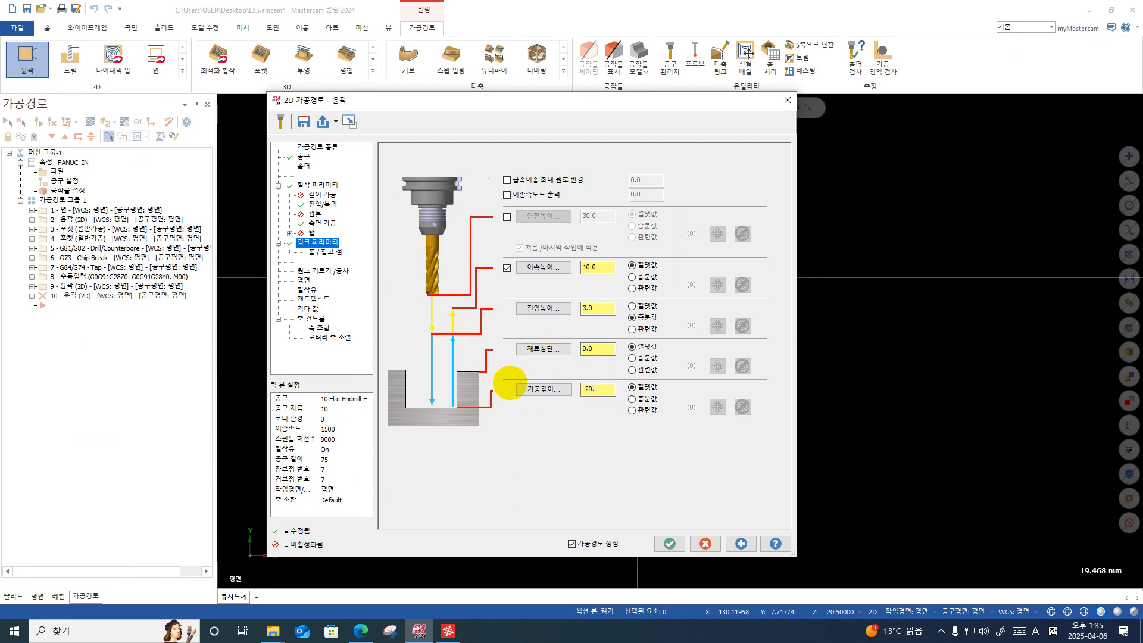
{"action": "key", "text": "Return"}
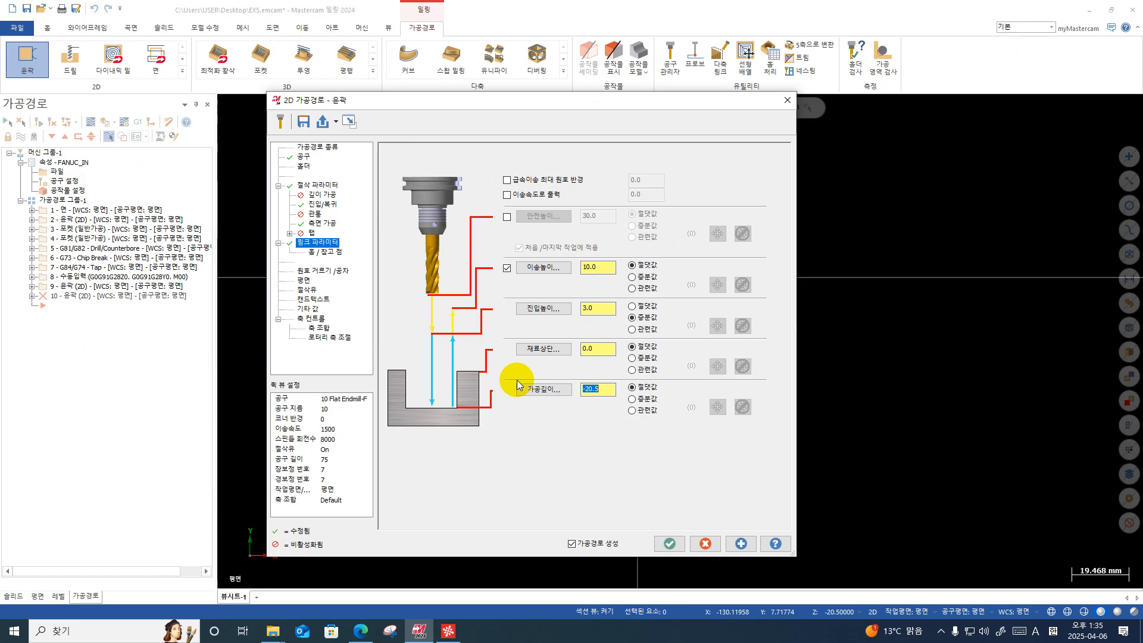
{"action": "left_click", "coordinate": [668, 543]}
Step: Backplot the new outer contour toolpath to check its entry, passes and exit
{"action": "left_click", "coordinate": [87, 121]}
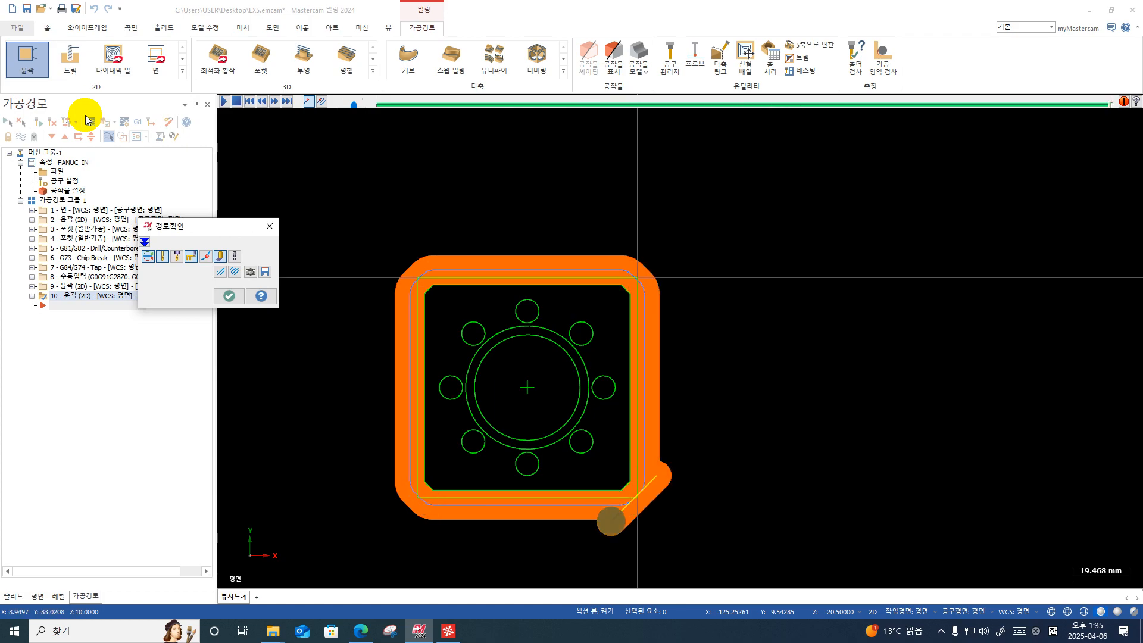
{"action": "key", "text": "Escape"}
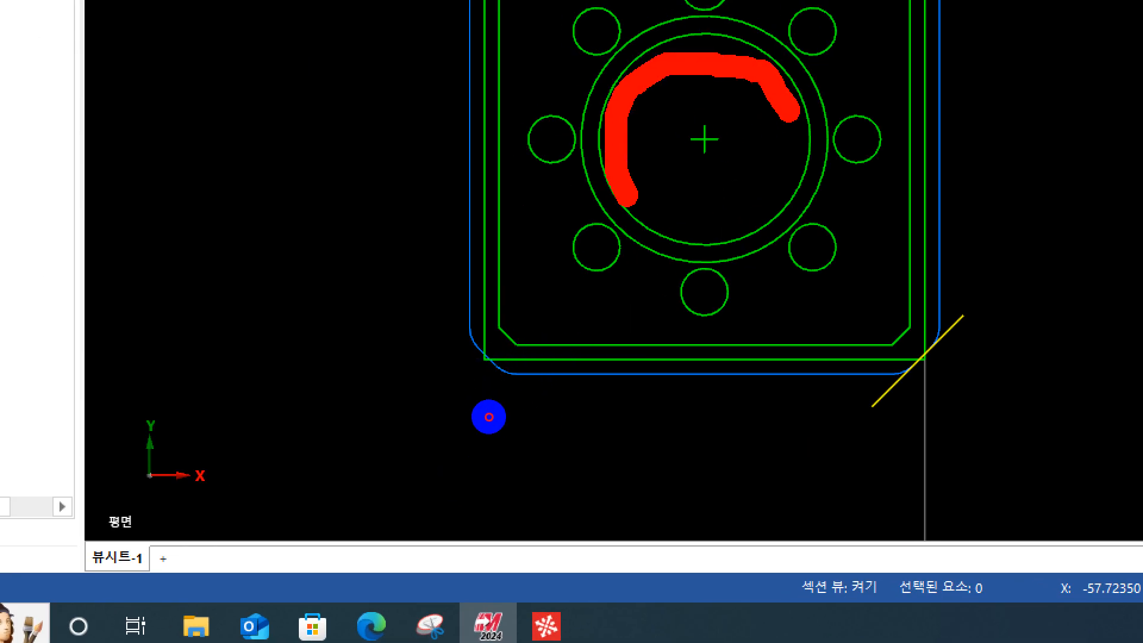
{"action": "left_click_drag", "start_coordinate": [814, 105], "coordinate": [757, 161]}
{"action": "left_click_drag", "start_coordinate": [737, 119], "coordinate": [771, 133]}
{"action": "key", "text": "Escape"}
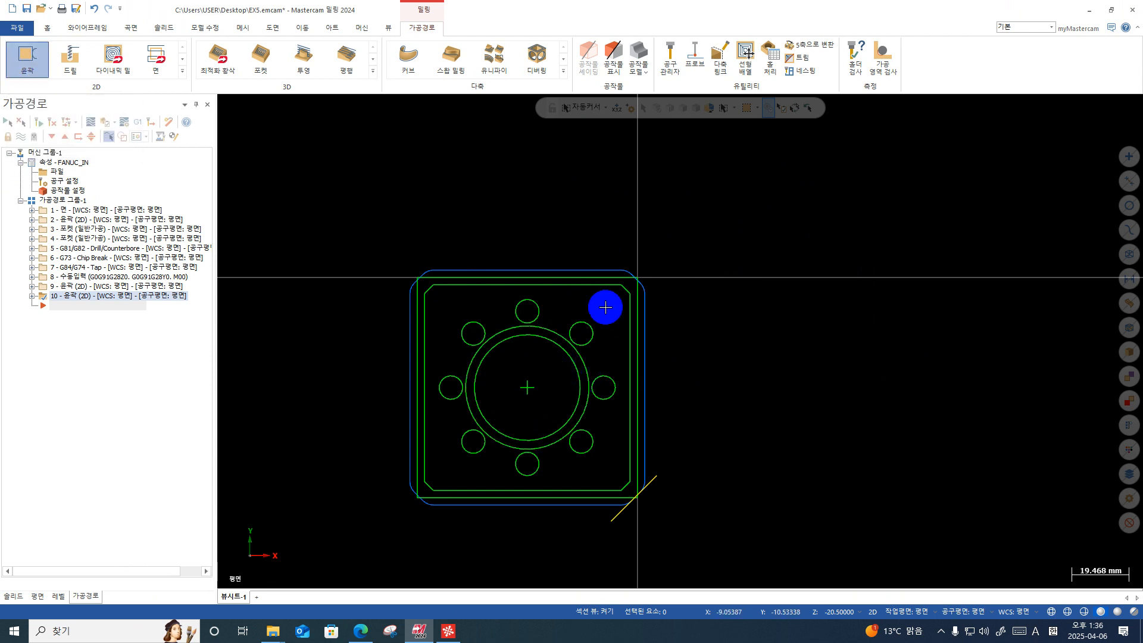
Step: Start a new 2D contour toolpath on the smaller central circle, keeping the 10 Flat Endmill-F tool
{"action": "scroll", "coordinate": [562, 395], "scroll_direction": "up", "scroll_amount": 2}
{"action": "left_click", "coordinate": [26, 58]}
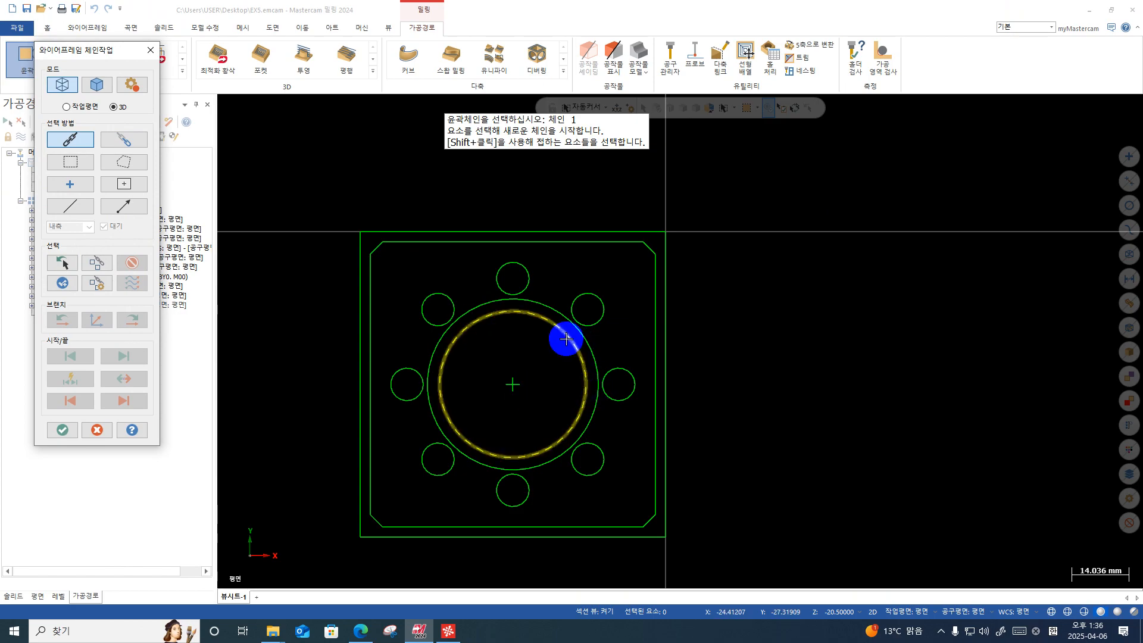
{"action": "left_click", "coordinate": [566, 338]}
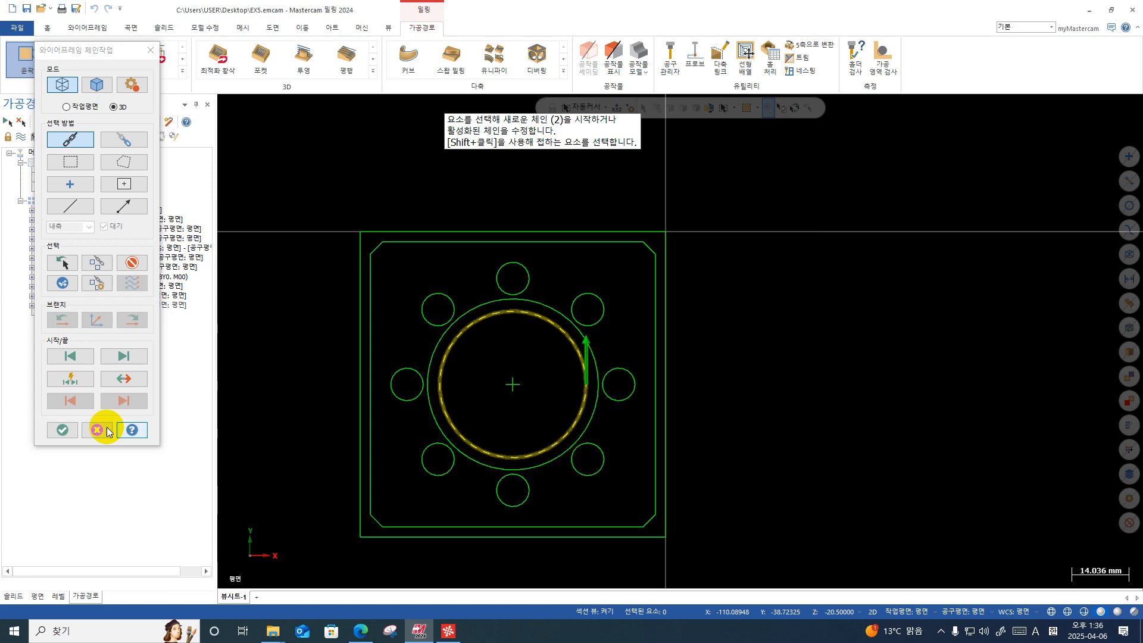
{"action": "left_click", "coordinate": [63, 430]}
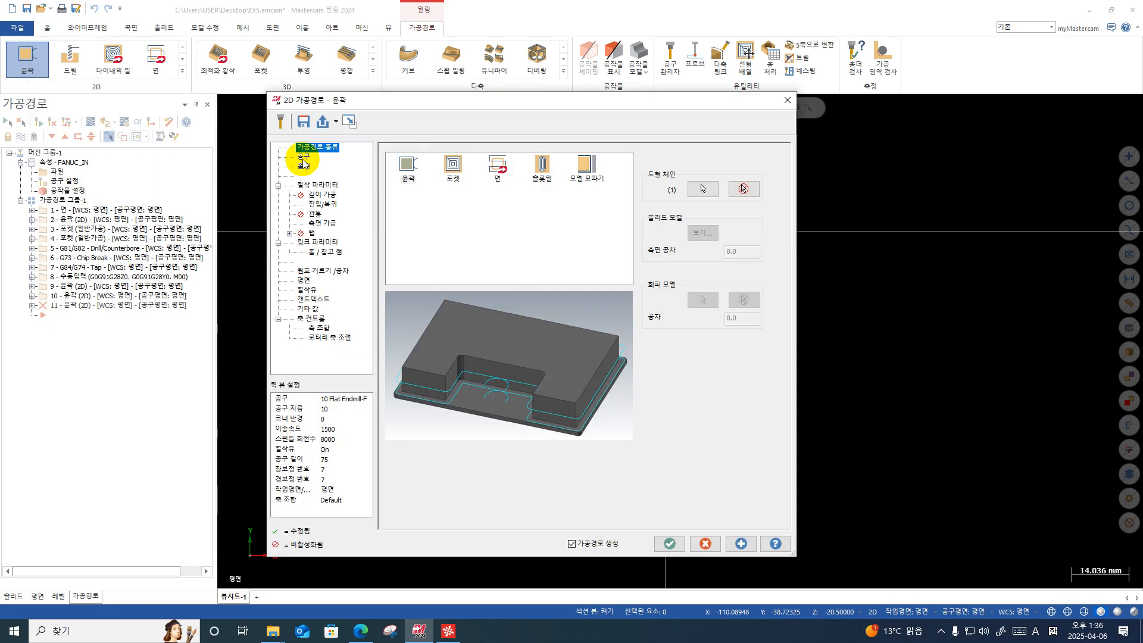
{"action": "left_click", "coordinate": [303, 158]}
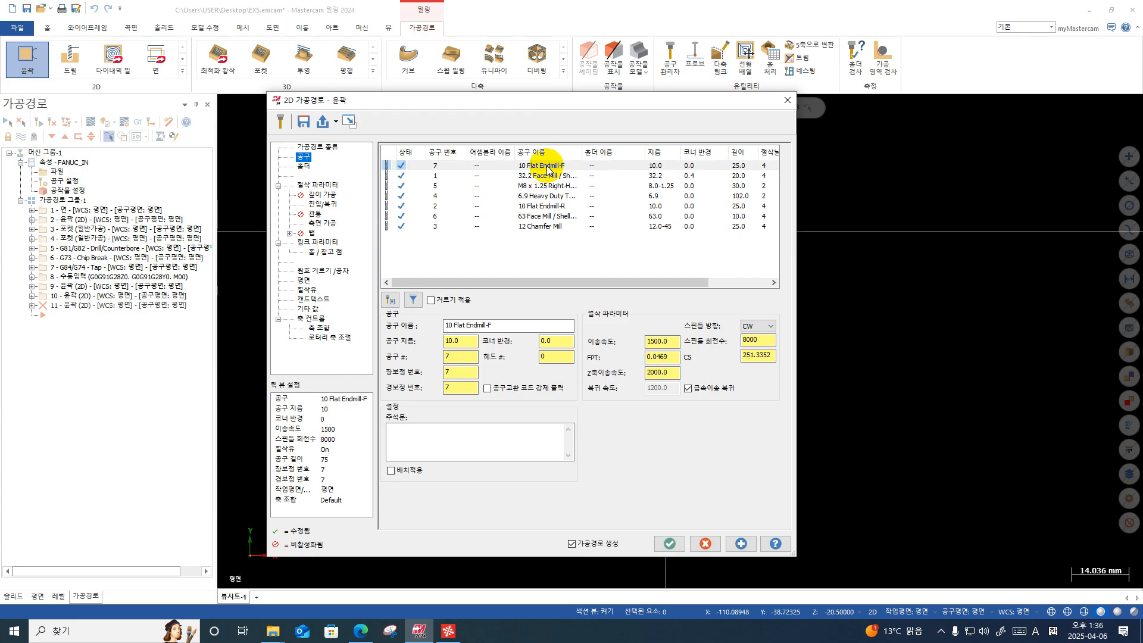
Step: Set the central circle contour's wall stock allowance to -0.04 in the cut parameters
{"action": "left_click", "coordinate": [322, 187]}
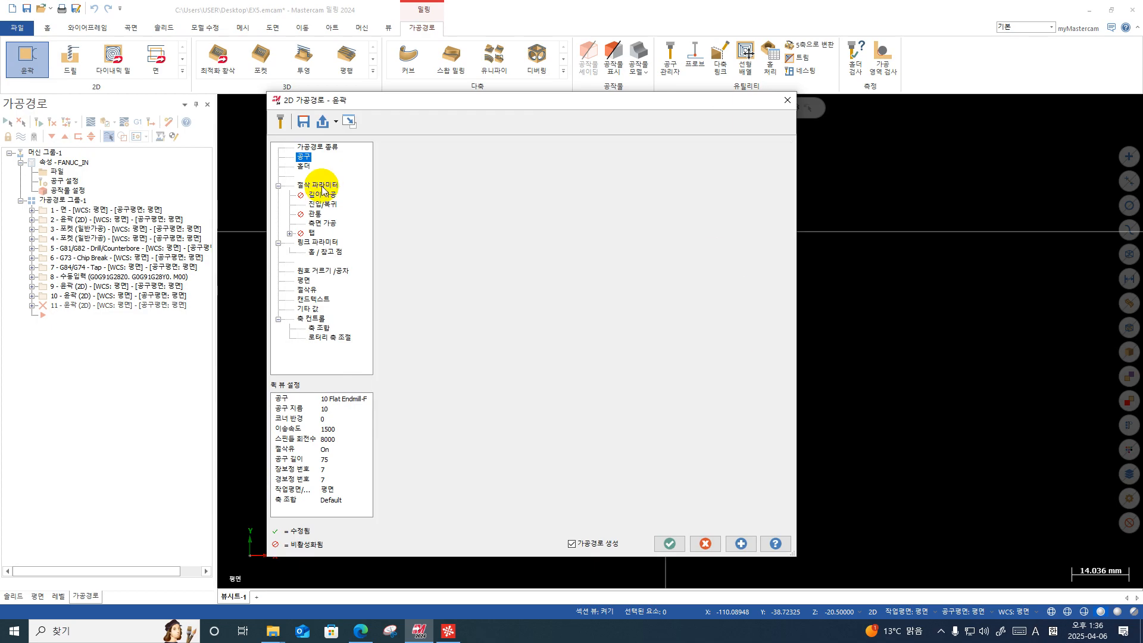
{"action": "double_click", "coordinate": [494, 364]}
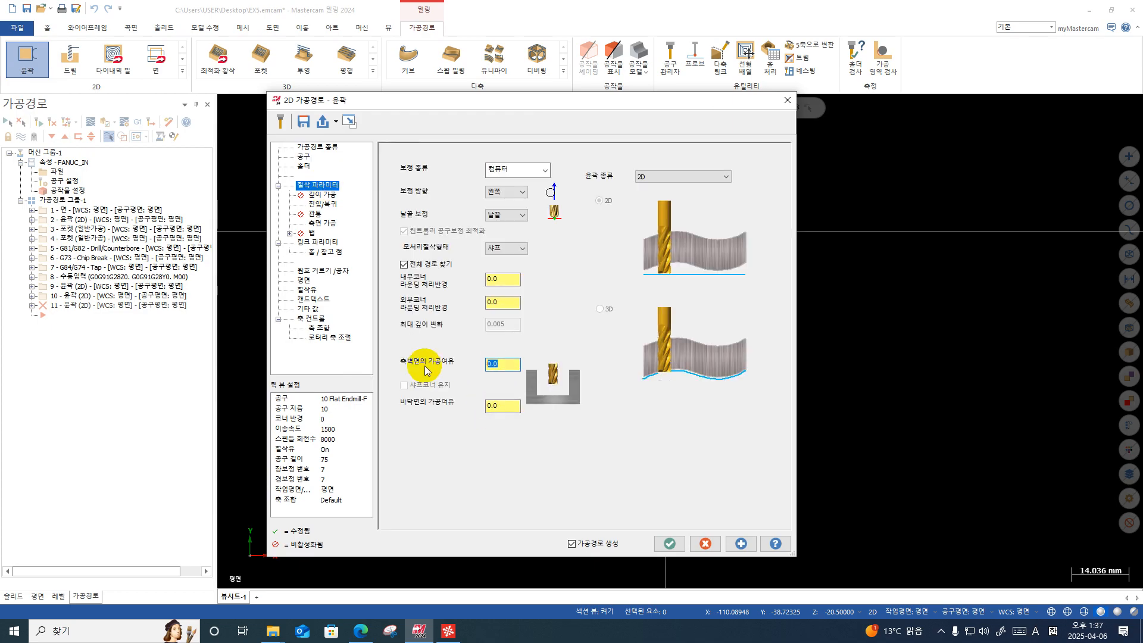
{"action": "type", "text": "-0.024"}
{"action": "key", "text": "Return"}
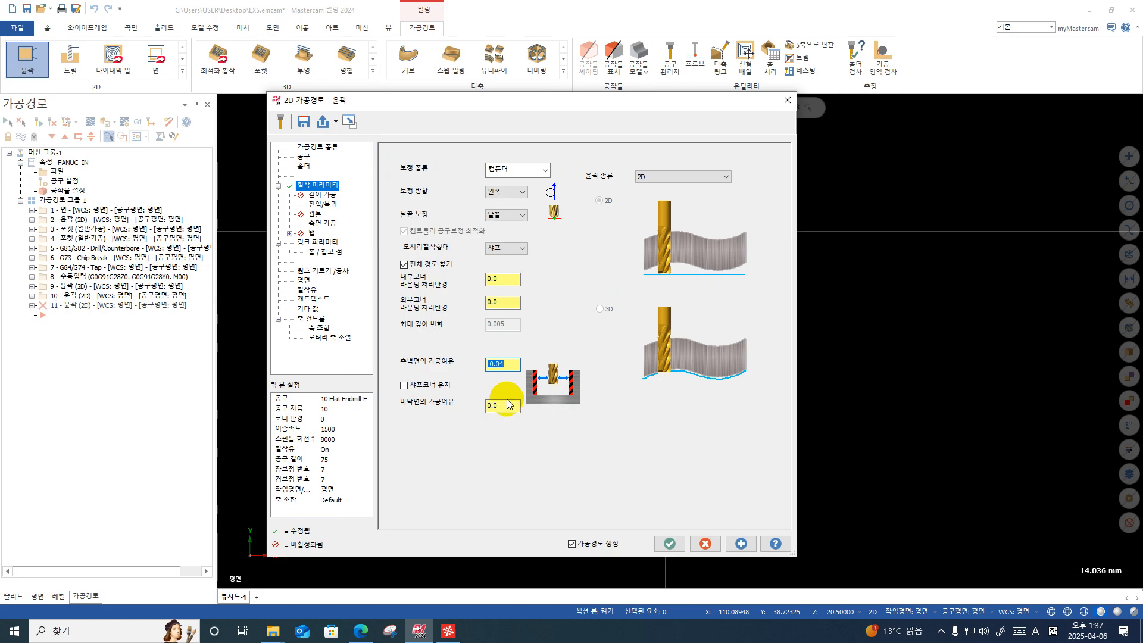
Step: Set the circle contour's lead-in line length to 1 and arc radius to 2, and copy both to the lead-out
{"action": "left_click", "coordinate": [332, 204]}
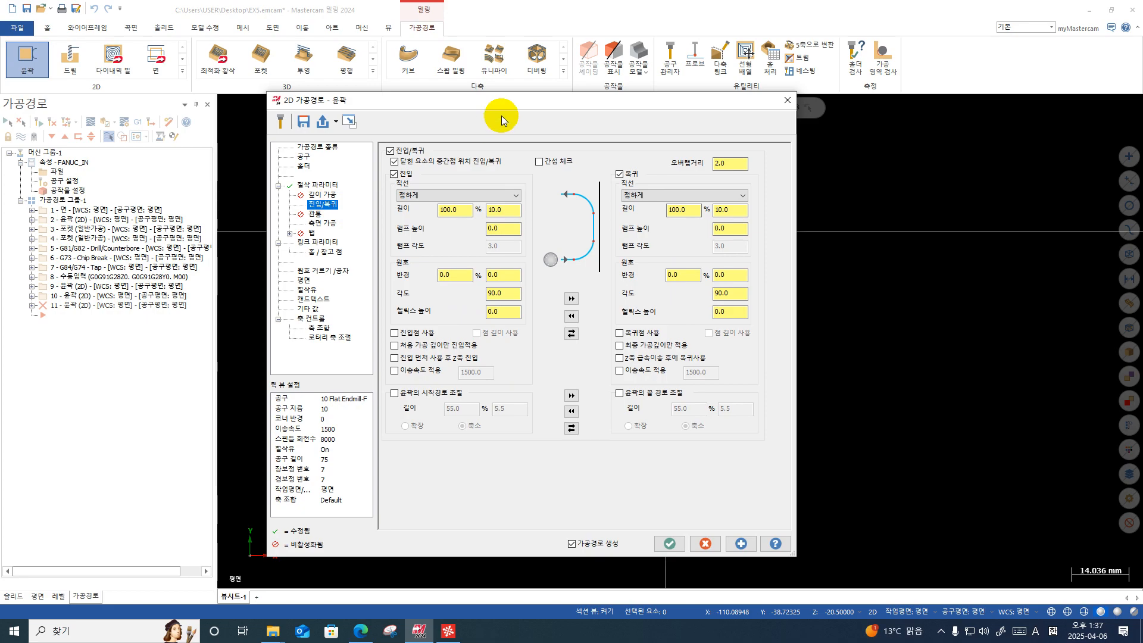
{"action": "left_click_drag", "start_coordinate": [514, 103], "coordinate": [535, 461]}
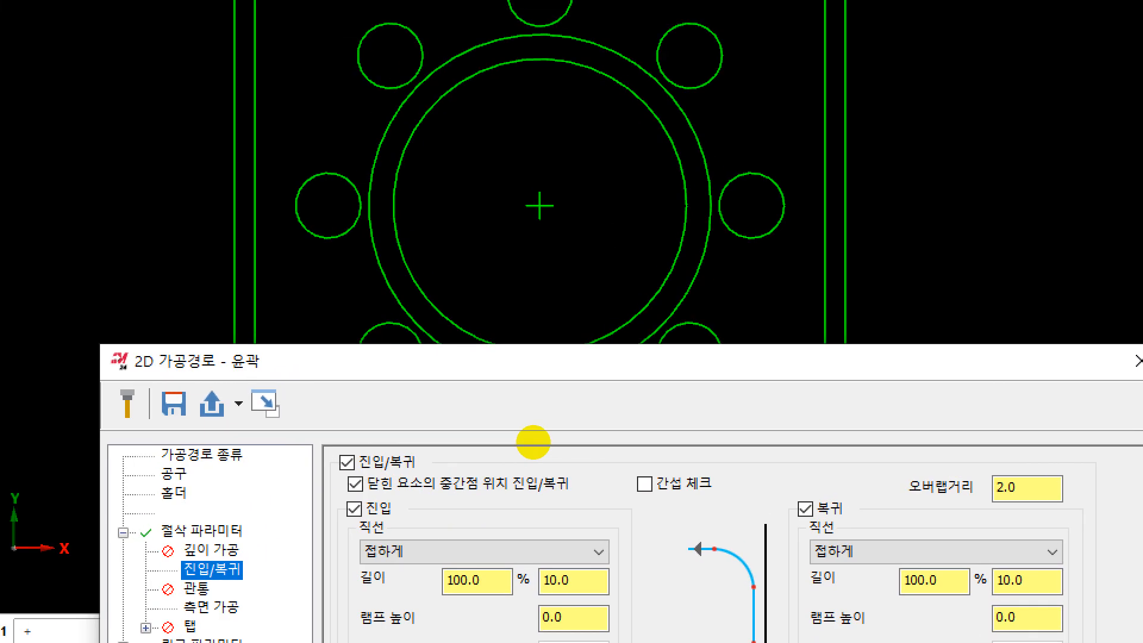
{"action": "left_click", "coordinate": [555, 451]}
{"action": "left_click_drag", "start_coordinate": [553, 399], "coordinate": [571, 395]}
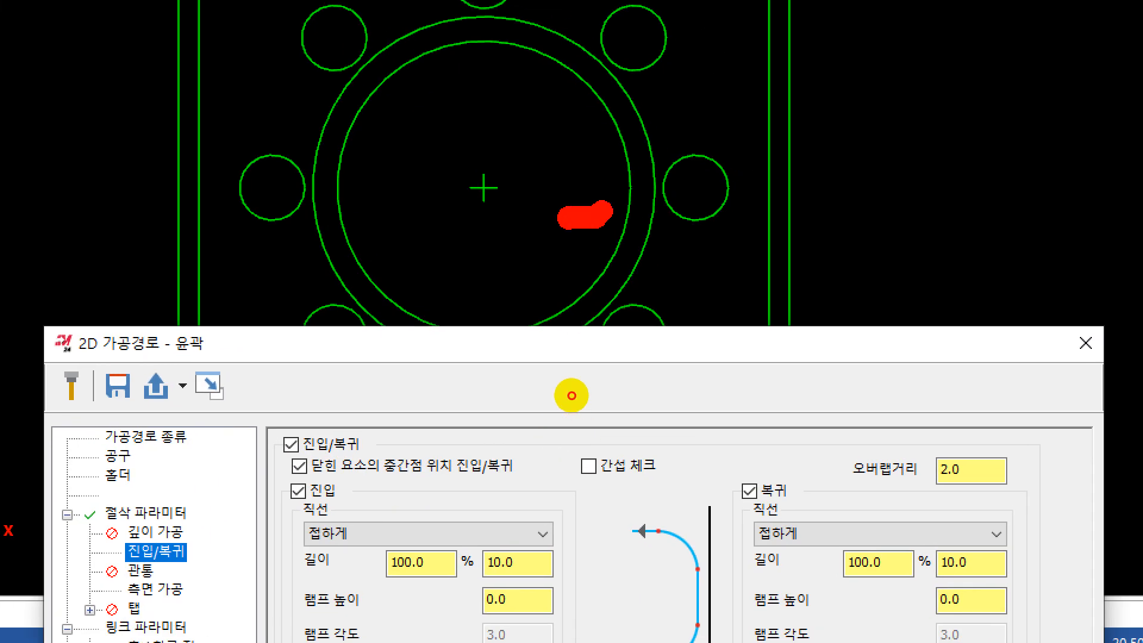
{"action": "left_click_drag", "start_coordinate": [500, 384], "coordinate": [562, 380]}
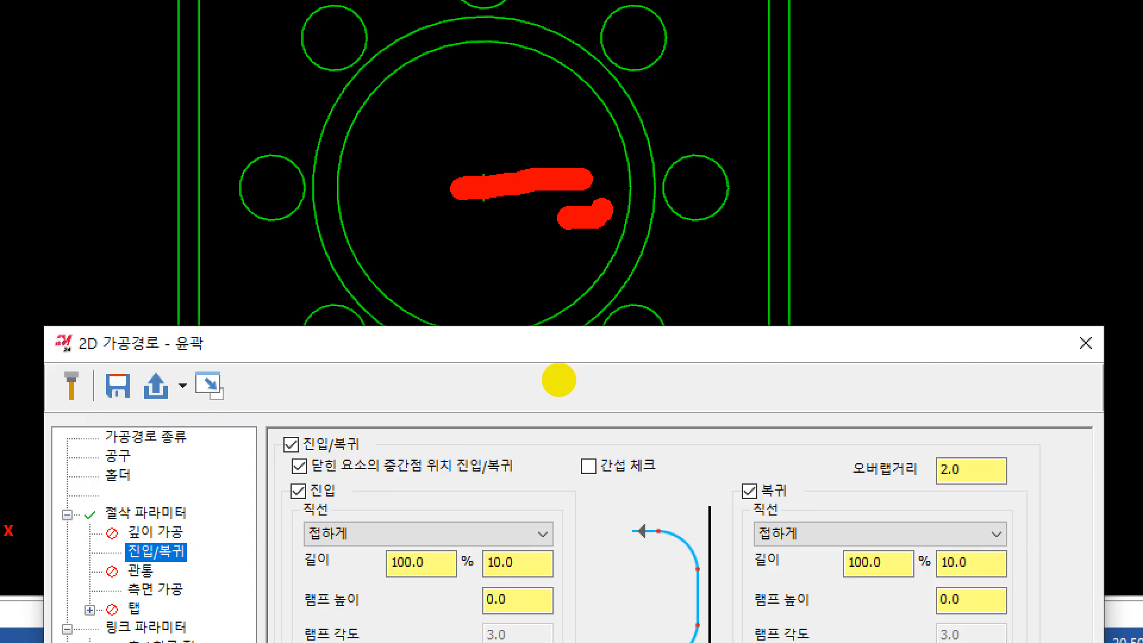
{"action": "key", "text": "Escape"}
{"action": "left_click_drag", "start_coordinate": [614, 462], "coordinate": [564, 142]}
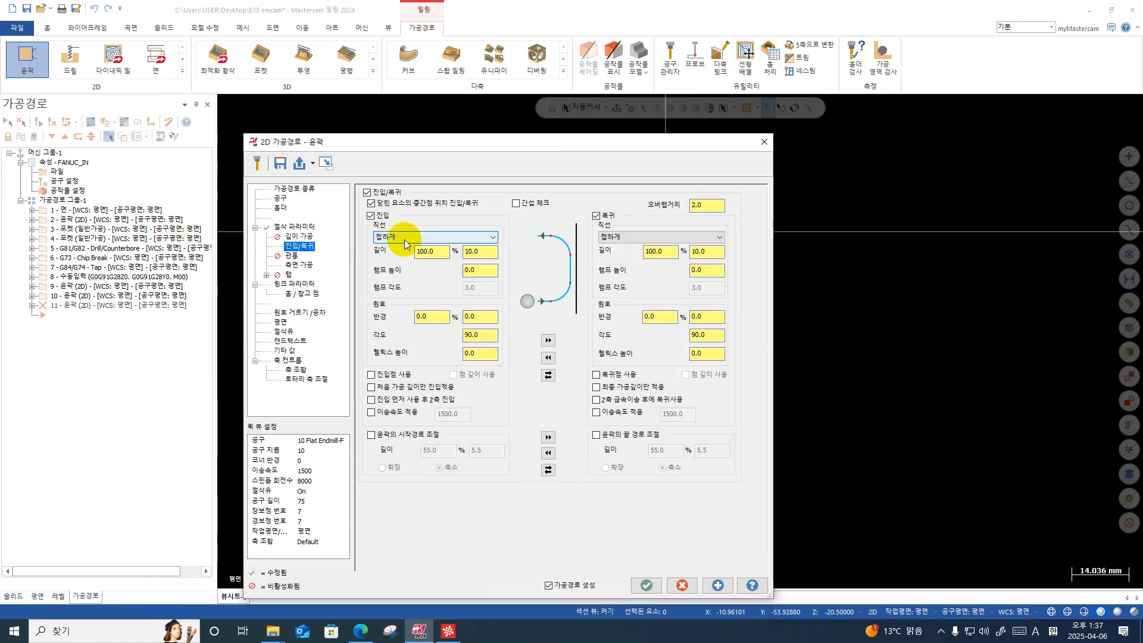
{"action": "left_click", "coordinate": [476, 316]}
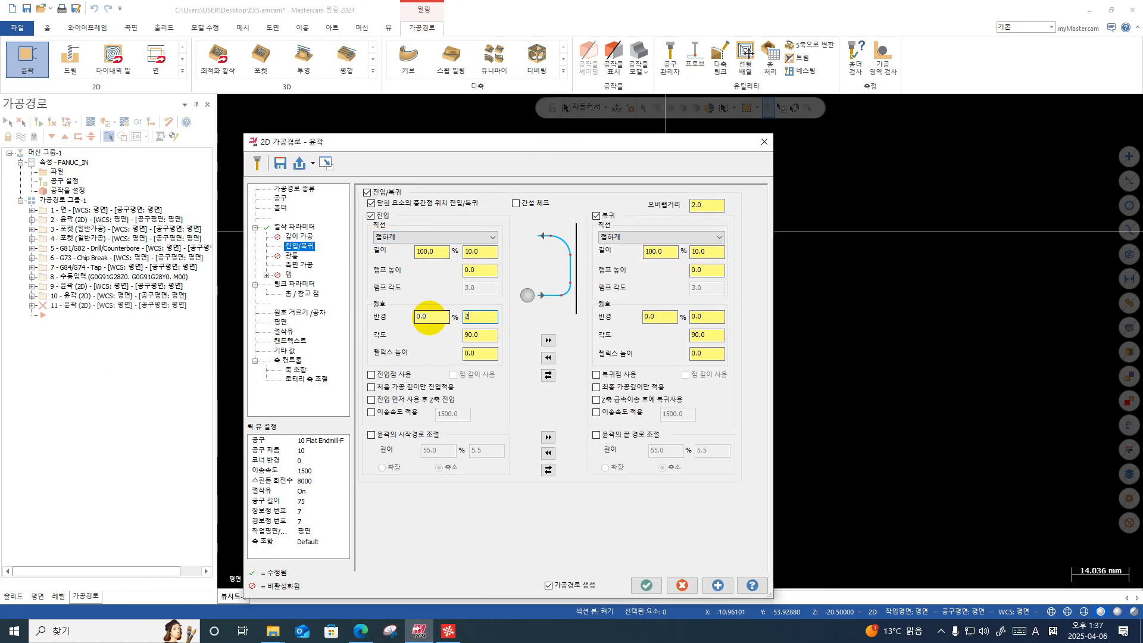
{"action": "type", "text": "2"}
{"action": "left_click", "coordinate": [479, 250]}
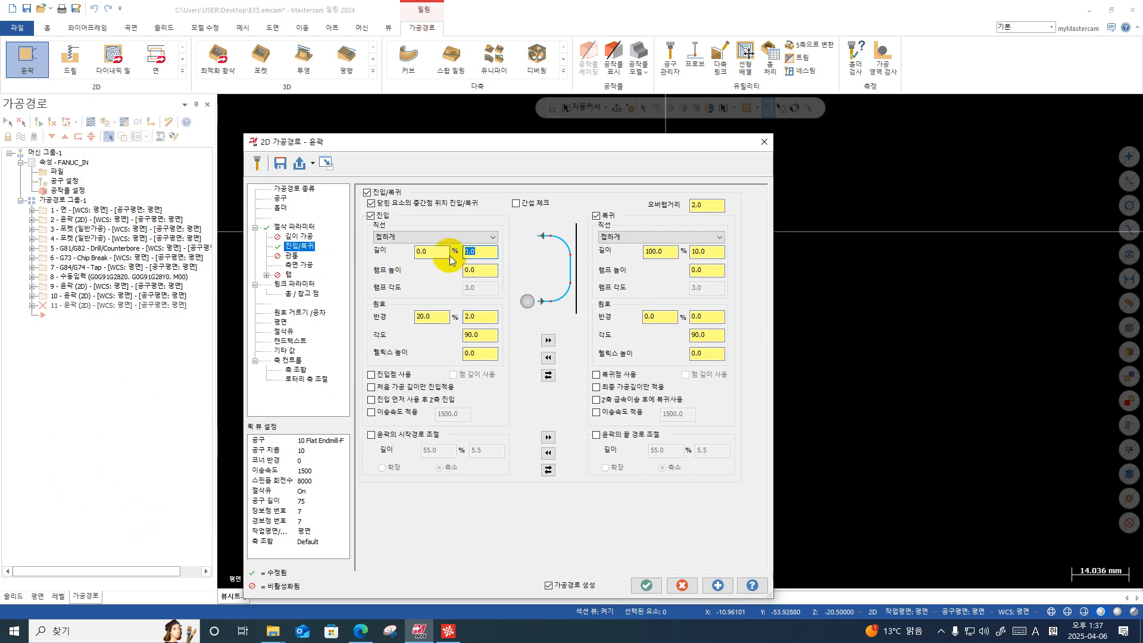
{"action": "type", "text": "1"}
{"action": "key", "text": "Tab"}
{"action": "left_click", "coordinate": [548, 340]}
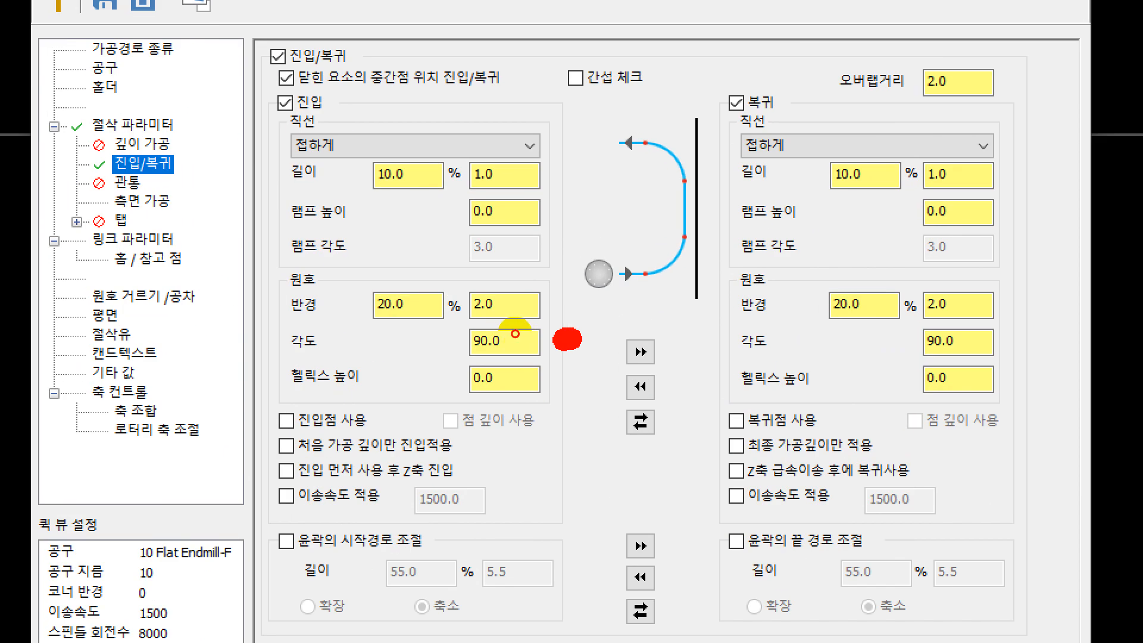
{"action": "mouse_move", "coordinate": [514, 334]}
{"action": "left_mouse_down"}
{"action": "mouse_move", "coordinate": [528, 325]}
{"action": "mouse_move", "coordinate": [488, 332]}
{"action": "mouse_move", "coordinate": [598, 295]}
{"action": "mouse_move", "coordinate": [369, 622]}
{"action": "mouse_move", "coordinate": [625, 283]}
{"action": "mouse_move", "coordinate": [505, 262]}
{"action": "left_mouse_up"}
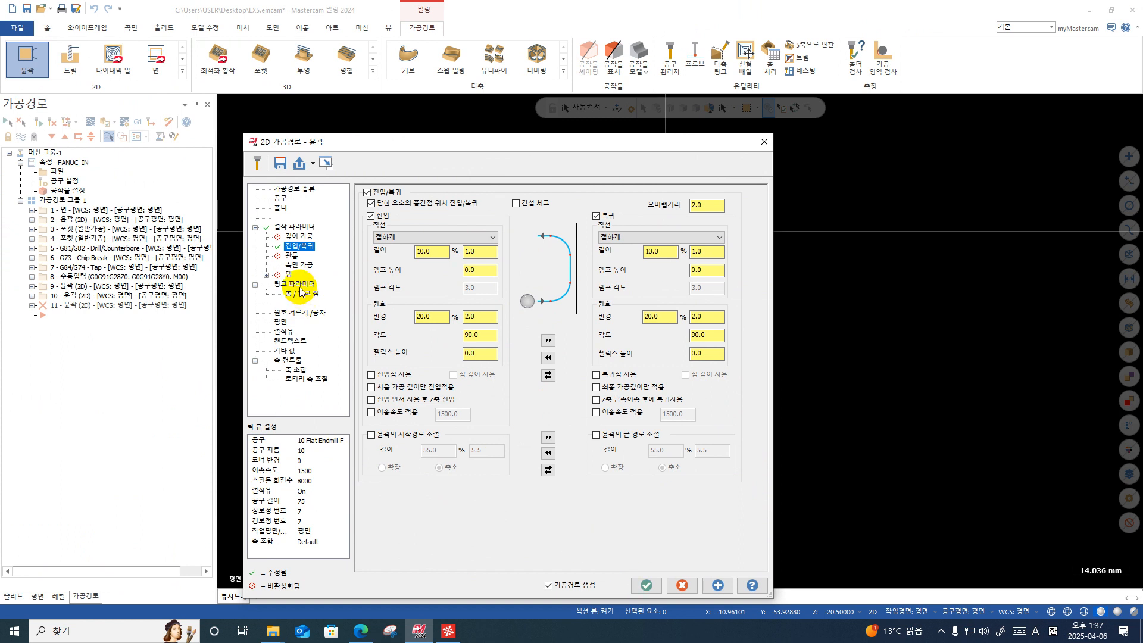
Step: Check the side multi-passes, set top of stock to 0 and depth to -20, and generate the central circle's contour toolpath
{"action": "left_click", "coordinate": [299, 264]}
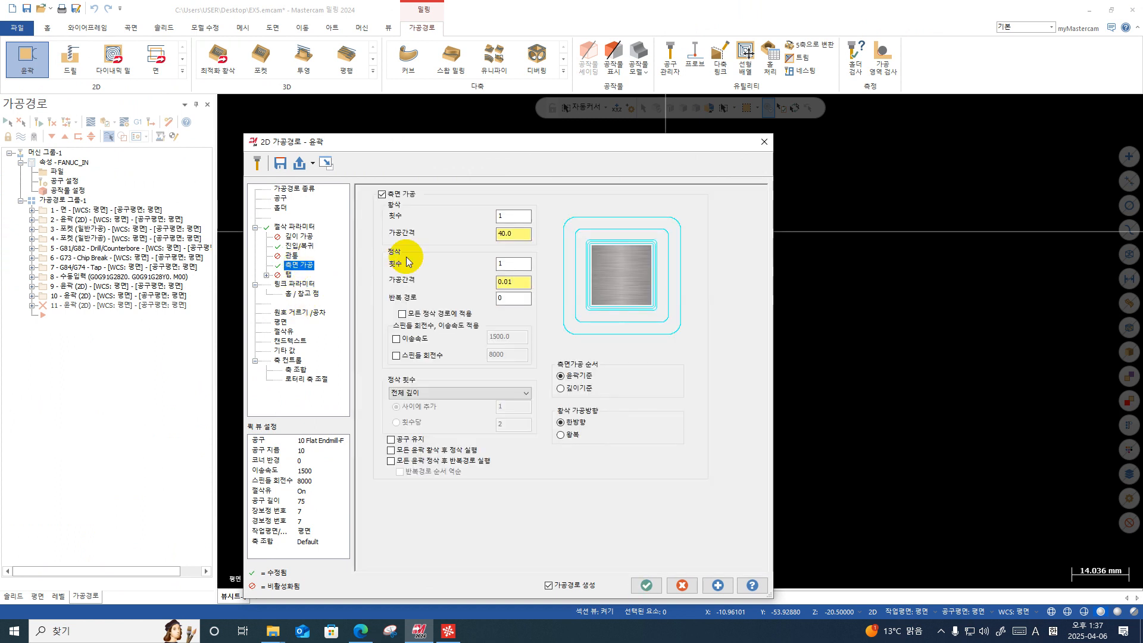
{"action": "left_click", "coordinate": [294, 284]}
{"action": "left_click_drag", "start_coordinate": [573, 391], "coordinate": [481, 397]}
{"action": "type", "text": "0"}
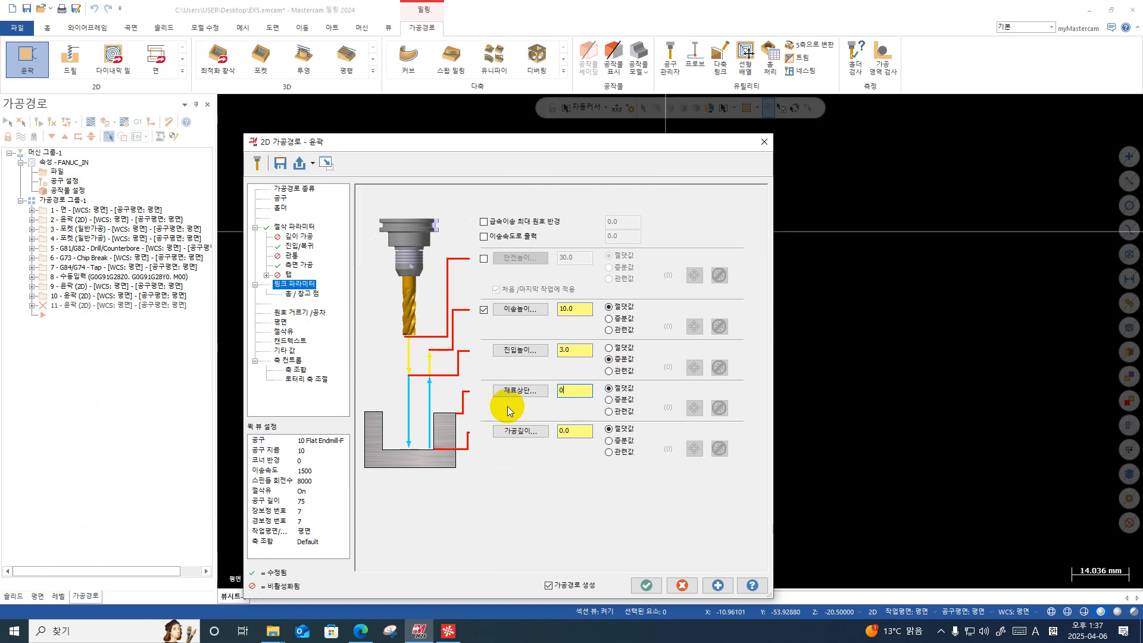
{"action": "left_click_drag", "start_coordinate": [576, 434], "coordinate": [527, 436]}
{"action": "type", "text": "-"}
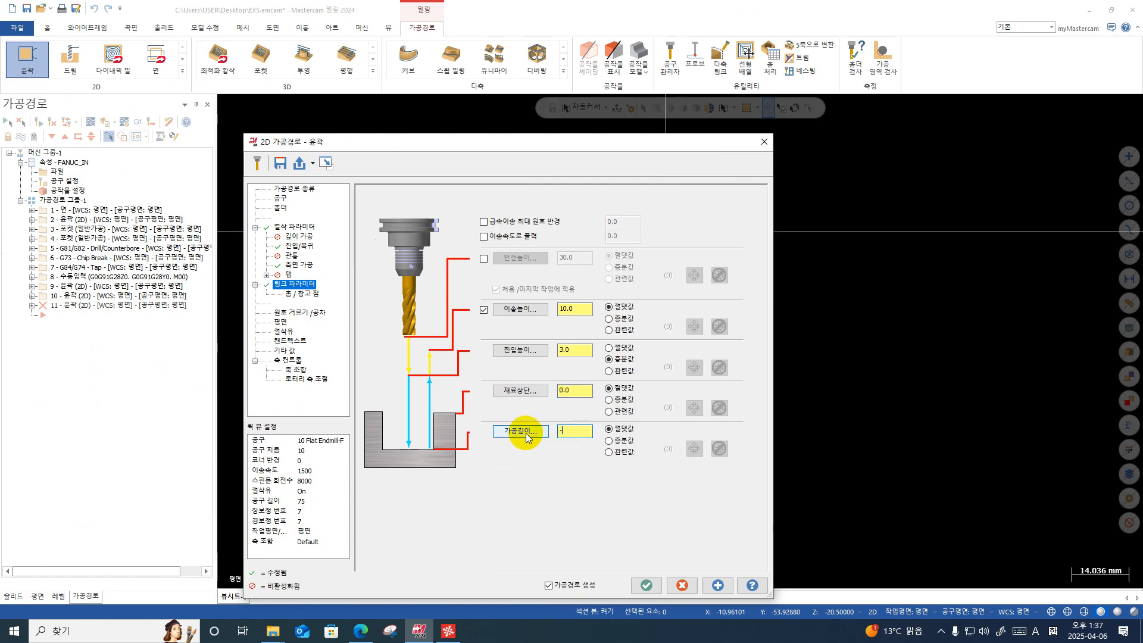
{"action": "type", "text": "20"}
{"action": "key", "text": "Return"}
{"action": "left_click", "coordinate": [646, 585]}
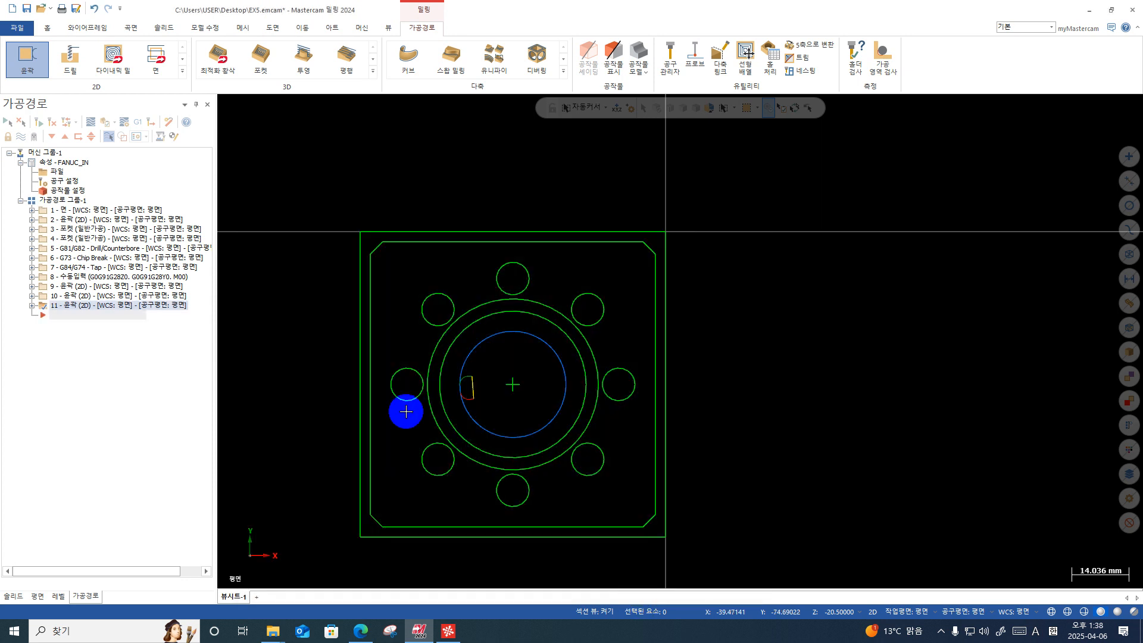
Step: Backplot the central circle contour toolpath and check the tool's retract motion between passes in a tilted 3D view
{"action": "left_click", "coordinate": [92, 122]}
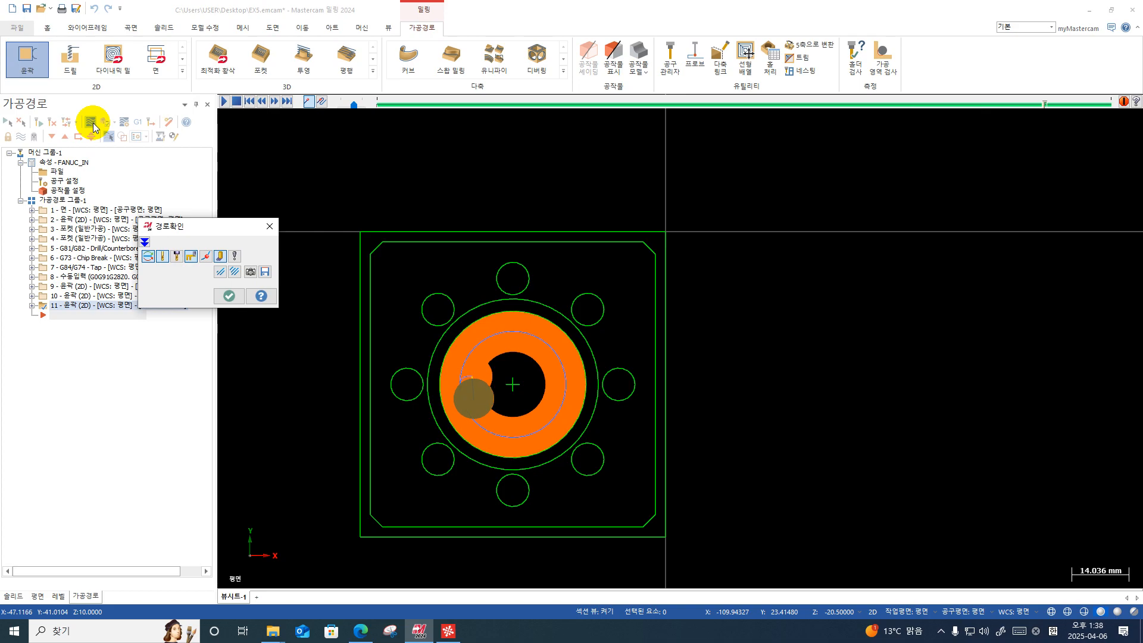
{"action": "middle_click_drag", "start_coordinate": [517, 340], "coordinate": [462, 284]}
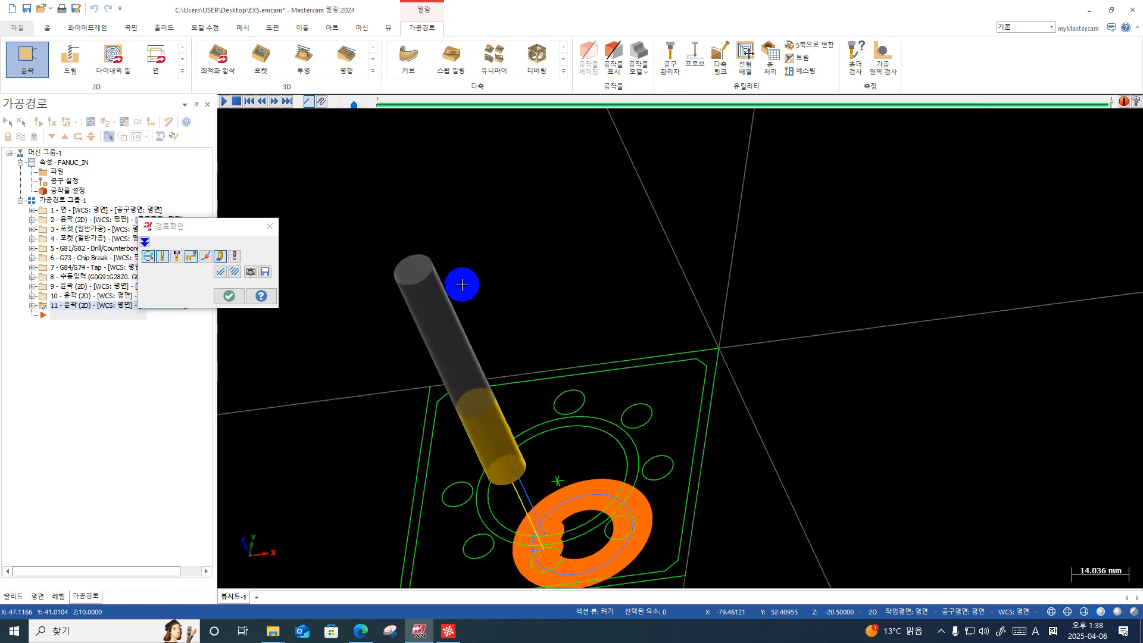
{"action": "key", "text": "Escape"}
{"action": "left_click", "coordinate": [91, 123]}
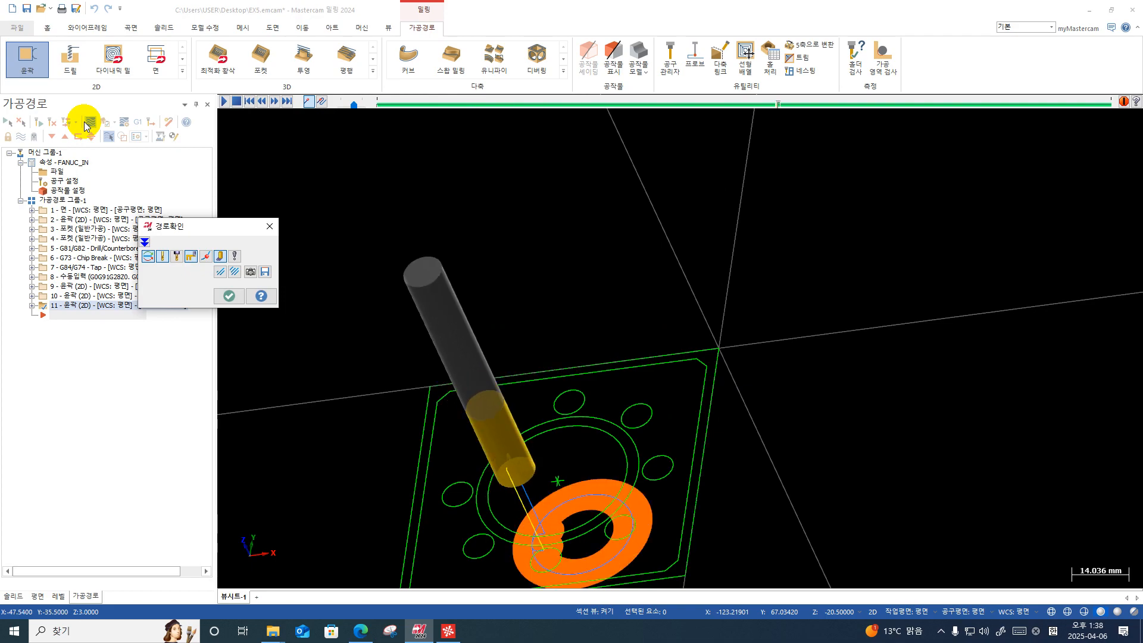
{"action": "key", "text": "Escape"}
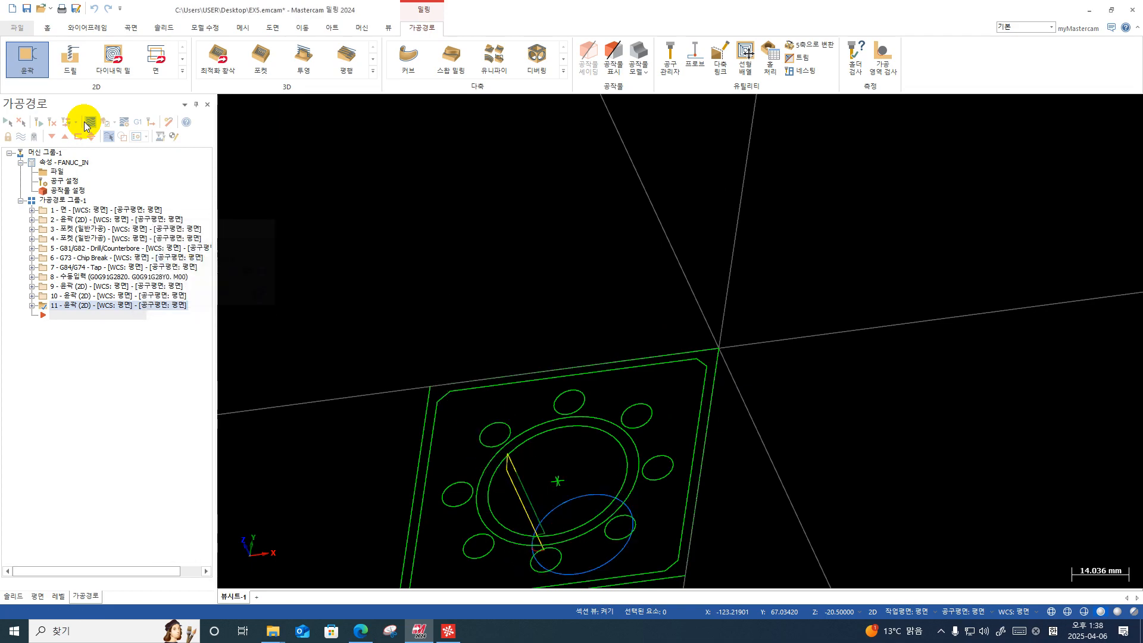
Step: Enable keep tool down in operation 11's side multi-passes and regenerate the contour toolpath
{"action": "left_click", "coordinate": [32, 305]}
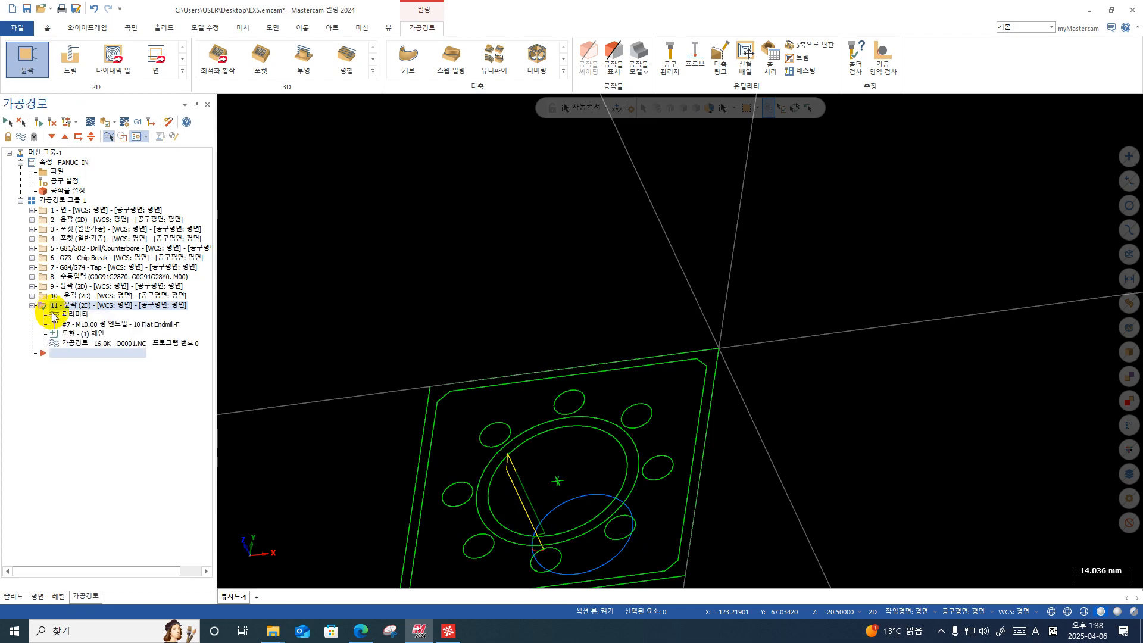
{"action": "left_click", "coordinate": [55, 314]}
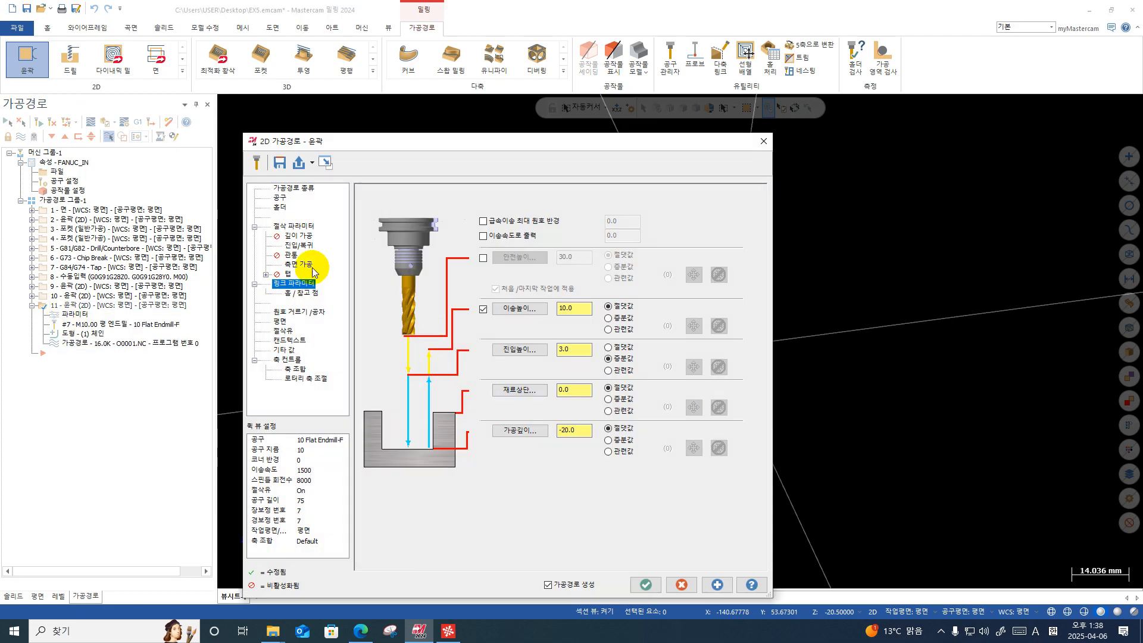
{"action": "left_click", "coordinate": [312, 267]}
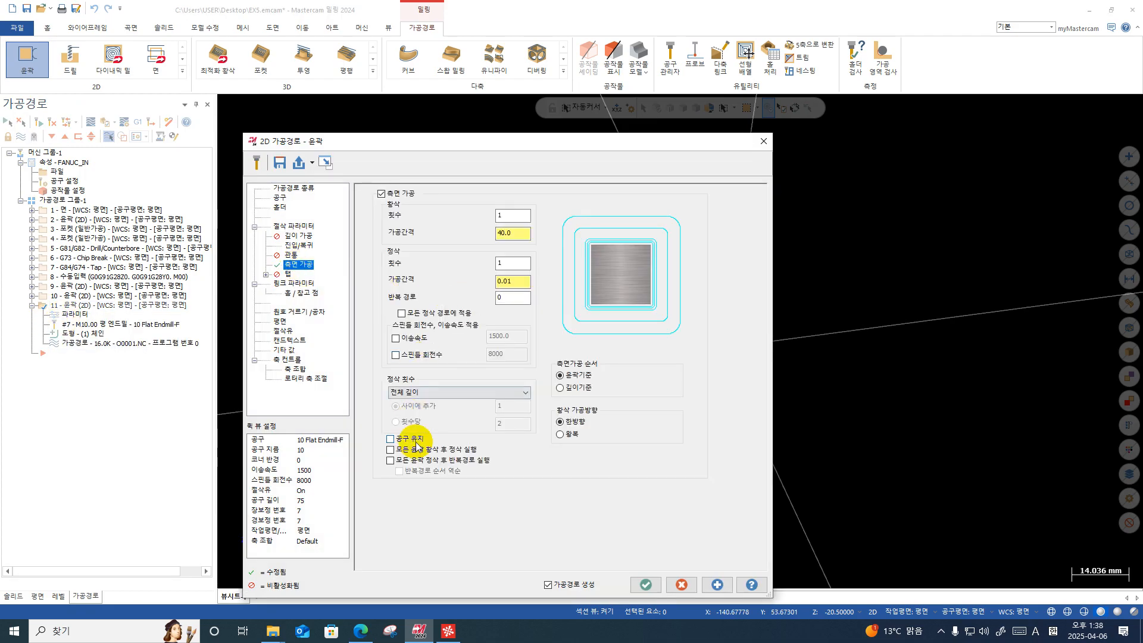
{"action": "left_click", "coordinate": [393, 438]}
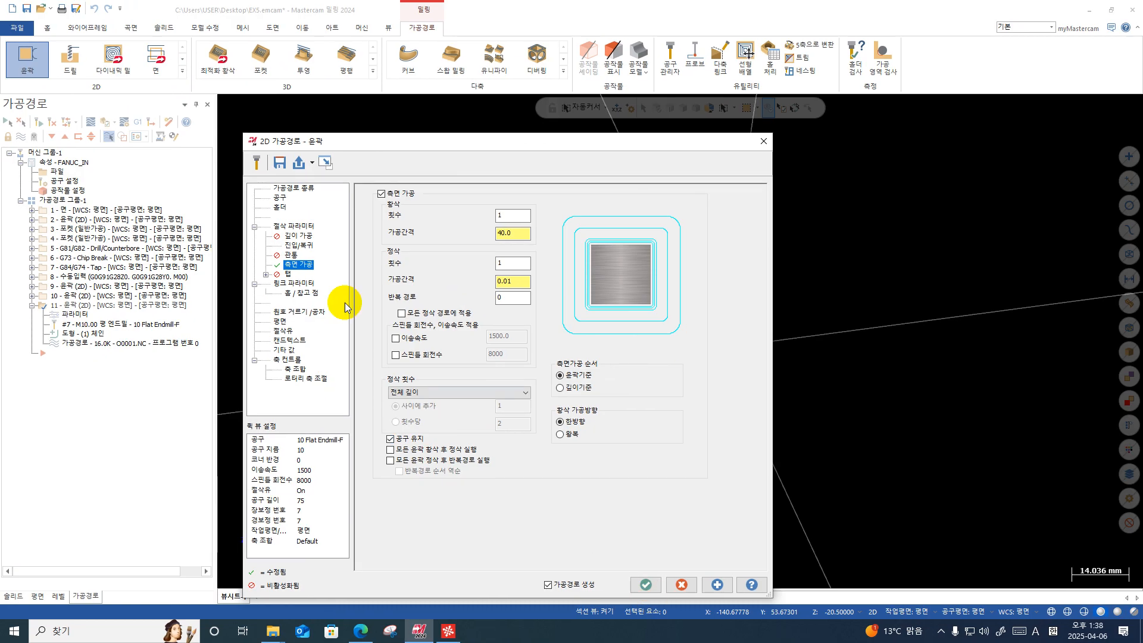
{"action": "left_click", "coordinate": [646, 584]}
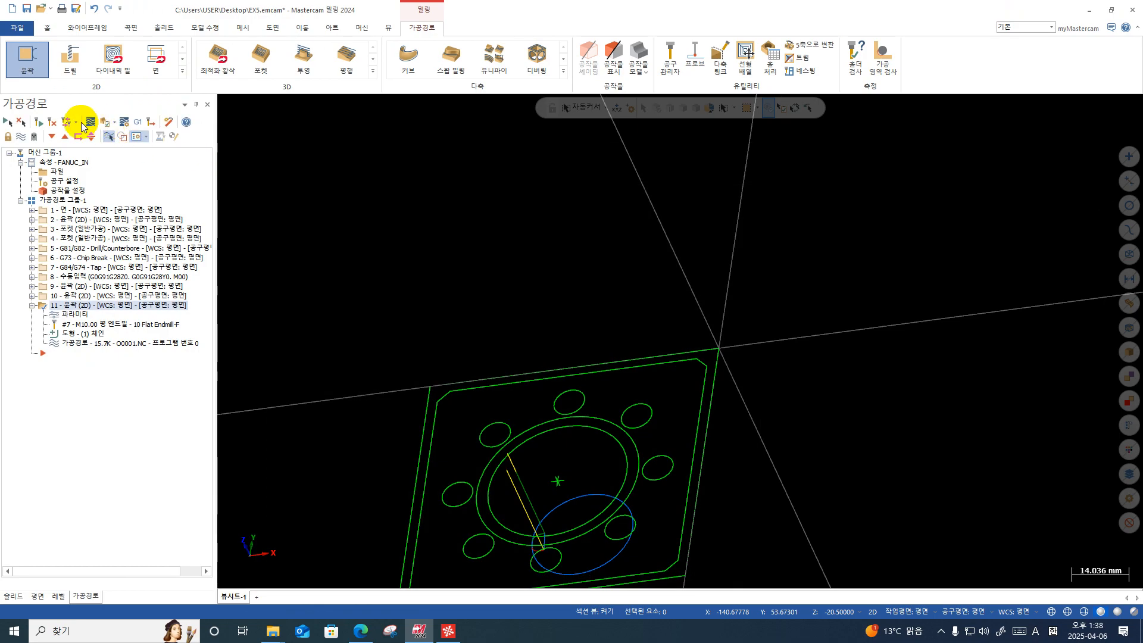
Step: Backplot the regenerated operation 11 toolpath, check the passes from the top view, and close the backplot
{"action": "left_click", "coordinate": [90, 123]}
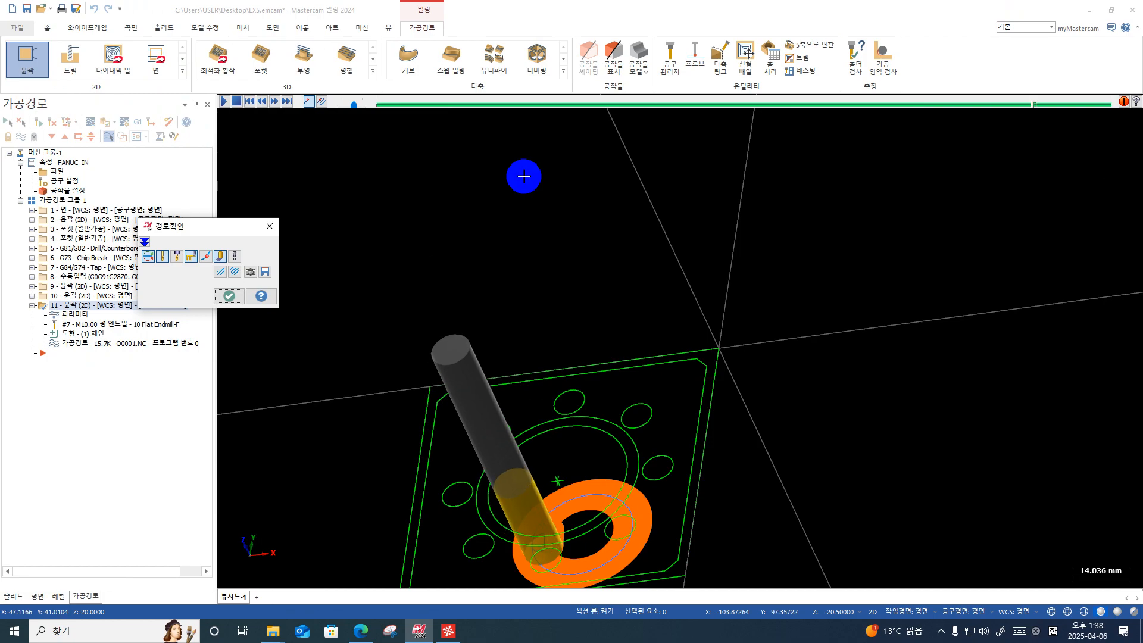
{"action": "right_click", "coordinate": [677, 312]}
{"action": "left_click", "coordinate": [713, 381]}
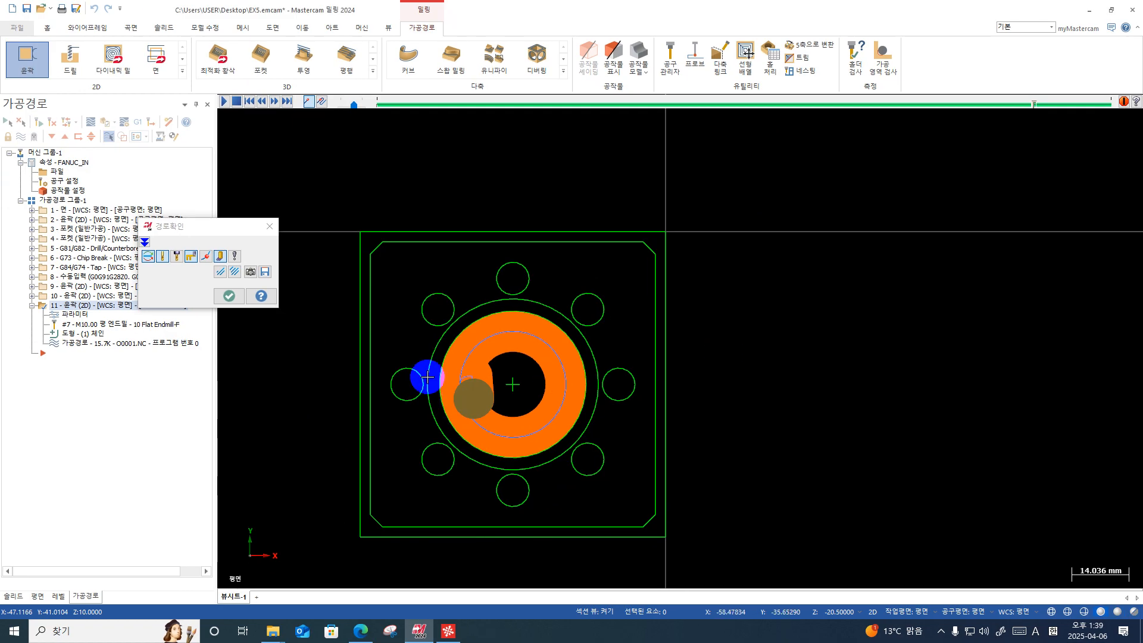
{"action": "left_click", "coordinate": [228, 295]}
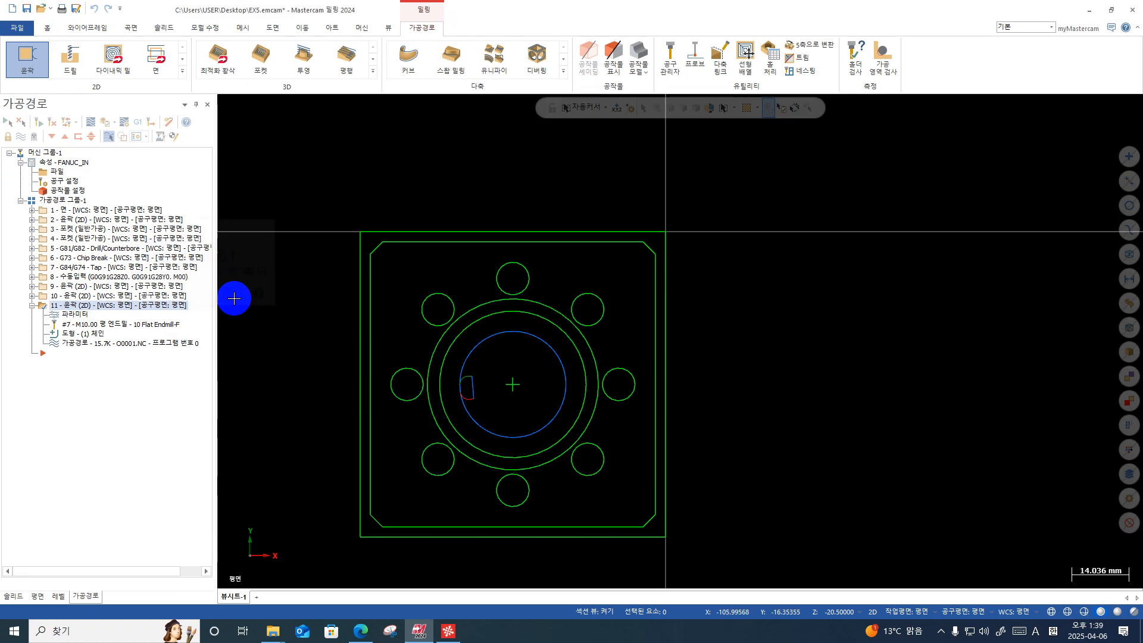
{"action": "left_click", "coordinate": [31, 306]}
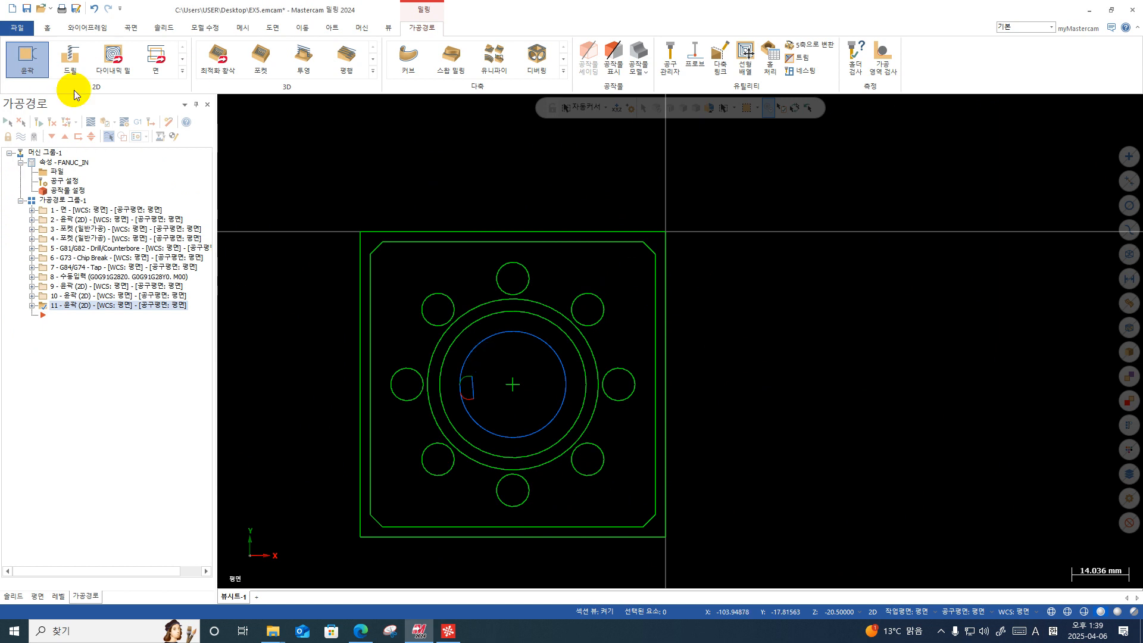
Step: Start a new 2D contour toolpath on the larger central circle, keeping the 10 Flat Endmill-F tool
{"action": "left_click", "coordinate": [27, 61]}
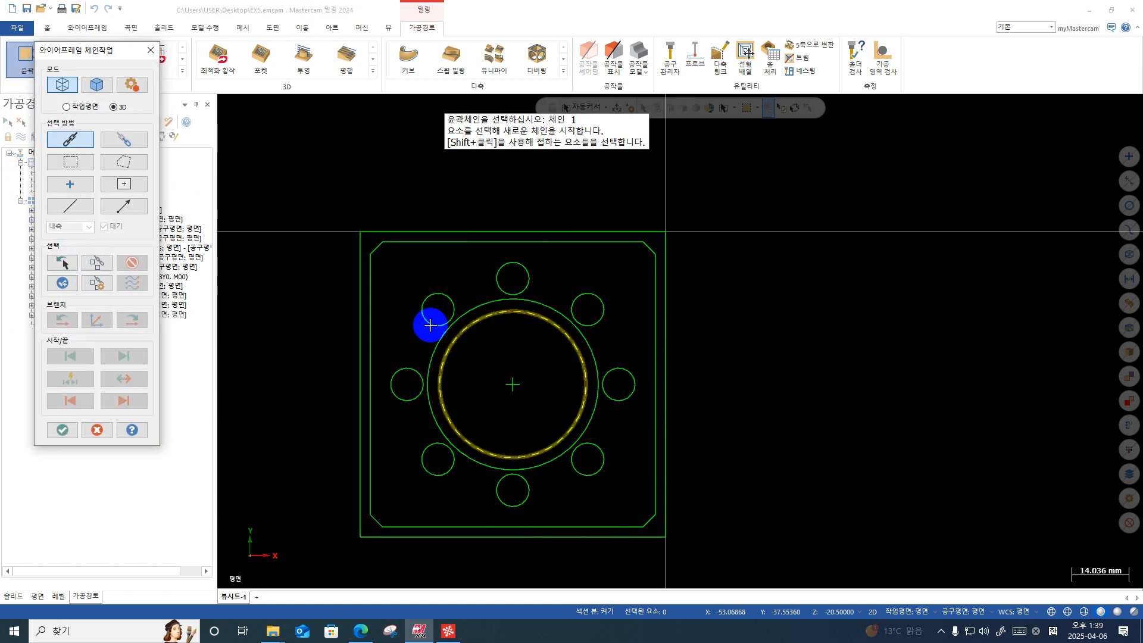
{"action": "left_click", "coordinate": [596, 342]}
{"action": "left_click", "coordinate": [62, 430]}
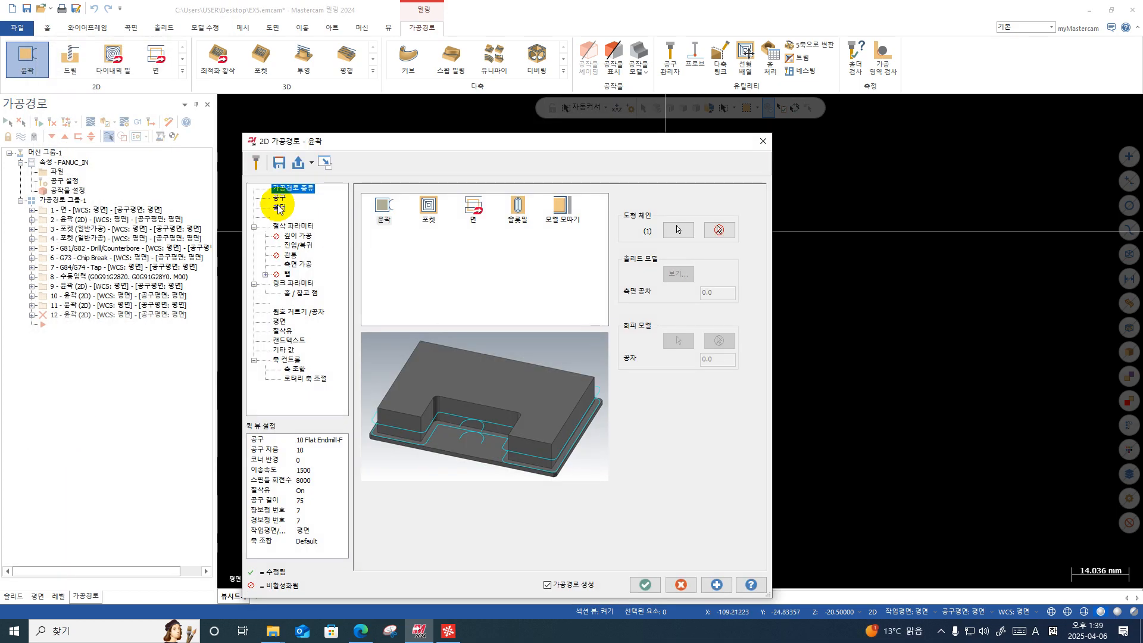
{"action": "left_click", "coordinate": [278, 198]}
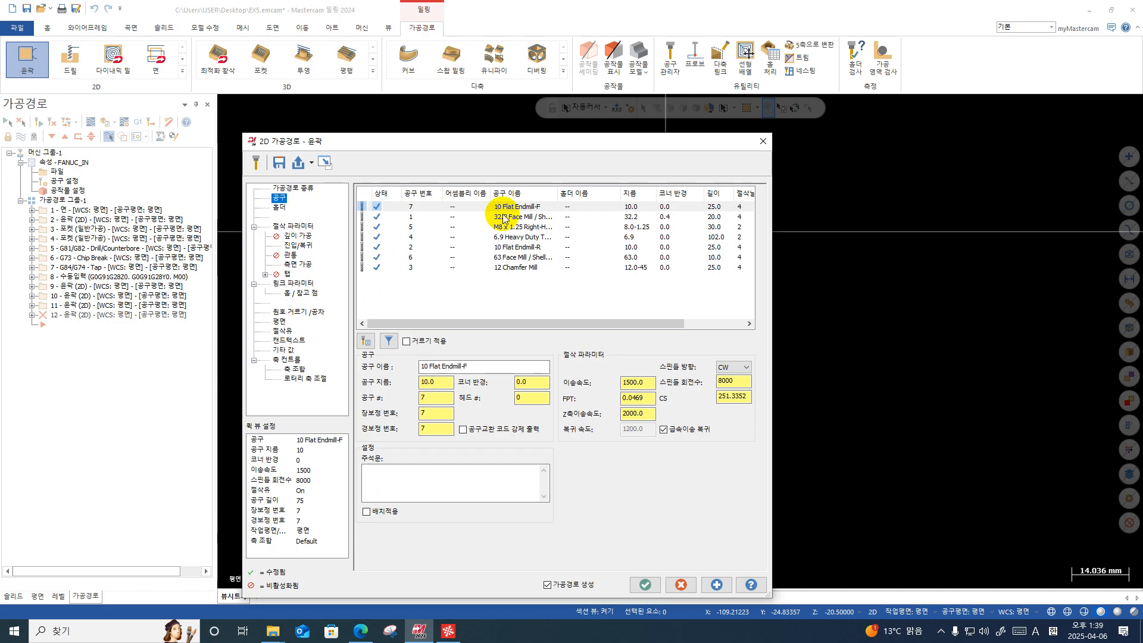
Step: Check the Ø42 bore tolerance in the PDF drawing and set the new contour's wall stock allowance to -0.012
{"action": "left_click", "coordinate": [360, 631]}
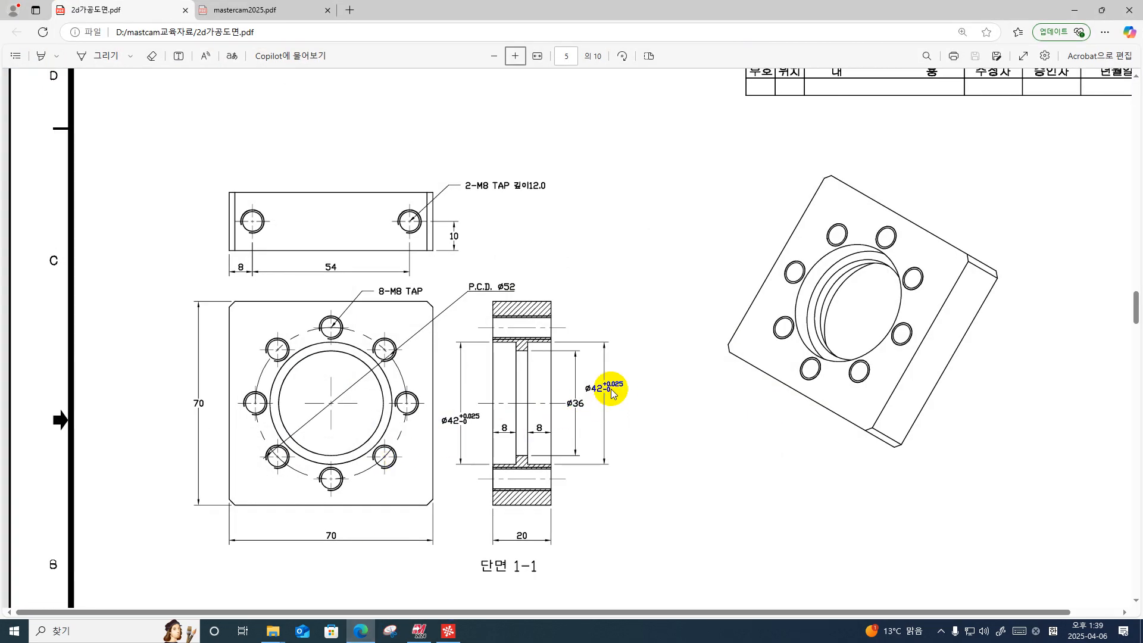
{"action": "left_click", "coordinate": [1076, 10]}
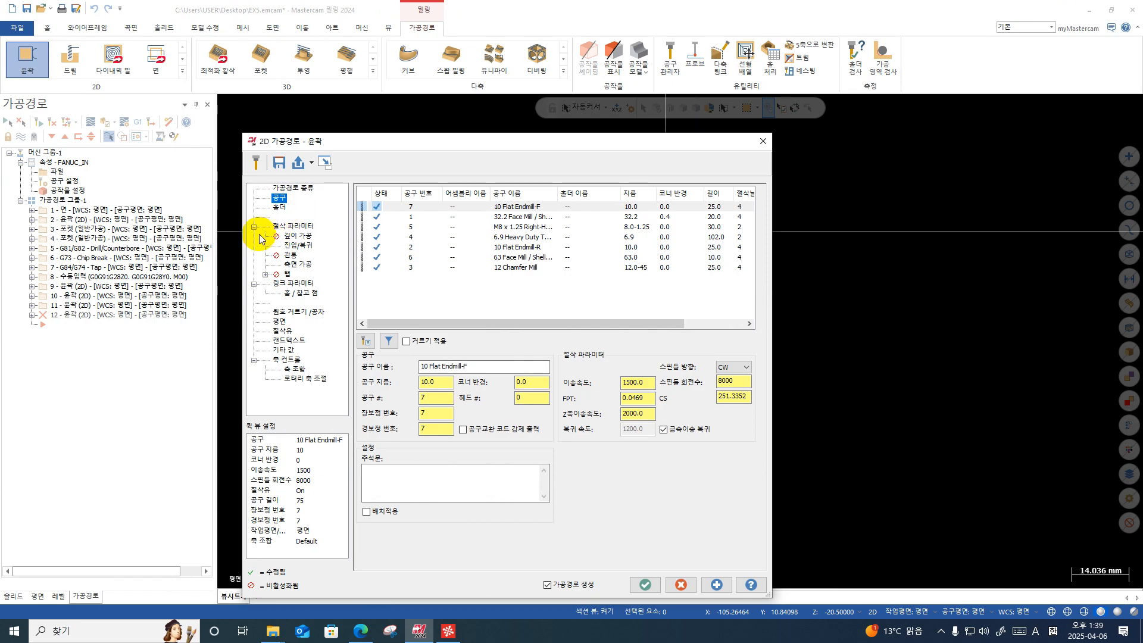
{"action": "left_click", "coordinate": [297, 226]}
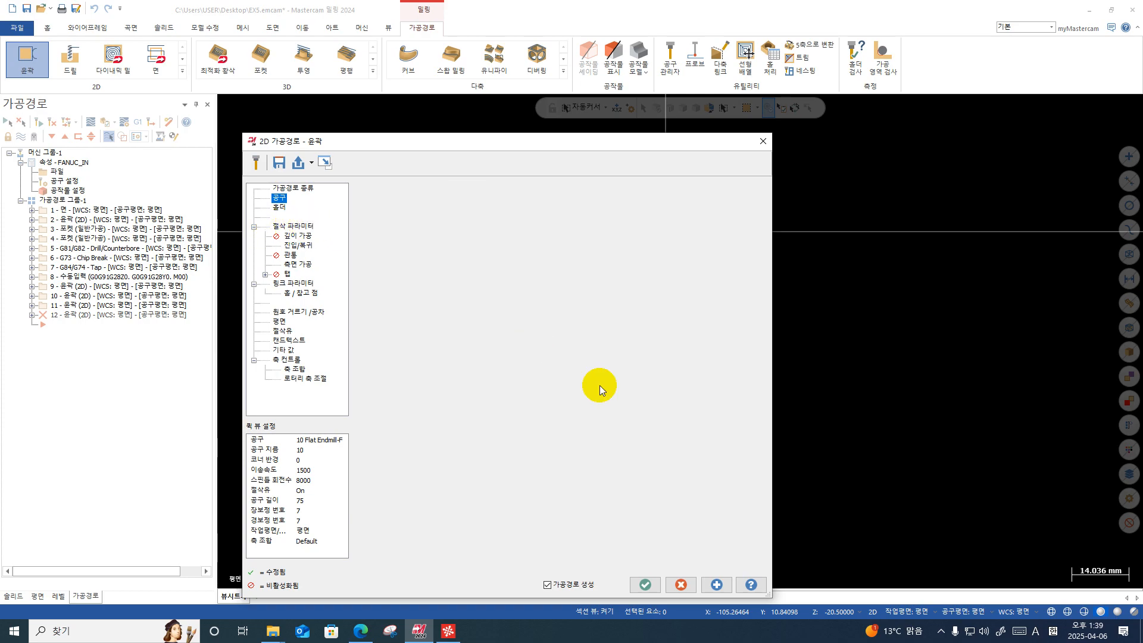
{"action": "double_click", "coordinate": [476, 405]}
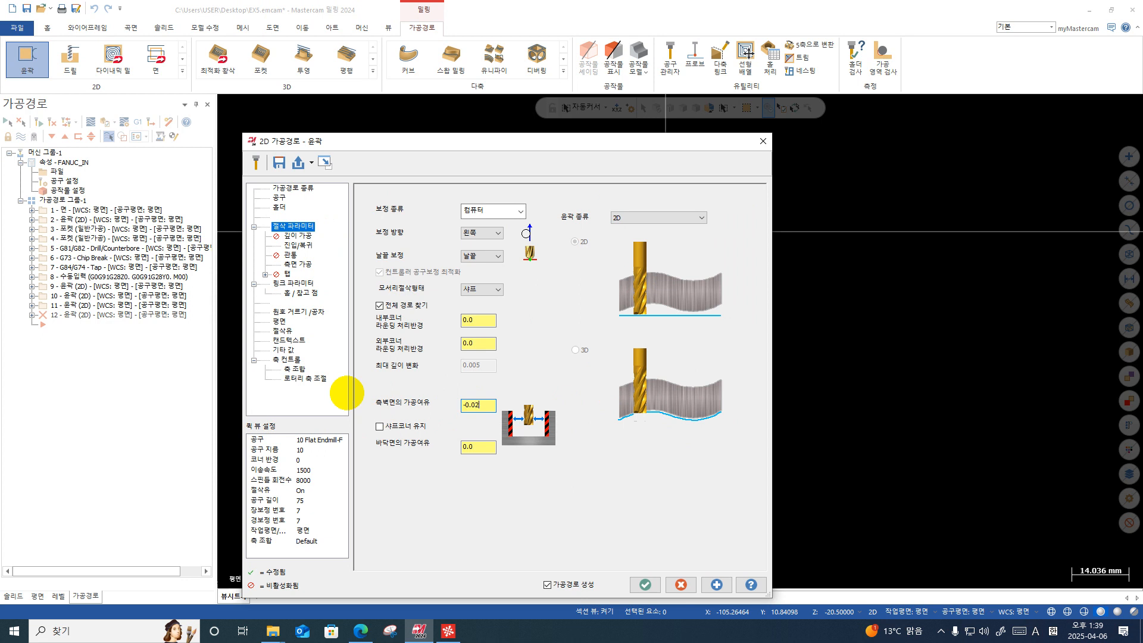
{"action": "type", "text": "-0.0"}
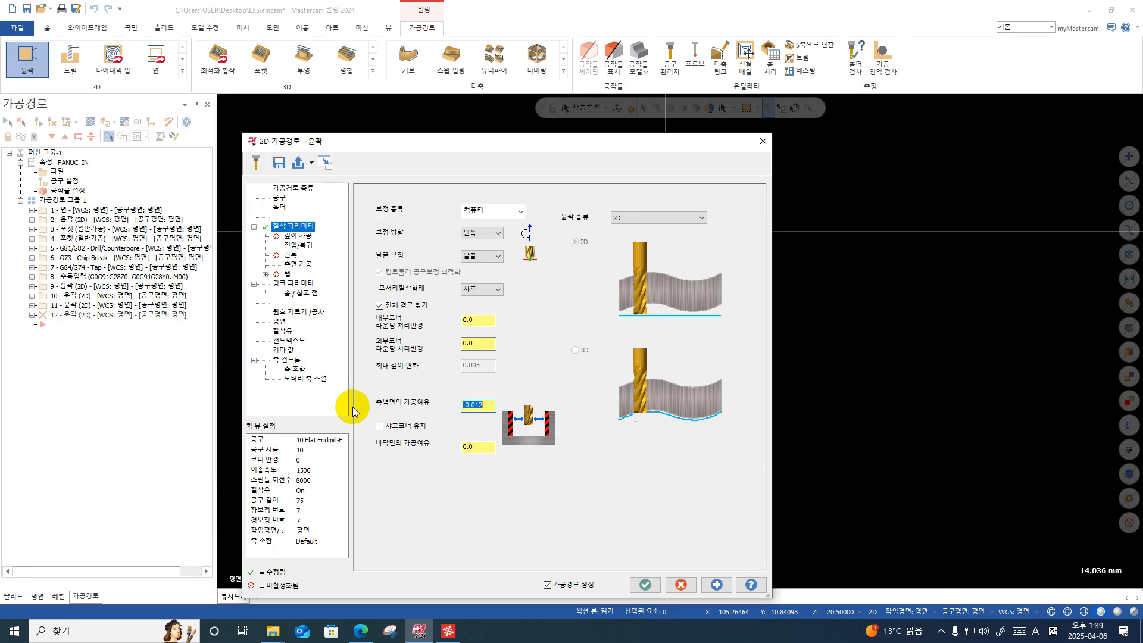
Step: Set the Ø42 bore contour's lead-in arc radius to 4 and copy the lead-in settings to the lead-out
{"action": "left_click", "coordinate": [297, 246]}
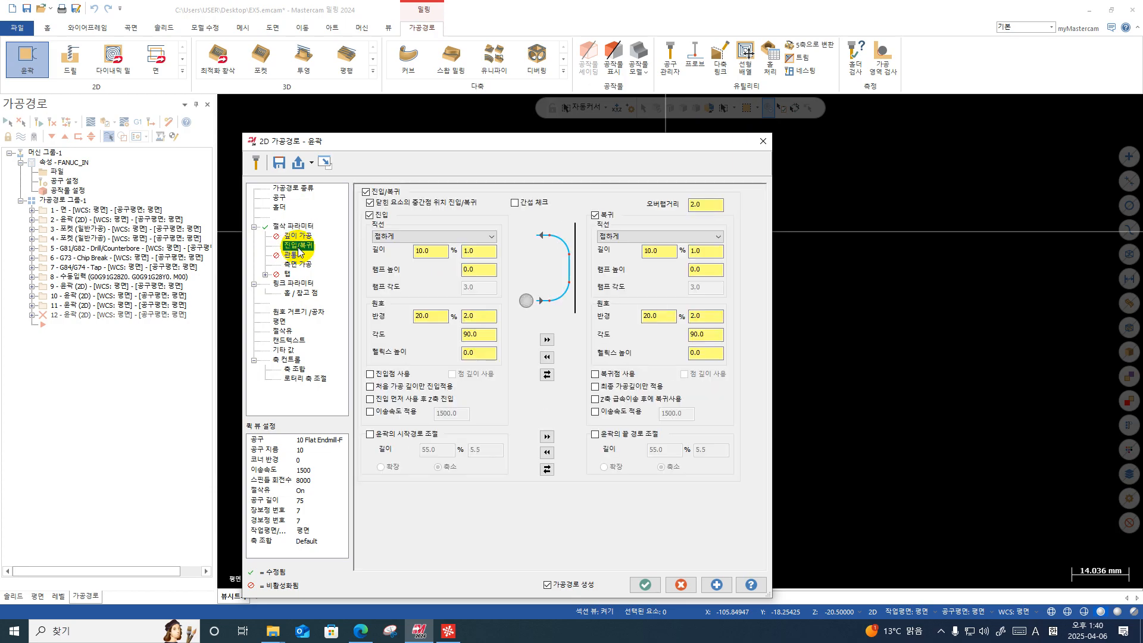
{"action": "left_click_drag", "start_coordinate": [636, 146], "coordinate": [640, 502]}
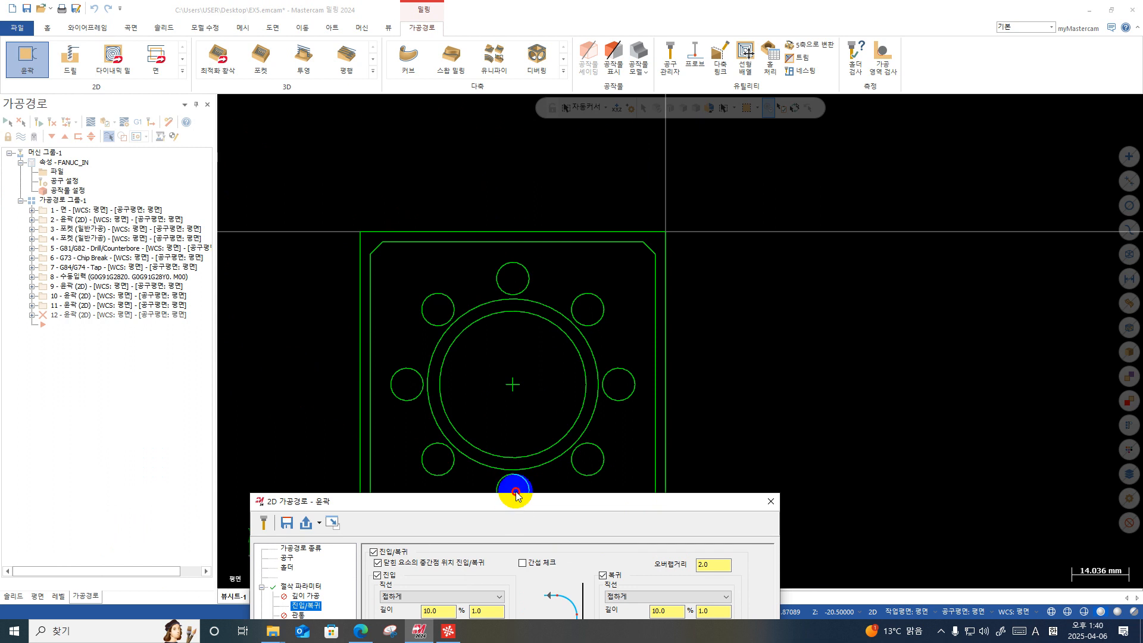
{"action": "left_click_drag", "start_coordinate": [512, 513], "coordinate": [489, 221]}
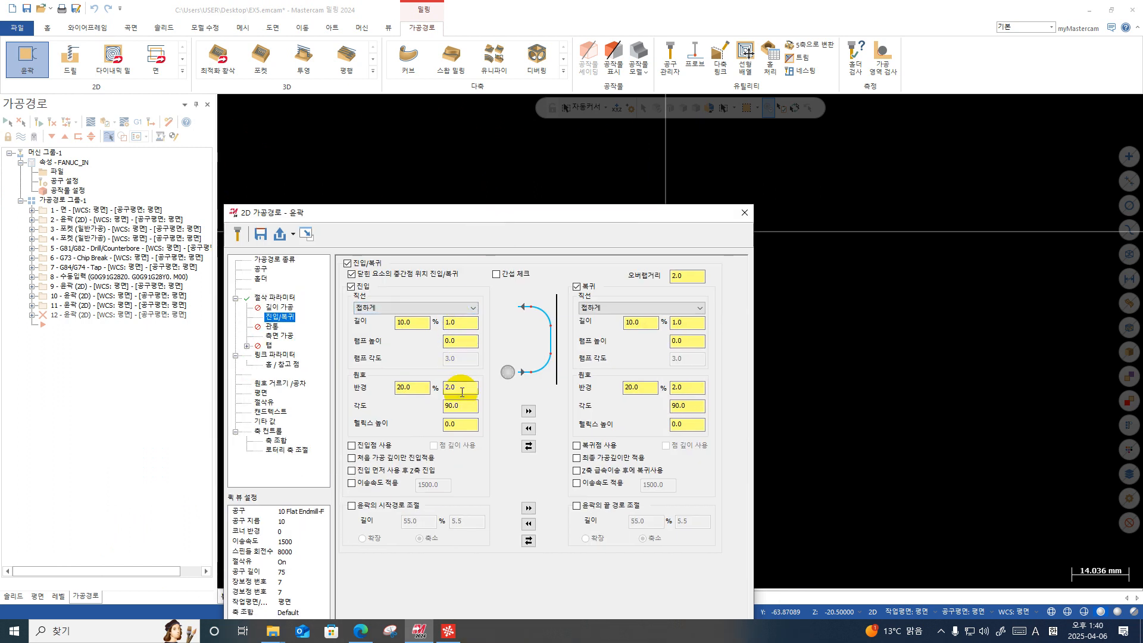
{"action": "double_click", "coordinate": [457, 387]}
{"action": "type", "text": "4"}
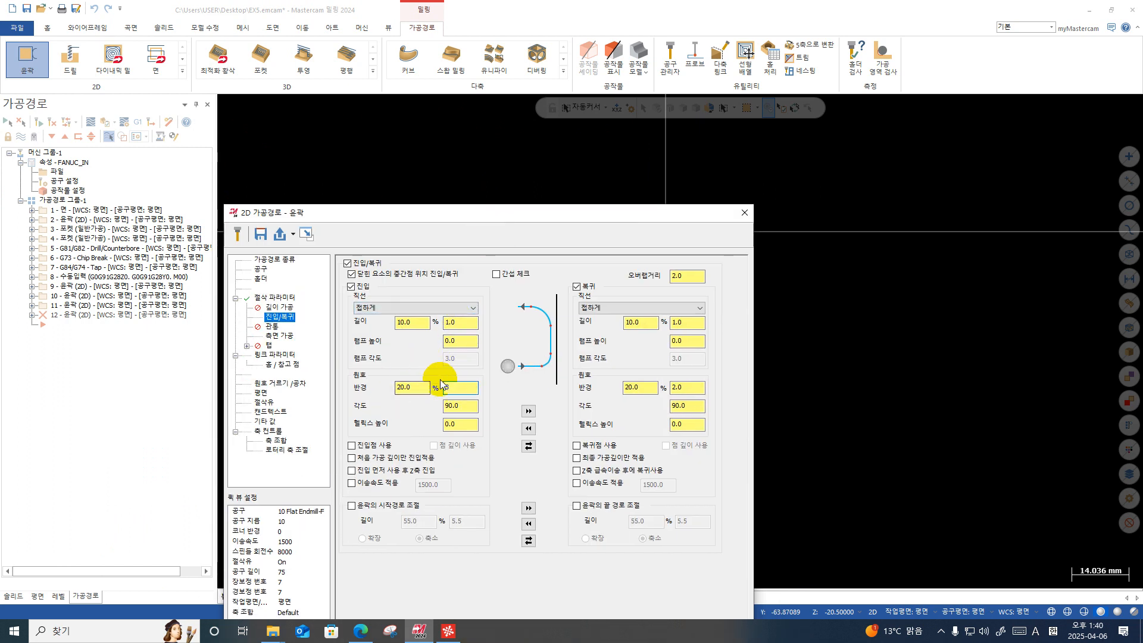
{"action": "left_click", "coordinate": [466, 325]}
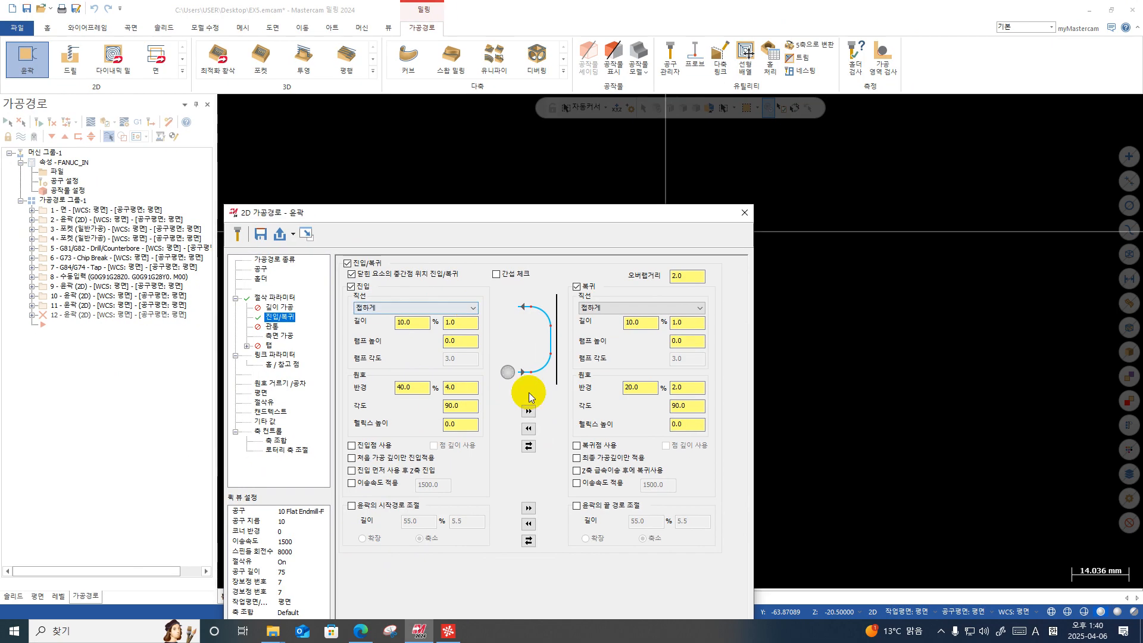
{"action": "left_click", "coordinate": [683, 522]}
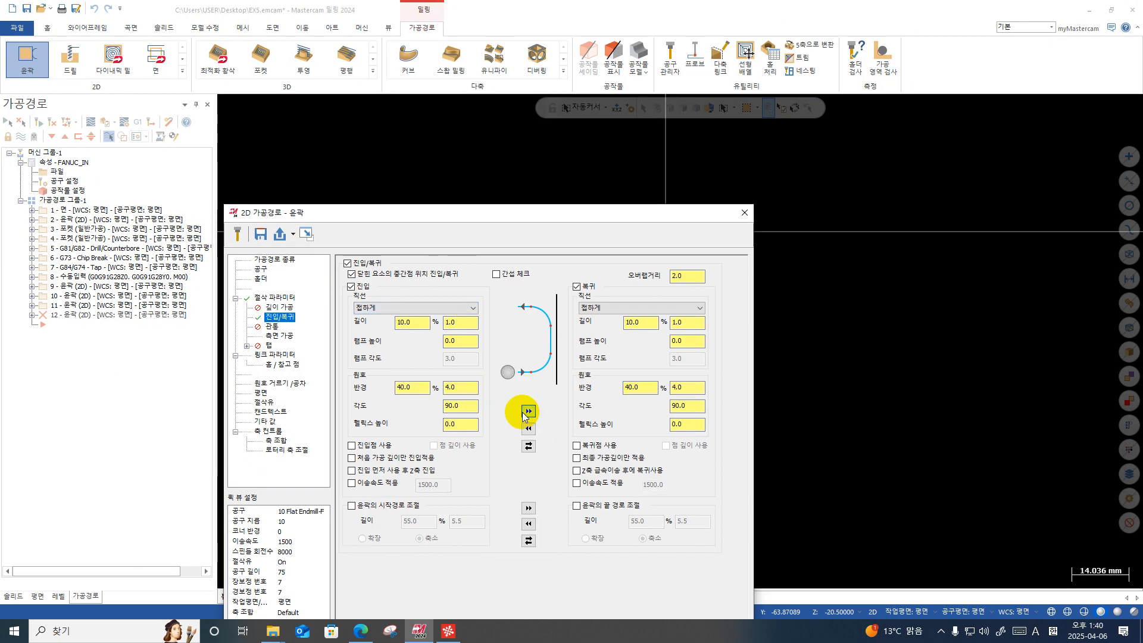
Step: Check the side multi-passes, set top of stock to 0 and depth to -8, and generate the larger circle's contour toolpath
{"action": "left_click", "coordinate": [279, 336]}
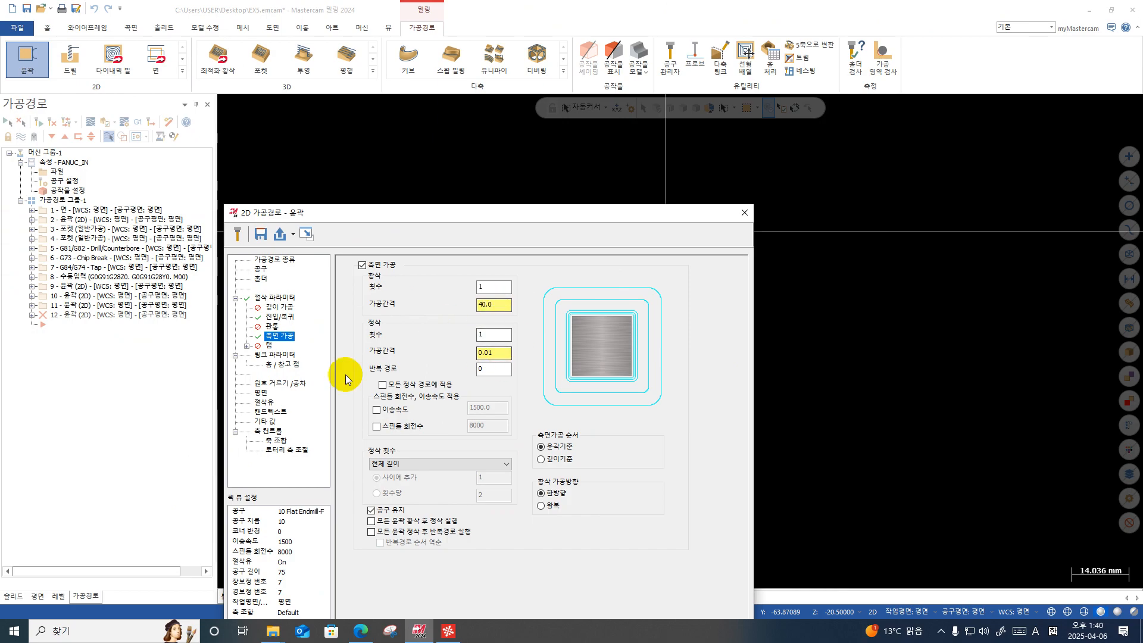
{"action": "left_click", "coordinate": [272, 356]}
{"action": "left_click_drag", "start_coordinate": [560, 462], "coordinate": [459, 464]}
{"action": "type", "text": "0"}
{"action": "left_click_drag", "start_coordinate": [559, 505], "coordinate": [443, 508]}
{"action": "type", "text": "-8"}
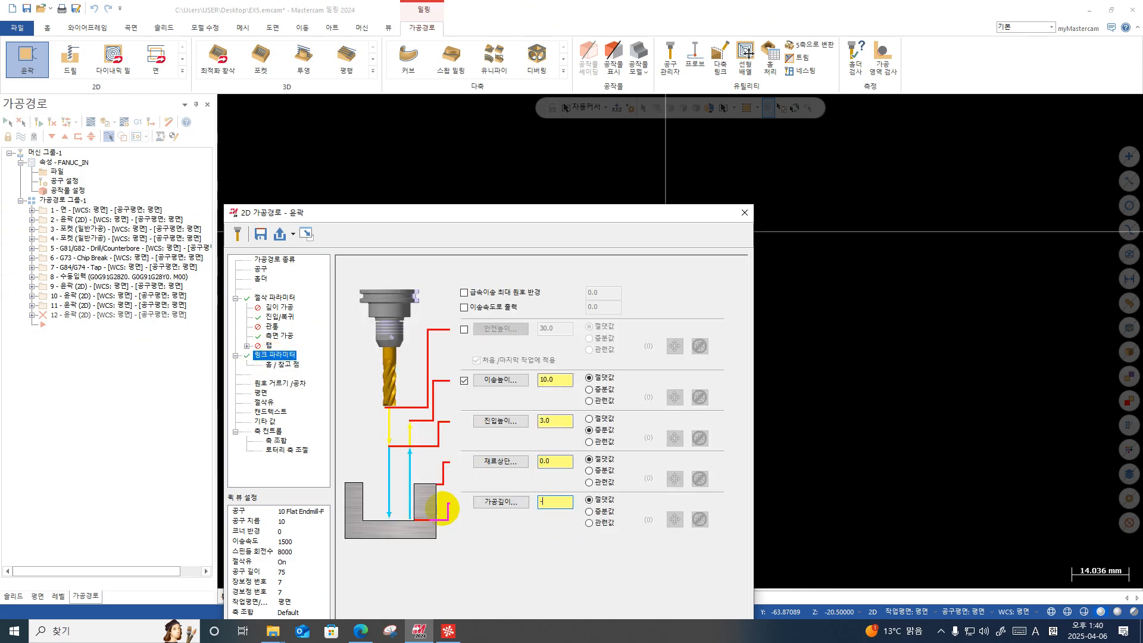
{"action": "key", "text": "Return"}
{"action": "left_click_drag", "start_coordinate": [502, 204], "coordinate": [495, 90]}
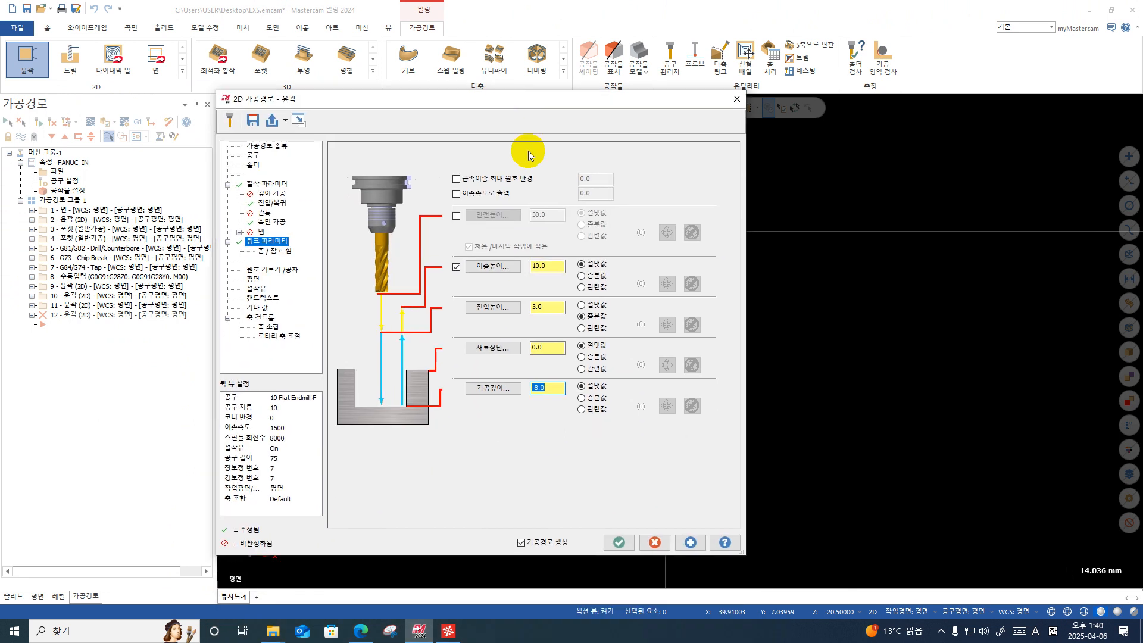
{"action": "left_click", "coordinate": [617, 543]}
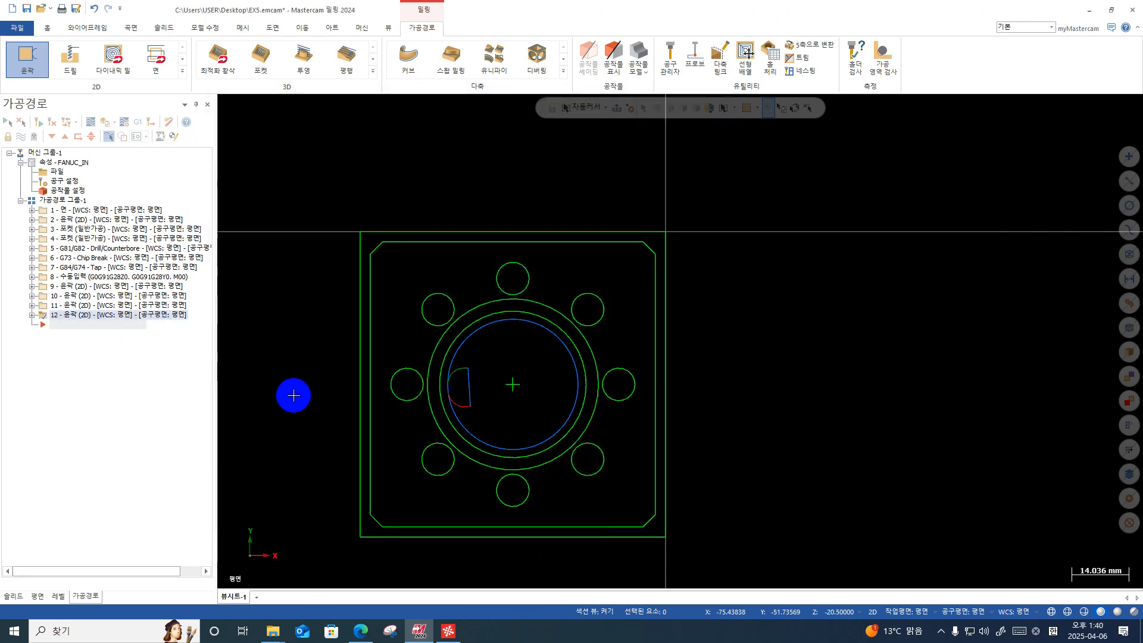
Step: Backplot the larger circle's contour toolpath step by step, examining its lead-in, circular passes and lead-out up close
{"action": "left_click", "coordinate": [90, 122]}
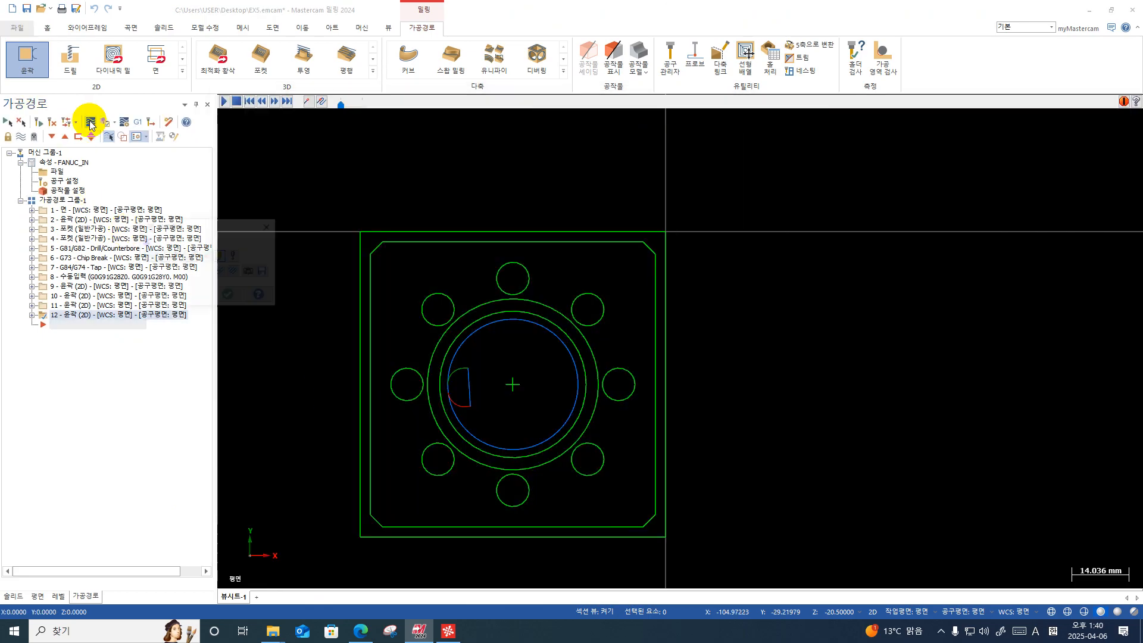
{"action": "scroll", "coordinate": [451, 382], "scroll_direction": "up", "scroll_amount": 2}
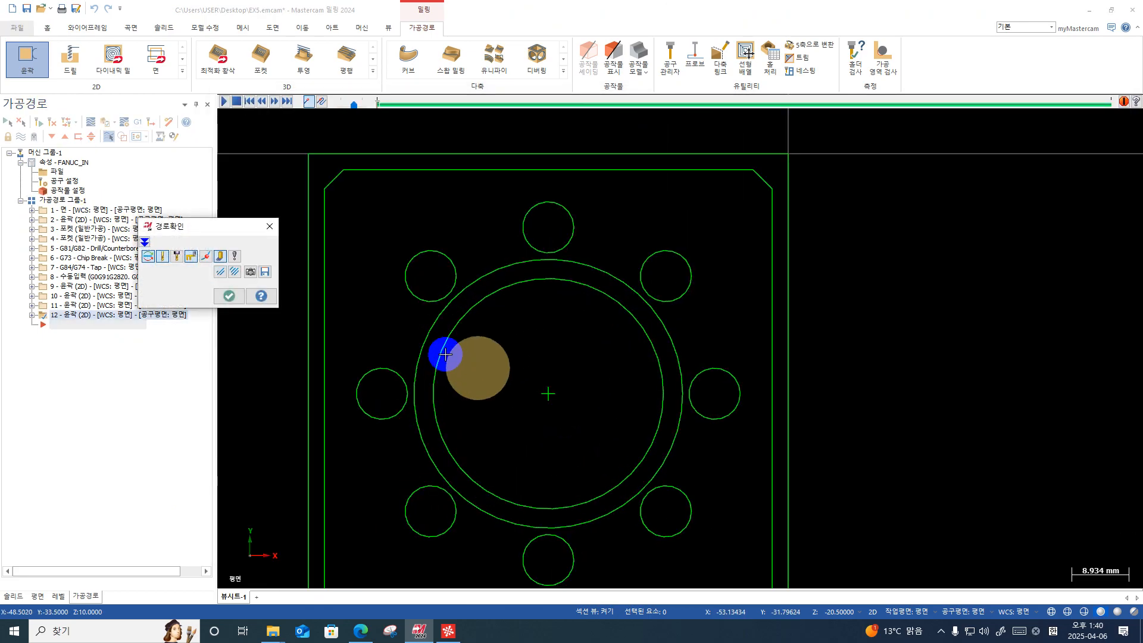
{"action": "key", "text": "s"}
{"action": "key", "text": "s"}
{"action": "key", "text": "s"}
{"action": "key", "text": "s"}
{"action": "key", "text": "s"}
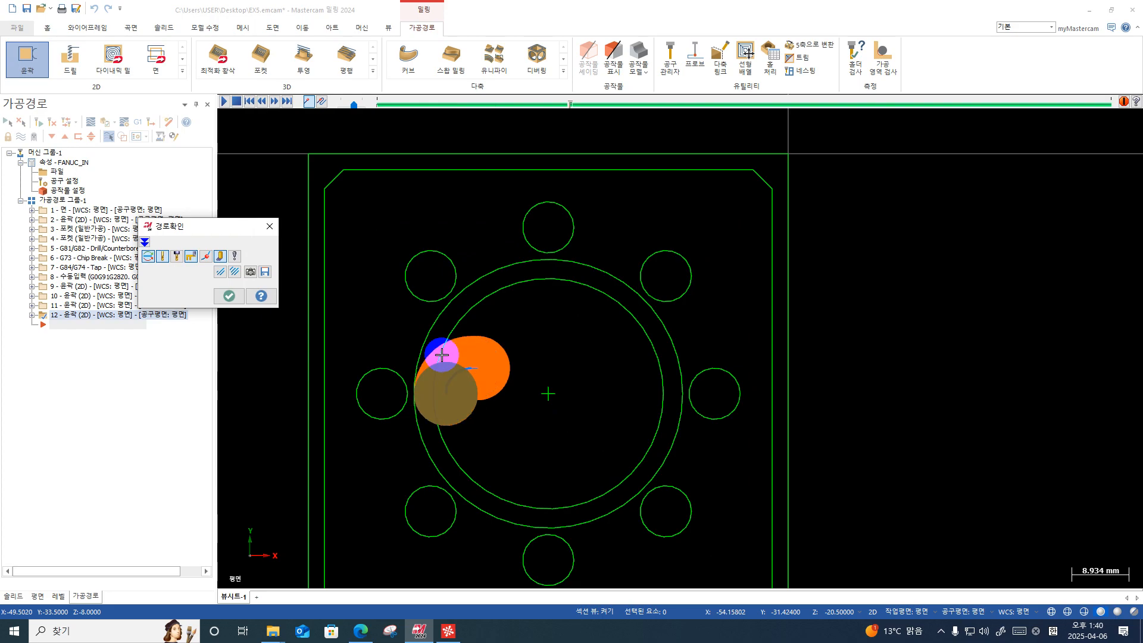
{"action": "key", "text": "s"}
{"action": "key", "text": "s"}
{"action": "key", "text": "s"}
{"action": "key", "text": "s"}
{"action": "key", "text": "s"}
{"action": "key", "text": "s"}
{"action": "key", "text": "s"}
{"action": "key", "text": "s"}
{"action": "key", "text": "s"}
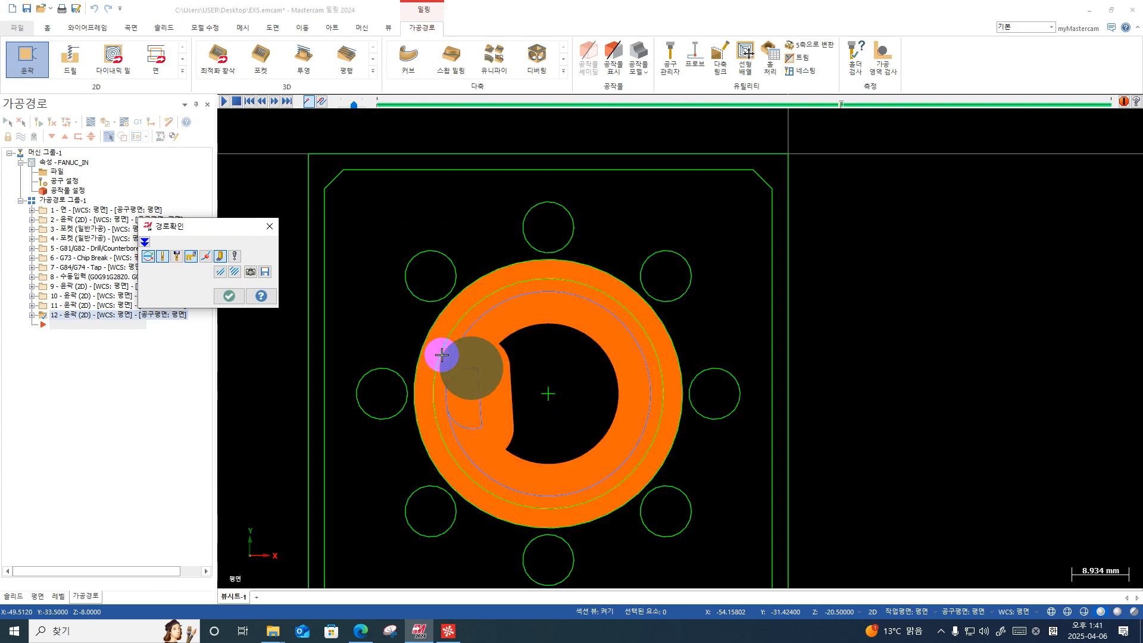
Step: Step the backplot through the remaining lead-out and retract moves of the Ø42 counterbore contour, then close it
{"action": "key", "text": "s"}
{"action": "key", "text": "s"}
{"action": "key", "text": "s"}
{"action": "key", "text": "s"}
{"action": "key", "text": "s"}
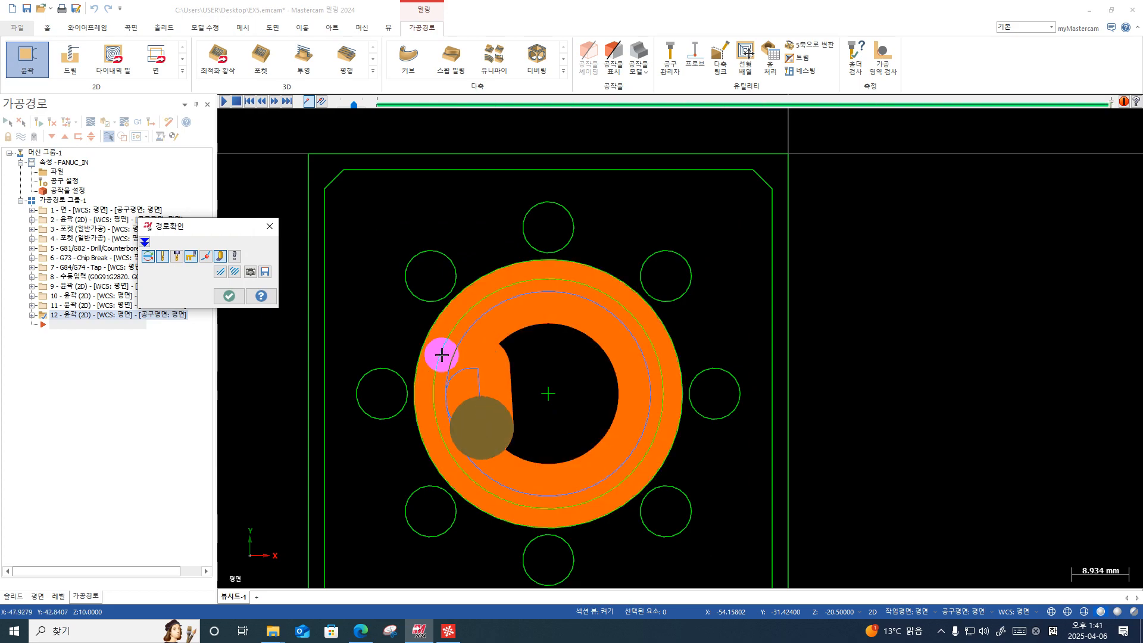
{"action": "scroll", "coordinate": [421, 381], "scroll_direction": "down", "scroll_amount": 1}
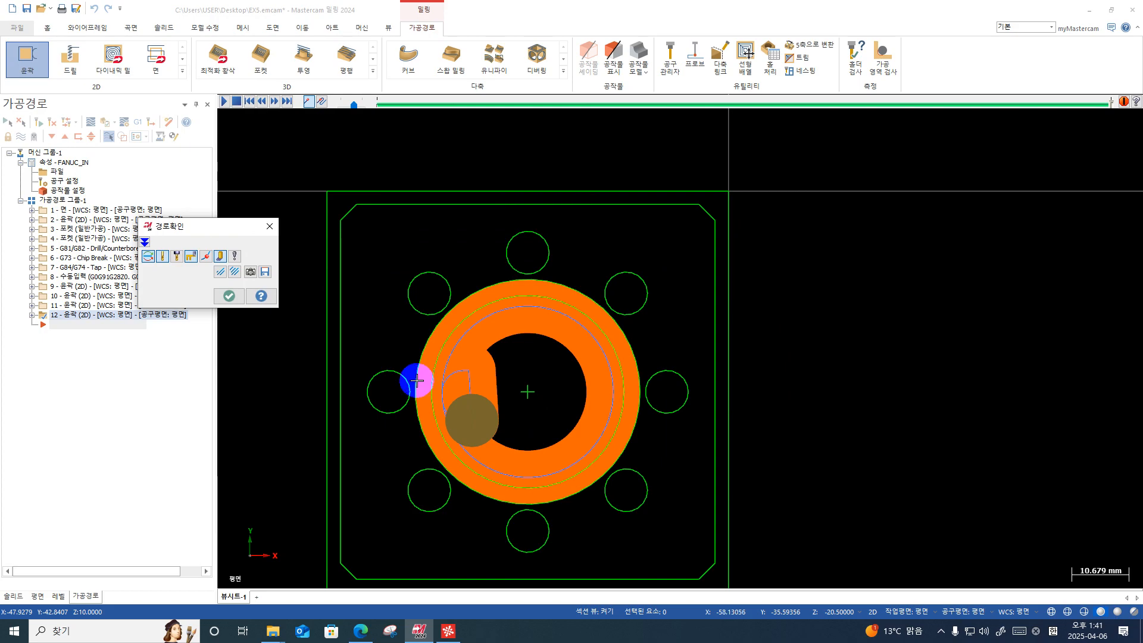
{"action": "key", "text": "Escape"}
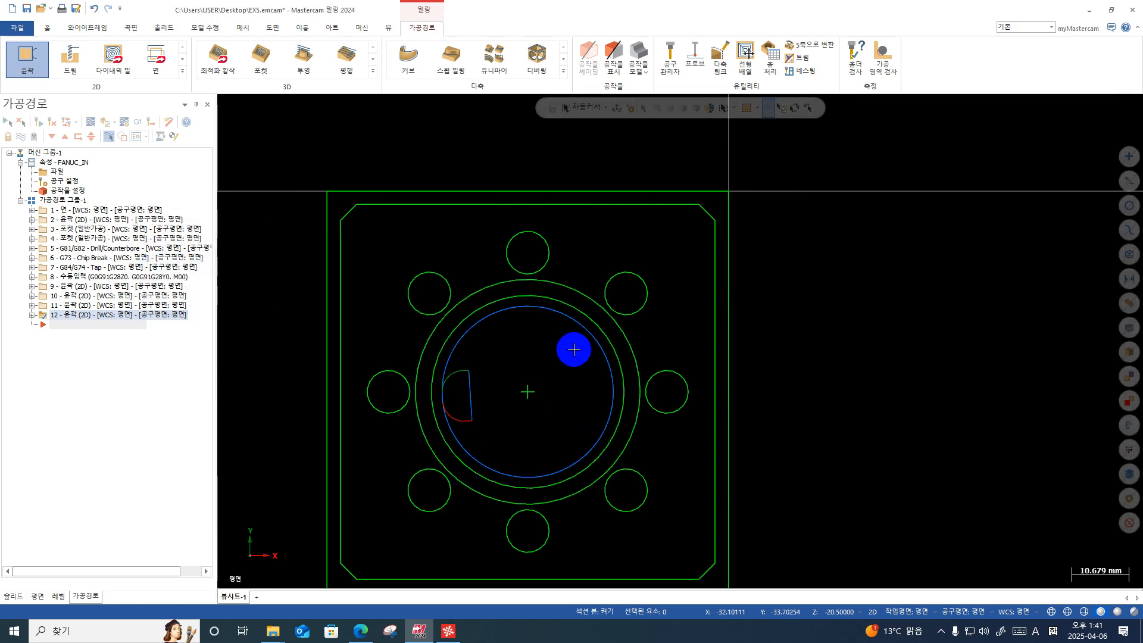
{"action": "scroll", "coordinate": [574, 327], "scroll_direction": "down", "scroll_amount": 1}
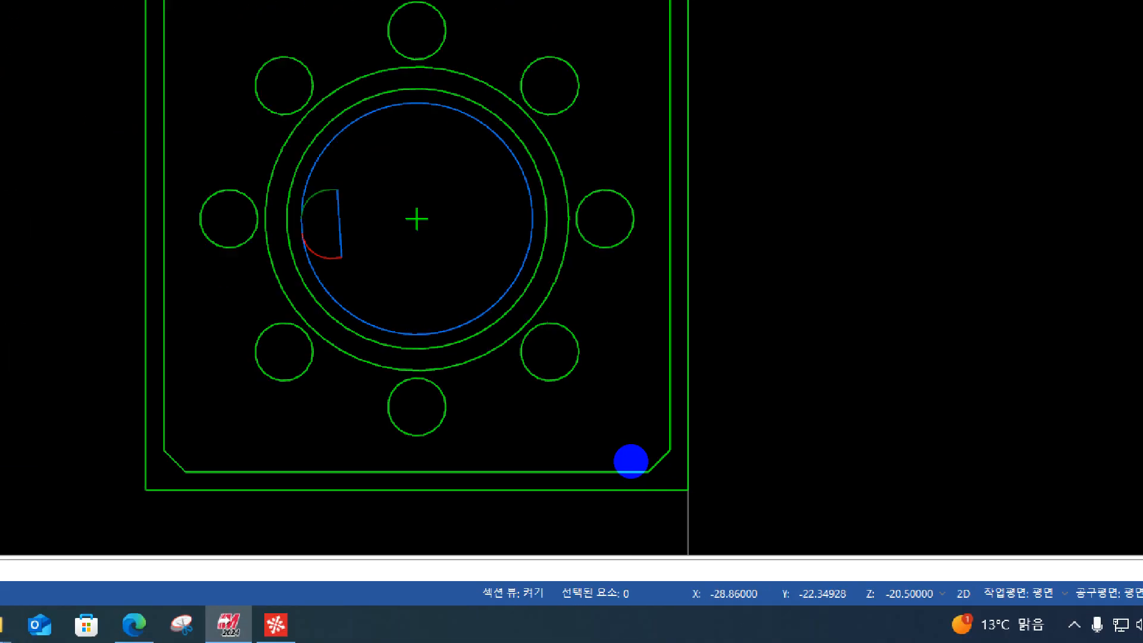
{"action": "mouse_move", "coordinate": [672, 254]}
{"action": "left_mouse_down"}
{"action": "mouse_move", "coordinate": [679, 529]}
{"action": "mouse_move", "coordinate": [276, 555]}
{"action": "mouse_move", "coordinate": [208, 186]}
{"action": "mouse_move", "coordinate": [673, 202]}
{"action": "mouse_move", "coordinate": [753, 389]}
{"action": "left_mouse_up"}
{"action": "left_click_drag", "start_coordinate": [571, 355], "coordinate": [591, 329]}
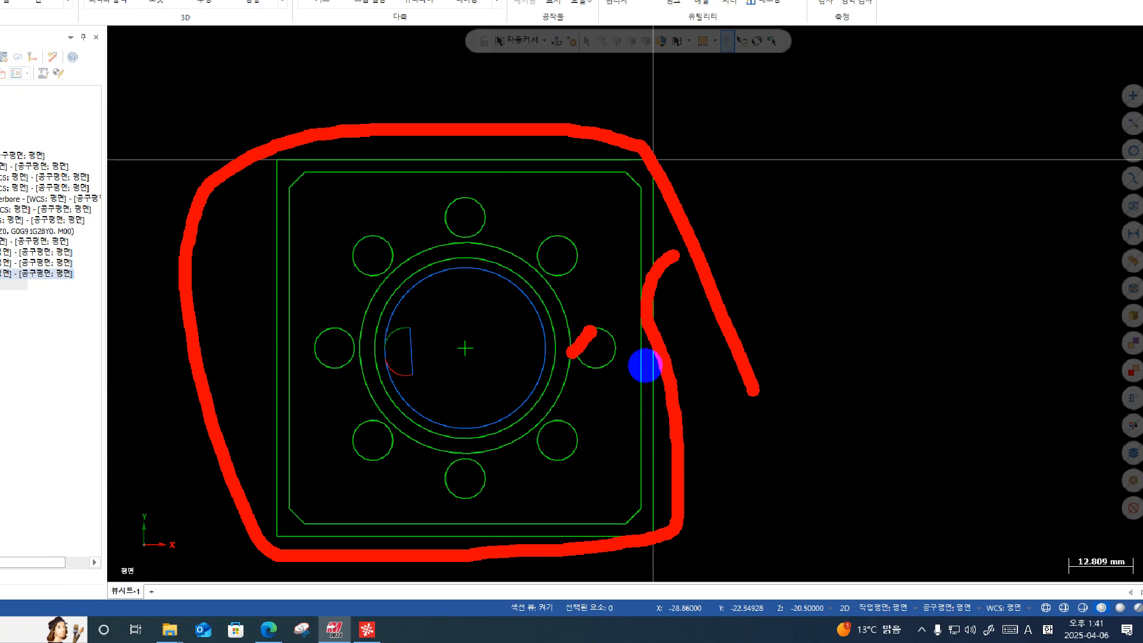
{"action": "mouse_move", "coordinate": [644, 172]}
{"action": "left_mouse_down"}
{"action": "mouse_move", "coordinate": [689, 470]}
{"action": "mouse_move", "coordinate": [608, 557]}
{"action": "left_mouse_up"}
{"action": "mouse_move", "coordinate": [475, 379]}
{"action": "left_mouse_down"}
{"action": "mouse_move", "coordinate": [544, 365]}
{"action": "mouse_move", "coordinate": [540, 383]}
{"action": "left_mouse_up"}
{"action": "left_click_drag", "start_coordinate": [475, 323], "coordinate": [504, 297]}
{"action": "mouse_move", "coordinate": [487, 285]}
{"action": "left_mouse_down"}
{"action": "mouse_move", "coordinate": [512, 277]}
{"action": "mouse_move", "coordinate": [510, 325]}
{"action": "left_mouse_up"}
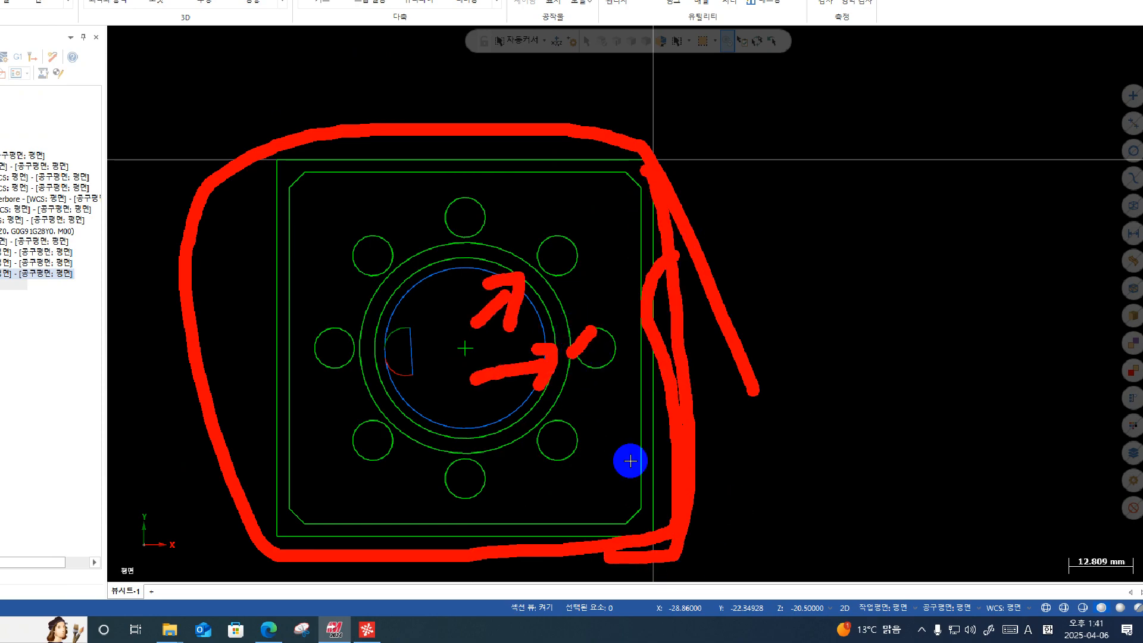
{"action": "key", "text": "Escape"}
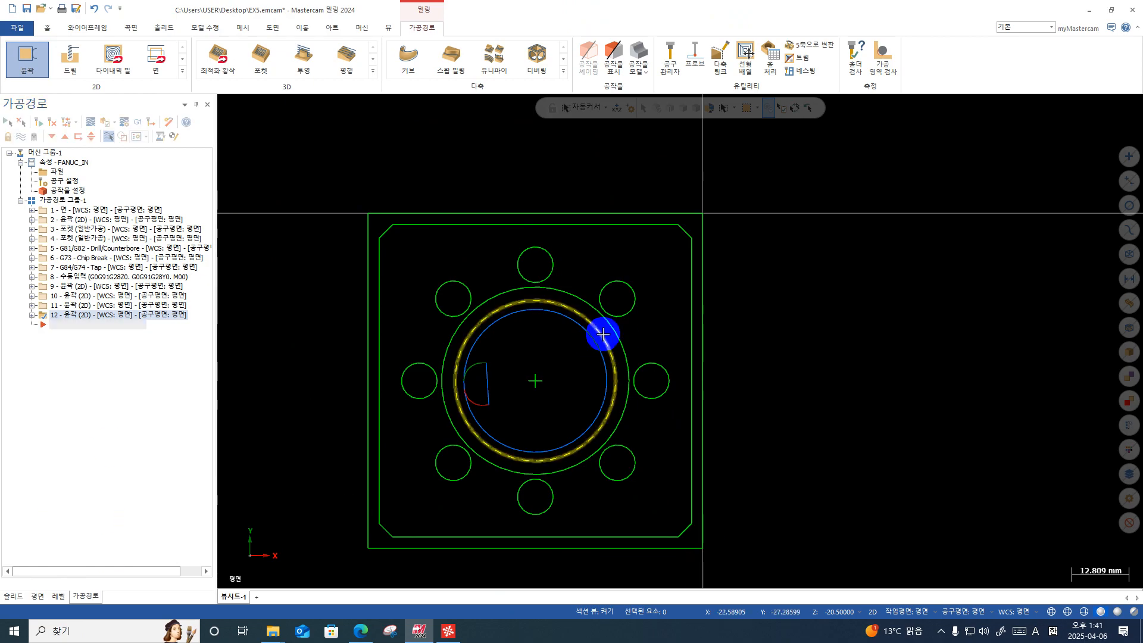
Step: Start a new contour toolpath chaining the outer profile with chamfered corners and the Ø42 counterbore circle
{"action": "left_click", "coordinate": [27, 56]}
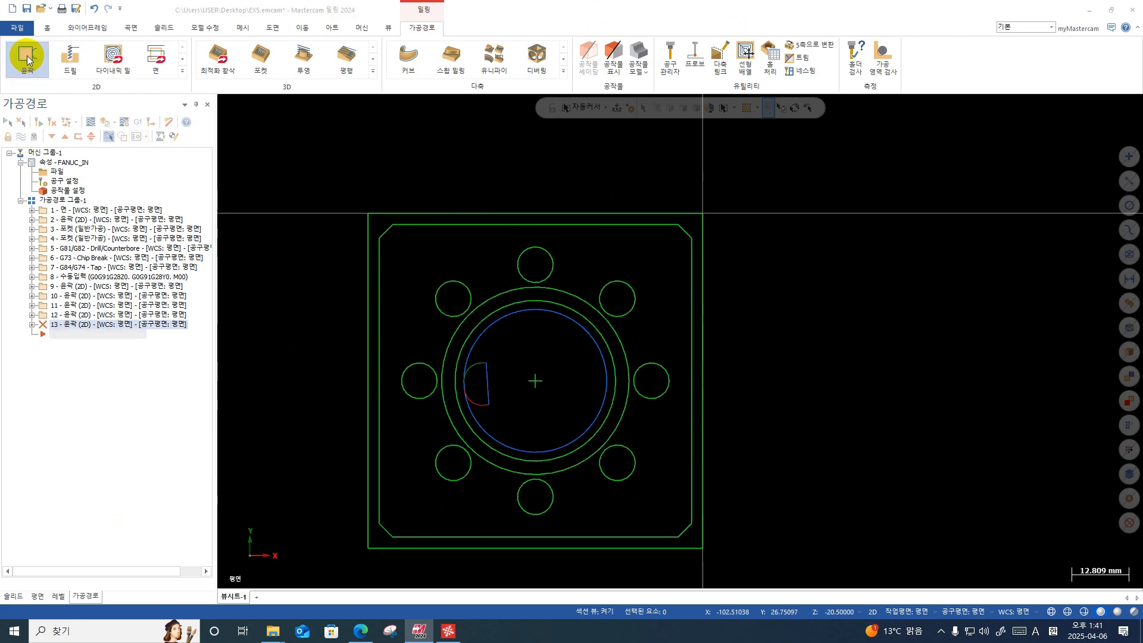
{"action": "left_click", "coordinate": [70, 142]}
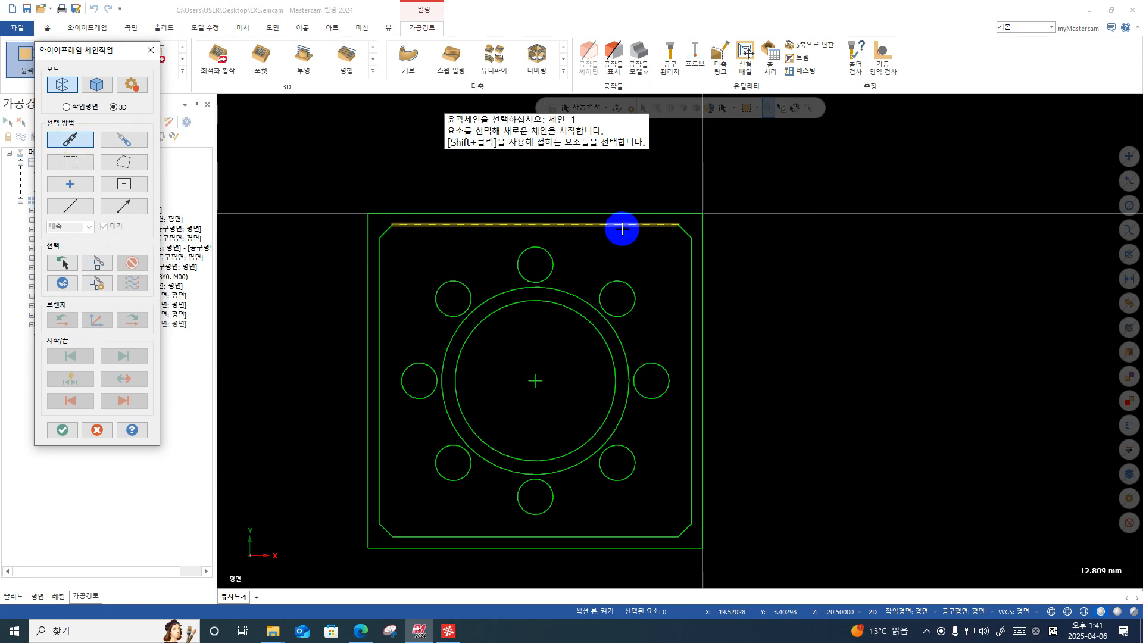
{"action": "left_click", "coordinate": [692, 262]}
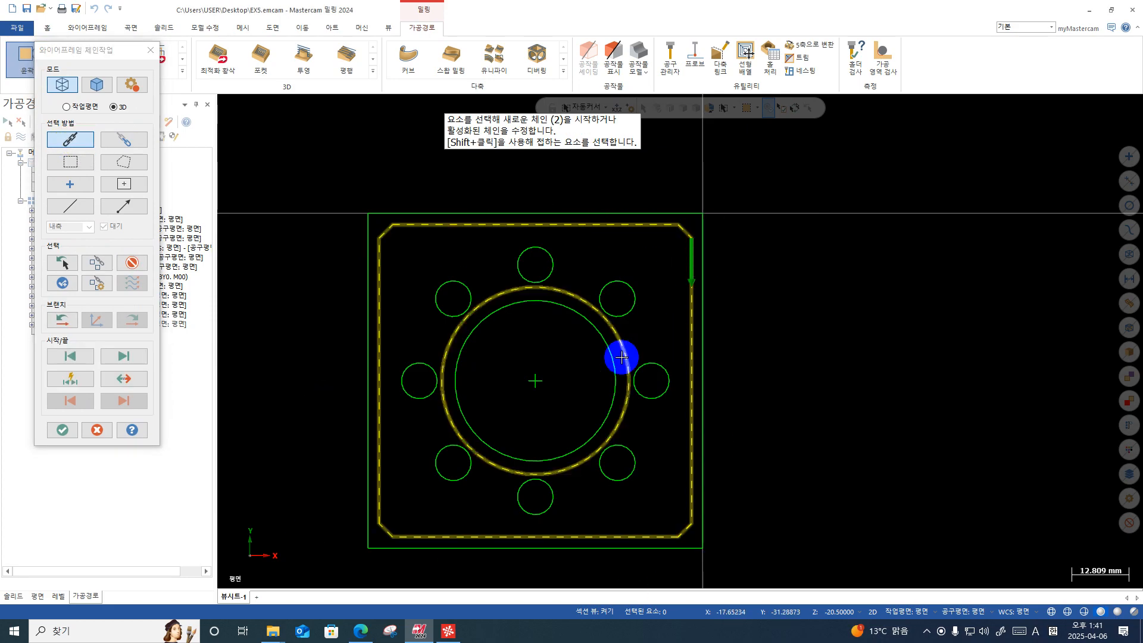
{"action": "left_click", "coordinate": [628, 394]}
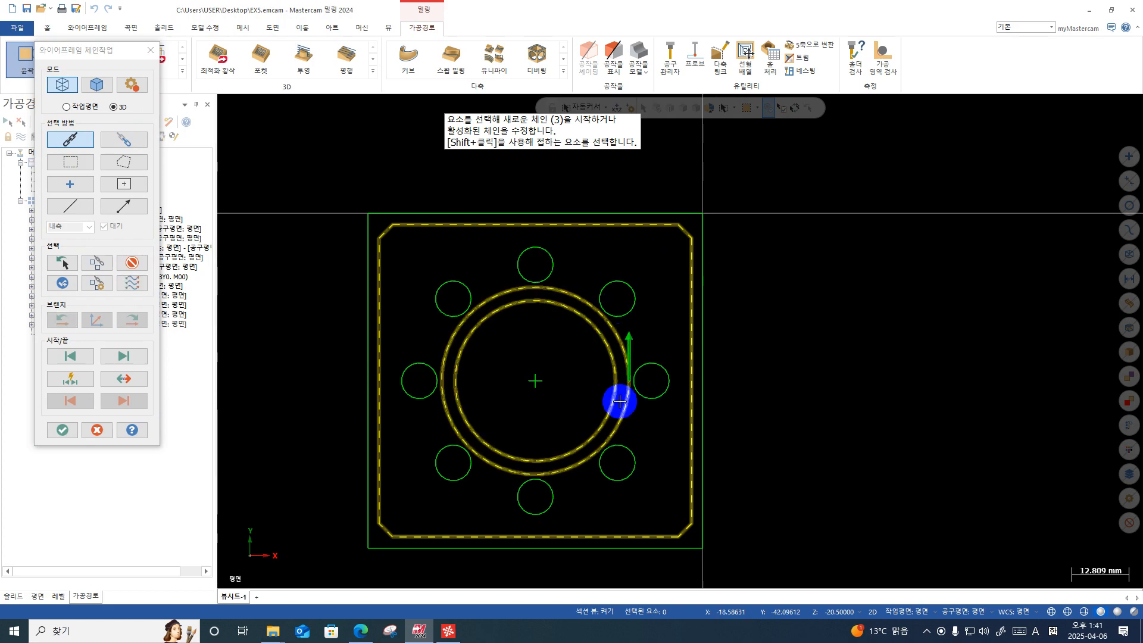
{"action": "left_click", "coordinate": [61, 430]}
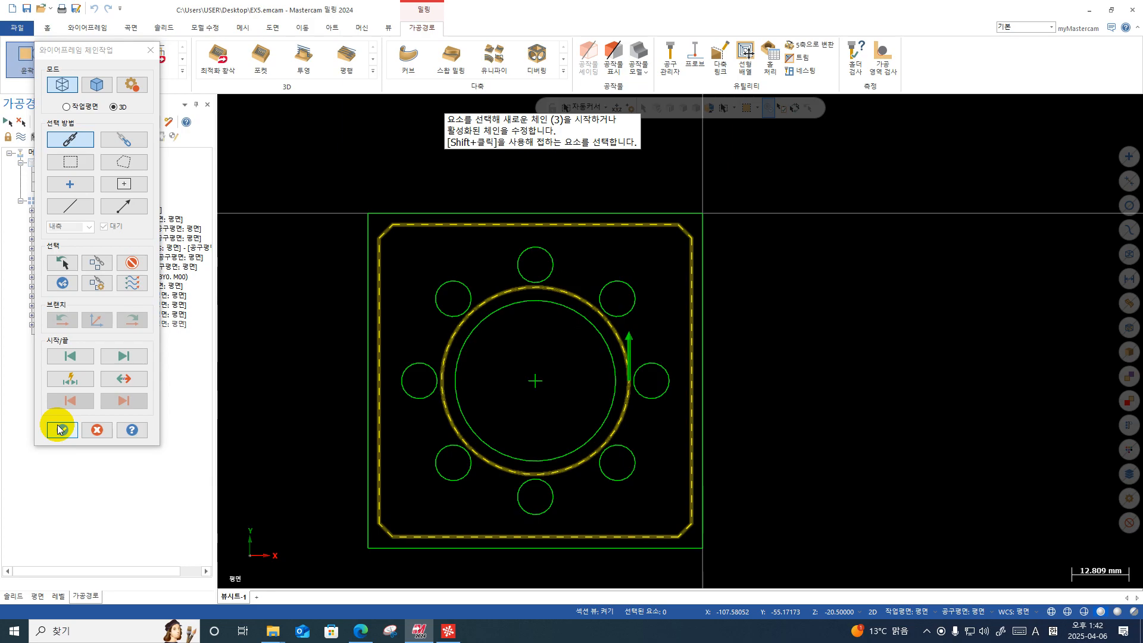
{"action": "left_click", "coordinate": [61, 429]}
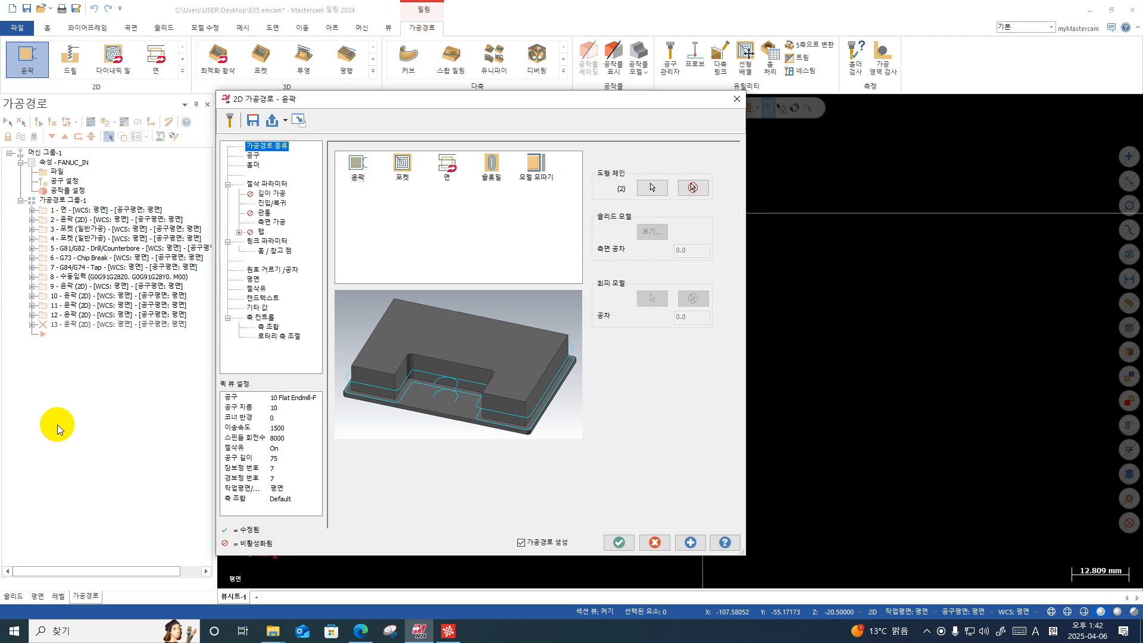
Step: Create a chamfer mill with outer diameter 6, shank diameter 6 and tip diameter 0.2 for the new contour
{"action": "left_click", "coordinate": [254, 156]}
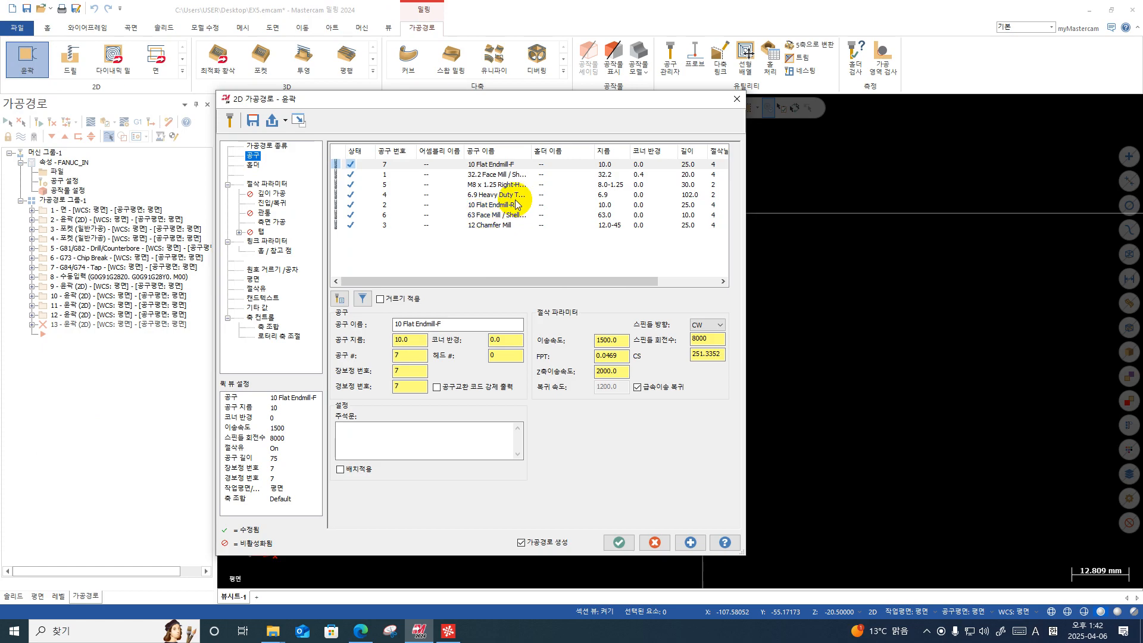
{"action": "right_click", "coordinate": [438, 248]}
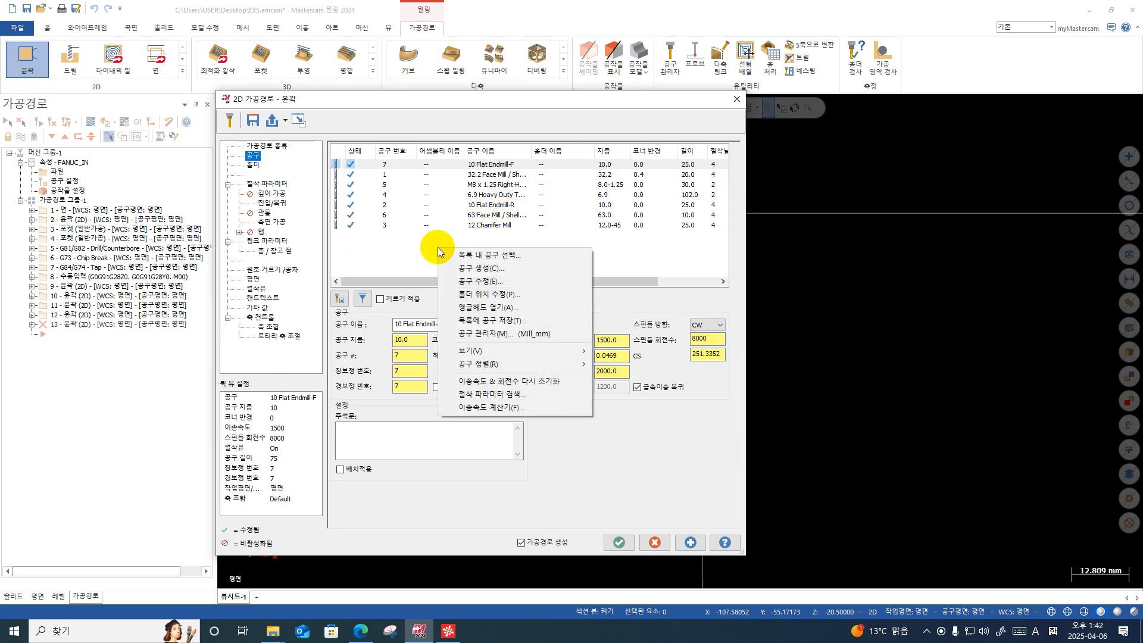
{"action": "left_click", "coordinate": [473, 269]}
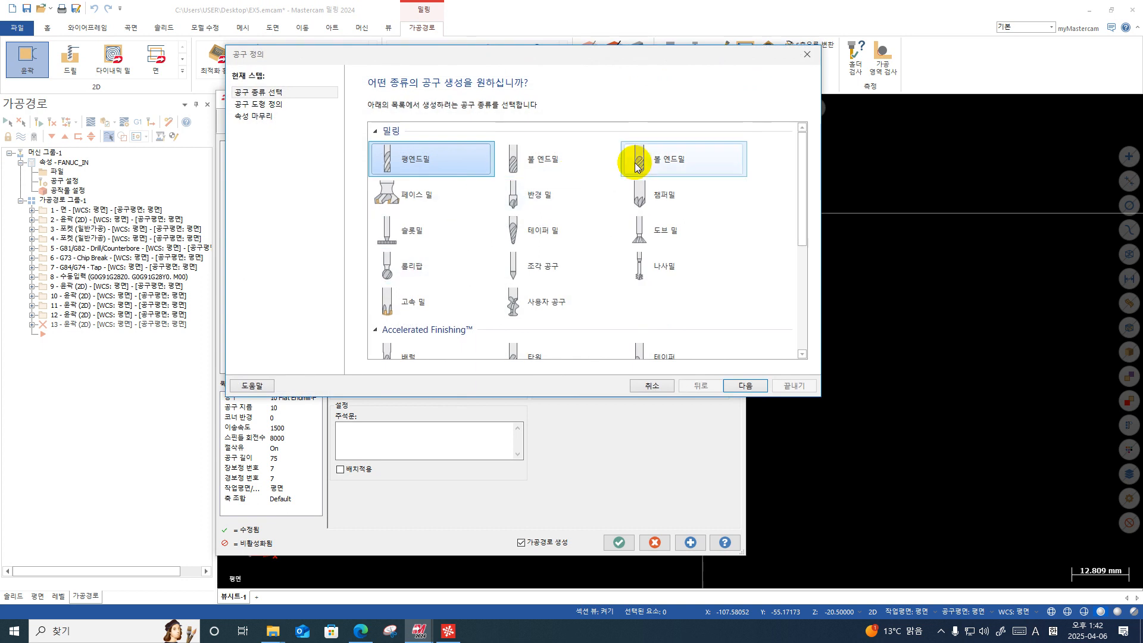
{"action": "left_click", "coordinate": [643, 205]}
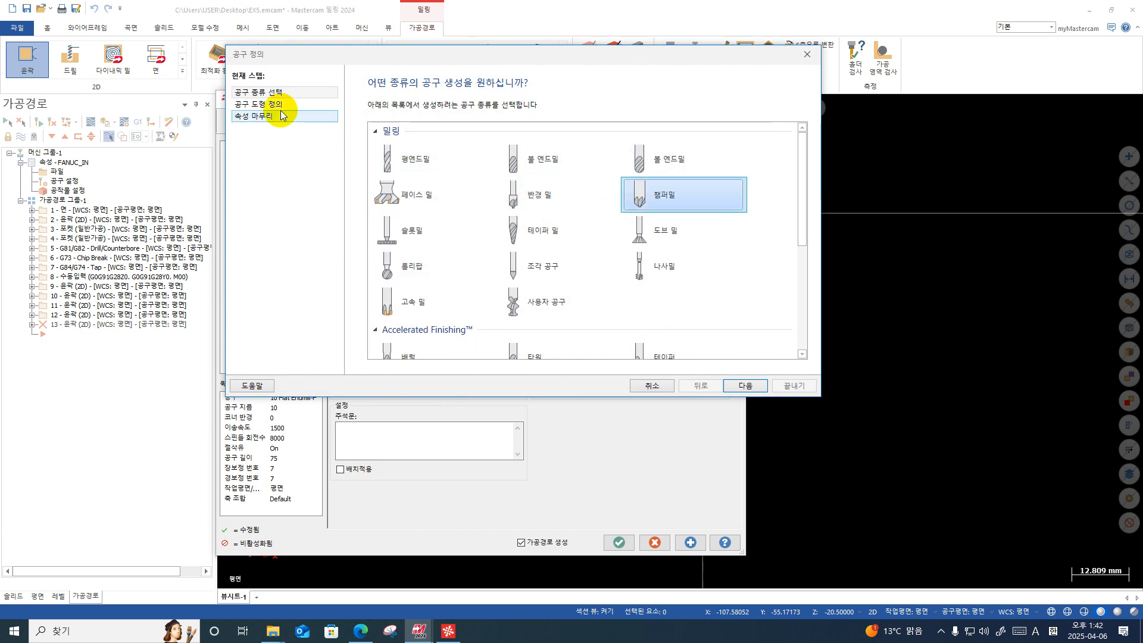
{"action": "left_click", "coordinate": [279, 107]}
{"action": "type", "text": "6"}
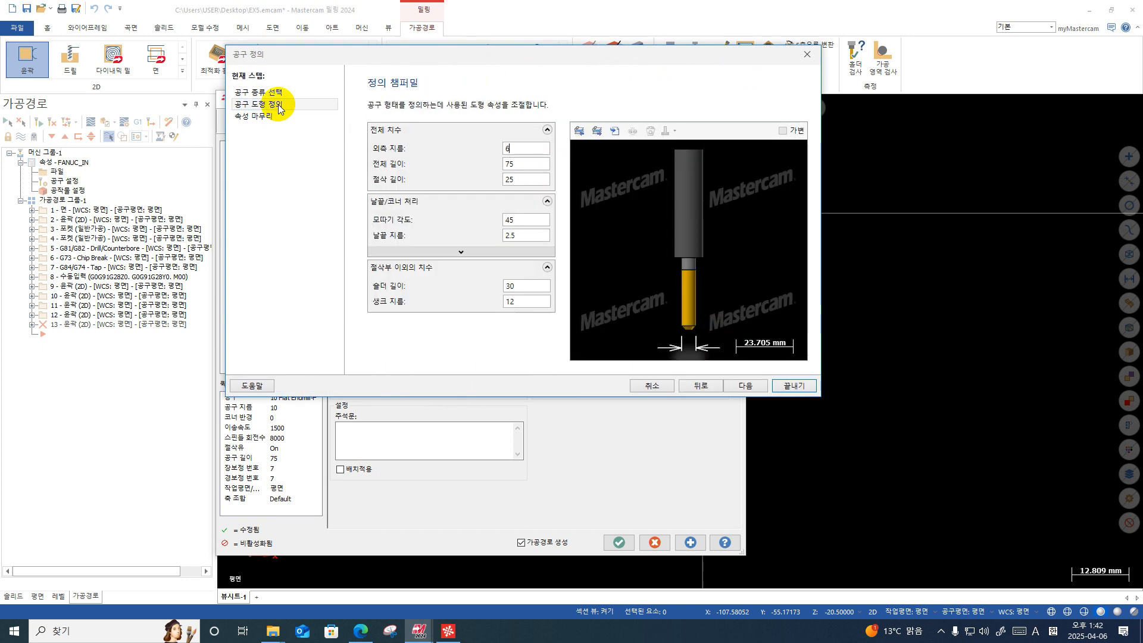
{"action": "left_click", "coordinate": [533, 301]}
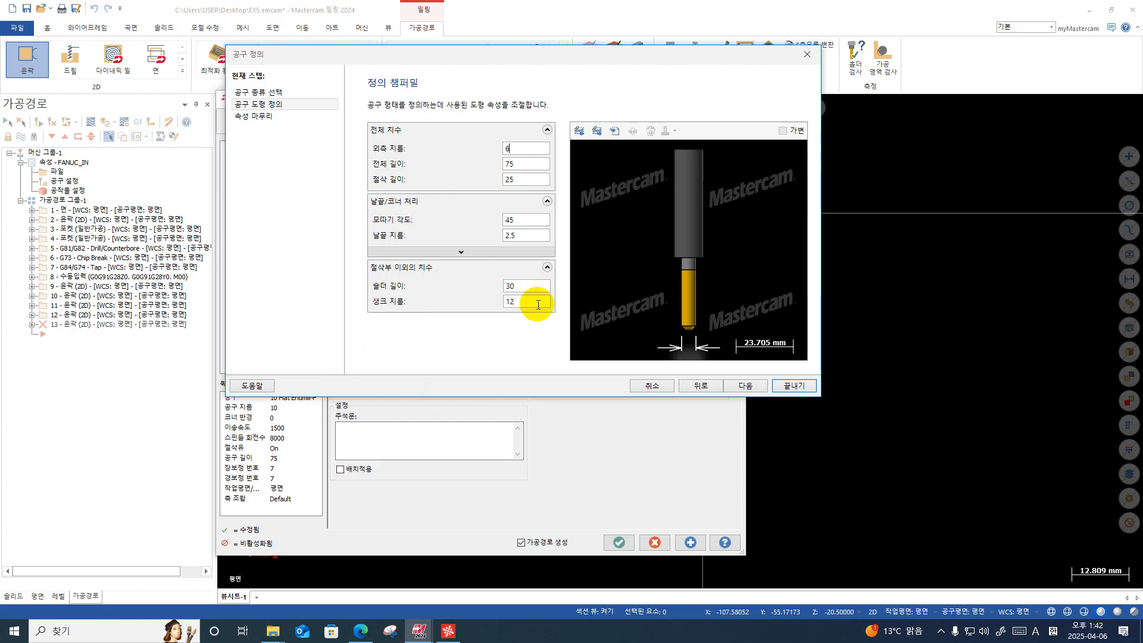
{"action": "key", "text": "BackSpace"}
{"action": "type", "text": "6"}
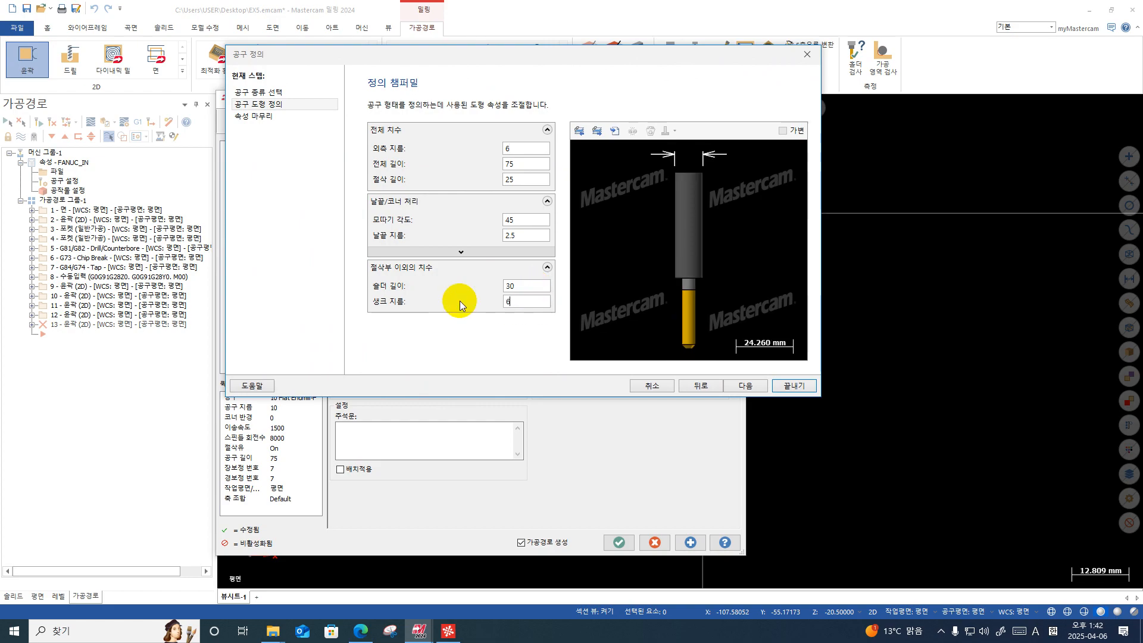
{"action": "left_click", "coordinate": [516, 239]}
{"action": "left_click_drag", "start_coordinate": [517, 240], "coordinate": [485, 236]}
{"action": "type", "text": "0.2"}
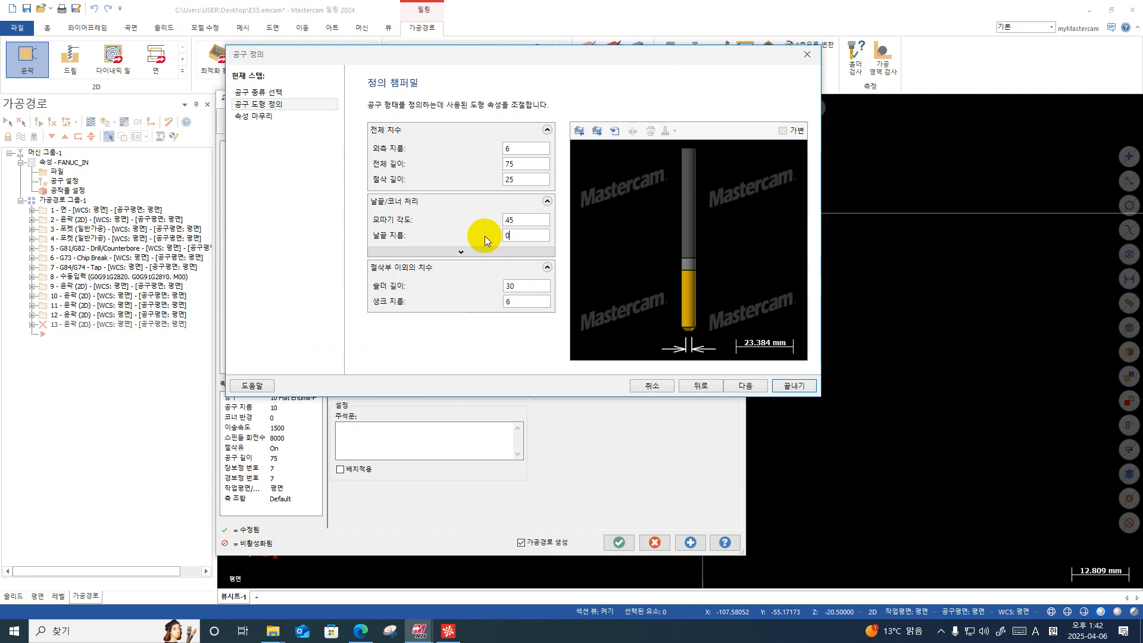
Step: Set the chamfer mill's feed rate to 1500, spindle speed to 10000 and plunge rate to 2000, and finish the tool definition
{"action": "left_click", "coordinate": [246, 117]}
{"action": "double_click", "coordinate": [551, 256]}
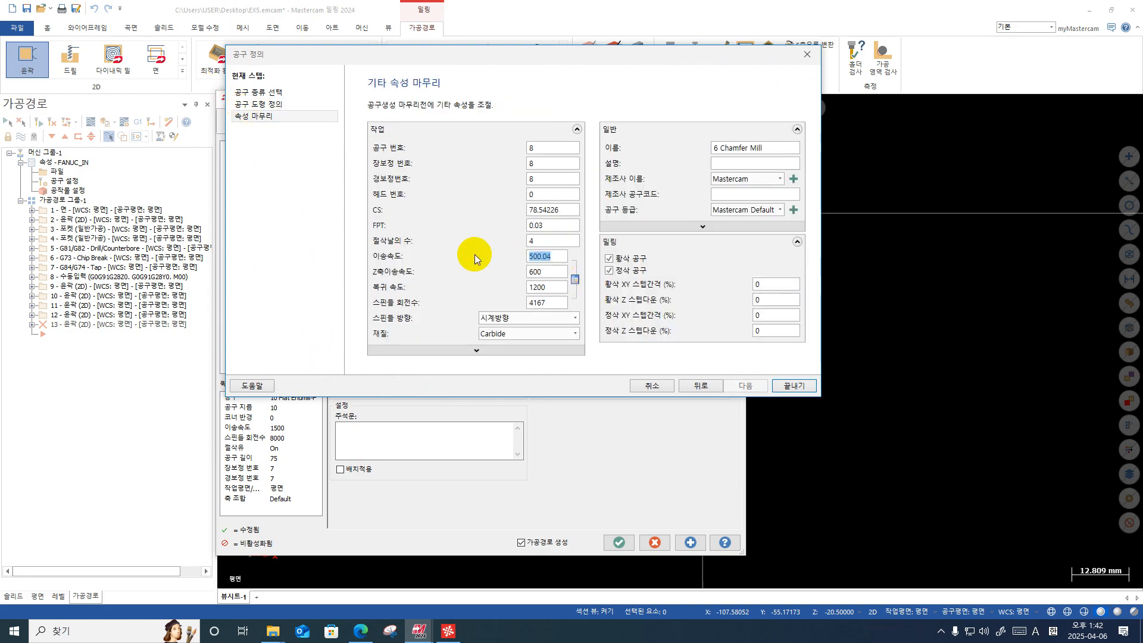
{"action": "type", "text": "1500"}
{"action": "key", "text": "Tab"}
{"action": "key", "text": "Tab"}
{"action": "key", "text": "Tab"}
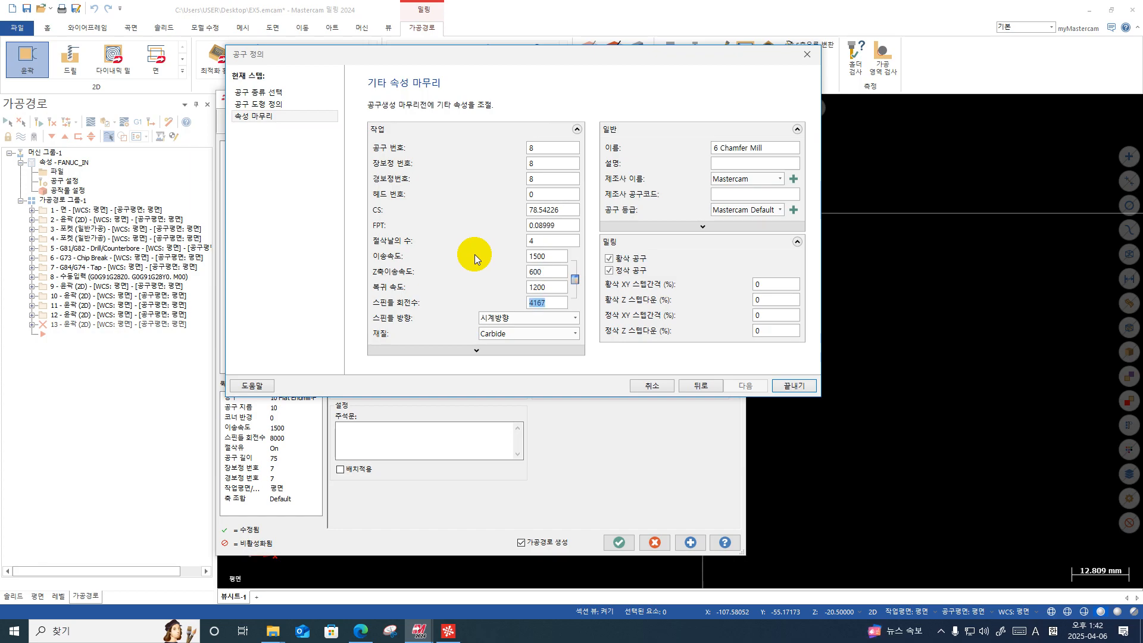
{"action": "type", "text": "10000"}
{"action": "key", "text": "Tab"}
{"action": "left_click_drag", "start_coordinate": [541, 272], "coordinate": [484, 272]}
{"action": "type", "text": "2000"}
{"action": "left_click", "coordinate": [795, 390]}
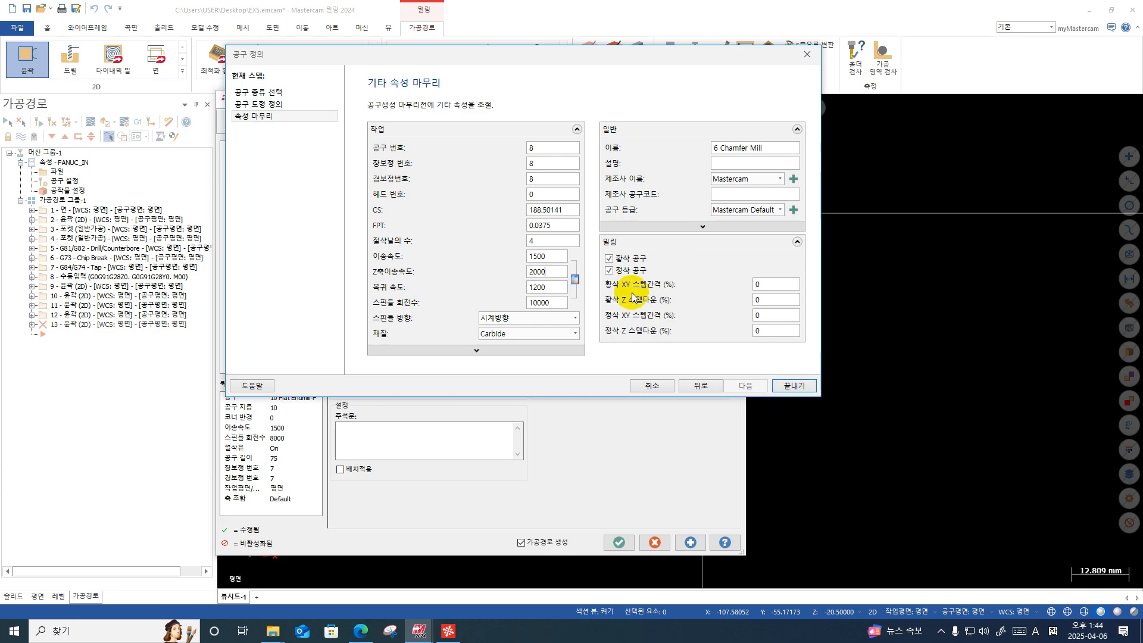
{"action": "left_click", "coordinate": [794, 386]}
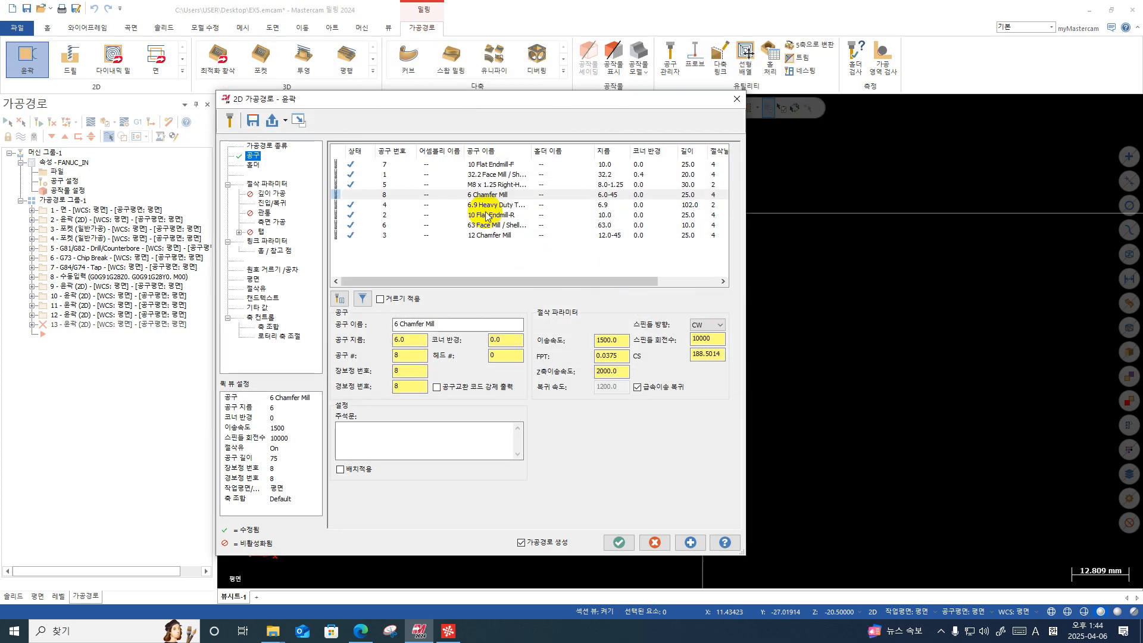
Step: Change the contour type to 2D chamfer with a chamfer width of 0.3 and set the wall stock allowance to 0
{"action": "left_click", "coordinate": [275, 185]}
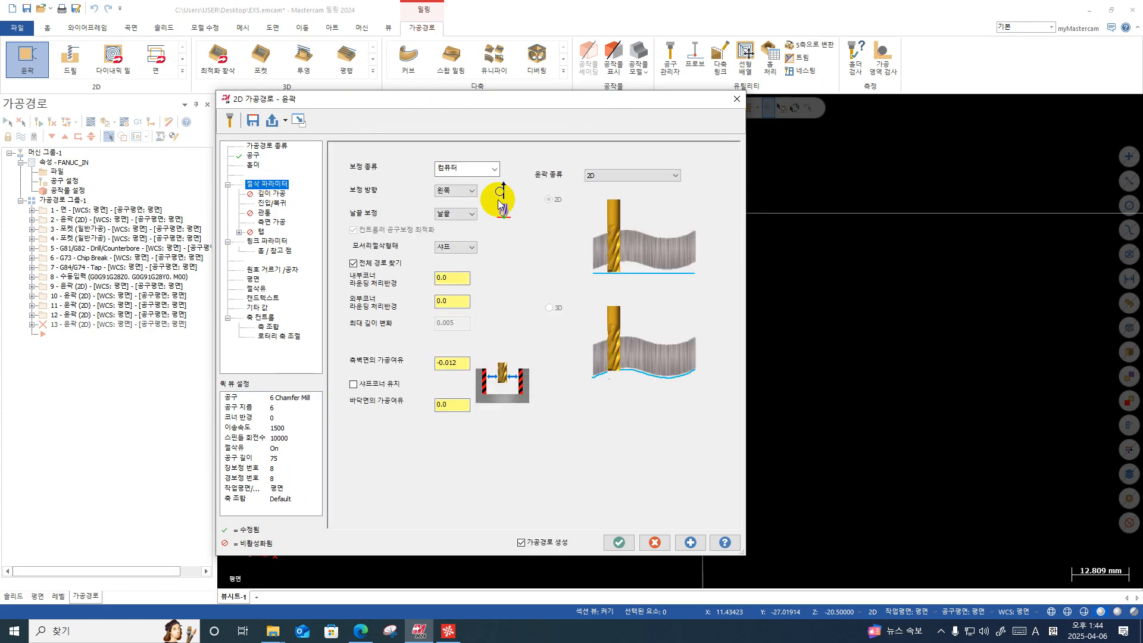
{"action": "left_click", "coordinate": [613, 175]}
{"action": "left_click", "coordinate": [616, 194]}
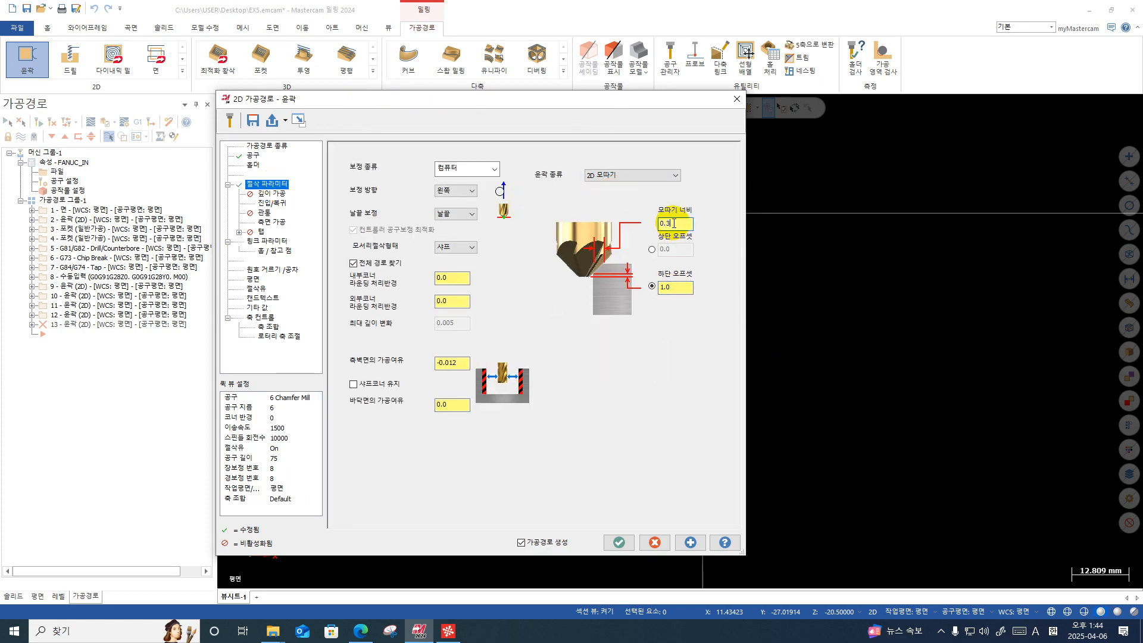
{"action": "left_click", "coordinate": [447, 362]}
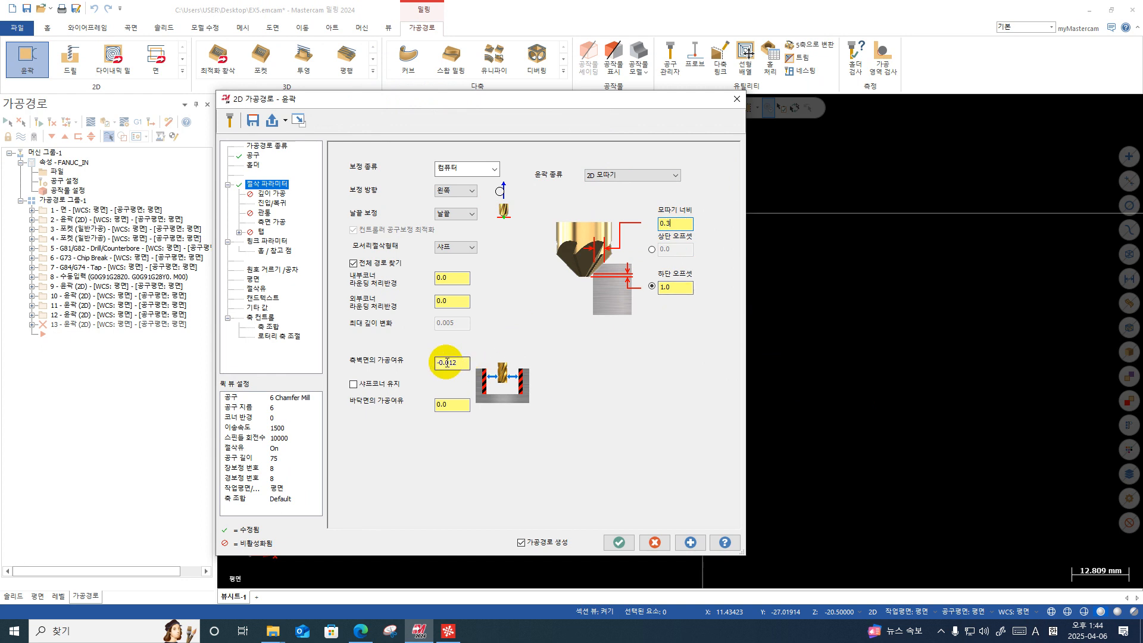
{"action": "left_click_drag", "start_coordinate": [464, 362], "coordinate": [355, 371]}
{"action": "type", "text": "0"}
{"action": "key", "text": "Return"}
Step: Make the lead-in line perpendicular with length 1 and arc radius 0, and copy the lead-in settings to the lead-out
{"action": "left_click", "coordinate": [275, 204]}
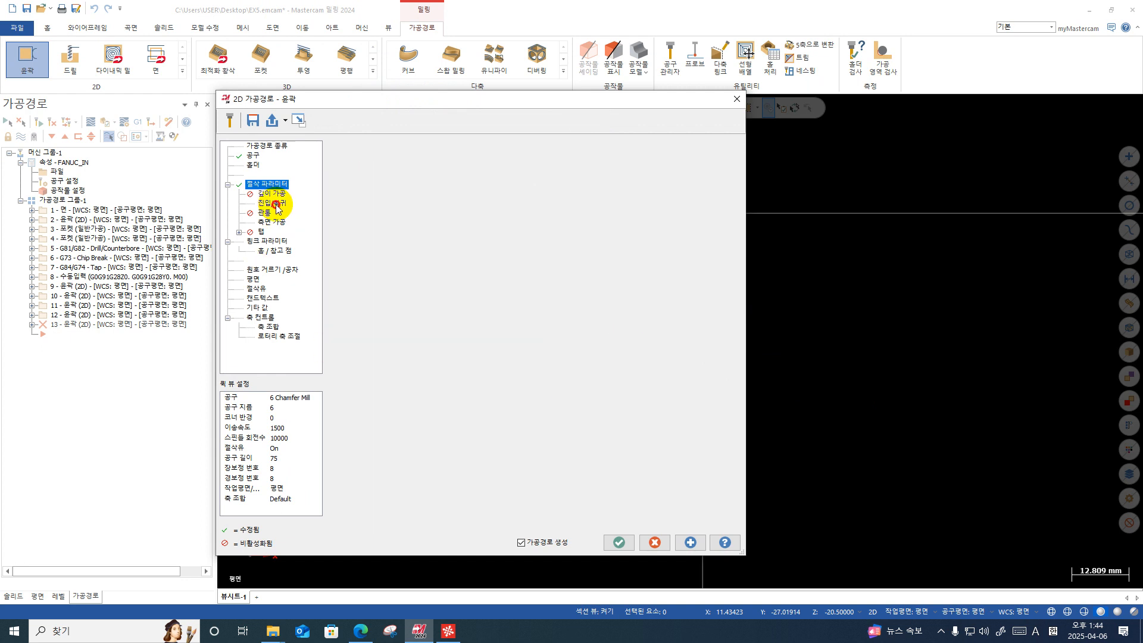
{"action": "left_click", "coordinate": [358, 194]}
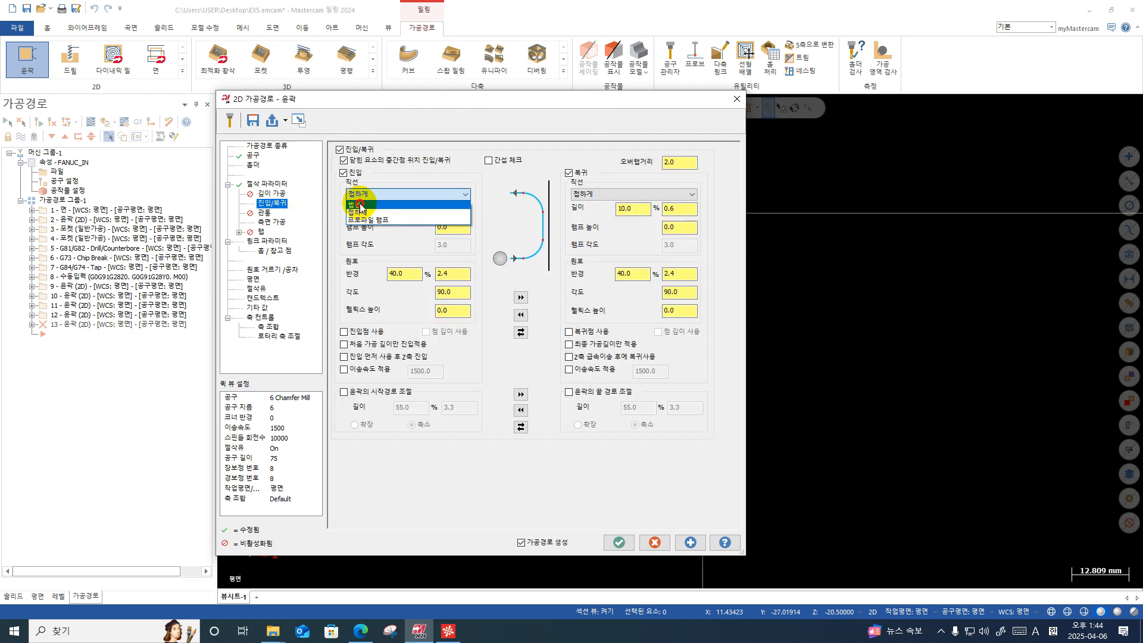
{"action": "left_click", "coordinate": [359, 205]}
{"action": "left_click_drag", "start_coordinate": [460, 208], "coordinate": [442, 204]}
{"action": "type", "text": "1"}
{"action": "left_click_drag", "start_coordinate": [459, 269], "coordinate": [441, 273]}
{"action": "type", "text": "0"}
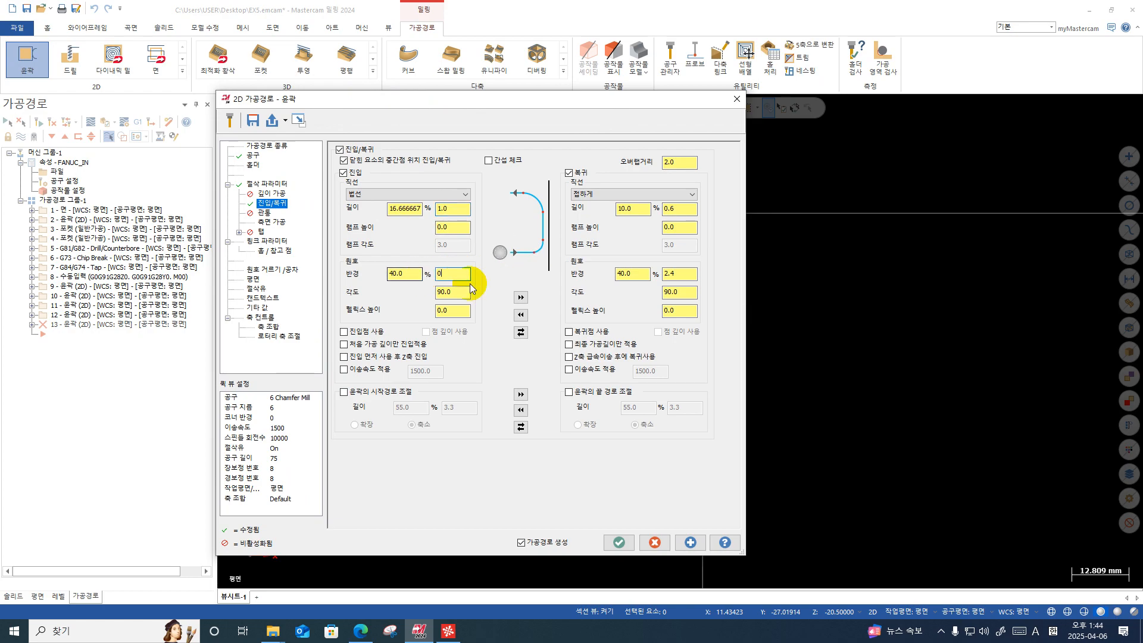
{"action": "left_click", "coordinate": [520, 297]}
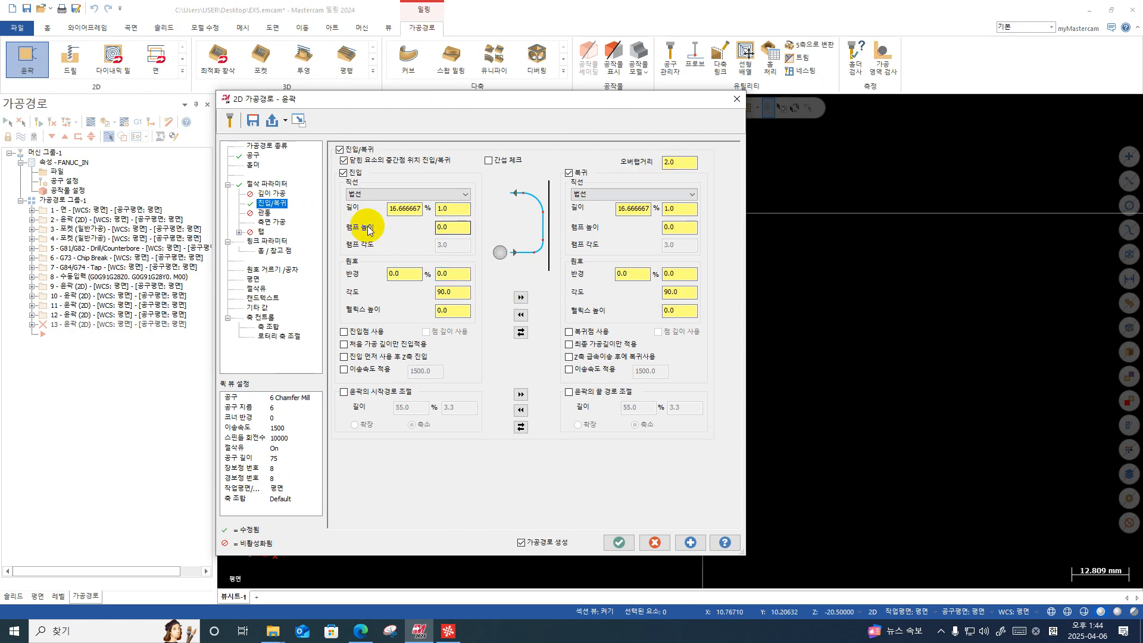
Step: Disable the side multi-passes and set the chamfer contour's top of stock to 0
{"action": "left_click", "coordinate": [277, 223]}
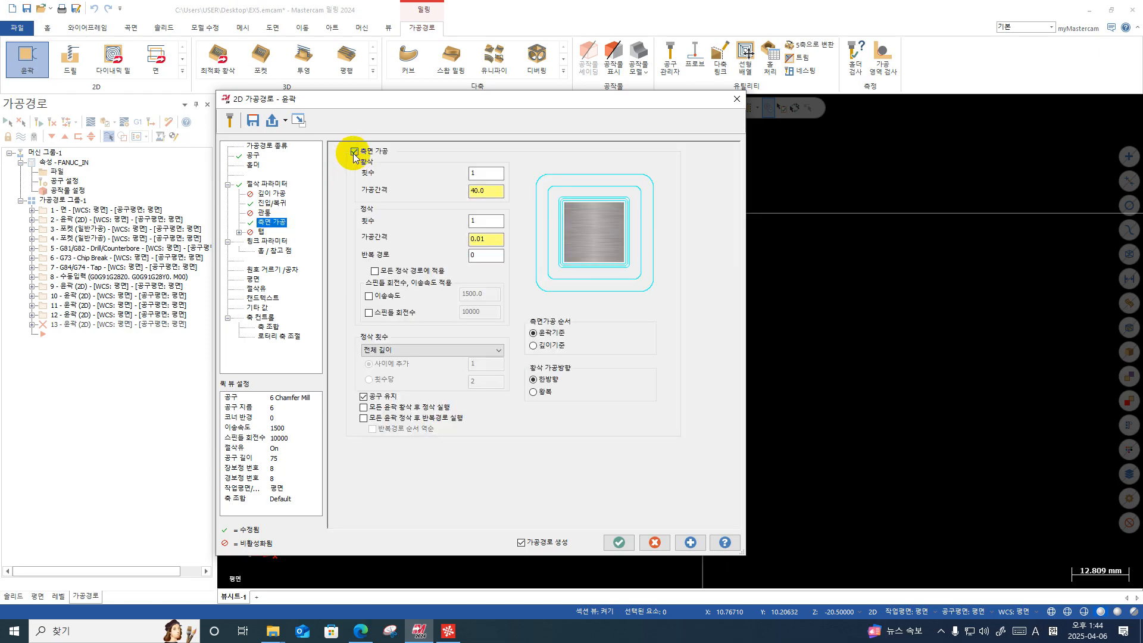
{"action": "left_click", "coordinate": [268, 241]}
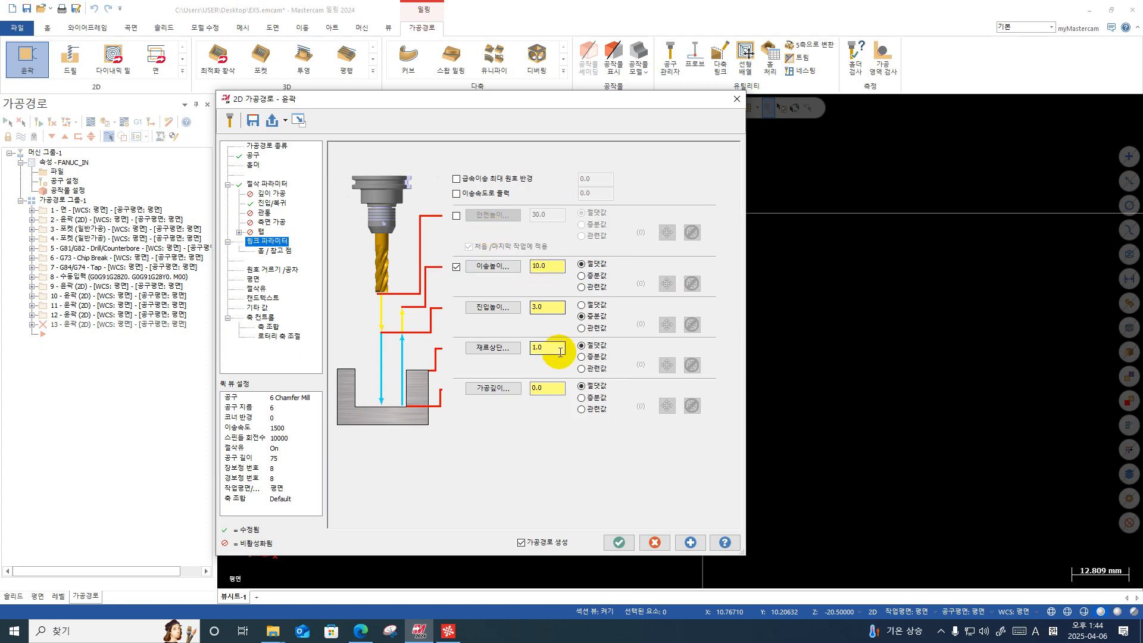
{"action": "left_click_drag", "start_coordinate": [551, 352], "coordinate": [496, 347]}
{"action": "type", "text": "0"}
{"action": "key", "text": "Return"}
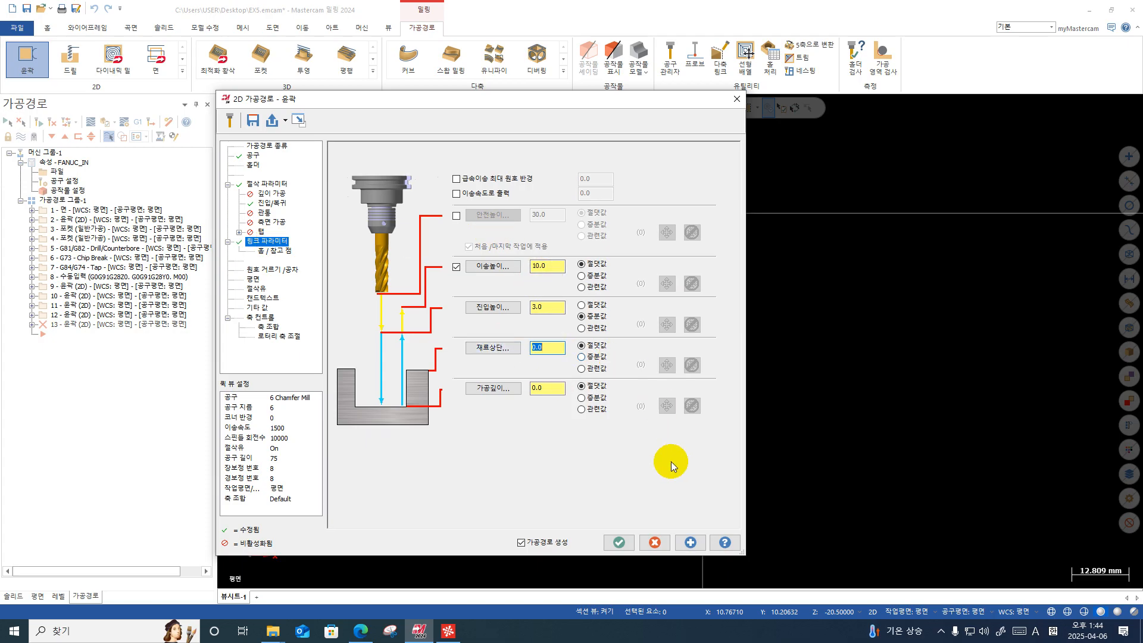
Step: Generate the 2D chamfer toolpath for the outer profile and upper bore edge, and play back its tool motion
{"action": "left_click", "coordinate": [619, 541]}
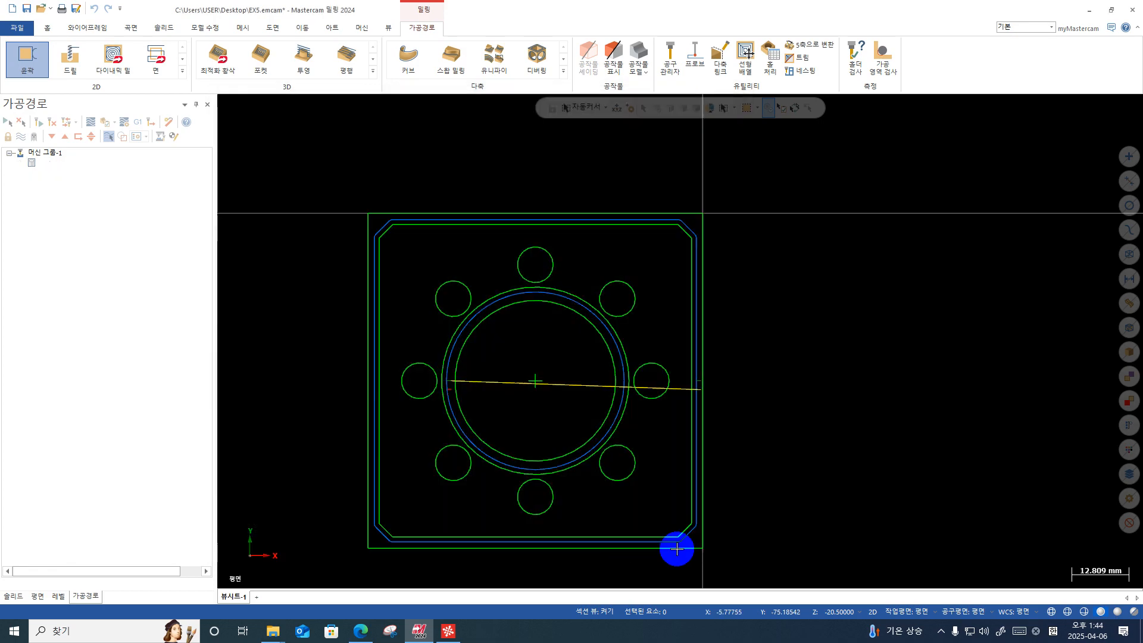
{"action": "left_click", "coordinate": [89, 123]}
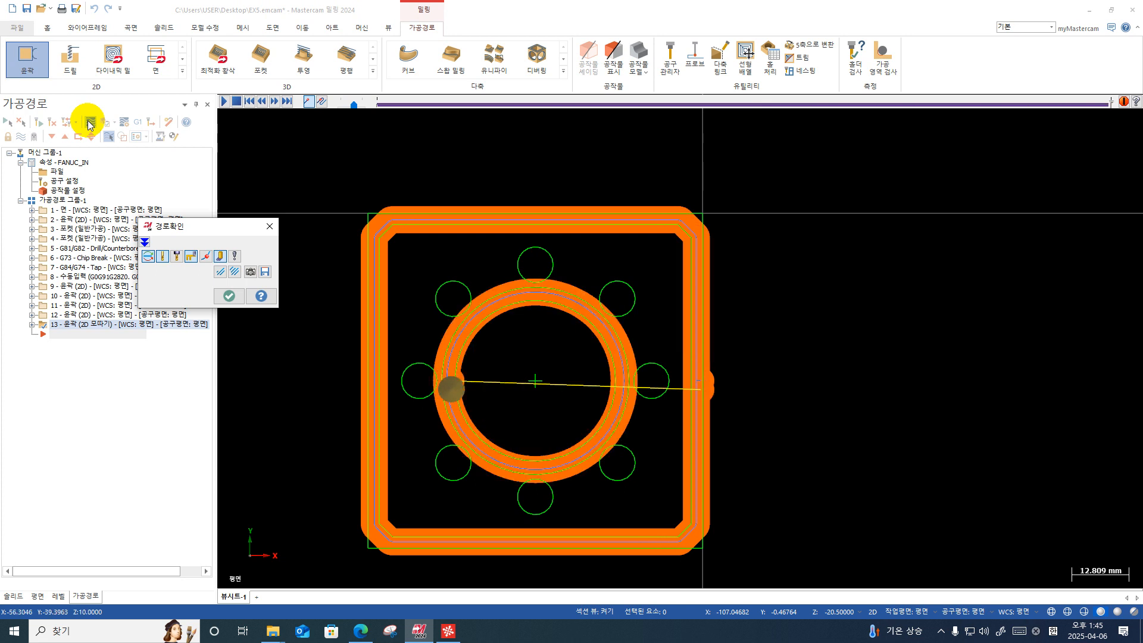
{"action": "left_click", "coordinate": [89, 123]}
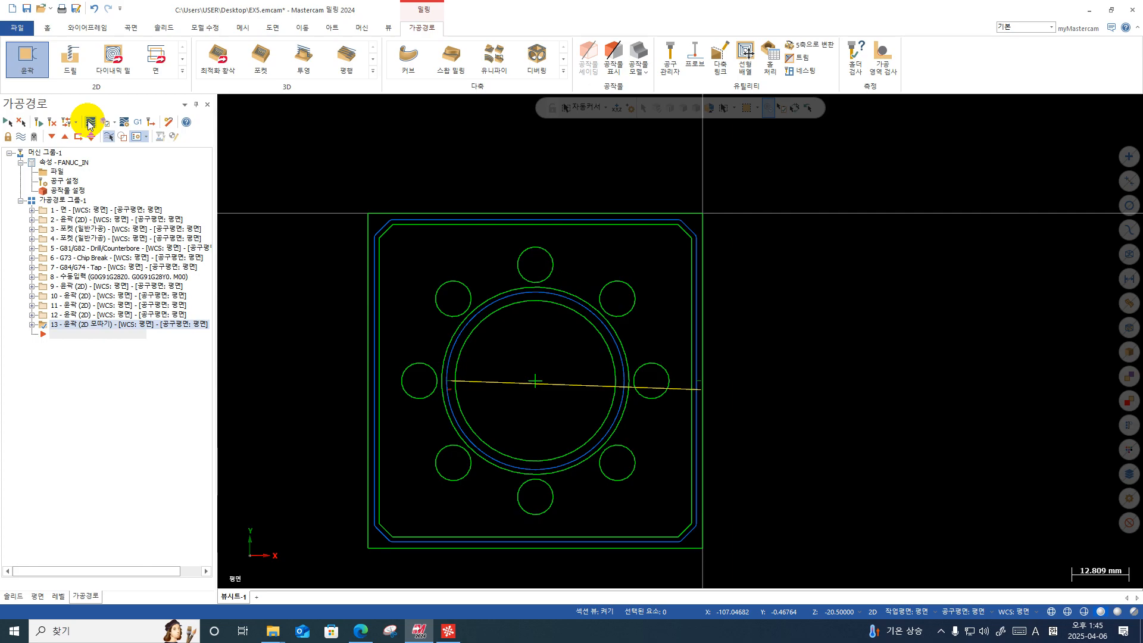
{"action": "left_click", "coordinate": [88, 124]}
{"action": "left_click", "coordinate": [90, 123]}
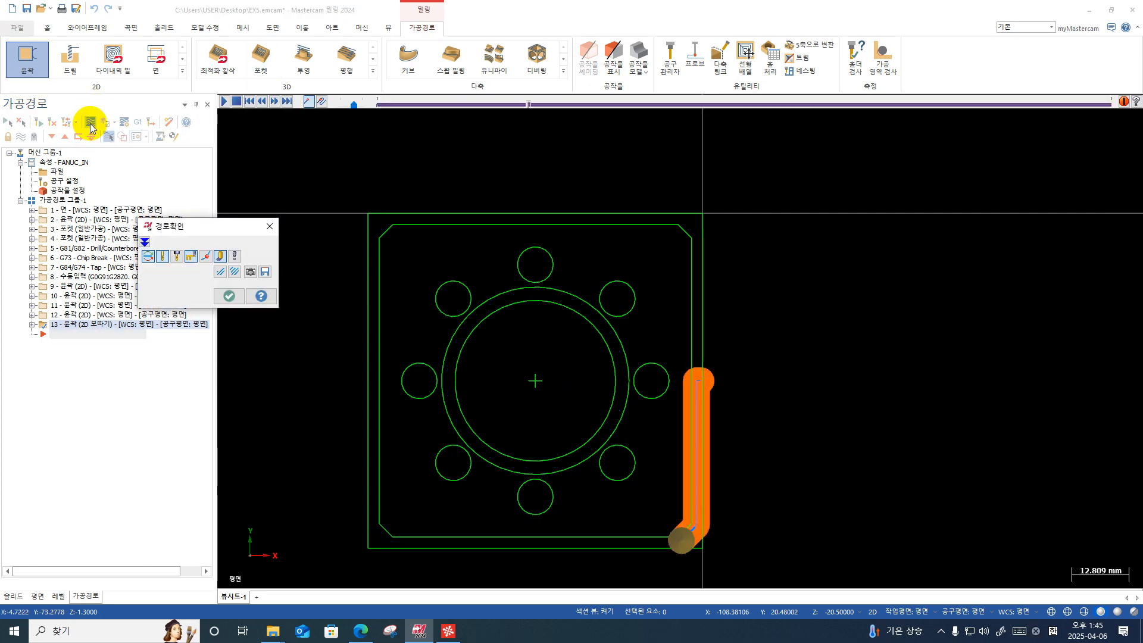
{"action": "key", "text": "Escape"}
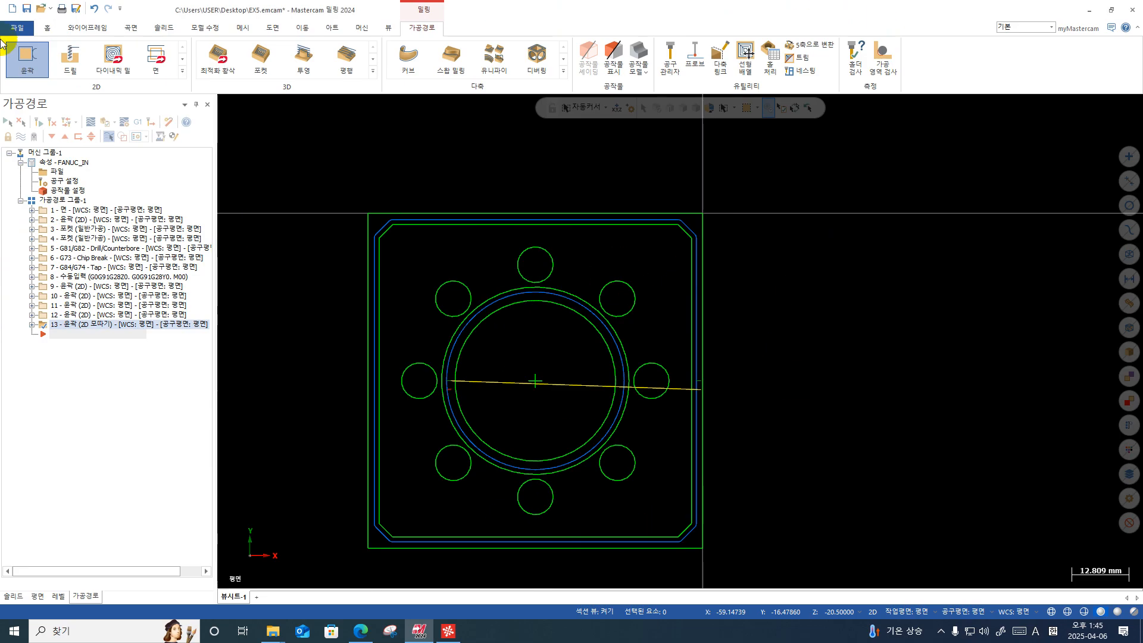
Step: Create another contour operation on the inner bore circle and check its 6 mm chamfer mill, 0.3 chamfer width and lead-in/out settings
{"action": "left_click", "coordinate": [37, 56]}
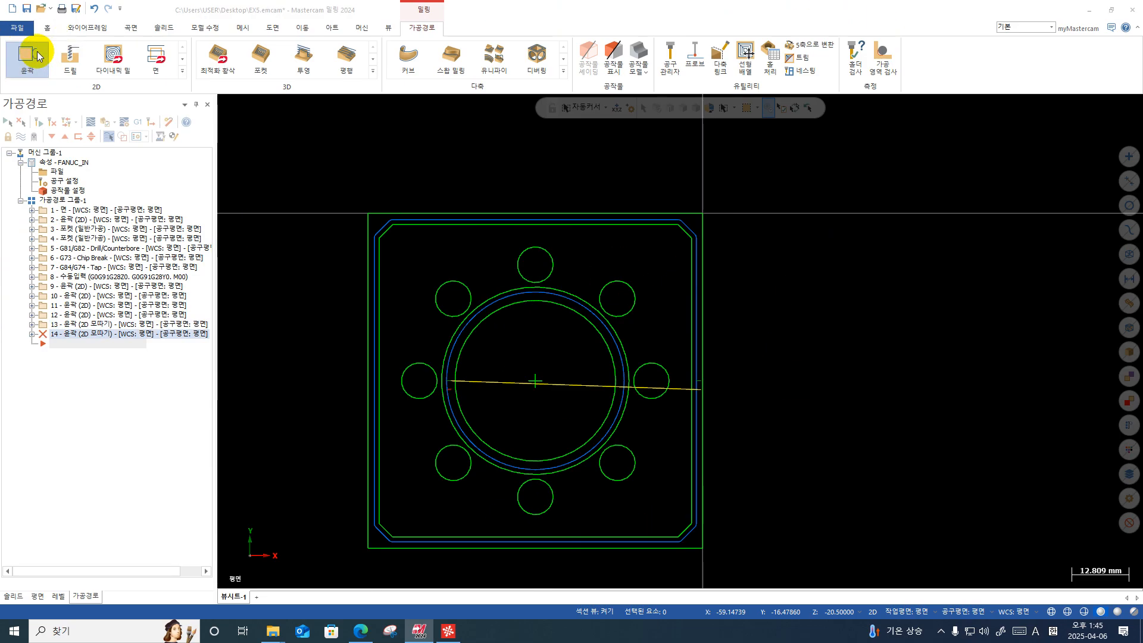
{"action": "left_click", "coordinate": [607, 386]}
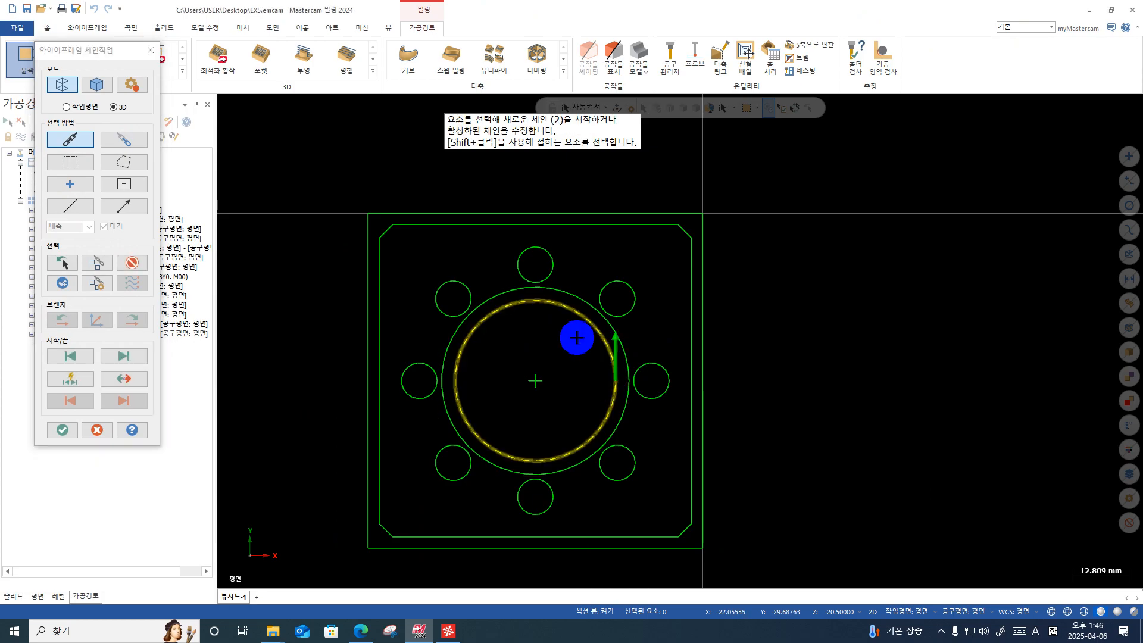
{"action": "left_click", "coordinate": [54, 431]}
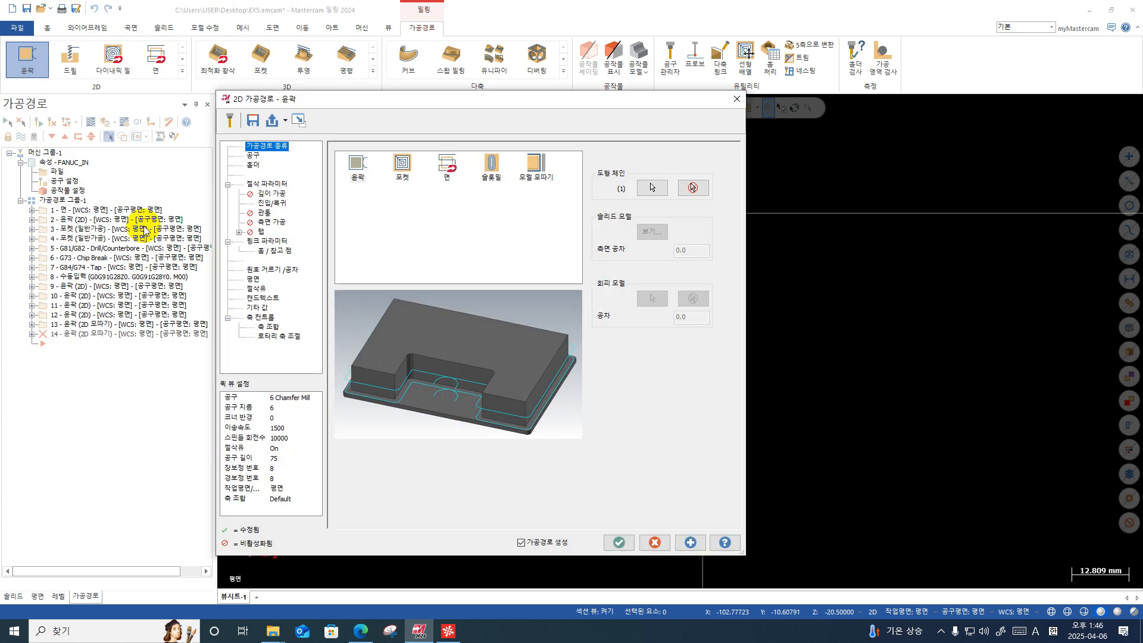
{"action": "left_click", "coordinate": [253, 156]}
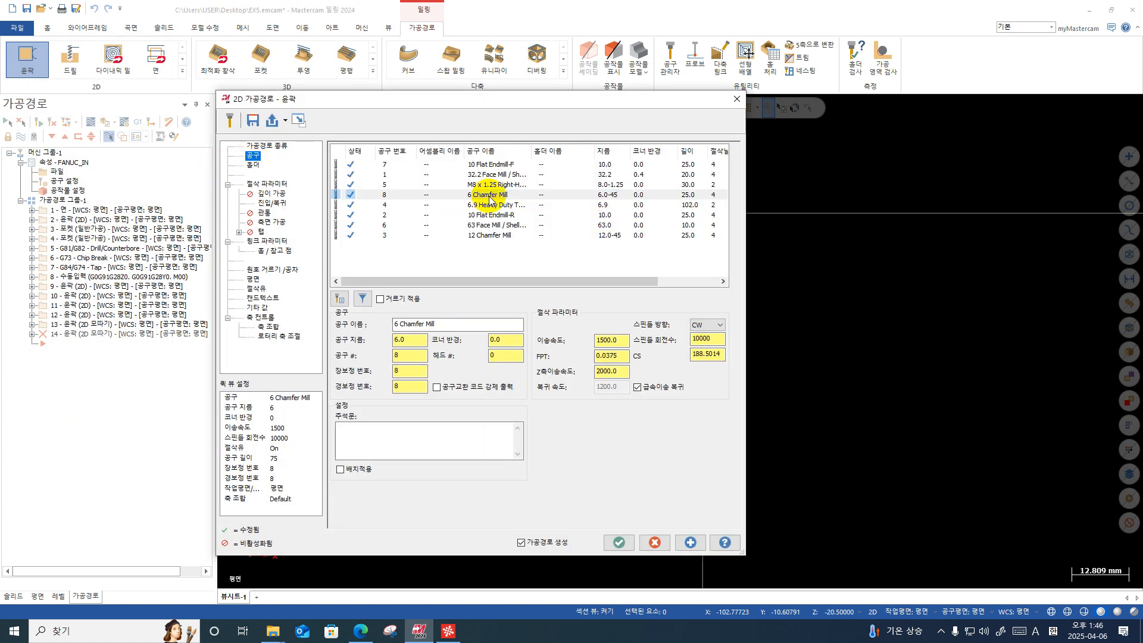
{"action": "left_click", "coordinate": [266, 185]}
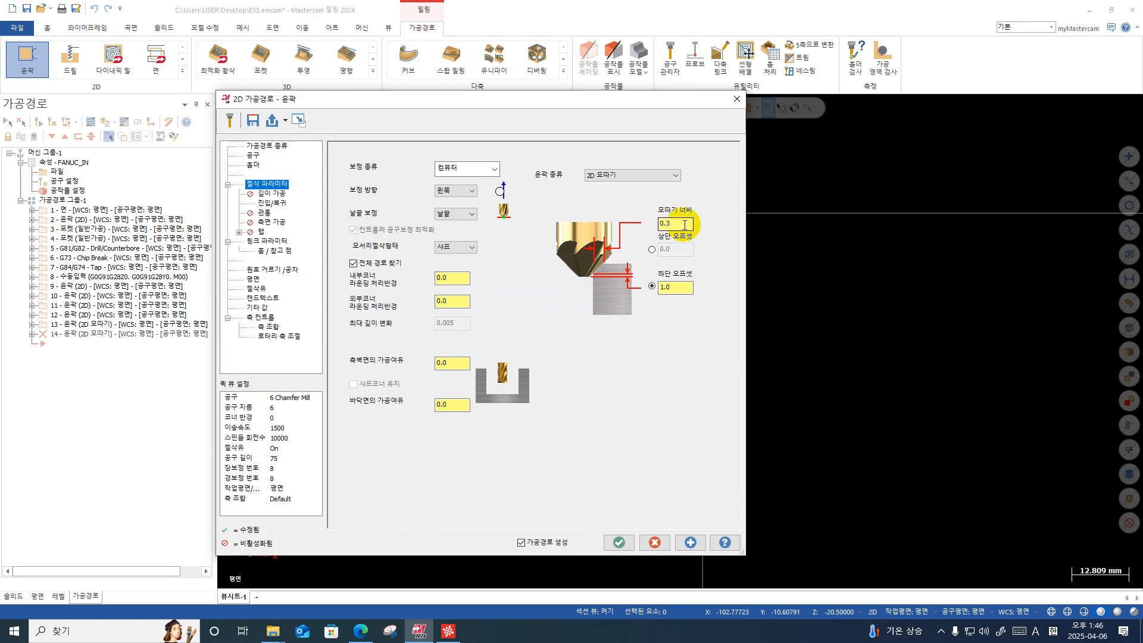
{"action": "left_click", "coordinate": [272, 203]}
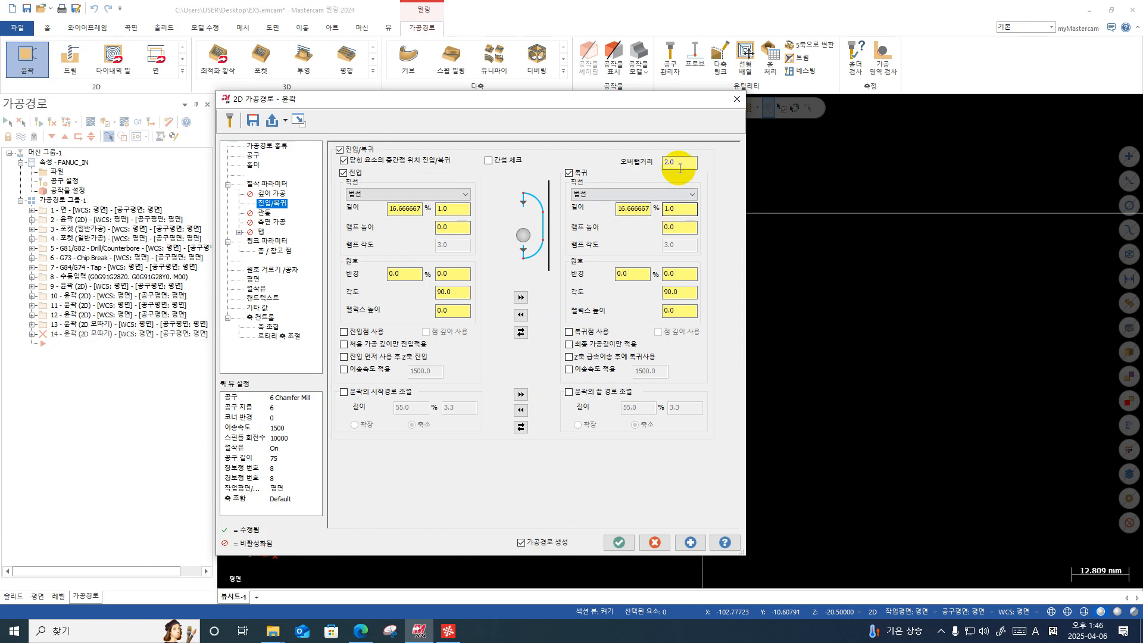
Step: Set the inner bore chamfer's top of stock to 0 and depth to -8, and generate the toolpath
{"action": "left_click", "coordinate": [267, 240]}
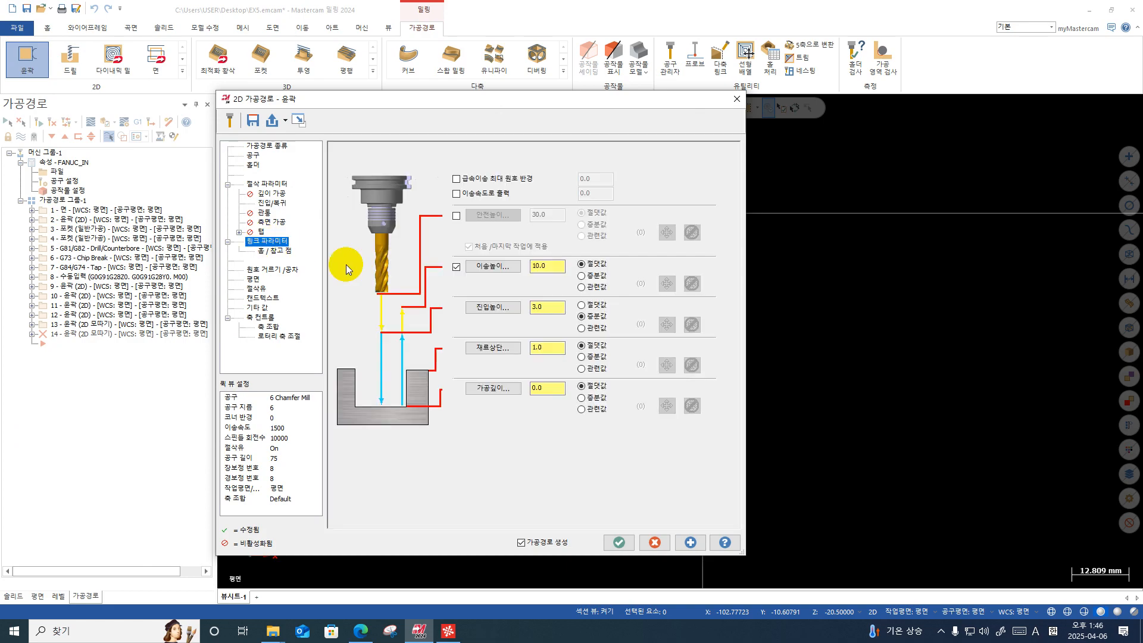
{"action": "left_click_drag", "start_coordinate": [559, 349], "coordinate": [477, 354]}
{"action": "type", "text": "0"}
{"action": "key", "text": "Return"}
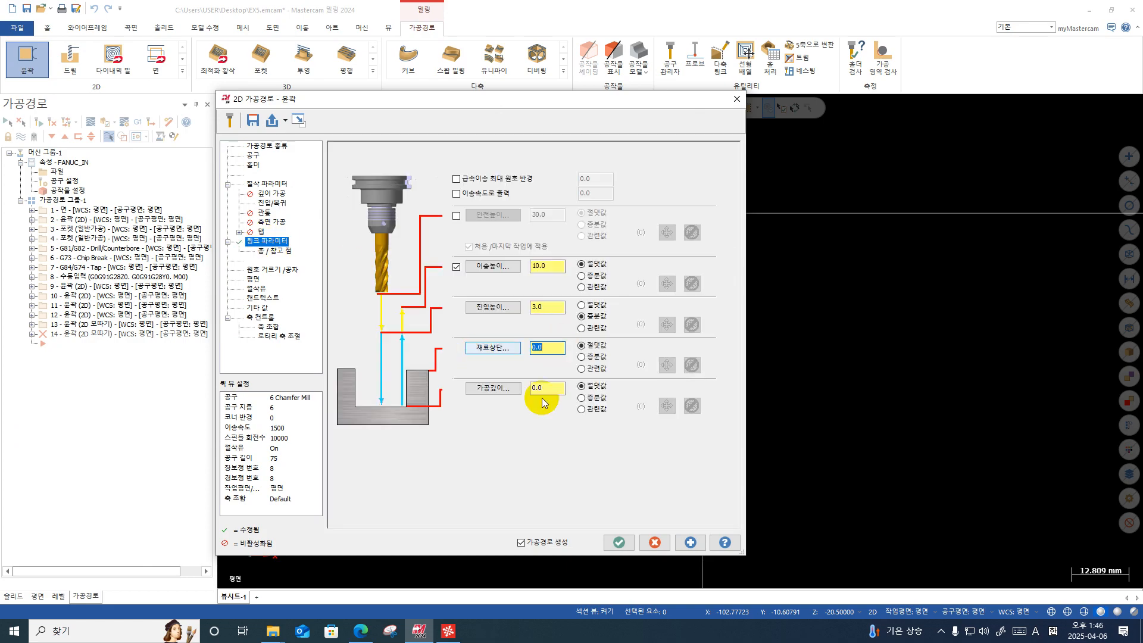
{"action": "left_click_drag", "start_coordinate": [555, 393], "coordinate": [470, 391]}
{"action": "type", "text": "-"}
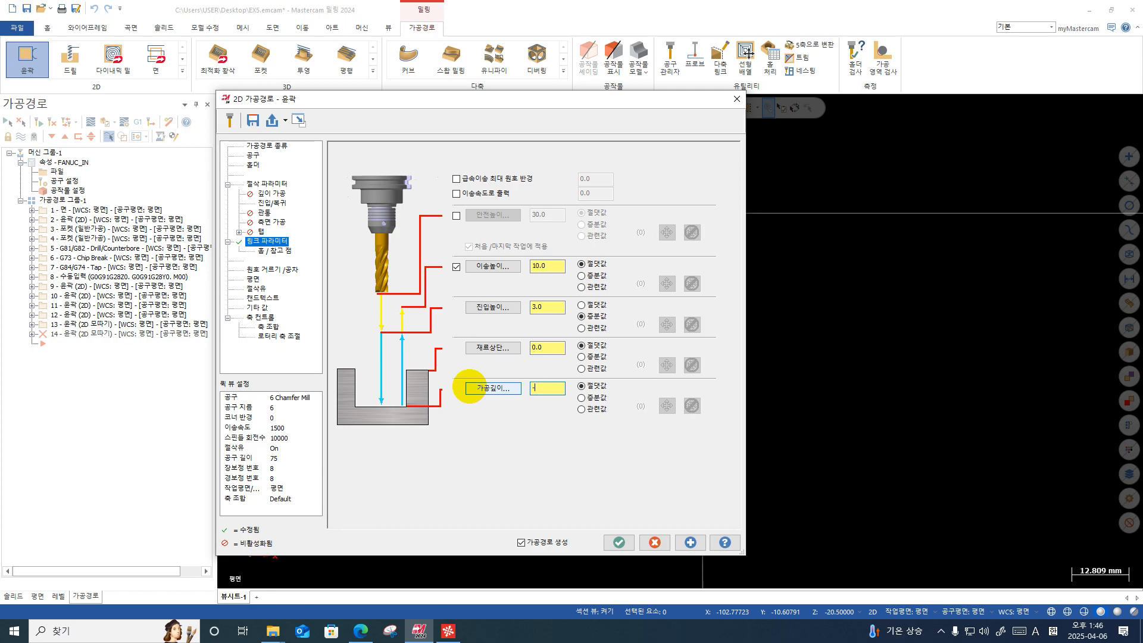
{"action": "type", "text": "8"}
{"action": "key", "text": "Return"}
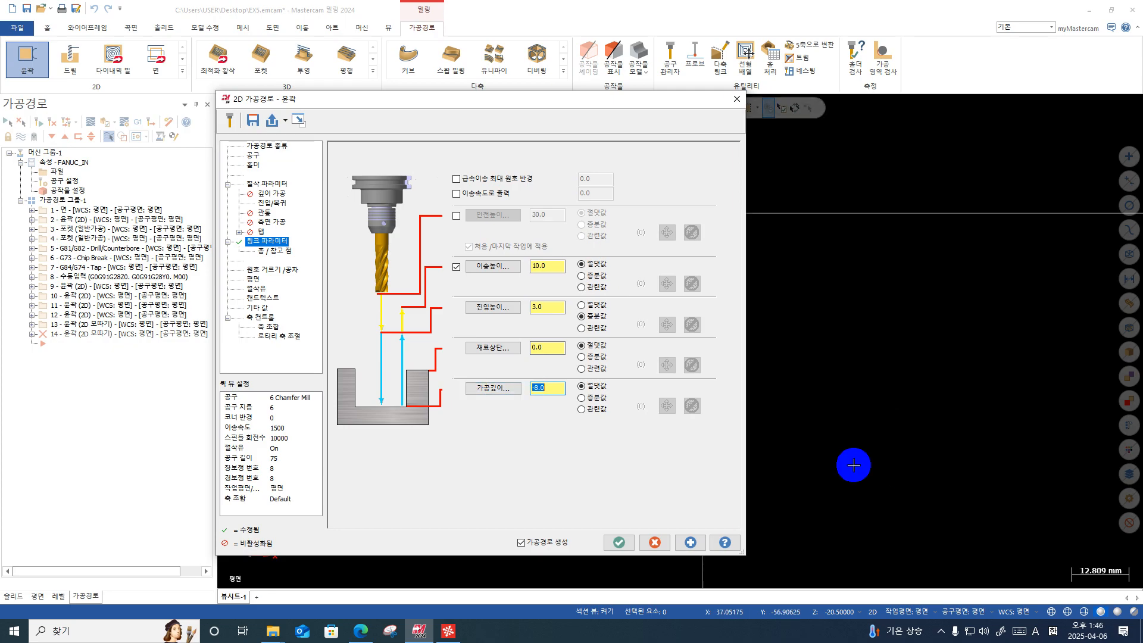
{"action": "left_click", "coordinate": [618, 540]}
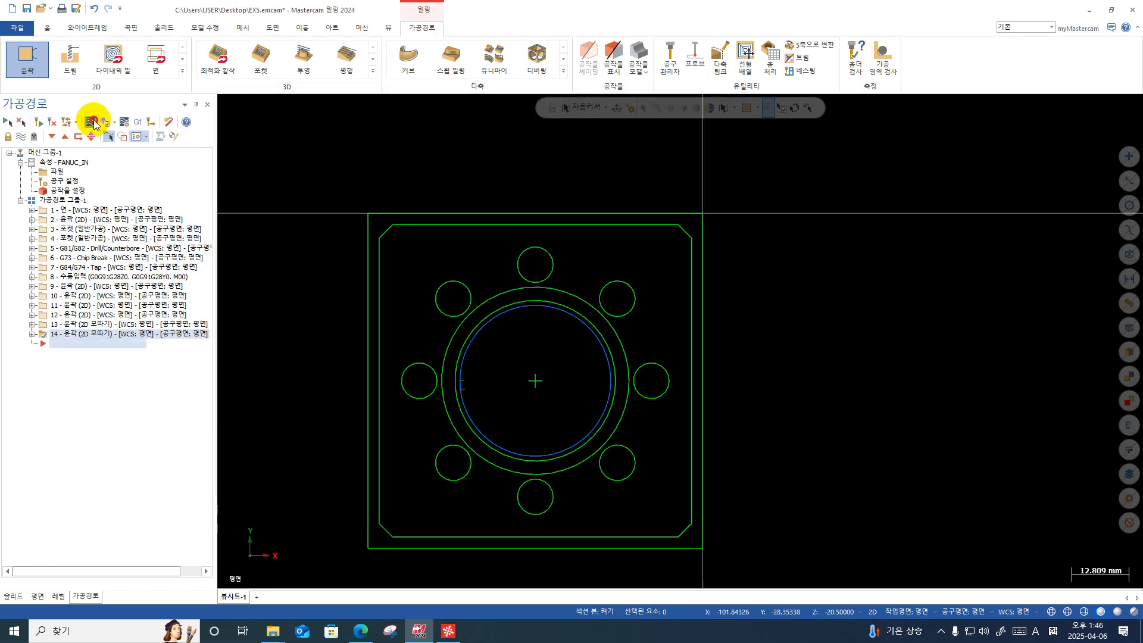
Step: Play back the inner bore chamfer toolpath in a tilted view, and return to the top view
{"action": "left_click", "coordinate": [93, 120]}
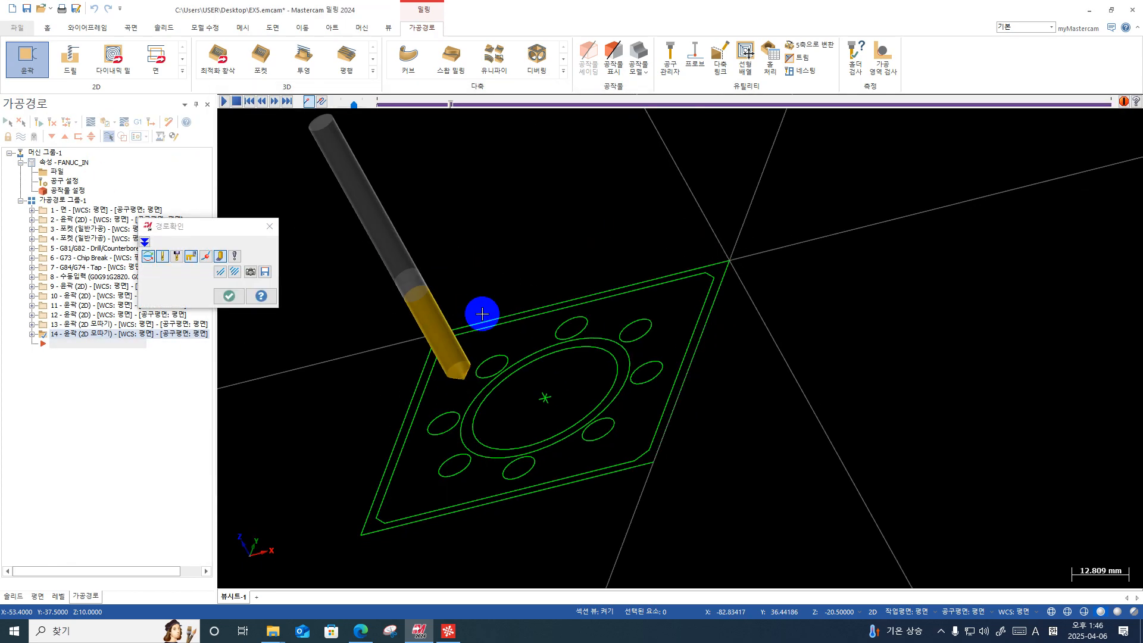
{"action": "left_click", "coordinate": [229, 296]}
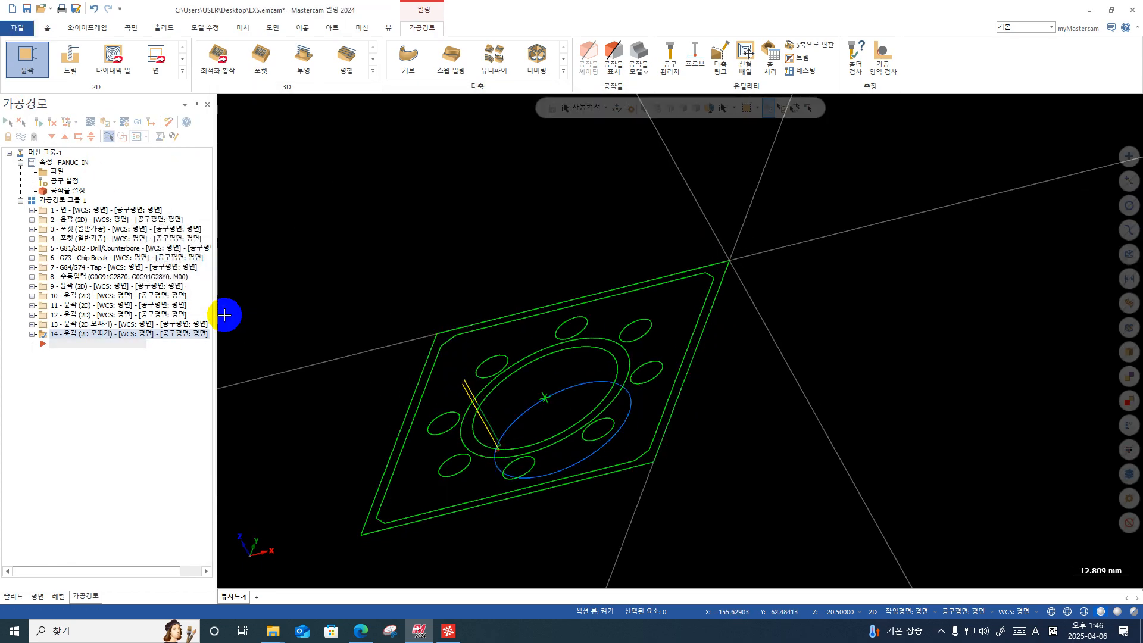
{"action": "right_click", "coordinate": [589, 239]}
{"action": "left_click", "coordinate": [607, 303]}
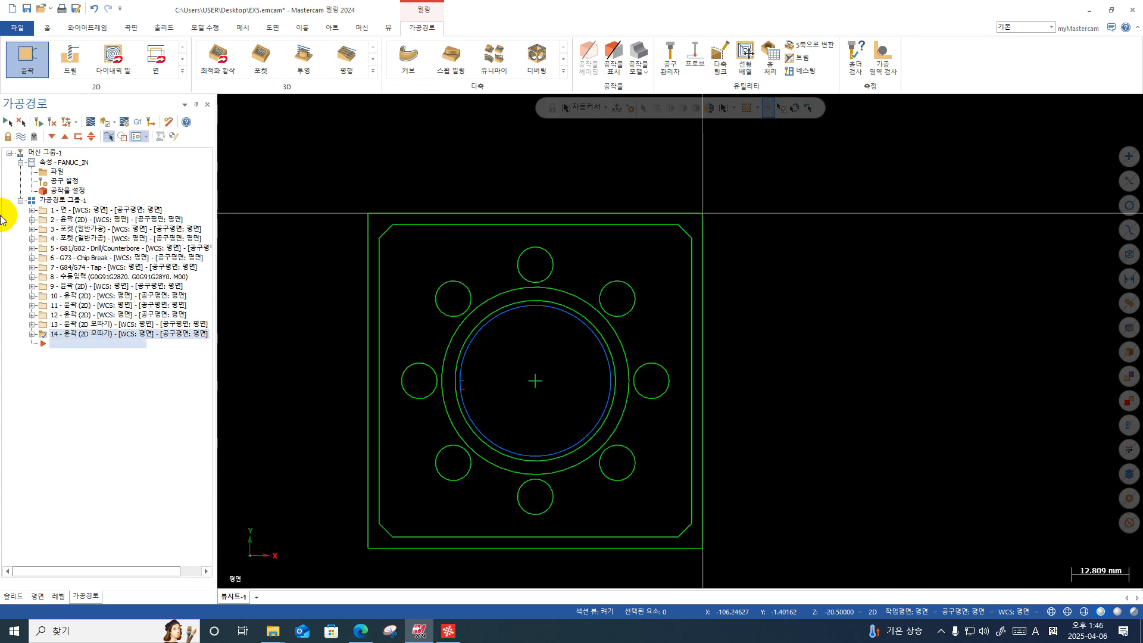
Step: Select all operations in the toolpath group and run the solid machining simulation, resuming it after each tool-change stop
{"action": "left_click", "coordinate": [74, 200]}
{"action": "left_click", "coordinate": [104, 122]}
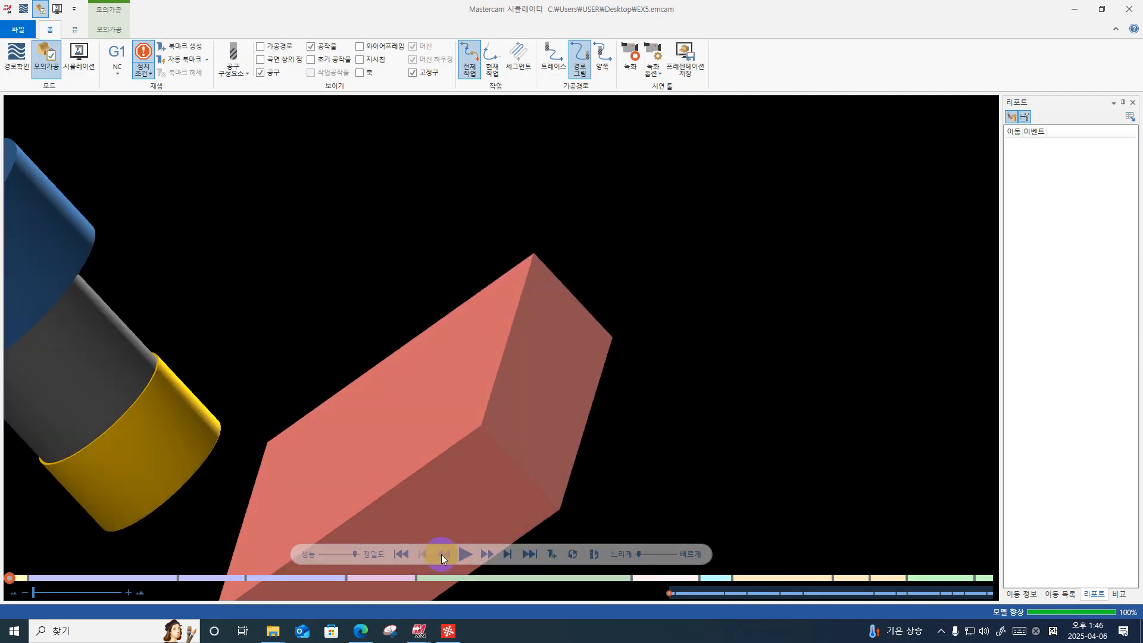
{"action": "left_click", "coordinate": [465, 554]}
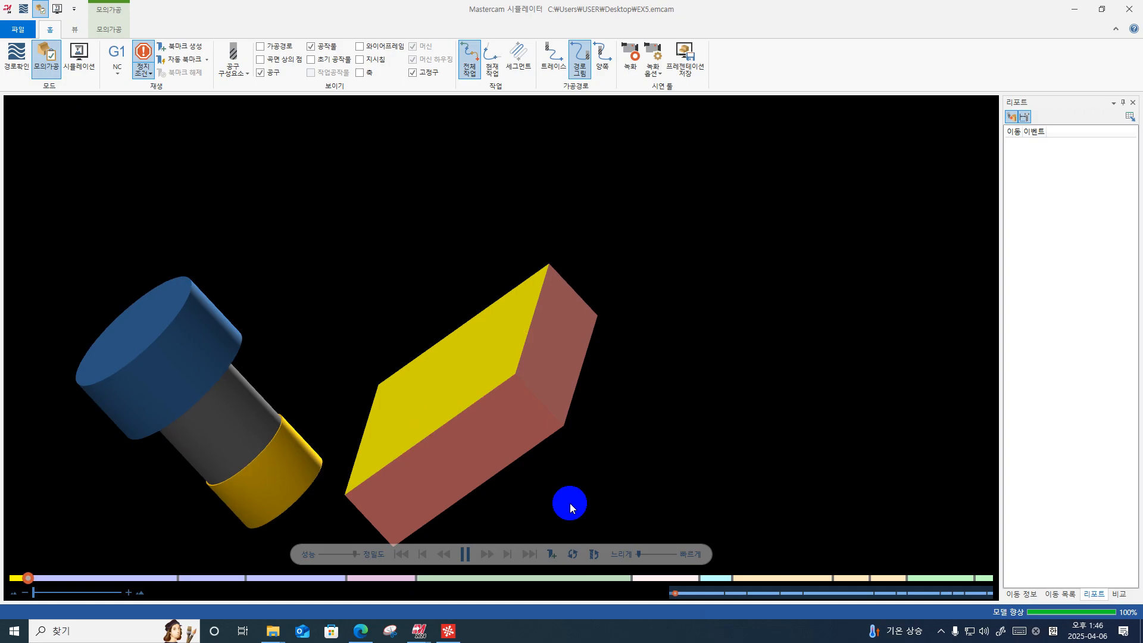
{"action": "left_click", "coordinate": [467, 553]}
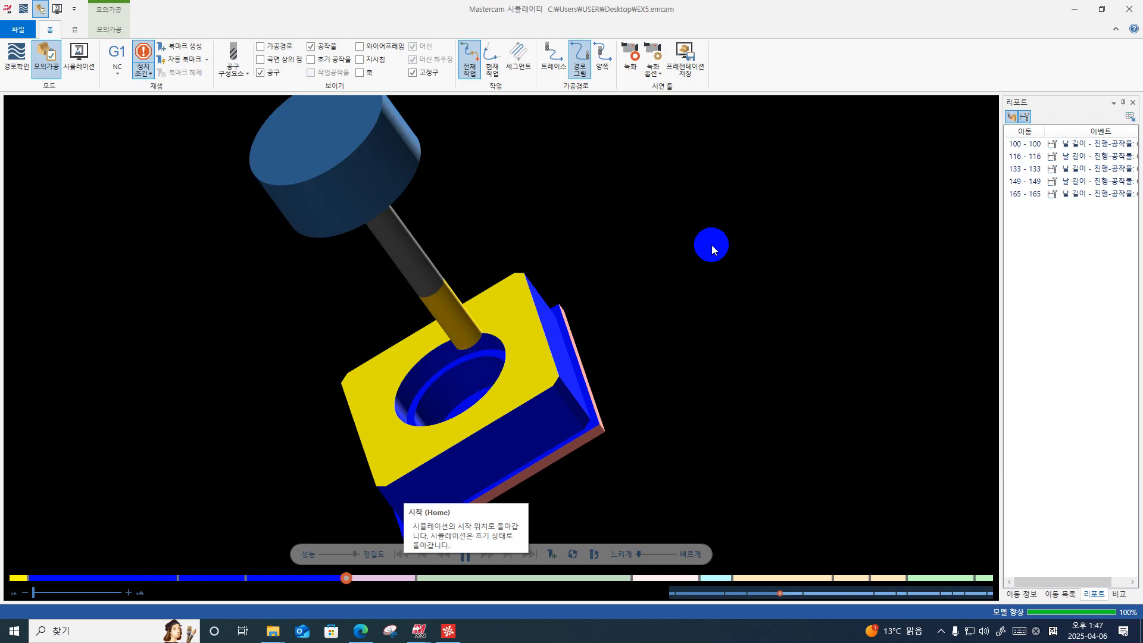
{"action": "left_click", "coordinate": [463, 557]}
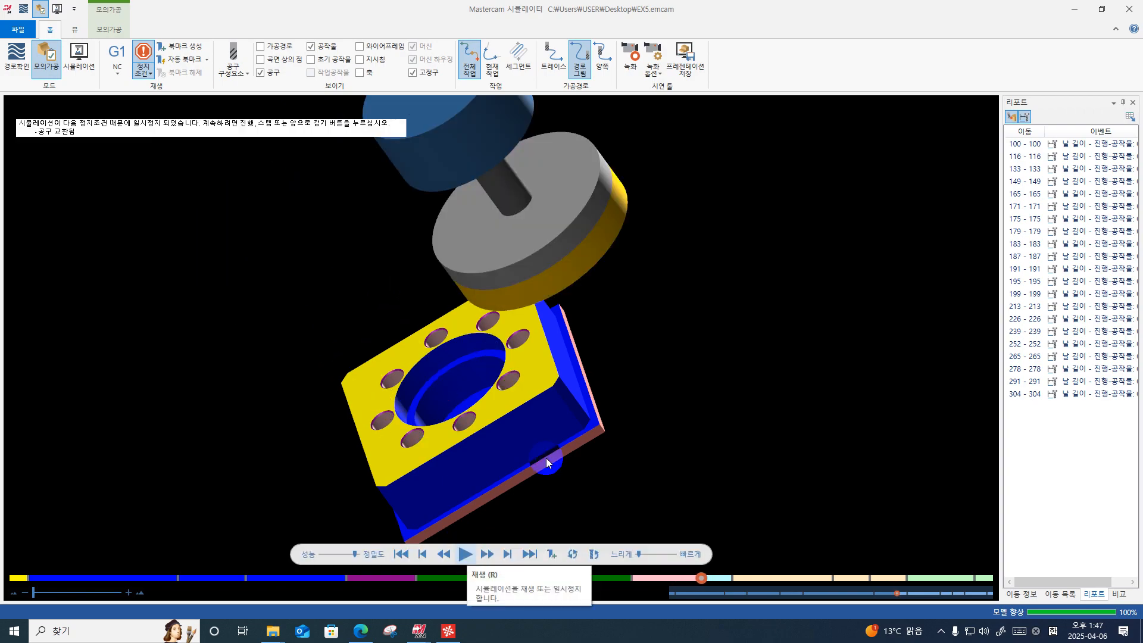
{"action": "left_click_drag", "start_coordinate": [546, 459], "coordinate": [600, 379]}
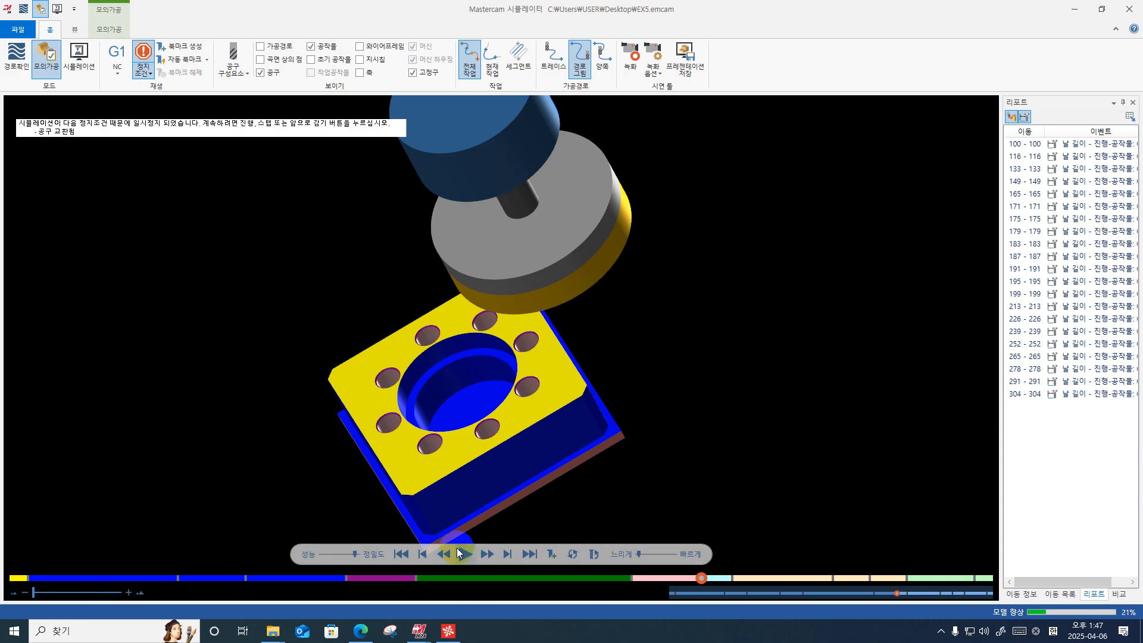
{"action": "left_click", "coordinate": [459, 553]}
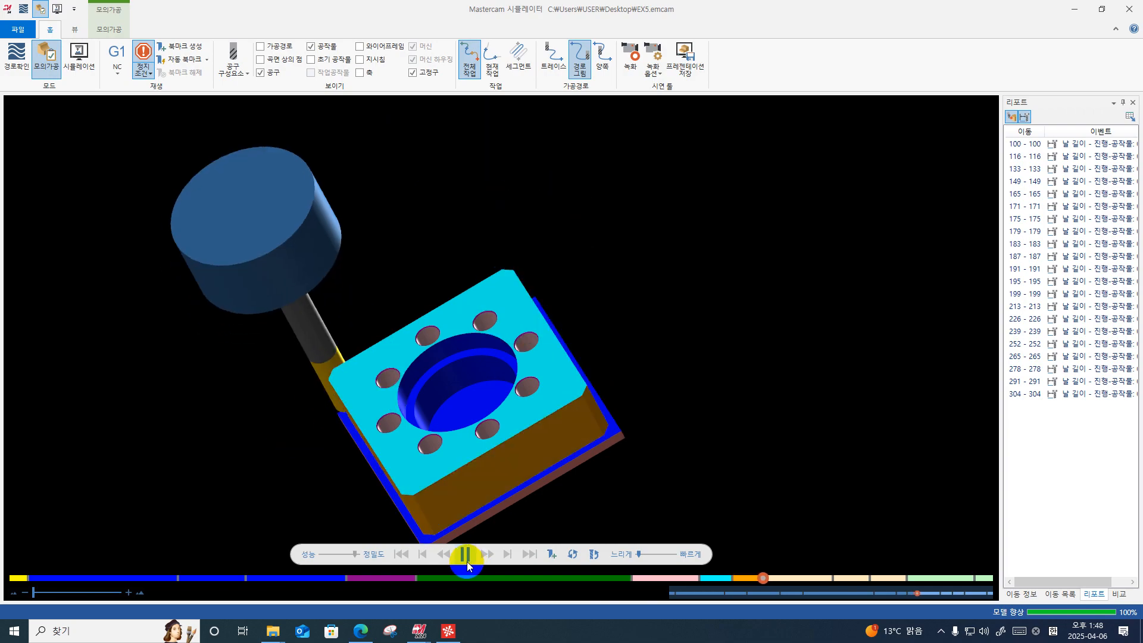
Step: Examine the finishing passes on the profile and bores up close and run the simulation through the final chamfer passes
{"action": "scroll", "coordinate": [573, 458], "scroll_direction": "up", "scroll_amount": 1}
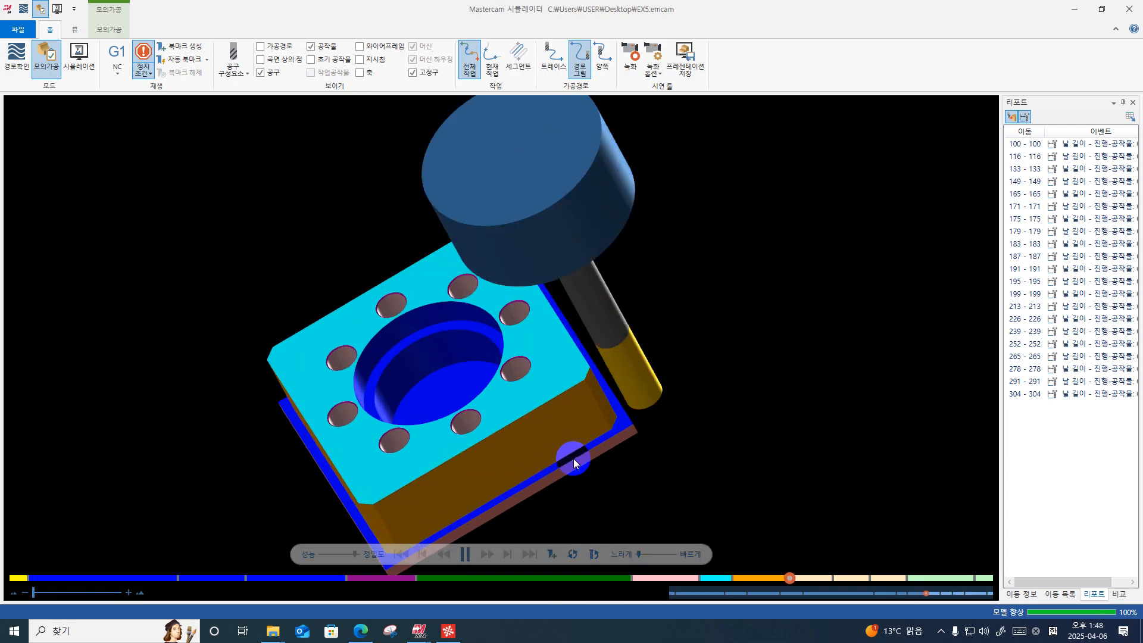
{"action": "middle_click_drag", "start_coordinate": [444, 401], "coordinate": [446, 325]}
{"action": "scroll", "coordinate": [445, 320], "scroll_direction": "up", "scroll_amount": 2}
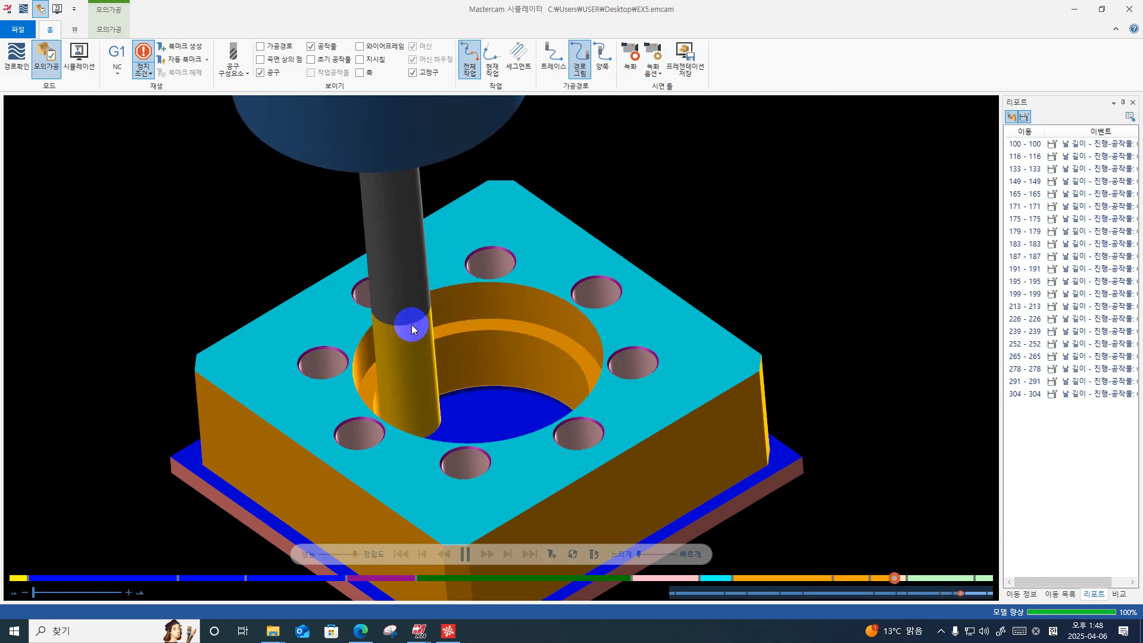
{"action": "middle_click_drag", "start_coordinate": [415, 326], "coordinate": [478, 326]}
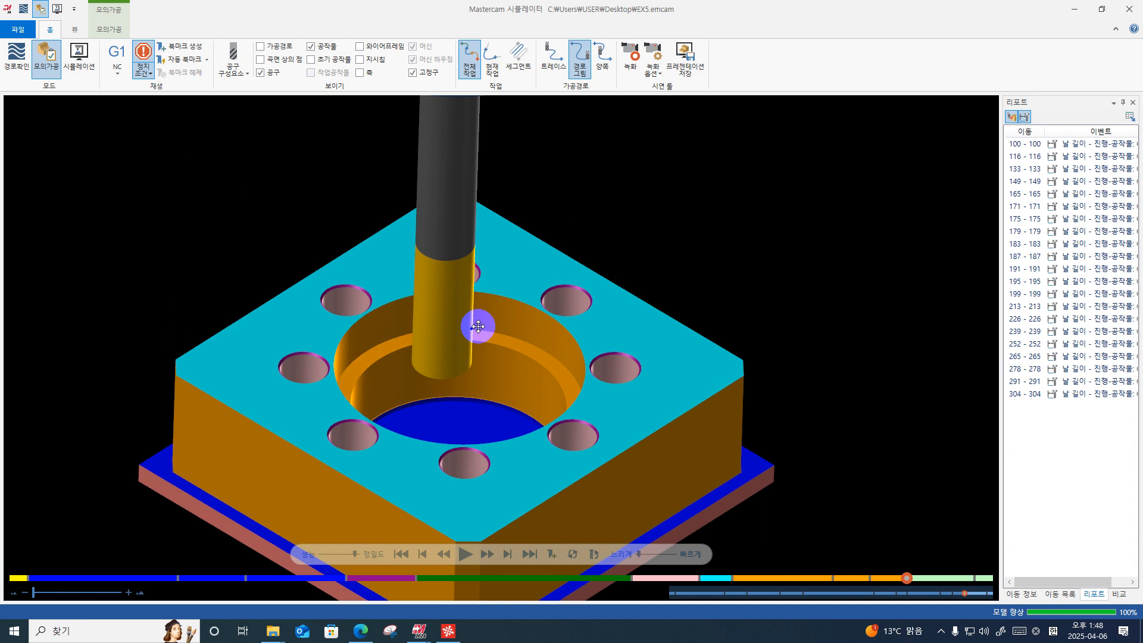
{"action": "left_click", "coordinate": [458, 559]}
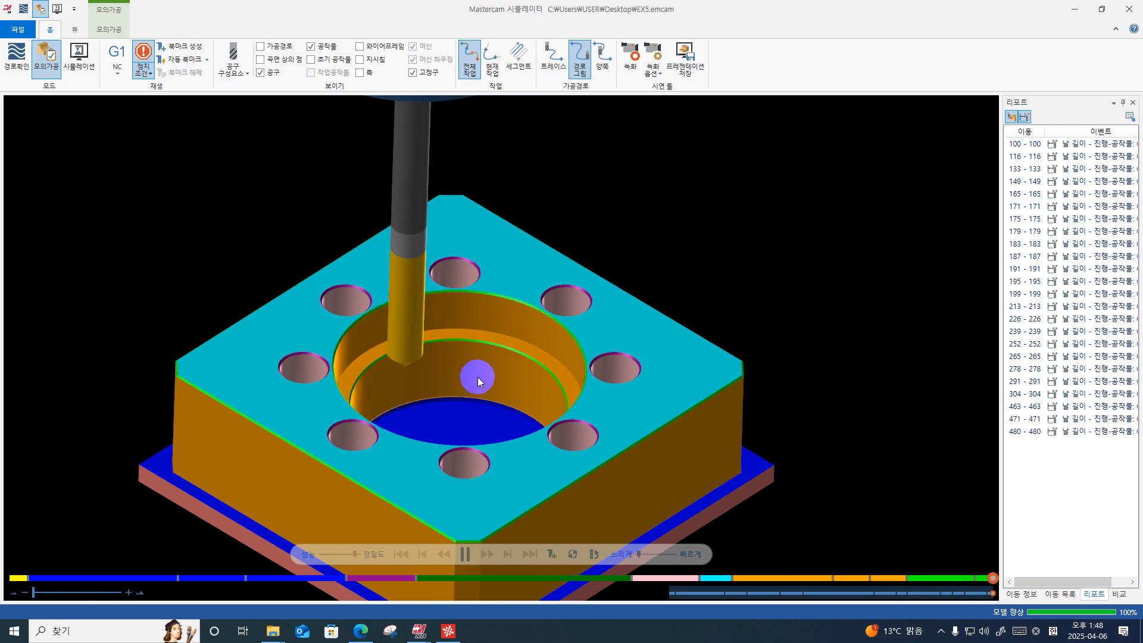
Step: Inspect the machined part's underside and top face in the simulator, and return to the toolpath programming window
{"action": "middle_click_drag", "start_coordinate": [460, 395], "coordinate": [391, 317]}
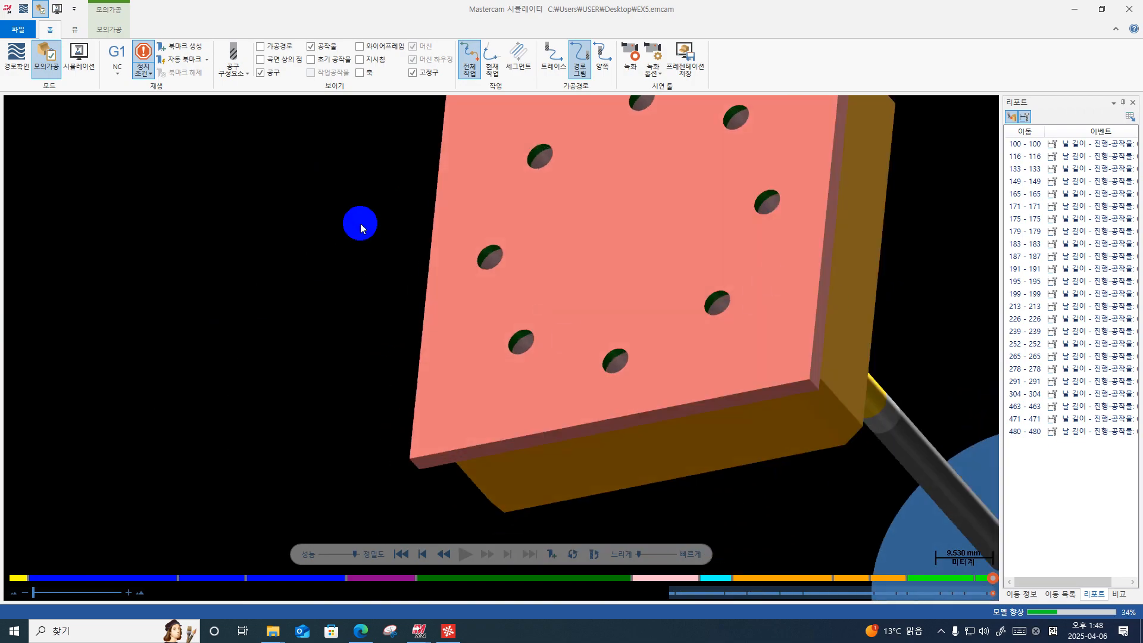
{"action": "middle_click_drag", "start_coordinate": [320, 216], "coordinate": [817, 205]}
{"action": "right_click", "coordinate": [817, 206]}
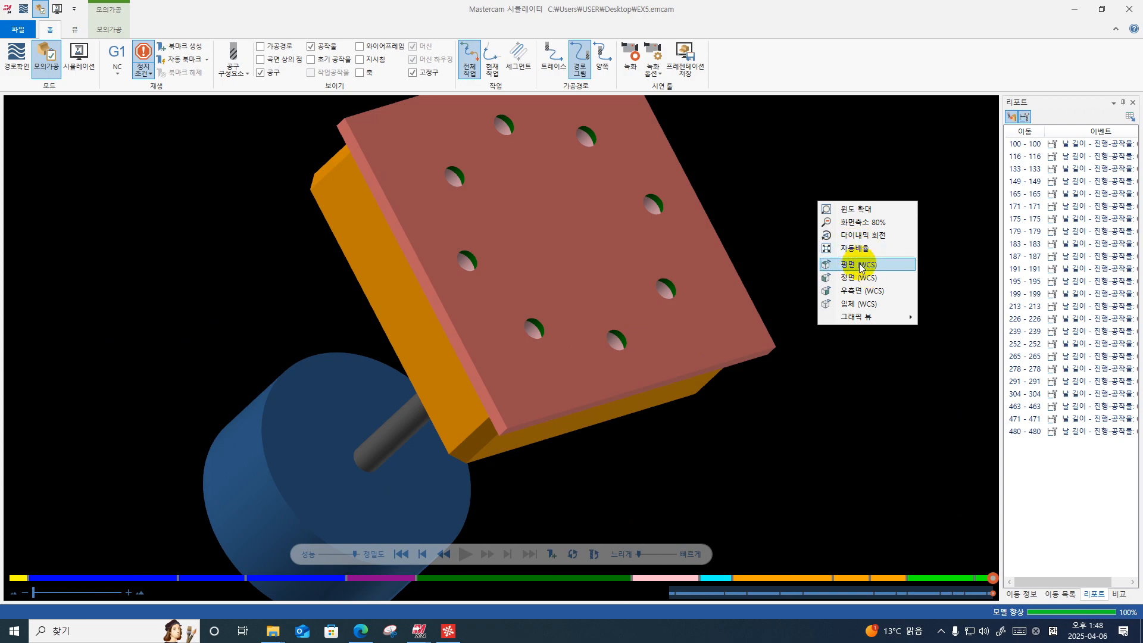
{"action": "left_click", "coordinate": [859, 265]}
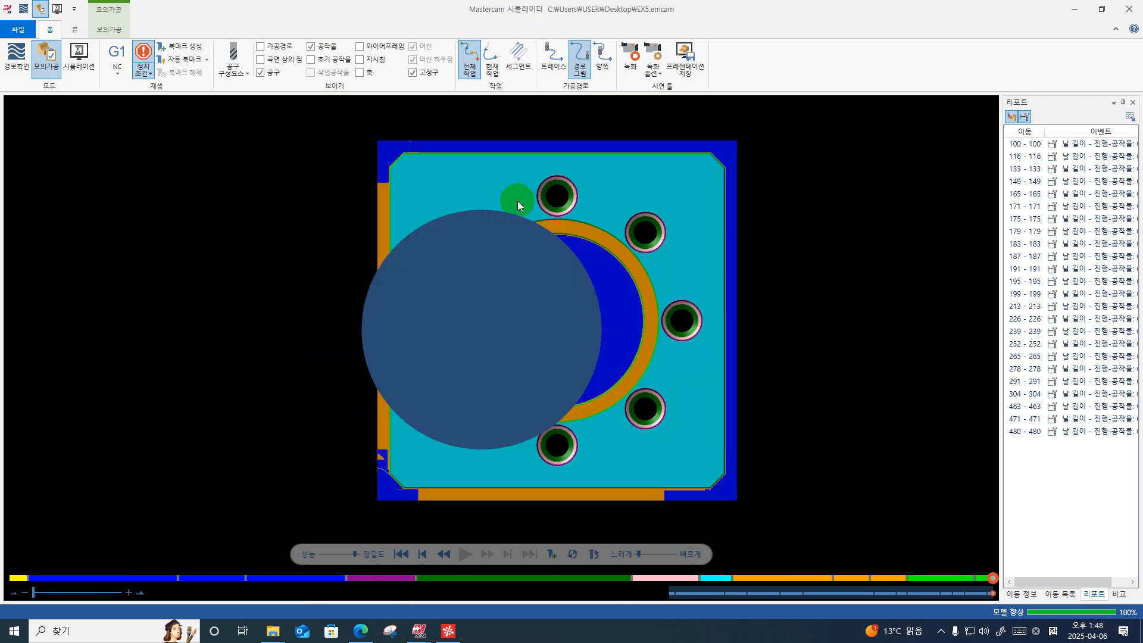
{"action": "middle_click_drag", "start_coordinate": [517, 201], "coordinate": [567, 203]}
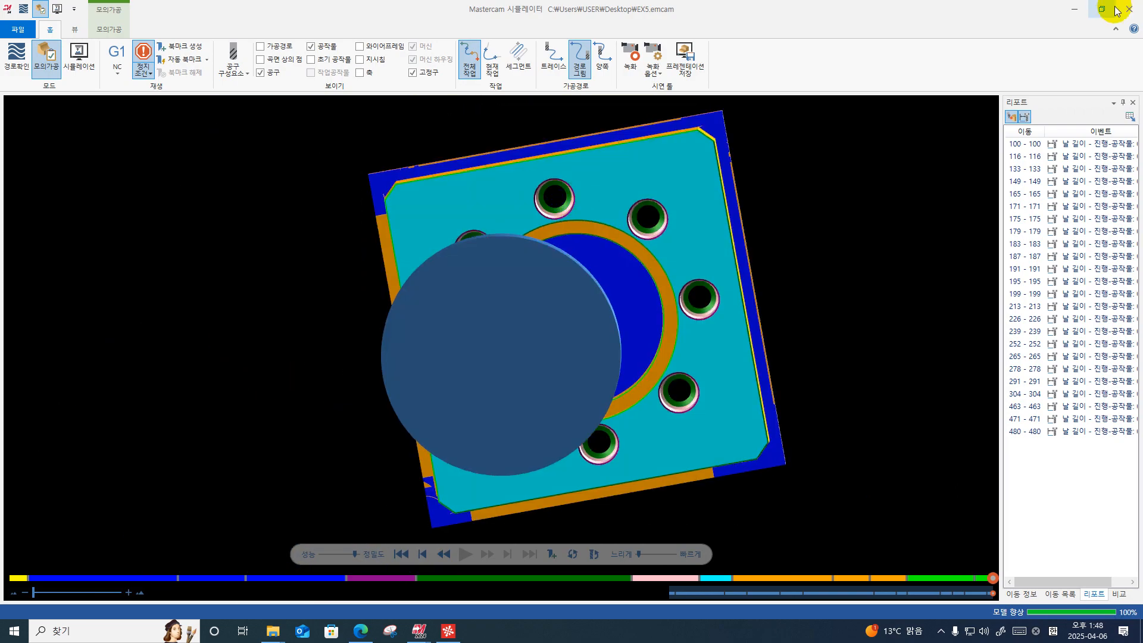
{"action": "key", "text": "alt+Tab"}
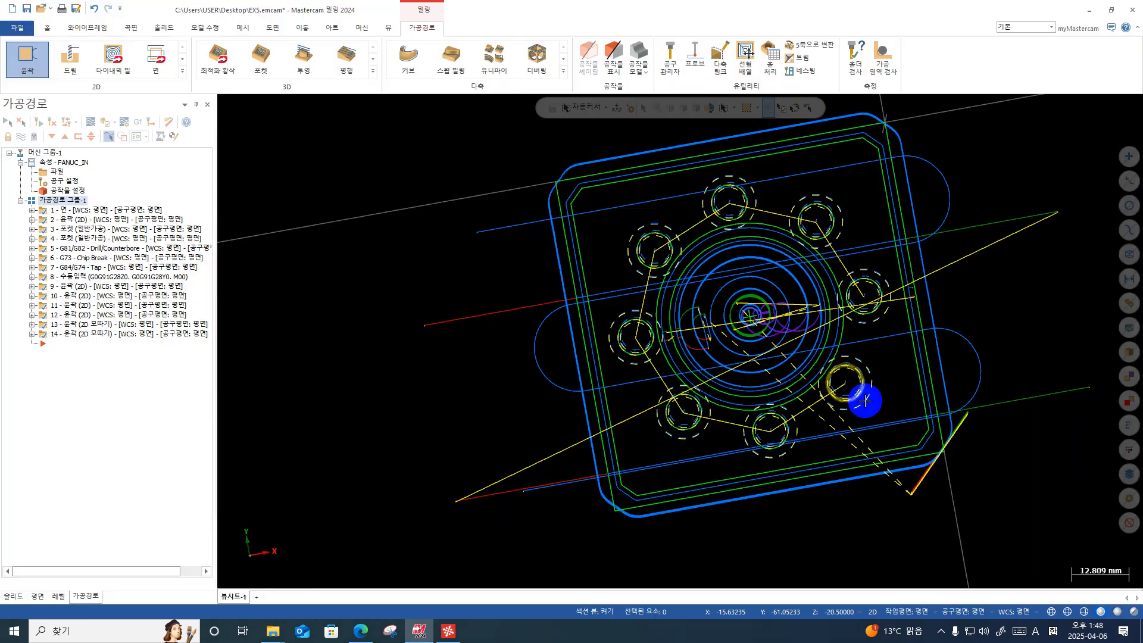